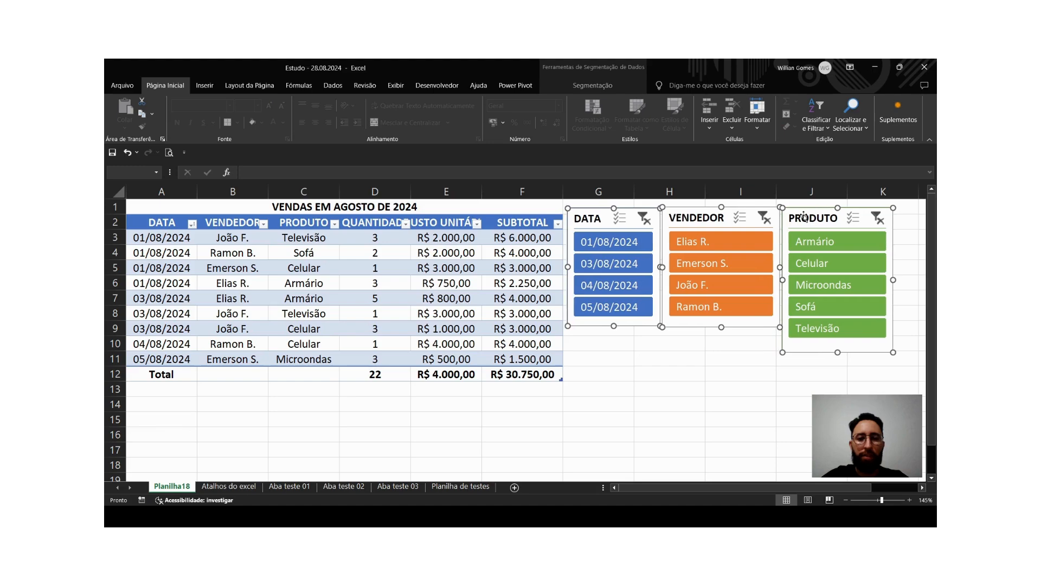
left_click(706, 415)
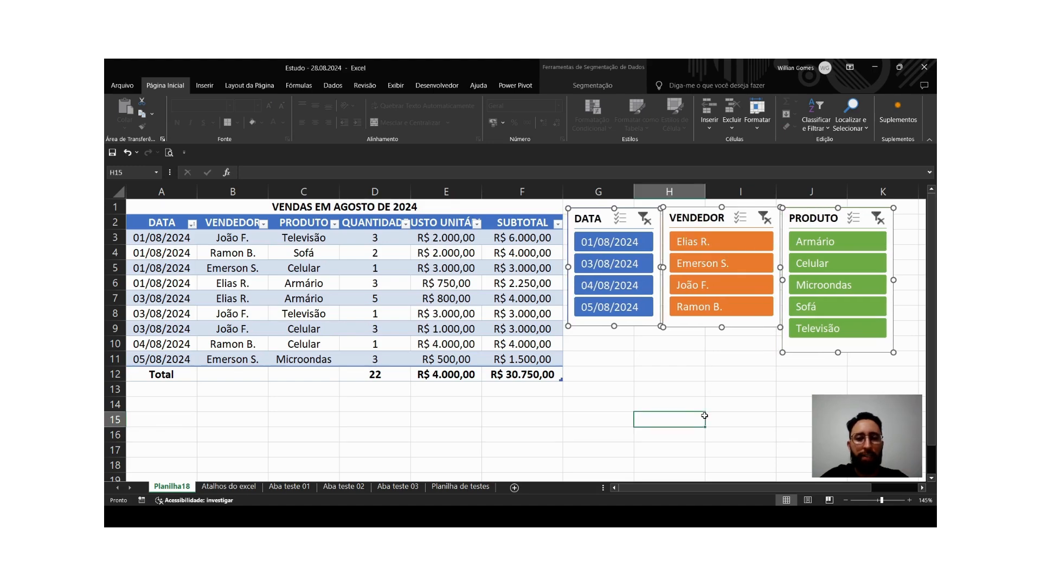
left_click(670, 371)
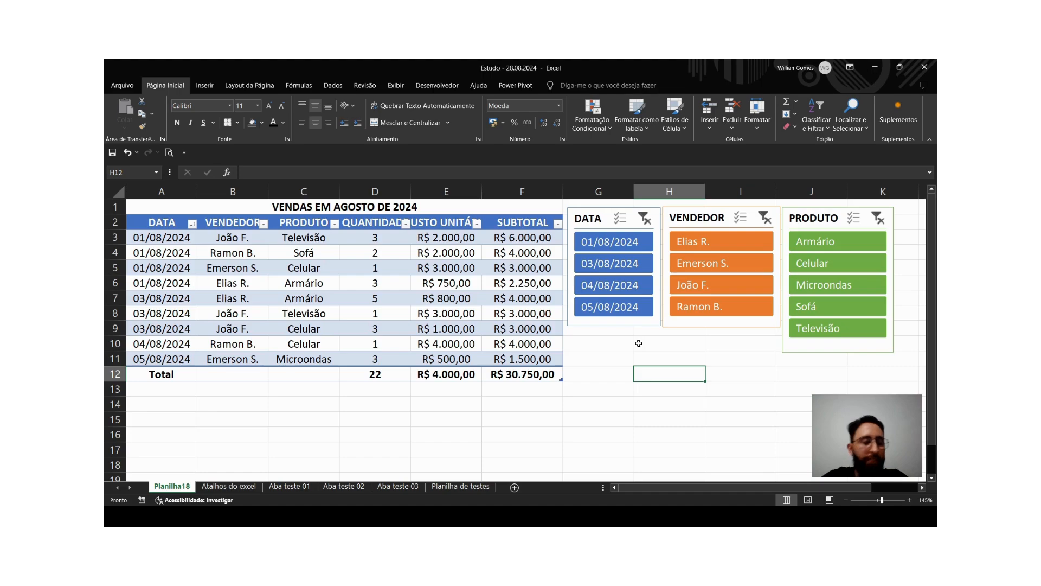
left_click(461, 294)
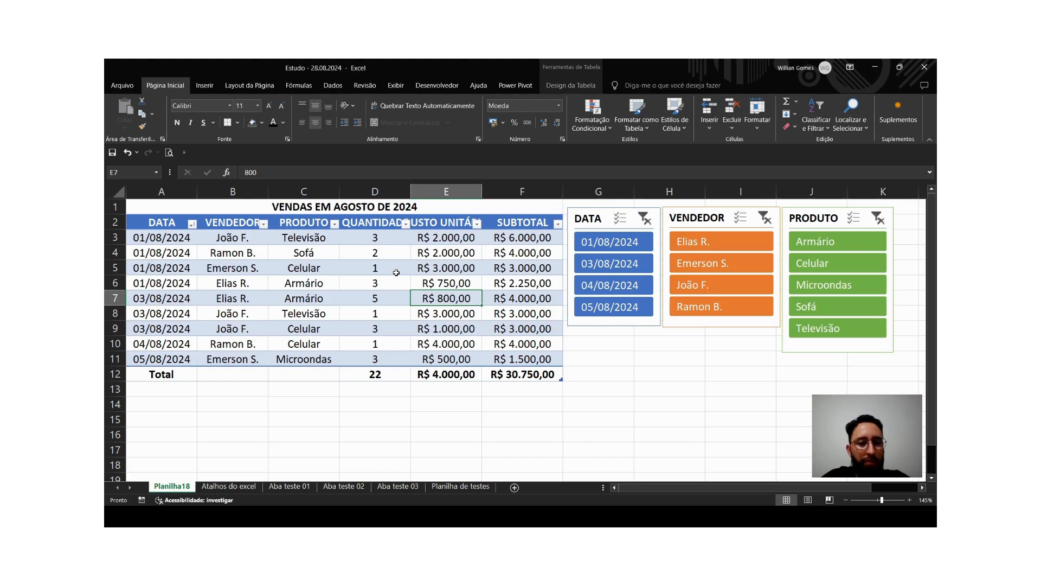
left_click(357, 329)
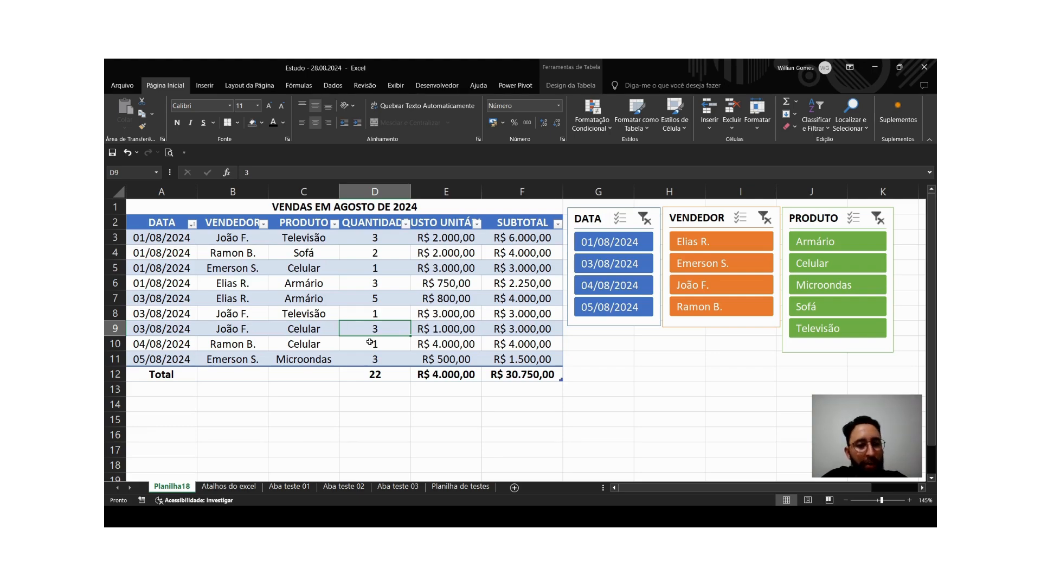
left_click(358, 342)
scroll(289, 319, "down", 1)
scroll(288, 319, "down", 6)
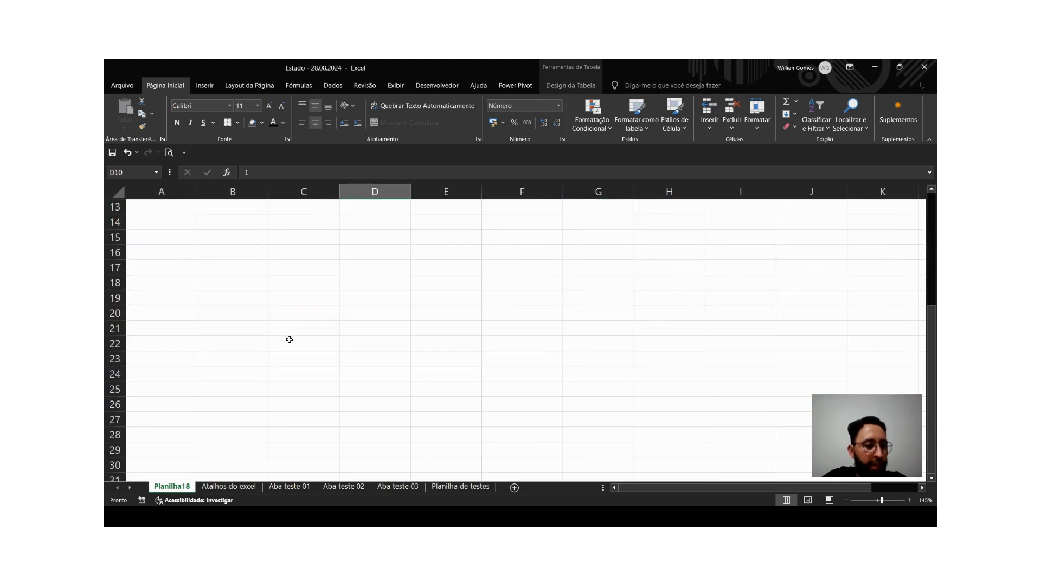
scroll(304, 392, "up", 7)
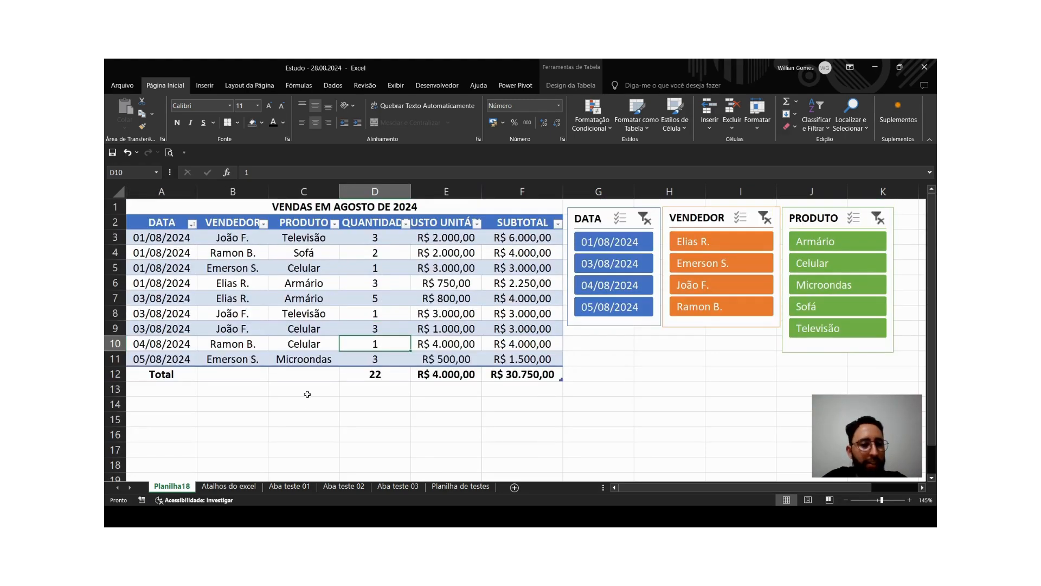
left_click(331, 332)
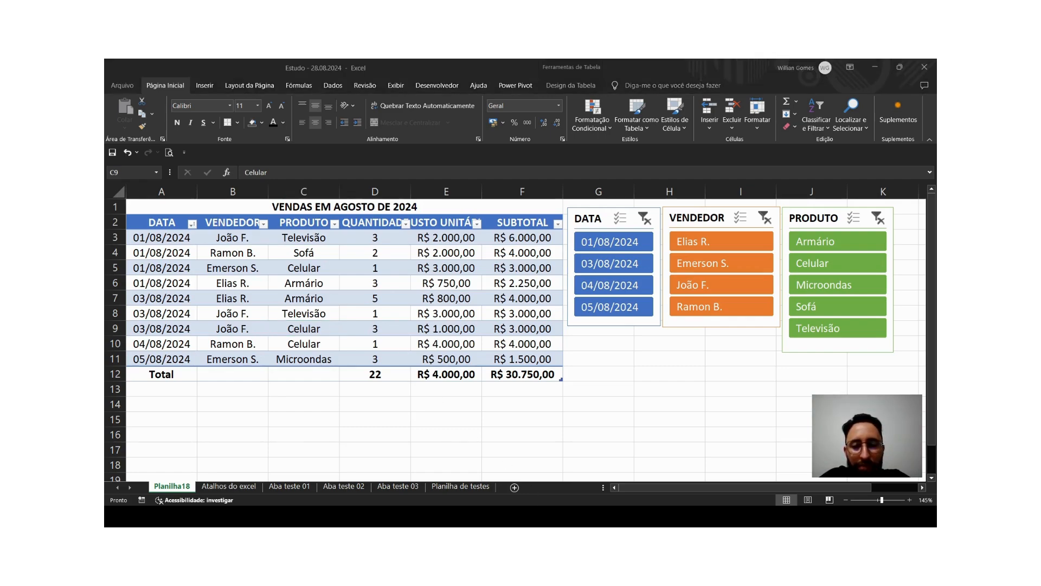
key("alt+Tab")
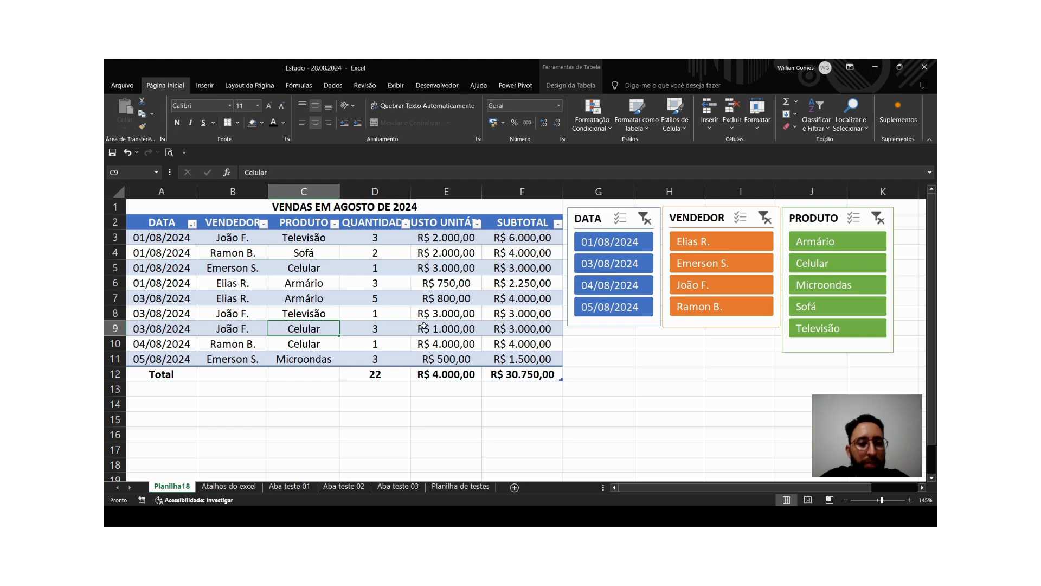
left_click(360, 302)
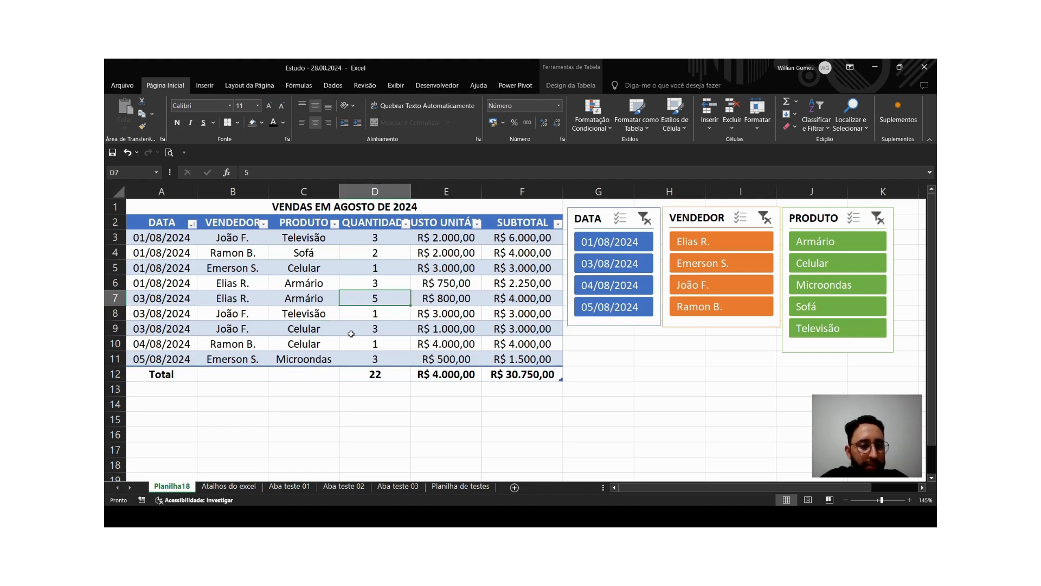
left_click(350, 334)
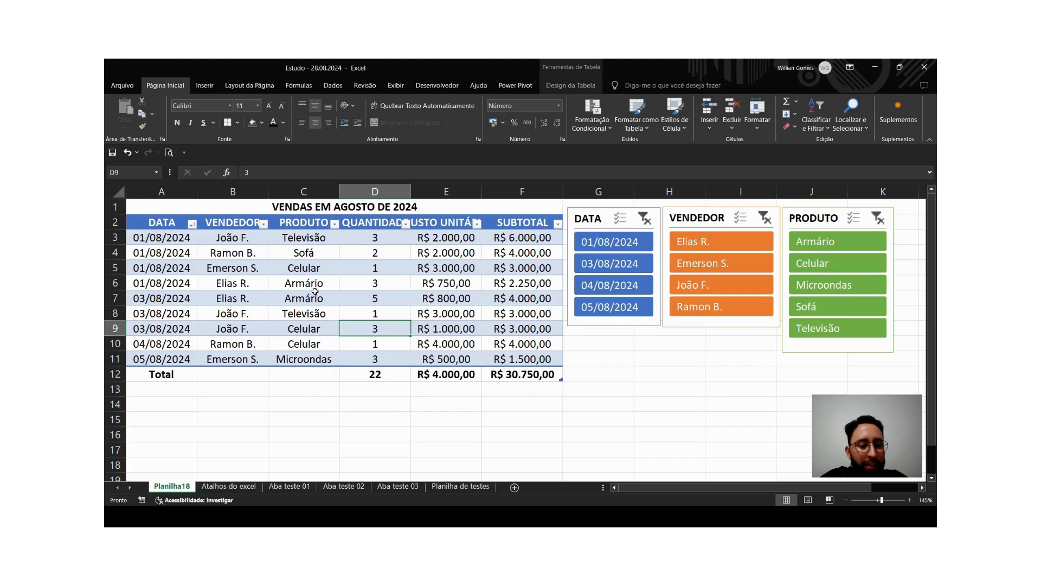
Insert a blank row in the August sales table above row 10, above row 7 and above row 4.
left_click(312, 349)
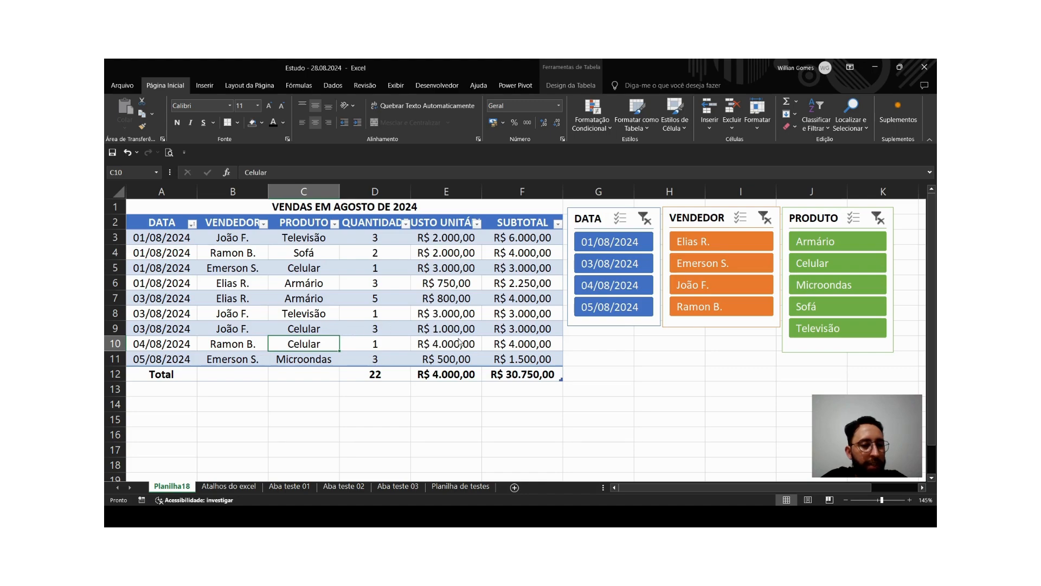
key("ctrl+plus")
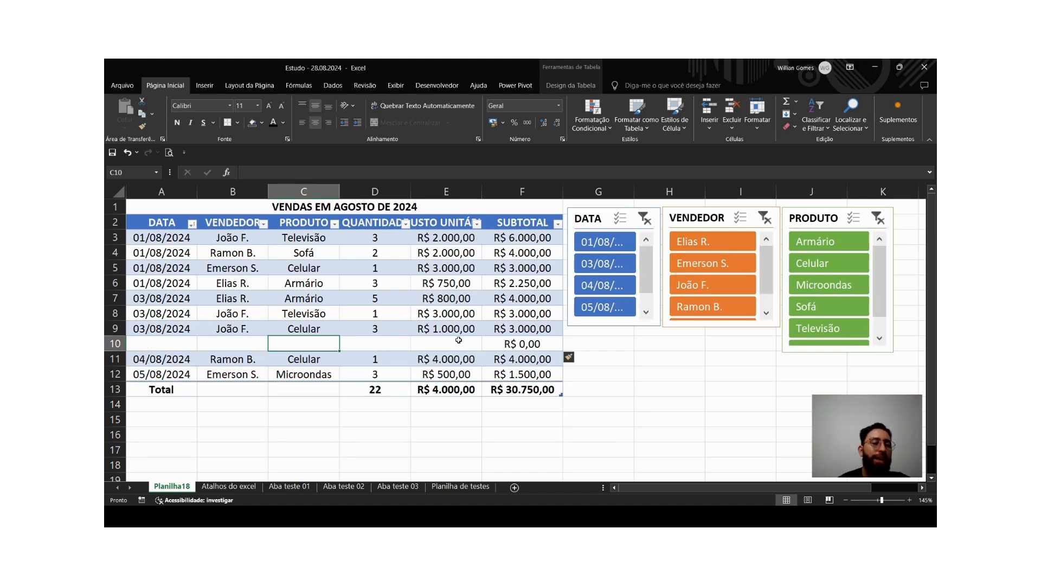
left_click(318, 304)
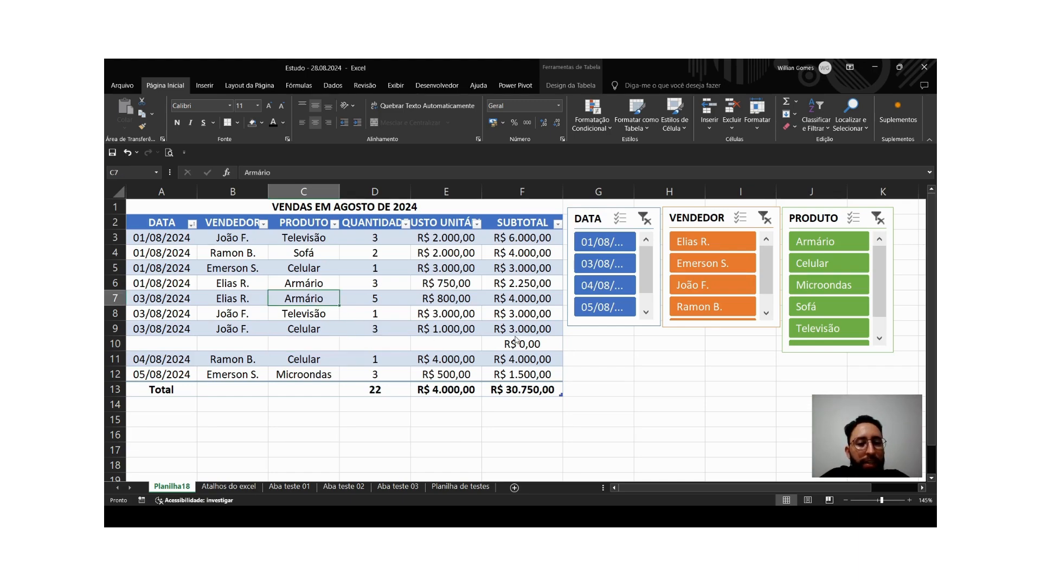
key("ctrl+plus")
left_click(302, 251)
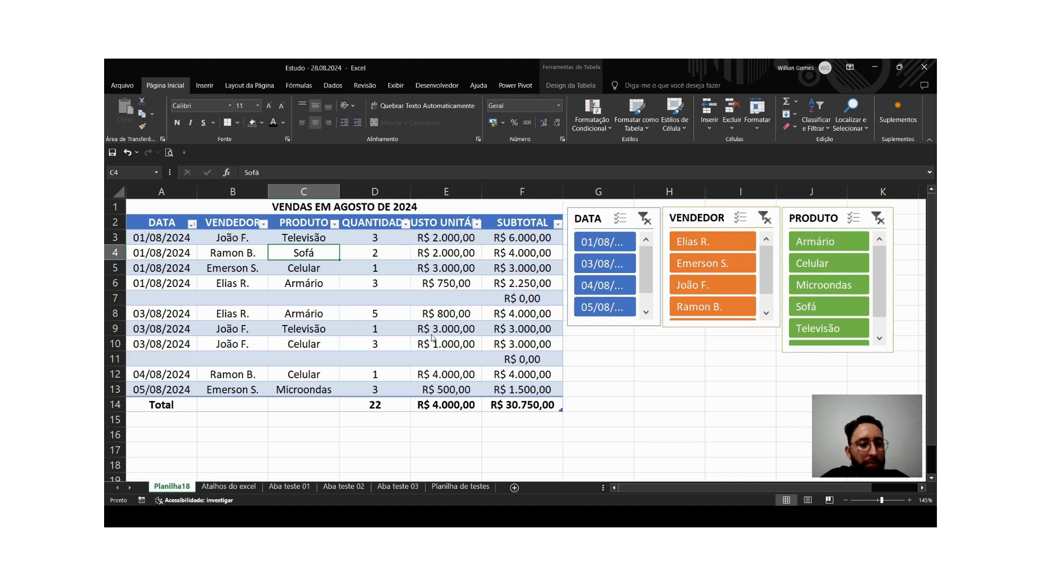
key("ctrl+plus")
left_click(417, 300)
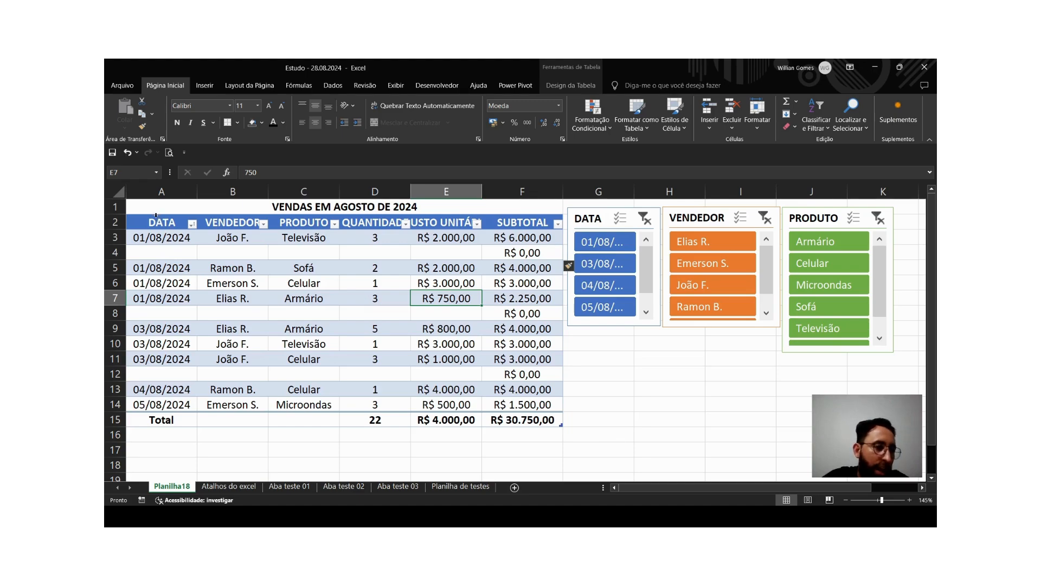
Delete the blank rows 4, 8 and 12 from the August sales table together.
left_click_drag(154, 222, 538, 407)
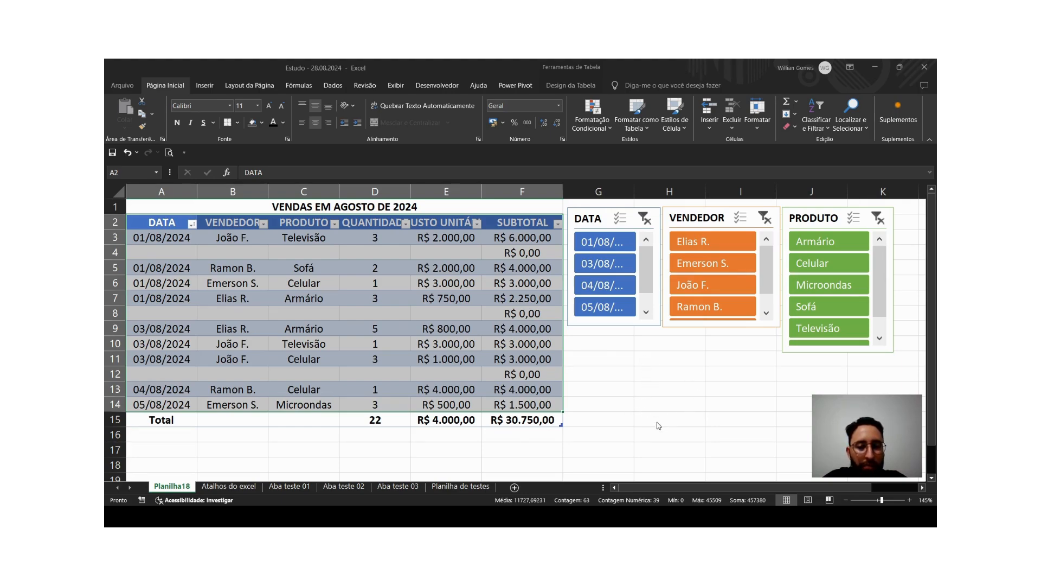
left_click(692, 463)
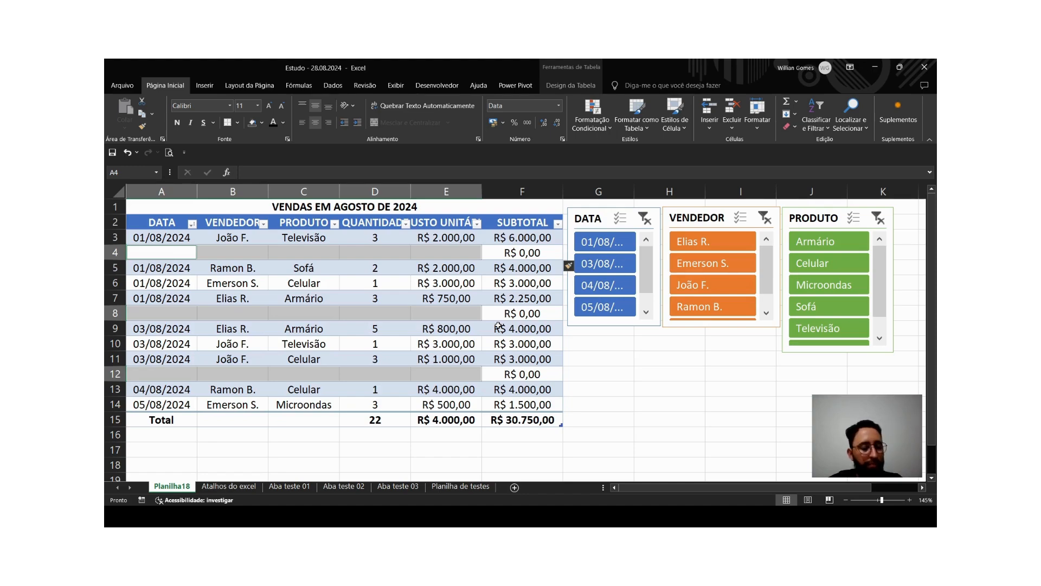
key("ctrl+minus")
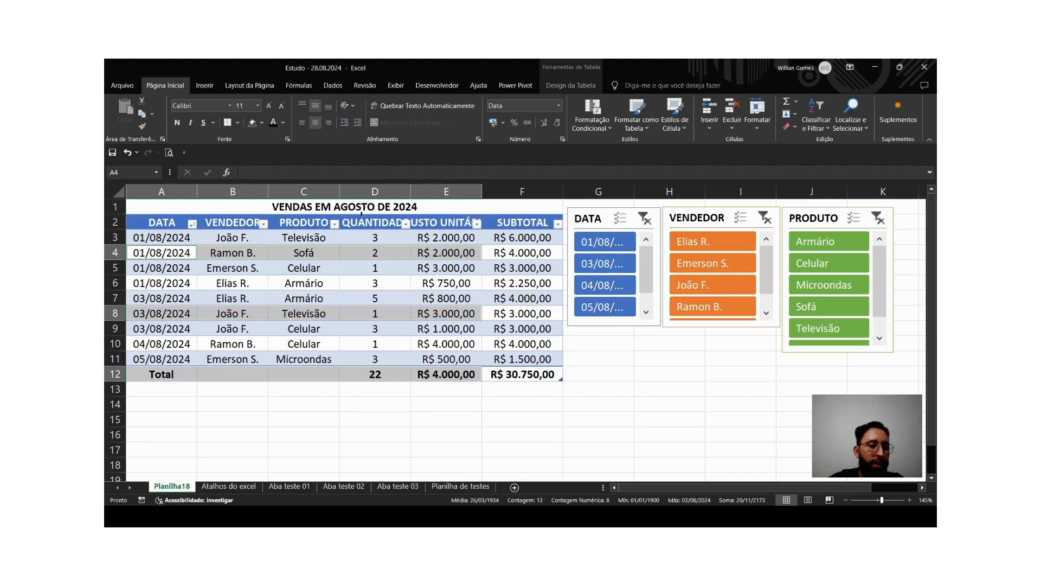
left_click(367, 270)
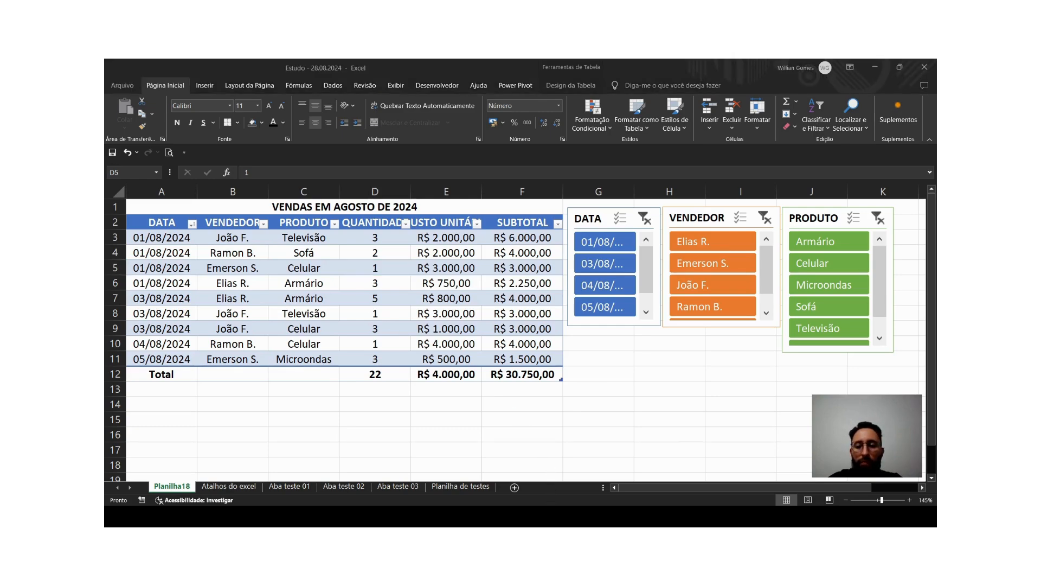
Switch to the Atalhos do excel sheet and look over its table of Windows and Mac shortcuts.
key("ctrl+Page_Down")
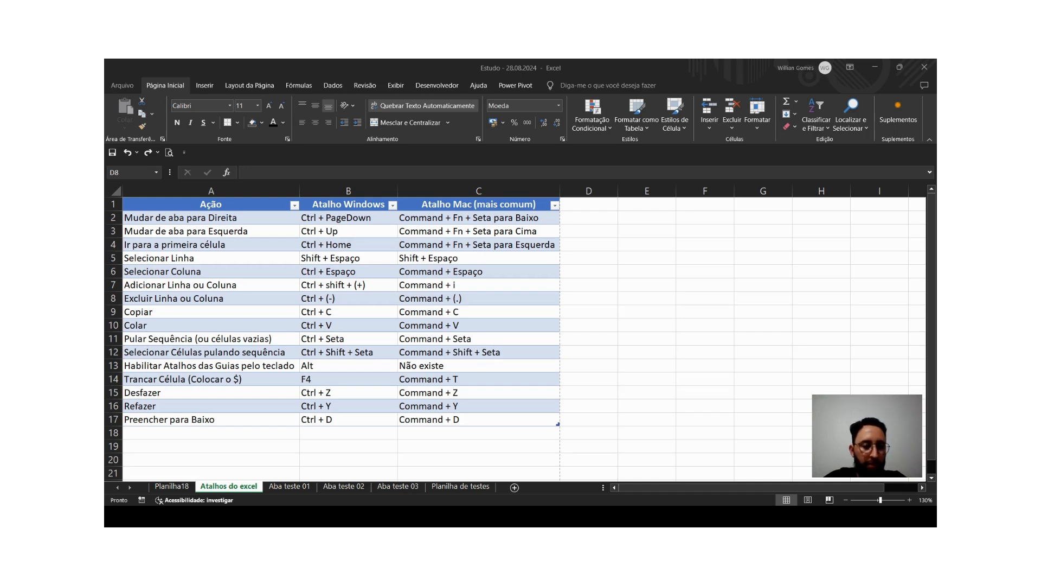
key("alt+Tab")
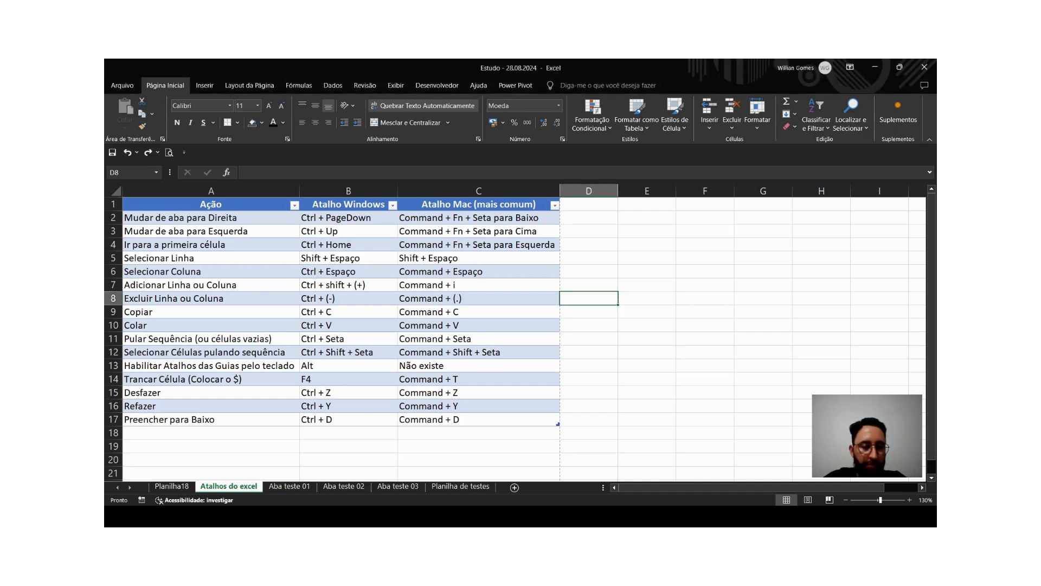
left_click(569, 284)
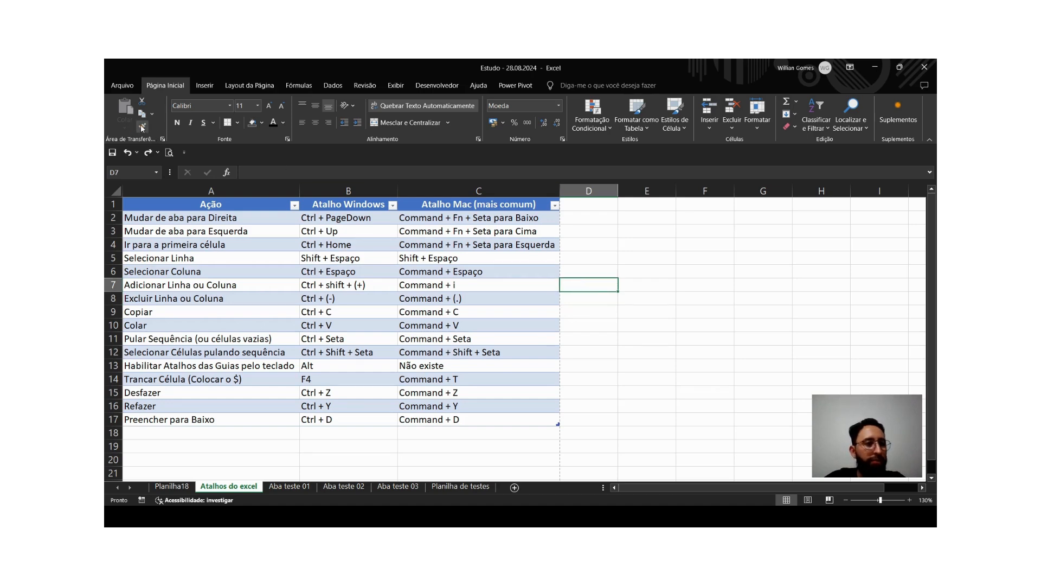
left_click(303, 395)
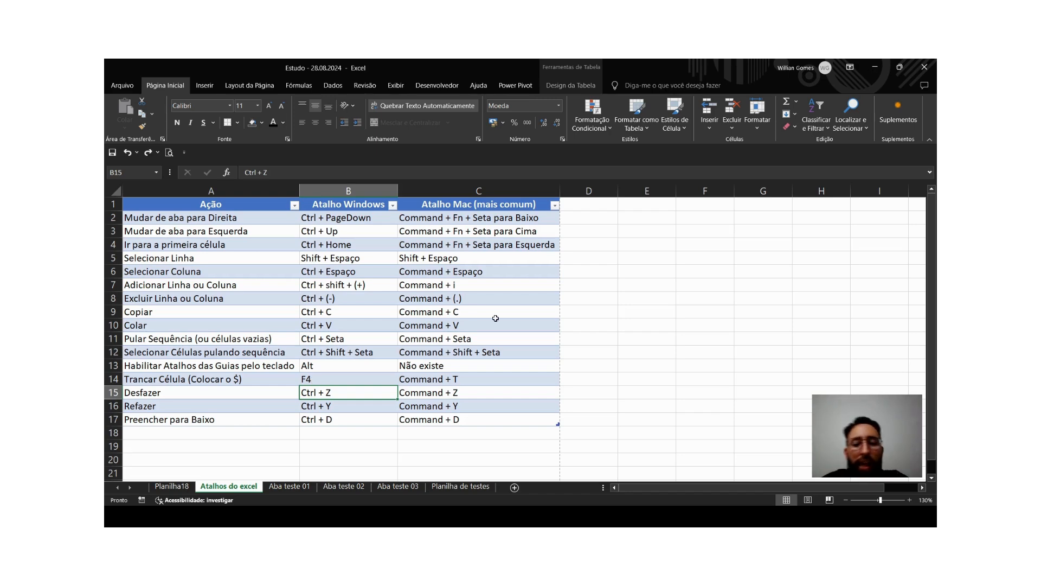
left_click(496, 336)
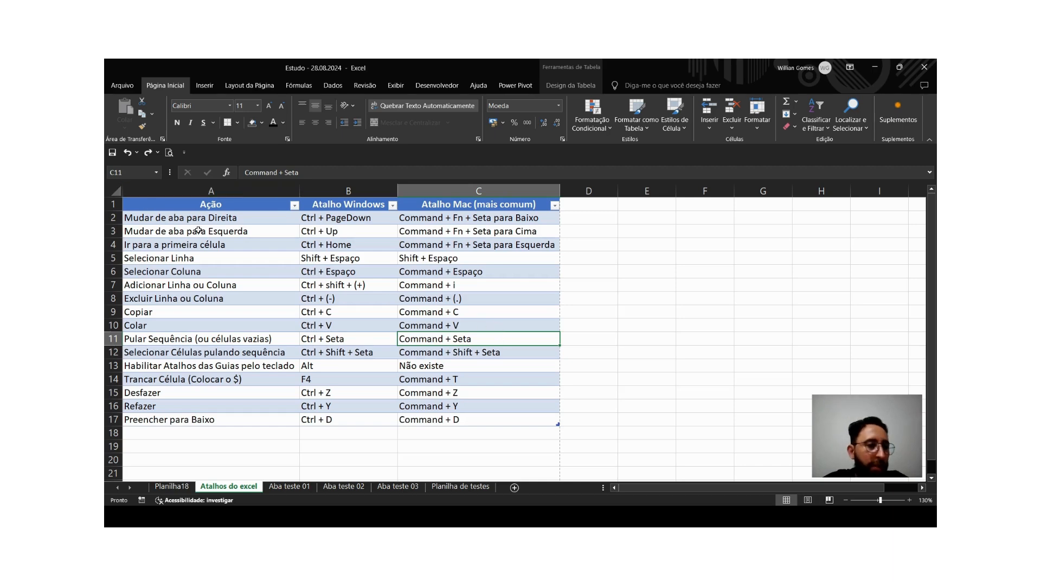
Copy the whole shortcut table A1:C17 and paste the copy starting at cell F1.
left_click_drag(223, 208, 508, 425)
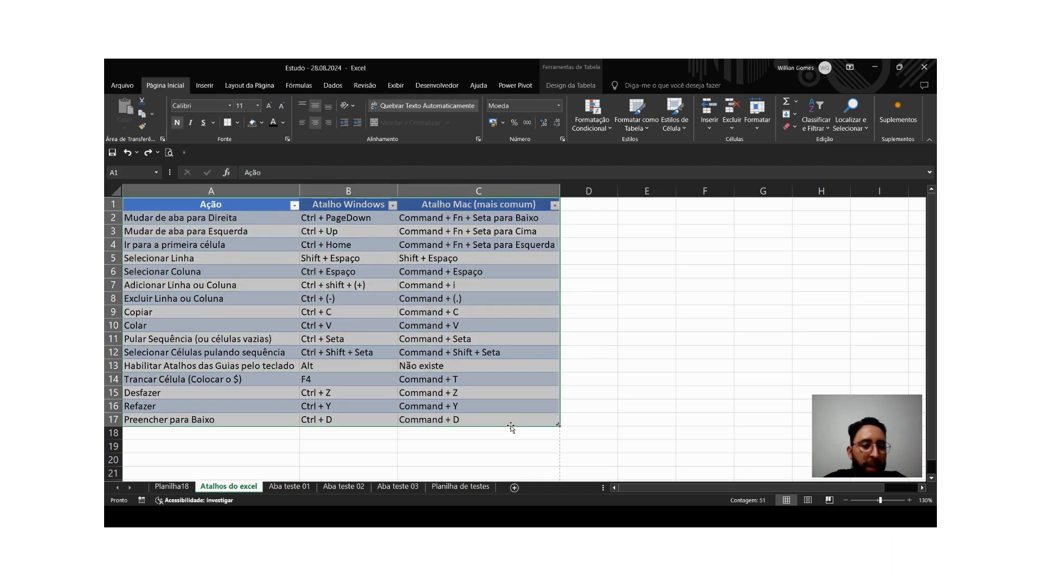
key("ctrl+c")
scroll(561, 316, "down", 3, "ctrl")
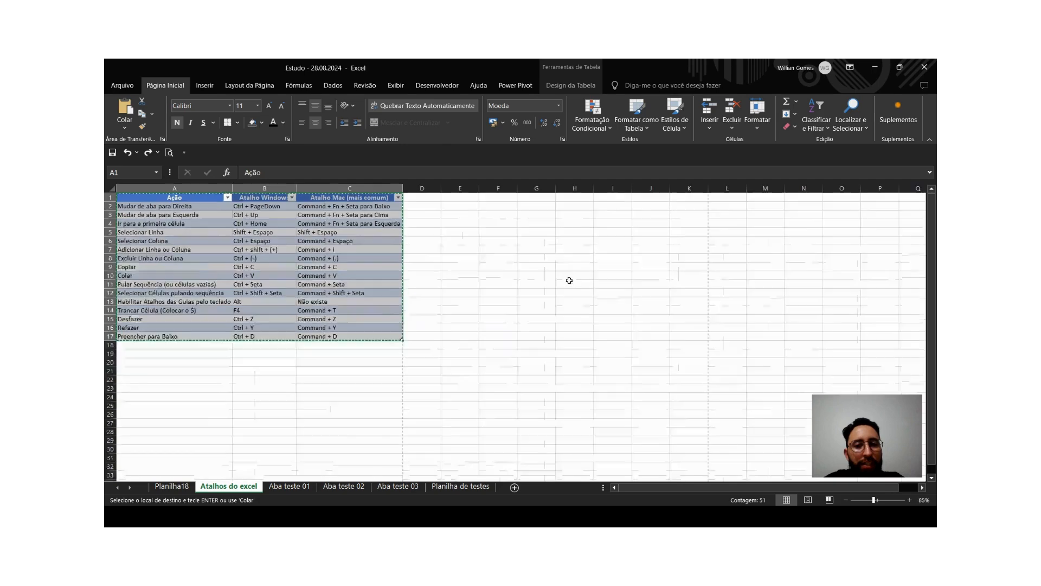
left_click(496, 199)
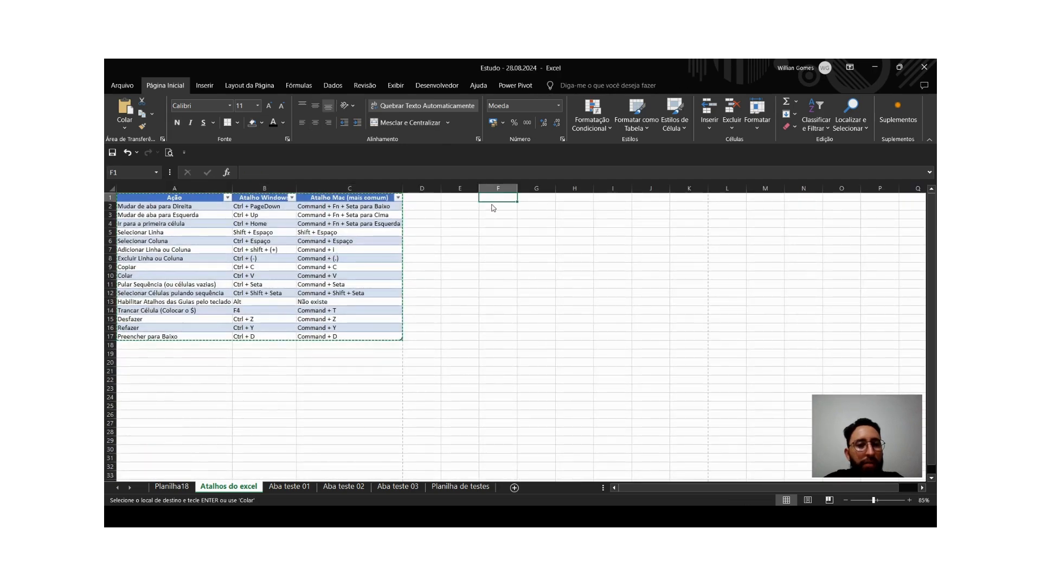
key("ctrl+v")
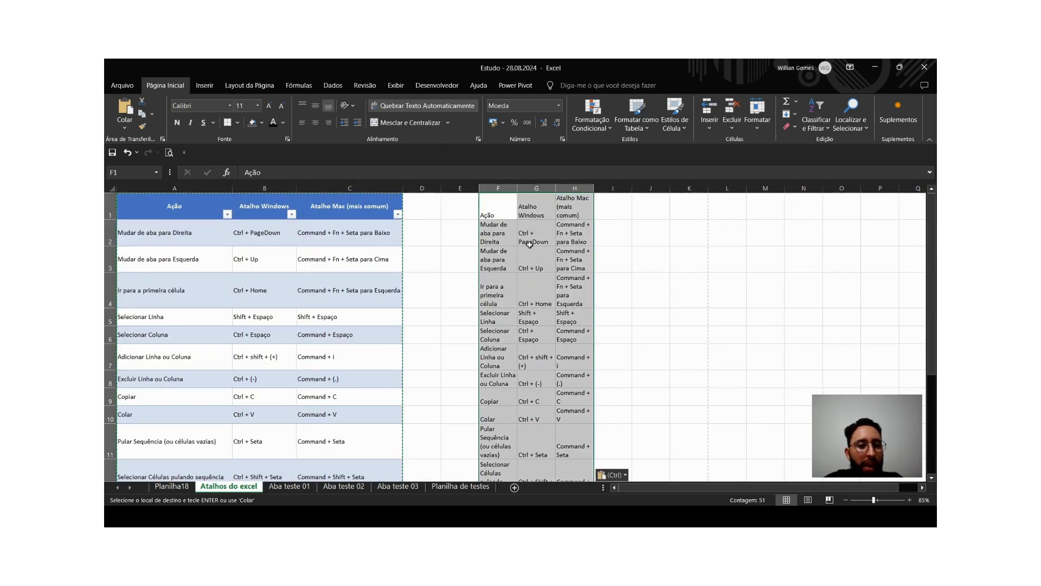
scroll(426, 254, "down", 1)
scroll(542, 304, "down", 1)
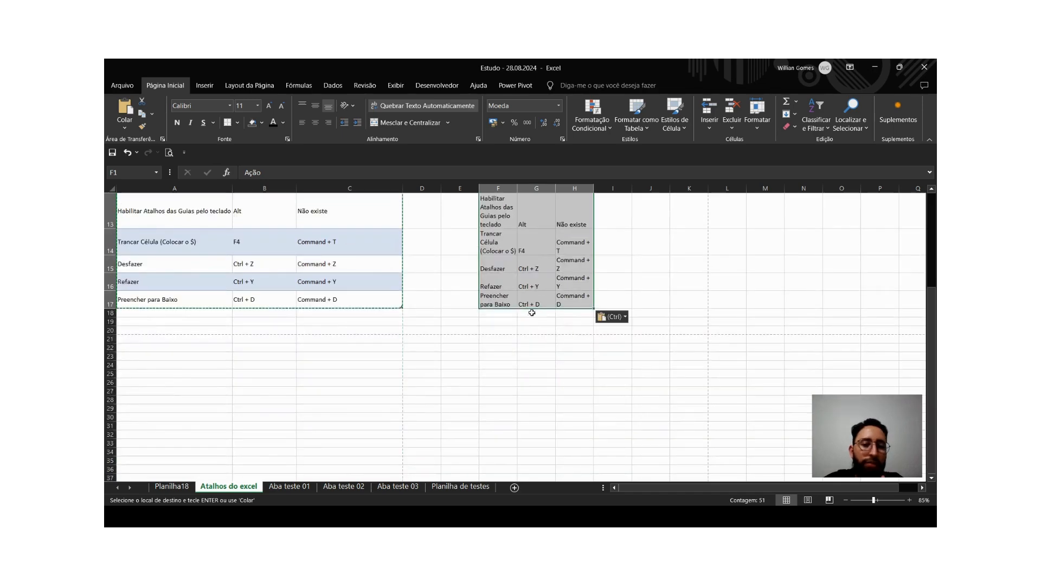
scroll(529, 312, "up", 4)
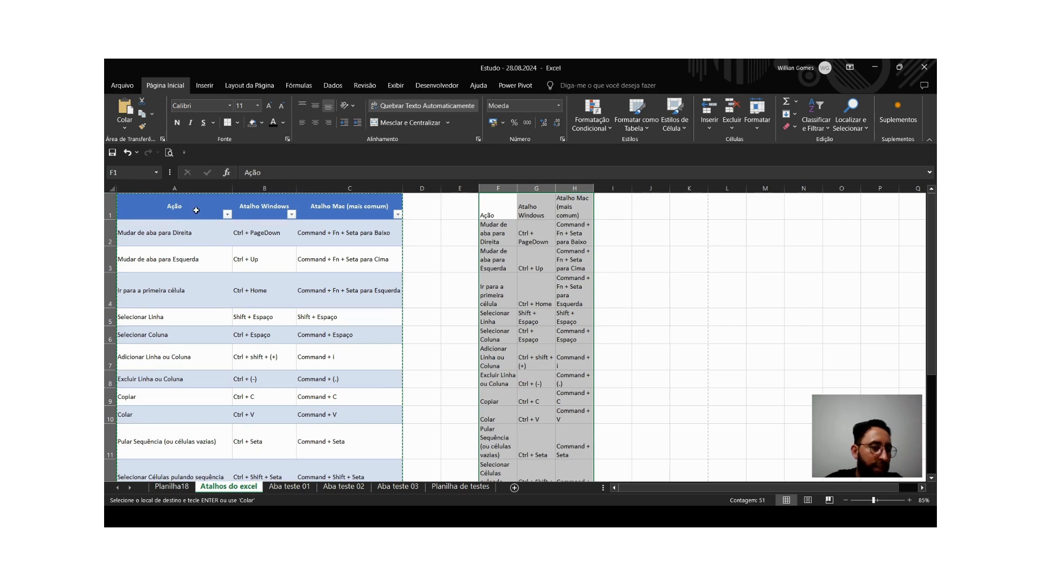
Paste another copy of the shortcut table below the original, starting at cell A23.
scroll(433, 344, "down", 5)
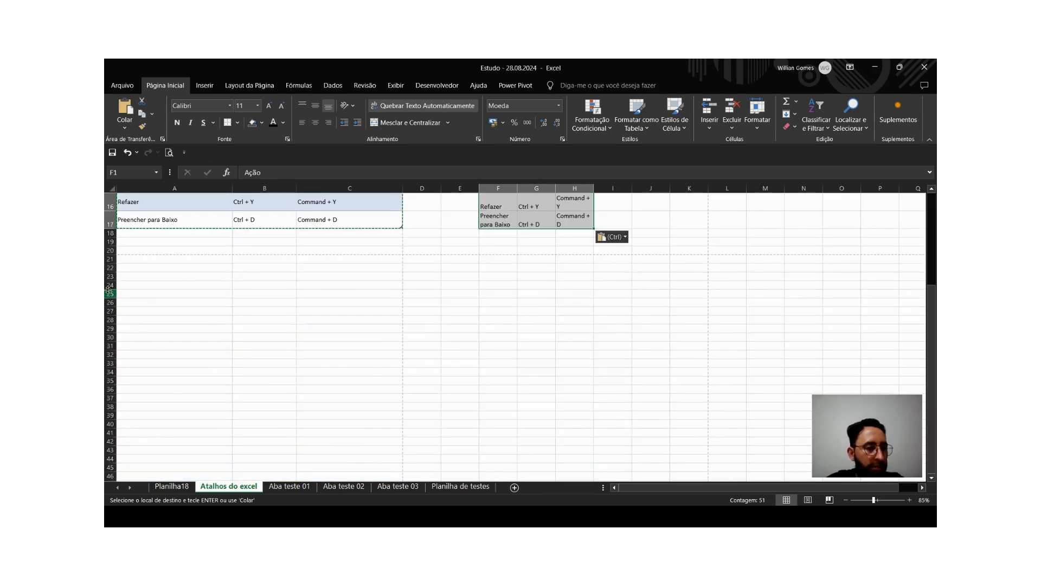
left_click(156, 279)
key("ctrl+v")
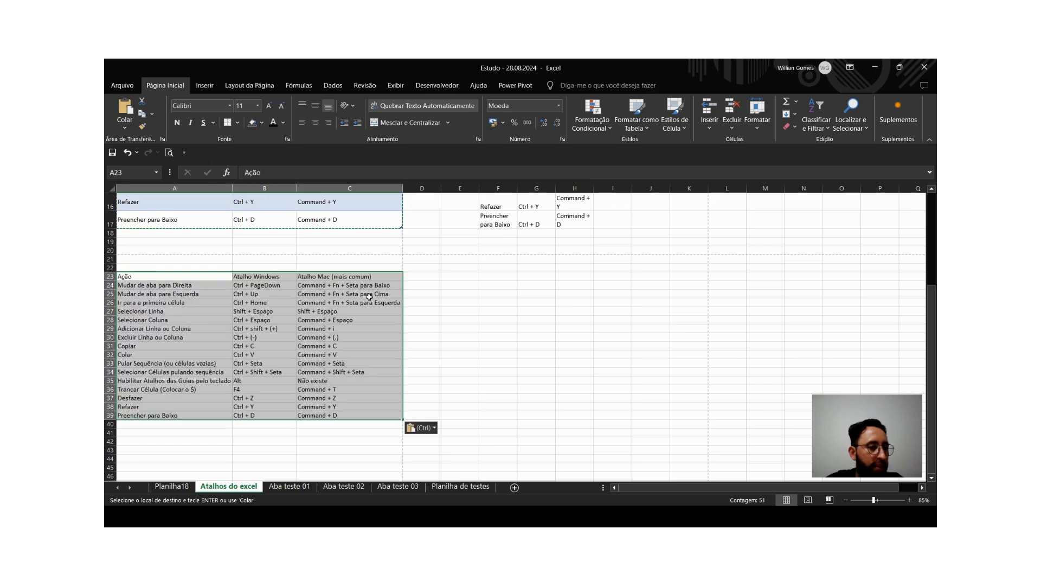
Try pasting a further copy of the shortcut table starting at cell I24, and undo that paste.
left_click(605, 284)
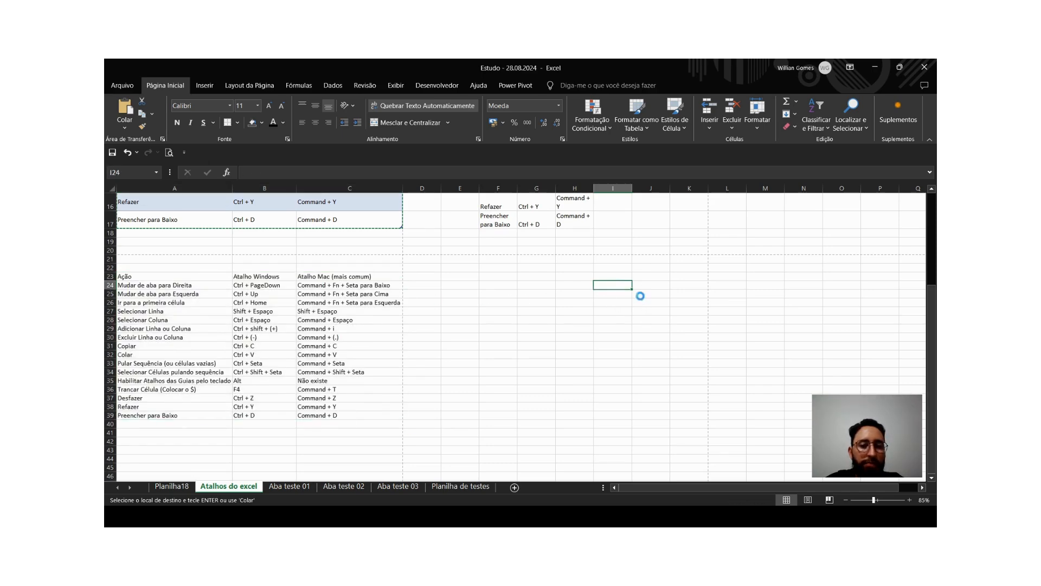
key("ctrl+v")
left_click(485, 337)
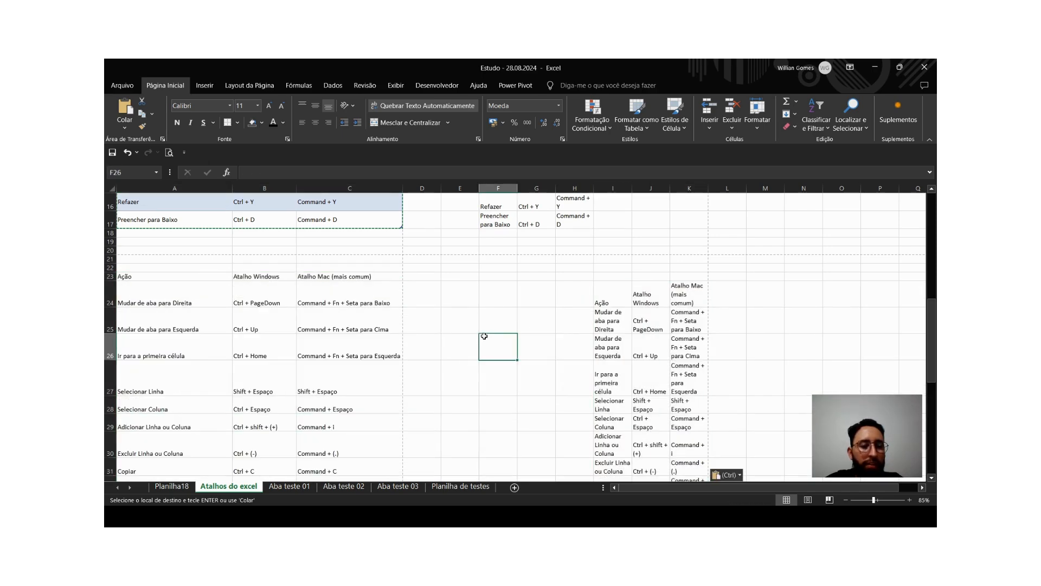
key("ctrl+z")
left_click(356, 279)
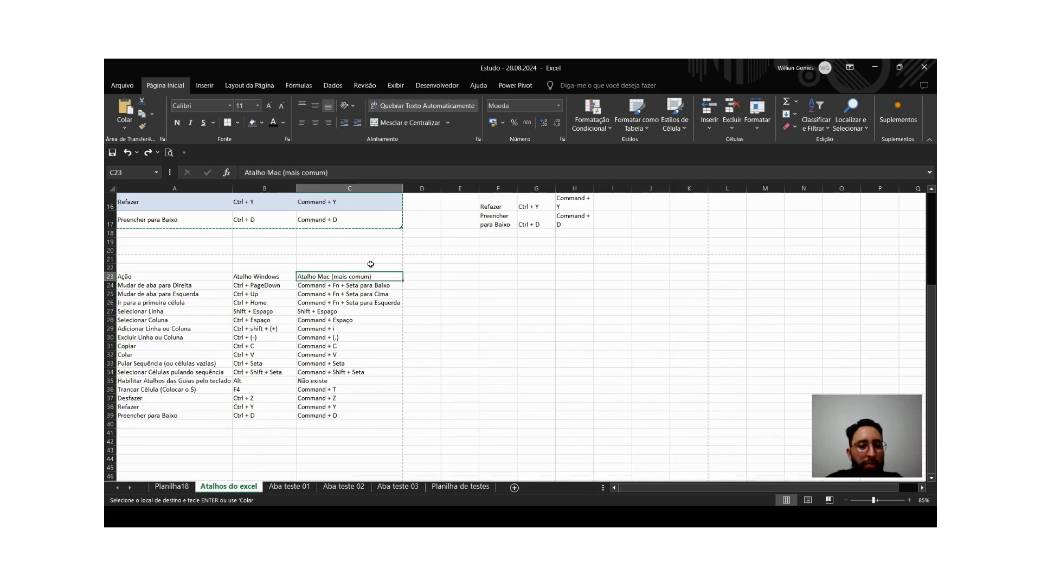
Paste another copy of the shortcut table starting at cell F23 and clear the pending copy selection.
key("Right")
key("Right")
key("Right")
key("Right")
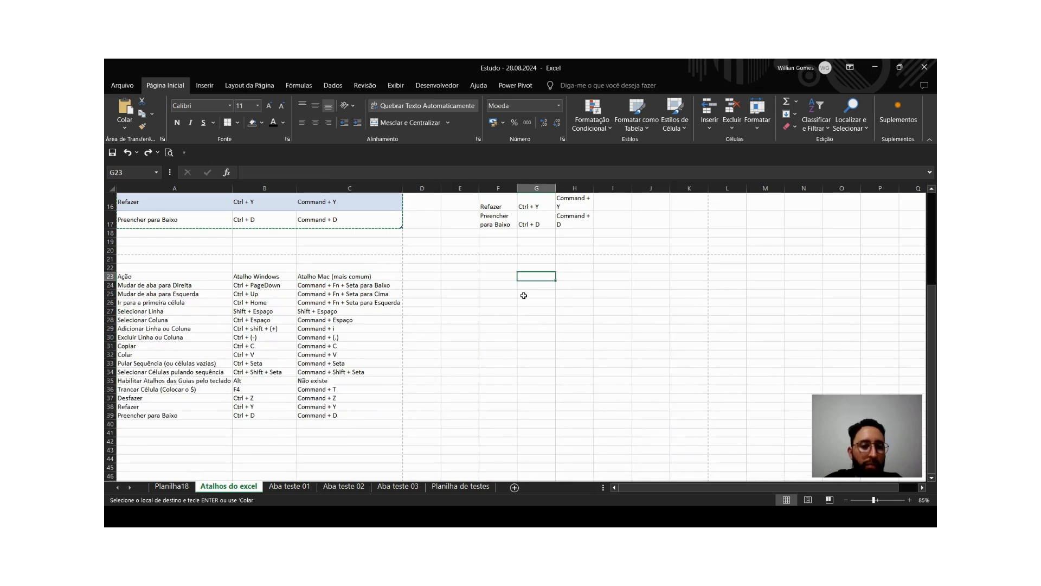
left_click(498, 278)
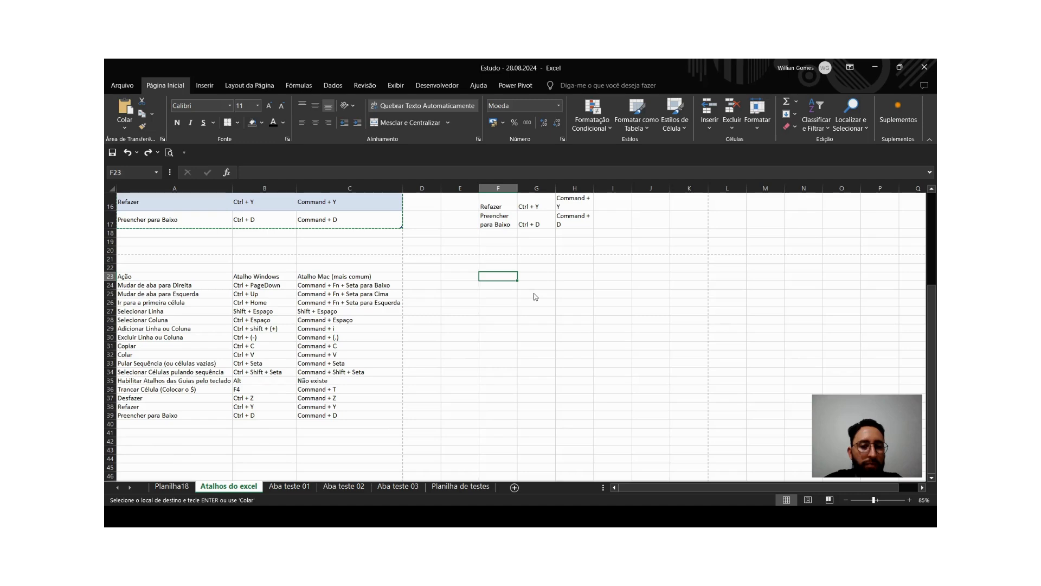
key("ctrl+v")
left_click(453, 294)
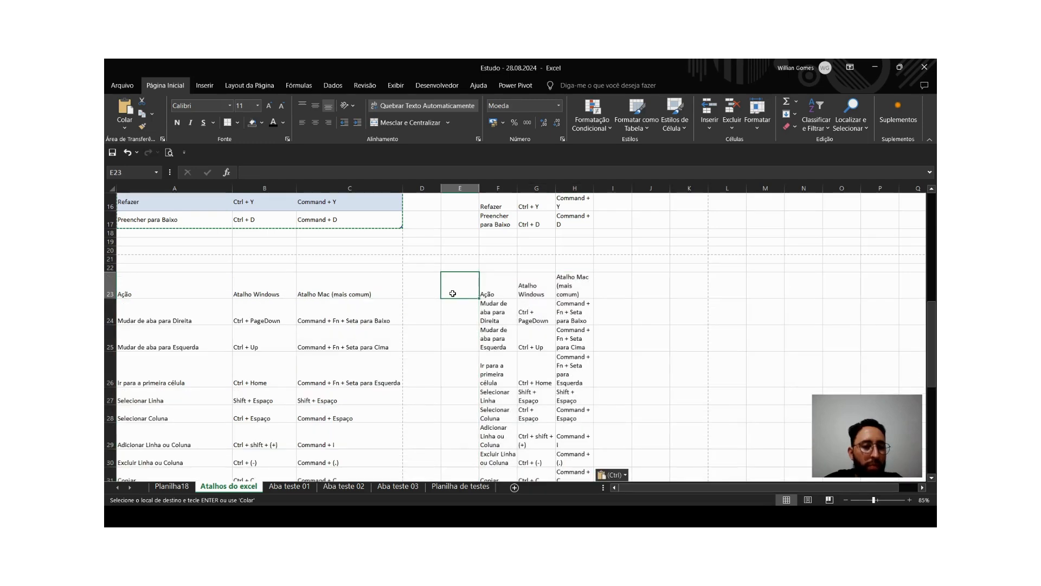
scroll(438, 285, "up", 5)
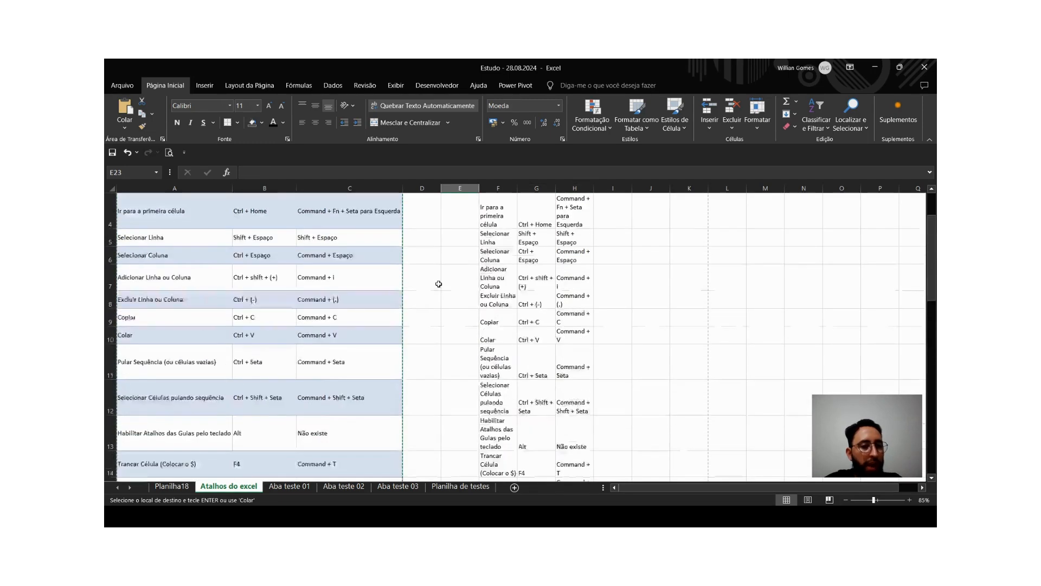
left_click(438, 285)
key("Escape")
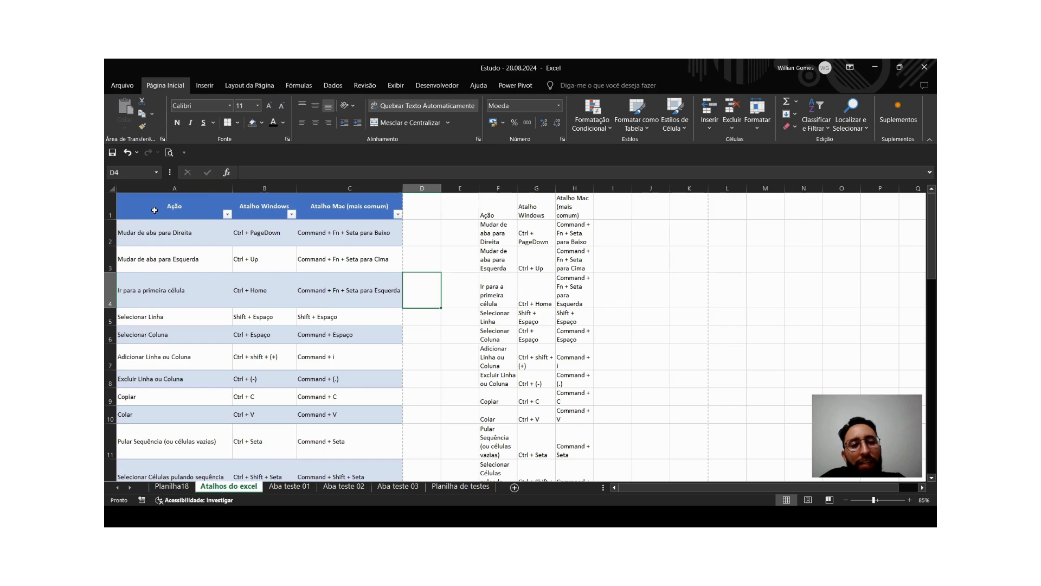
Apply the formatting of the whole shortcut table A1:C17 to the copy starting at F1 with Format Painter.
key("ctrl+Home")
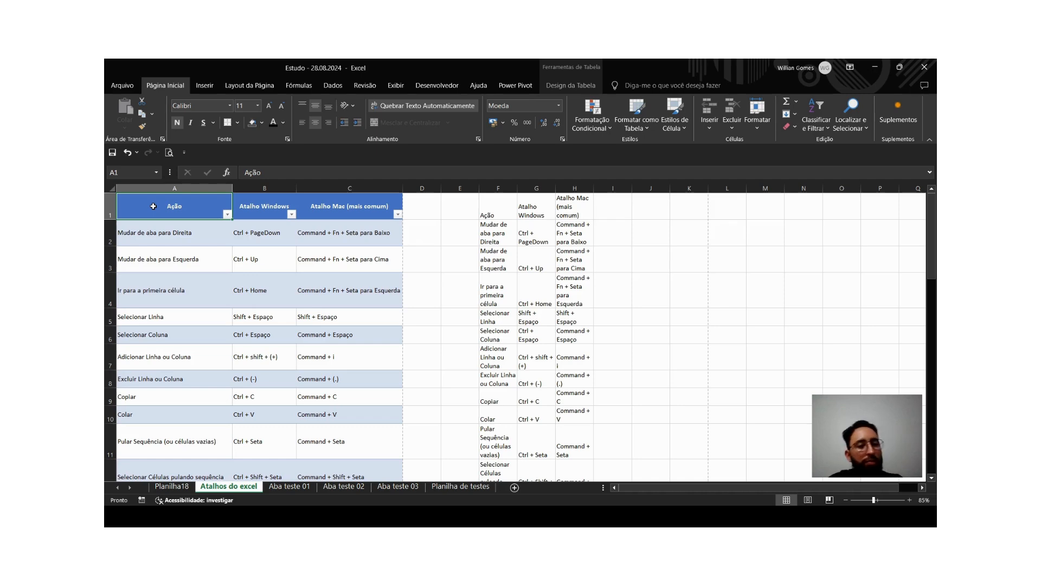
key("shift+space")
key("ctrl+space")
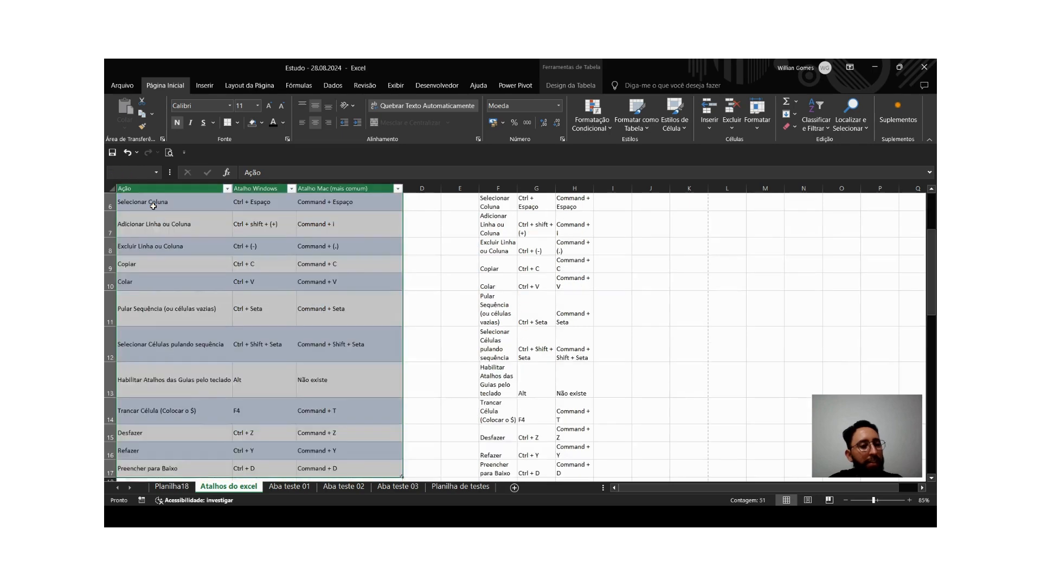
scroll(256, 283, "down", 1)
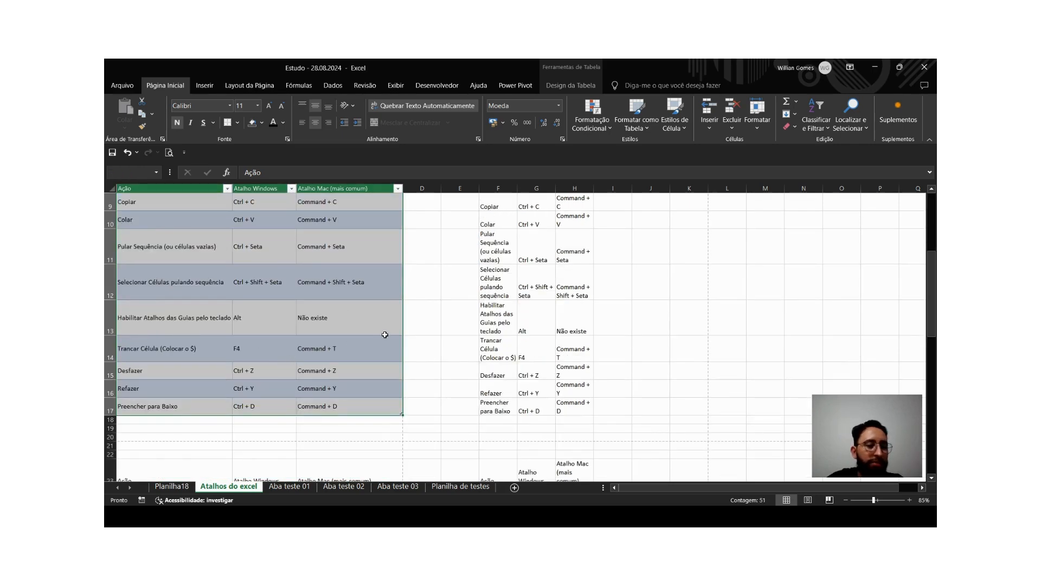
scroll(386, 336, "up", 3)
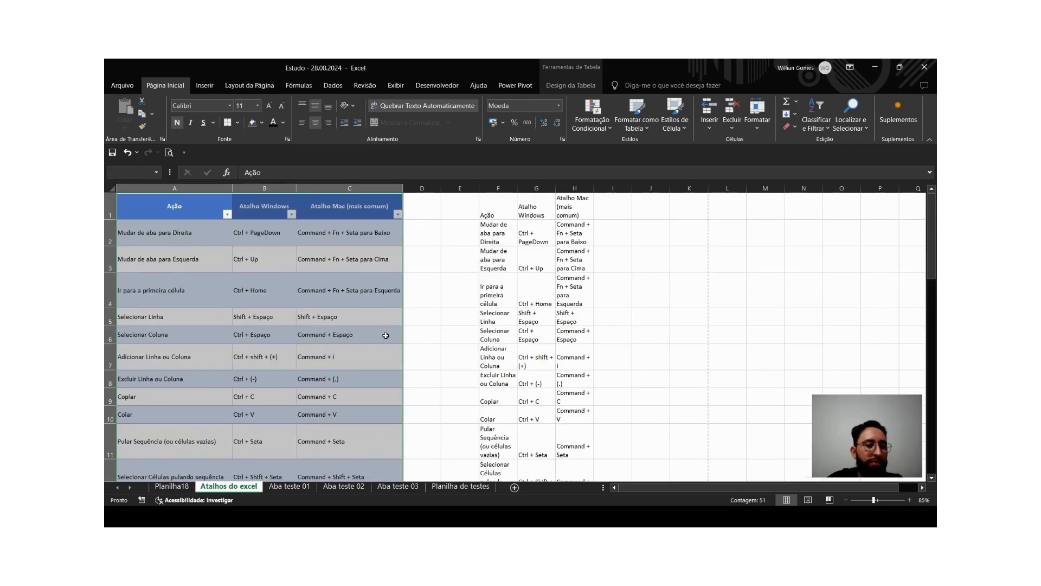
left_click(143, 126)
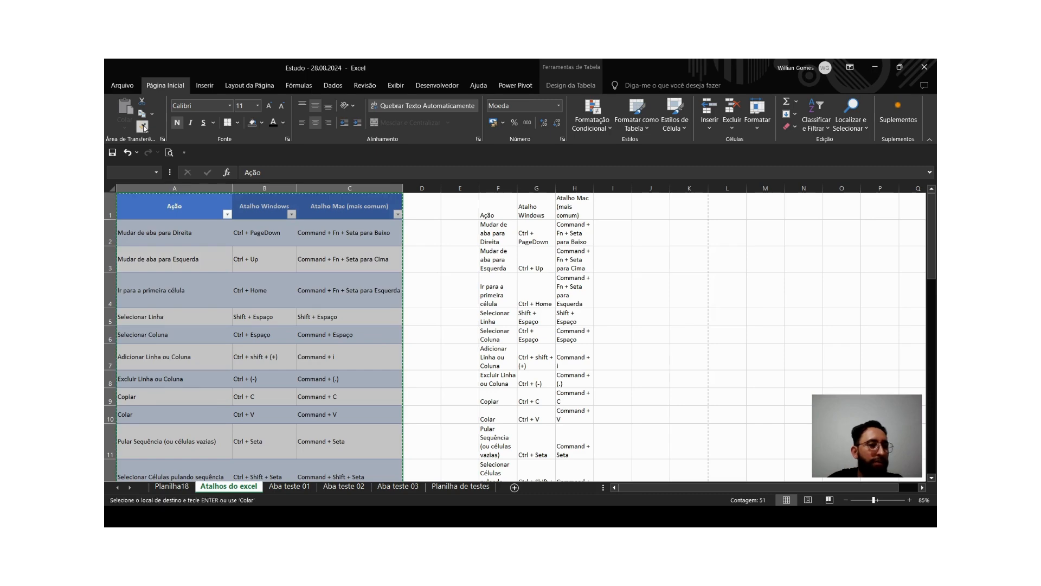
left_click(499, 200)
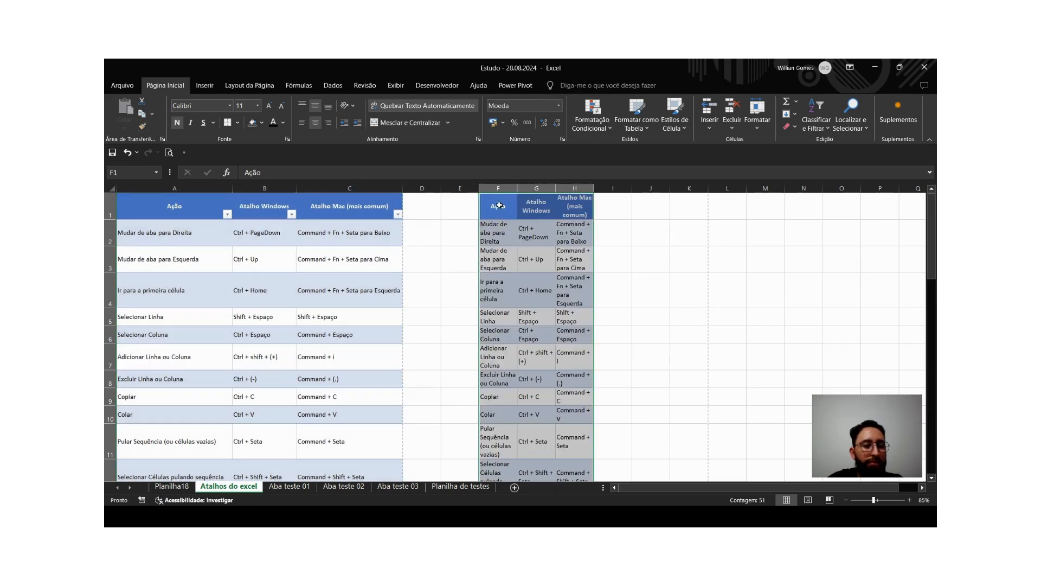
left_click(506, 269)
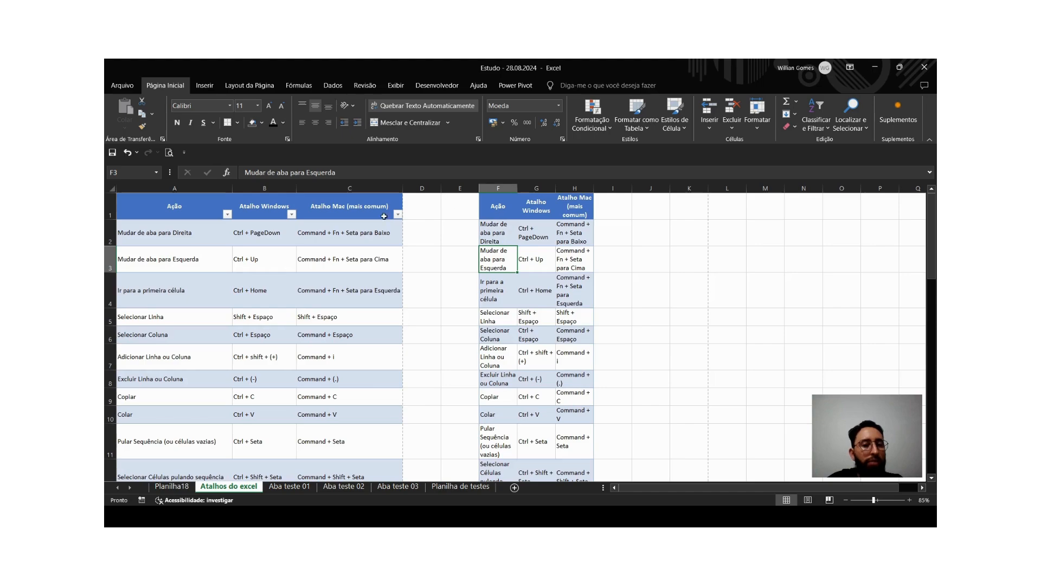
Try widening columns F to H equally, and undo both the widening and the formatting painted onto the copy.
scroll(493, 229, "down", 3)
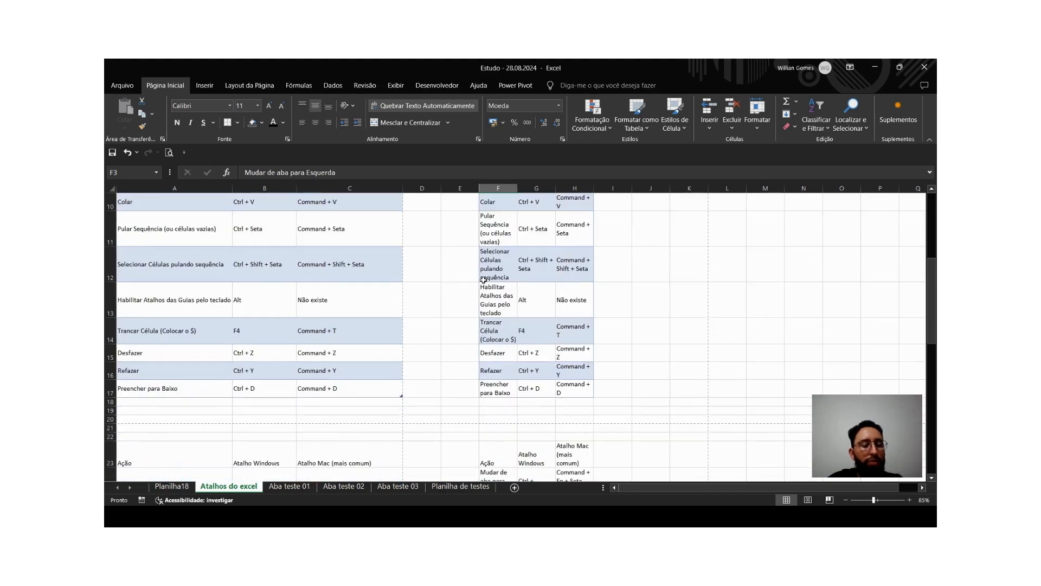
scroll(483, 275, "down", 2)
scroll(482, 276, "up", 5)
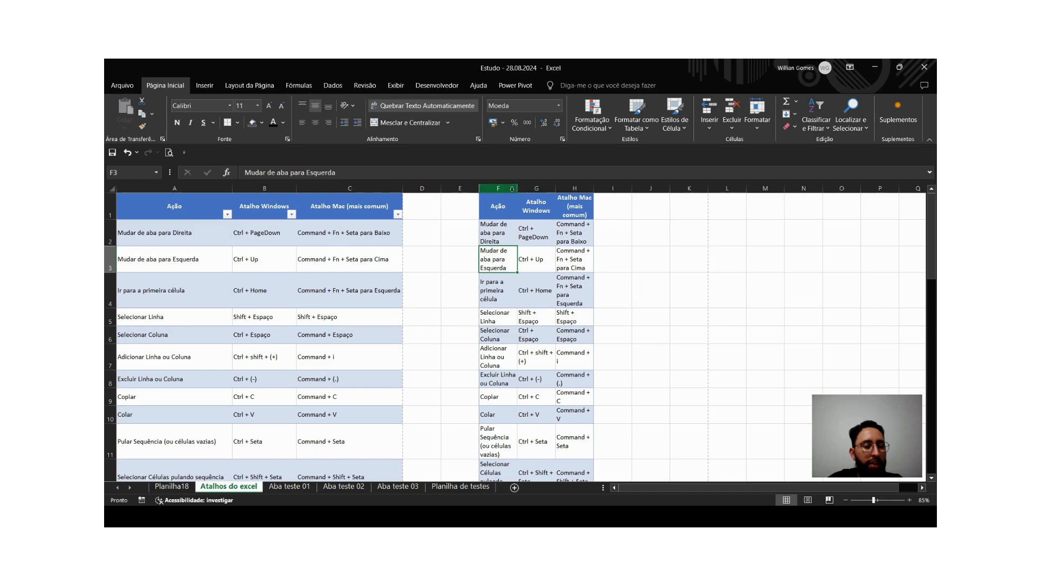
left_click_drag(510, 189, 620, 190)
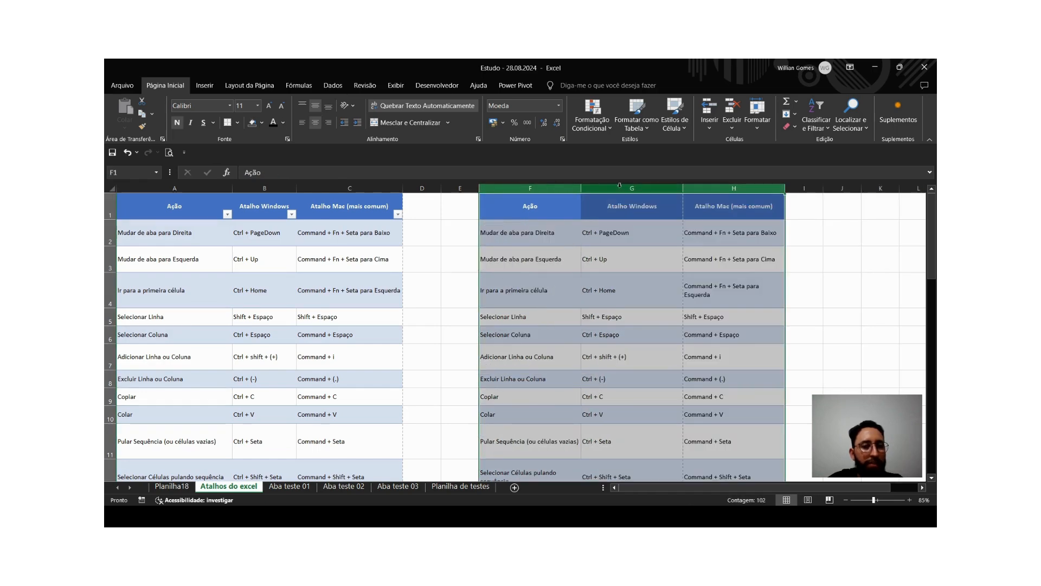
left_click(567, 231)
scroll(564, 256, "down", 1)
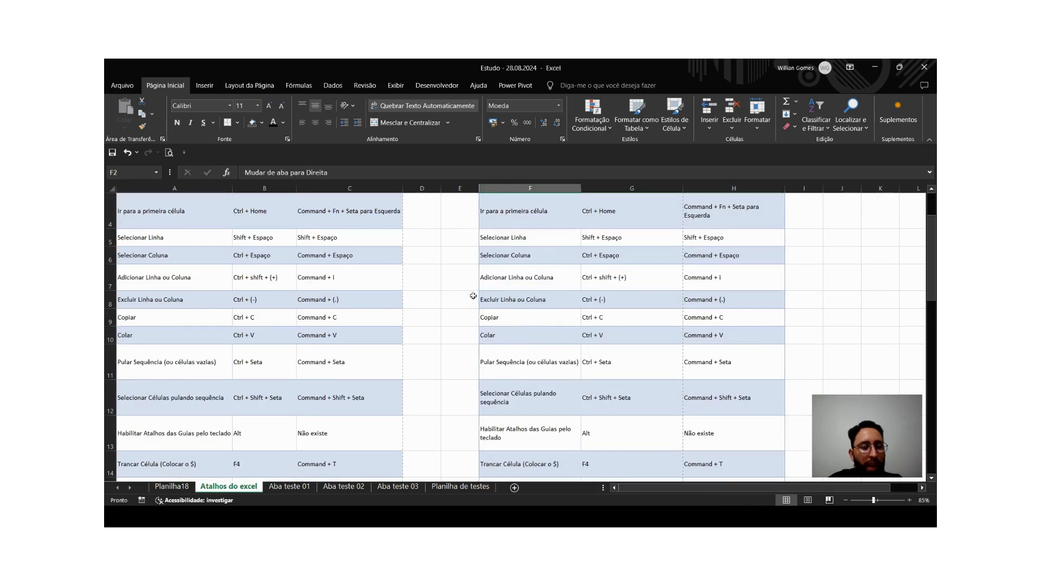
scroll(473, 296, "up", 1)
key("ctrl+z")
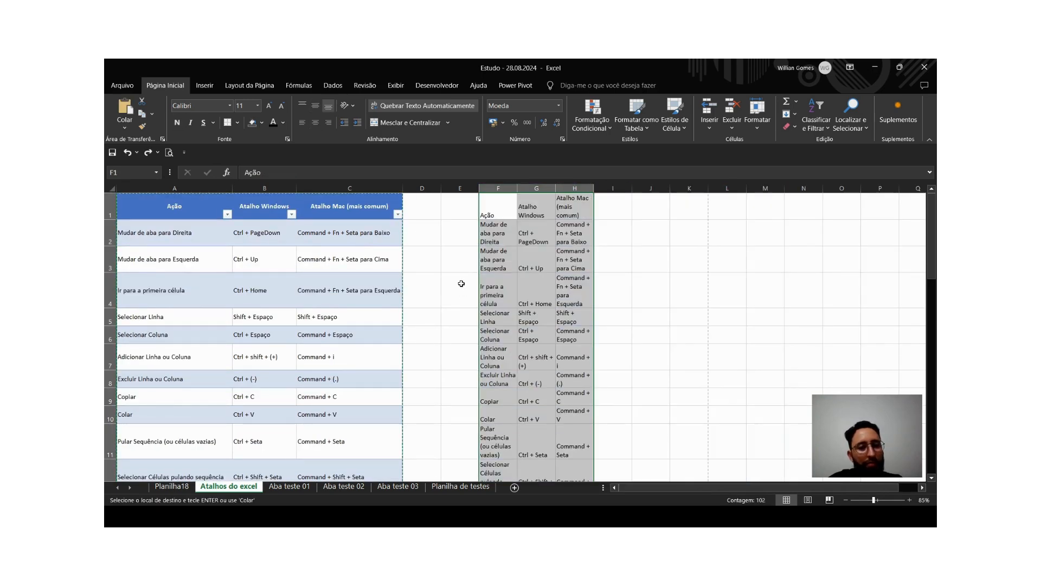
left_click(445, 264)
Reselect the full original table A1:C17 and paint its formatting onto the copy starting at F1.
left_click(143, 212)
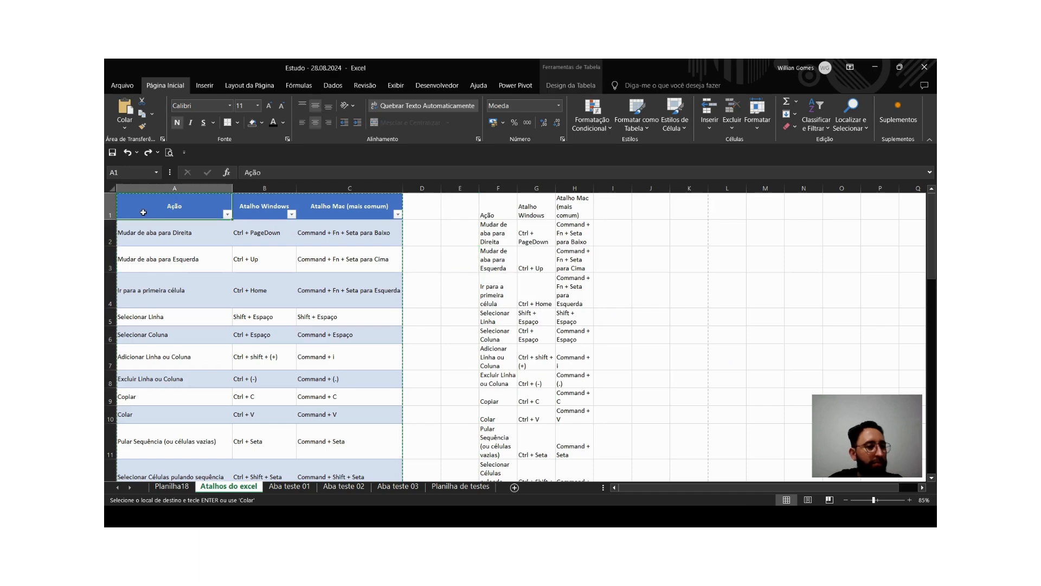
key("Escape")
scroll(215, 231, "down", 2)
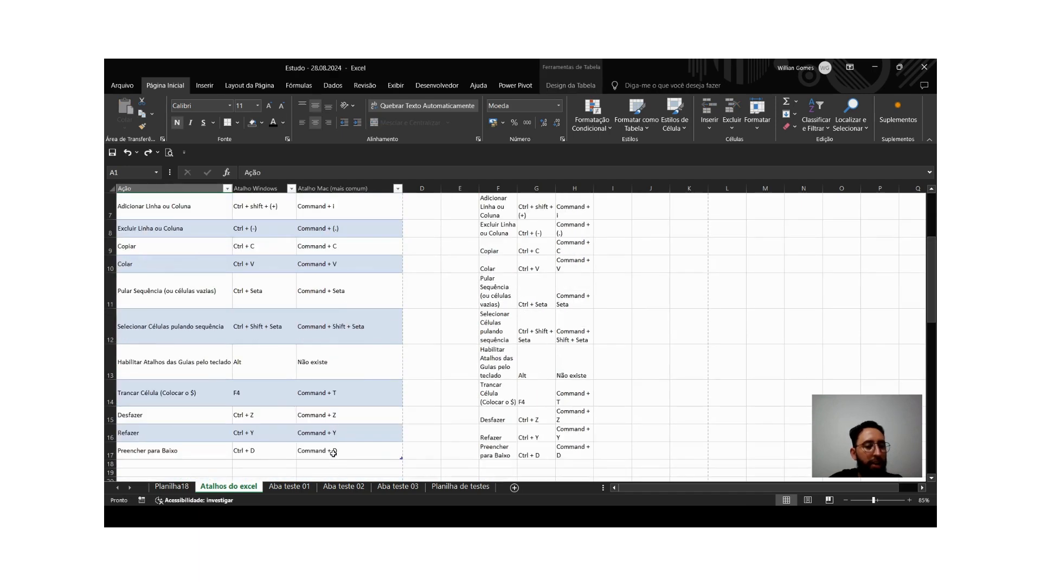
key("ctrl+a")
scroll(338, 308, "up", 2)
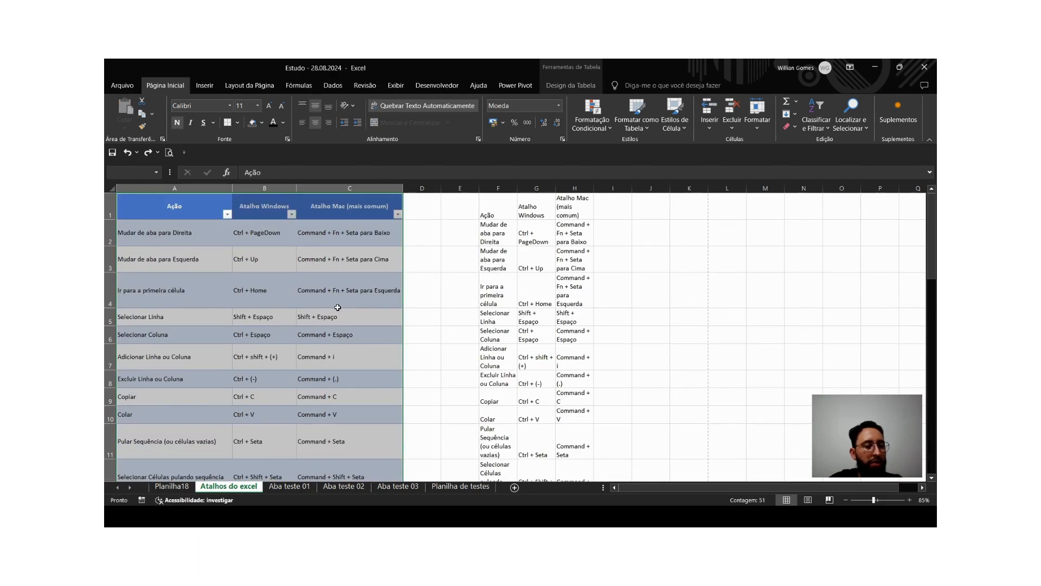
left_click(142, 128)
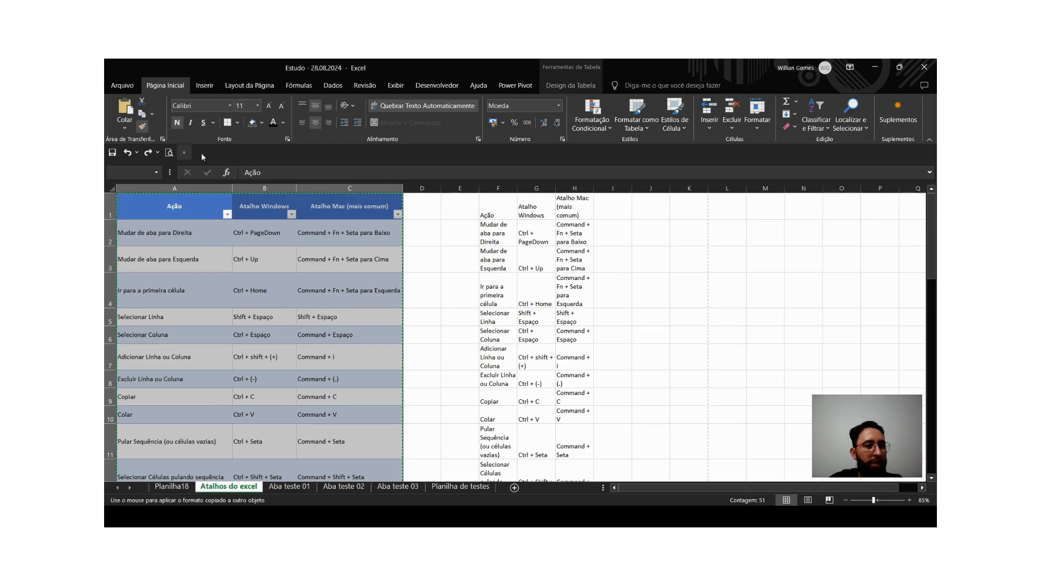
left_click(503, 208)
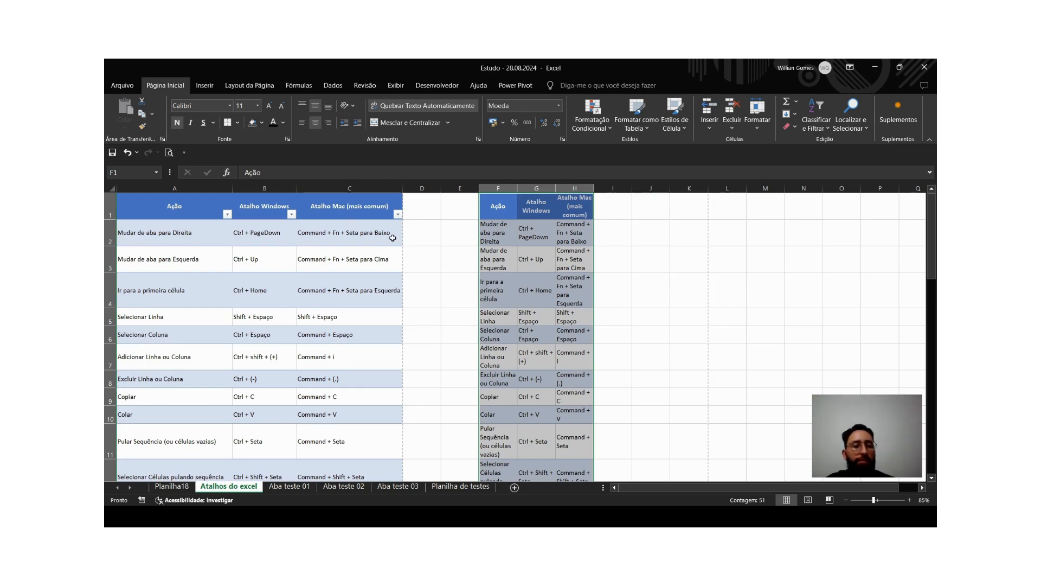
Compare the formatted copy in columns F to H with the original table and the copies starting at row 23.
left_click(448, 249)
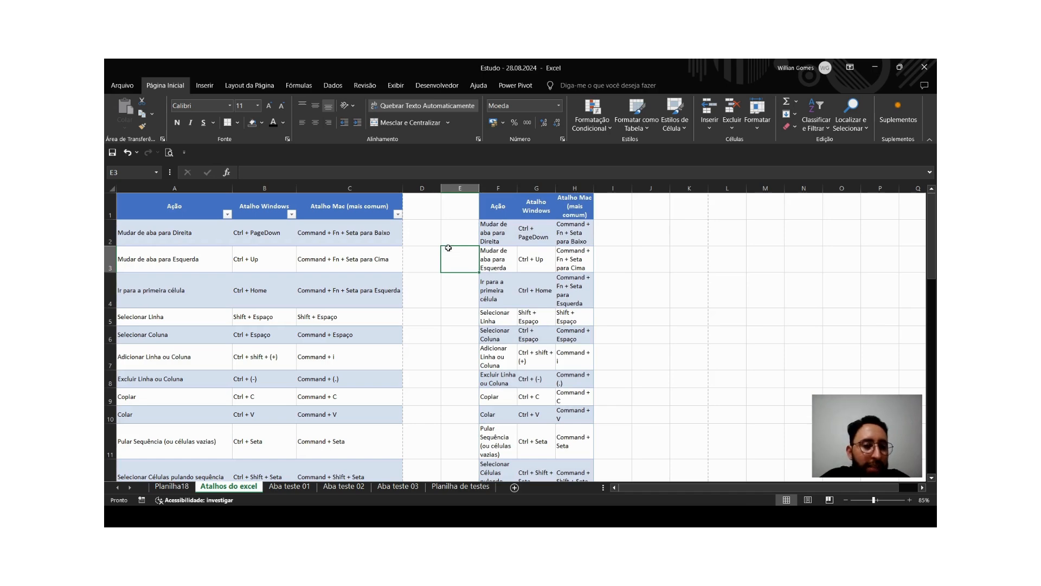
scroll(489, 320, "down", 3)
scroll(490, 320, "down", 3)
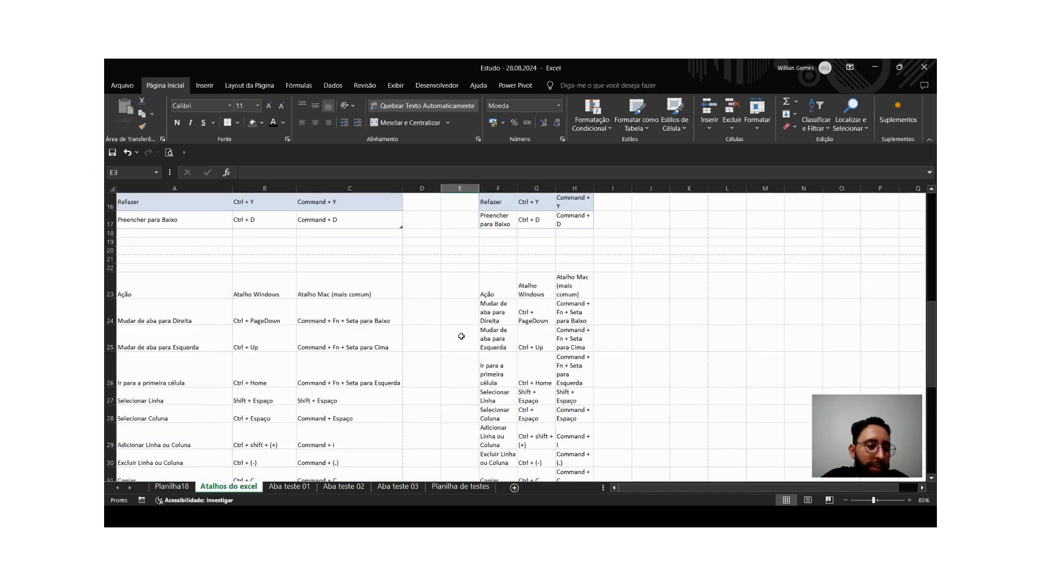
left_click(374, 339)
scroll(561, 227, "up", 3)
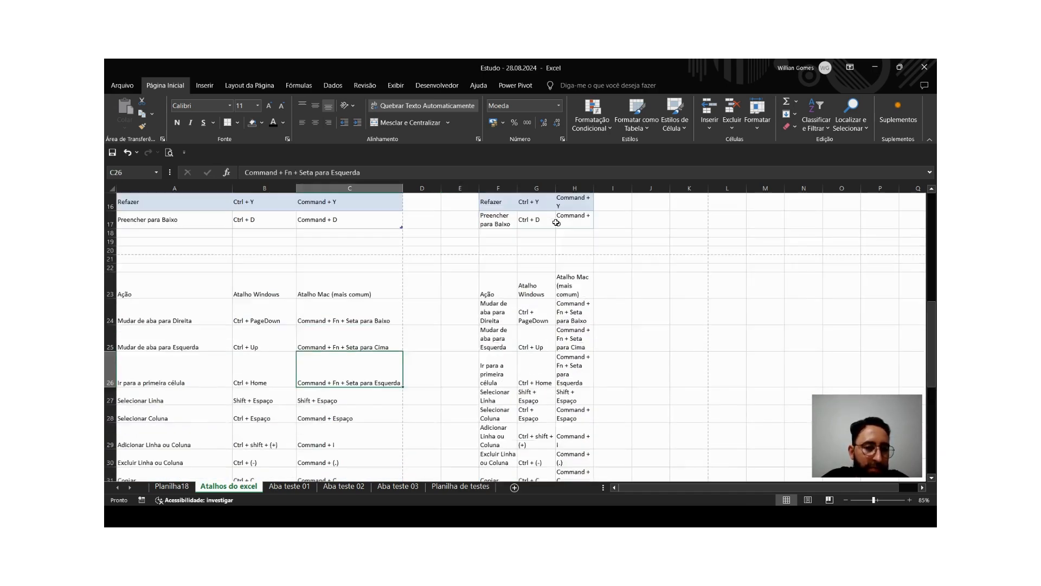
scroll(493, 274, "up", 3)
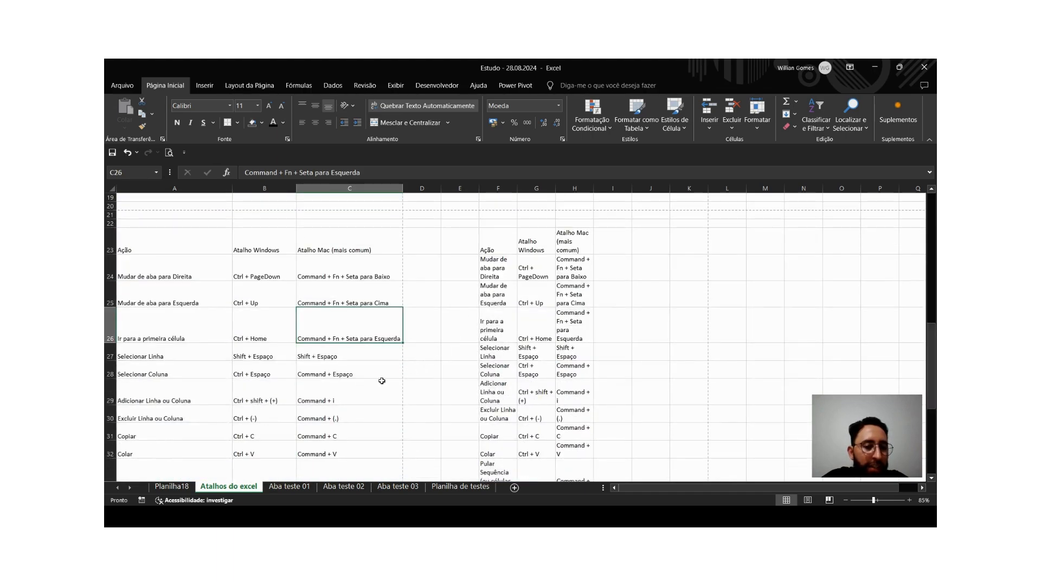
scroll(453, 328, "down", 2)
scroll(461, 324, "up", 2)
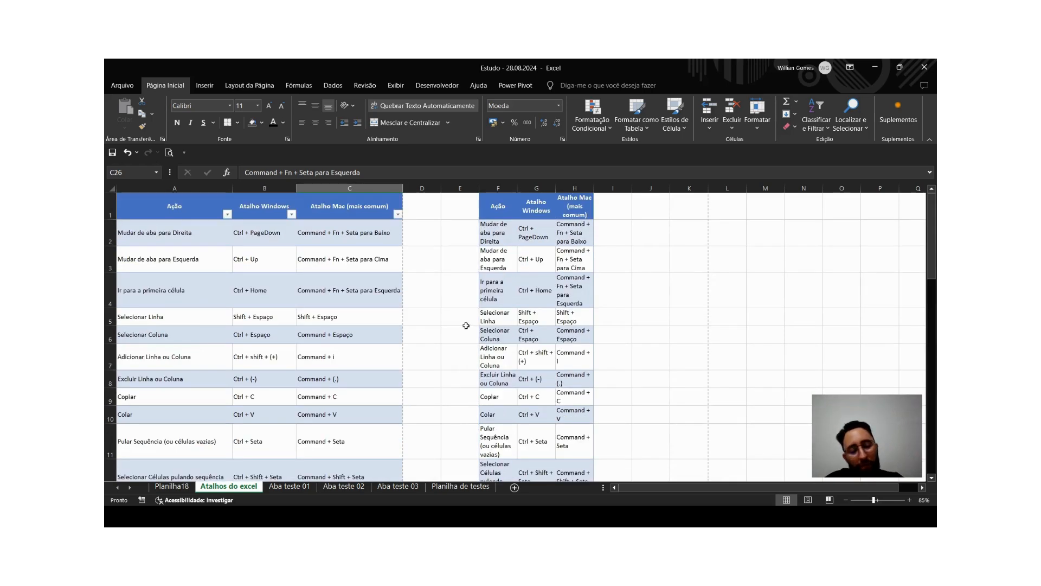
Undo the formatting painted onto the table copy at F1.
key("ctrl+z")
key("ctrl+z")
left_click(644, 272)
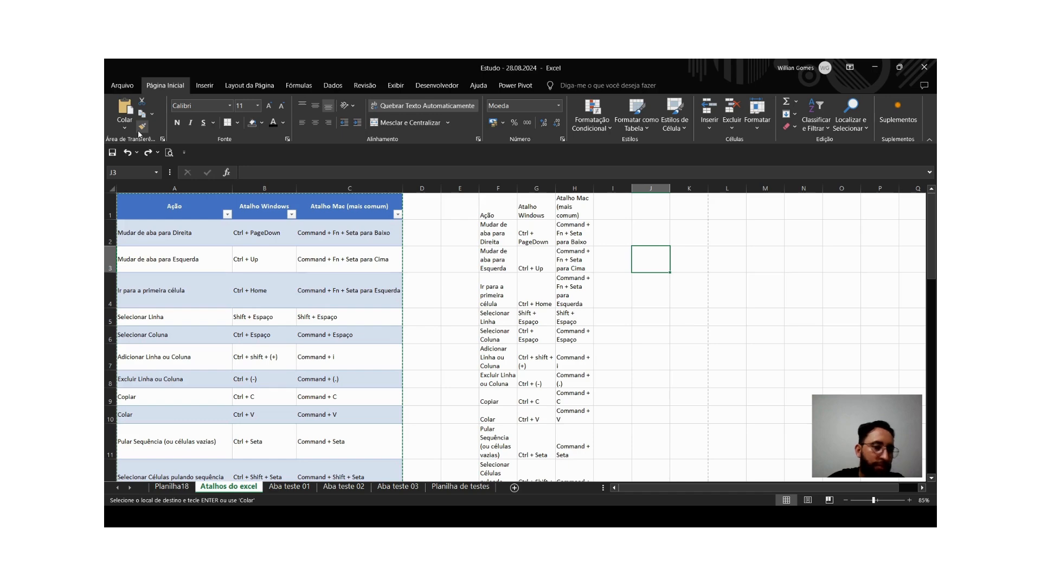
Paint the formatting of cell C5 onto cell F1 and leave Format Painter mode.
left_click(386, 315)
scroll(186, 300, "down", 3)
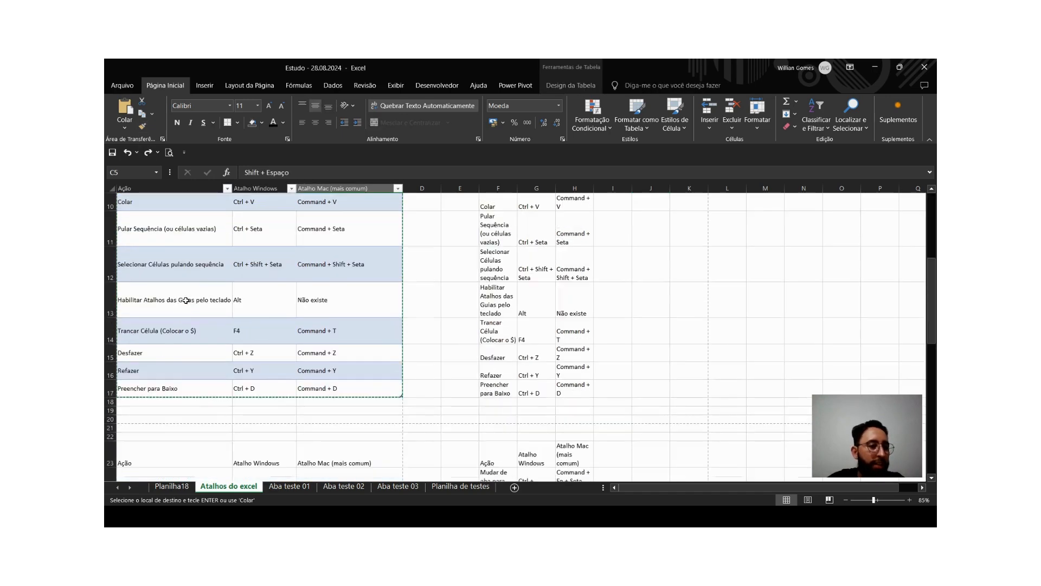
scroll(351, 256, "up", 3)
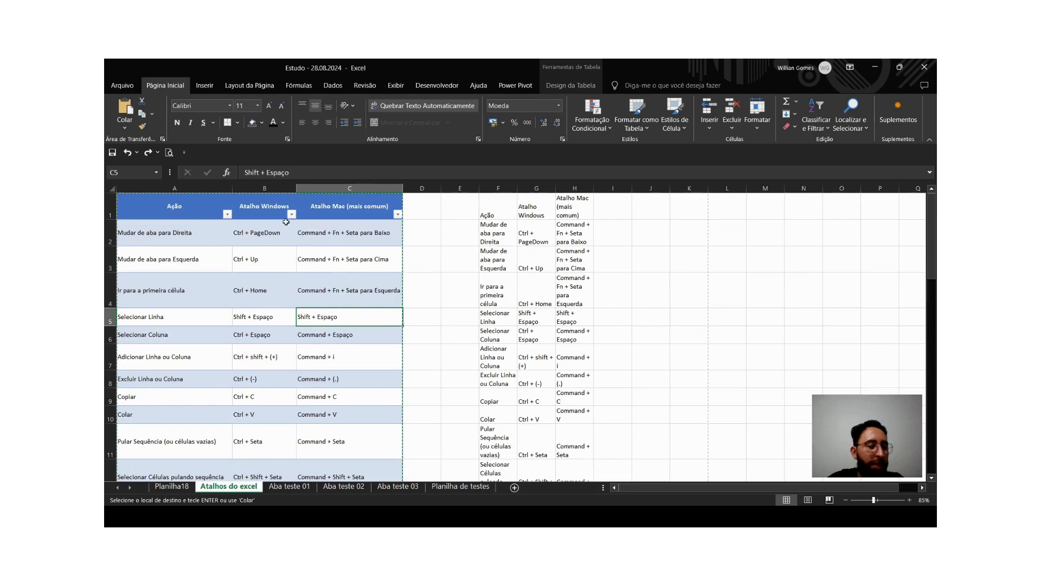
left_click(142, 127)
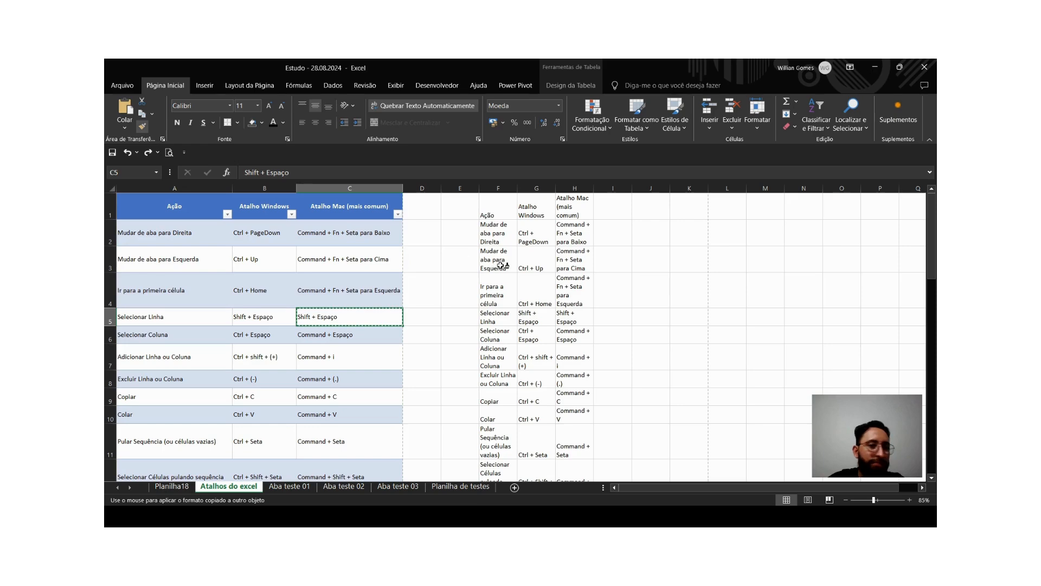
left_click_drag(492, 208, 492, 208)
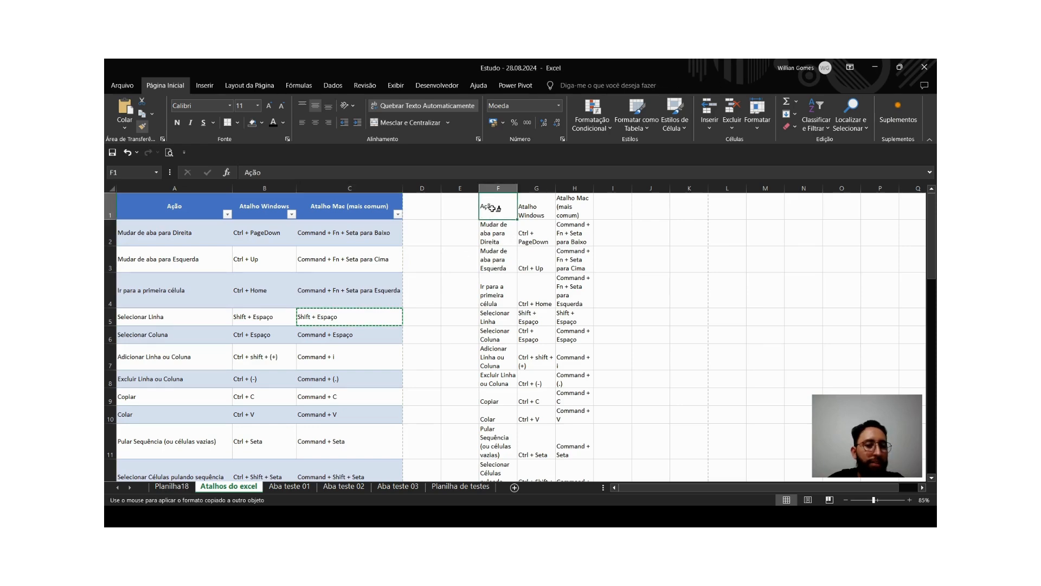
left_click(494, 232)
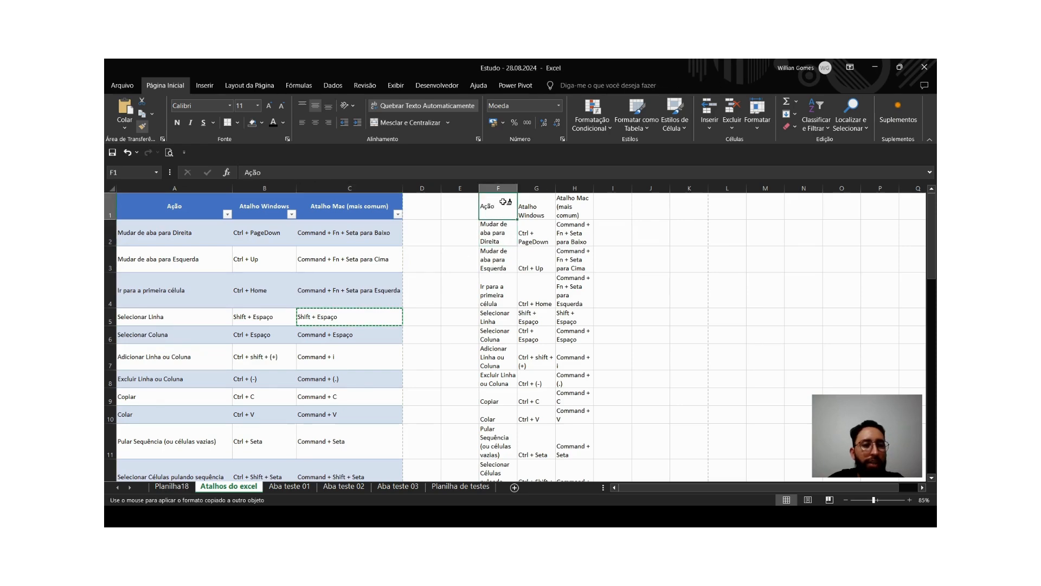
key("Escape")
left_click(467, 255)
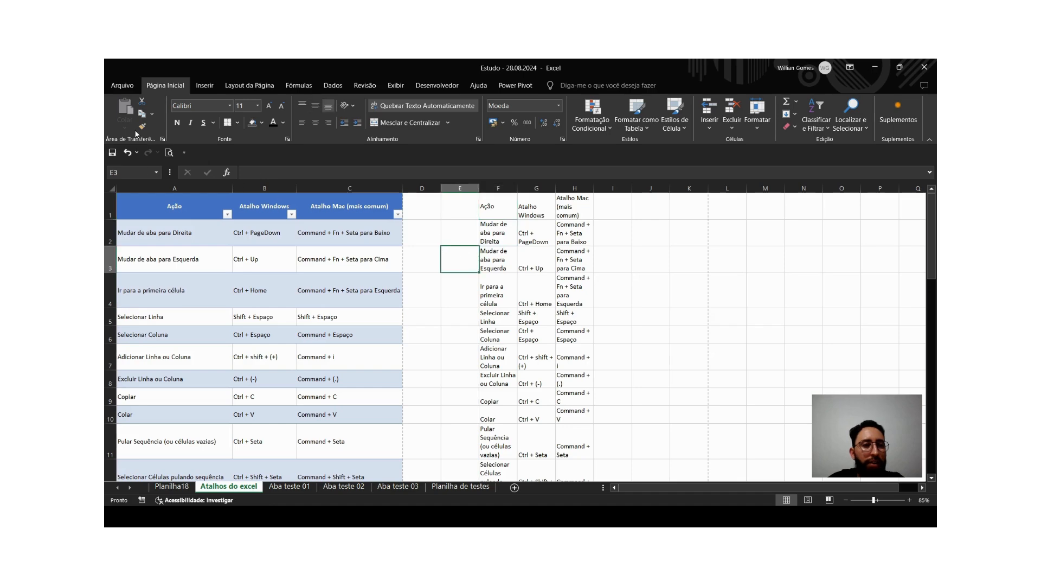
Select the full original table A1:C17 and paint its formatting onto the copy starting at F1 with a single-use Format Painter.
left_click(341, 216)
left_click(156, 195)
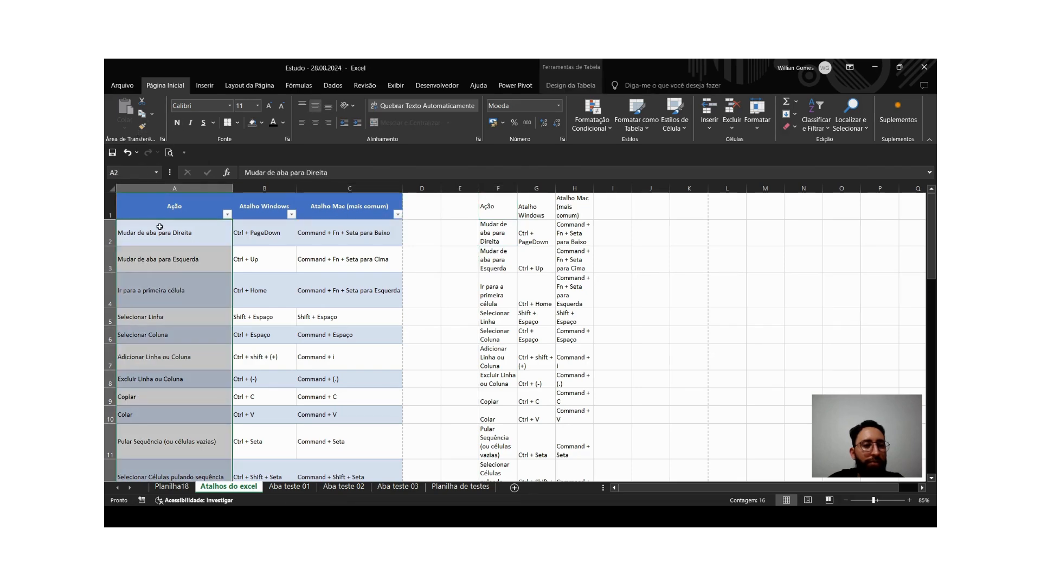
left_click(167, 210)
scroll(313, 312, "down", 3)
left_click(331, 388, "shift")
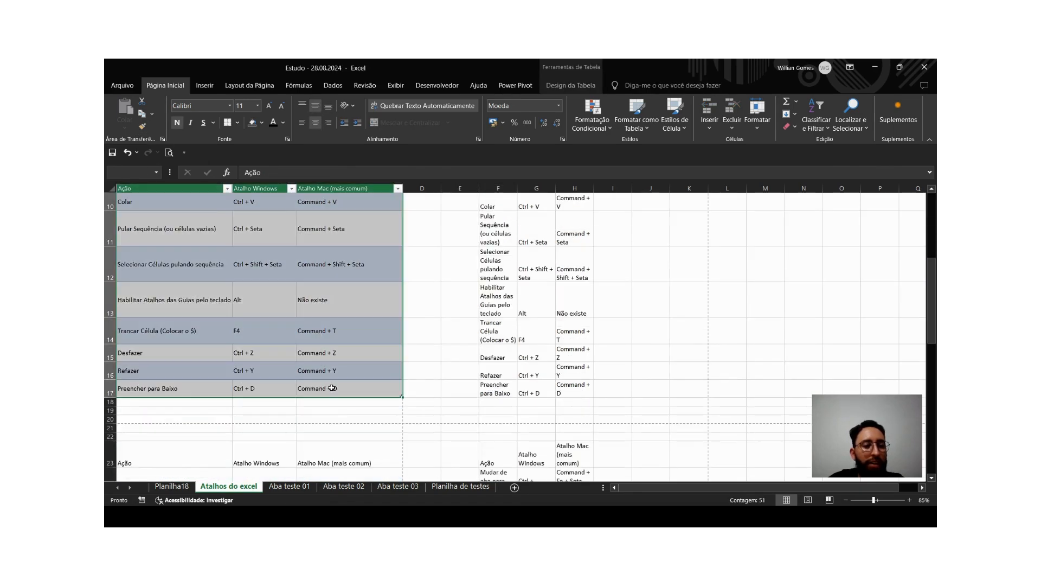
scroll(200, 217, "up", 3)
left_click(142, 126)
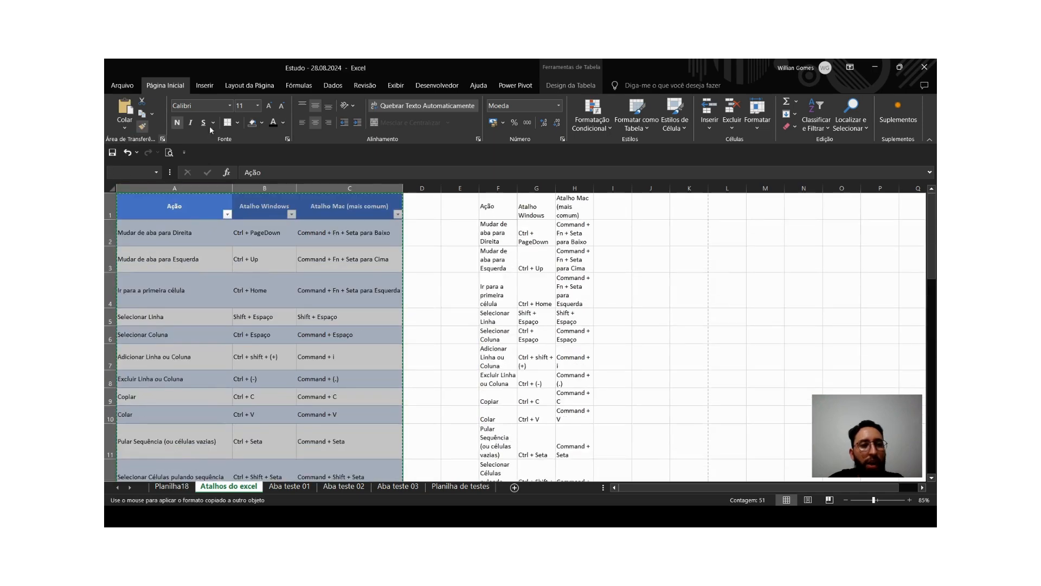
left_click(496, 209)
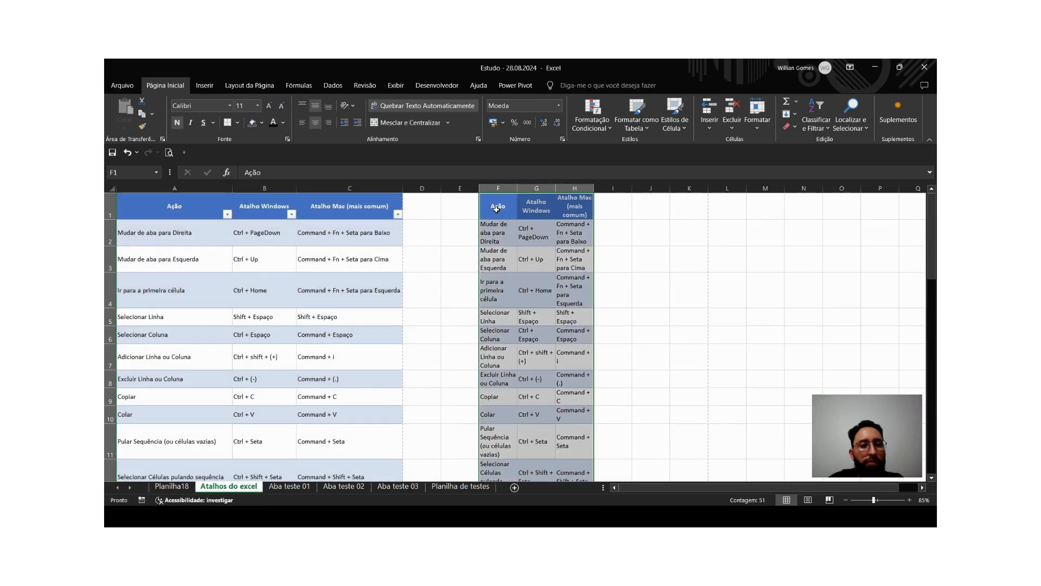
Paint the formatting of the table copy at F1 onto the copy starting at A23.
left_click(142, 126)
scroll(465, 187, "down", 2)
scroll(465, 184, "down", 3)
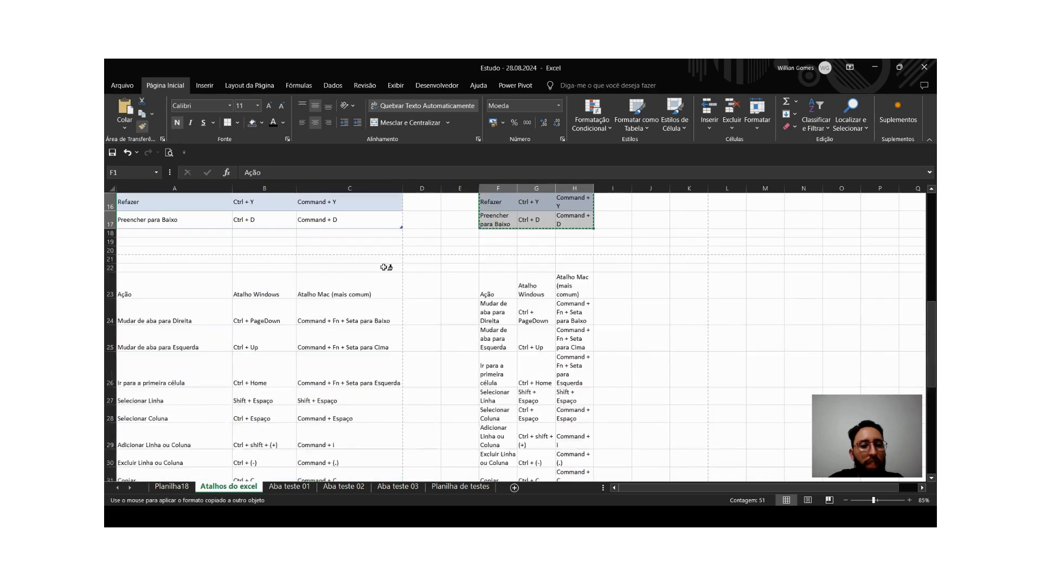
left_click(140, 294)
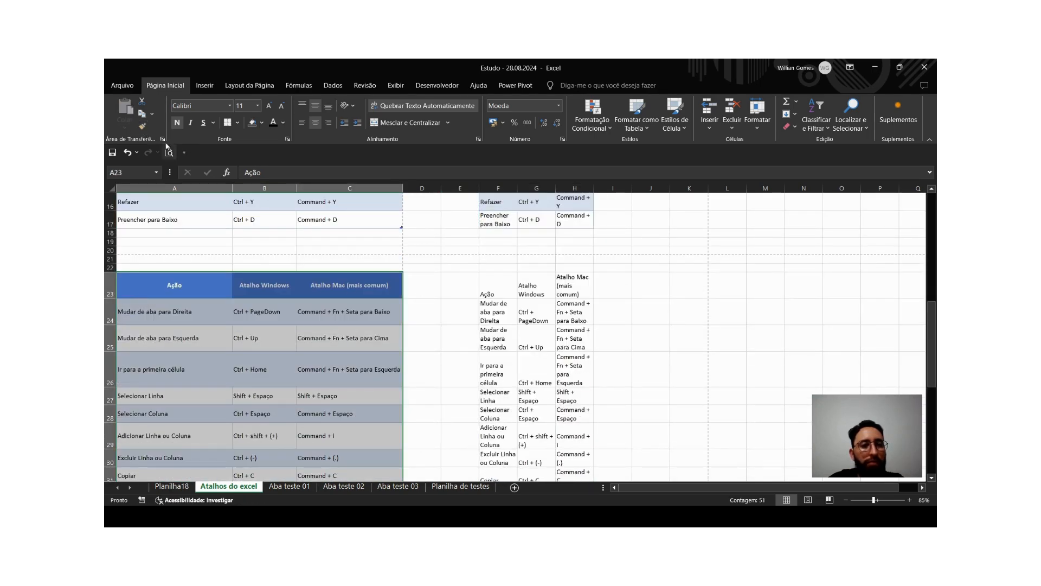
Paint the formatting of the copy at A23 onto the copy at F23 and onto the empty range starting at J24.
left_click(142, 125)
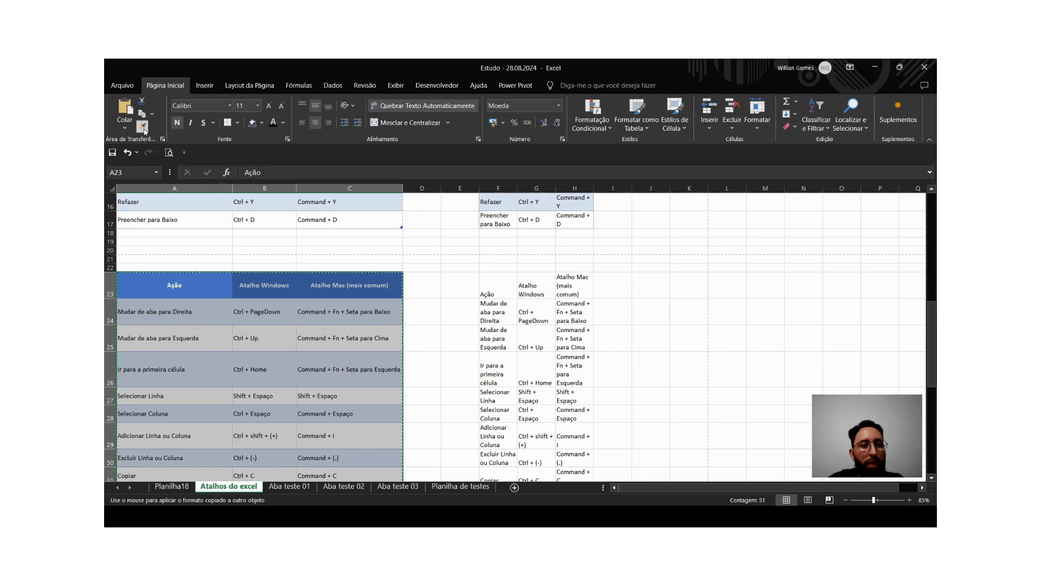
left_click(494, 283)
left_click(644, 303)
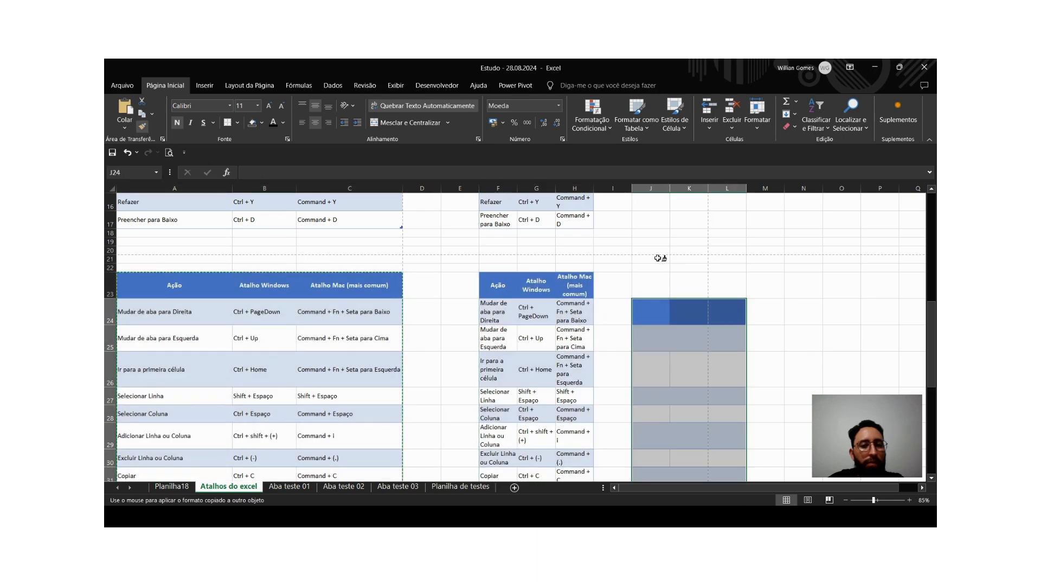
Undo the formatting painted at J24, F23, A23 and F1, and clear the pending copy selection.
key("ctrl+z")
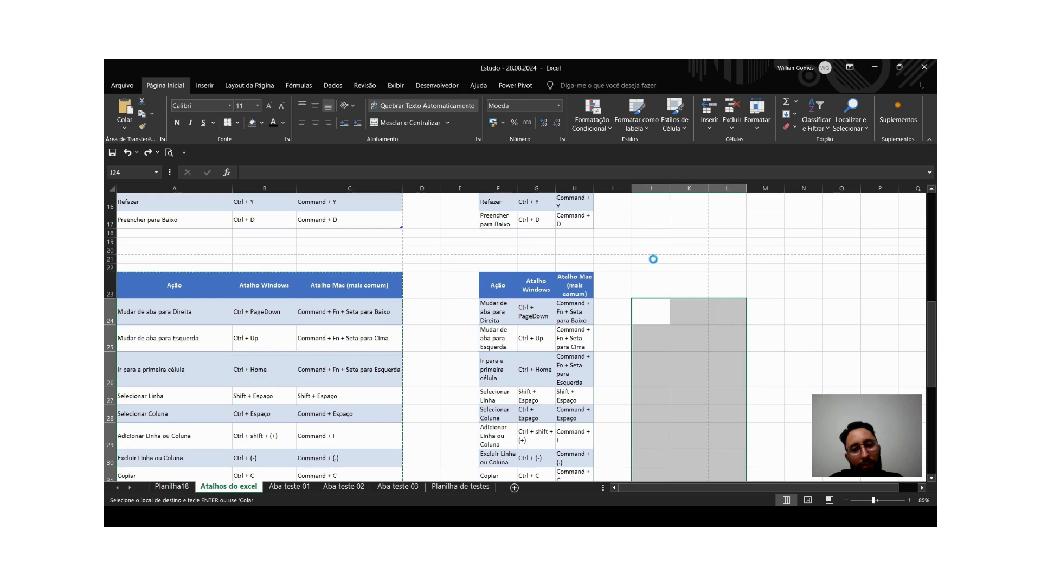
key("ctrl+z")
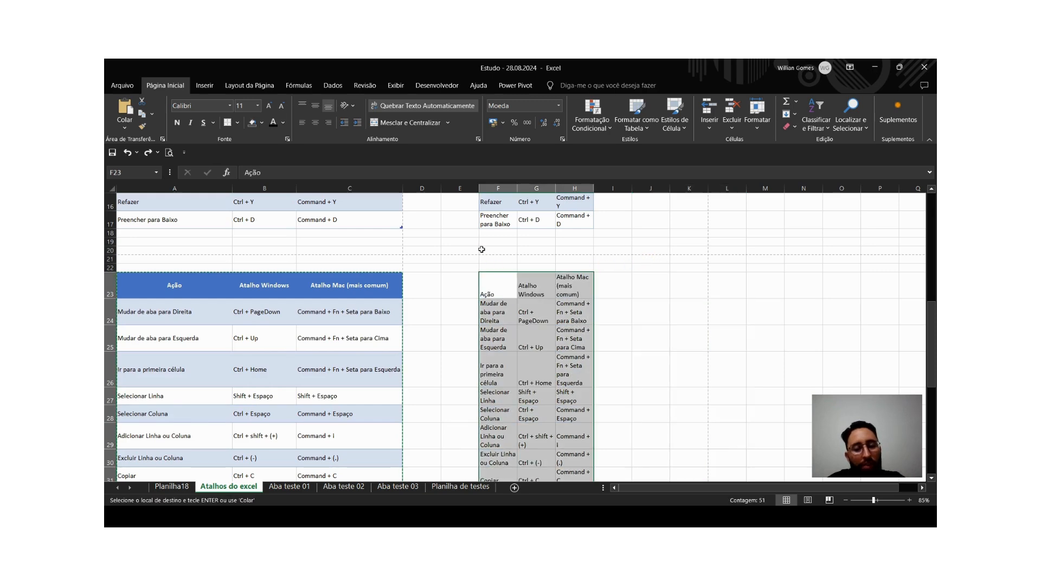
left_click(754, 336)
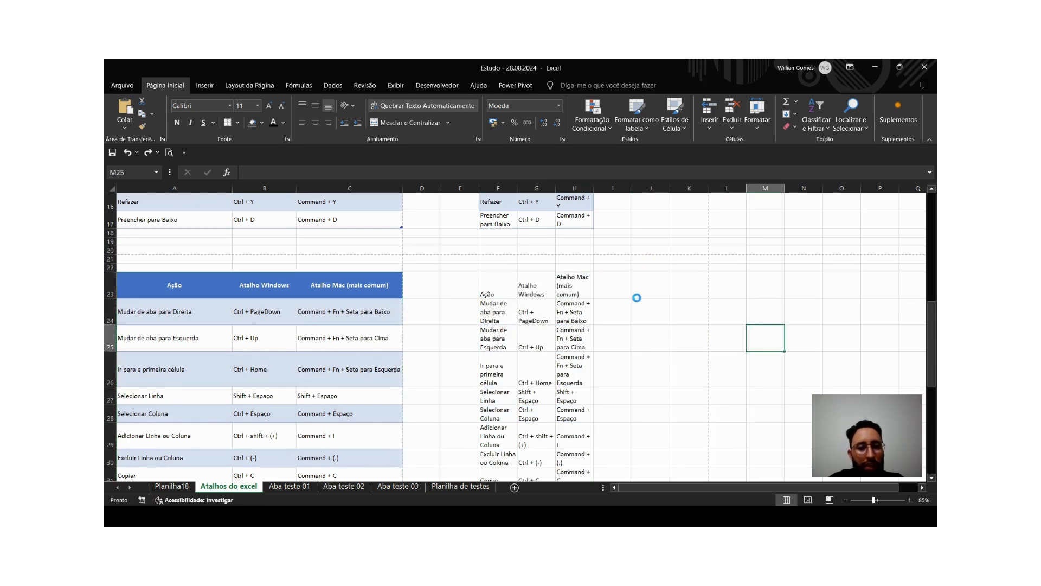
key("ctrl+z")
key("ctrl+z")
left_click(426, 292)
key("Escape")
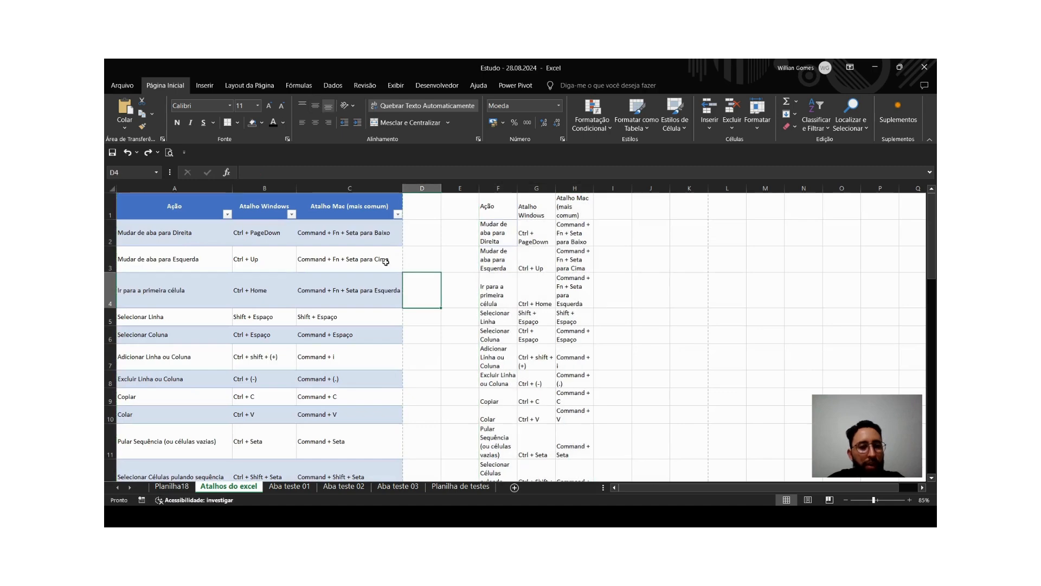
Select the original table A1:C17, lock Format Painter for repeated use, and paint the formatting onto the copy at F1.
left_click_drag(160, 206, 323, 447)
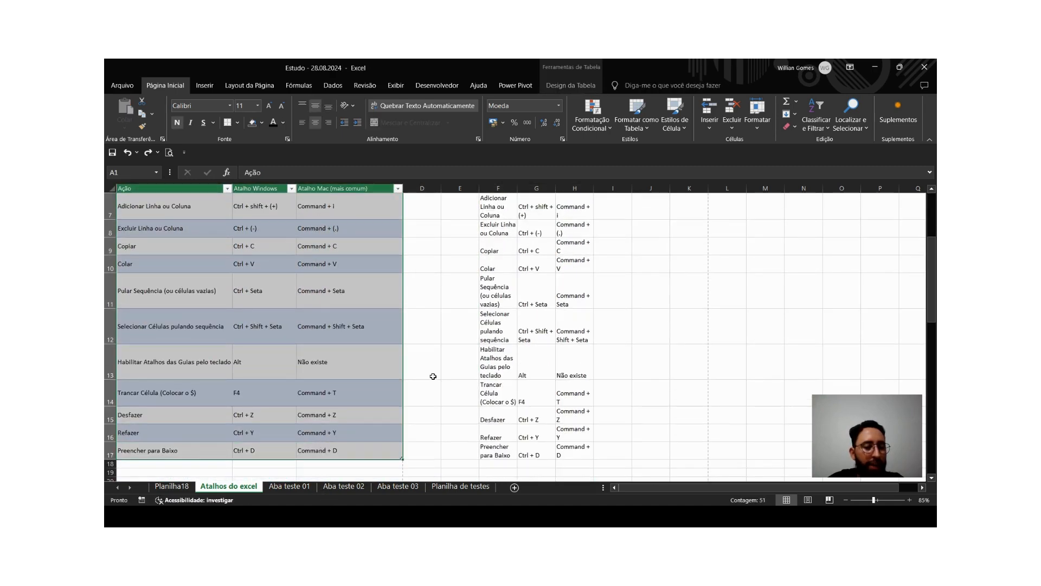
scroll(440, 353, "up", 2)
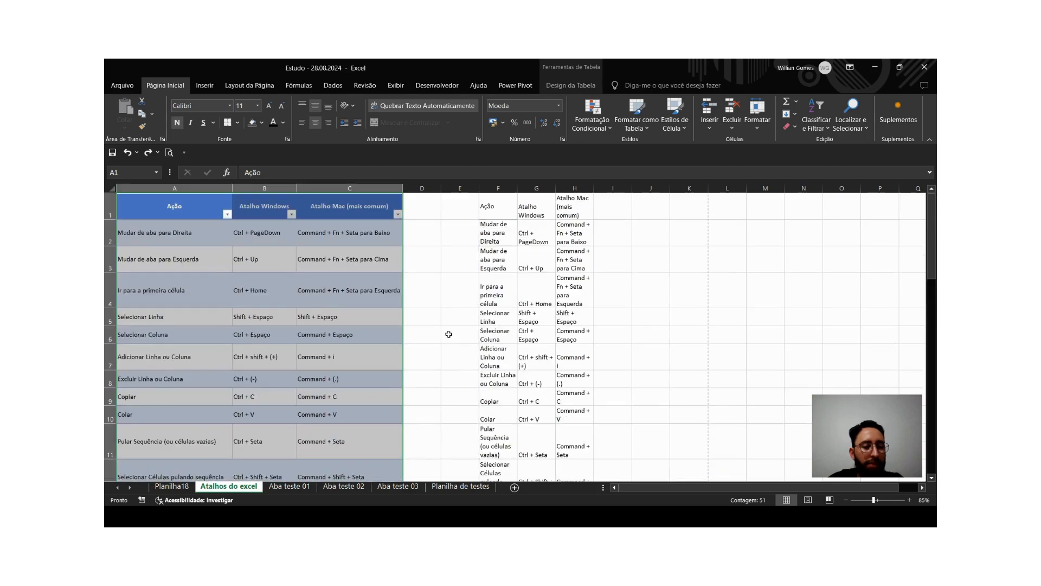
left_click(143, 127)
left_click(143, 127)
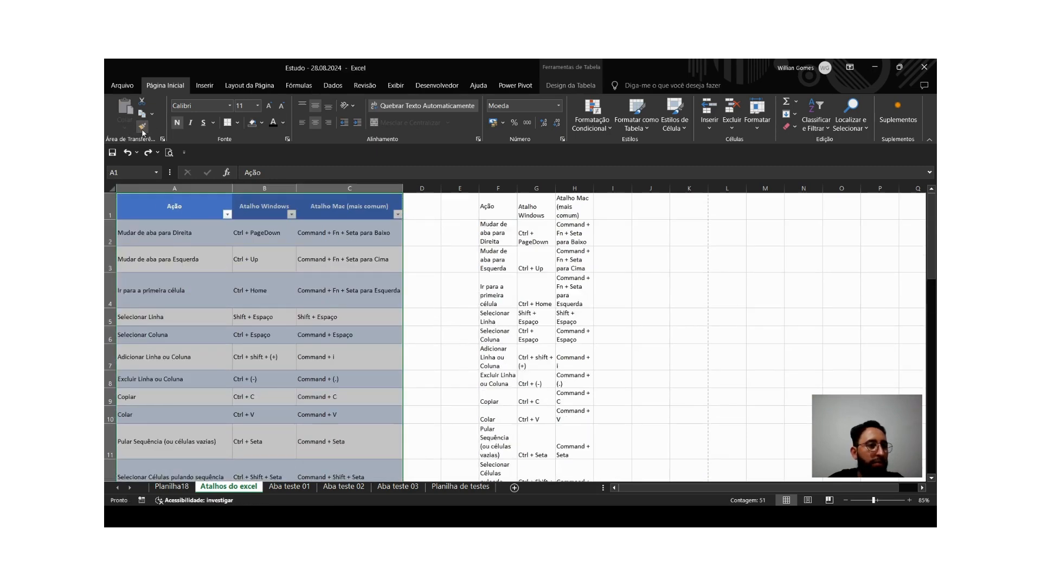
left_click(144, 129)
left_click(144, 128)
left_click(144, 128)
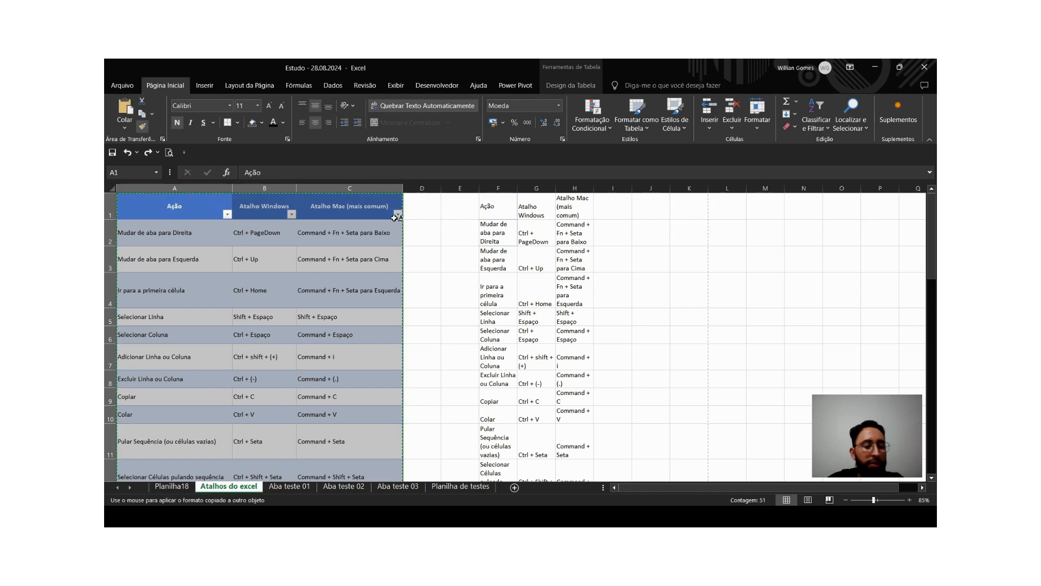
left_click(490, 210)
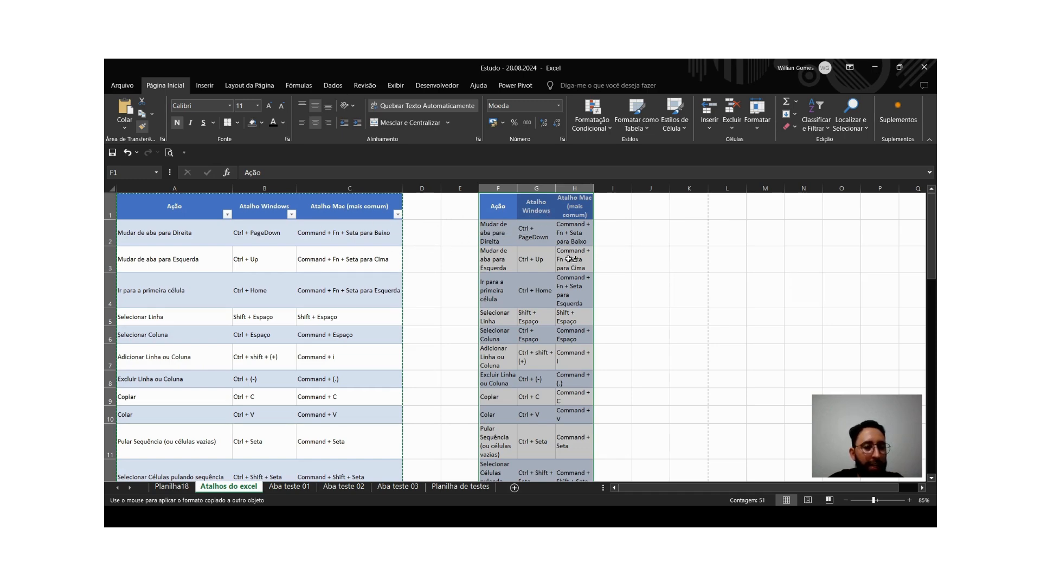
Paint the original table's formatting onto the copies at A23 and F23 and the empty ranges starting at K23 and O23.
scroll(481, 251, "down", 5)
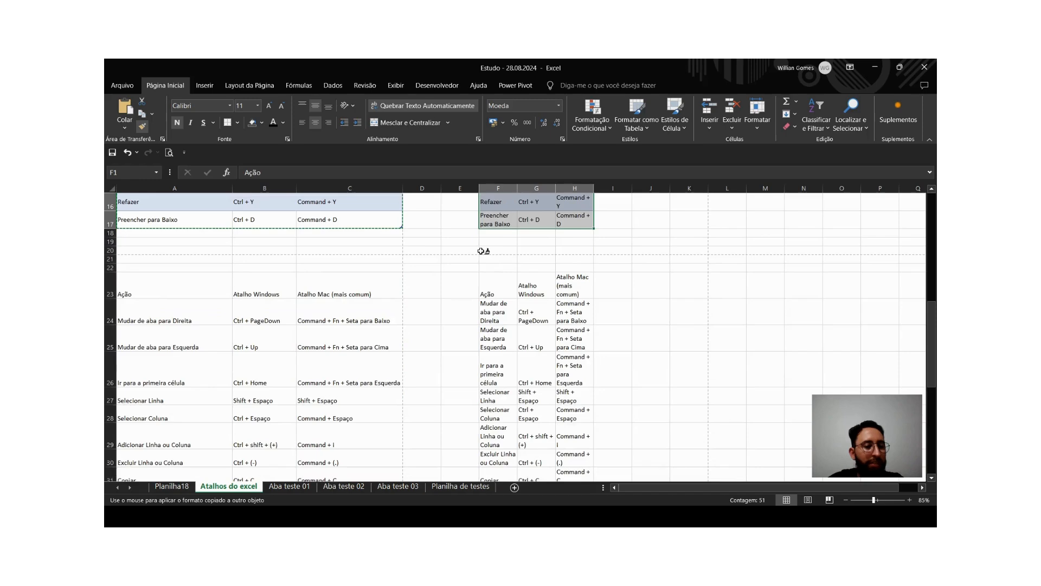
scroll(481, 251, "down", 1)
left_click(124, 247)
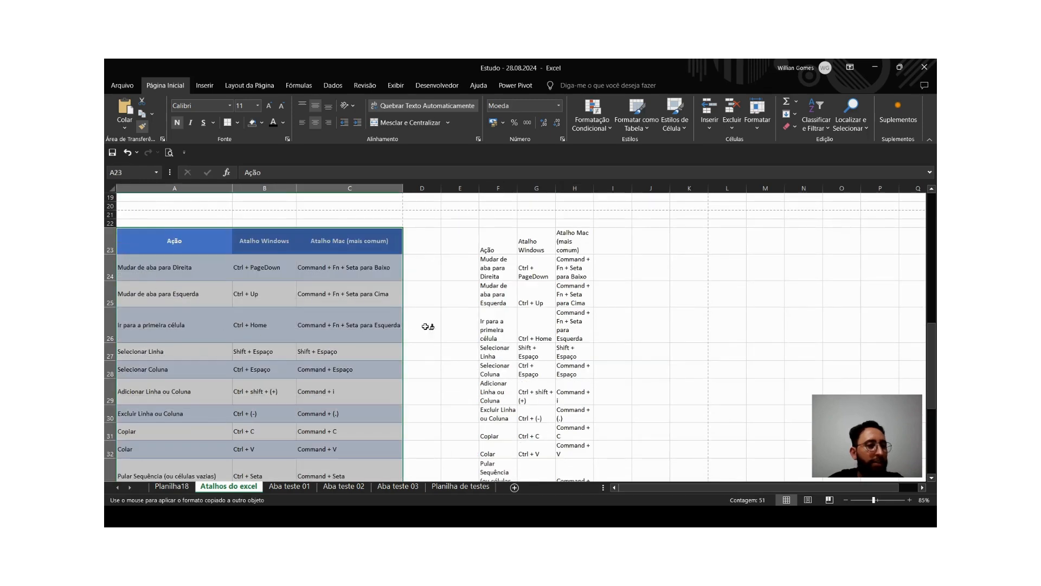
left_click(494, 235)
left_click(699, 252)
left_click(842, 236)
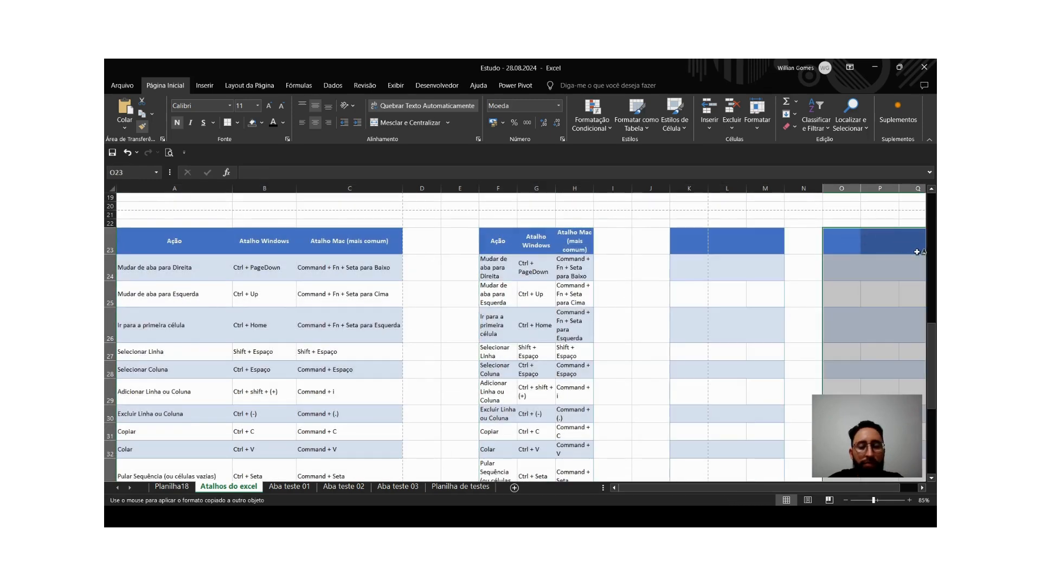
Try painting the table formatting onto the empty range at L1, undo it, and leave Format Painter mode.
scroll(713, 303, "up", 7)
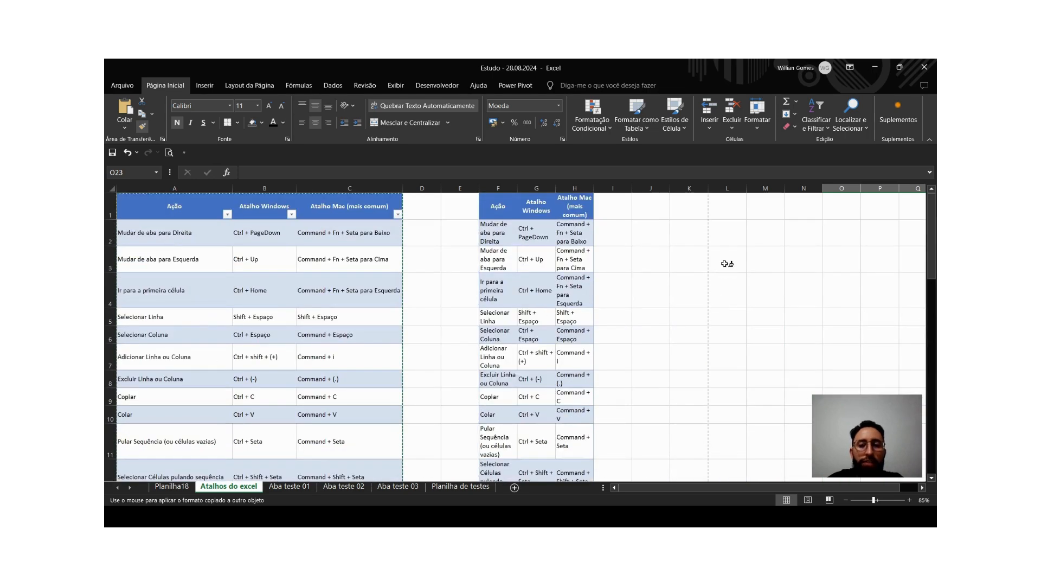
left_click(719, 213)
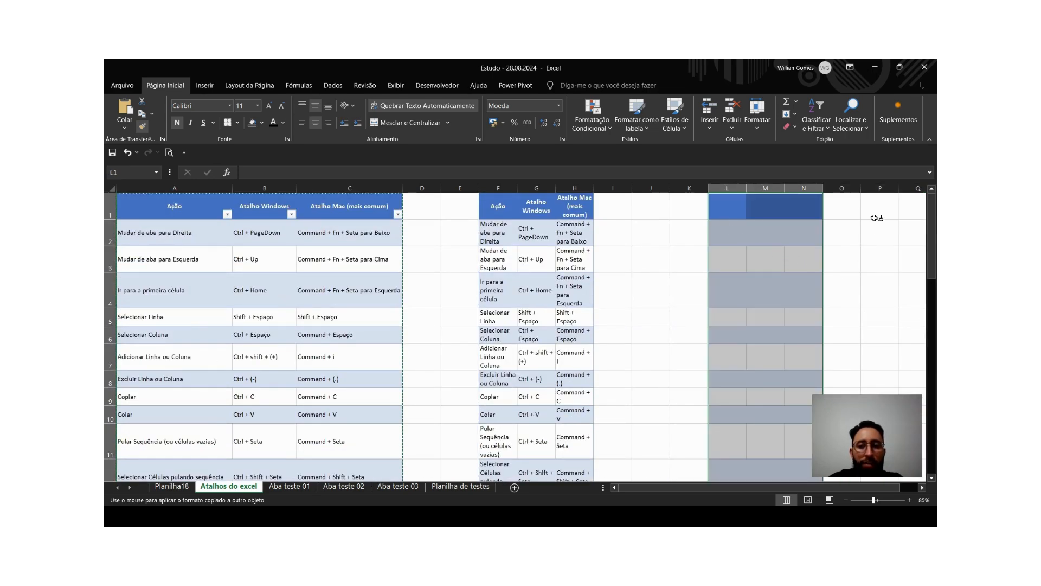
key("ctrl+z")
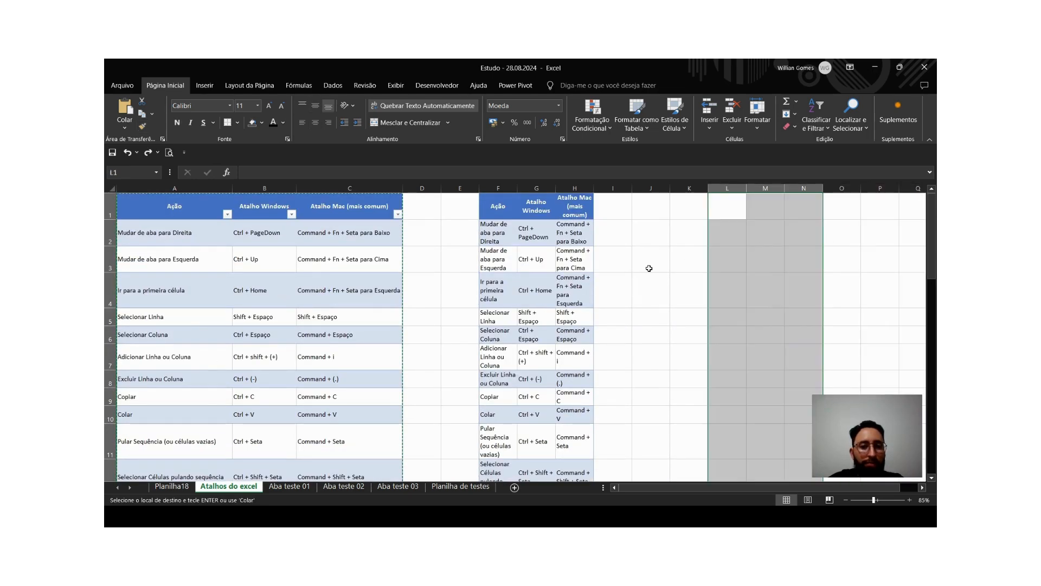
key("Escape")
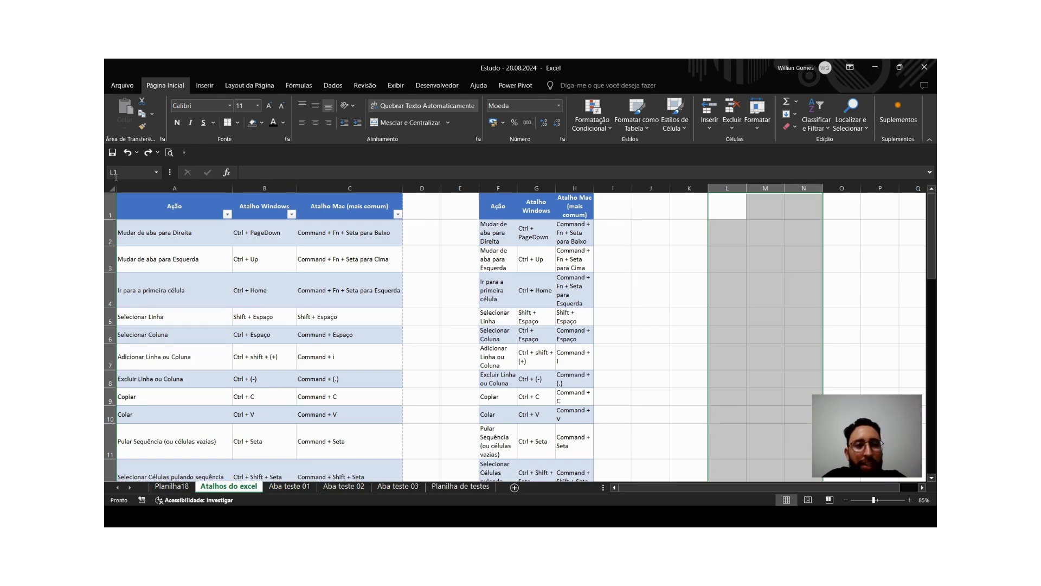
Paint the blank formatting of L1:N17 onto the table copy at F1, and that copy's formatting onto the range starting at E2.
left_click(139, 126)
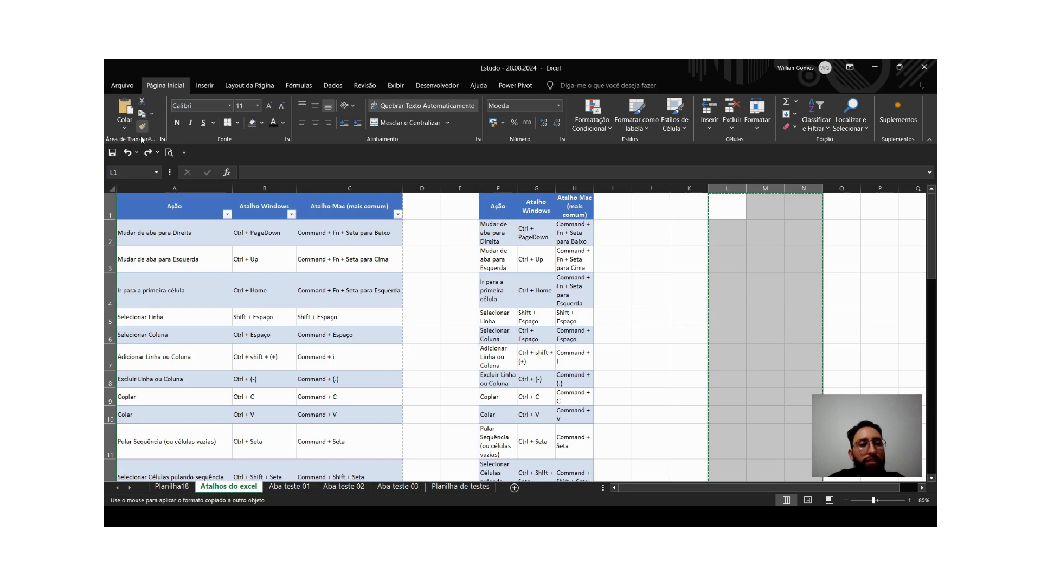
left_click(510, 204)
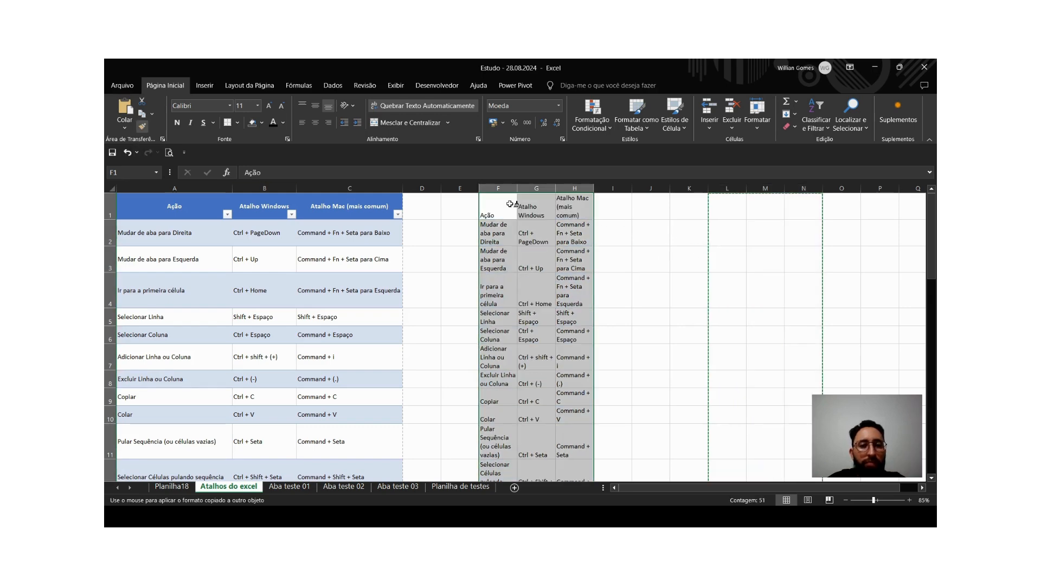
left_click(142, 126)
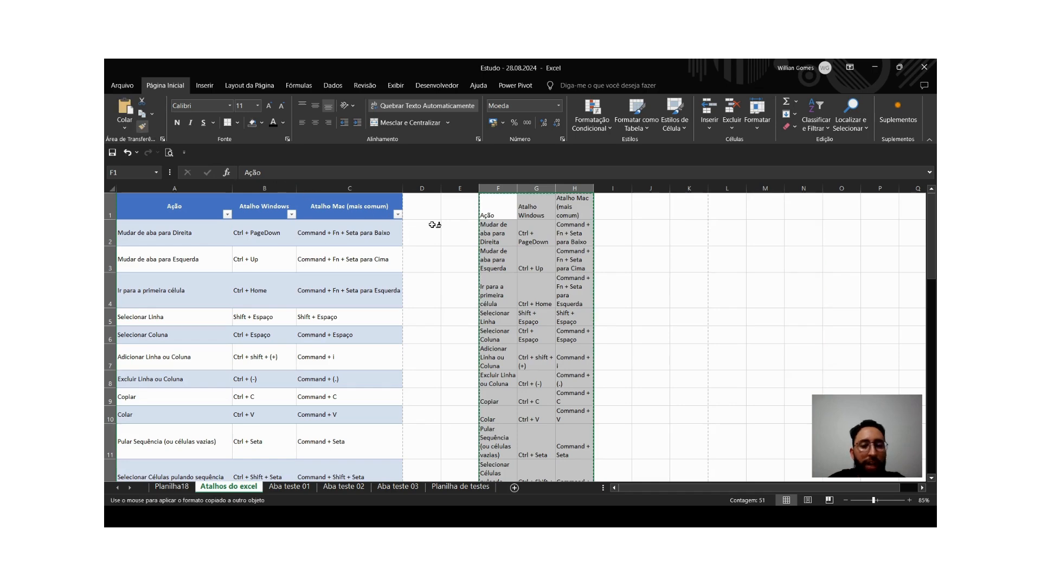
left_click(448, 237)
Compare the unformatted table copy at F1 with the formatted tables and ranges starting at row 23.
left_click(524, 213)
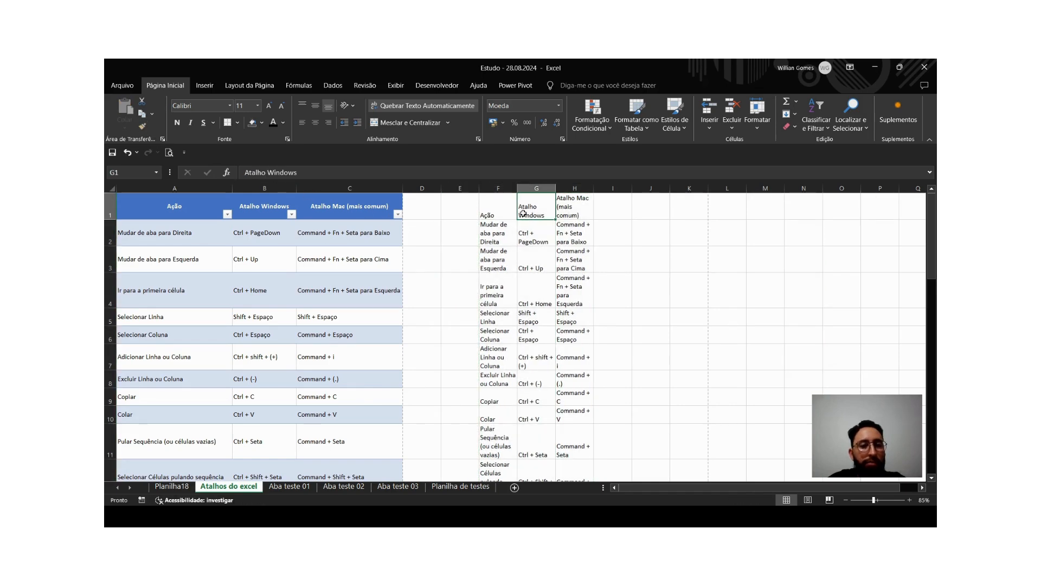
left_click(496, 216)
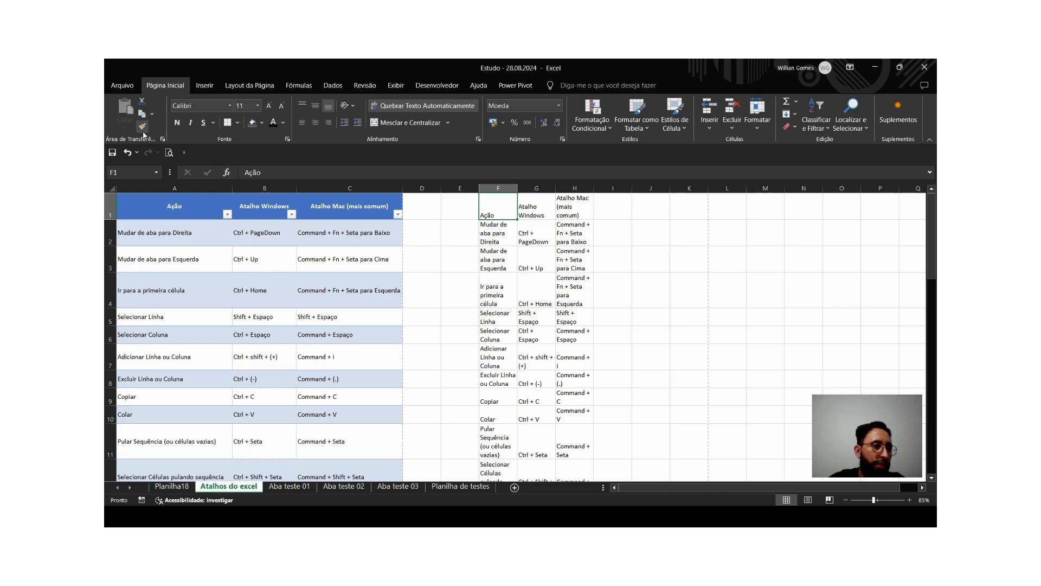
left_click(533, 236)
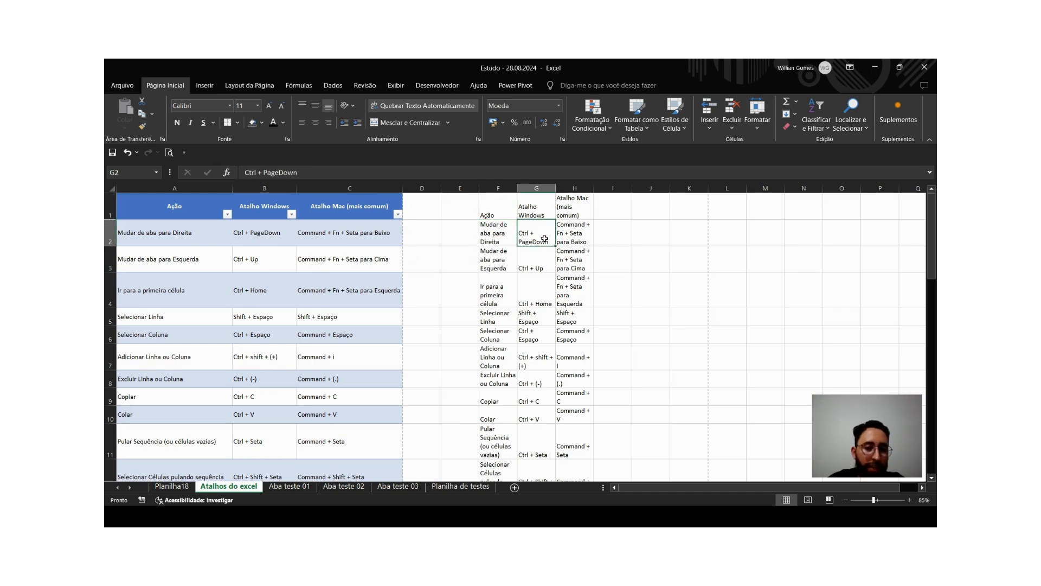
scroll(534, 298, "down", 1)
scroll(480, 355, "down", 3)
left_click(362, 365)
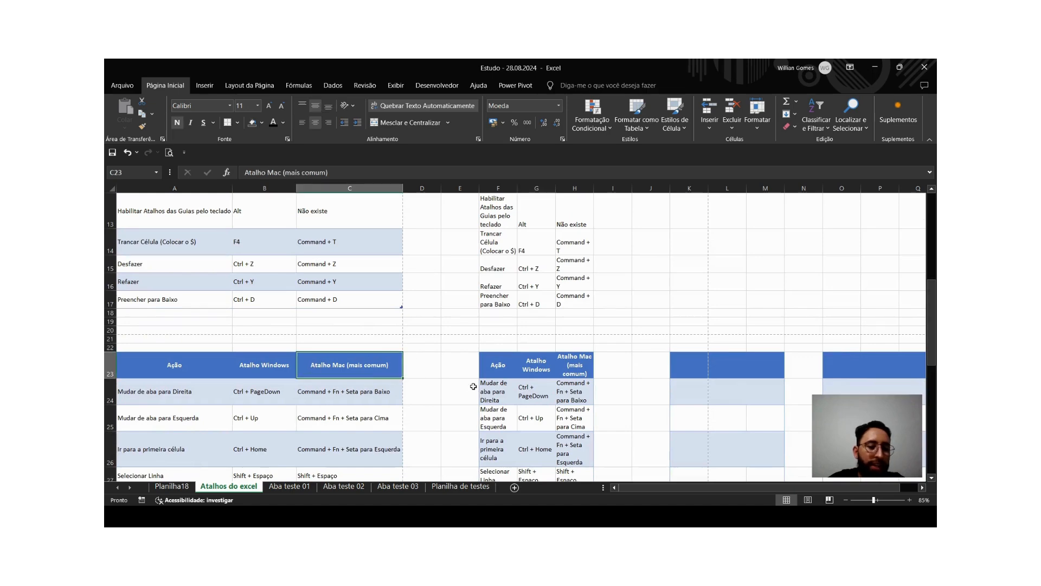
left_click(741, 384)
left_click(903, 338)
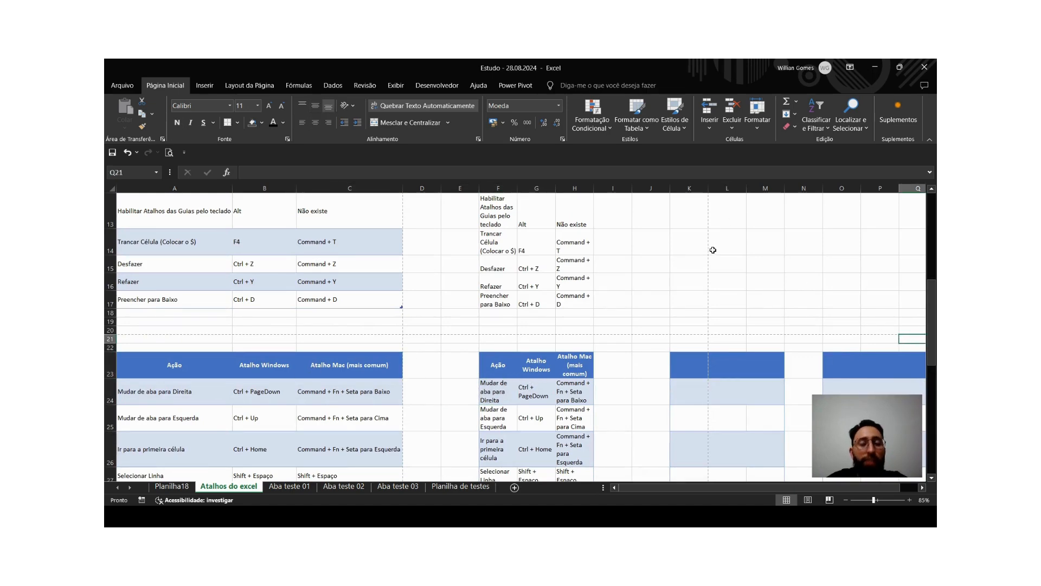
Go to the Planilha18 sheet and move the DATA slicer slightly downward.
left_click(515, 517)
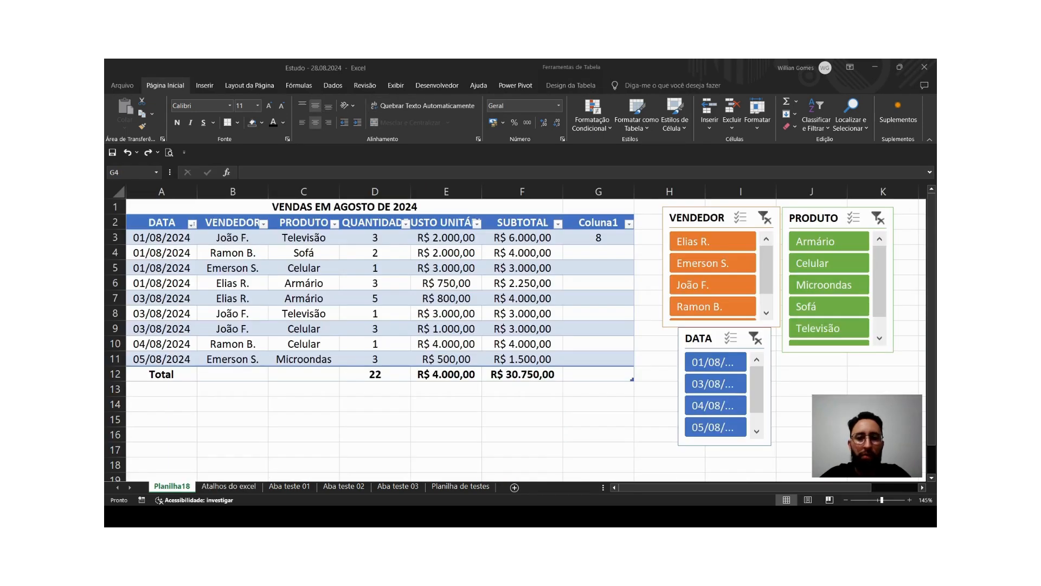
key("alt+Tab")
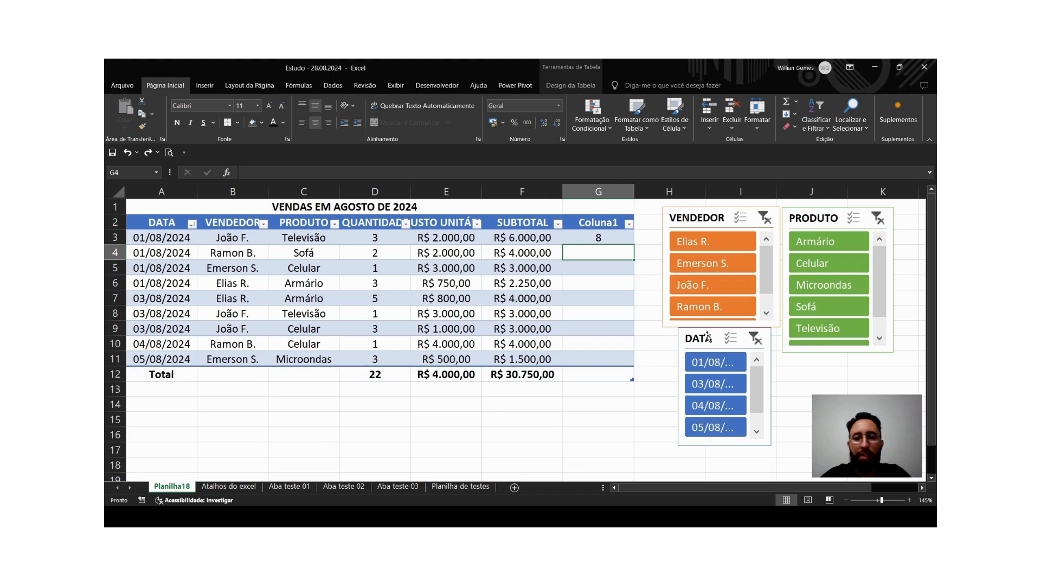
mouse_move(708, 338)
left_mouse_down()
mouse_move(703, 348)
mouse_move(794, 364)
mouse_move(716, 362)
mouse_move(703, 343)
left_mouse_up()
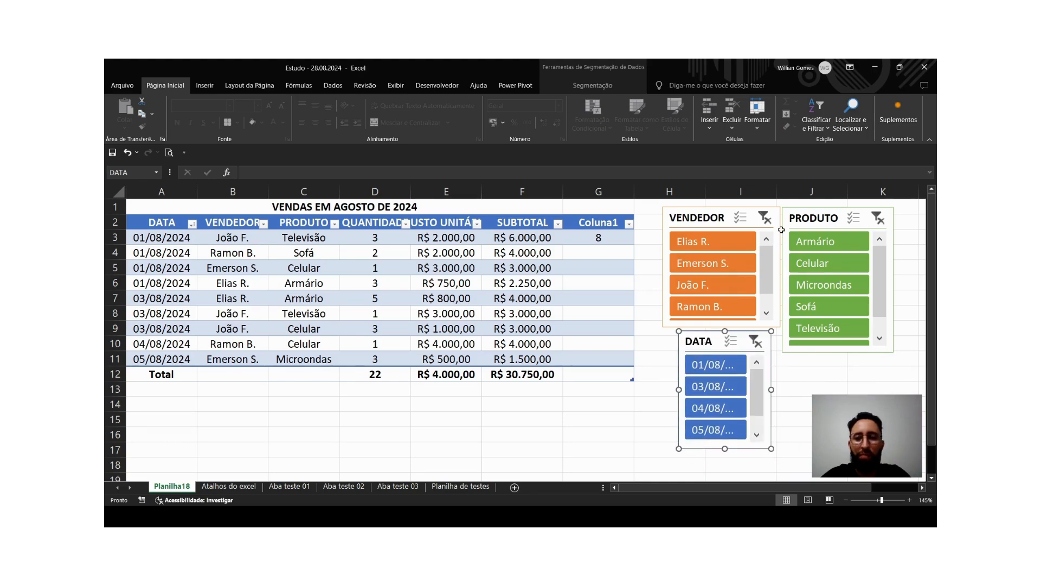
Nudge the PRODUTO slicer slightly to the right and delete worksheet column G containing Coluna1.
left_click_drag(794, 216, 796, 214)
left_click(642, 423)
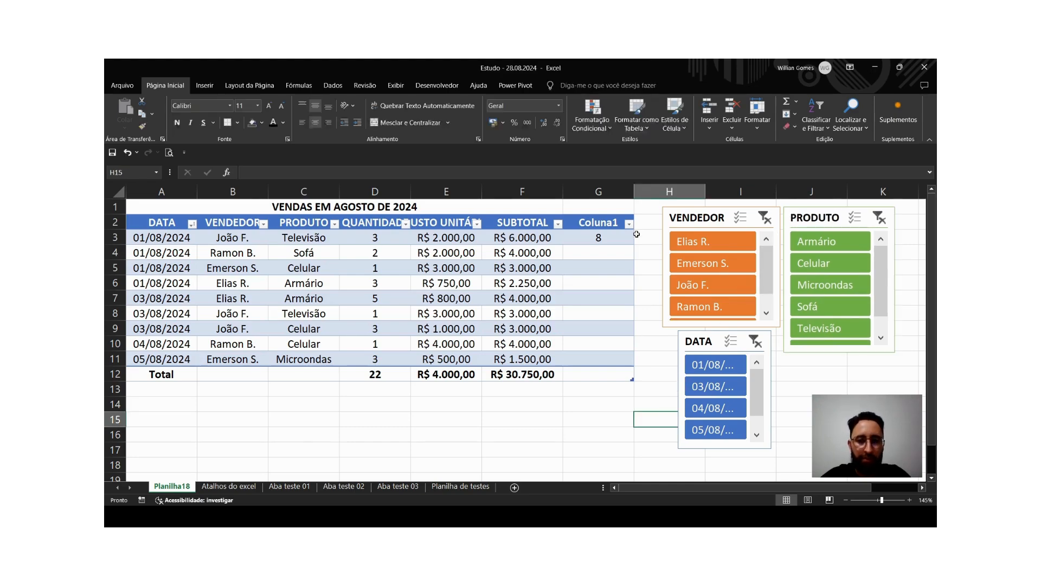
left_click(613, 193)
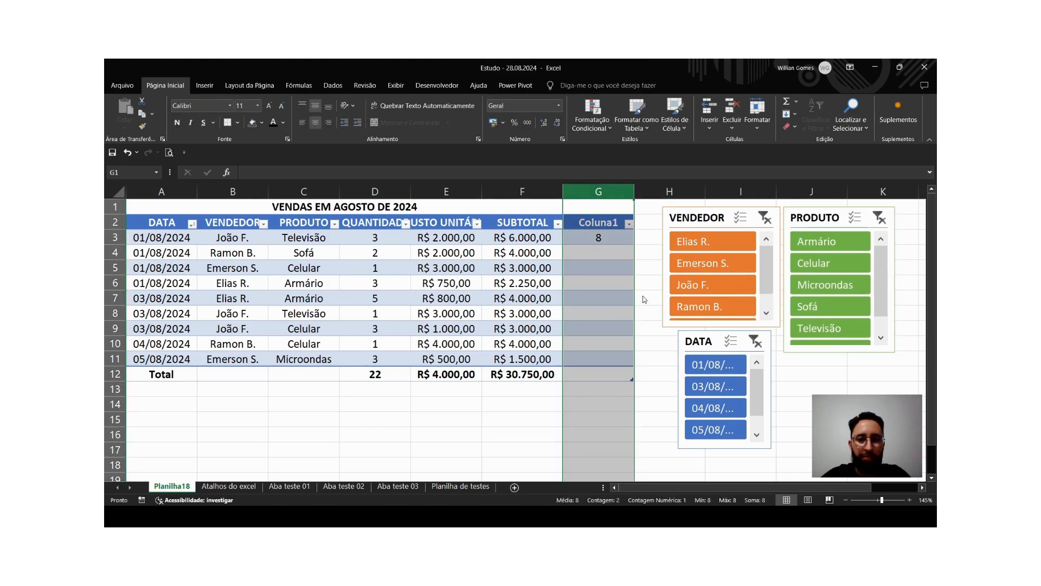
key("ctrl+minus")
left_click(602, 406)
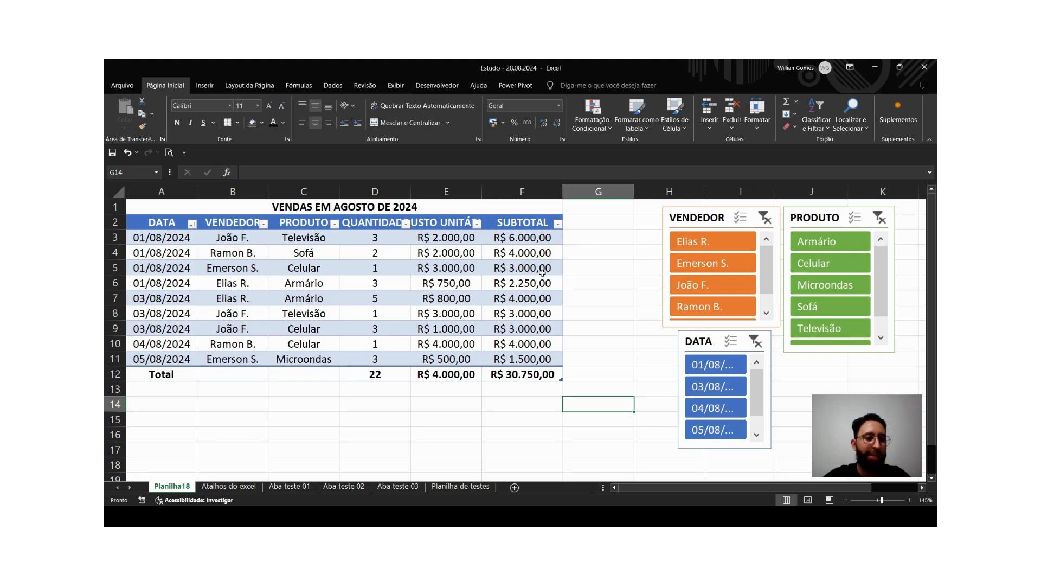
Extend the sales table by one empty column into column G.
left_click(223, 238)
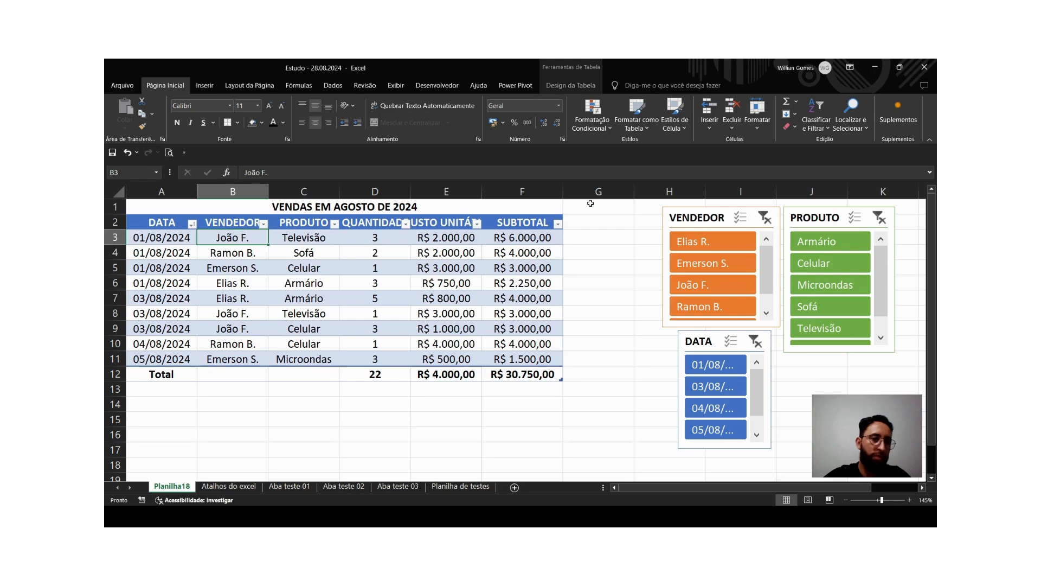
left_click(588, 224)
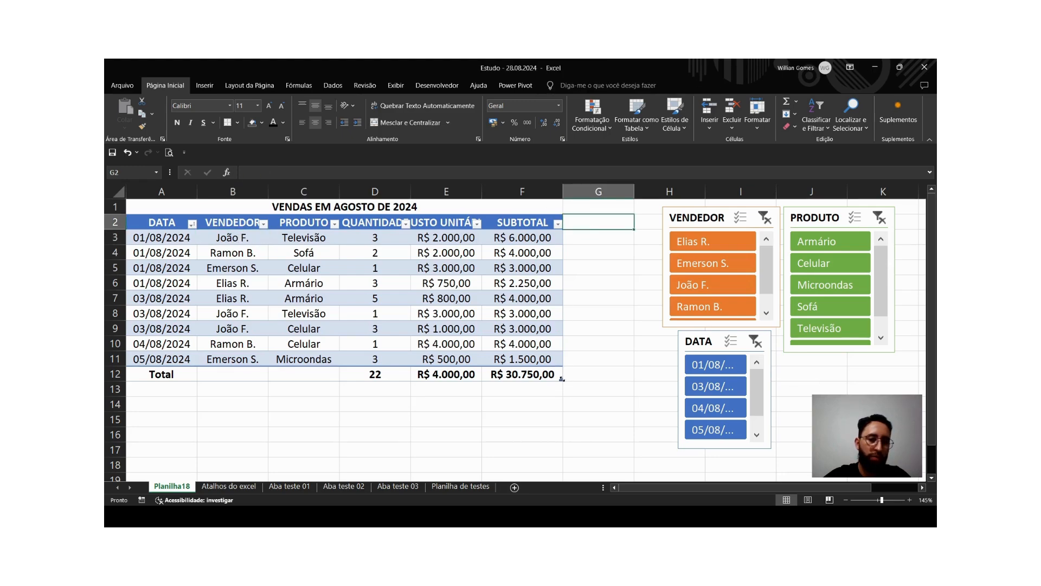
left_click_drag(598, 378, 608, 377)
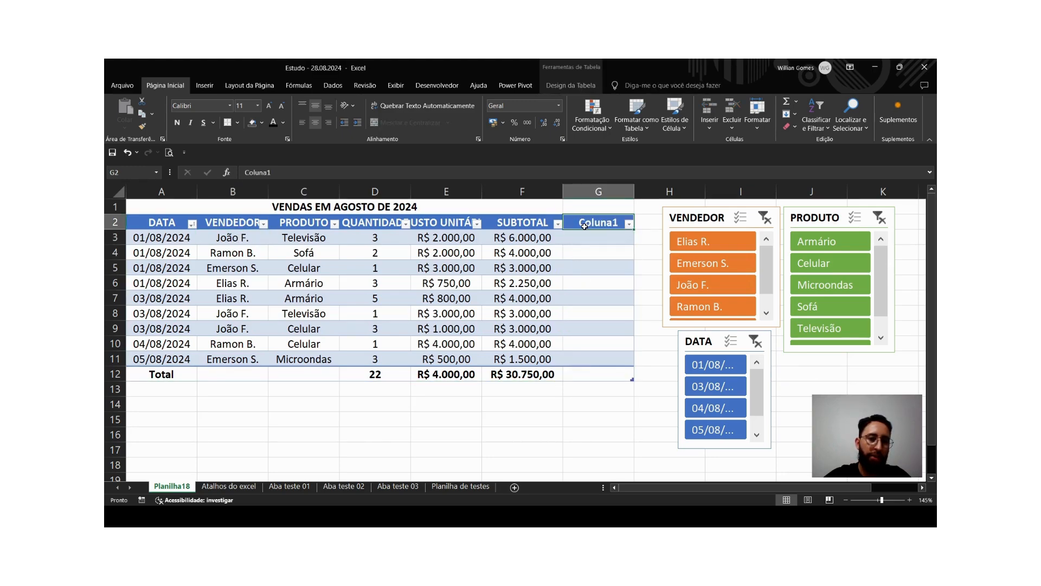
Rename the new column header in G2 as NOME VEND. and autofit the width of column G.
double_click(585, 226)
left_click_drag(611, 221, 522, 223)
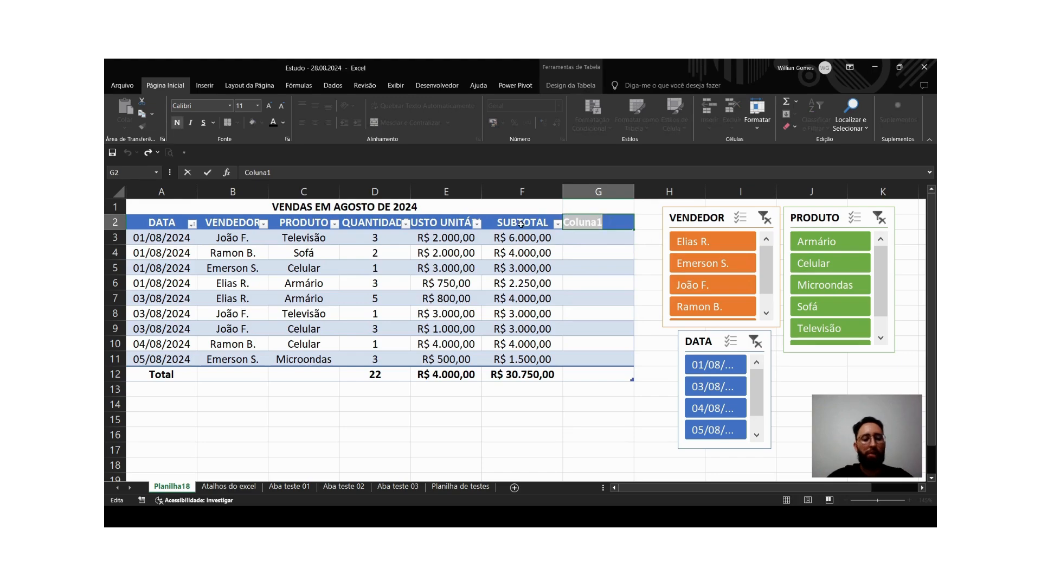
type("VENDEDOR")
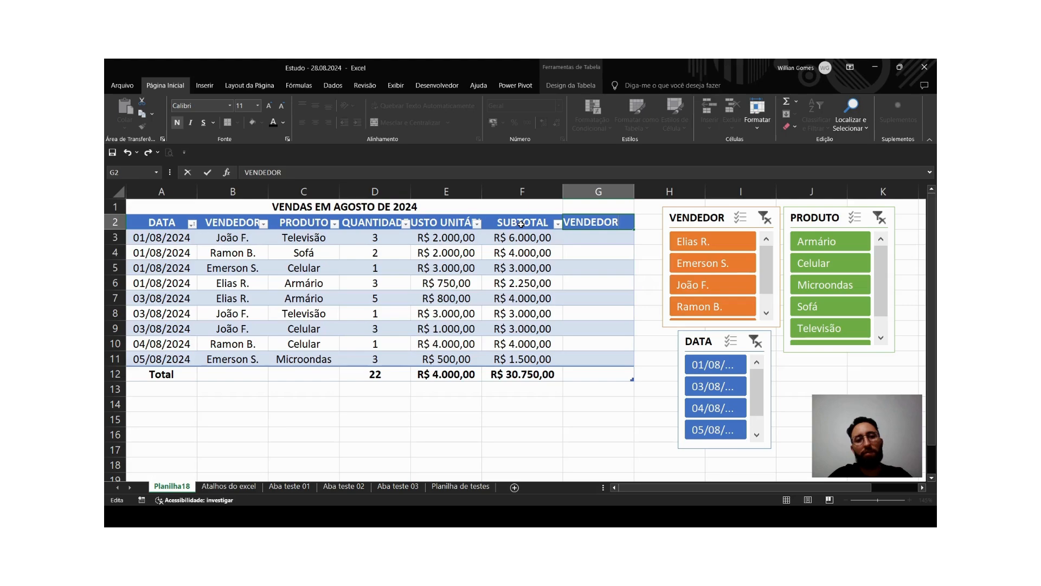
key("BackSpace")
key("BackSpace")
key("BackSpace")
key("BackSpace")
key("BackSpace")
key("BackSpace")
key("BackSpace")
type("NOM")
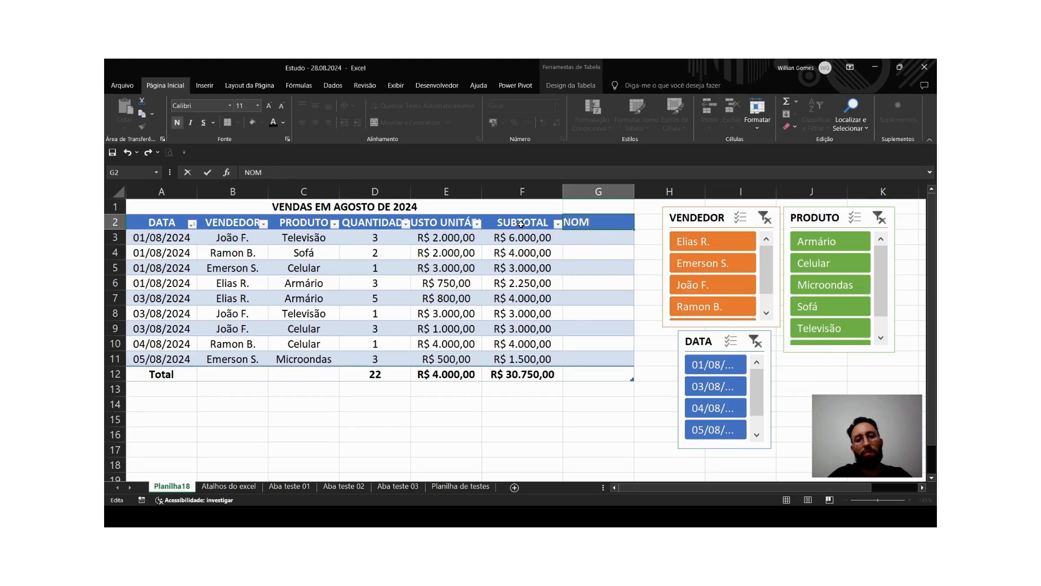
type("E VEND.")
key("Return")
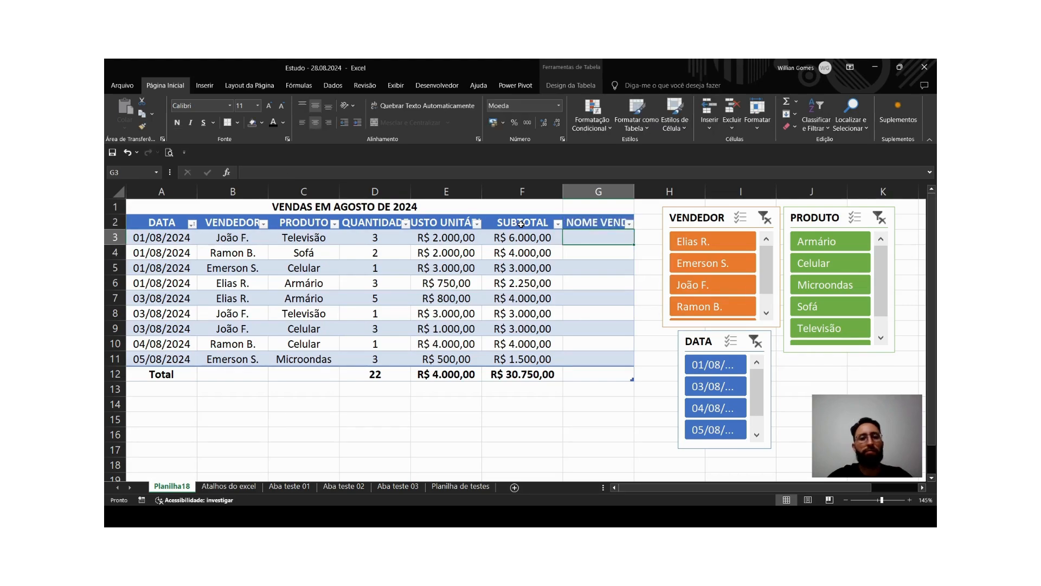
double_click(632, 193)
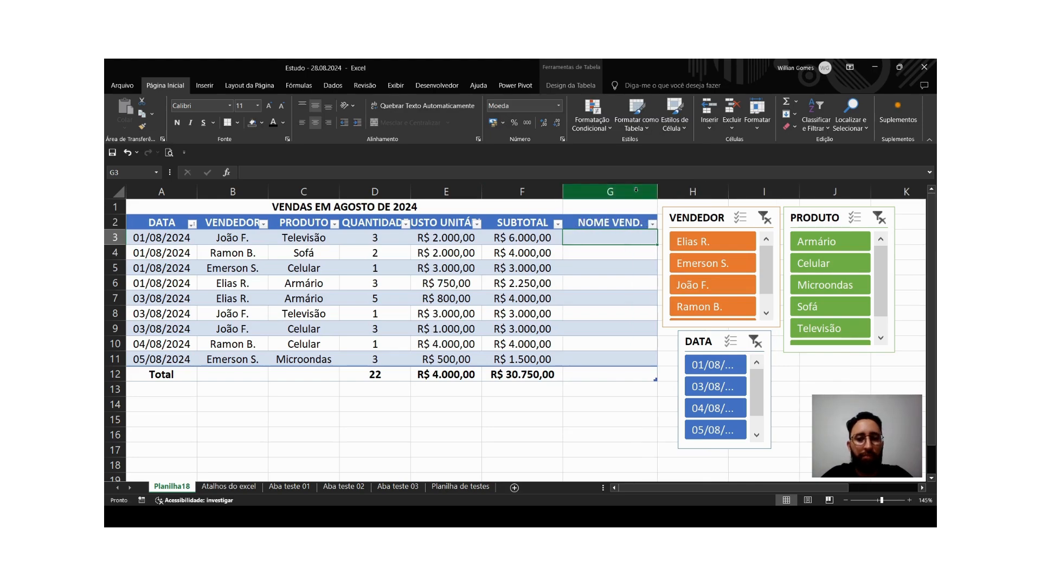
Enter only the first name of the seller listed in B3 into cell G3.
left_click(238, 222)
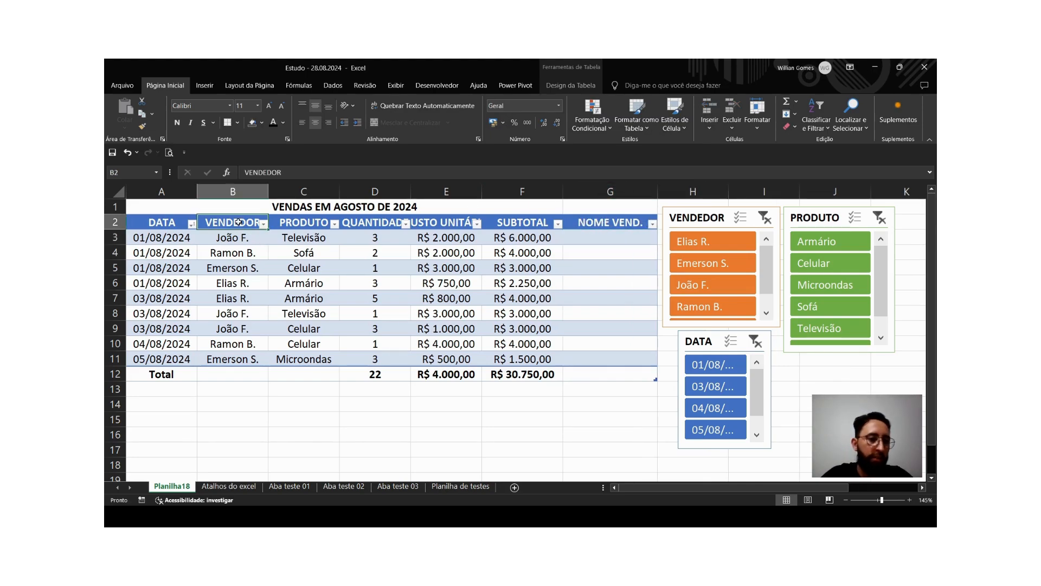
left_click(609, 241)
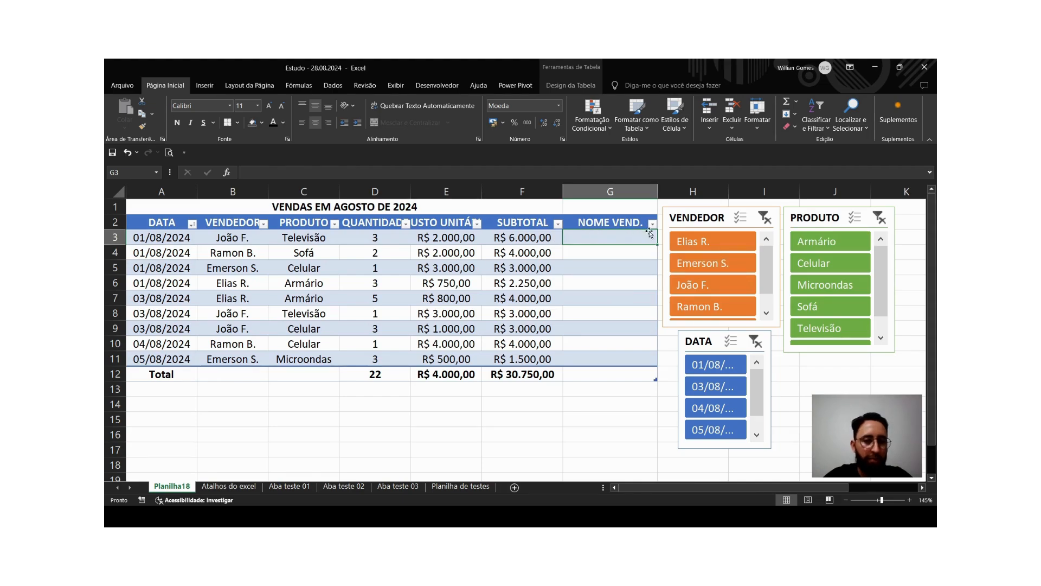
left_click(243, 242)
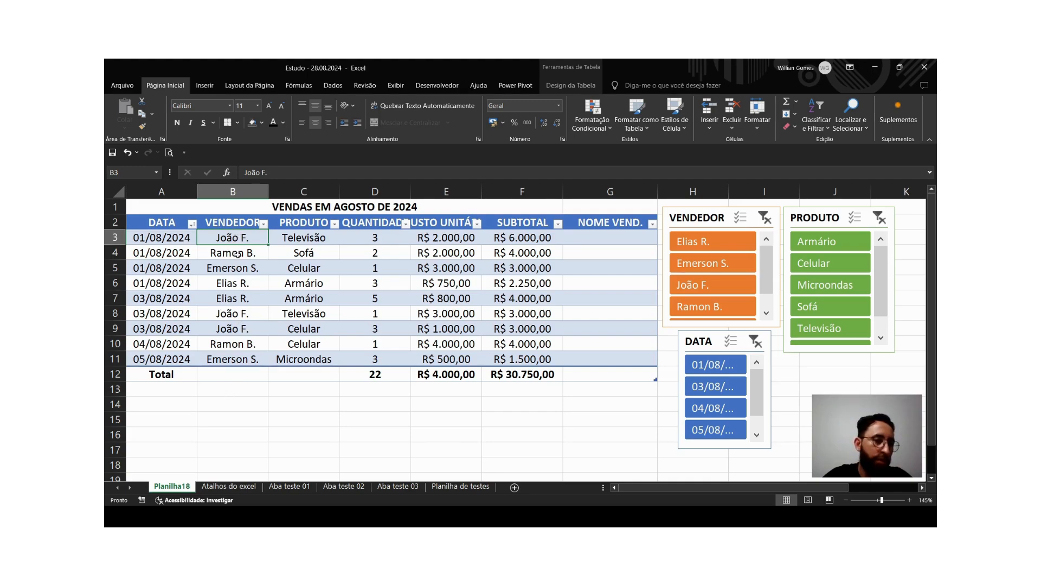
left_click(599, 236)
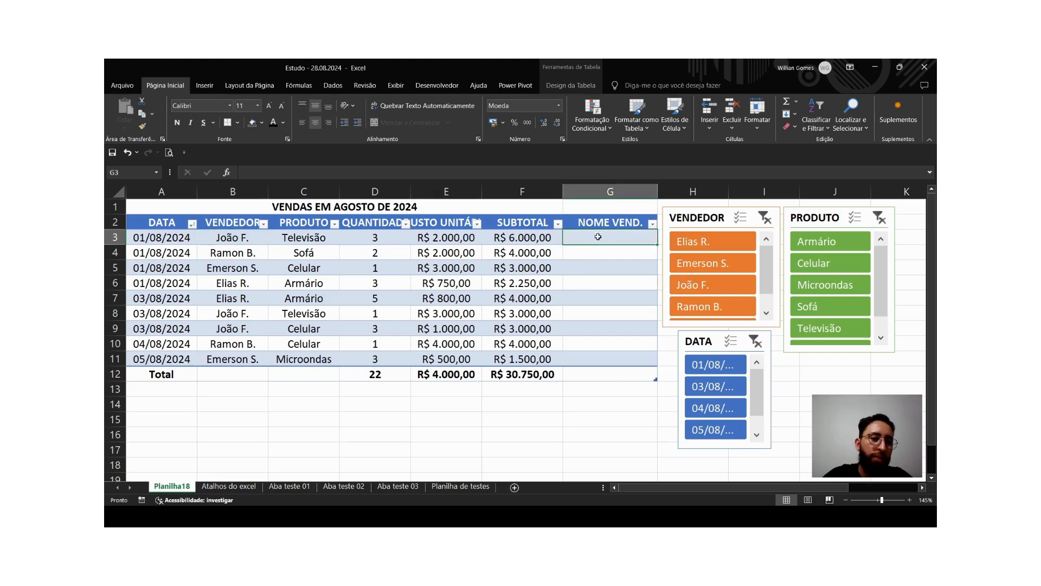
double_click(597, 240)
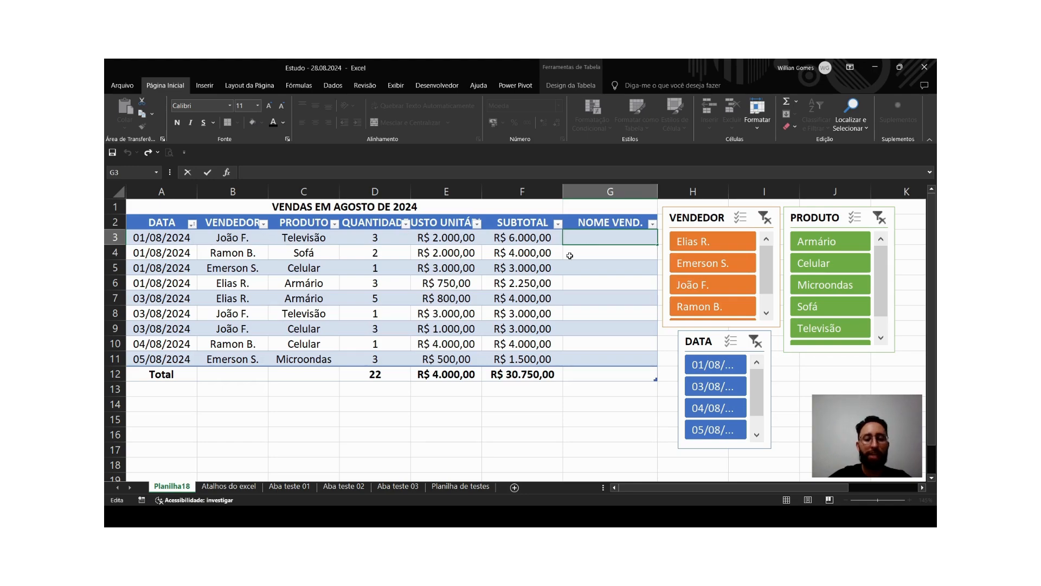
type("jO")
key("BackSpace")
key("BackSpace")
type("J")
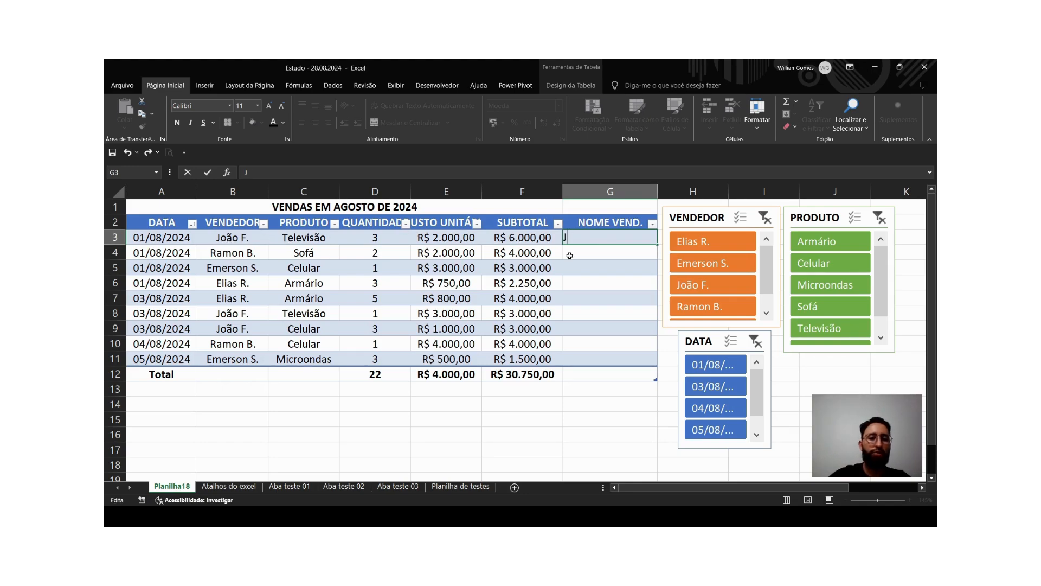
type("oão")
key("Return")
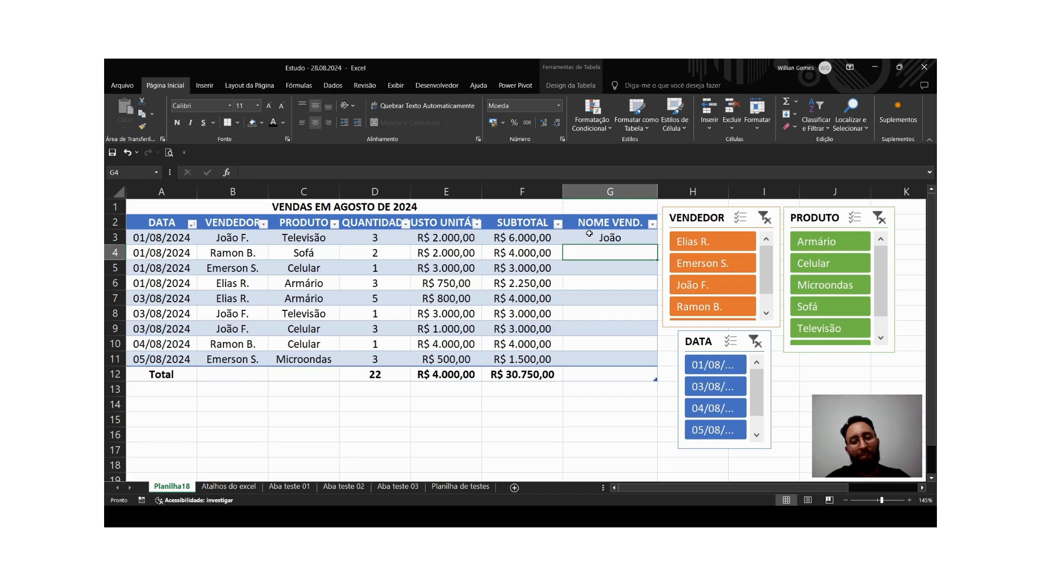
Flash Fill the first names down the NOME VEND. column from G4 and compare them with the VENDEDOR column.
key("ctrl+e")
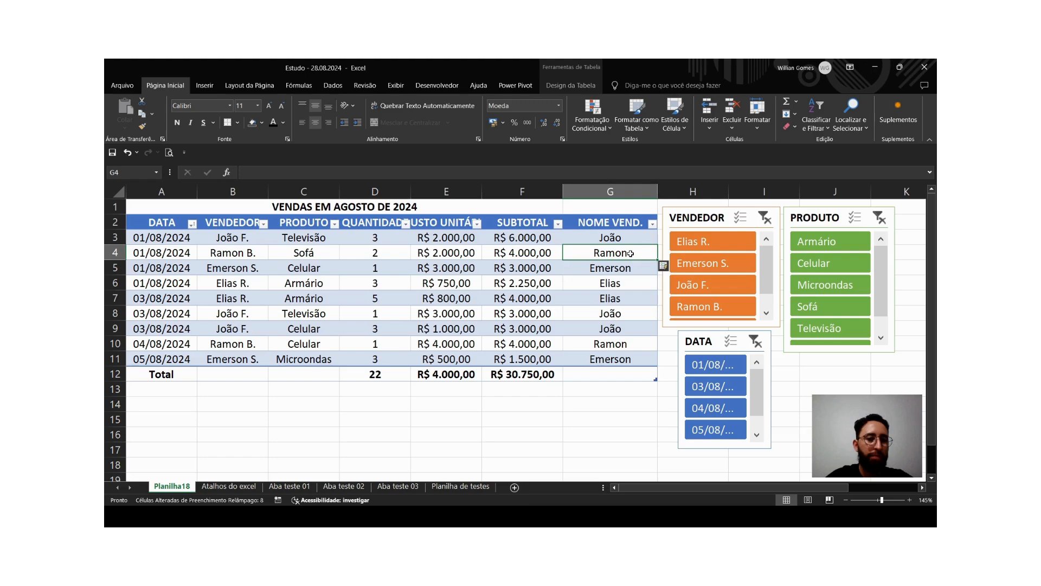
left_click(612, 254)
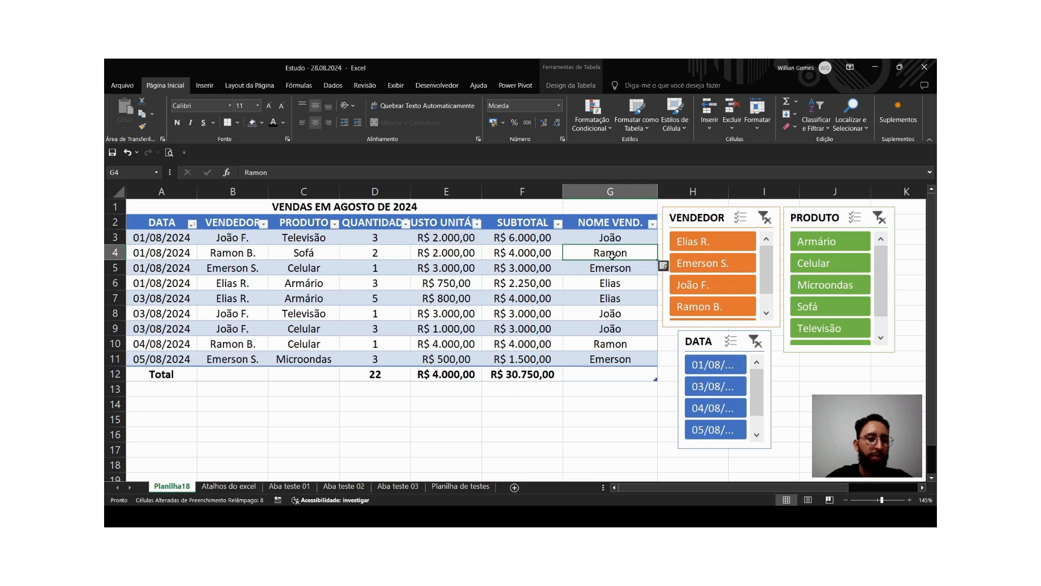
left_click(247, 267)
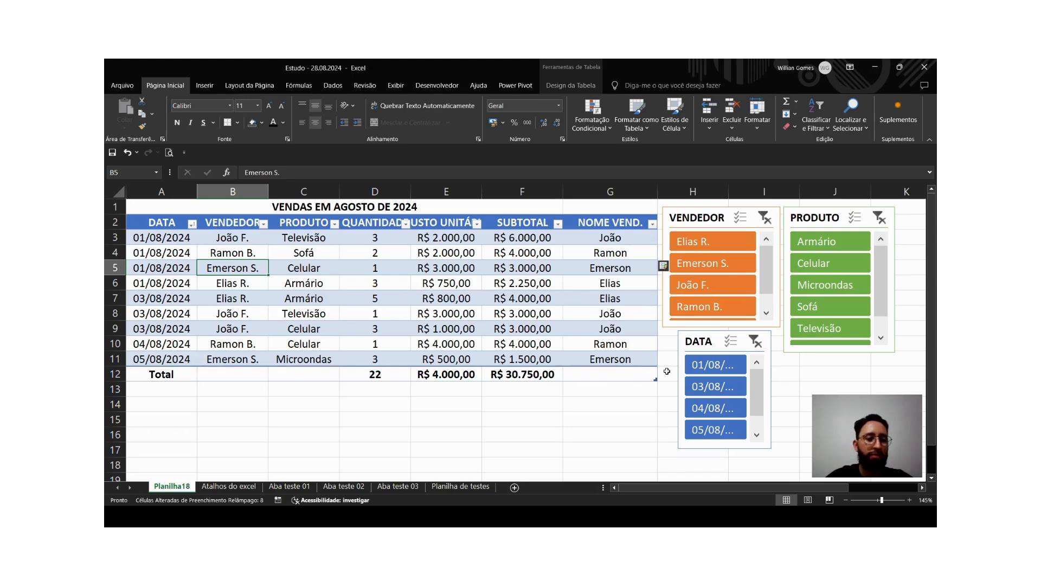
left_click(599, 316)
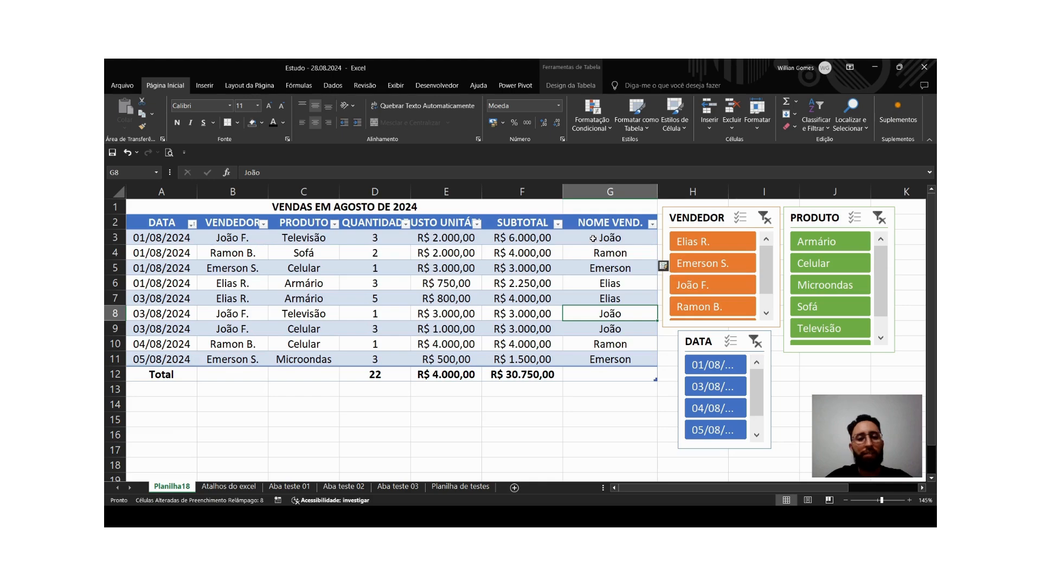
Clear the filled first names from G3:G11 in the NOME VEND. column.
left_click_drag(593, 238, 607, 357)
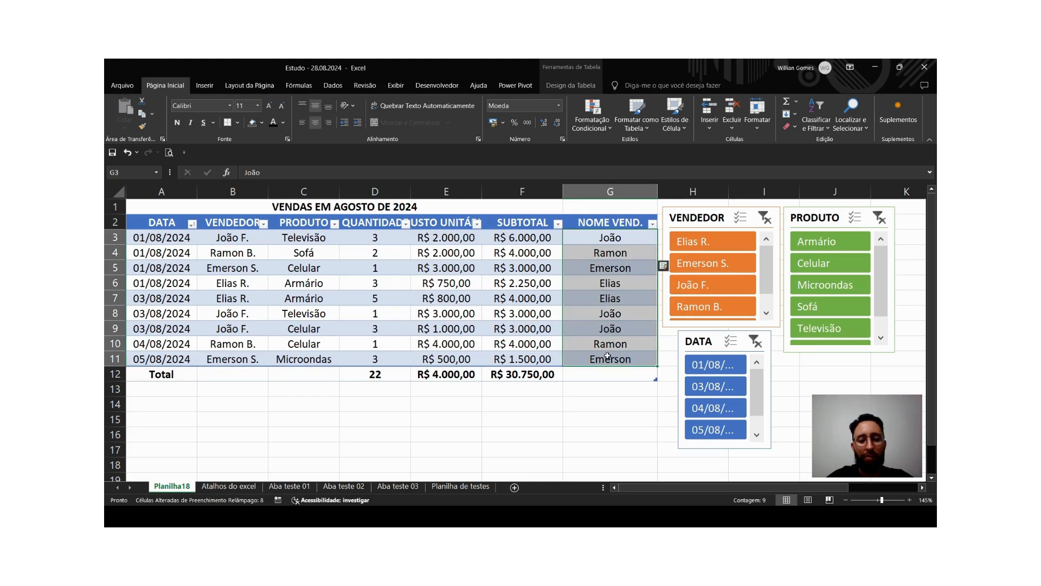
key("Delete")
key("Up")
key("Up")
key("Down")
key("Down")
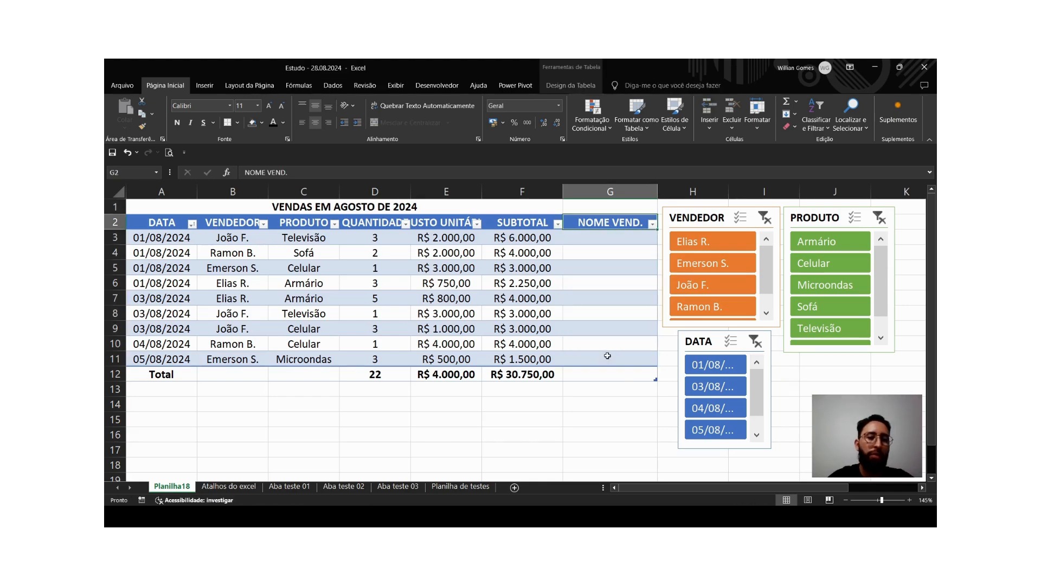
Examine the entries in the VENDEDOR column for each seller's abbreviated surname.
key("Left")
key("Left")
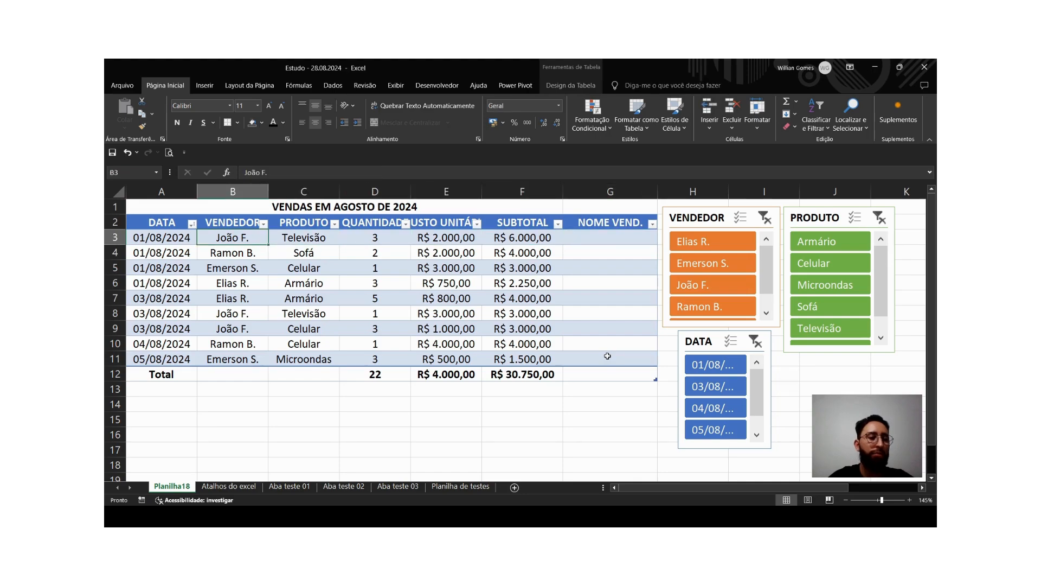
key("Left")
key("Right")
key("Right")
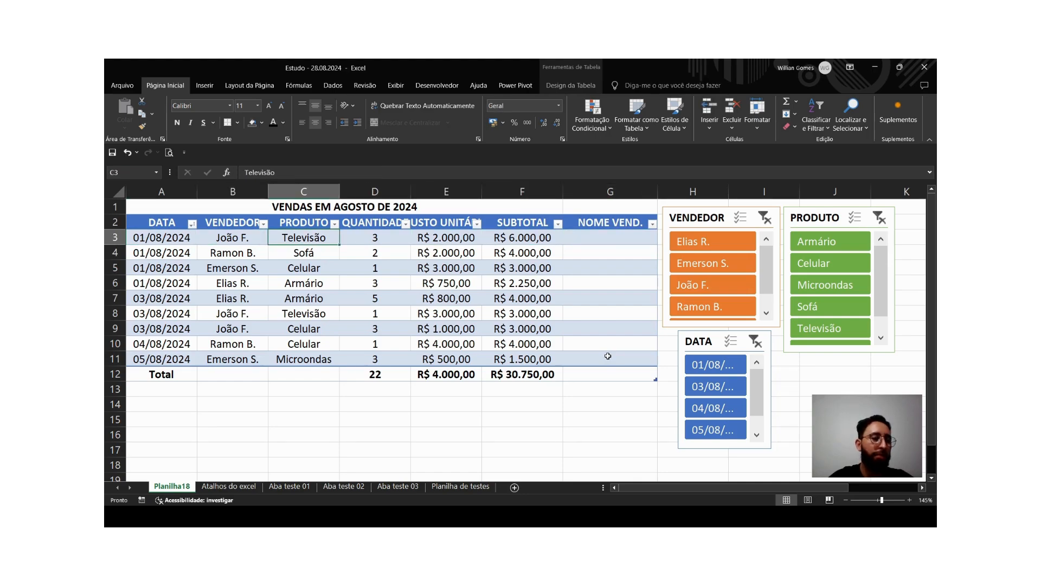
key("Left")
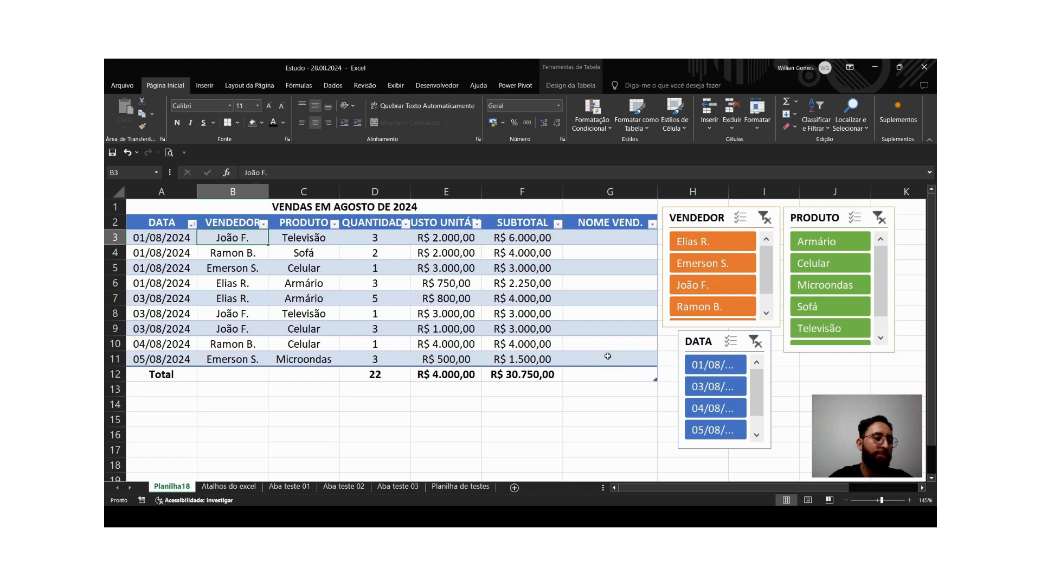
key("Down")
key("Down")
key("Down")
key("Down")
key("Down")
key("Up")
key("Up")
key("Up")
key("Up")
key("Up")
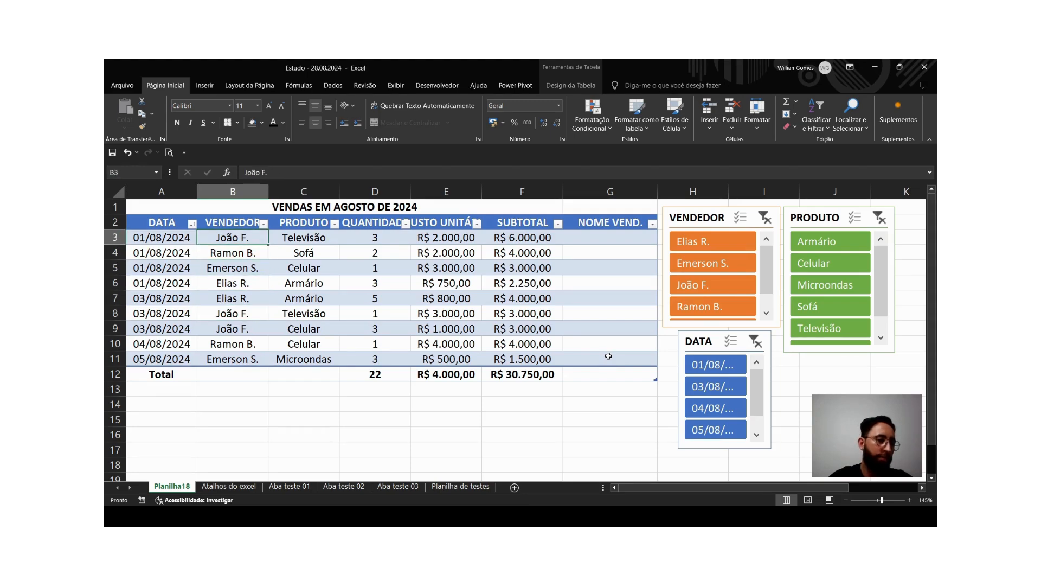
Enter the surname initial "F." in G3 and Flash Fill the other sellers' initials down to G11.
key("Right")
key("Right")
key("Right")
key("Right")
key("Right")
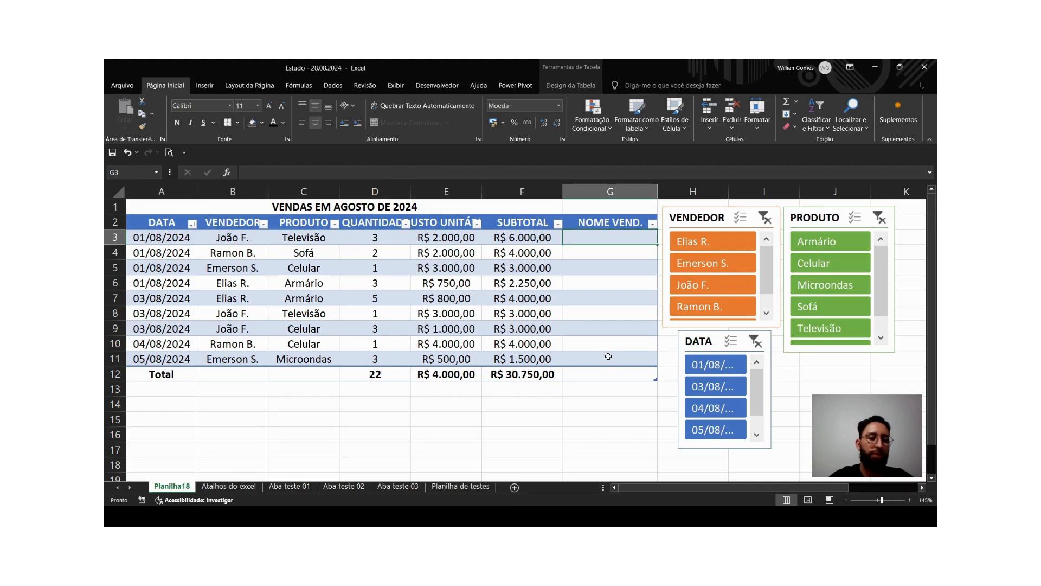
type("F.")
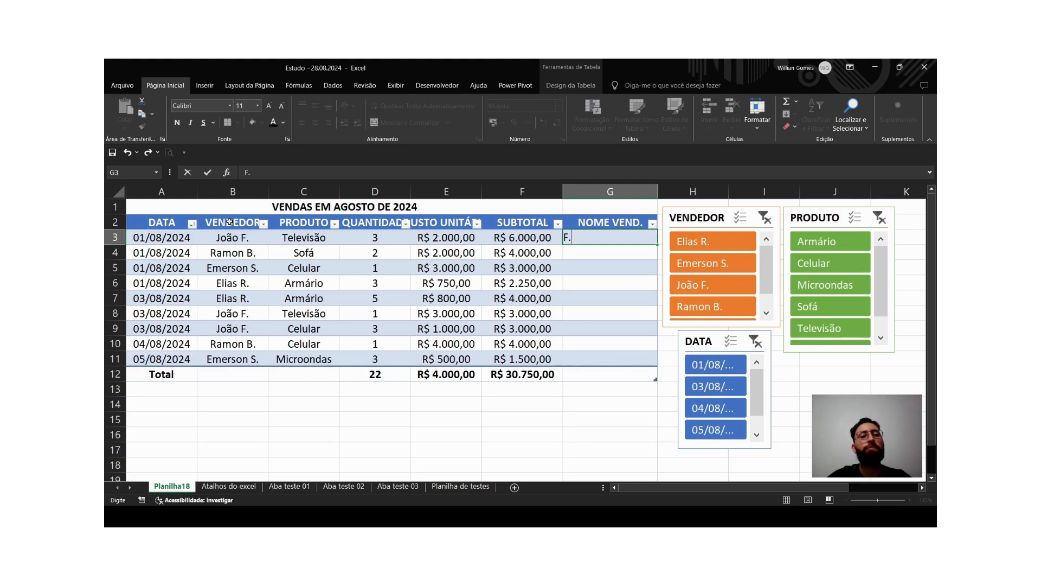
key("Return")
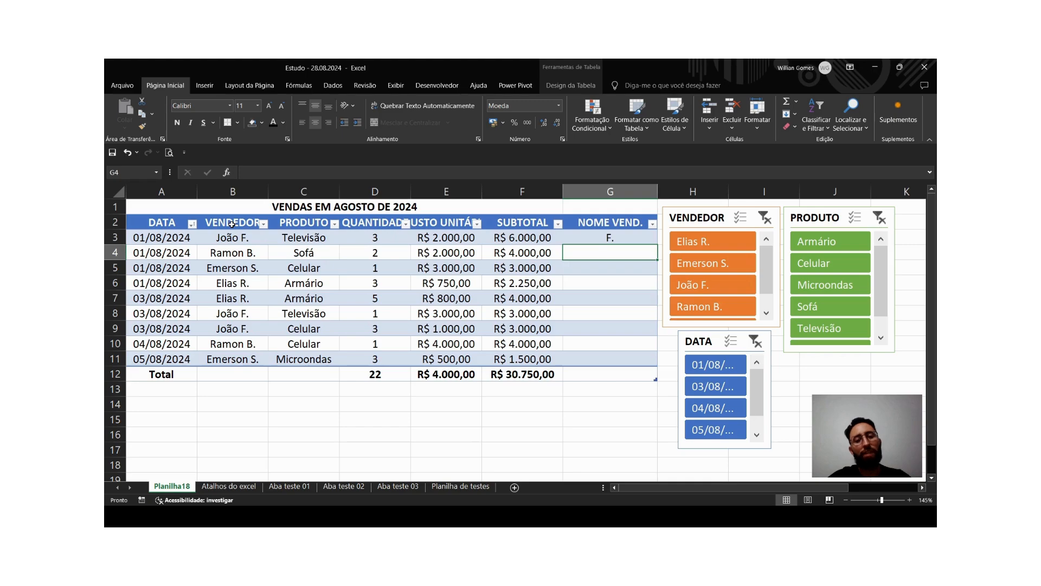
key("ctrl+e")
key("Down")
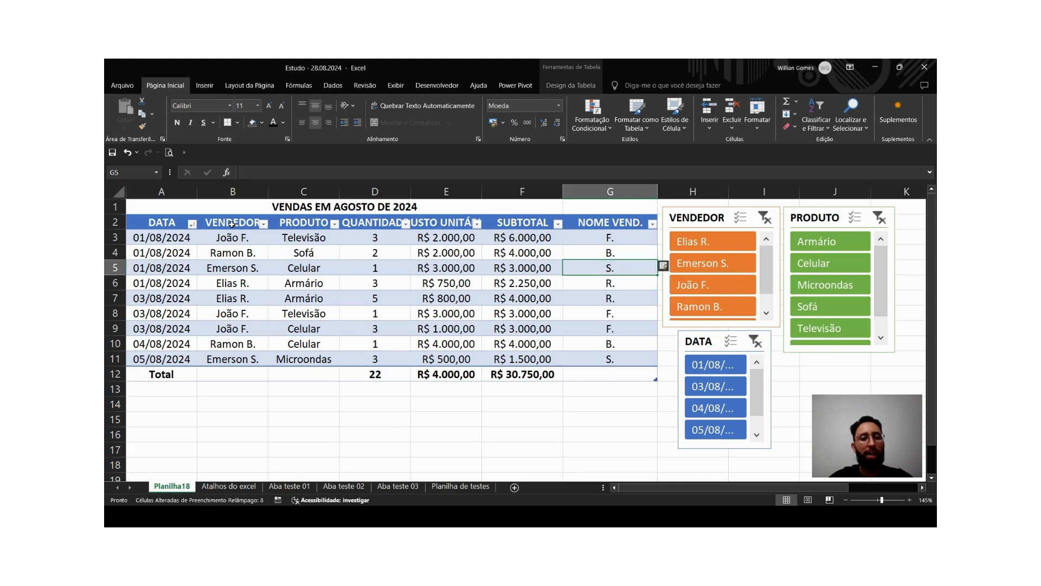
key("Up")
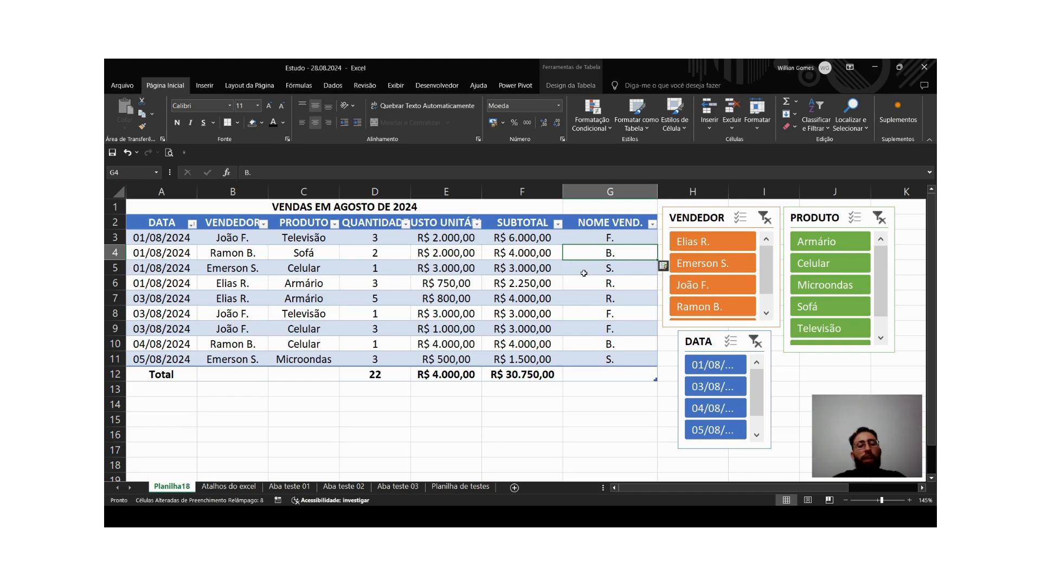
Delete the surname initials in G3:G11, leaving the NOME VEND. header in place.
left_click_drag(589, 233, 608, 356)
key("Delete")
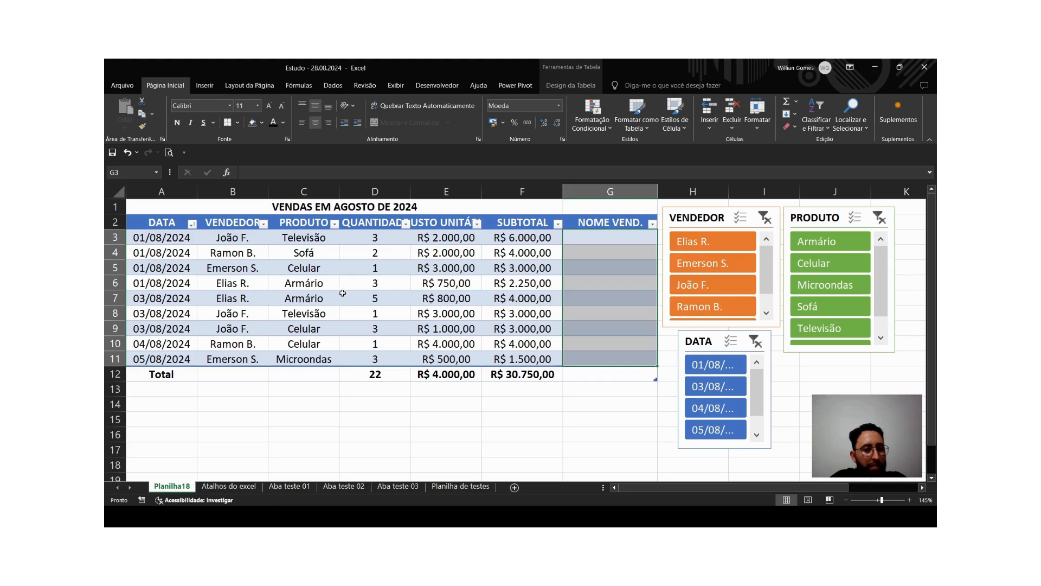
left_click(590, 274)
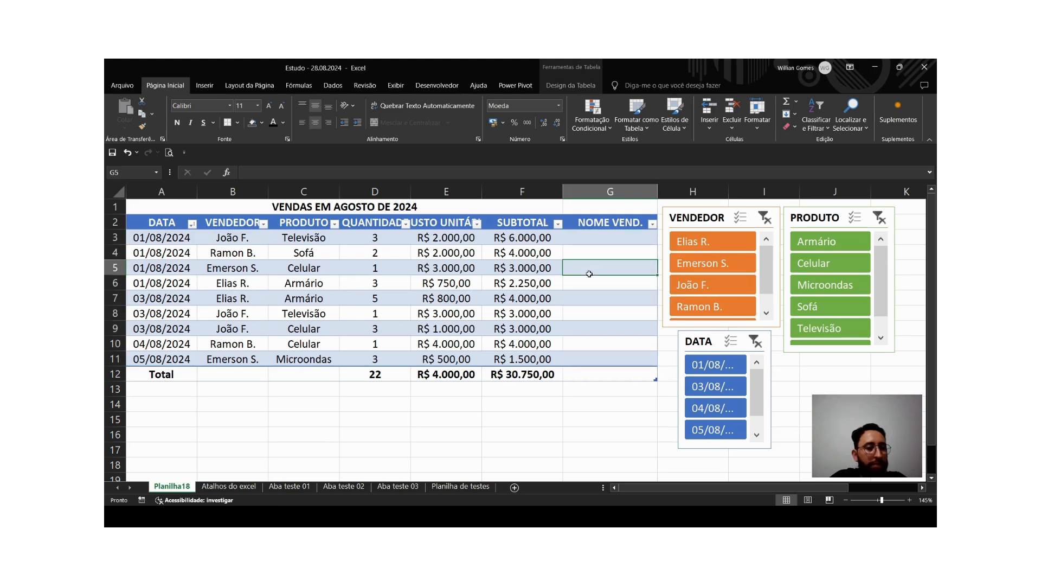
Enter the day "01" from the first sale date in G3 and Flash Fill the other days down to G11.
left_click(157, 244)
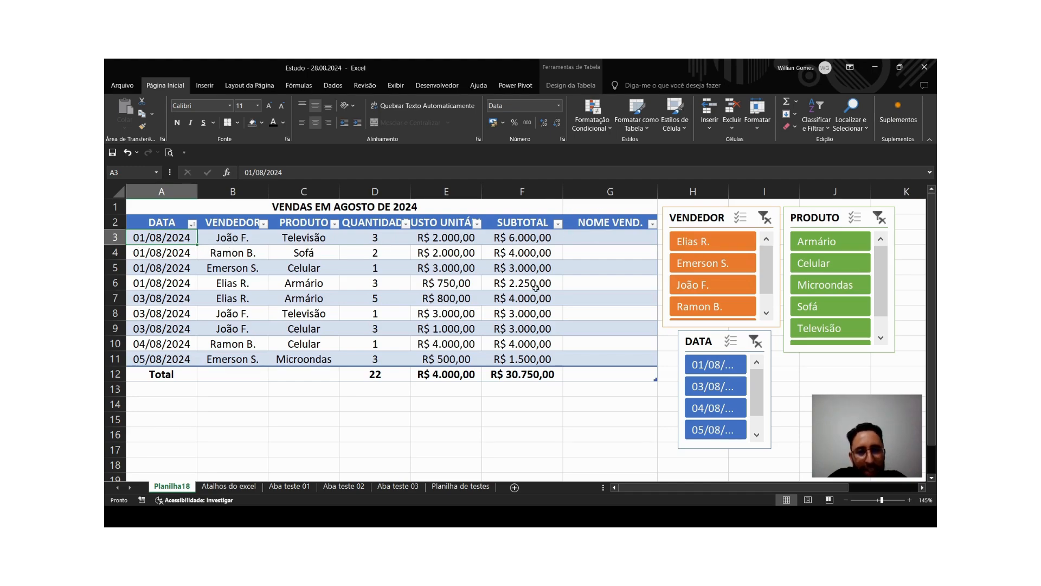
left_click(627, 237)
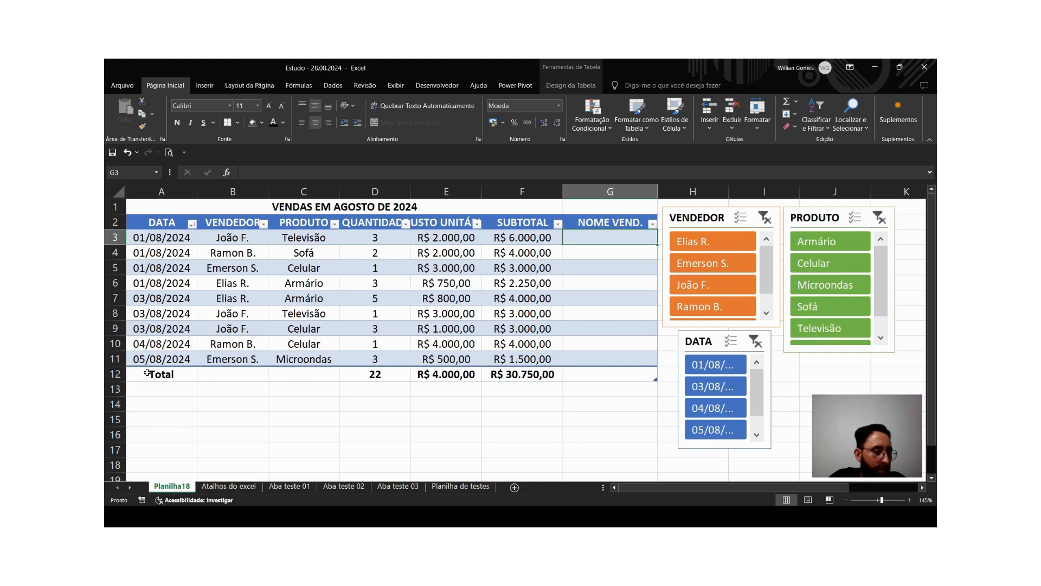
type("01")
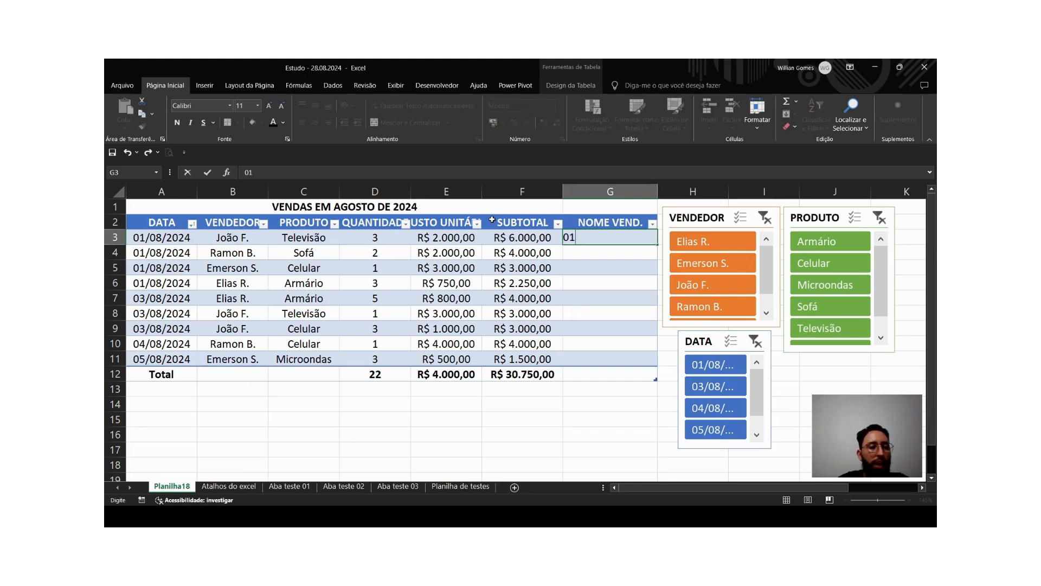
key("Return")
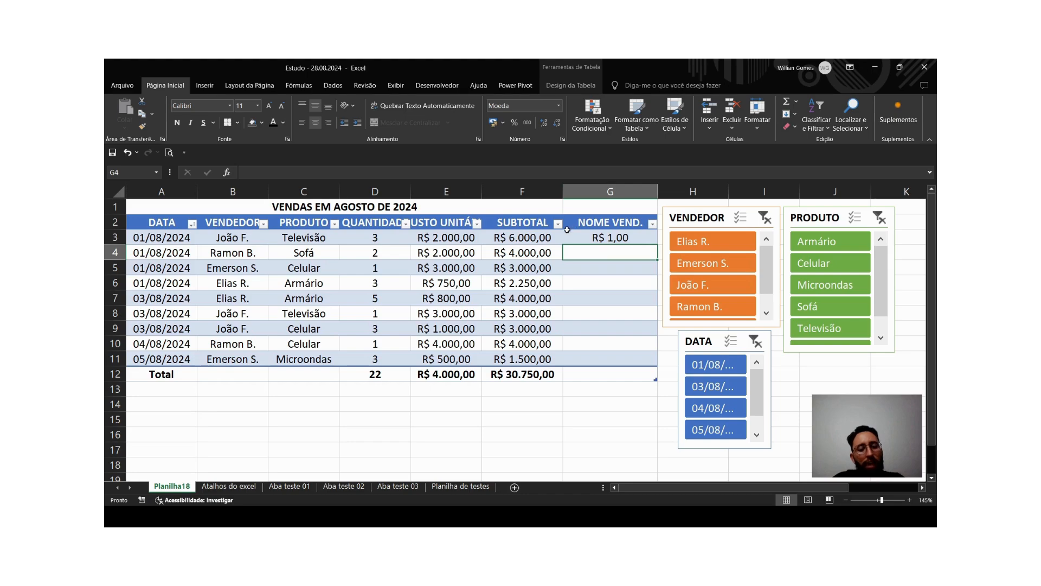
key("ctrl+e")
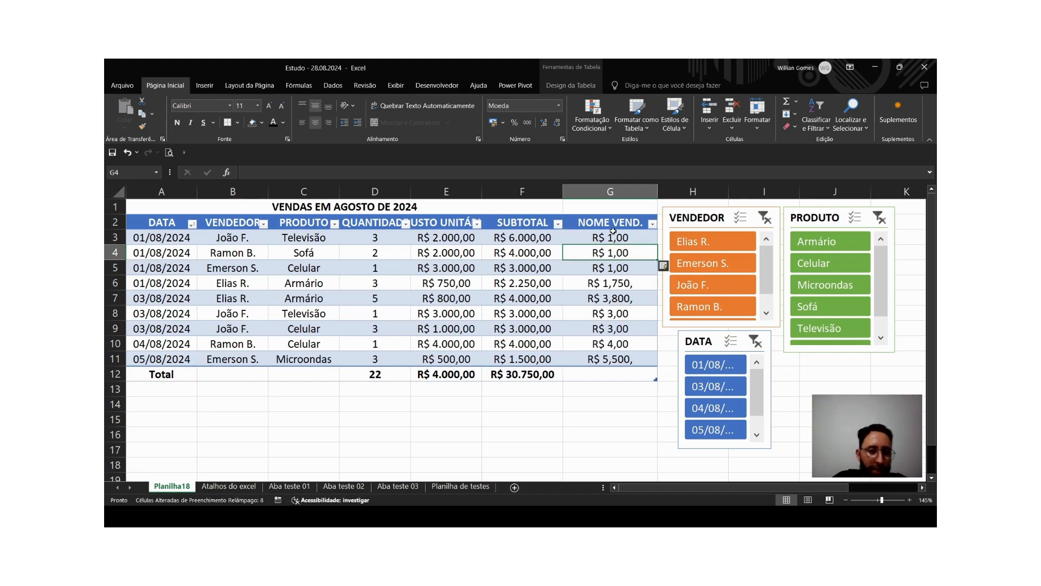
Format the filled cells G3:G11 as Number with no decimal places.
left_click_drag(613, 237, 611, 359)
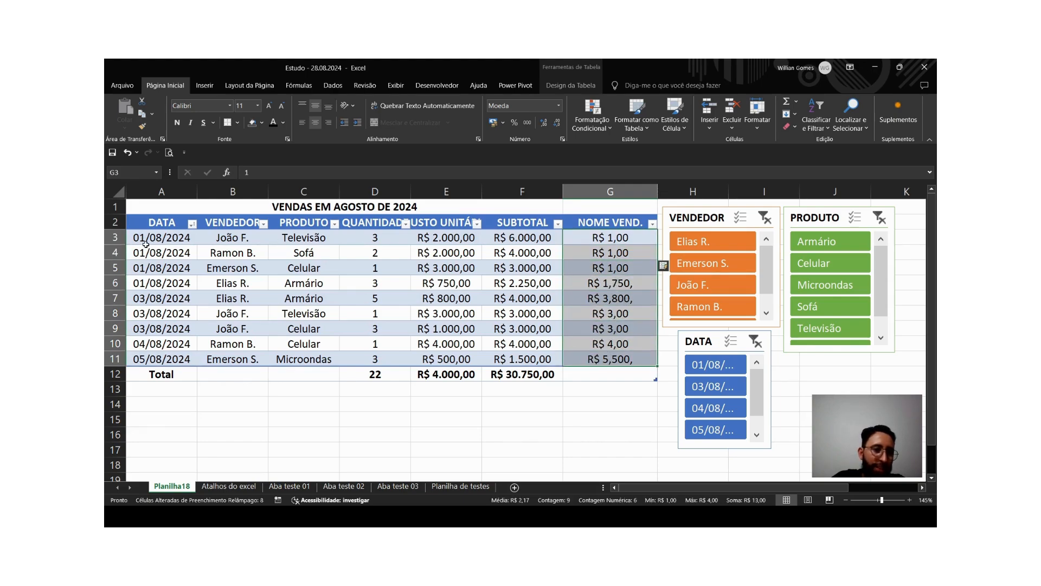
left_click(561, 106)
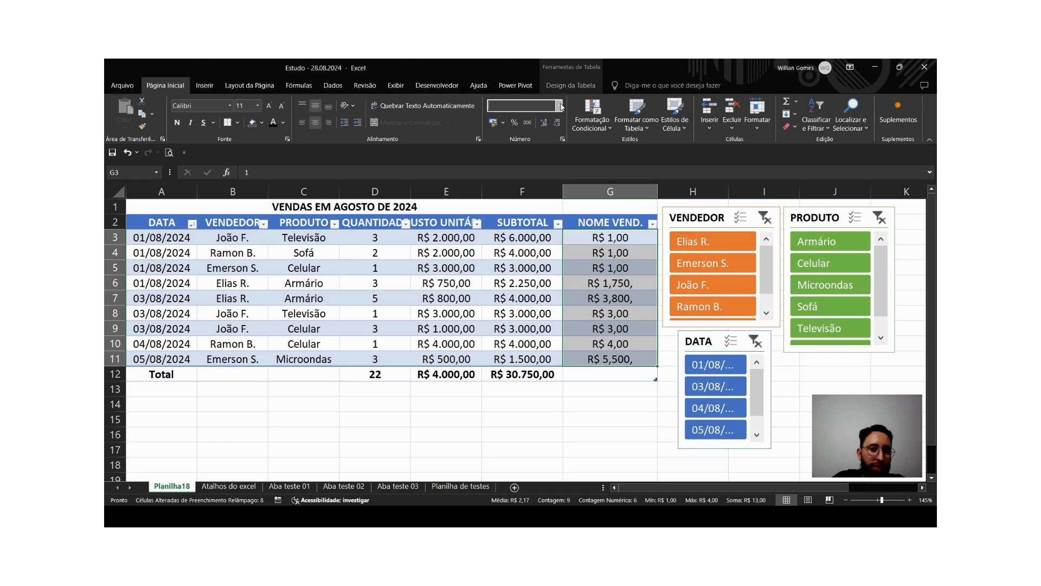
left_click(525, 223)
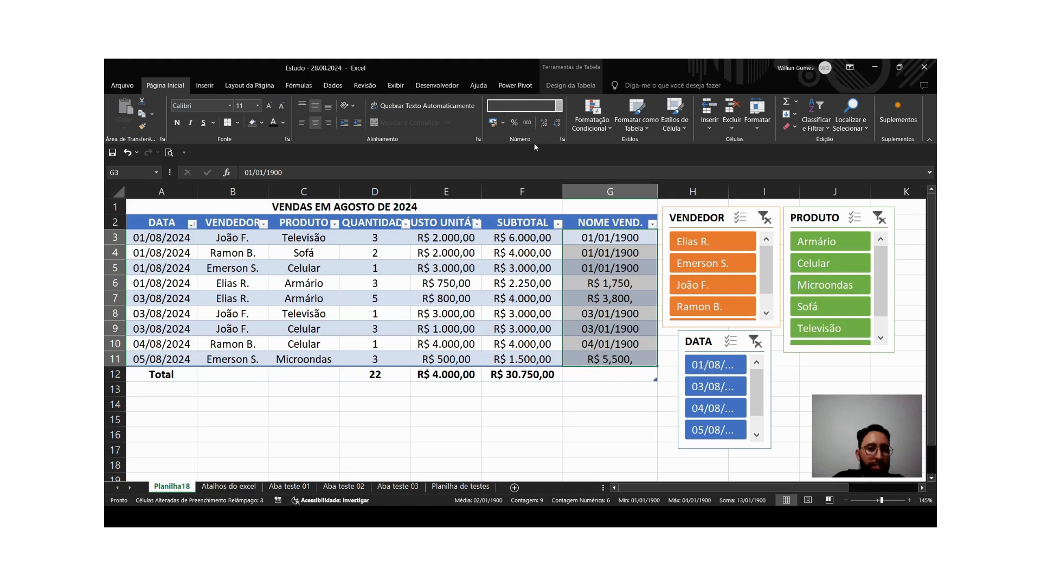
left_click(532, 143)
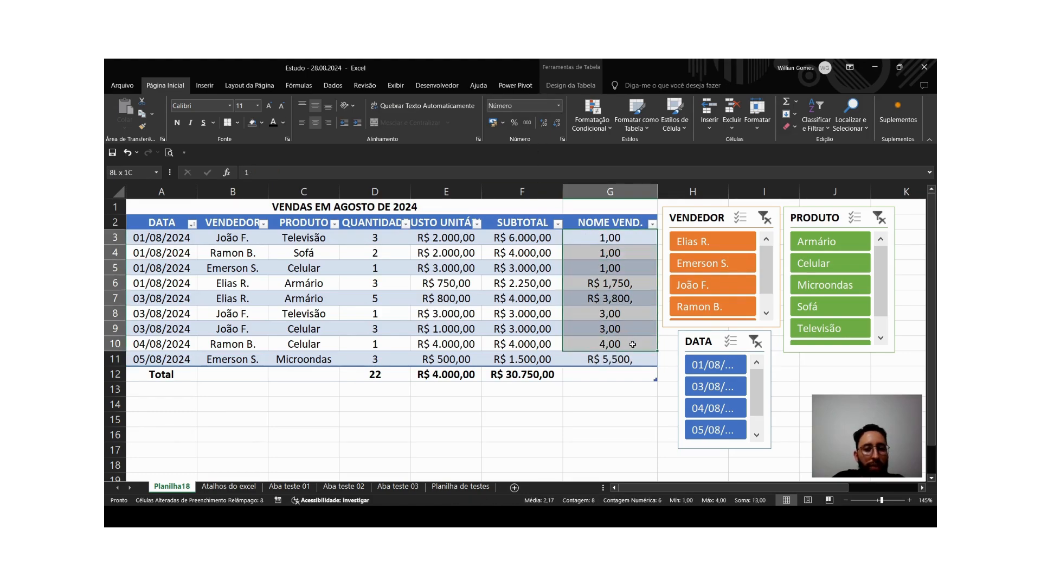
left_click(544, 122)
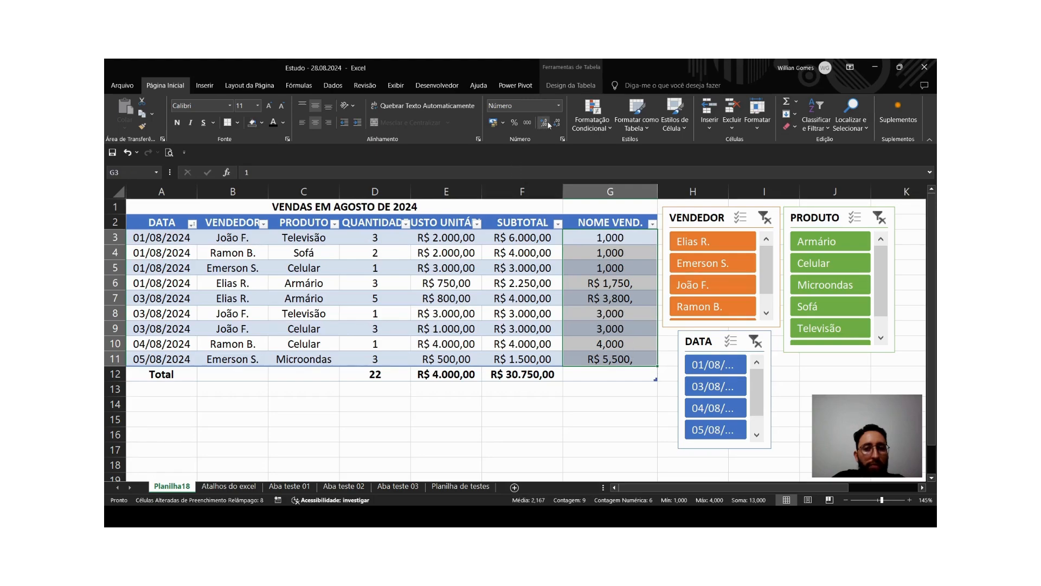
left_click(557, 124)
left_click(557, 124)
left_click(557, 124)
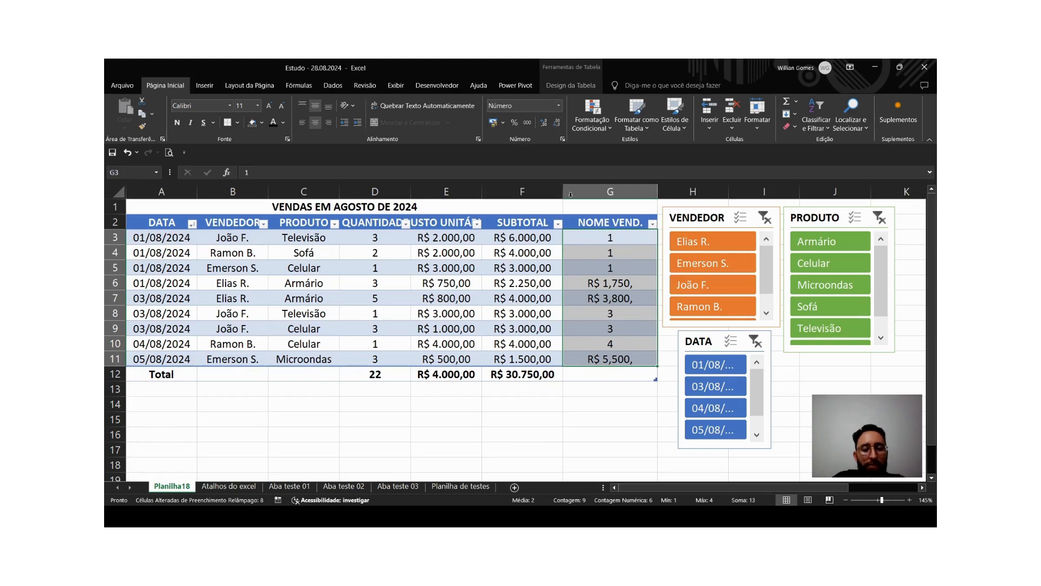
Clear the incorrectly filled days from G3:G11, keeping the NOME VEND. header.
left_click(611, 274)
left_click_drag(606, 238, 604, 355)
key("Delete")
key("Up")
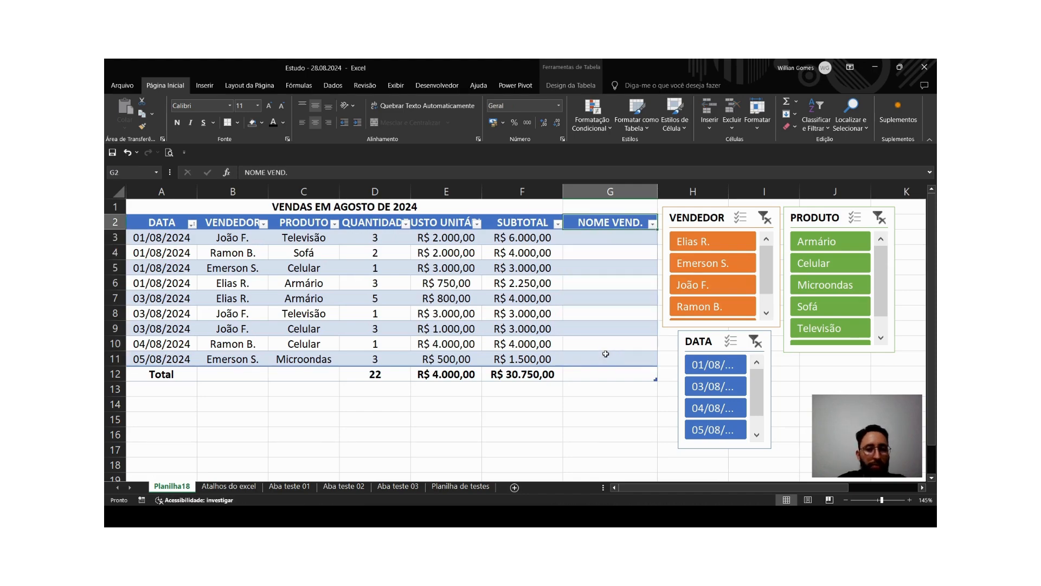
Enter 01 in G3 again and Flash Fill the day of each sale date down the NOME VEND. column.
key("Down")
type("1")
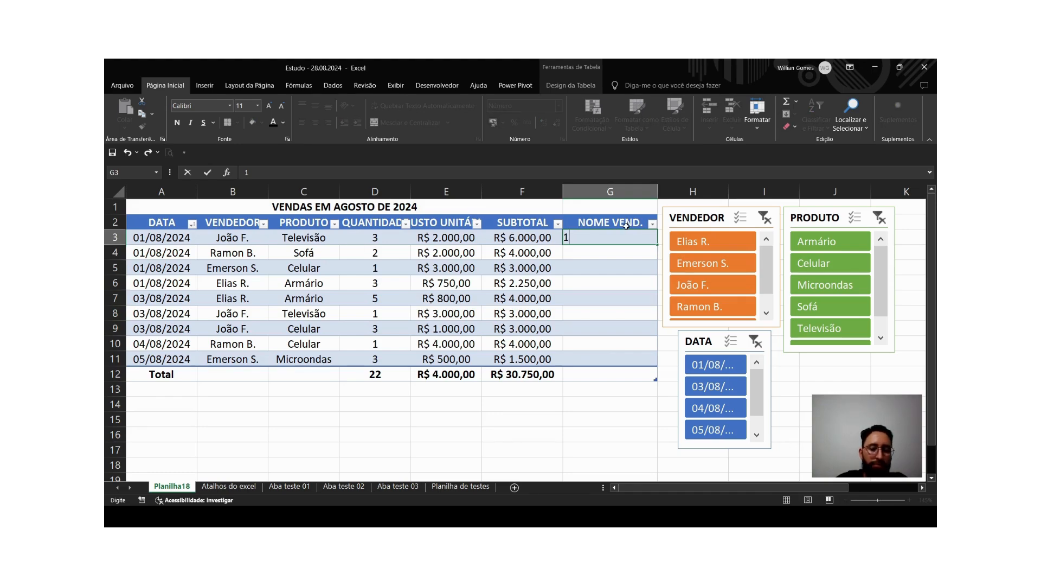
key("BackSpace")
type("01")
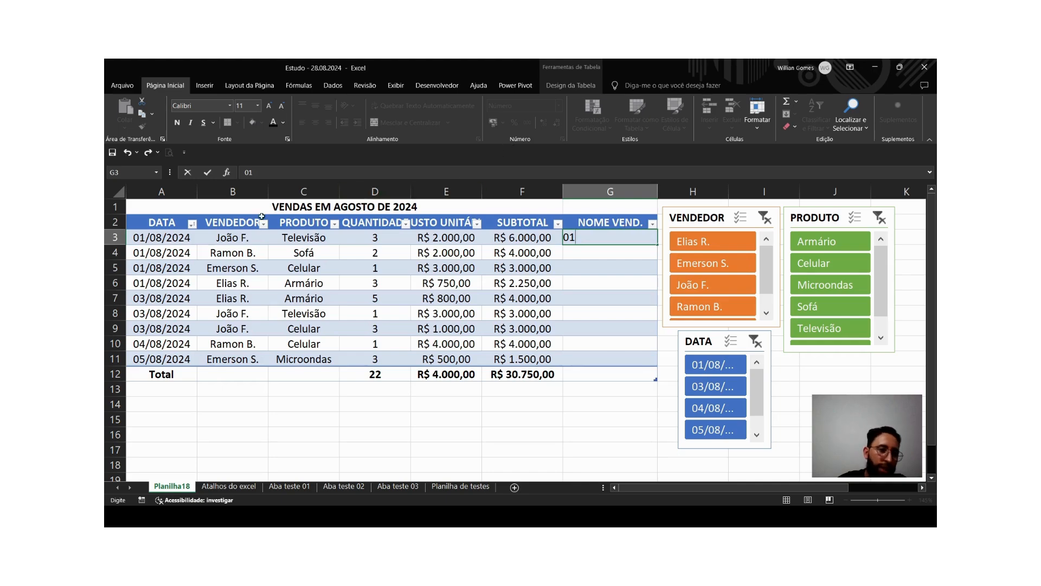
key("Return")
key("ctrl+e")
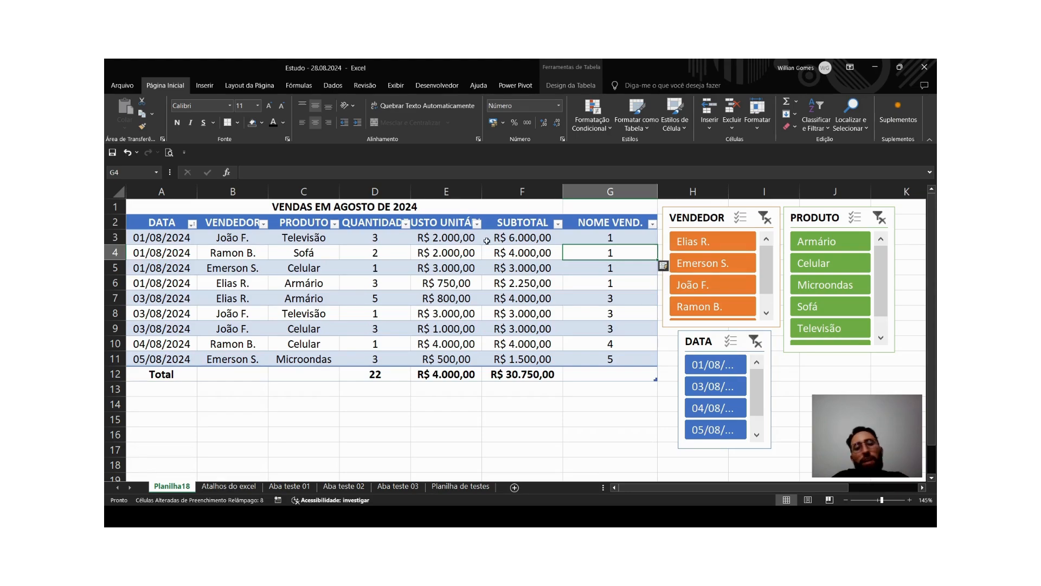
Check the filled day numbers against the dates in the DATA column, and clear them from G3:G11.
left_click(593, 236)
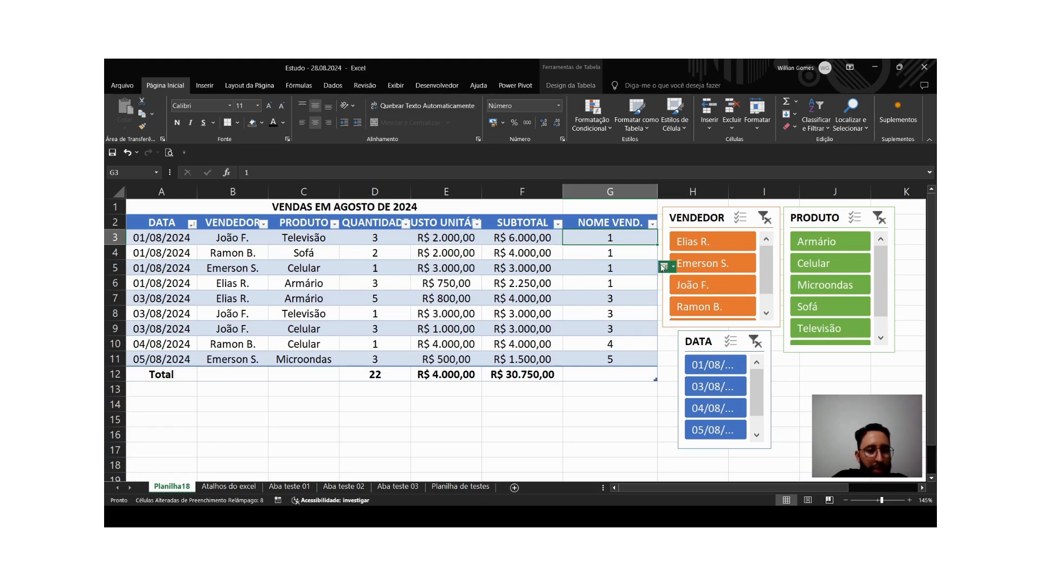
left_click_drag(600, 243, 233, 282)
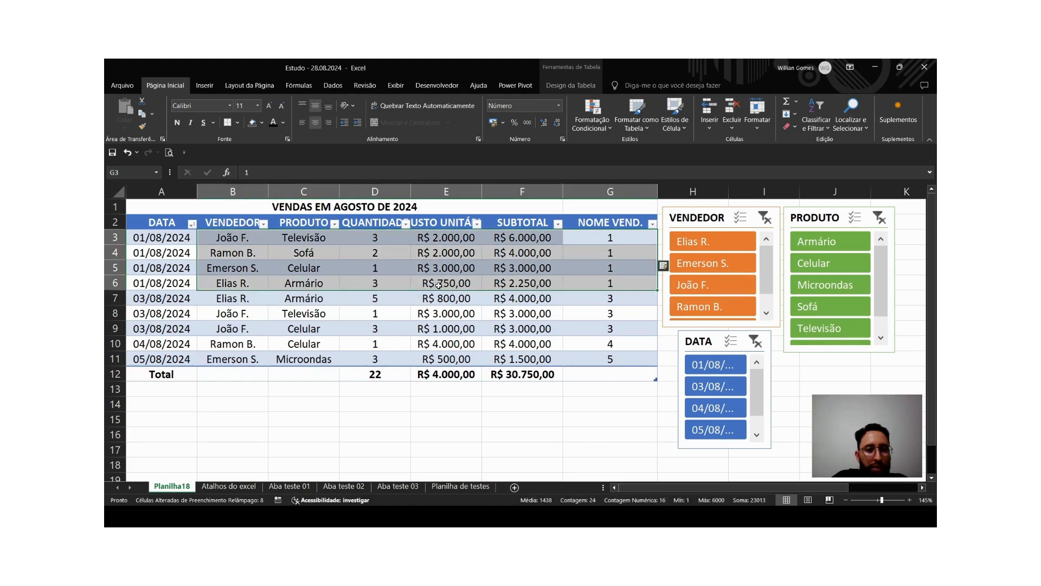
left_click(135, 297)
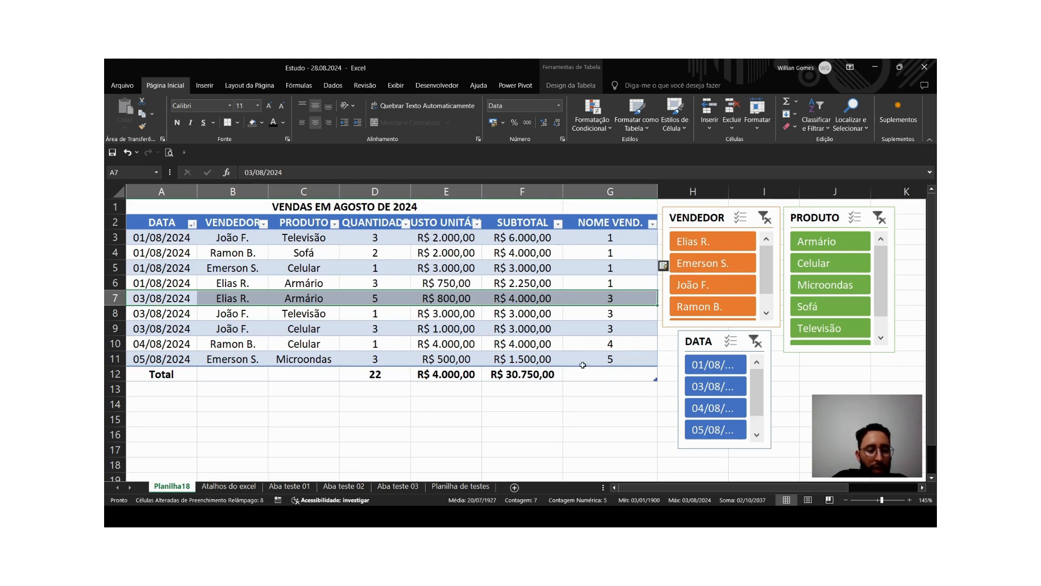
left_click(568, 401)
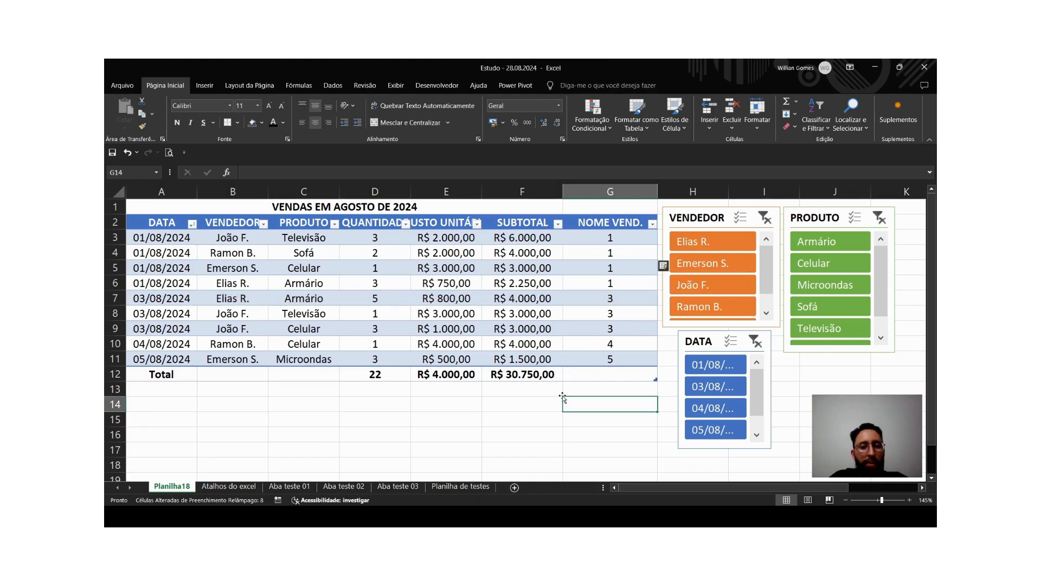
left_click(607, 328)
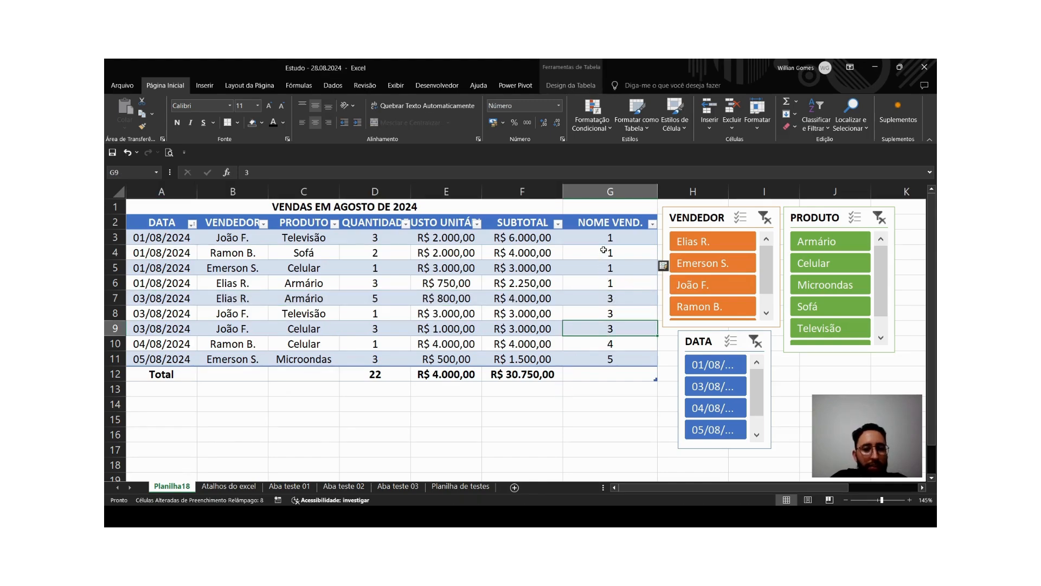
left_click_drag(608, 237, 625, 360)
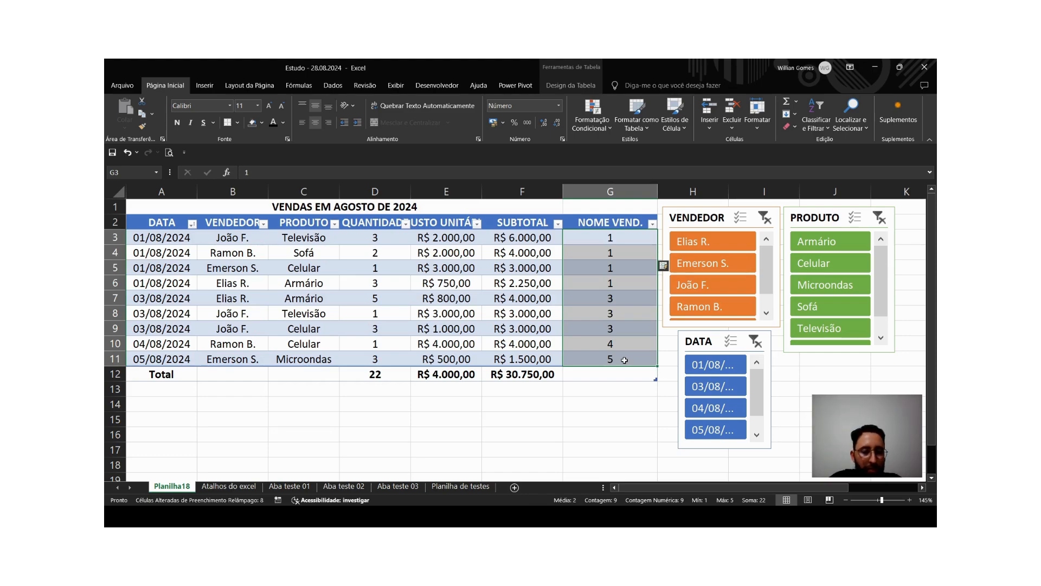
key("Delete")
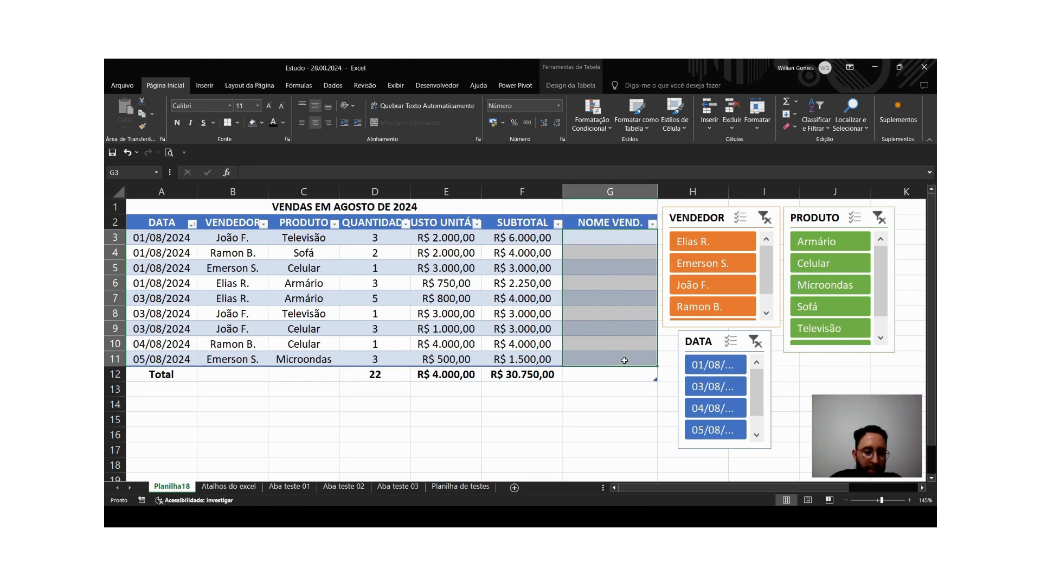
Change the month of the sale date in A9 so that it reads 03/07/2024.
key("Left")
key("Left")
key("Left")
key("Left")
key("Left")
key("Left")
key("Down")
key("Down")
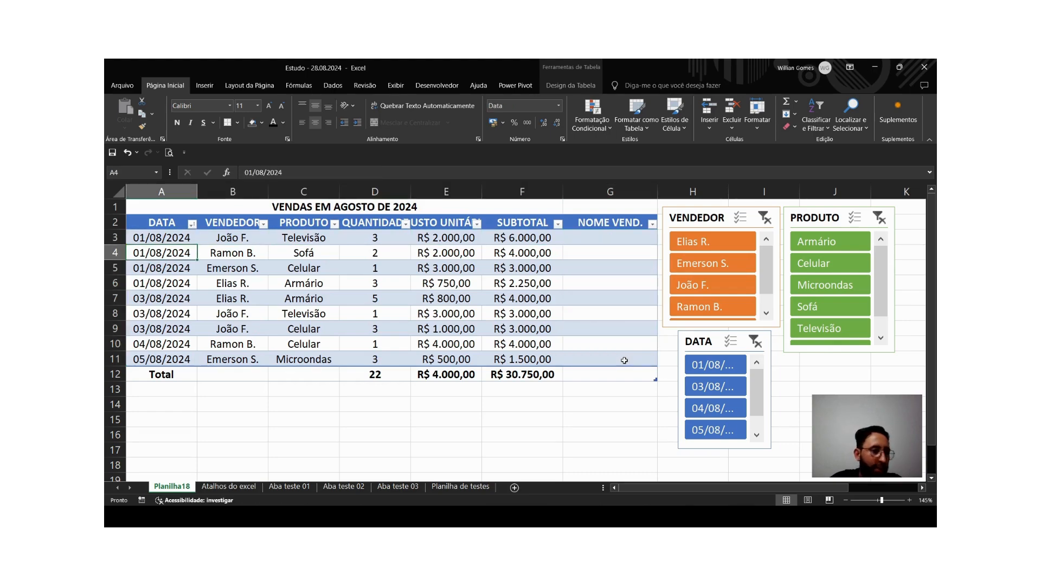
key("Down")
key("Down")
key("Down")
key("Down")
key("Down")
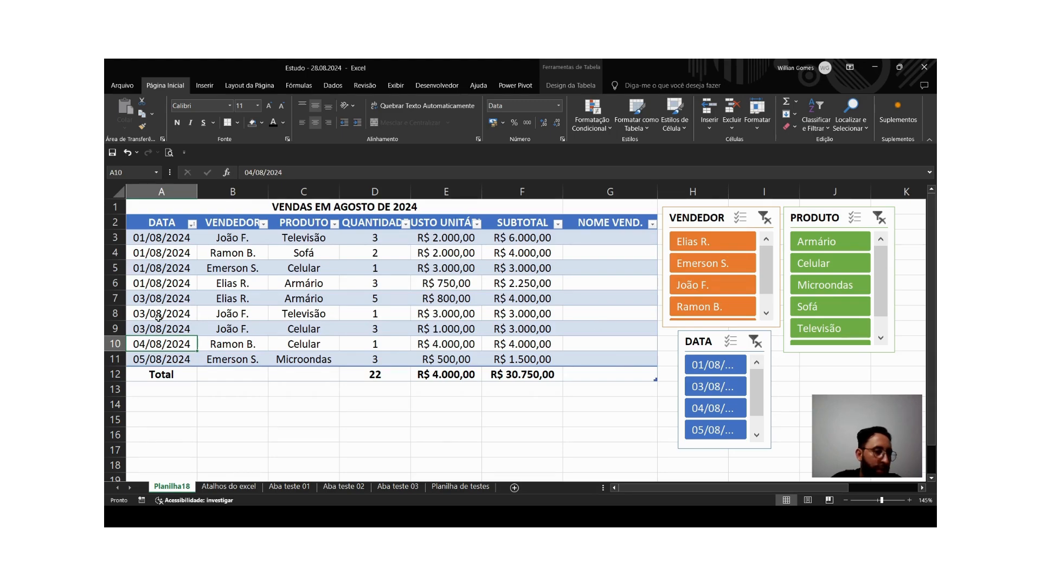
double_click(157, 329)
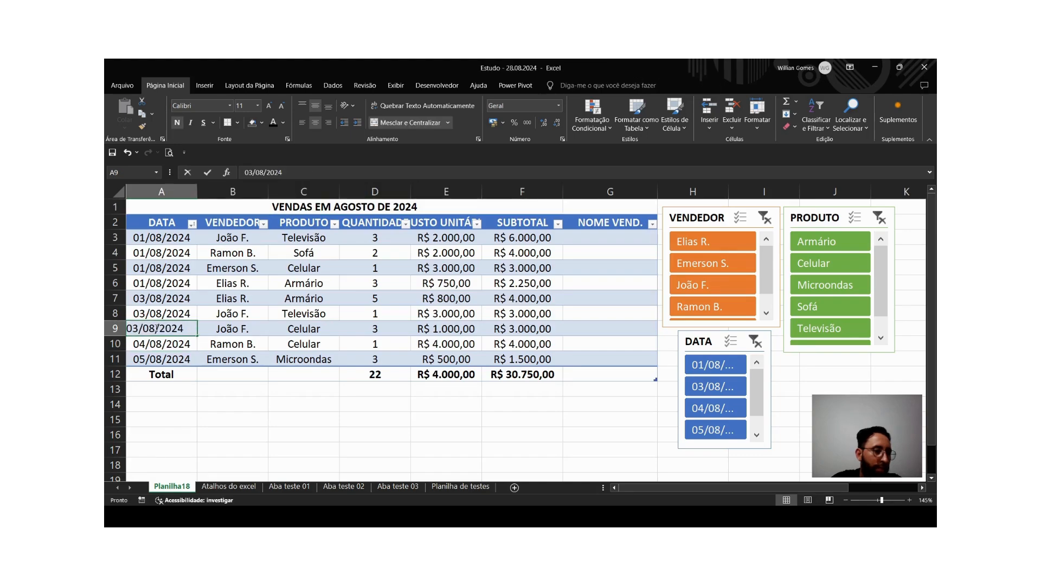
key("BackSpace")
type("7")
key("Return")
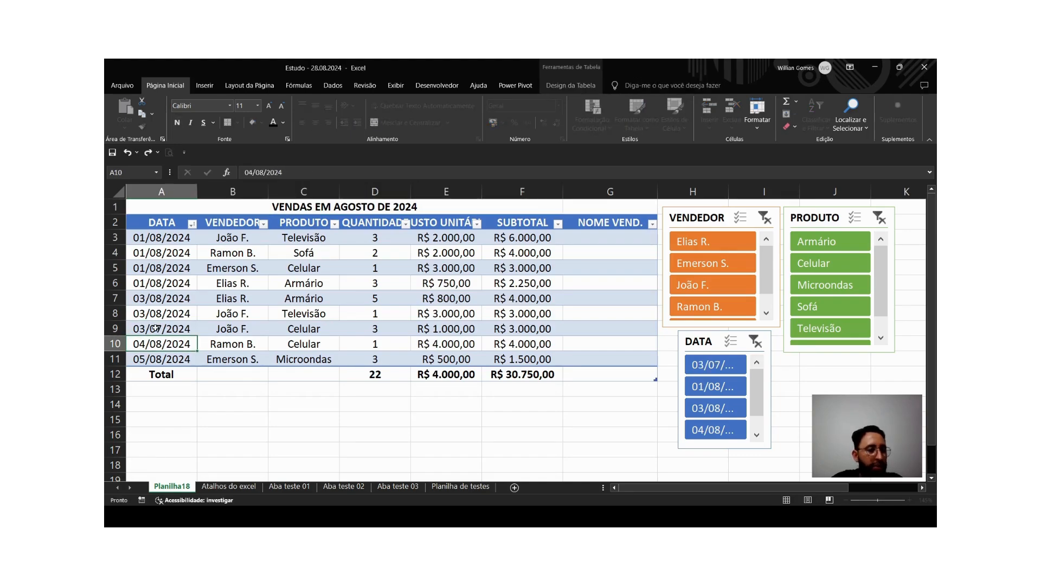
Enter the month "08" in G3 and Flash Fill the months of the other sale dates down to G11.
key("Up")
key("Up")
key("Up")
key("Up")
key("Up")
key("Up")
key("Right")
key("Right")
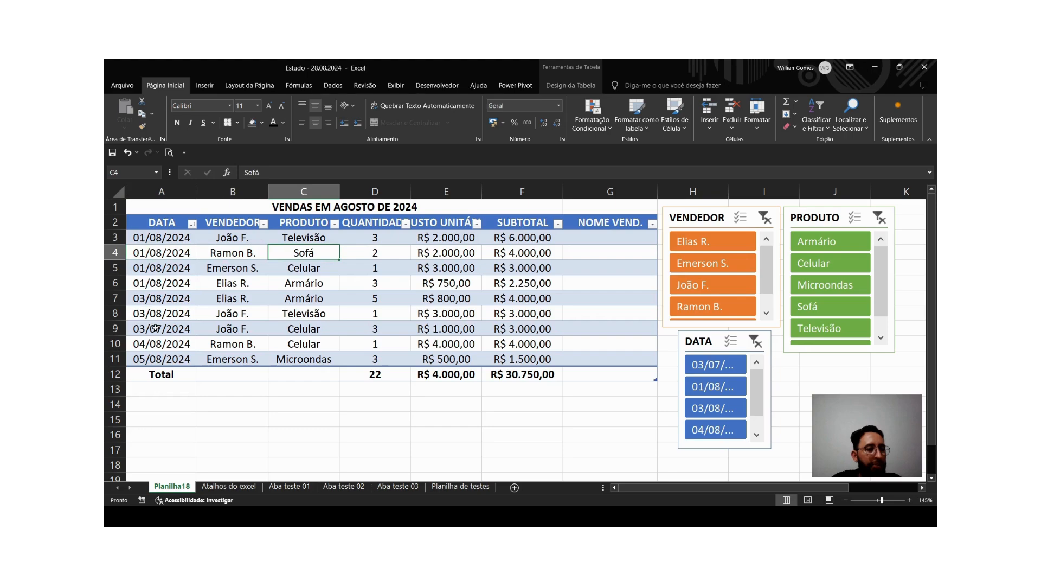
key("Right")
key("Right")
key("Up")
key("Right")
key("Right")
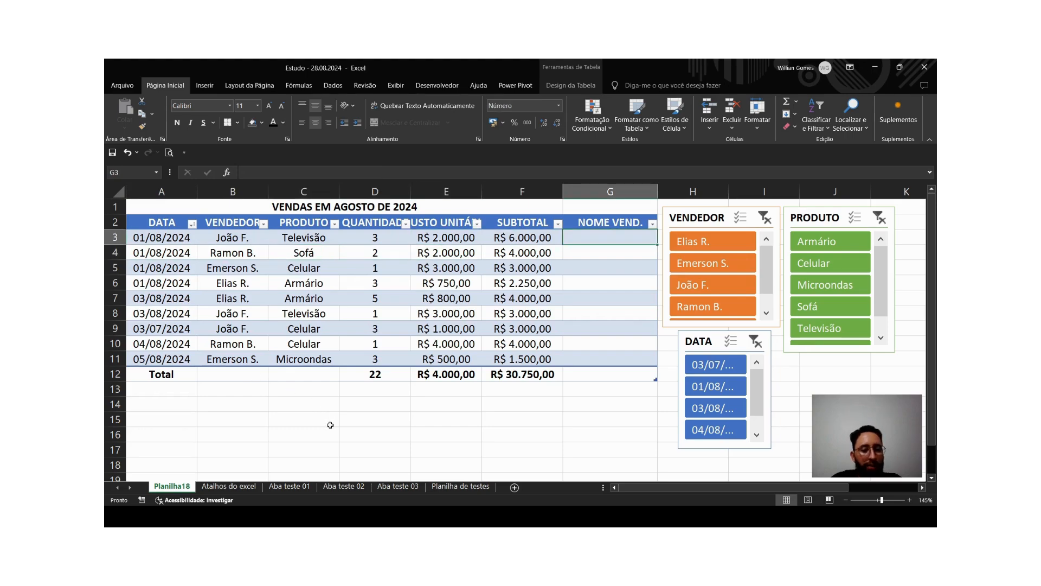
type("08")
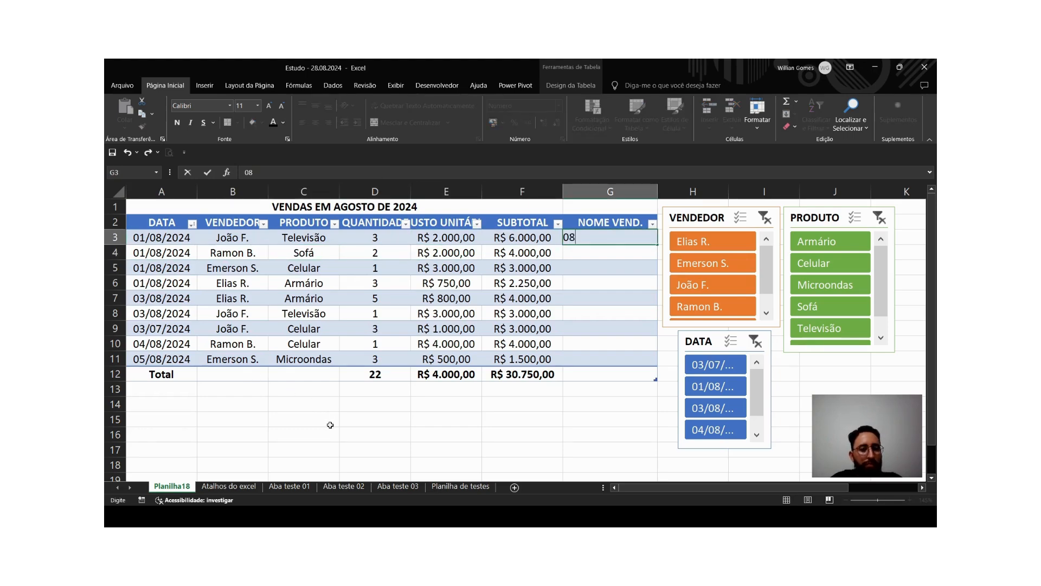
key("Return")
key("ctrl+e")
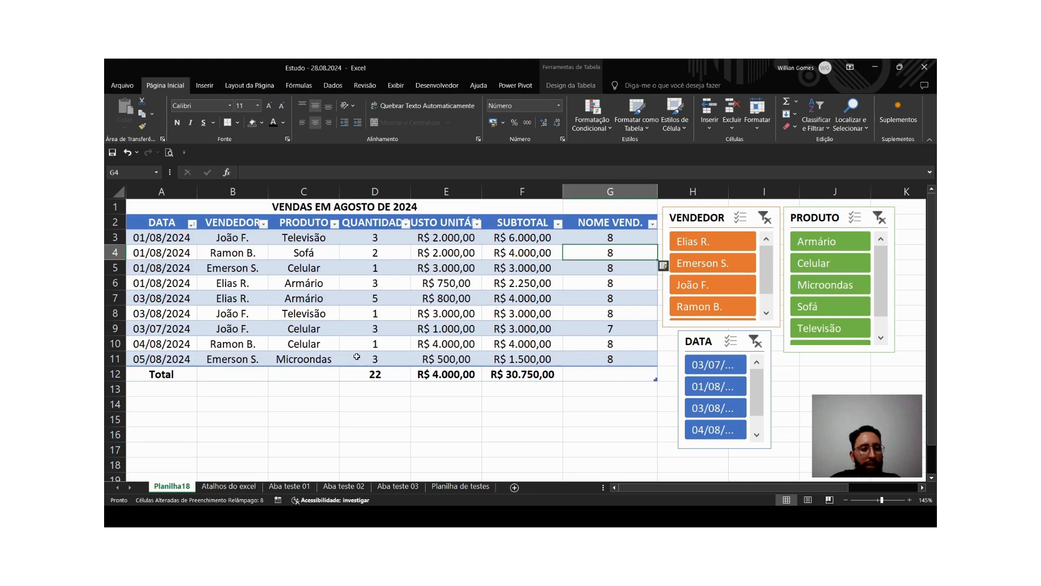
Examine the filled month numbers against the DATA column, particularly row 9 with its July date.
key("Down")
key("Down")
key("Down")
key("Down")
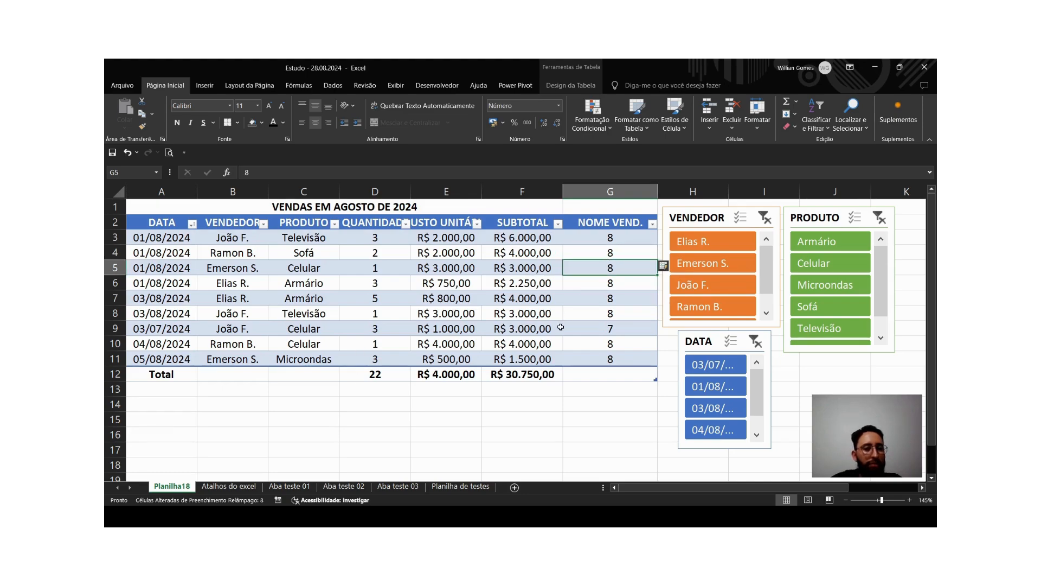
key("Down")
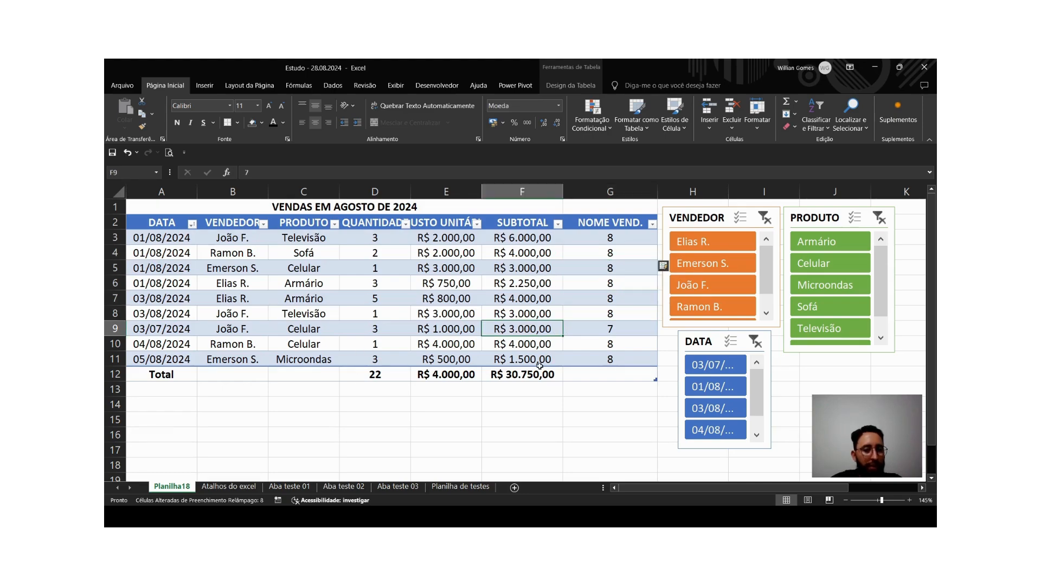
key("Left")
key("Left")
key("Left")
key("Left")
key("Left")
key("Left")
key("Right")
key("Right")
key("Right")
key("Right")
key("Right")
key("Right")
key("Right")
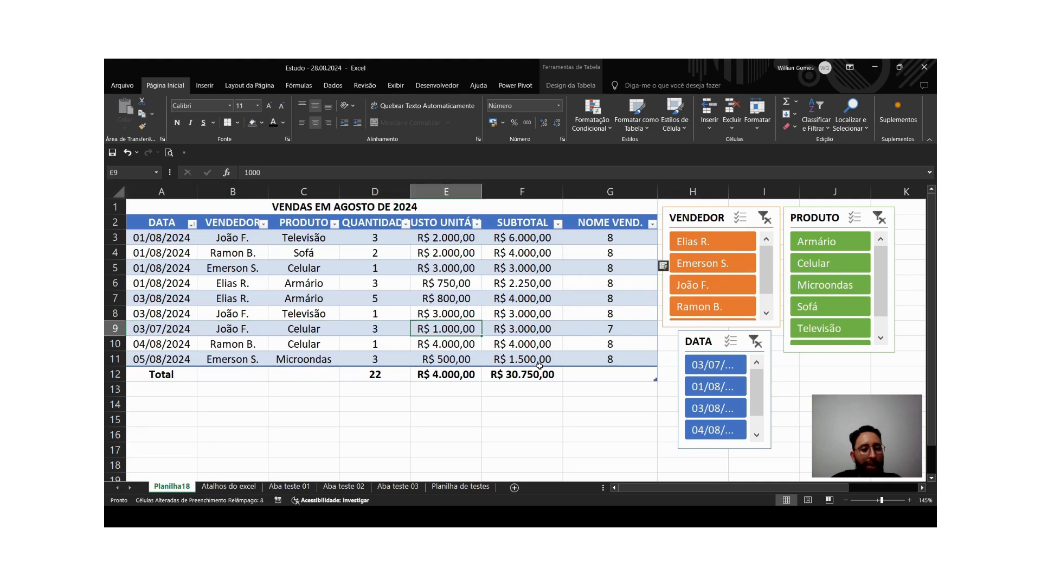
key("Up")
key("Left")
key("Up")
key("Up")
key("Up")
key("Up")
key("Up")
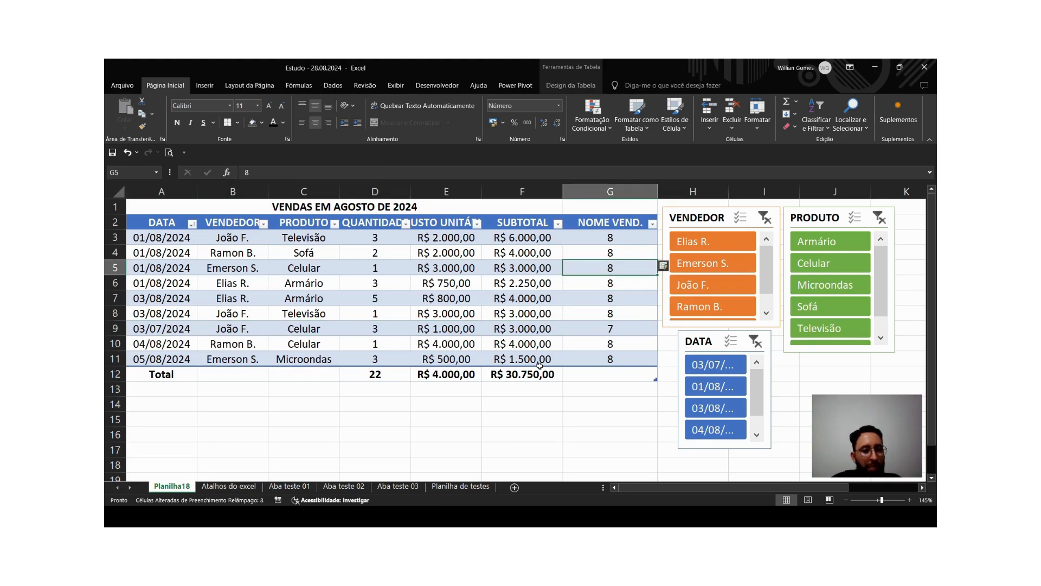
key("Down")
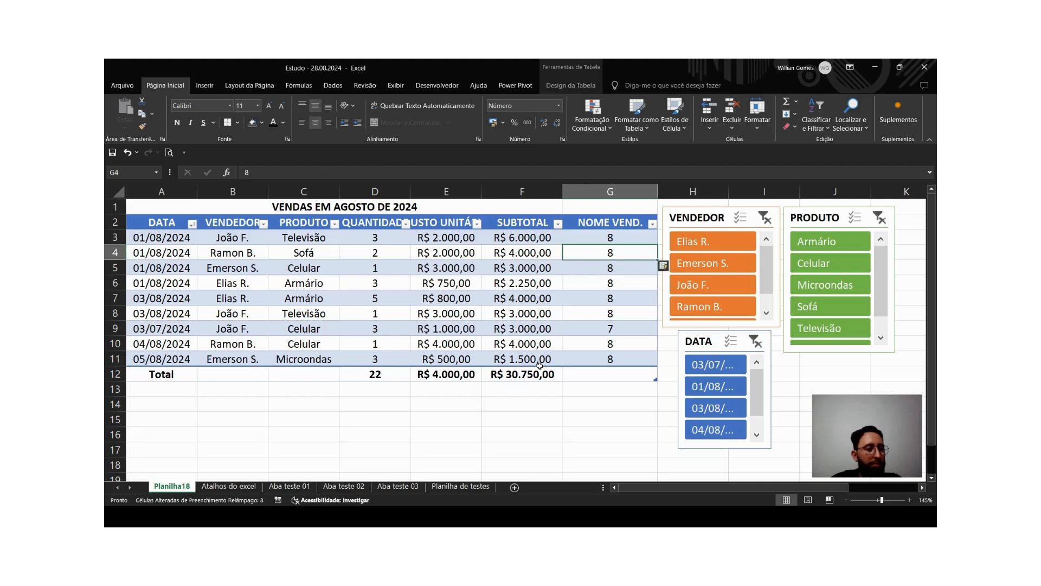
Change the month of the sale date in A9 so that it reads 03/08/2024.
key("Left")
key("Home")
key("Down")
key("Down")
key("Down")
key("Down")
key("Down")
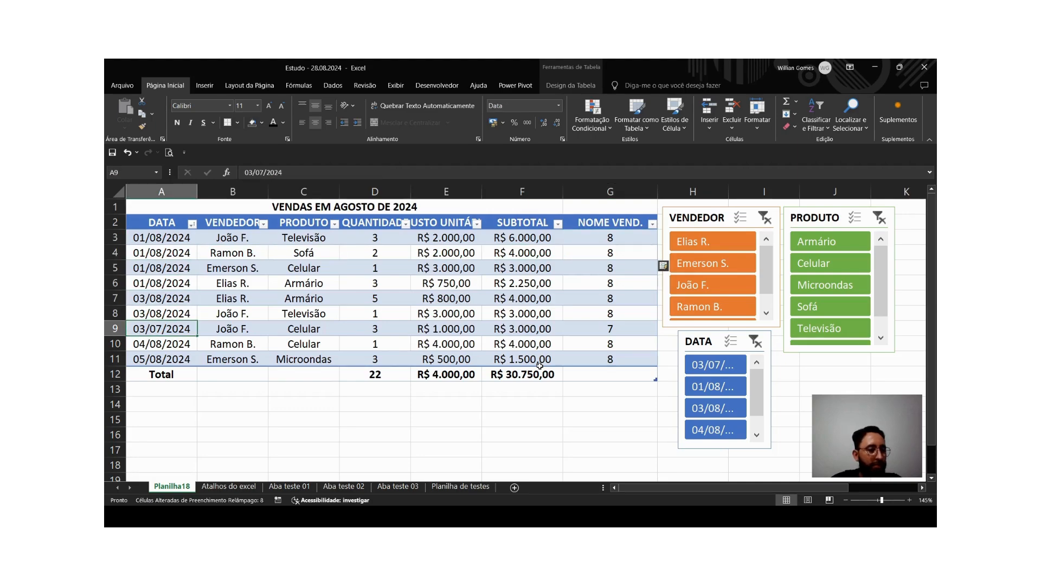
key("F2")
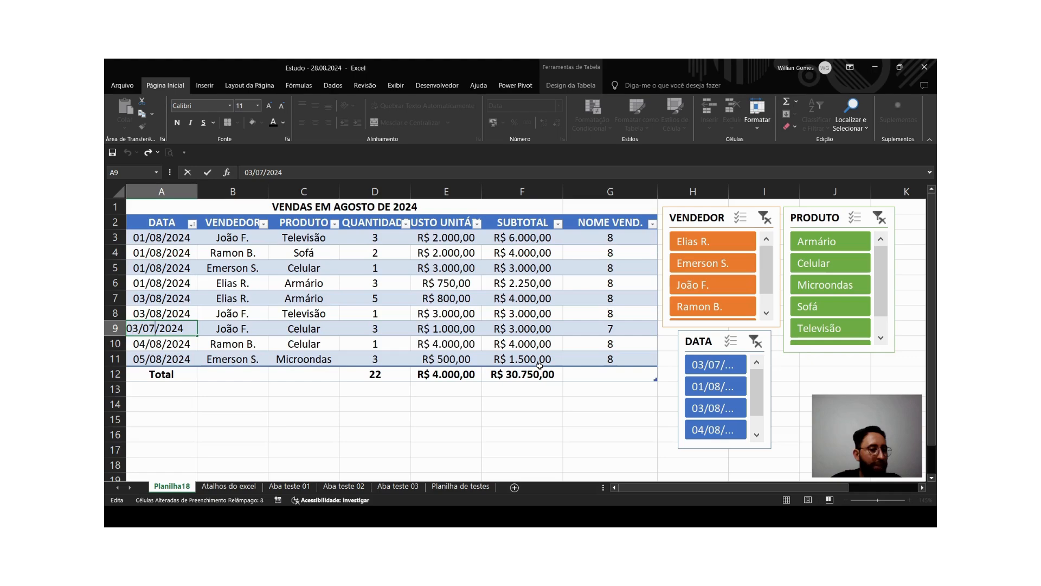
key("BackSpace")
type("8")
key("Return")
Enter the year 2024 in G3 for the first sale date.
key("Up")
key("Up")
key("Up")
key("Up")
key("Up")
key("Up")
key("Up")
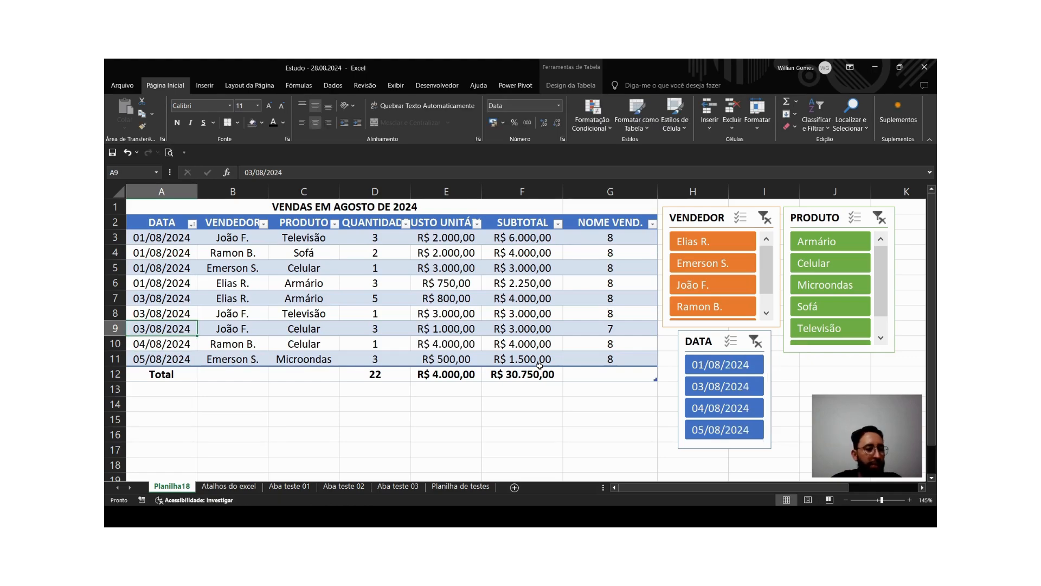
key("Right")
key("Right")
key("Right")
key("Right")
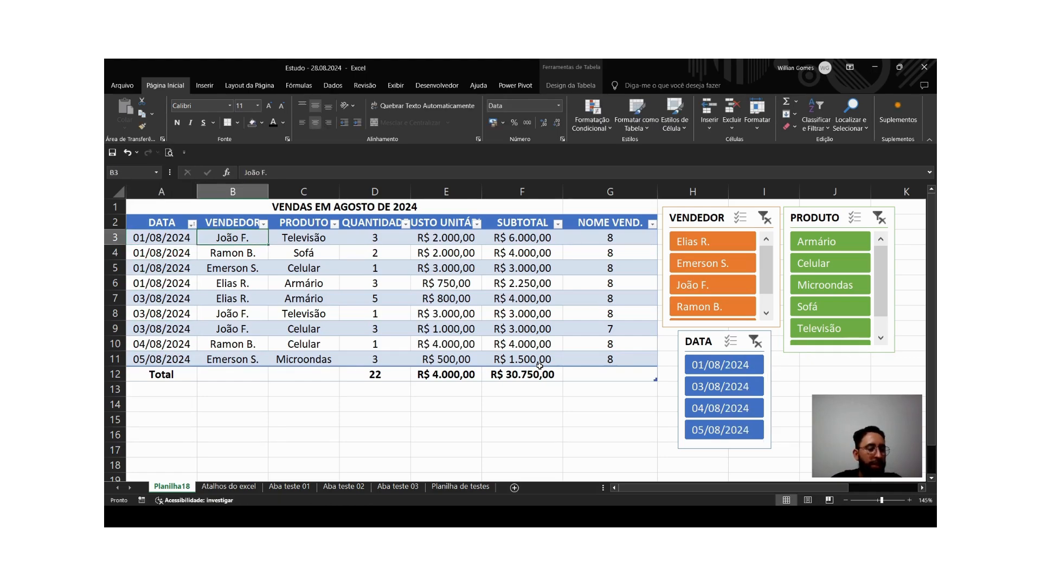
key("Right")
key("Right")
type("2024")
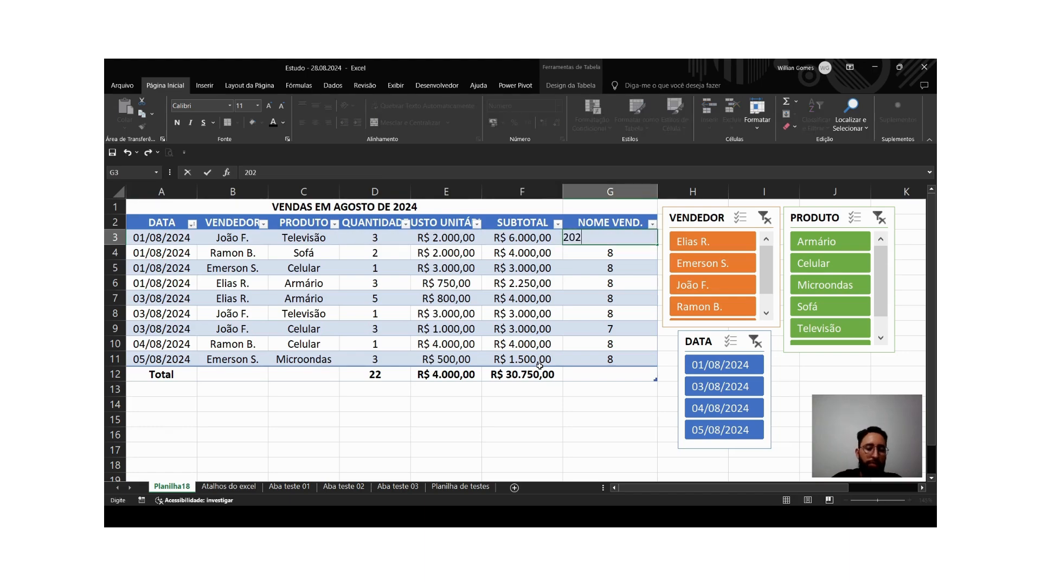
key("Return")
Clear the old month numbers from G4:G11.
key("Up")
key("Down")
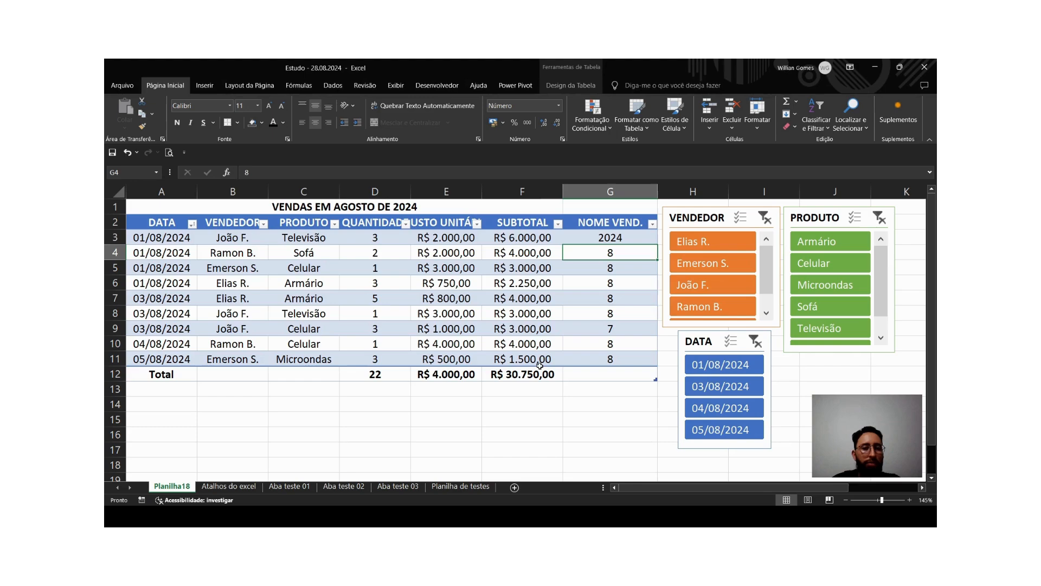
key("shift+Down")
key("shift+Down")
key("shift+Down")
key("shift+Up")
key("shift+Up")
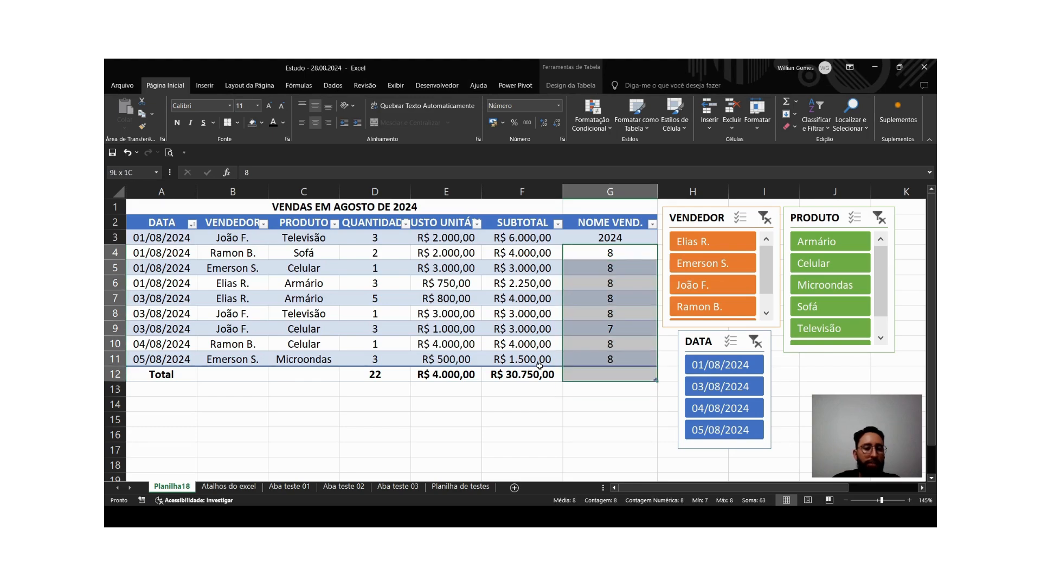
key("Delete")
Flash Fill the years of the other sale dates from G4 down to G11.
key("Up")
key("Up")
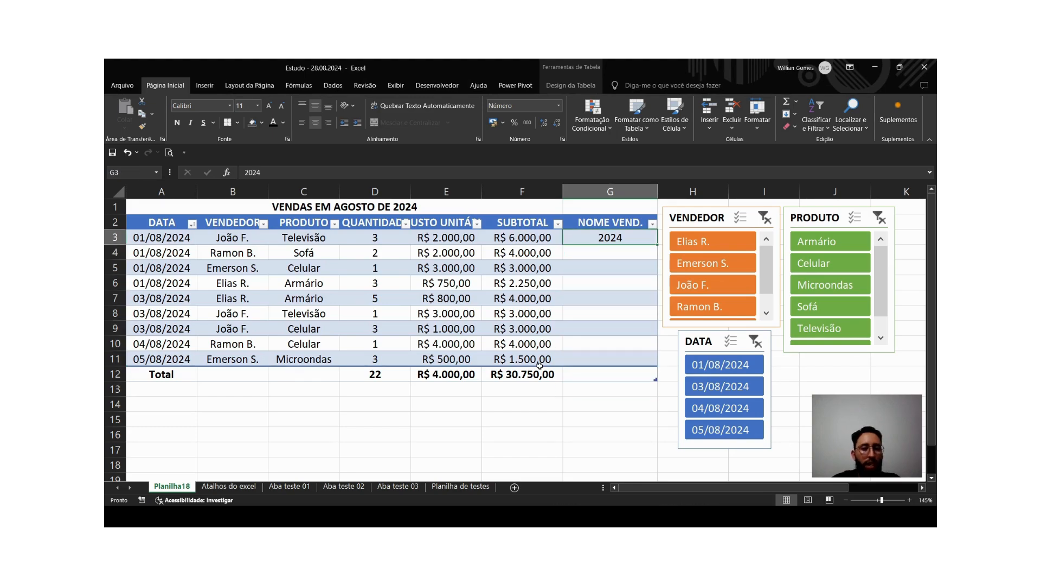
key("Down")
key("Down")
key("ctrl+e")
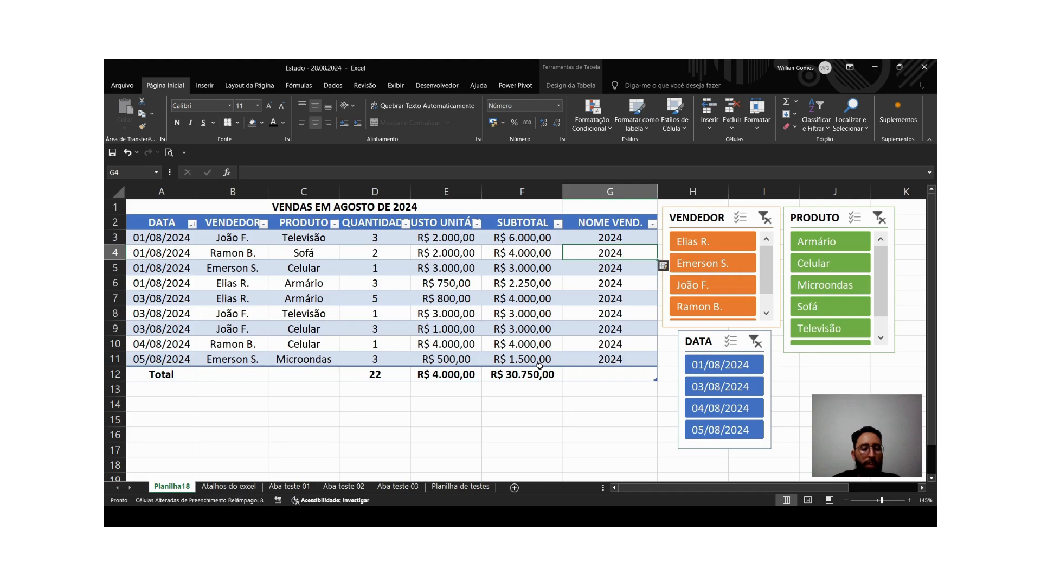
key("Up")
key("Up")
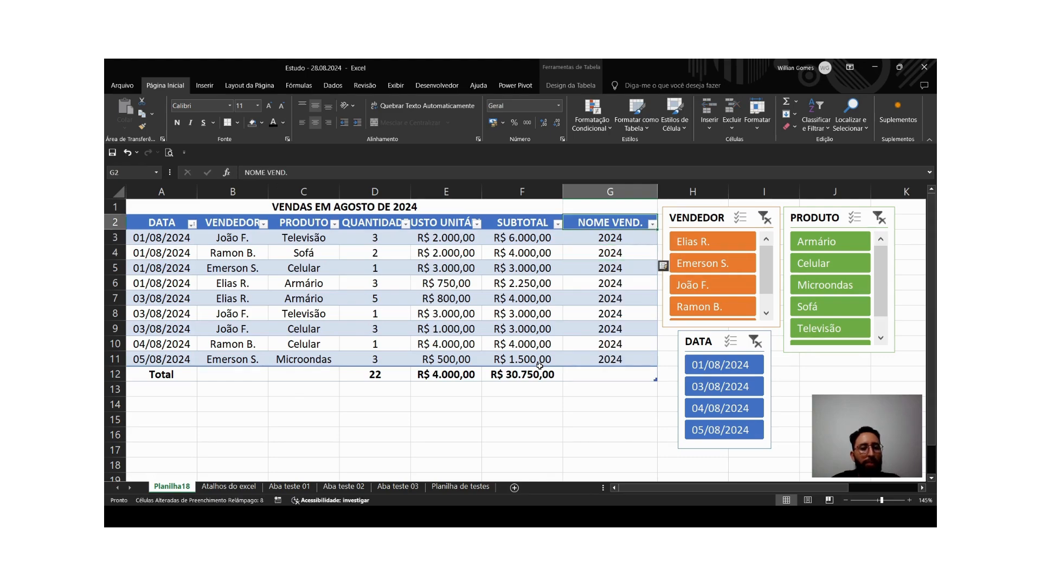
key("Down")
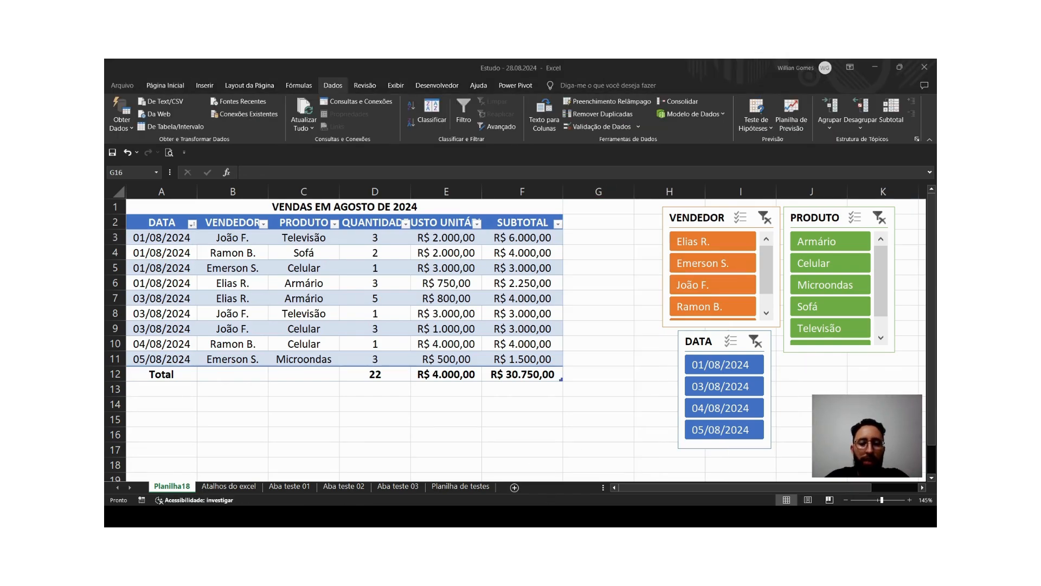
Enter the value 0,1 in E15, below the sales table.
left_click(514, 433)
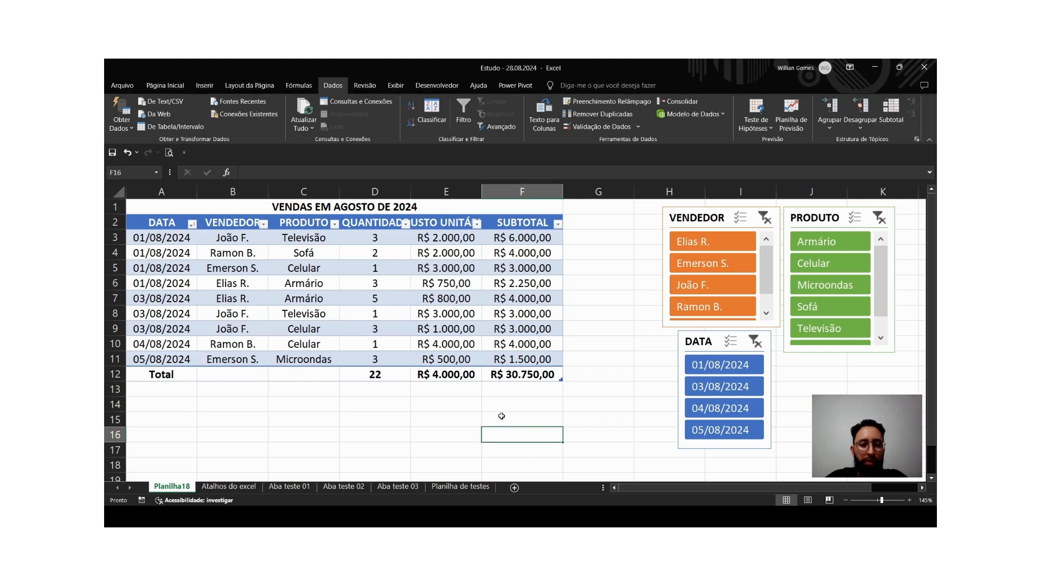
left_click(500, 415)
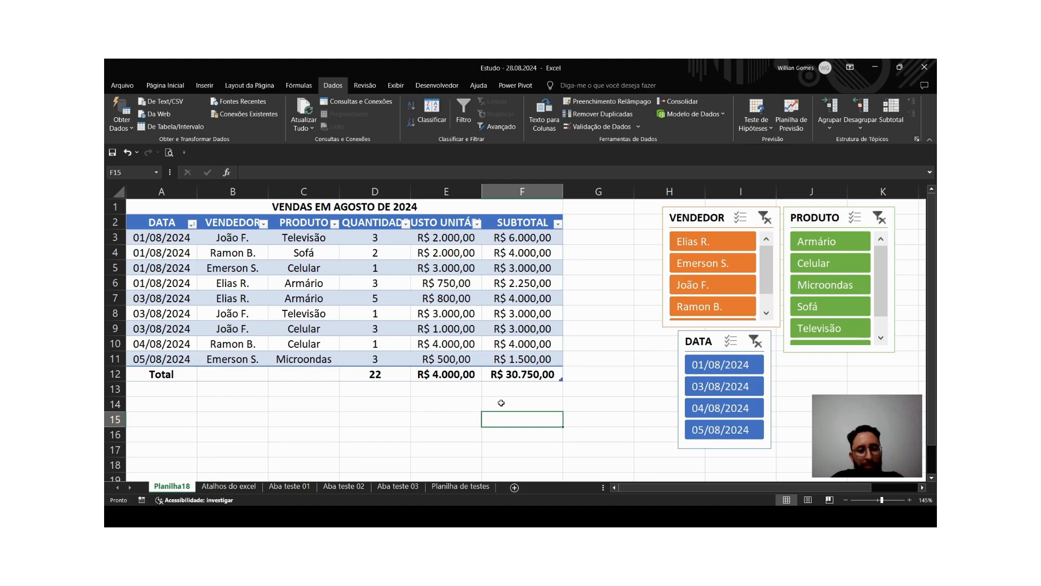
key("Left")
key("Left")
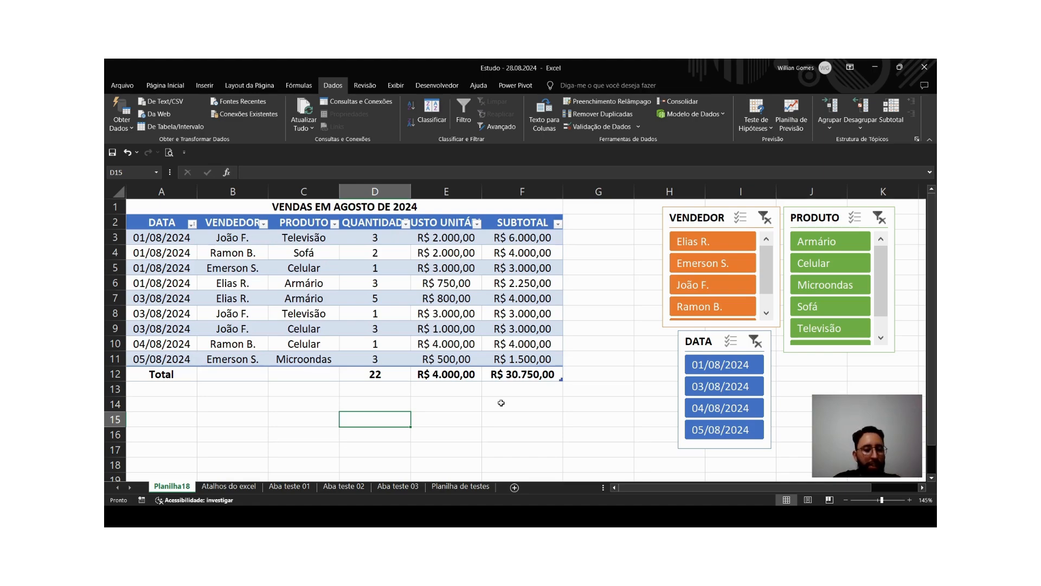
key("Right")
type("10")
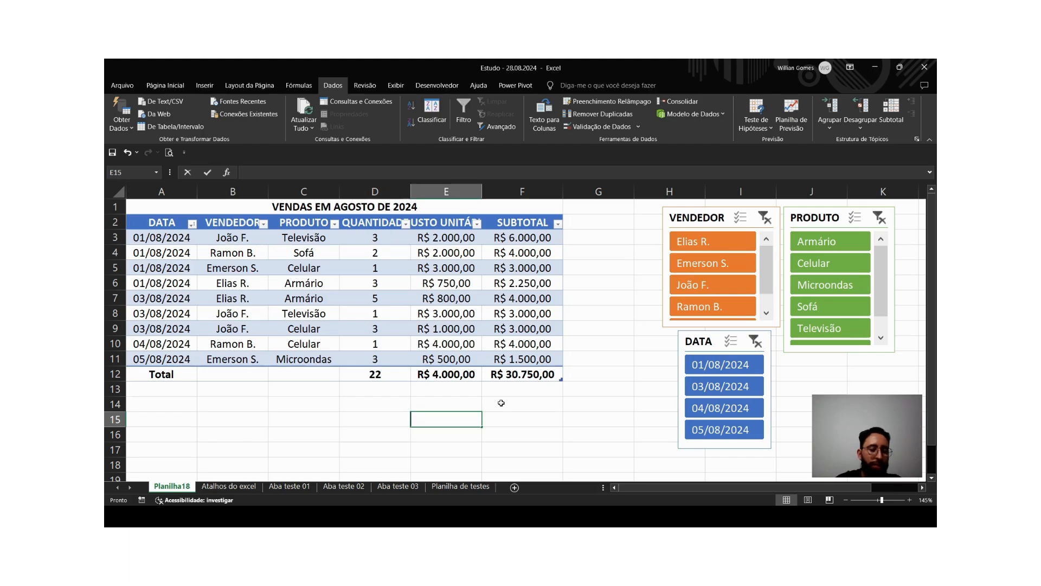
key("BackSpace")
key("BackSpace")
type("0")
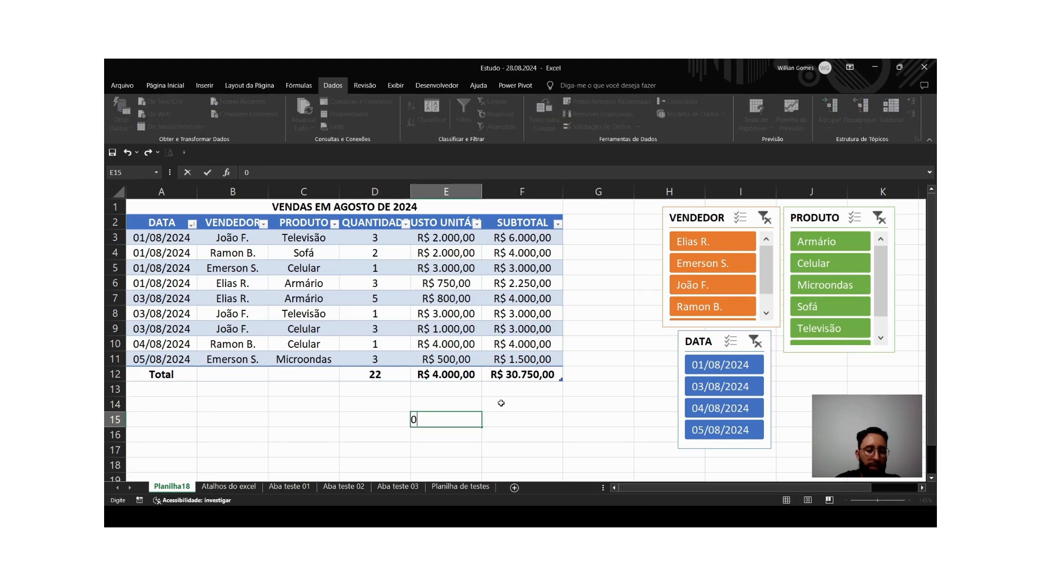
type(",")
key("BackSpace")
key("BackSpace")
type("10")
key("BackSpace")
key("BackSpace")
type("0,1")
key("Return")
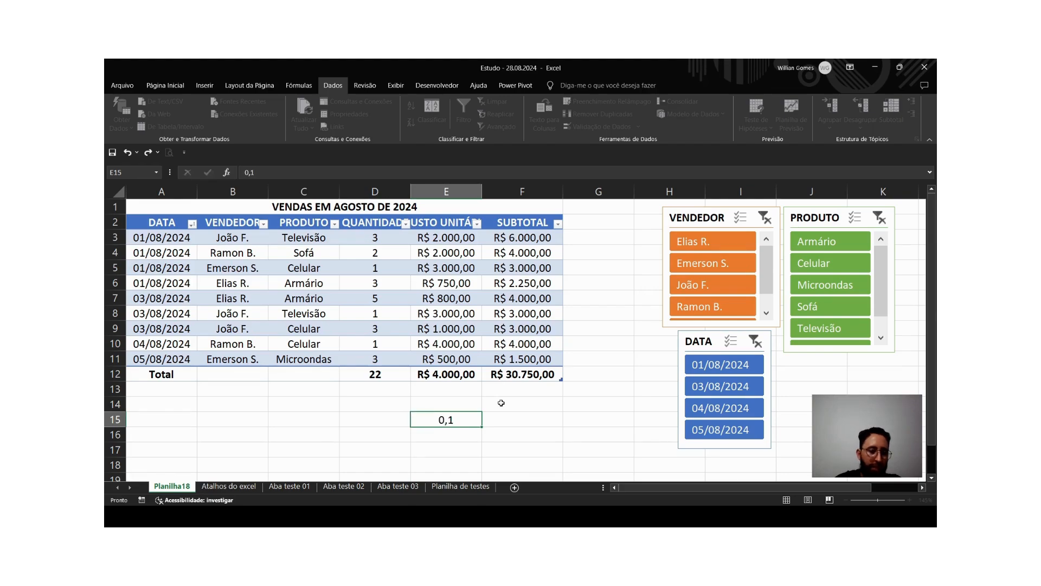
Apply the Porcentagem number format to the value in E15.
left_click(445, 419)
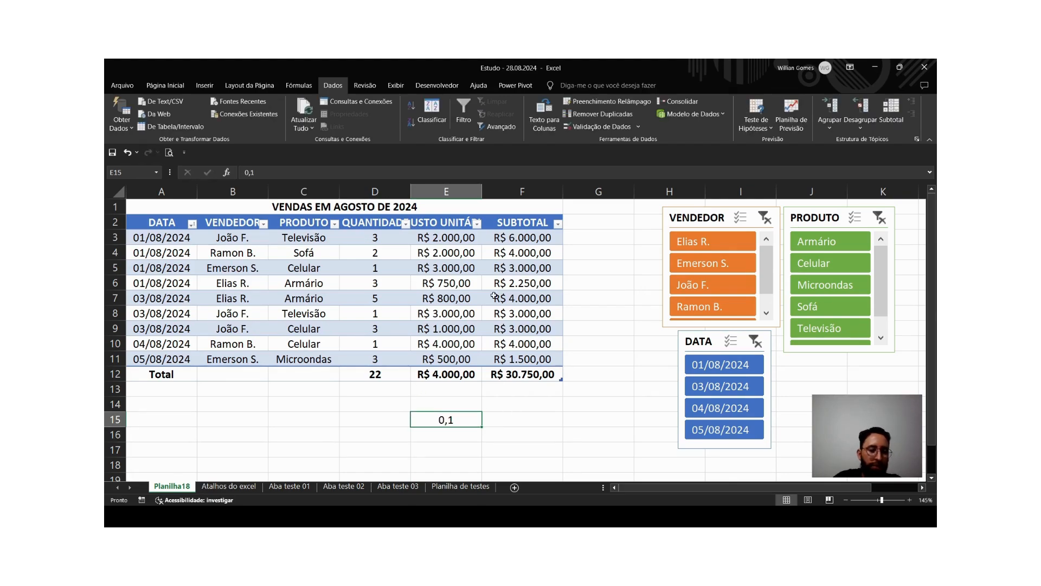
key("ctrl+1")
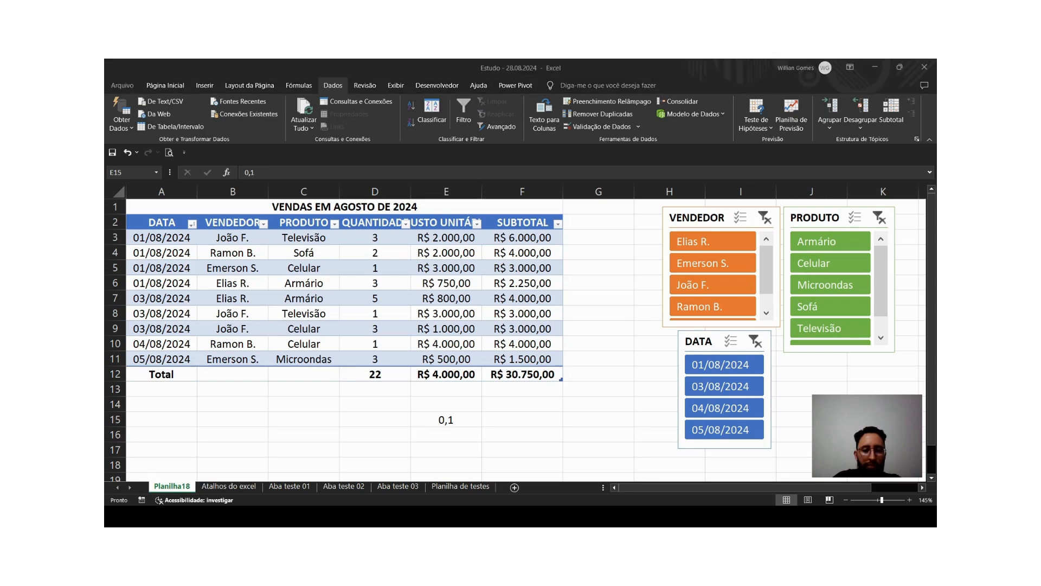
key("Escape")
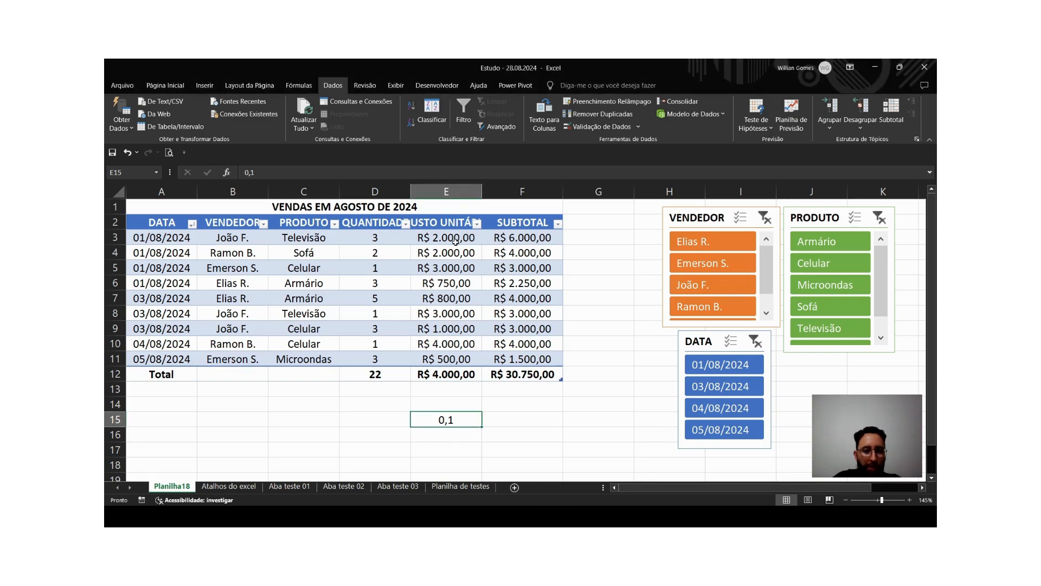
left_click(161, 86)
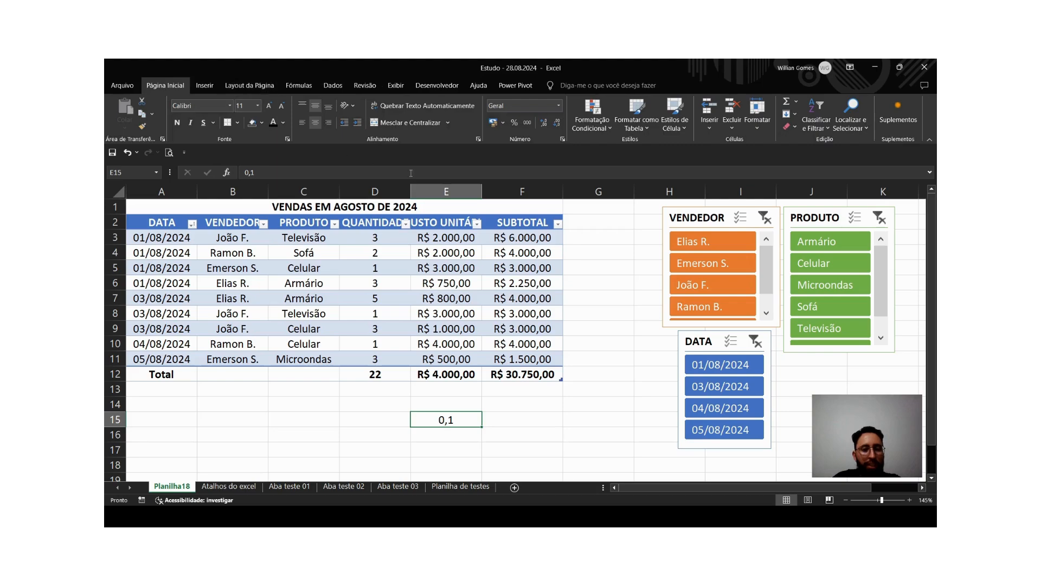
left_click(559, 108)
left_click(532, 286)
double_click(447, 422)
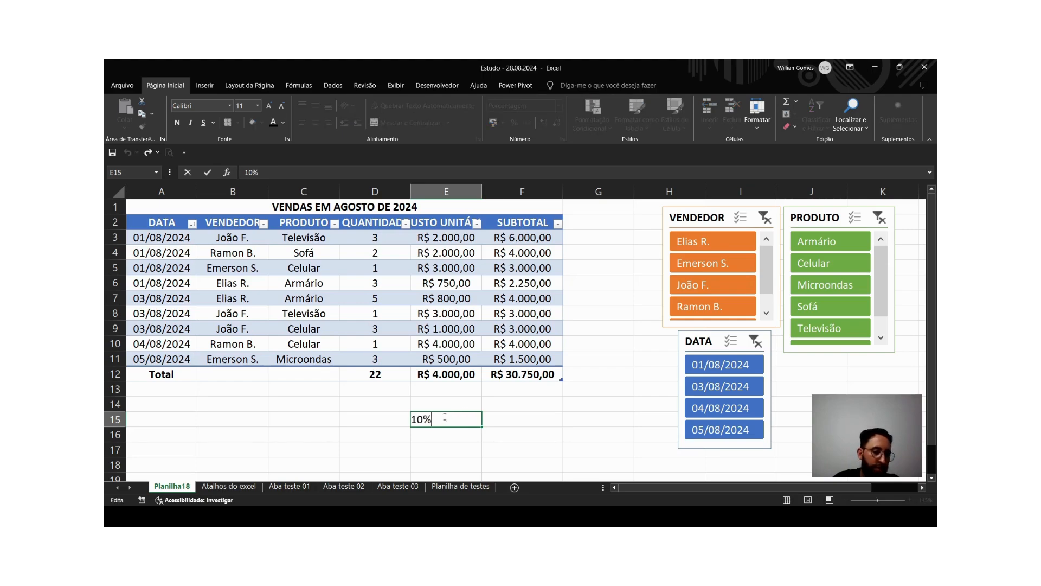
key("Escape")
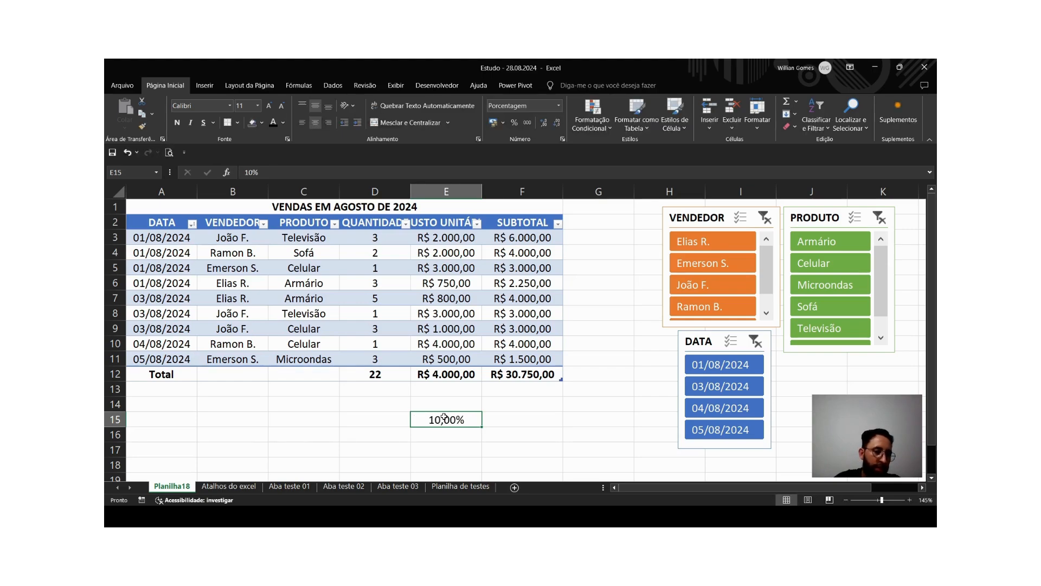
Enter the label "Lucro" in D15, beside the percentage.
left_click(371, 423)
type("cOM")
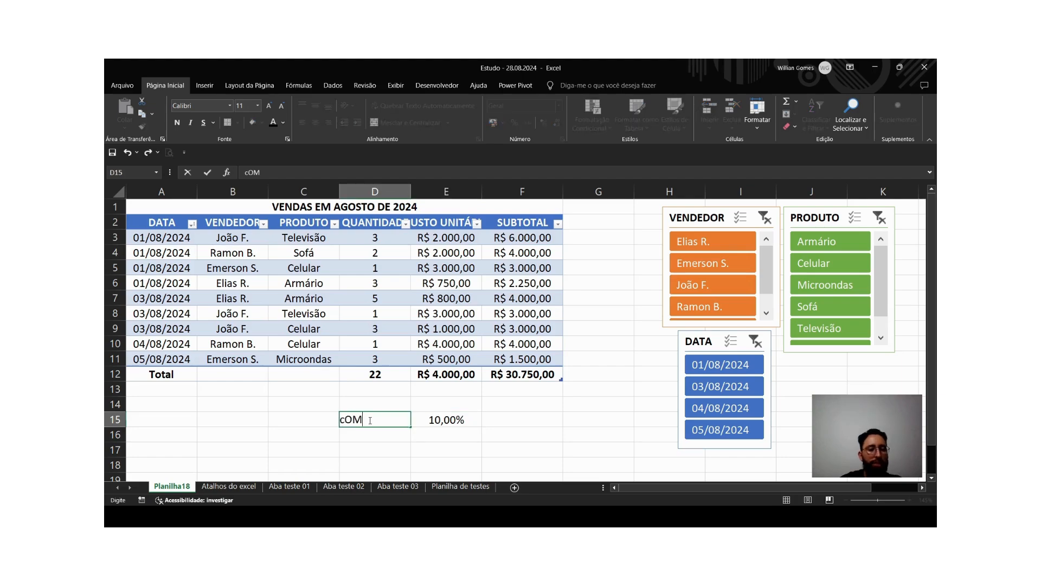
key("BackSpace")
key("BackSpace")
key("BackSpace")
type("C")
type("Lucro")
key("Return")
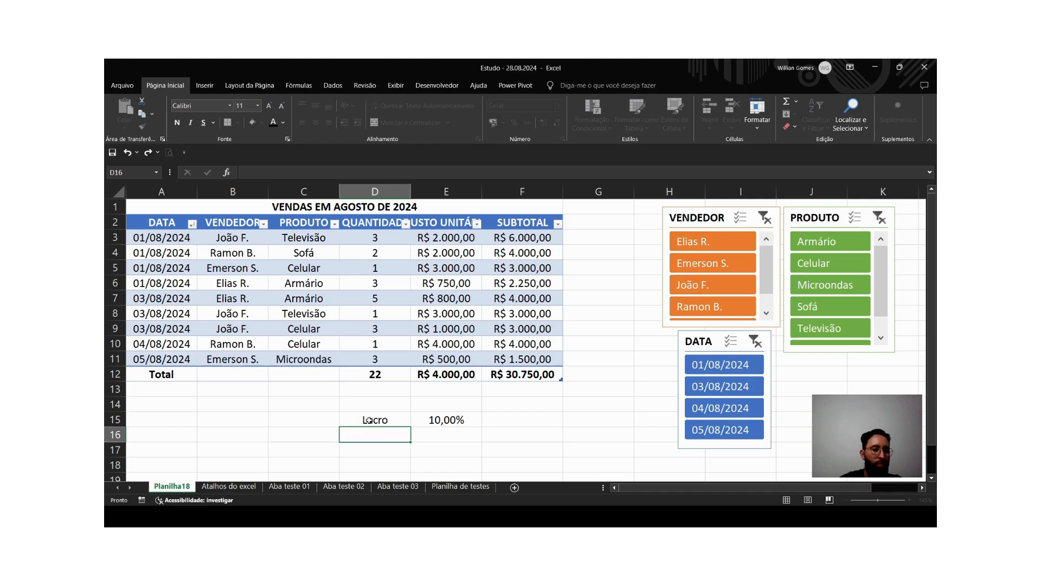
Move the "Lucro" label from D15 to E14, directly above the percentage.
key("Up")
key("Right")
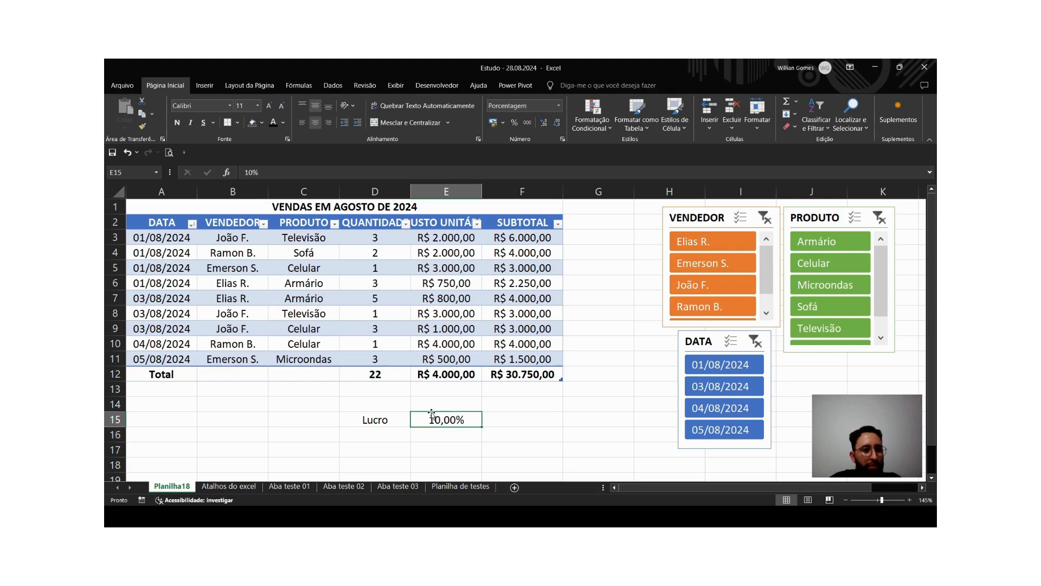
left_click(447, 433)
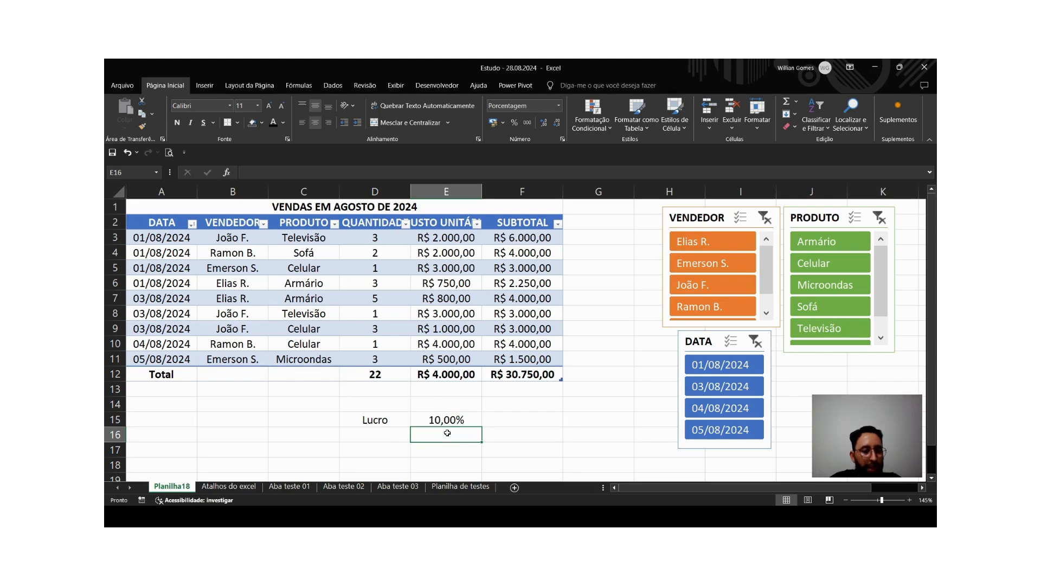
left_click_drag(403, 422, 428, 418)
left_click(402, 426)
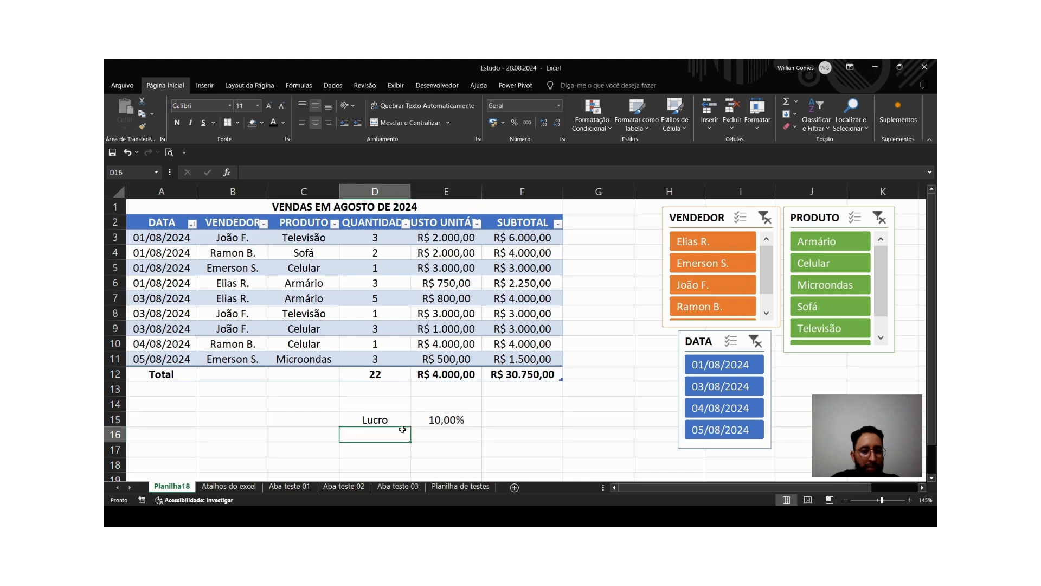
key("ctrl+x")
left_click(444, 406)
key("ctrl+v")
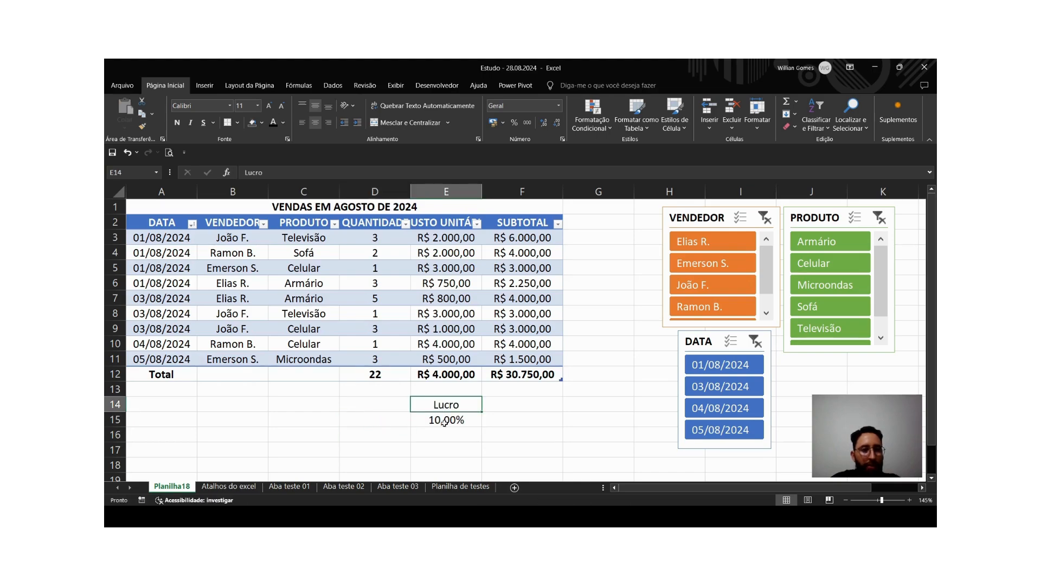
Convert E14:E15 into a table with "Lucro" as its header.
left_click(443, 423)
left_click_drag(441, 406, 443, 419)
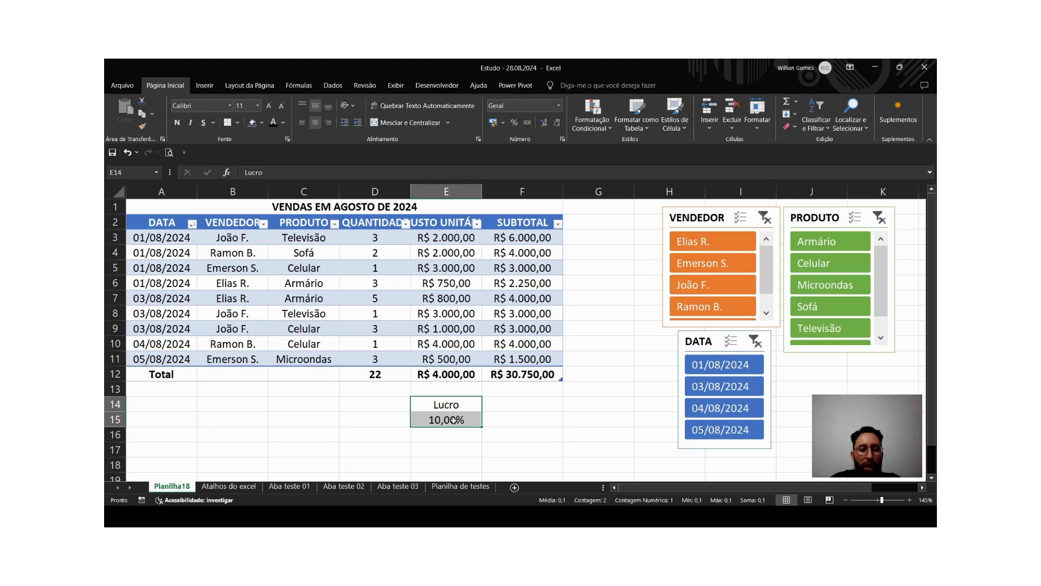
left_click(421, 420)
left_click_drag(444, 406, 444, 420)
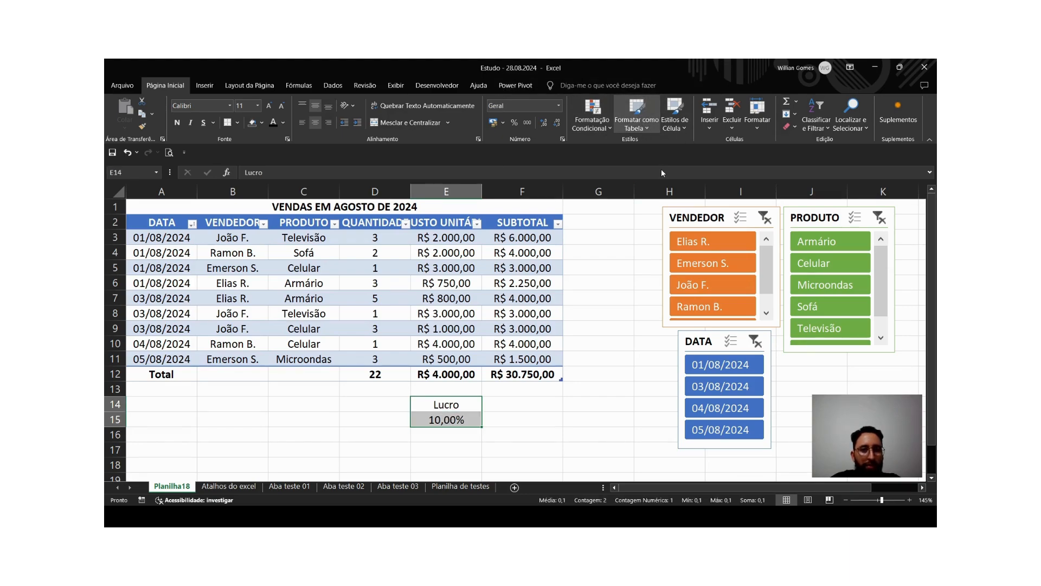
key("ctrl+alt+t")
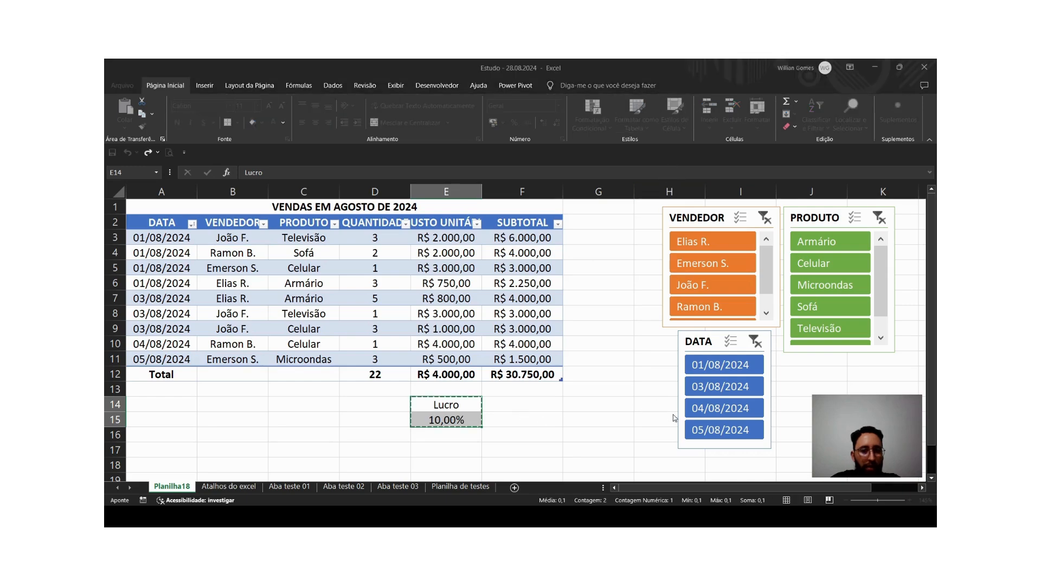
key("Escape")
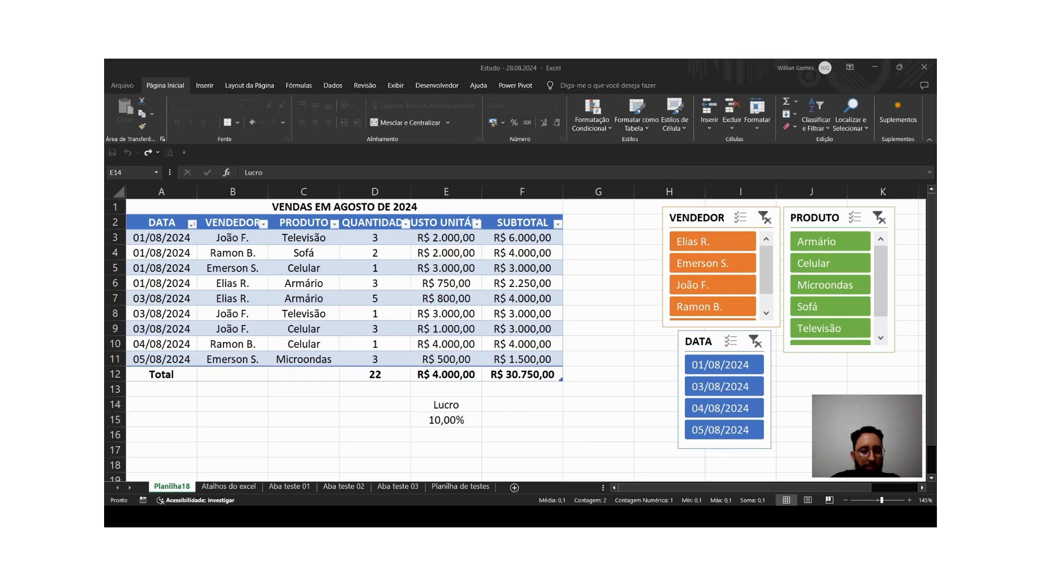
key("ctrl+t")
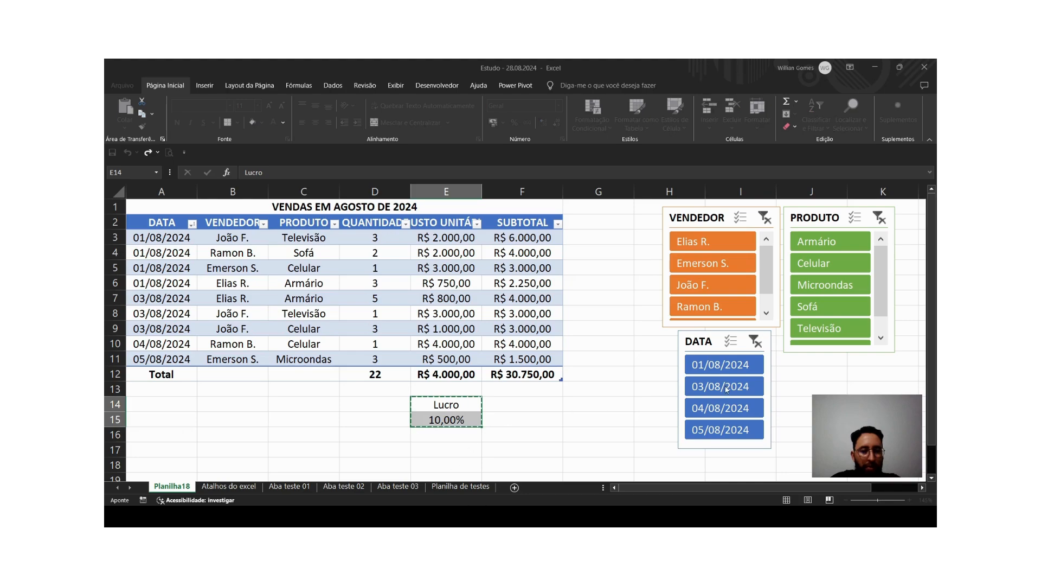
key("Return")
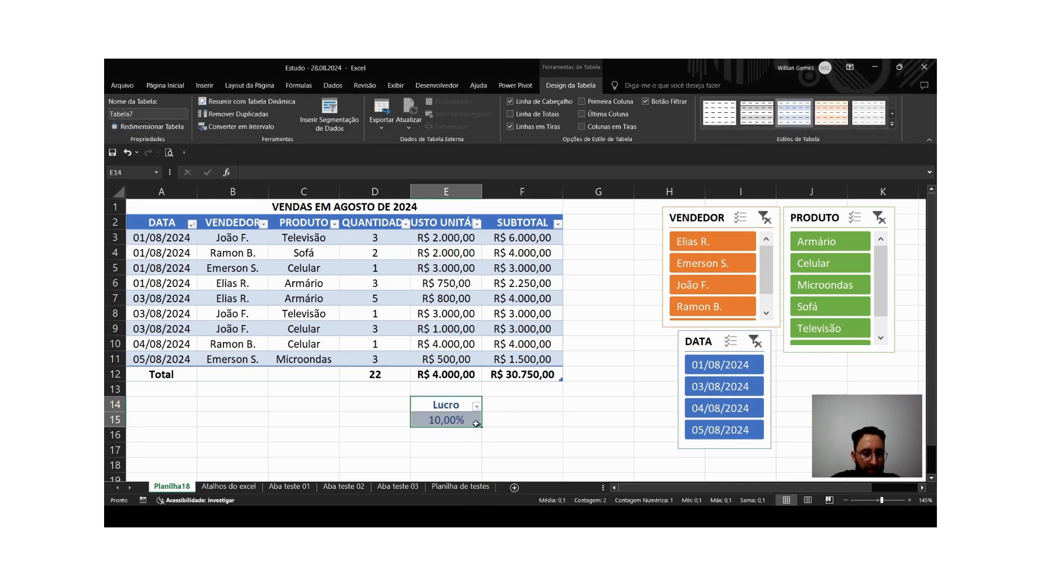
Rename the small percentage table in E14:E15 as "Lucro".
left_click(430, 421)
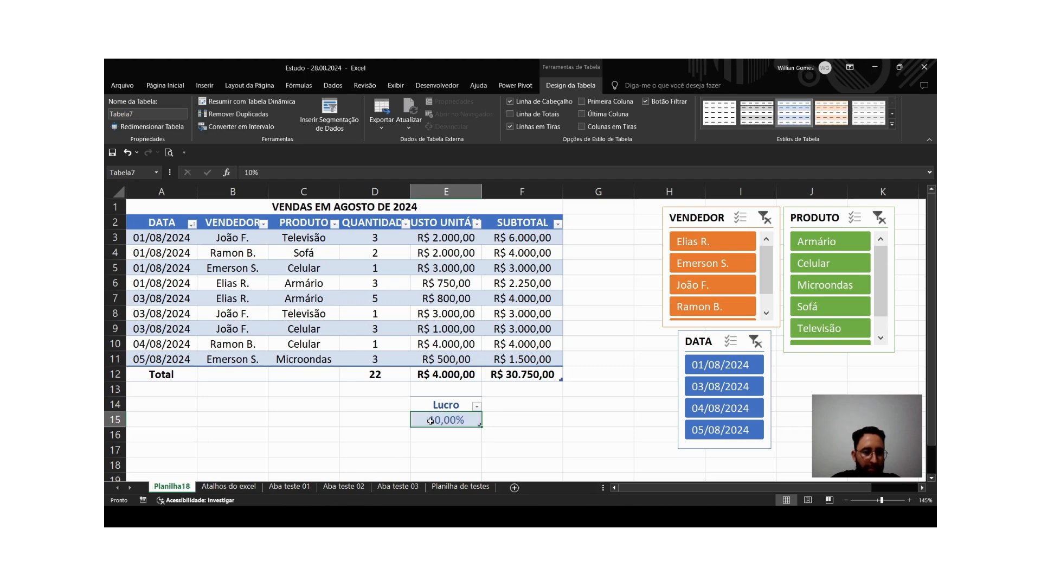
left_click(403, 421)
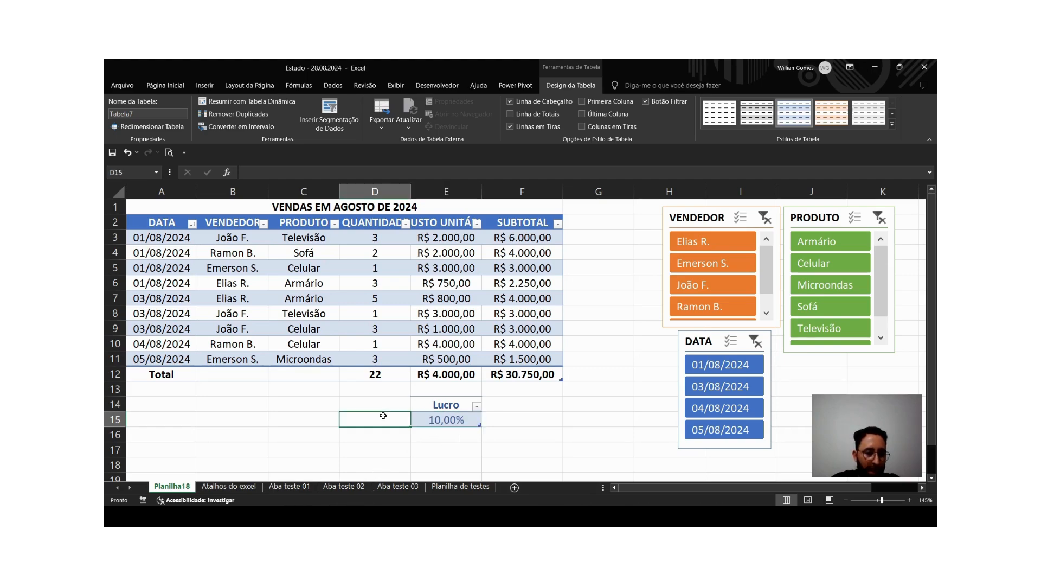
left_click(452, 416)
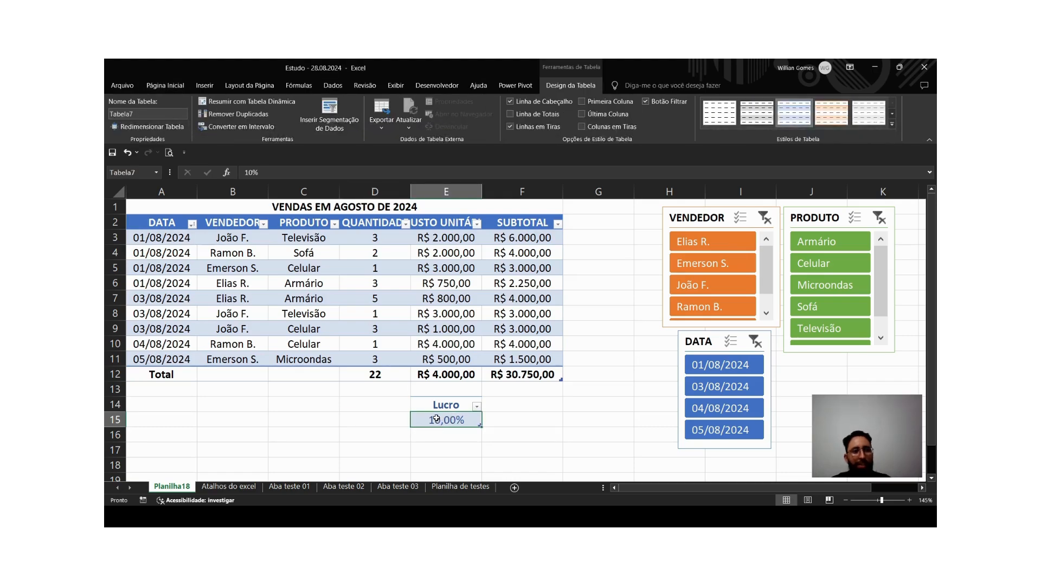
left_click(139, 113)
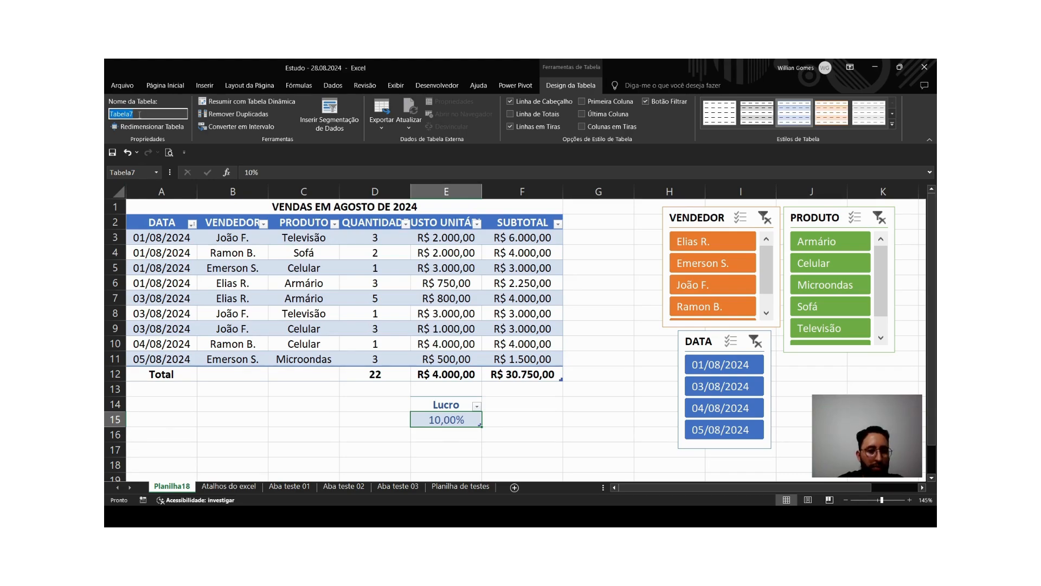
type("Lucro")
key("Return")
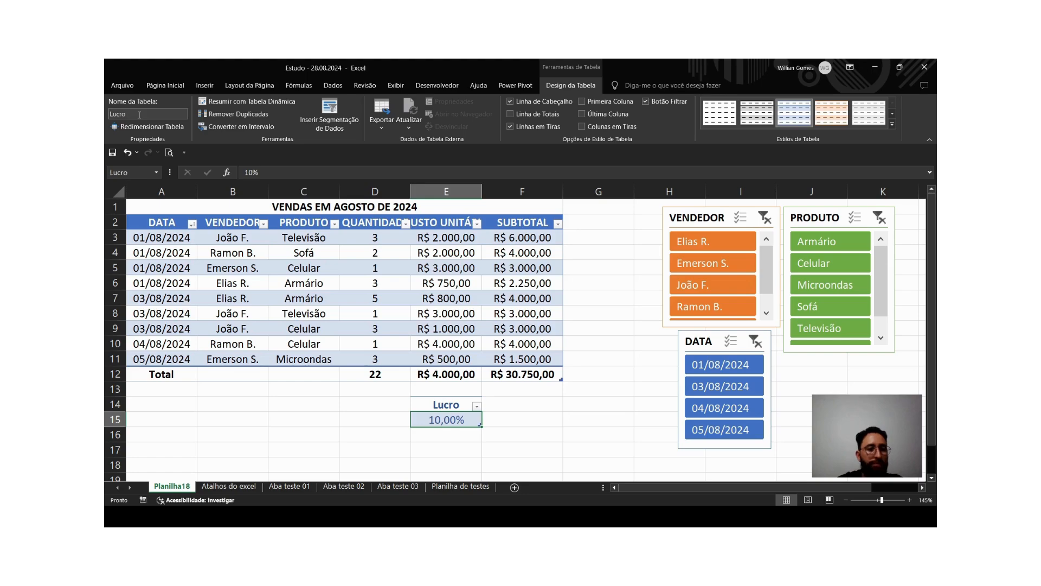
left_click(572, 419)
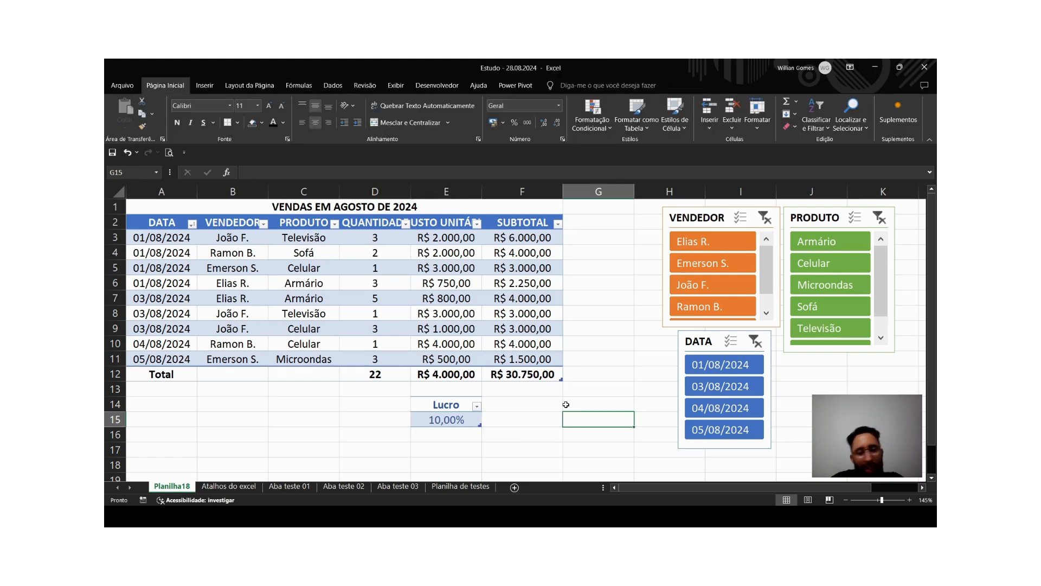
Extend the August sales table by one column to include column G beside SUBTOTAL.
left_click(560, 355)
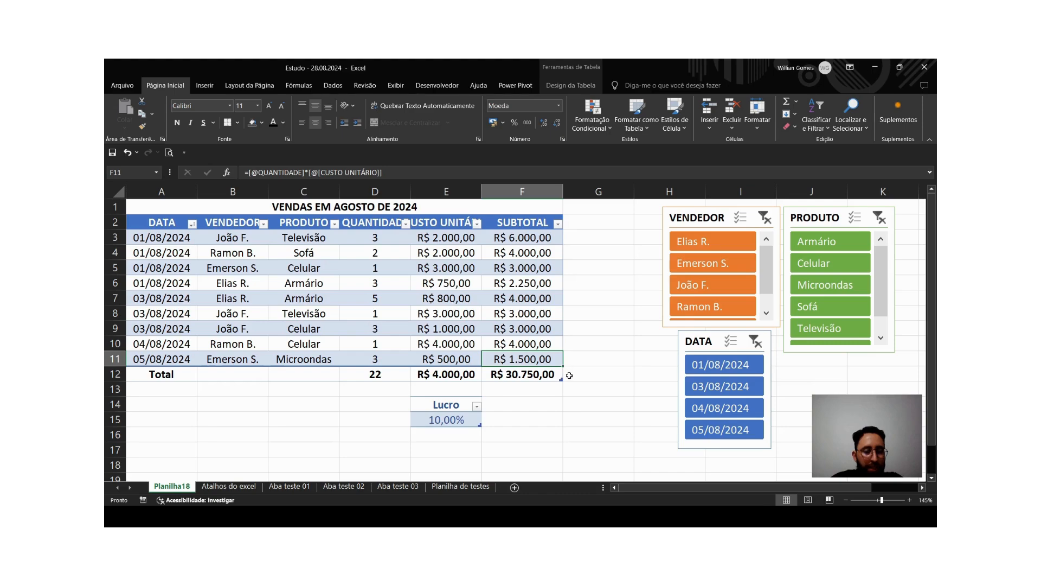
left_click_drag(562, 379, 623, 379)
left_click(576, 302)
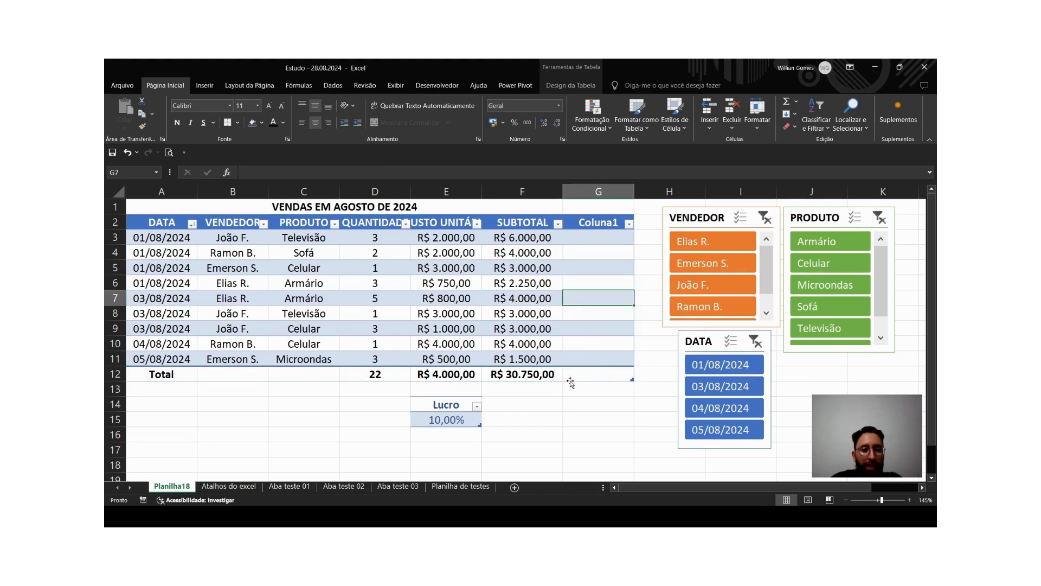
left_click(538, 374)
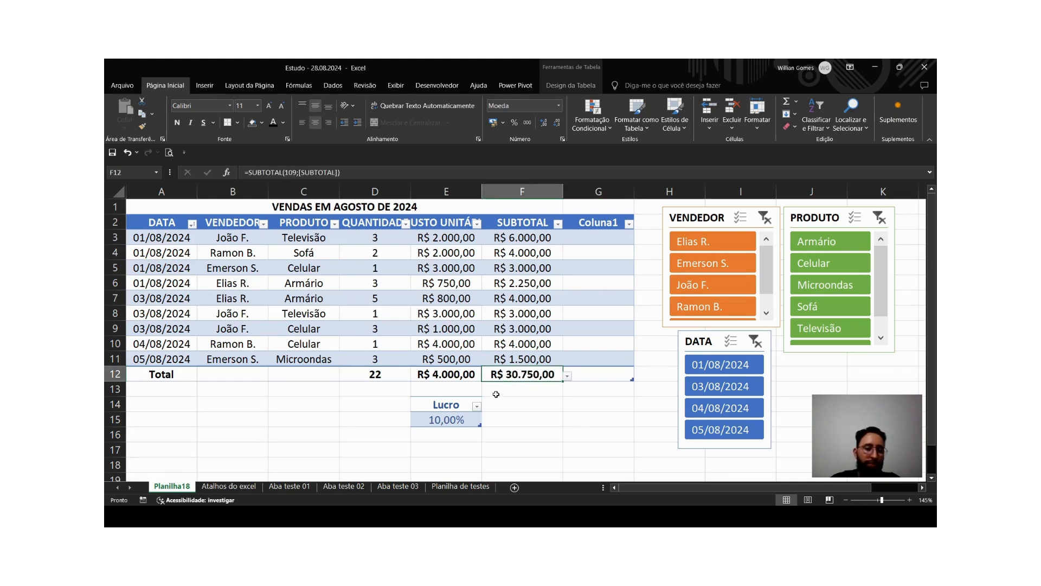
left_click(597, 379)
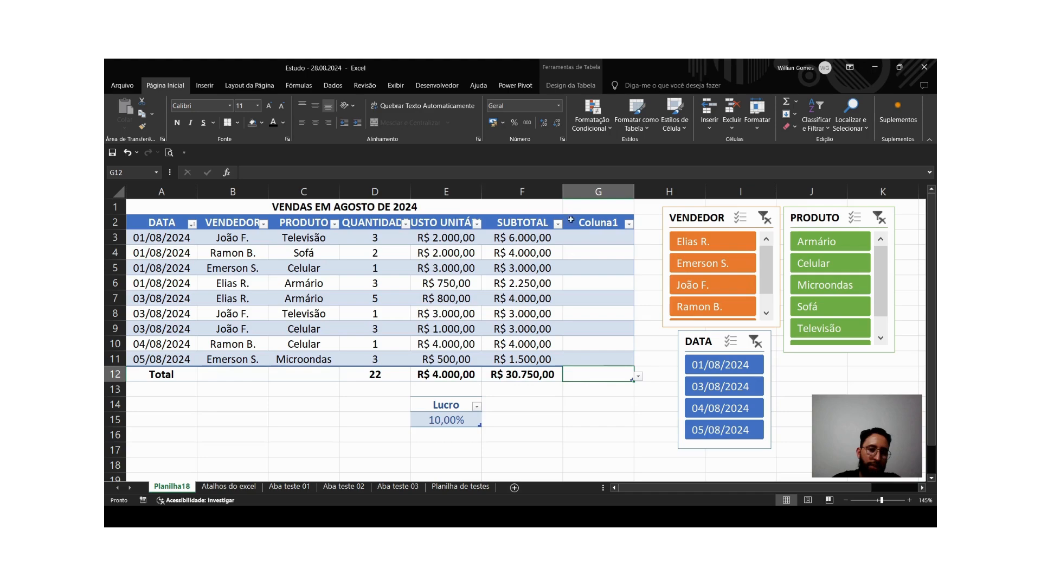
Rename the new column's header in G2 as "LUCRO".
double_click(612, 224)
left_click_drag(612, 223, 521, 223)
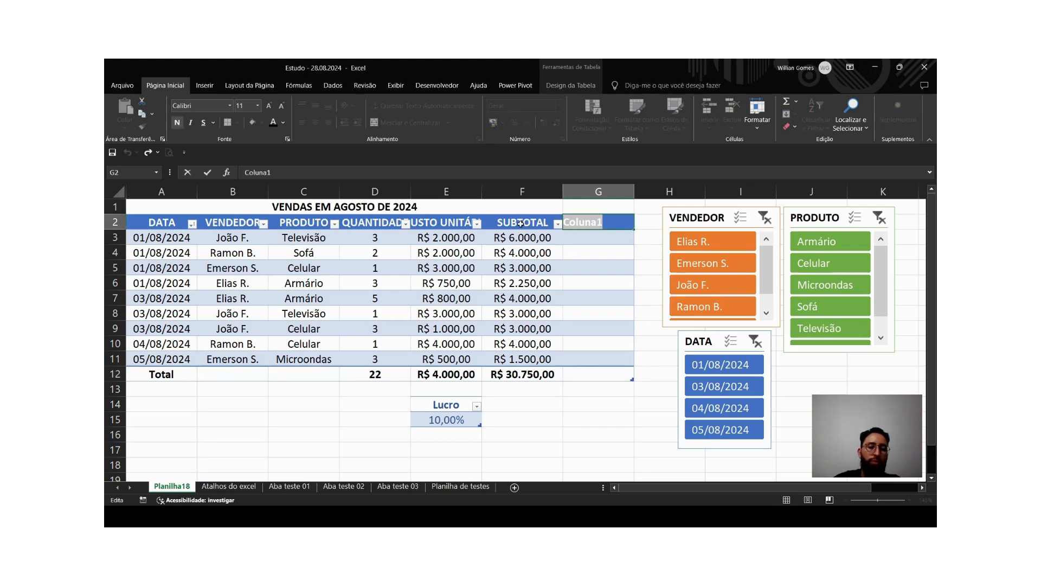
type("LCURO")
key("BackSpace")
key("BackSpace")
key("BackSpace")
key("BackSpace")
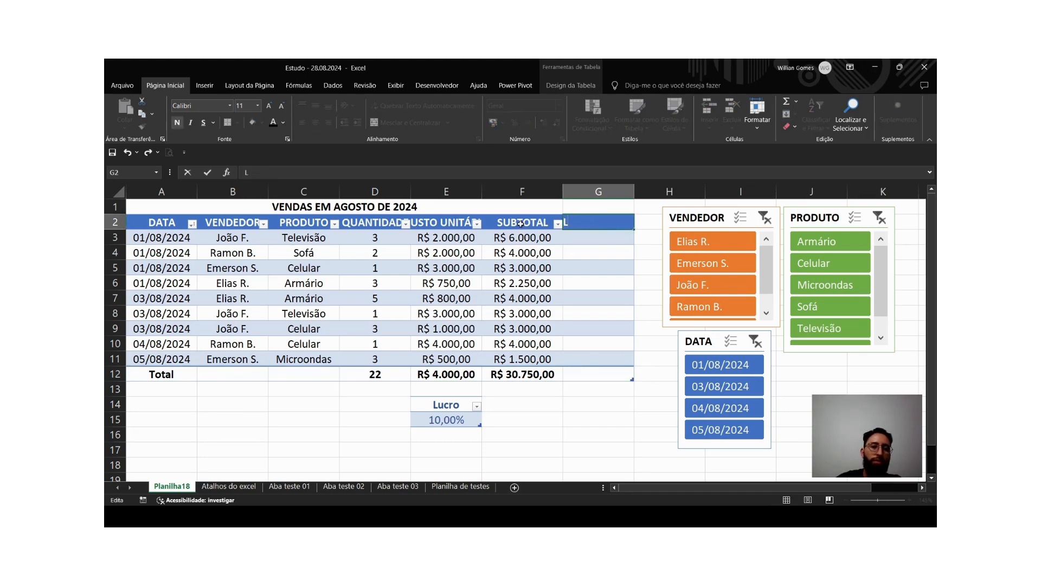
type("UCRO")
key("Return")
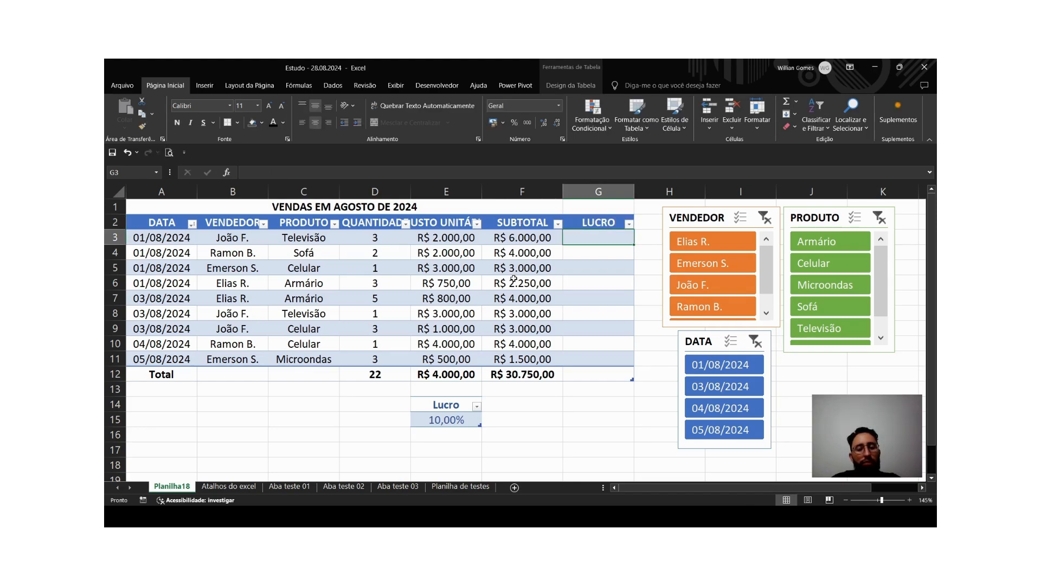
type("=")
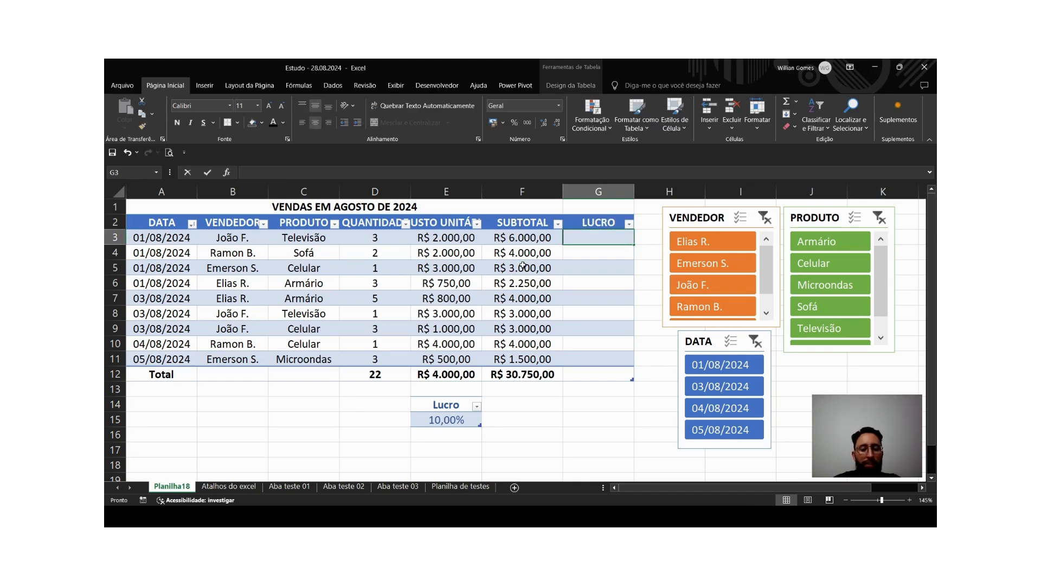
key("Left")
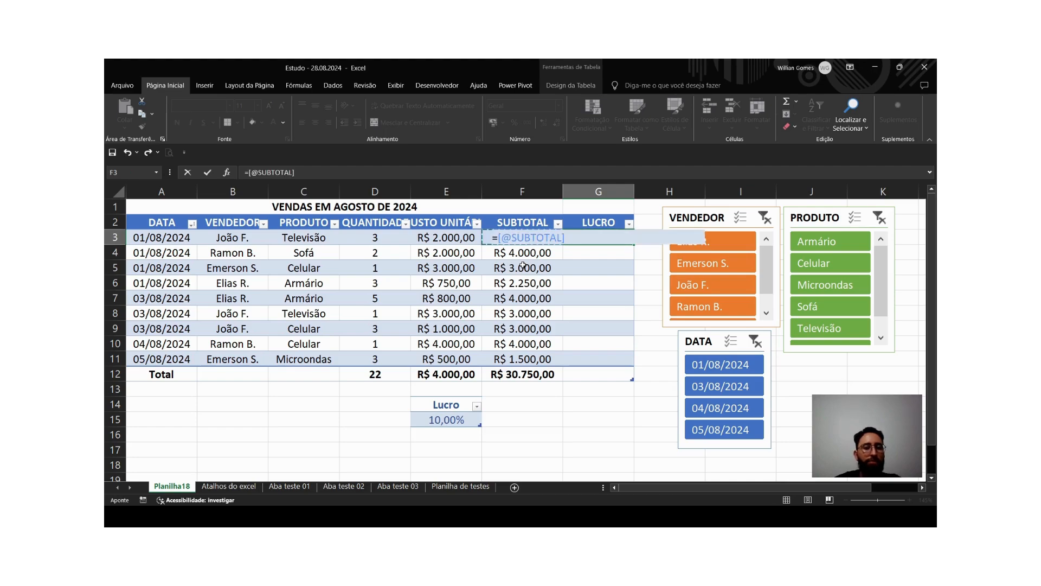
key("Escape")
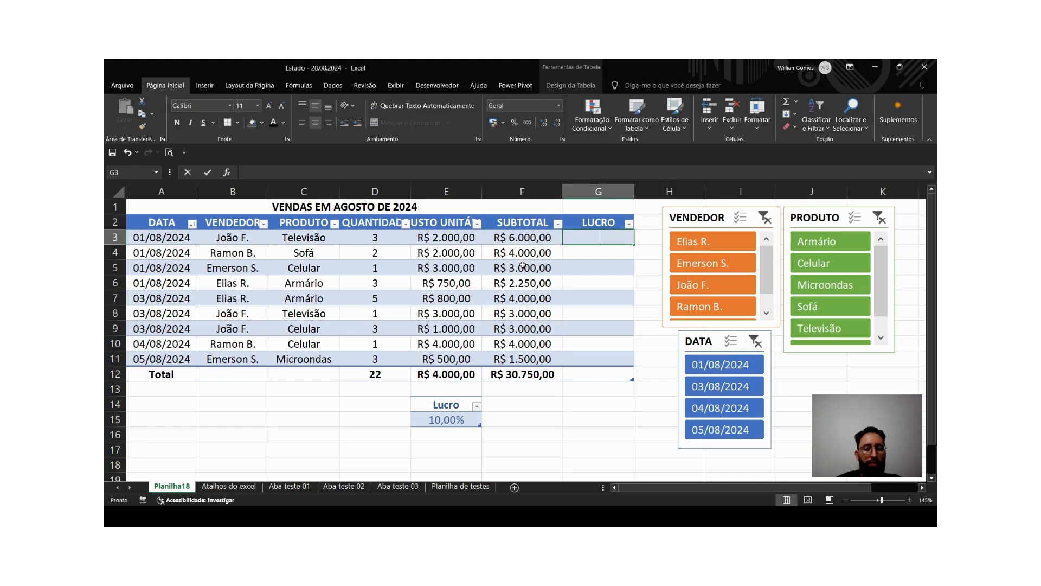
type("=")
key("Left")
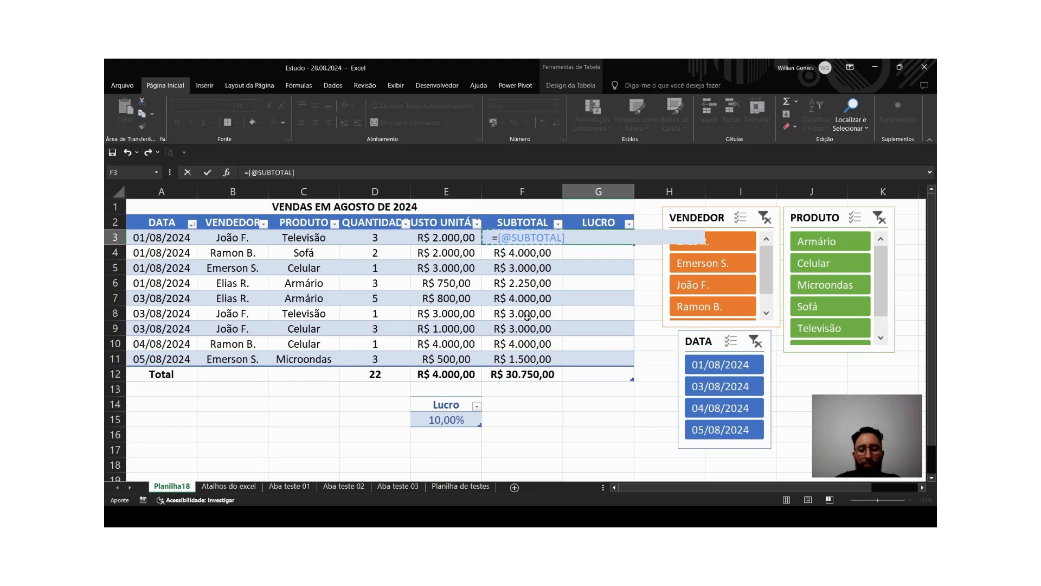
type("*")
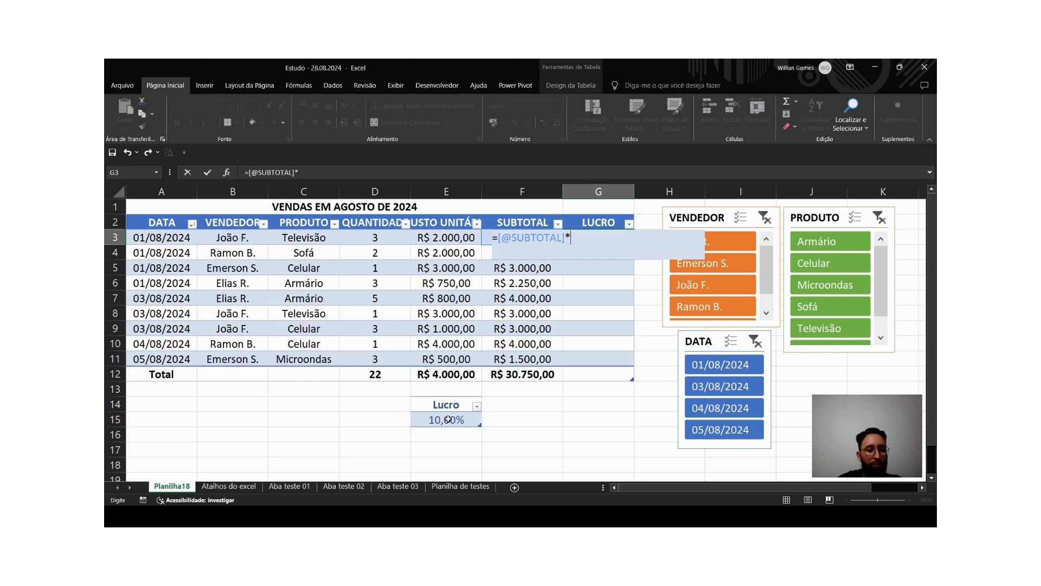
type("lUCR")
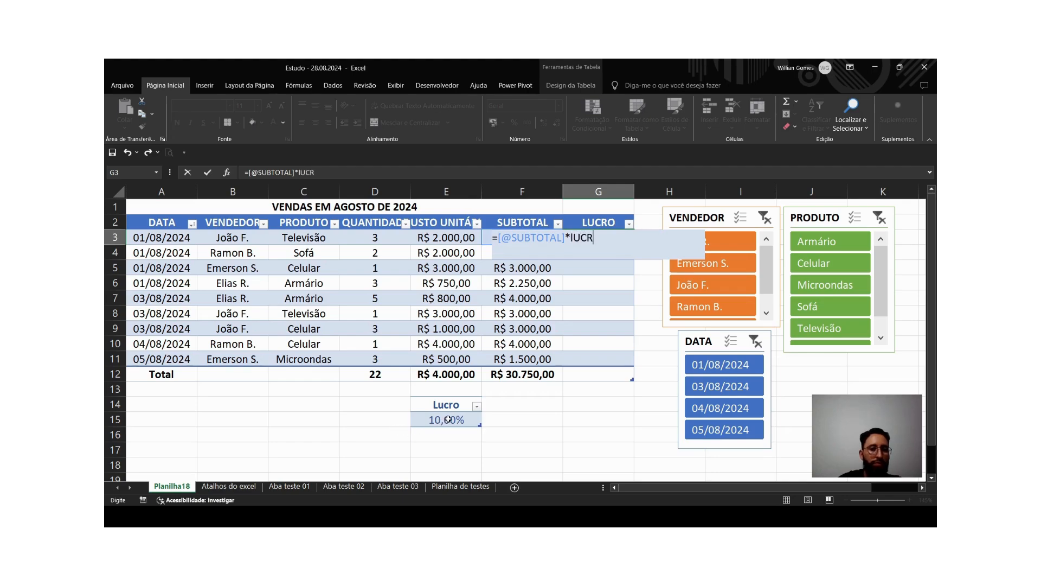
key("Tab")
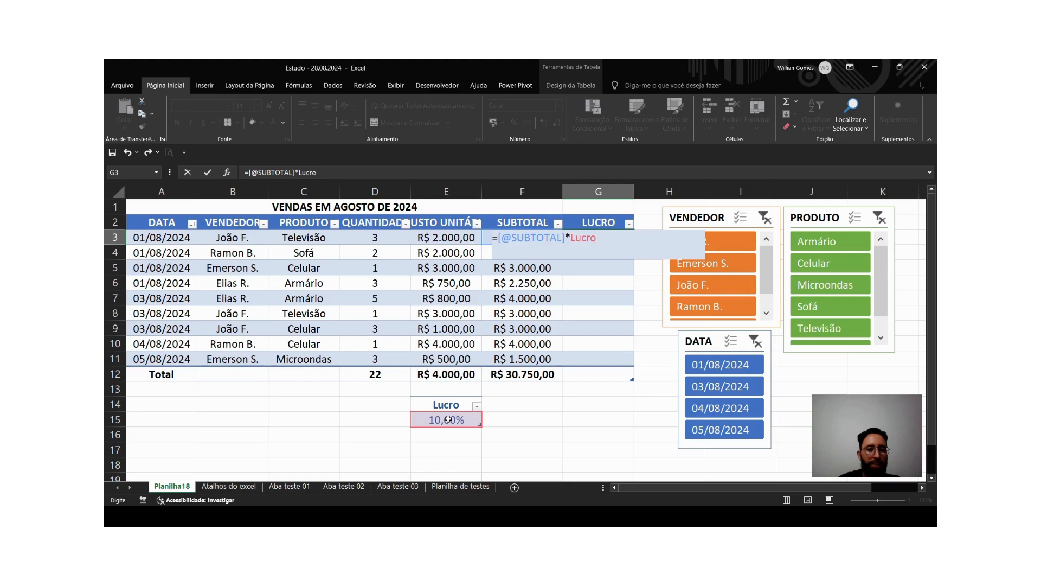
key("Return")
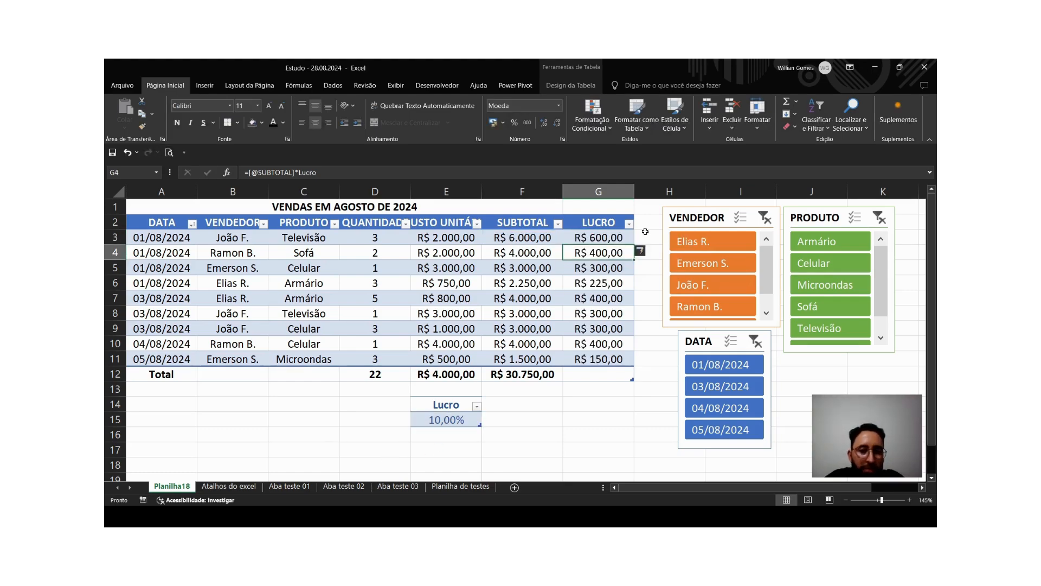
left_click(587, 236)
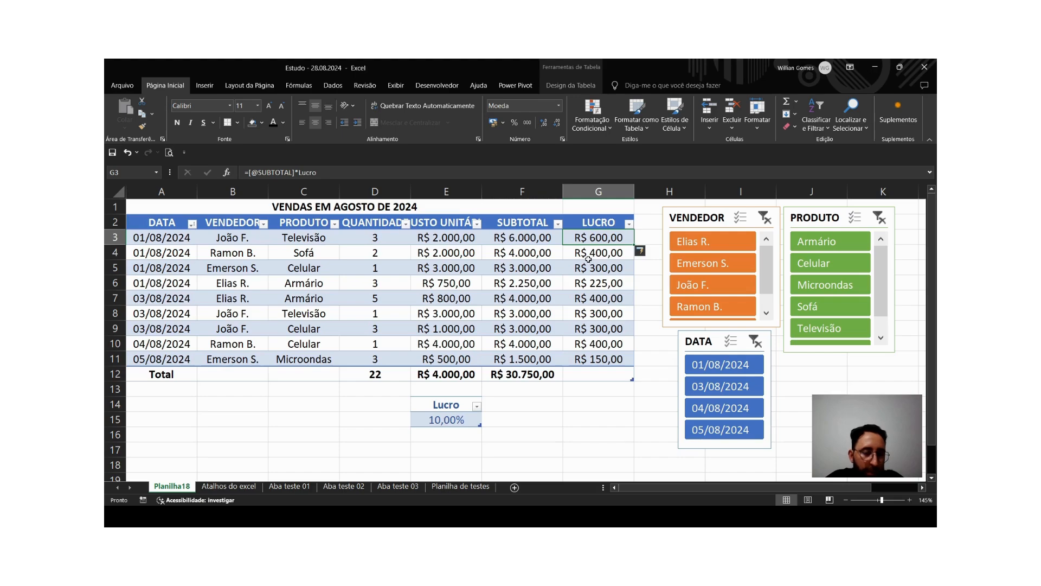
double_click(593, 235)
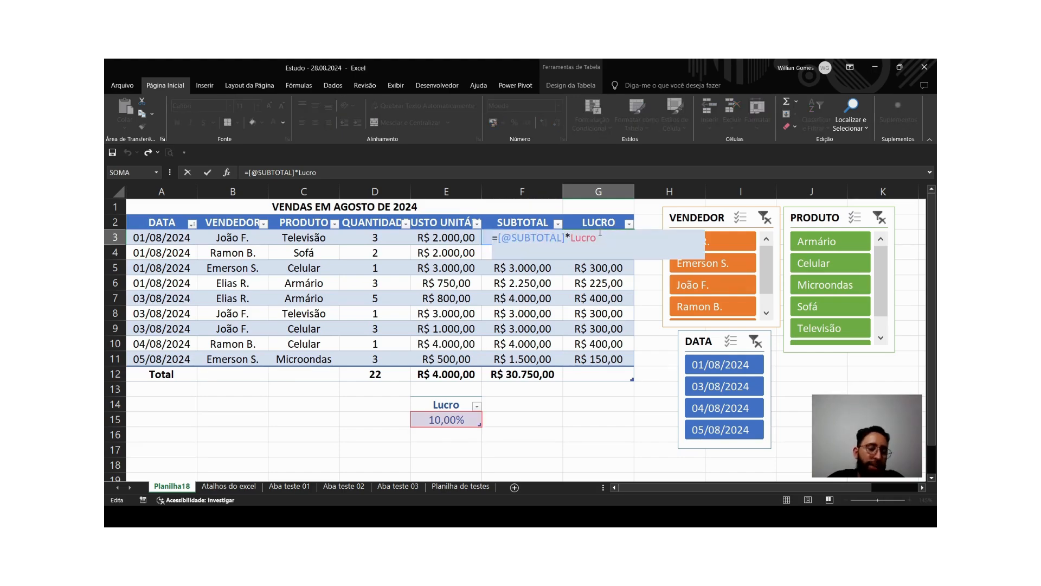
key("Return")
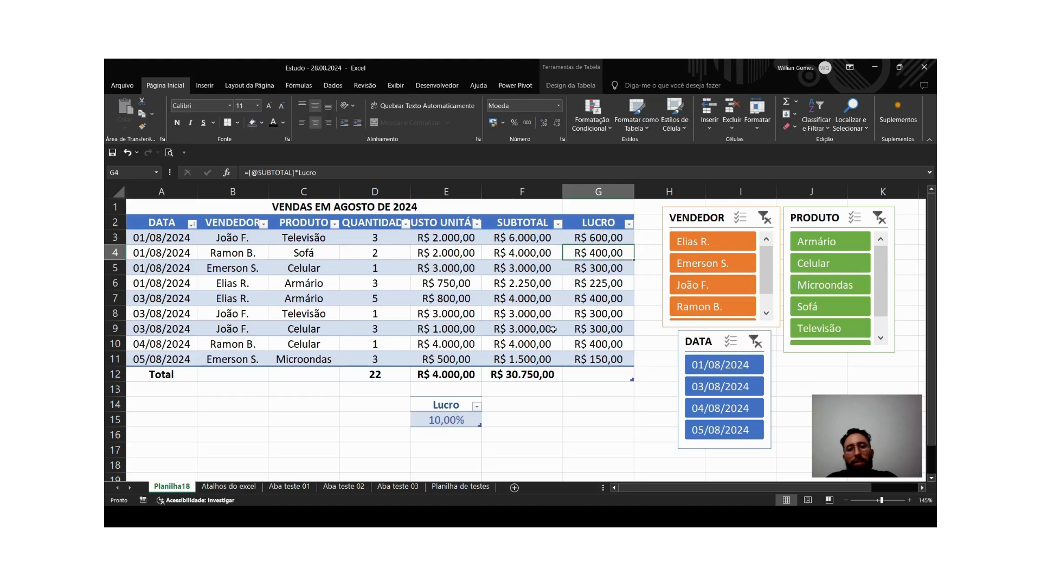
Set the Lucro percentage in E15 to 15% and check the LUCRO column values.
left_click(434, 419)
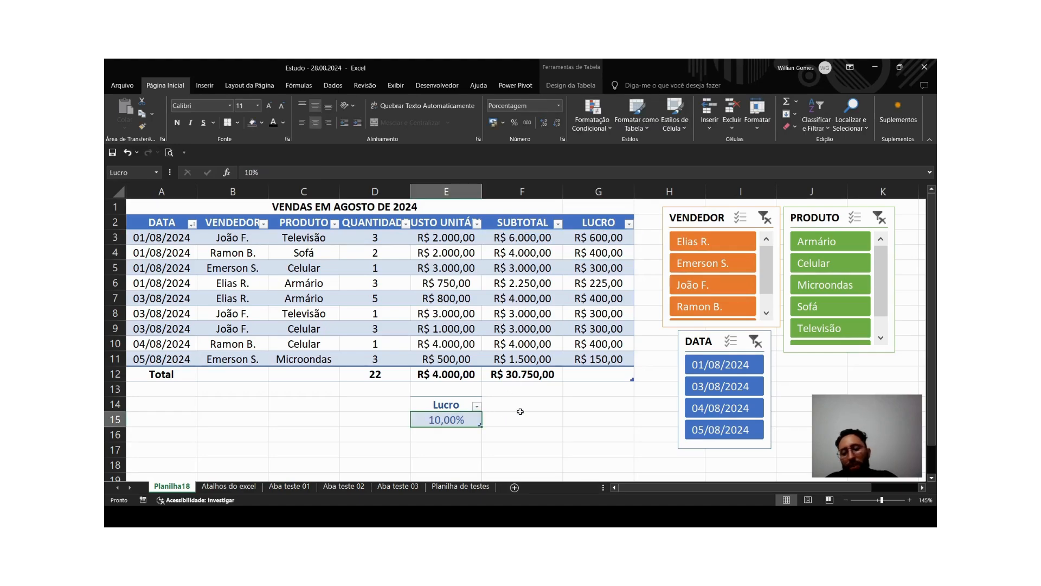
type("15")
key("Return")
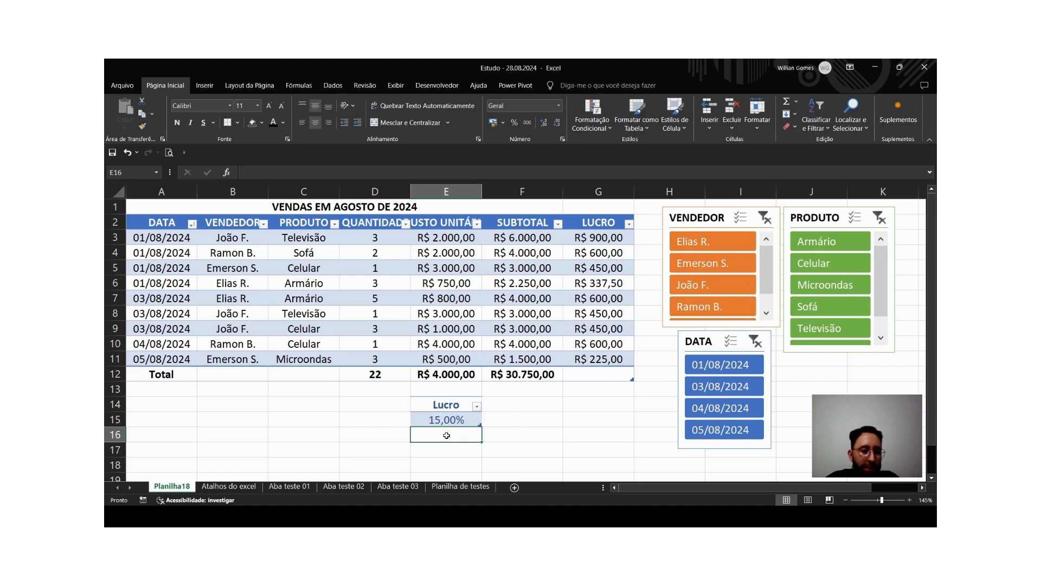
left_click(612, 237)
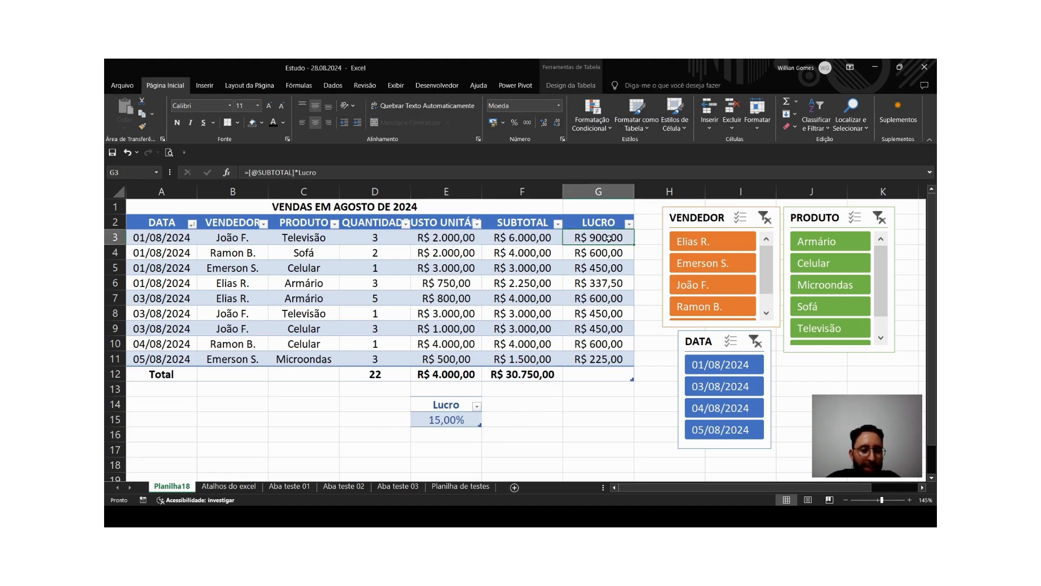
left_click_drag(591, 239, 604, 346)
left_click(586, 235)
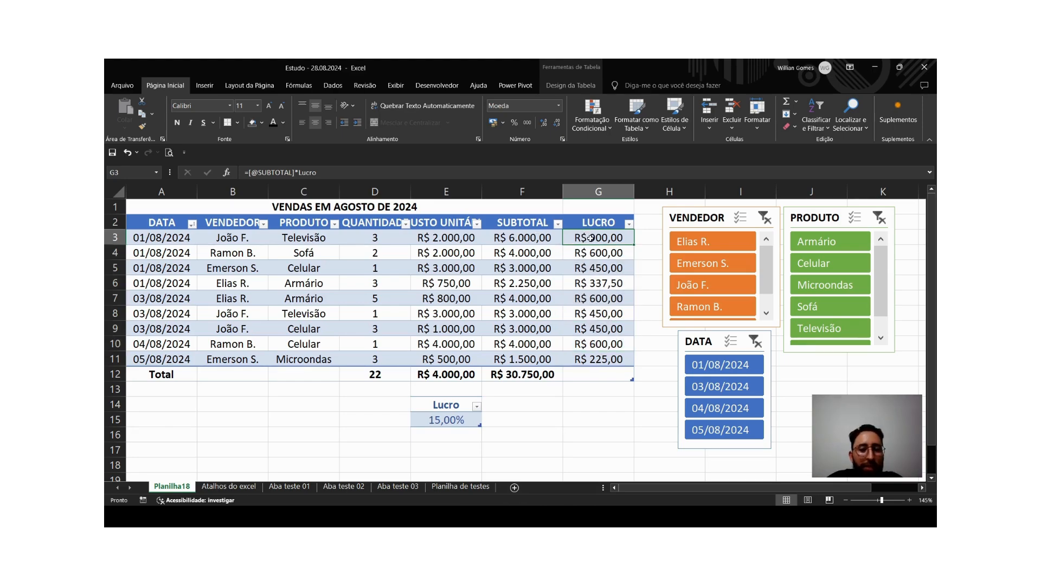
Set the Lucro percentage in E15 to 25%.
left_click(443, 420)
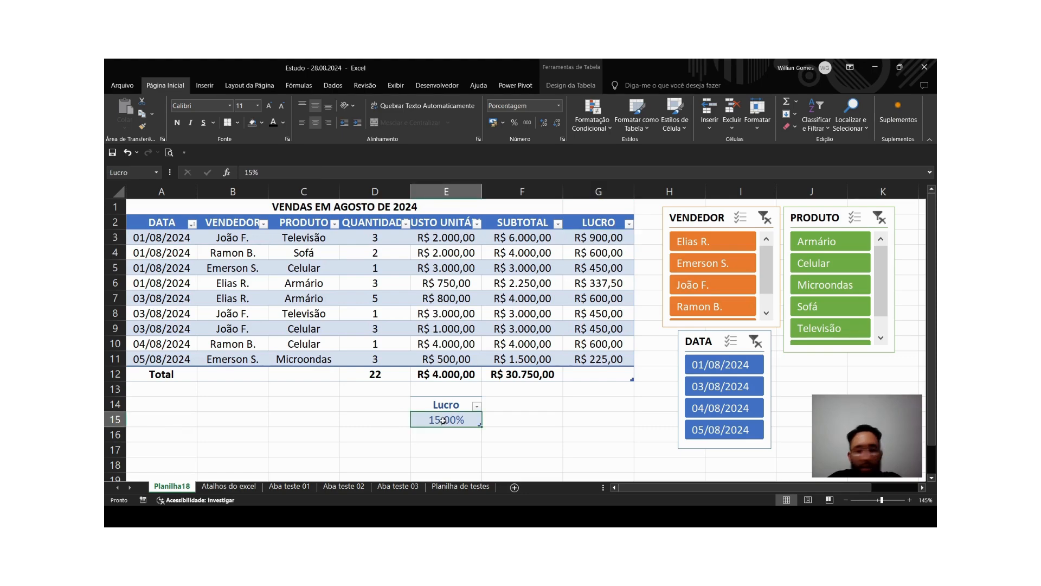
type("25")
key("Return")
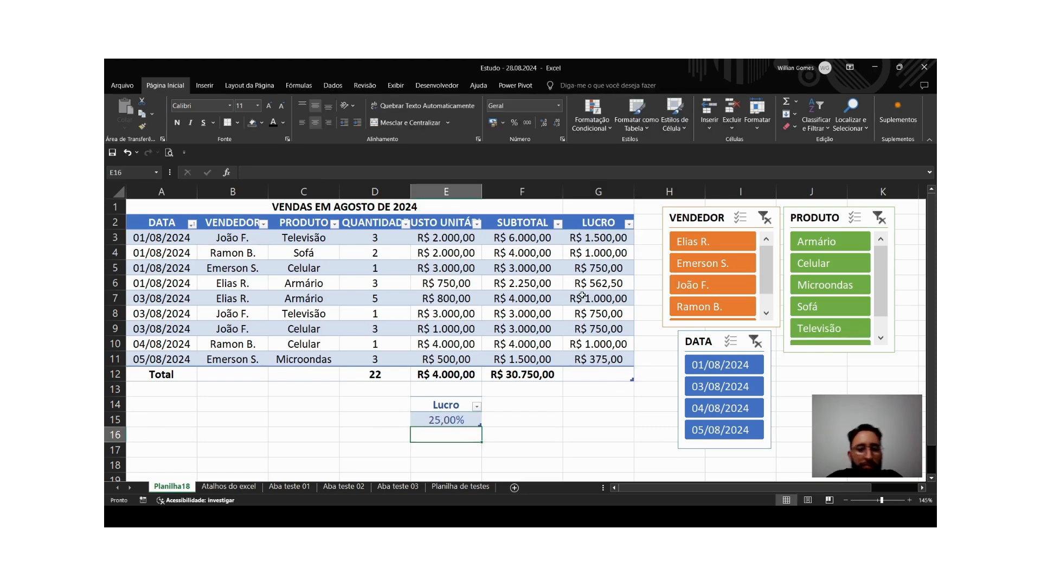
Set the Lucro percentage in E15 to 10%.
left_click(439, 421)
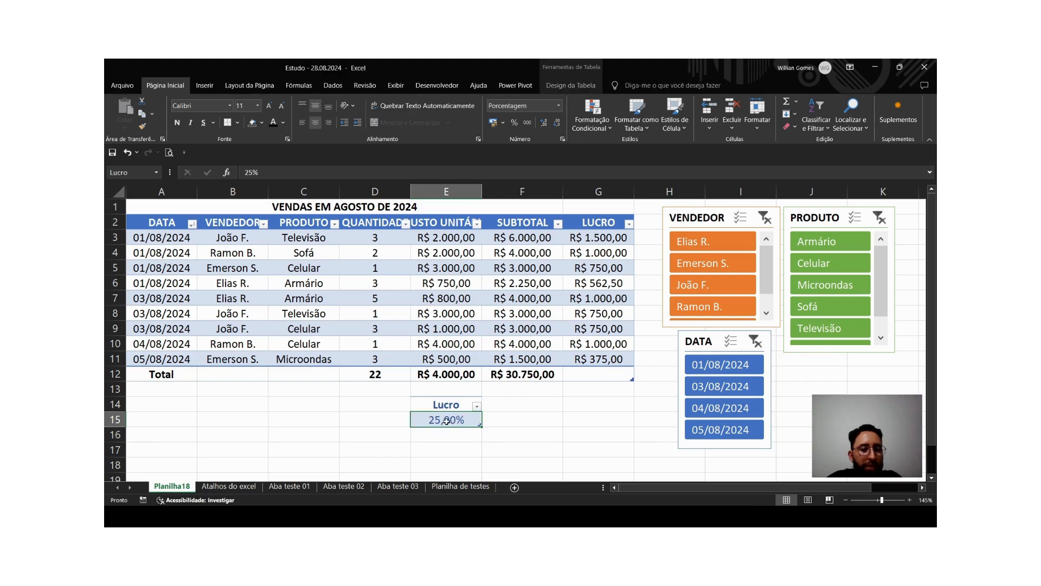
type("10")
key("Return")
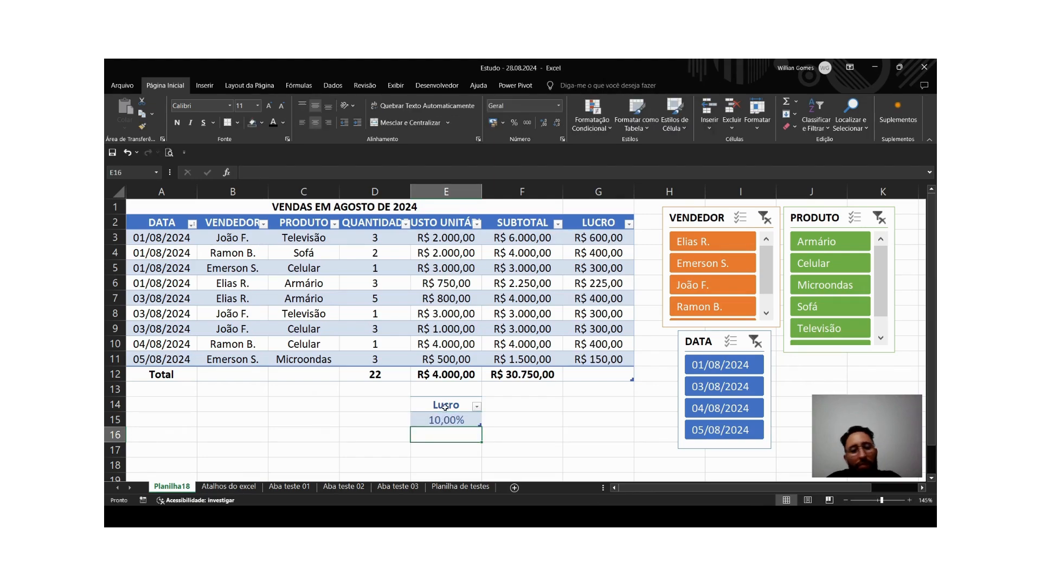
Add an automatic sum of the LUCRO column in the total row at G12.
left_click(593, 373)
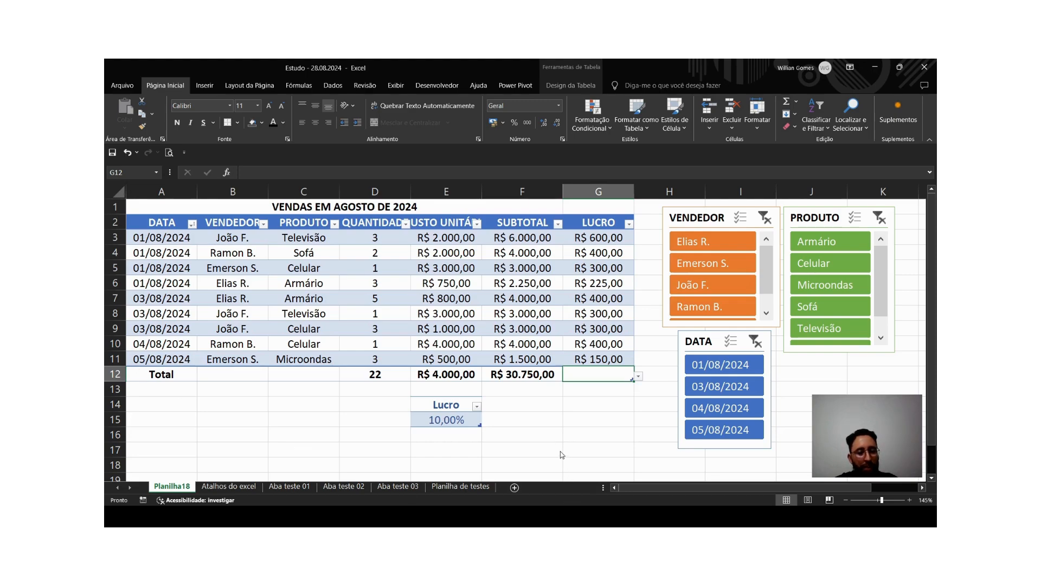
key("alt+=")
left_click(564, 416)
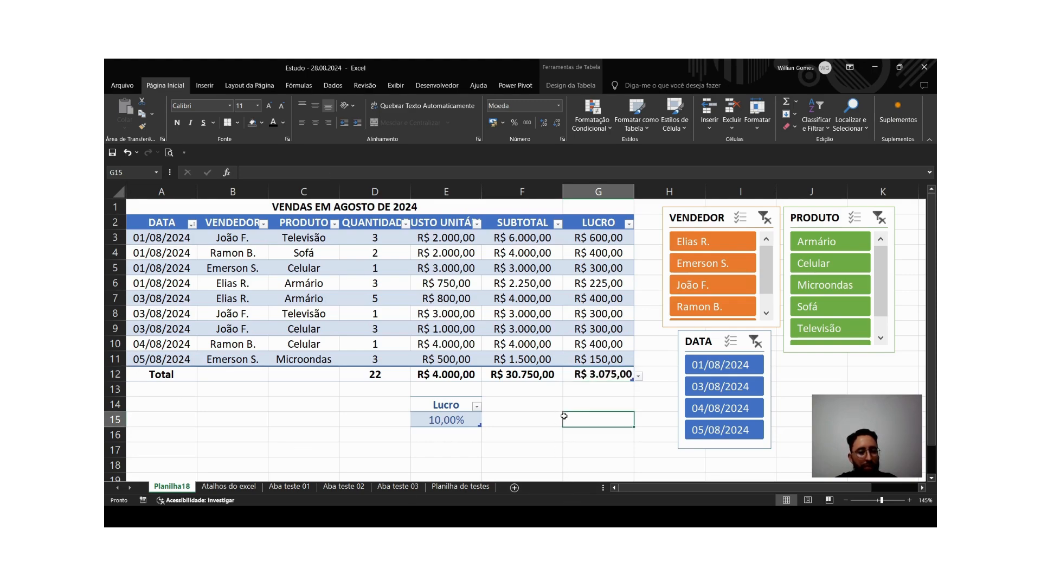
left_click(437, 421)
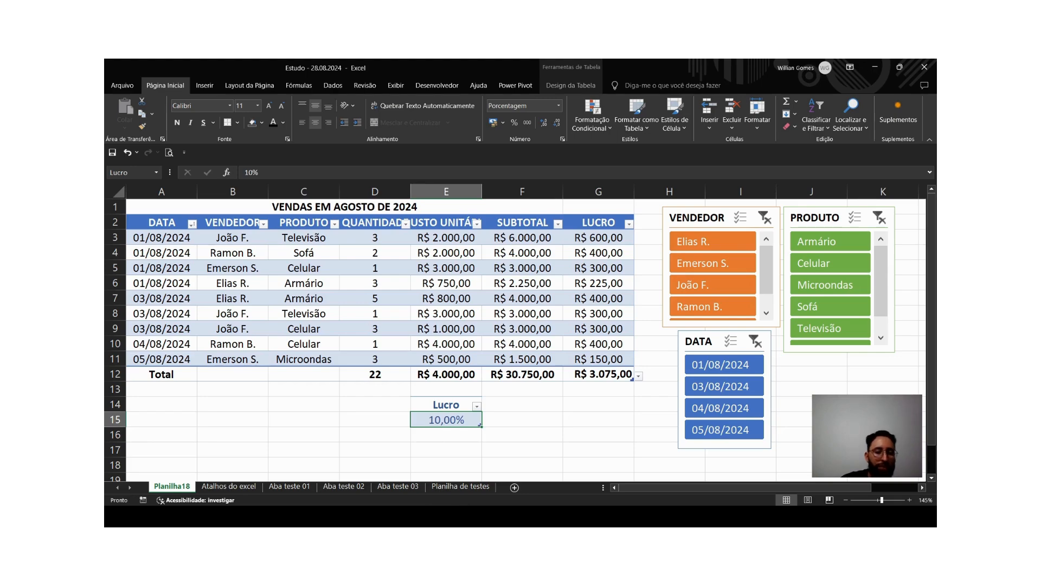
left_click(291, 421)
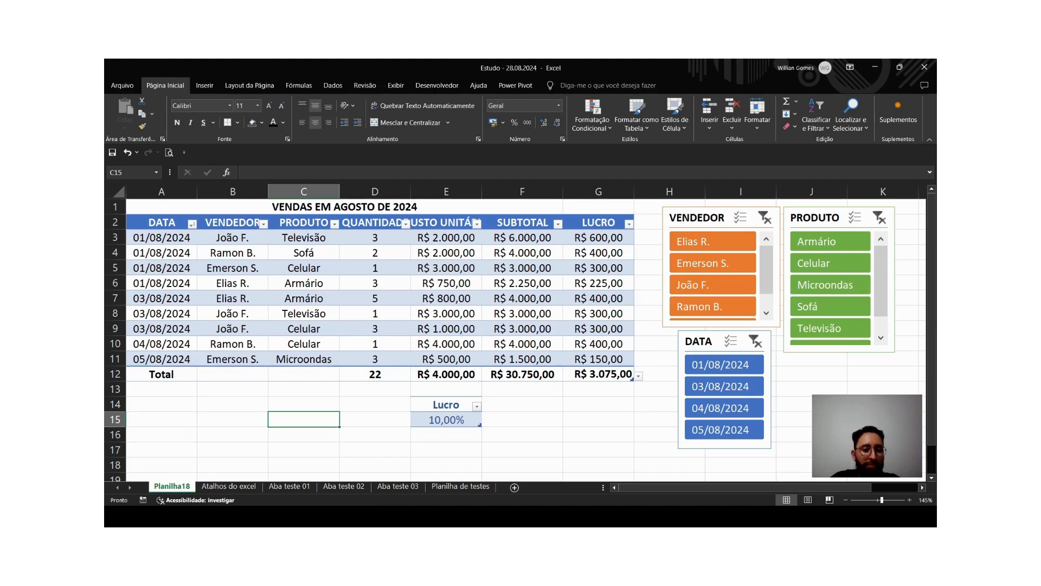
left_click(440, 376)
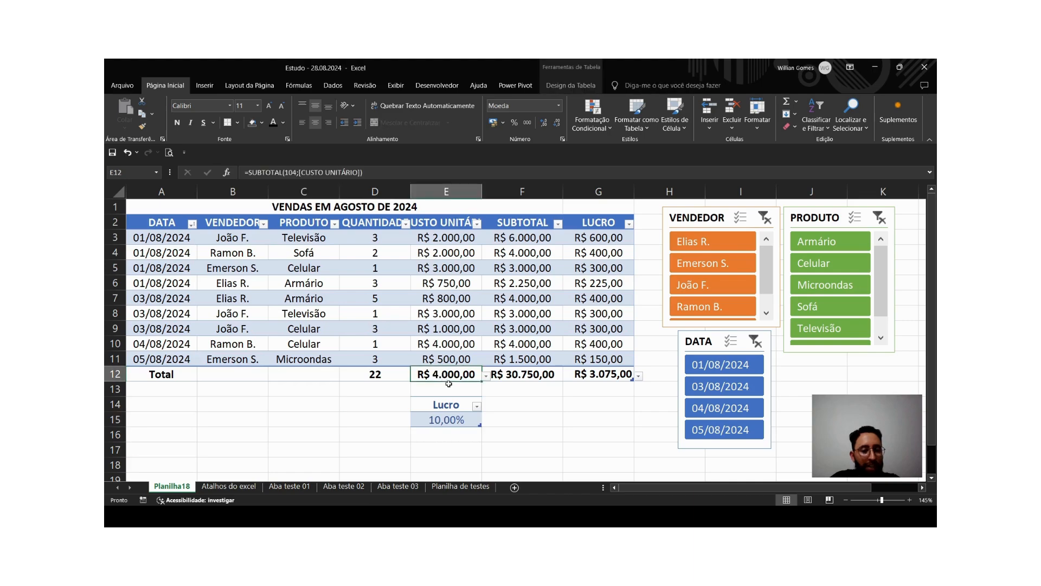
left_click(597, 404)
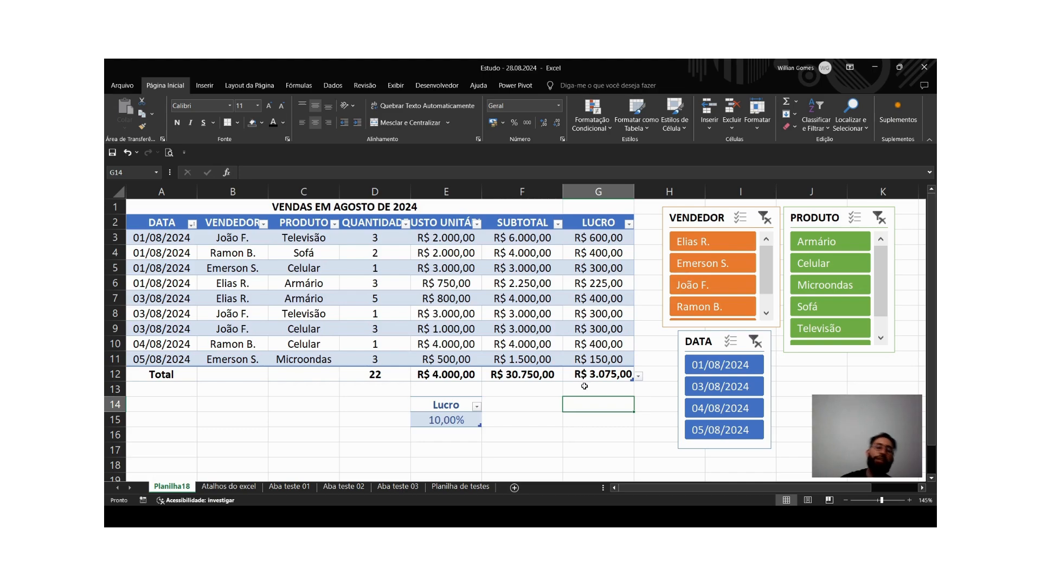
Set the Lucro percentage in E15 to 15% again.
left_click(435, 421)
type("15")
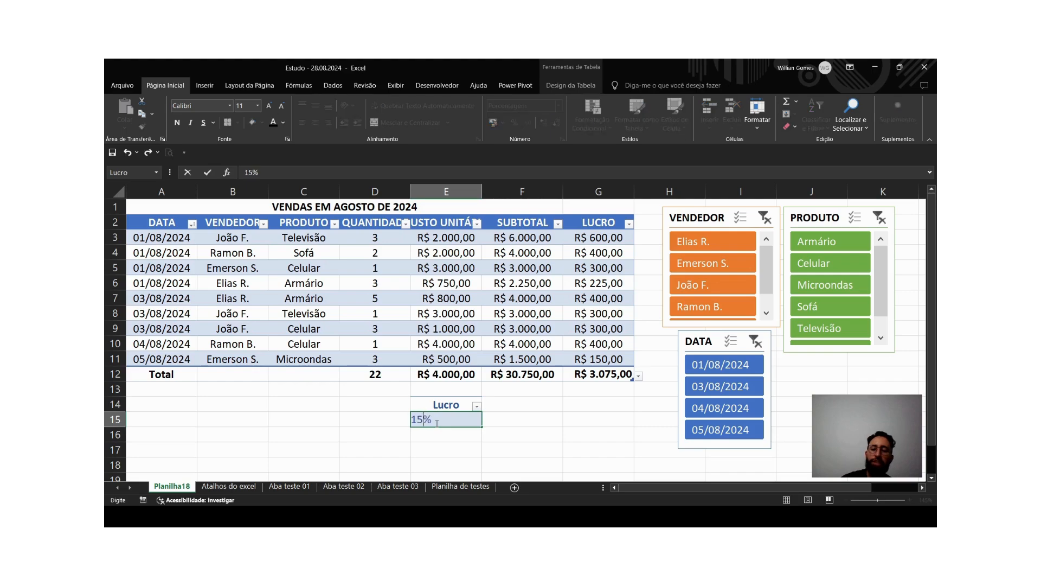
key("Return")
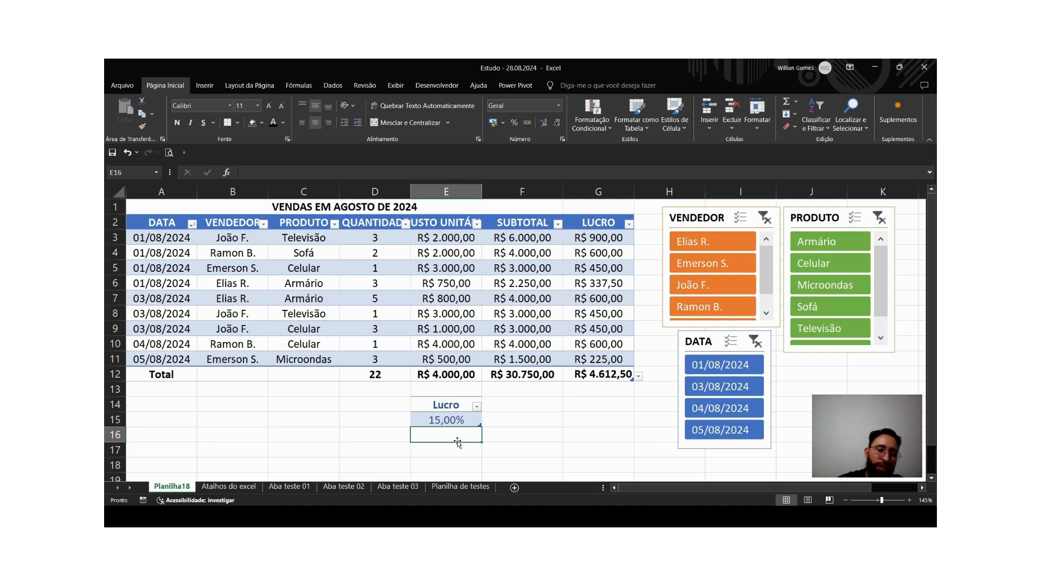
Set the Lucro percentage in E15 to 20%.
key("Up")
type("20")
key("Return")
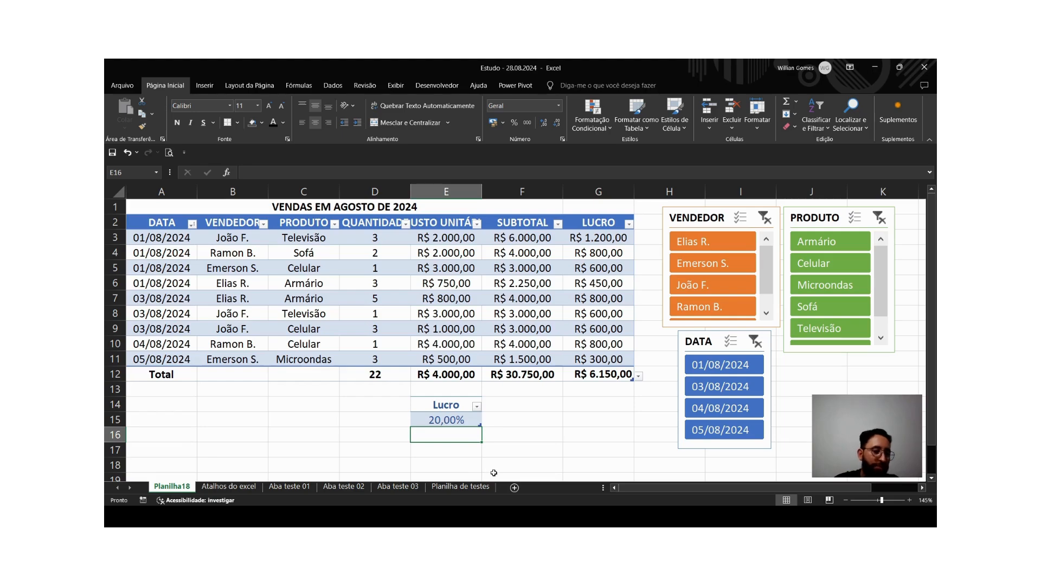
Inspect the LUCRO formula in cell G9 and leave it as it is.
key("Up")
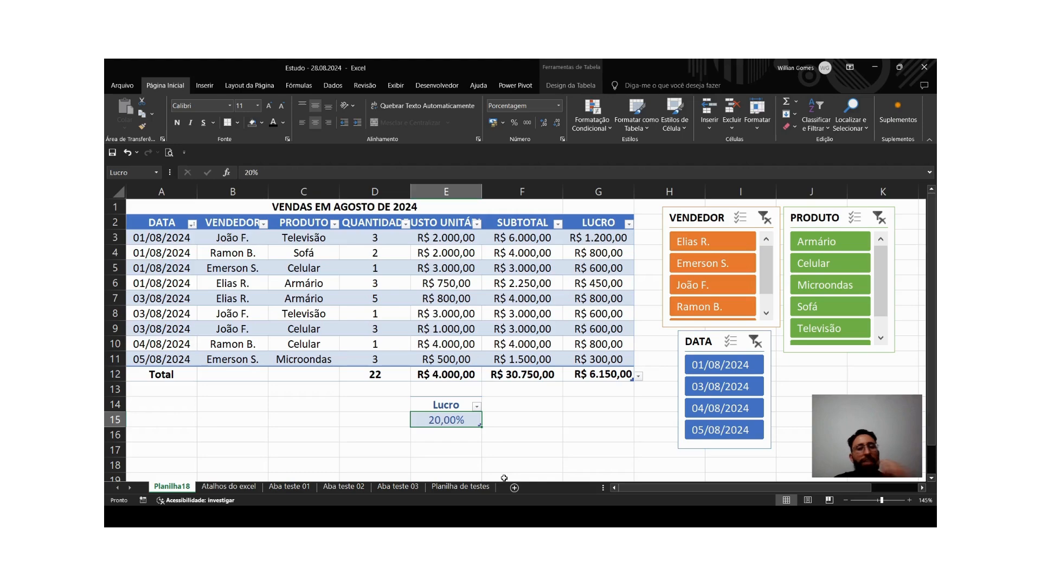
key("Up")
key("Up")
key("Right")
key("Right")
key("Up")
key("Up")
key("Up")
key("Up")
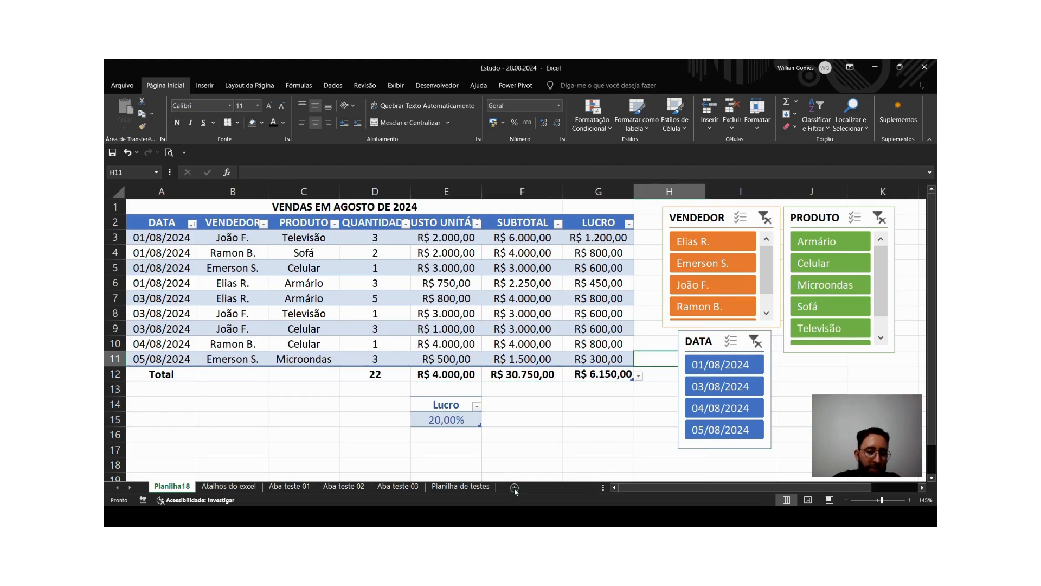
key("F2")
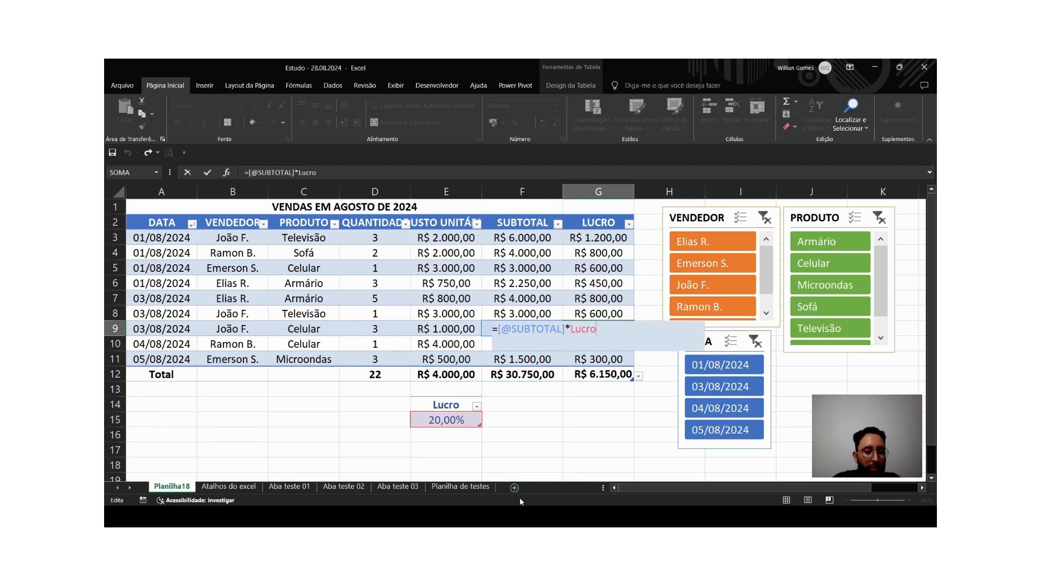
key("Return")
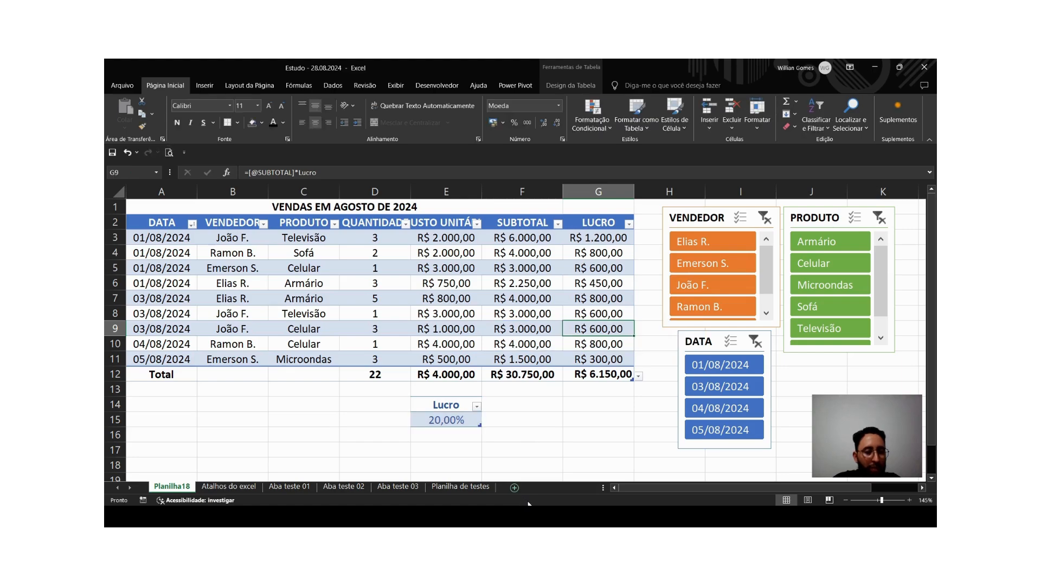
Examine the LUCRO formula in cell G7, highlighting its reference to the name Lucro.
key("Down")
key("Down")
key("Down")
key("Down")
key("Down")
key("Left")
key("Left")
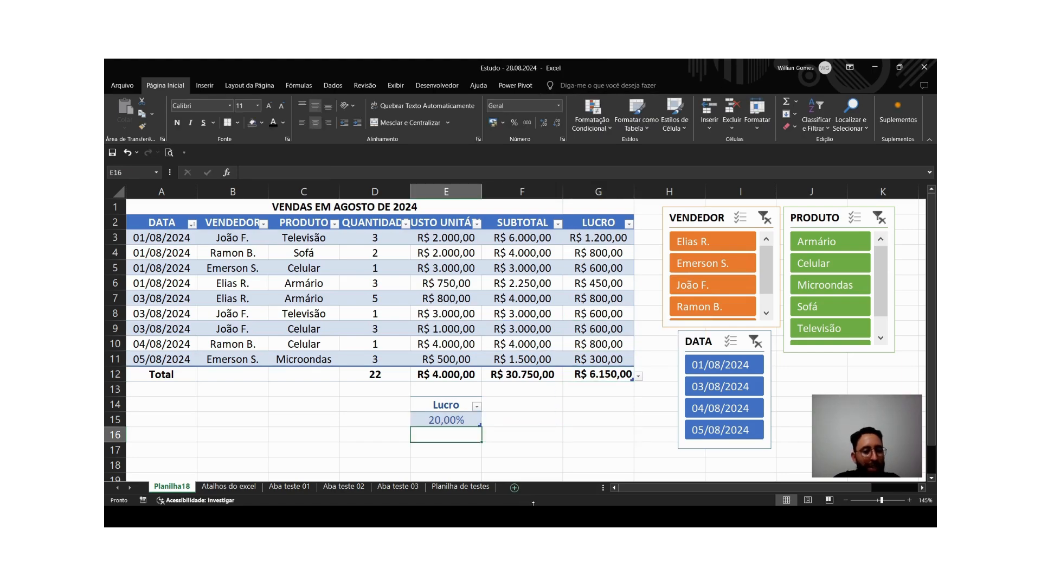
key("Right")
key("Right")
key("Right")
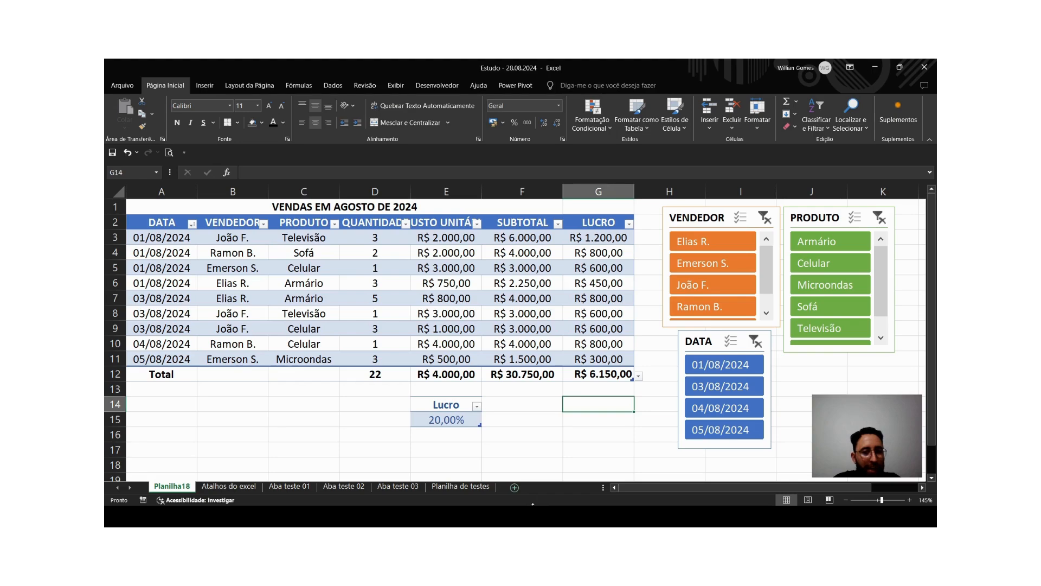
key("Up")
key("Up")
key("Up")
key("Up")
key("Up")
key("Up")
key("Up")
key("Left")
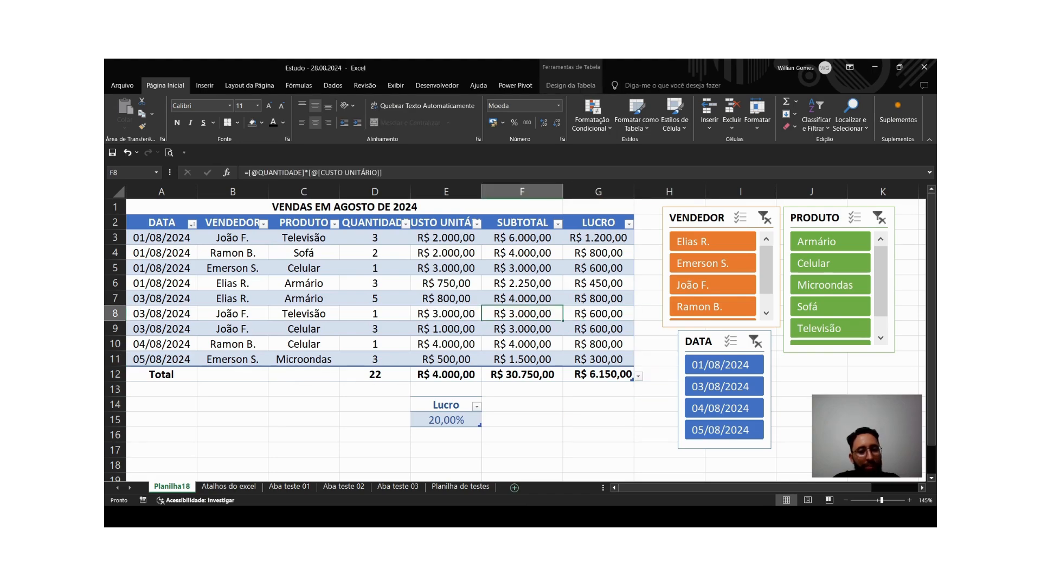
key("Up")
key("F2")
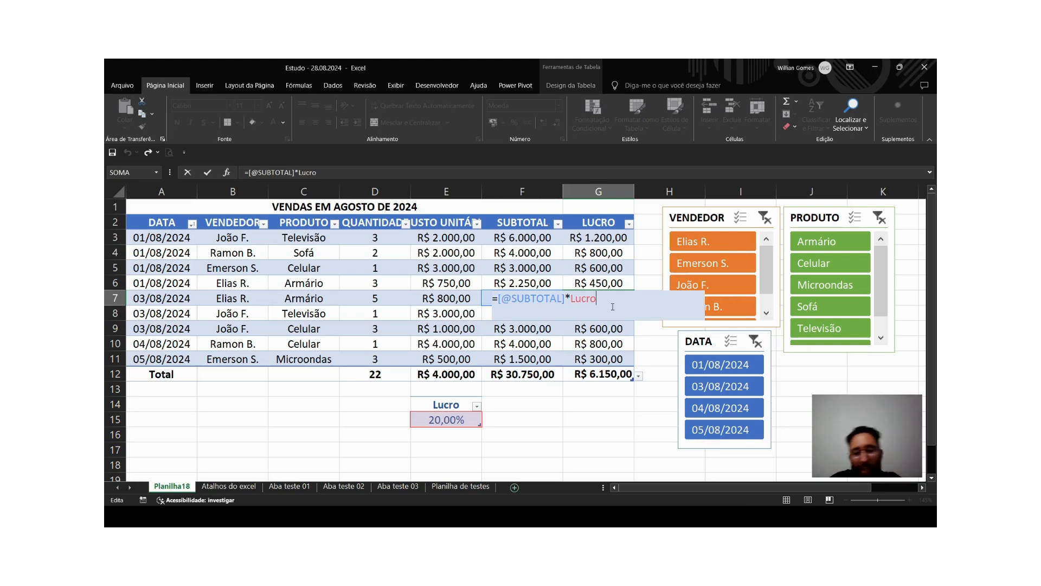
left_click(583, 300)
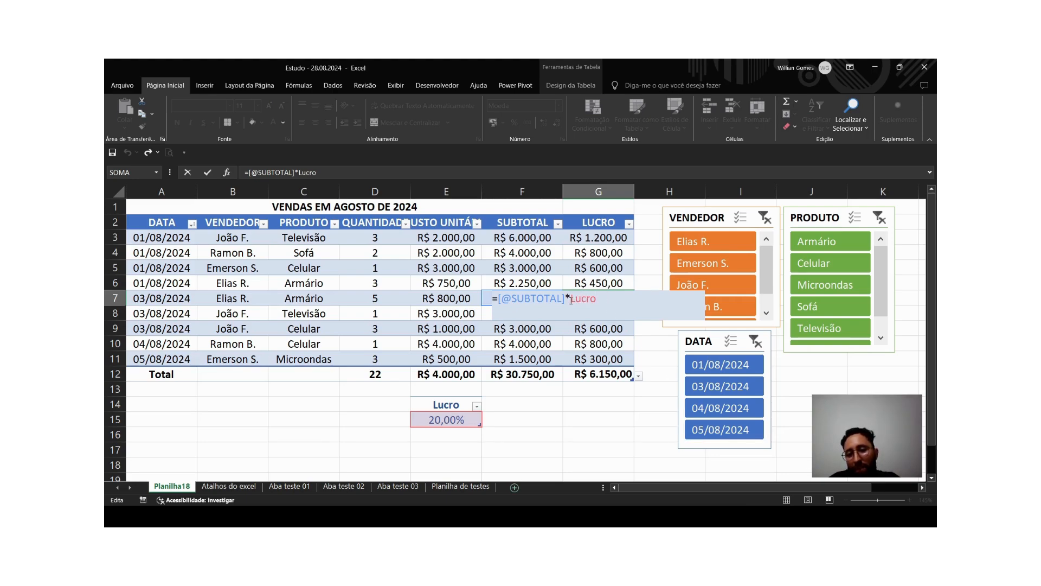
left_click_drag(571, 300, 604, 301)
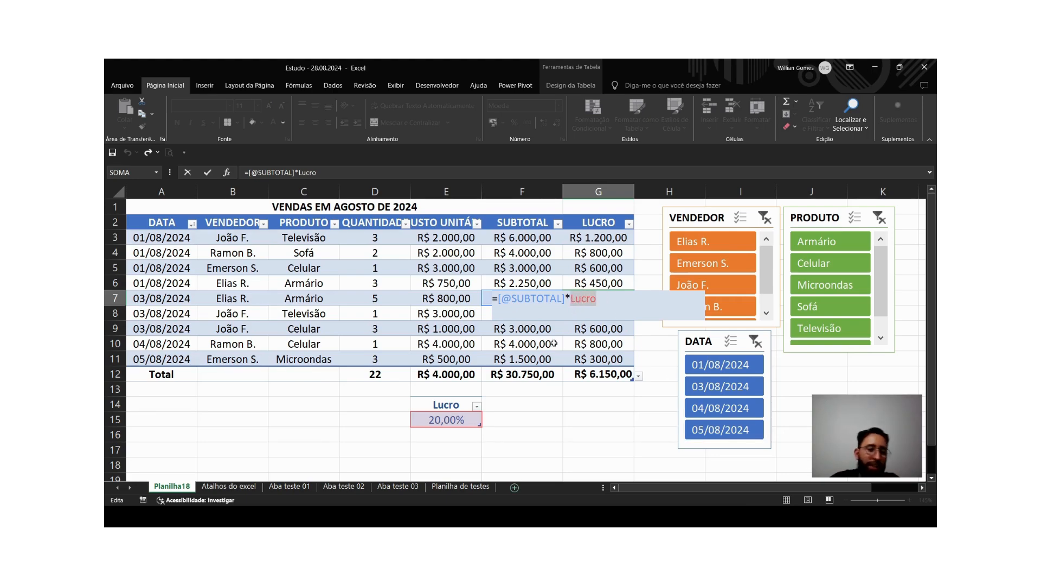
key("Return")
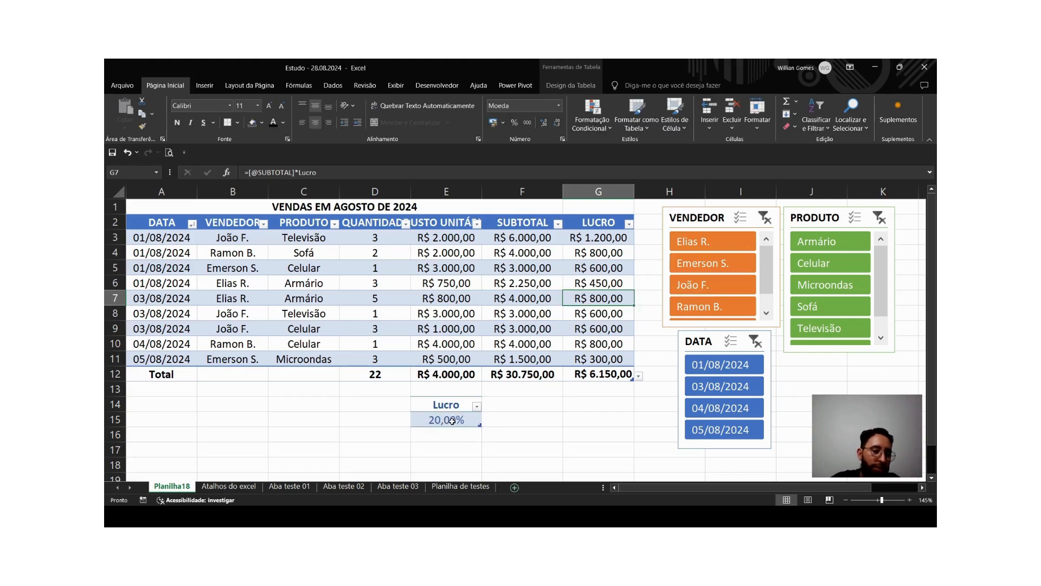
Set the Lucro percentage in E15 to 5%.
left_click(457, 418)
type("5")
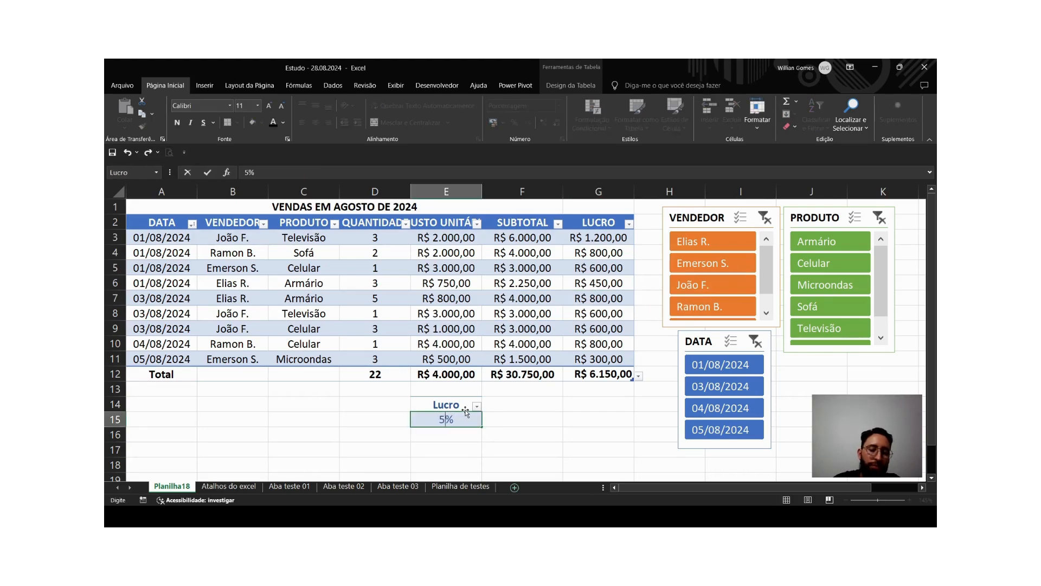
key("Return")
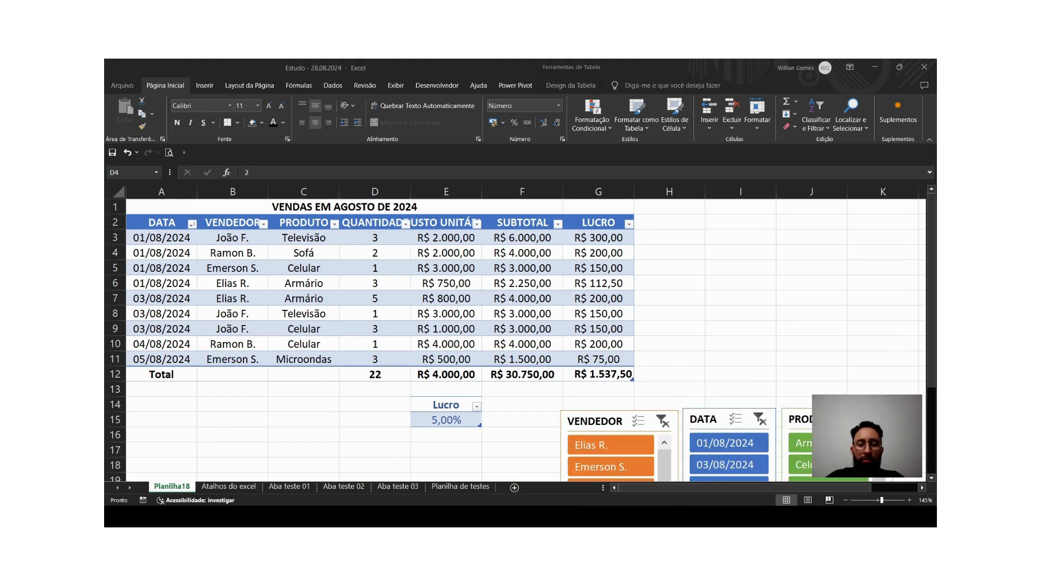
key("alt+Tab")
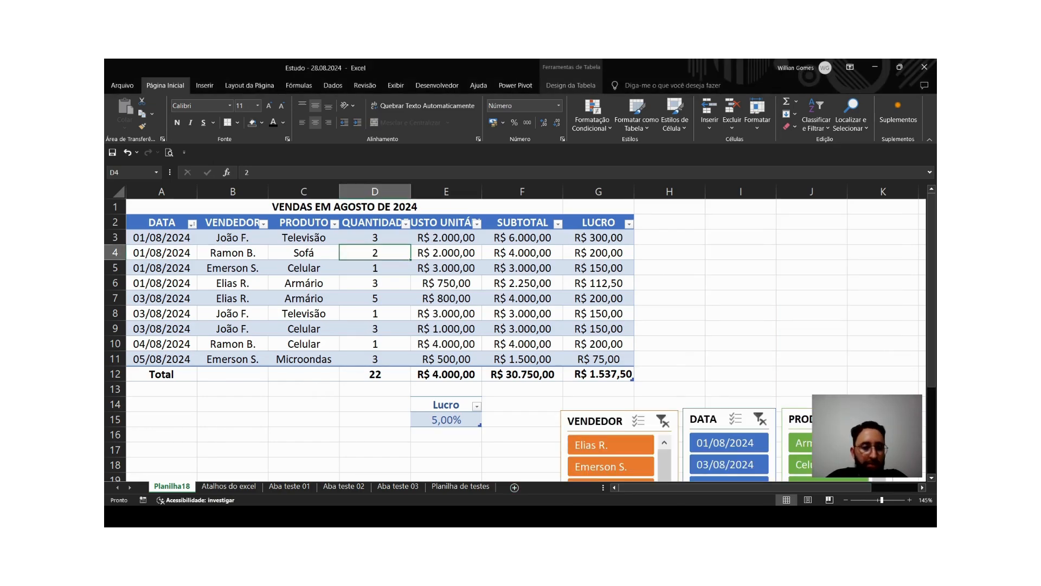
left_click(499, 317)
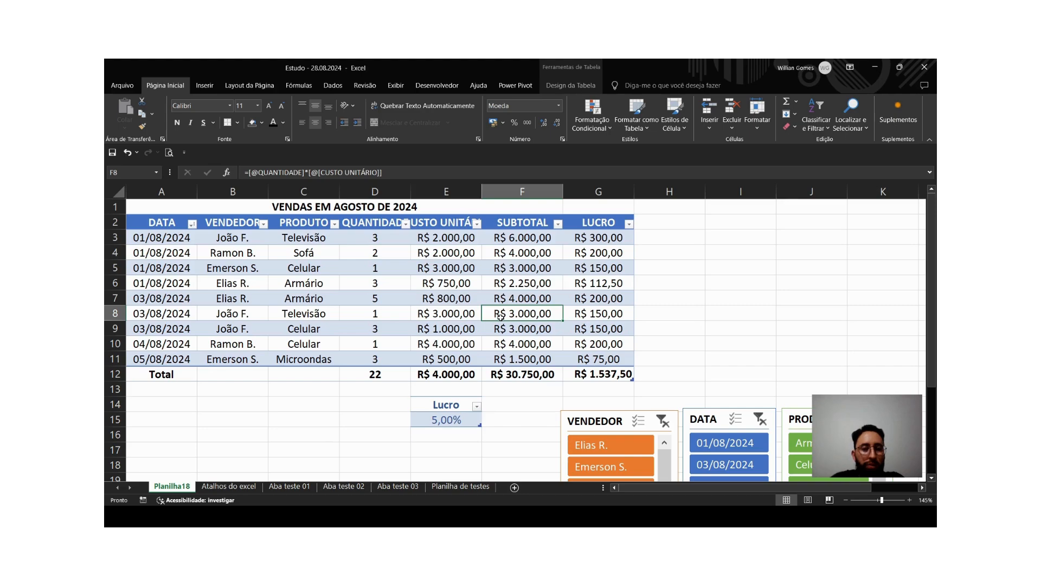
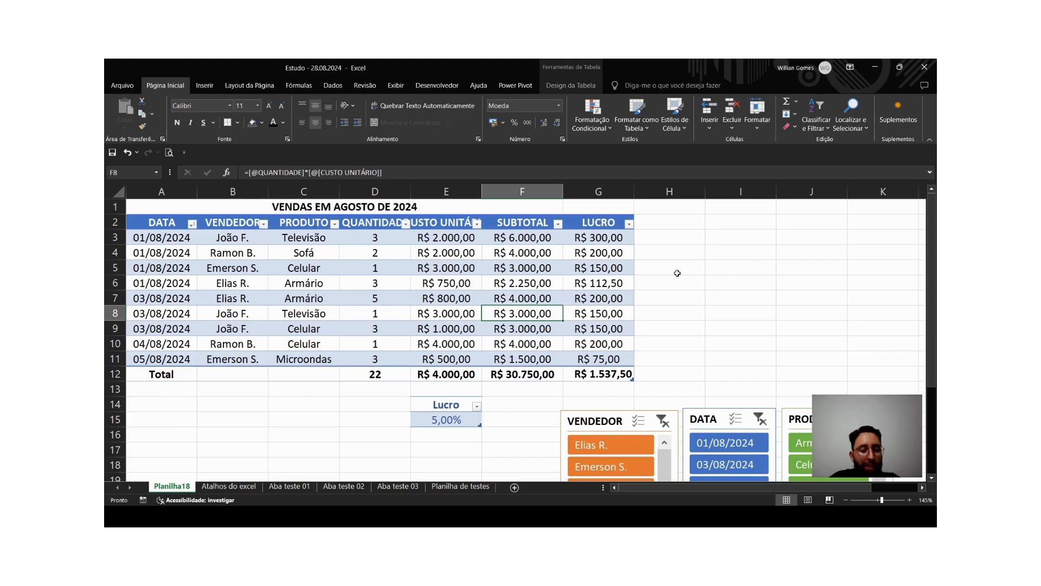
left_click(676, 273)
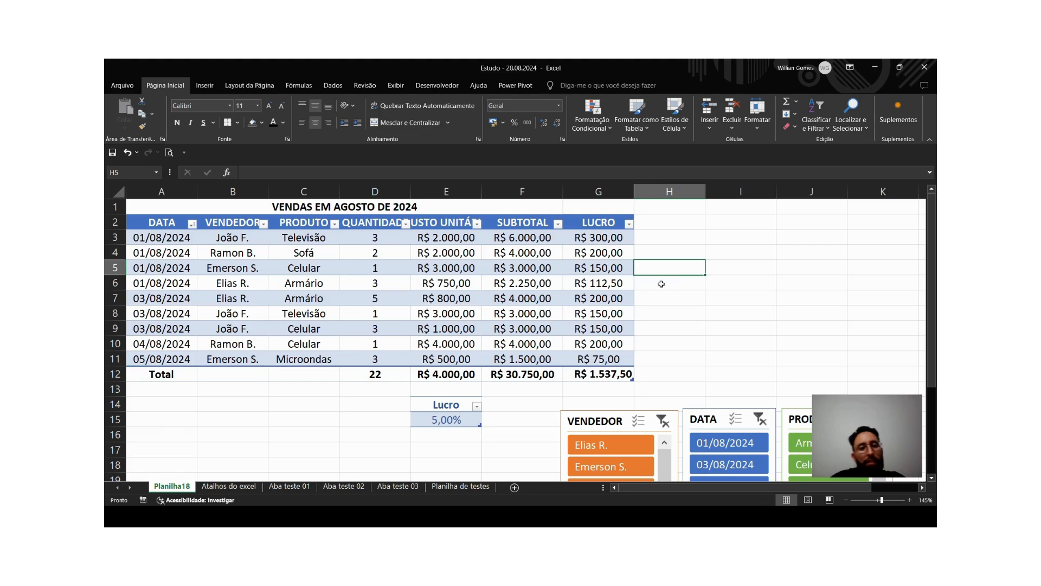
left_click(293, 256)
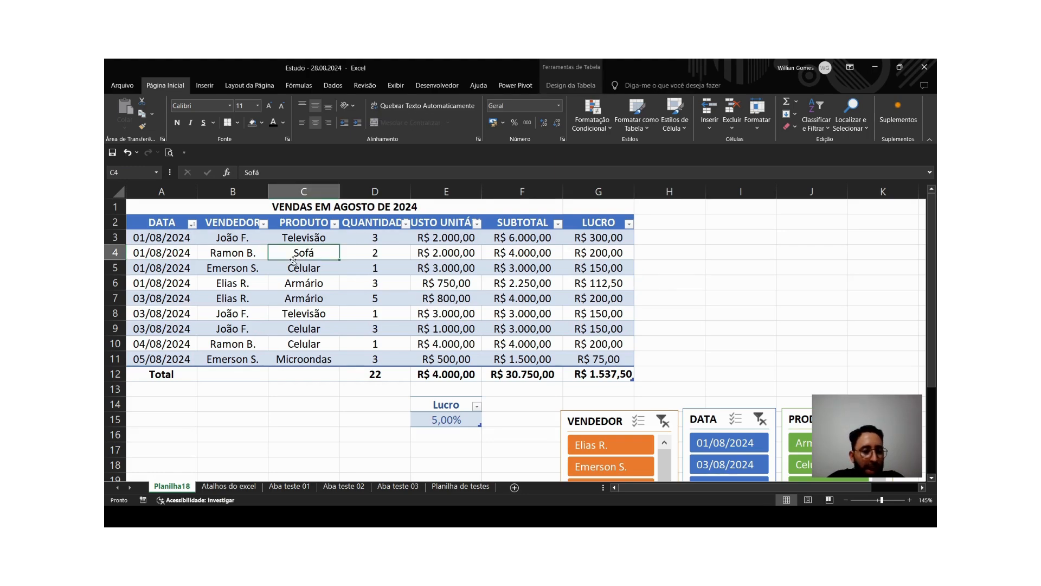
left_click(231, 253)
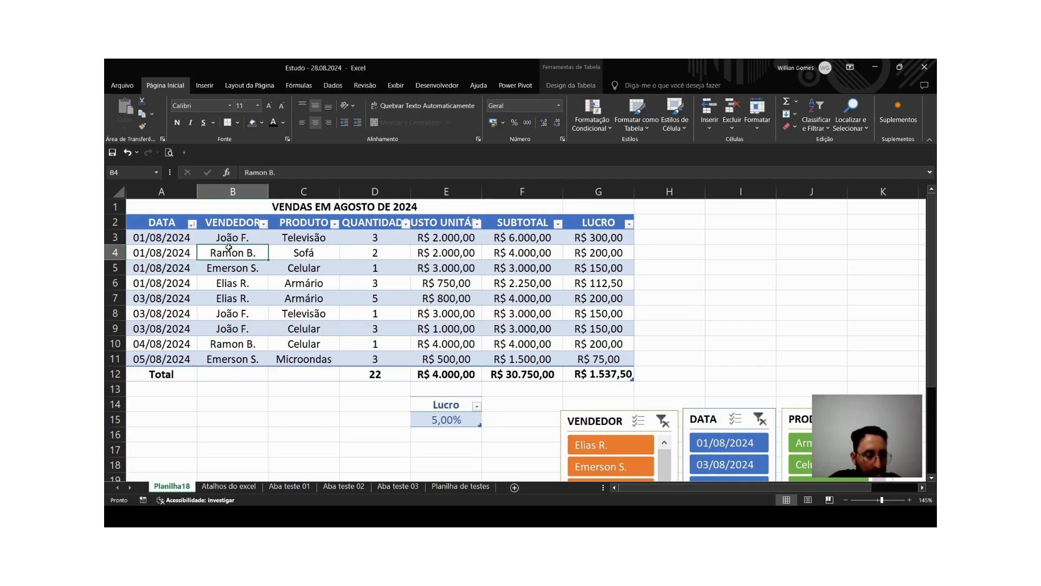
left_click(246, 240)
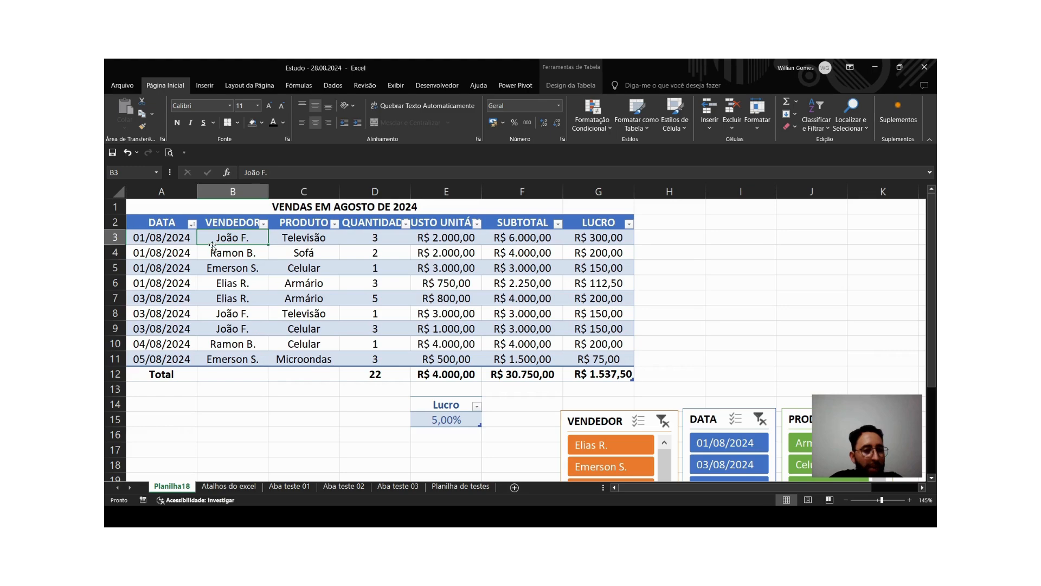
left_click(306, 235)
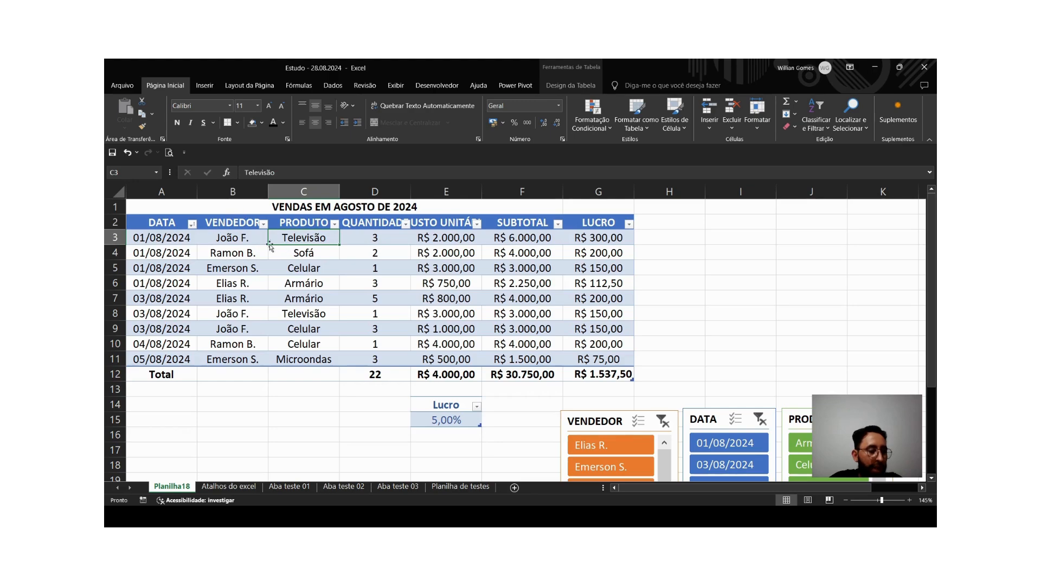
Insert a table column before VENDEDOR and name its header CIDADE.
left_click(208, 239)
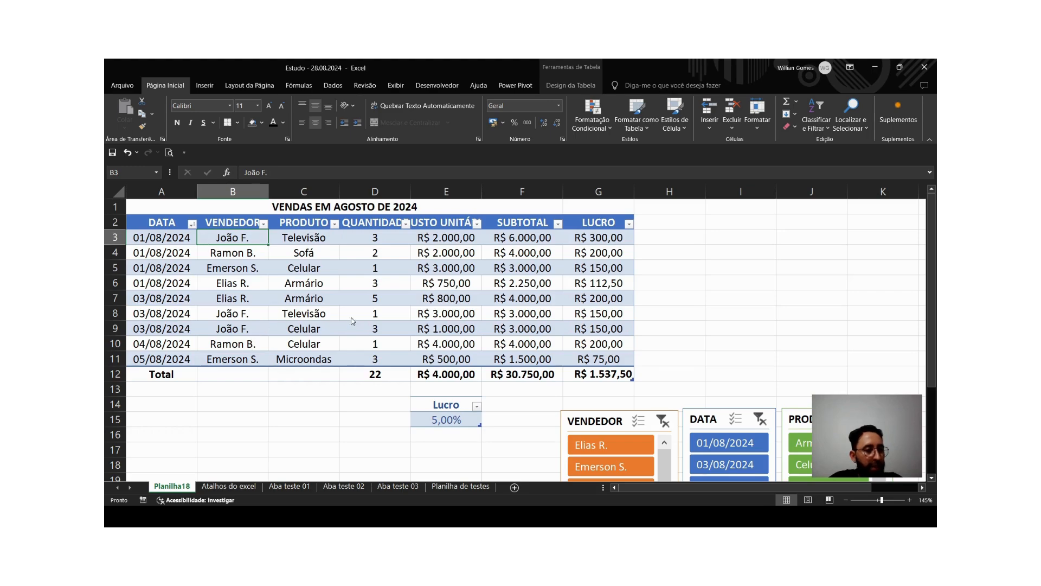
key("ctrl+plus")
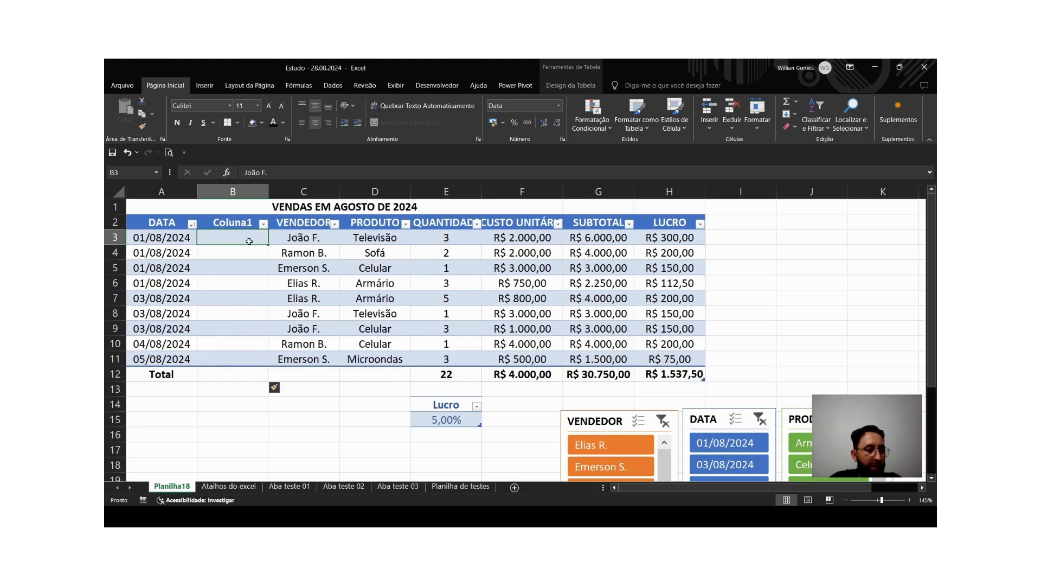
double_click(240, 224)
left_click_drag(240, 224, 137, 219)
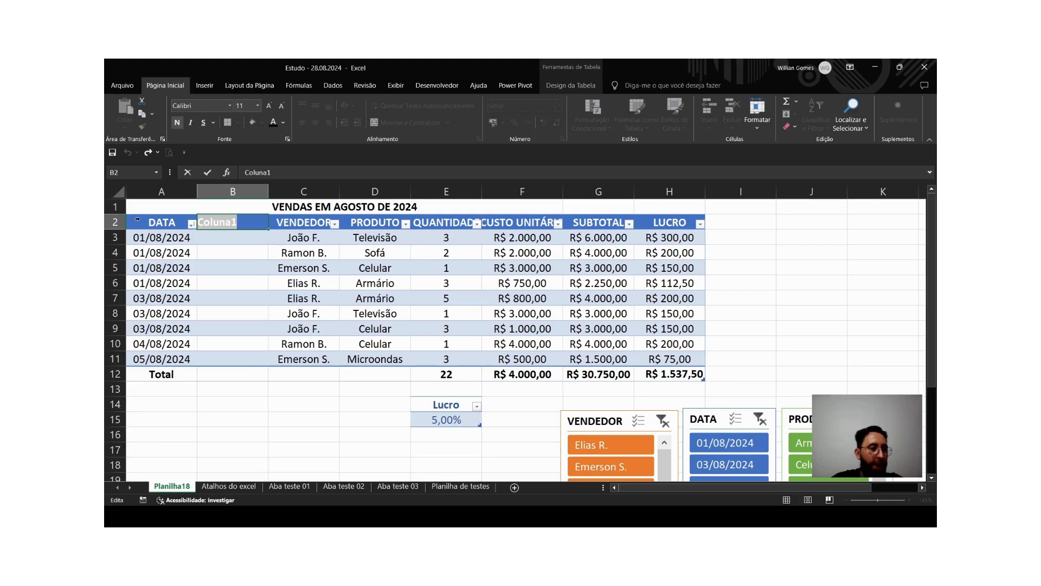
type("CIDADE")
key("Return")
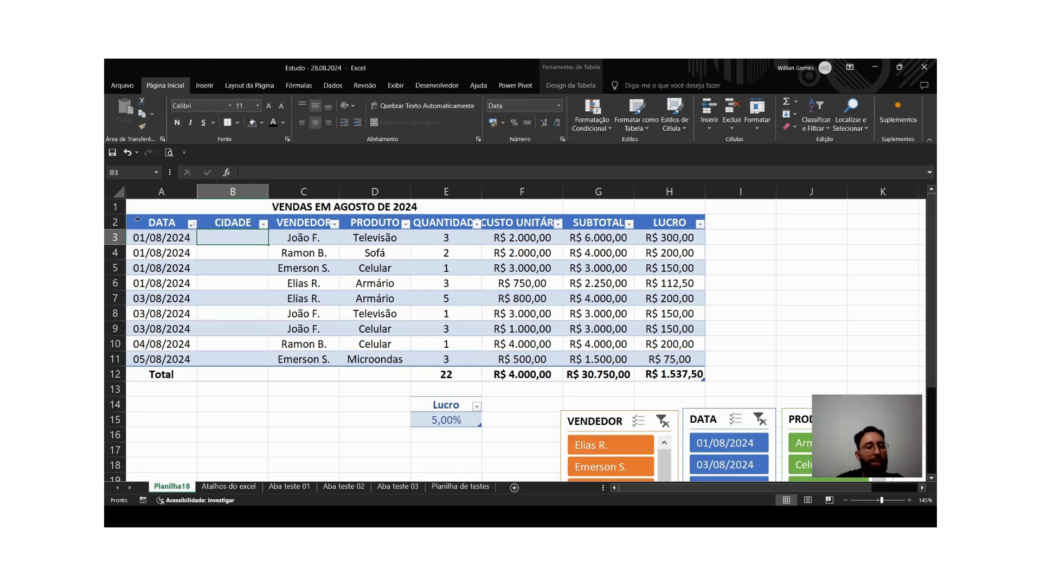
Select the empty CIDADE cells B3:B11 of the sales table.
key("shift+Down")
key("shift+Down")
key("shift+Down")
key("shift+Down")
key("shift+Down")
key("shift+Down")
key("shift+Down")
key("shift+Down")
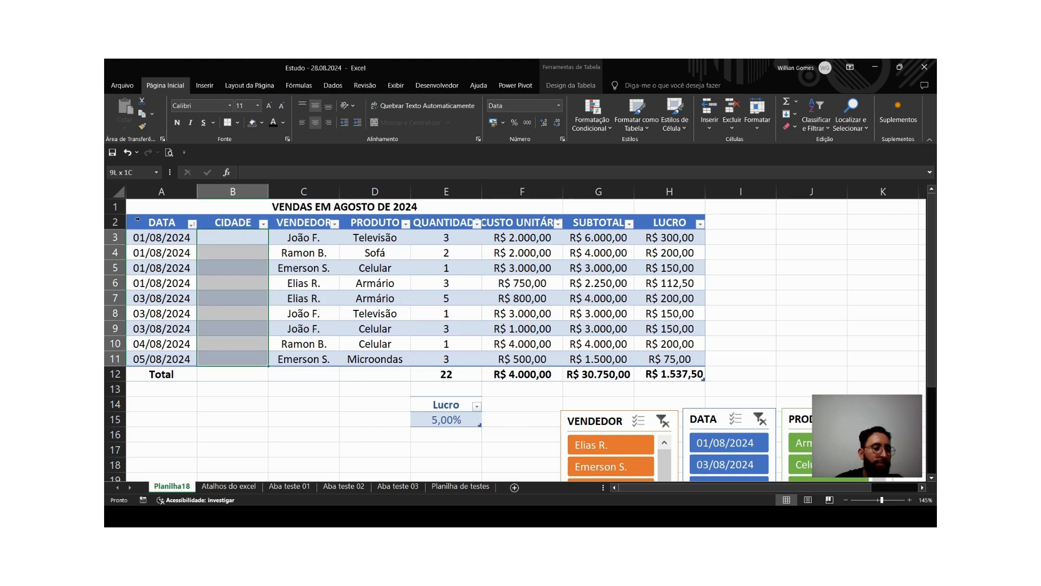
left_click(333, 85)
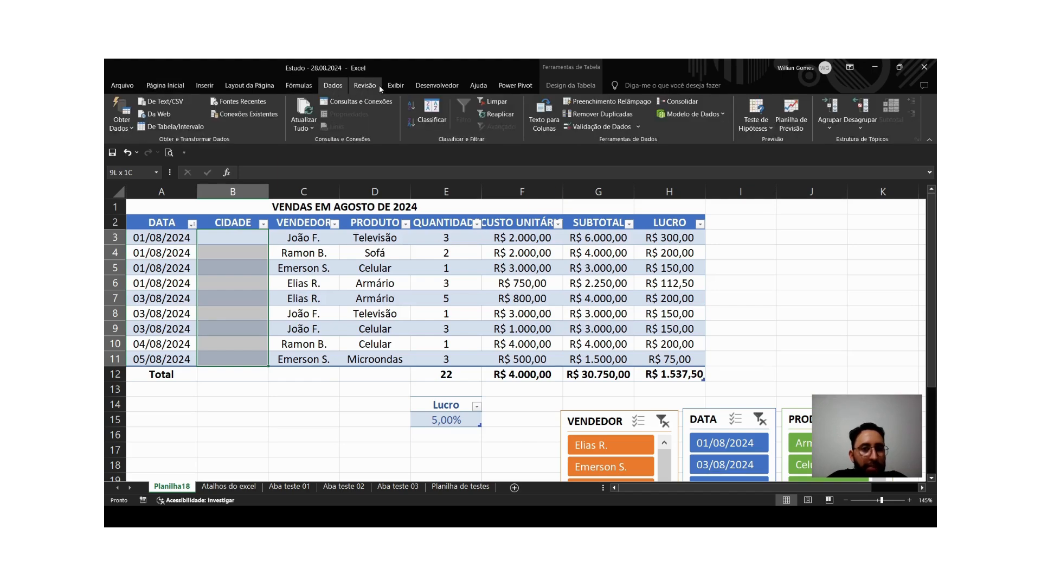
left_click(374, 86)
left_click(434, 86)
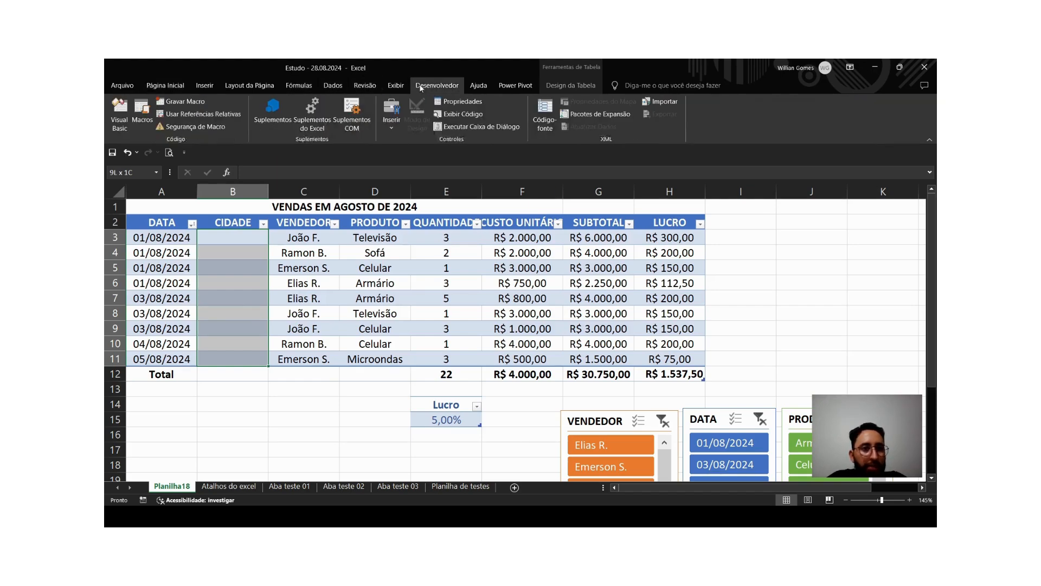
left_click(393, 86)
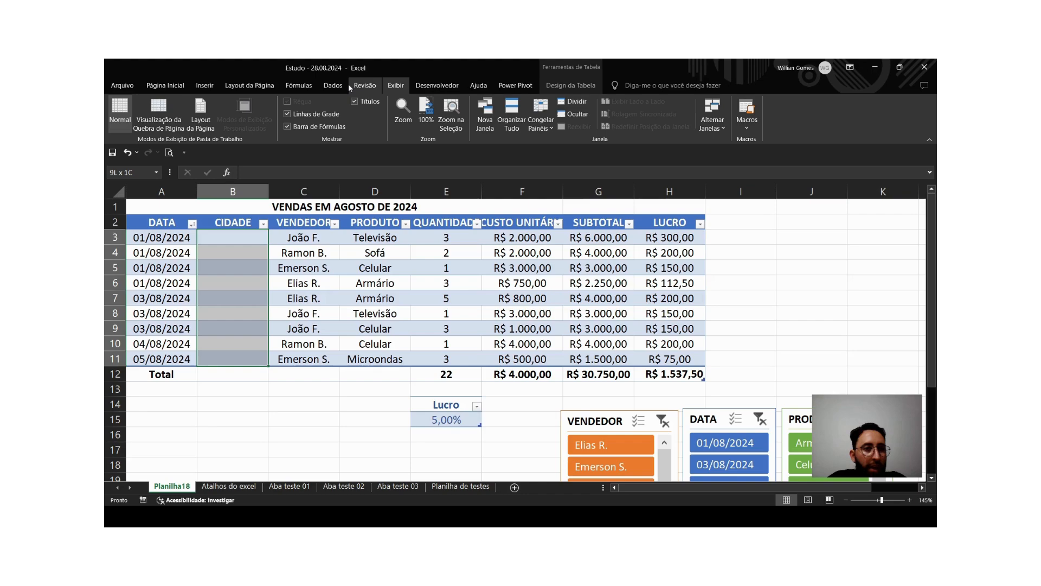
left_click(250, 85)
left_click(206, 87)
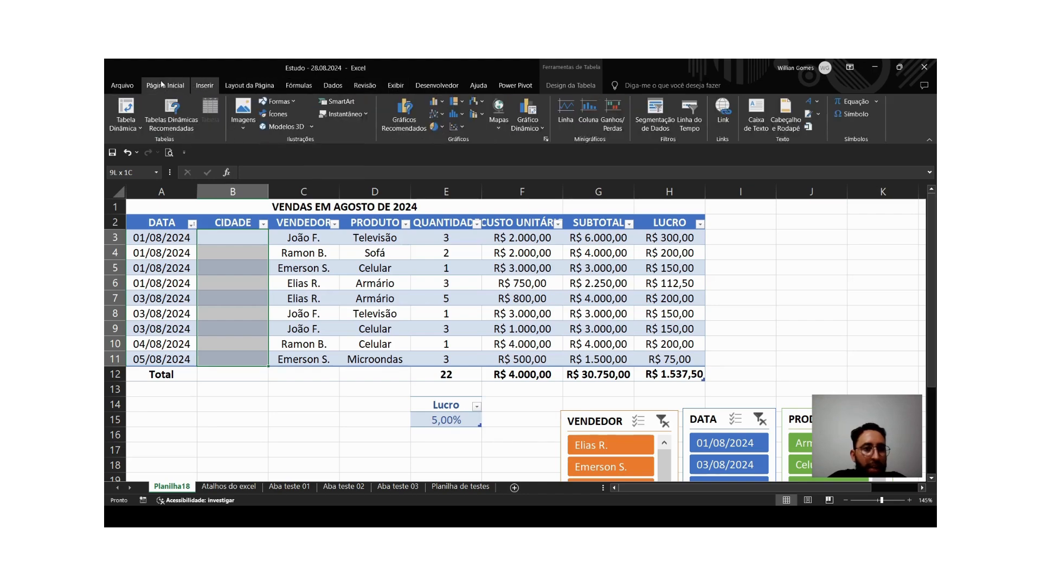
left_click(162, 85)
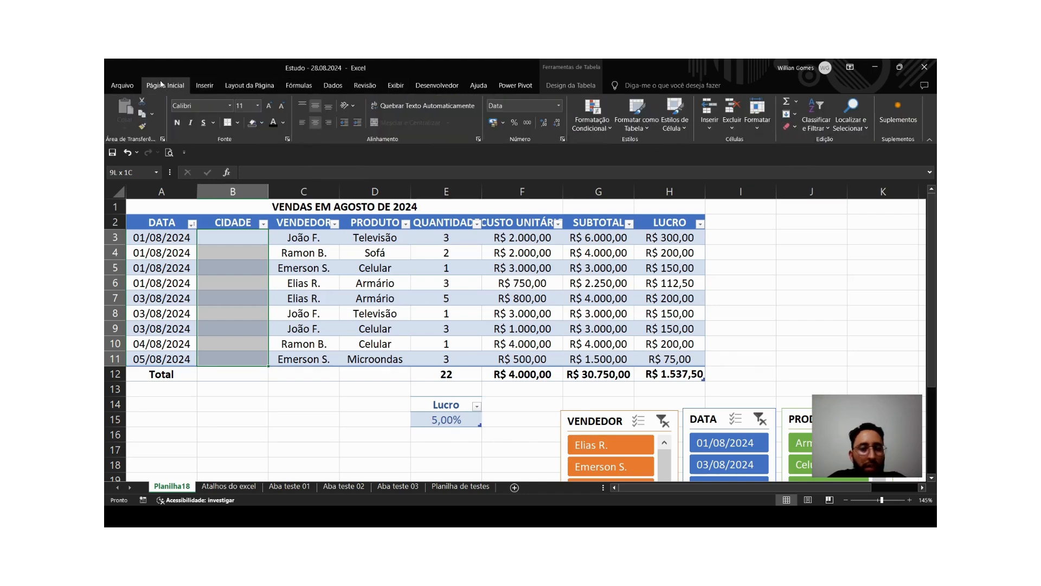
left_click(249, 85)
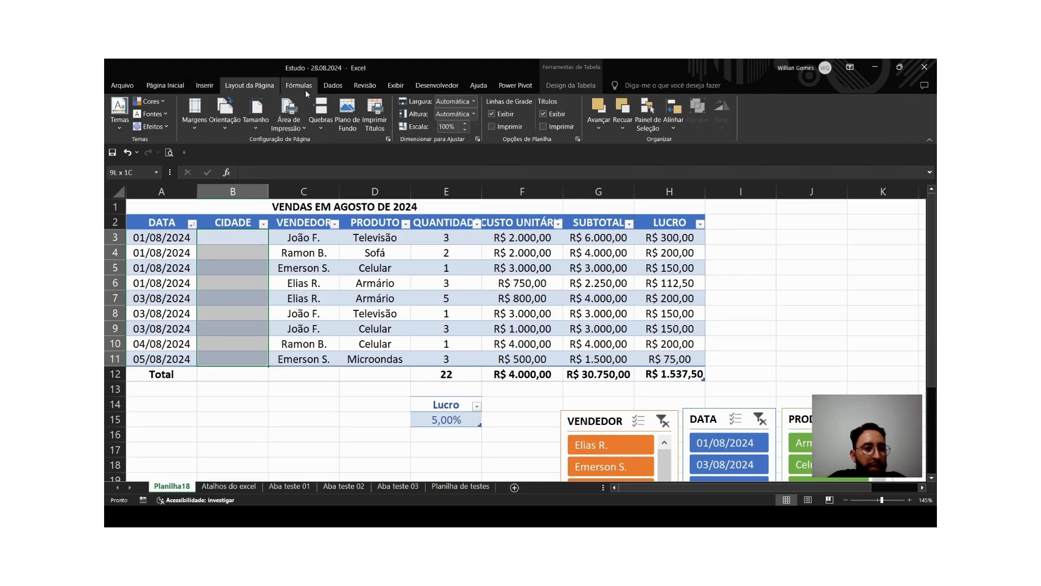
left_click(300, 86)
Apply list-type data validation to the CIDADE cells B3:B11 and check for the dropdown in B5 and B3.
left_click(332, 86)
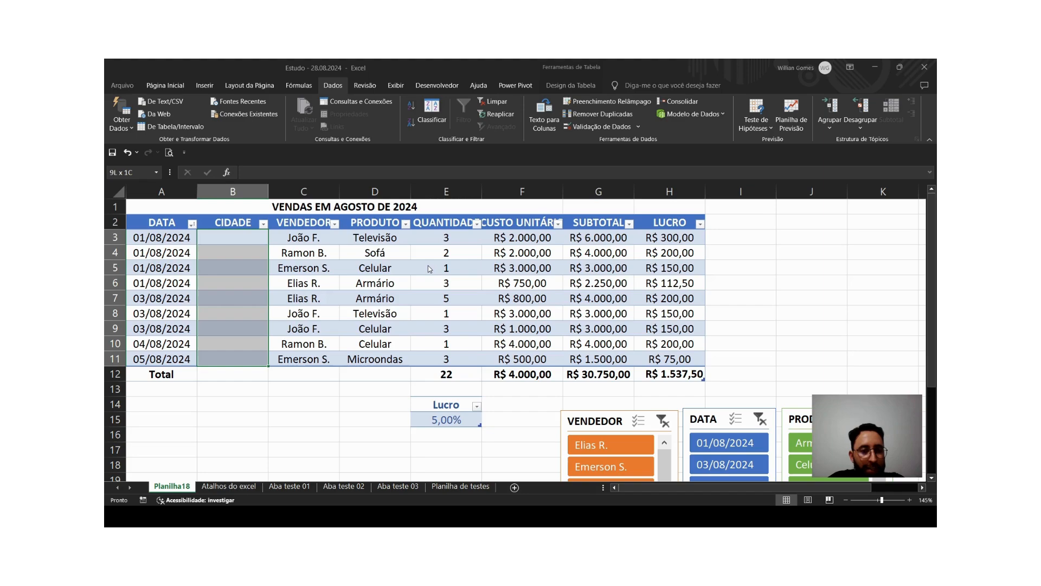
left_click(394, 311)
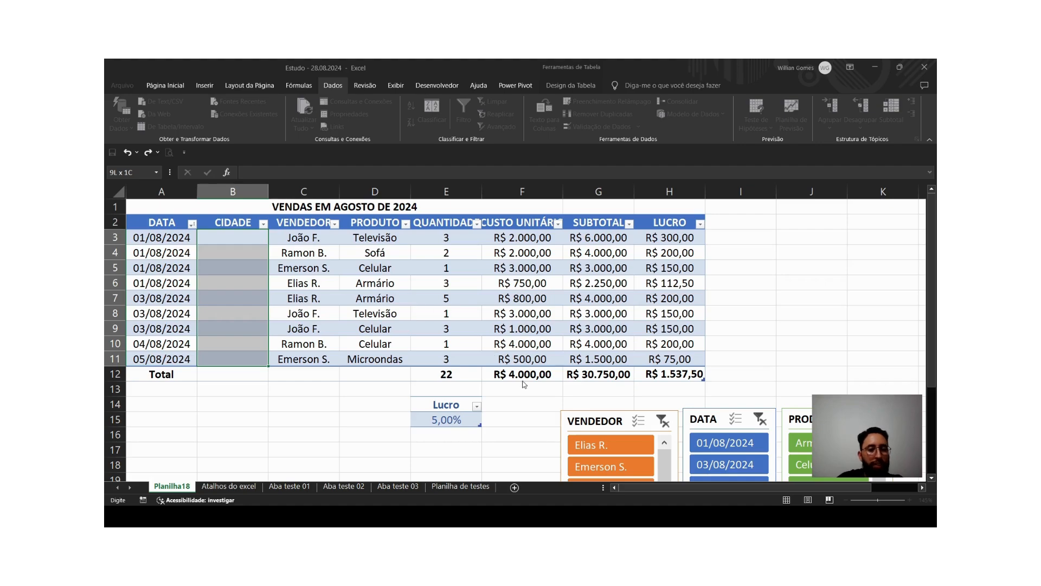
key("Escape")
left_click(253, 271)
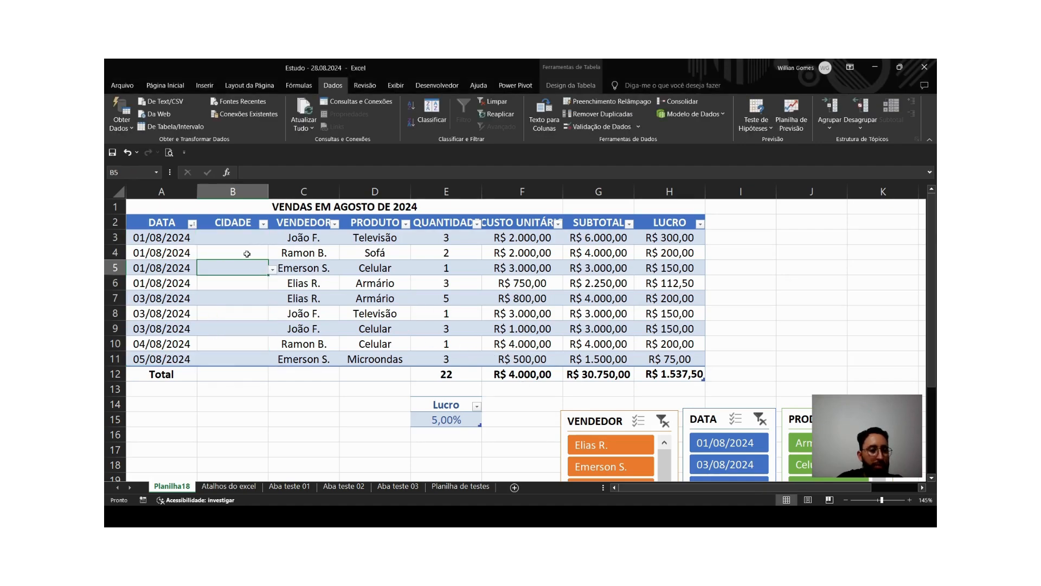
left_click(246, 239)
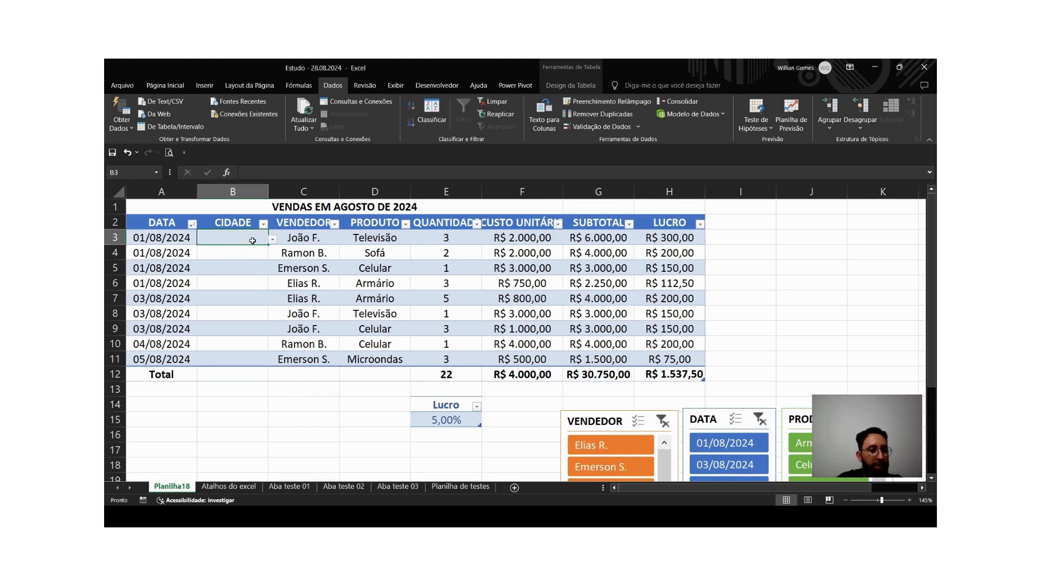
Try to point the list validation source of the CIDADE cells B3:B11 to worksheet cell I4.
left_click_drag(244, 240, 262, 364)
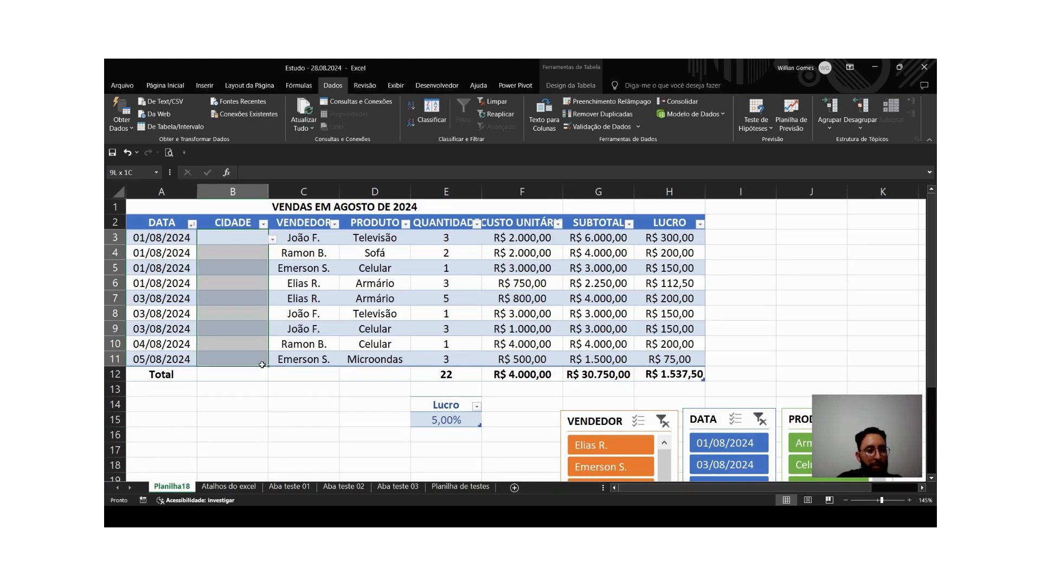
left_click(617, 140)
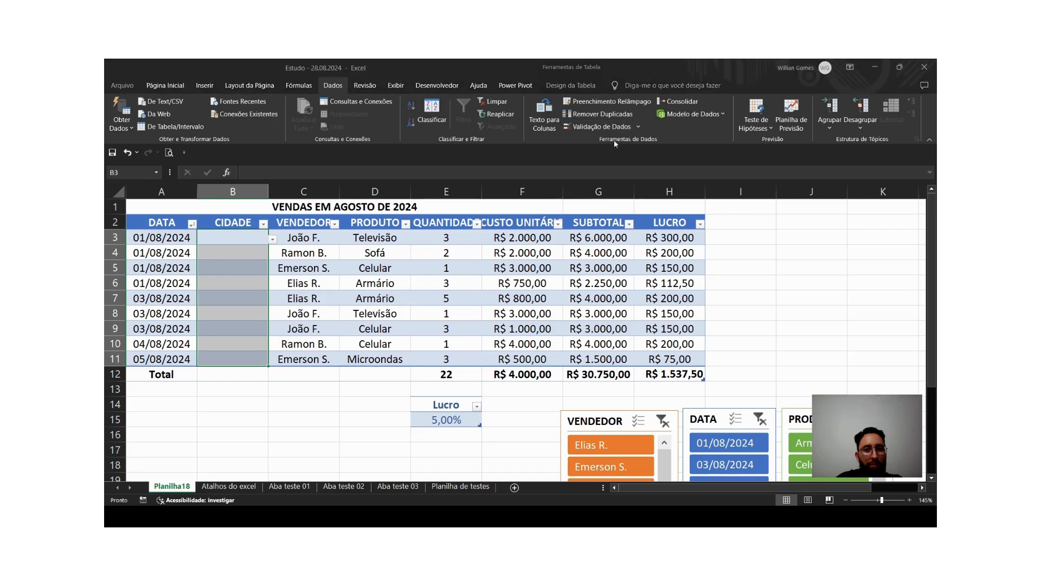
left_click(400, 308)
key("Left")
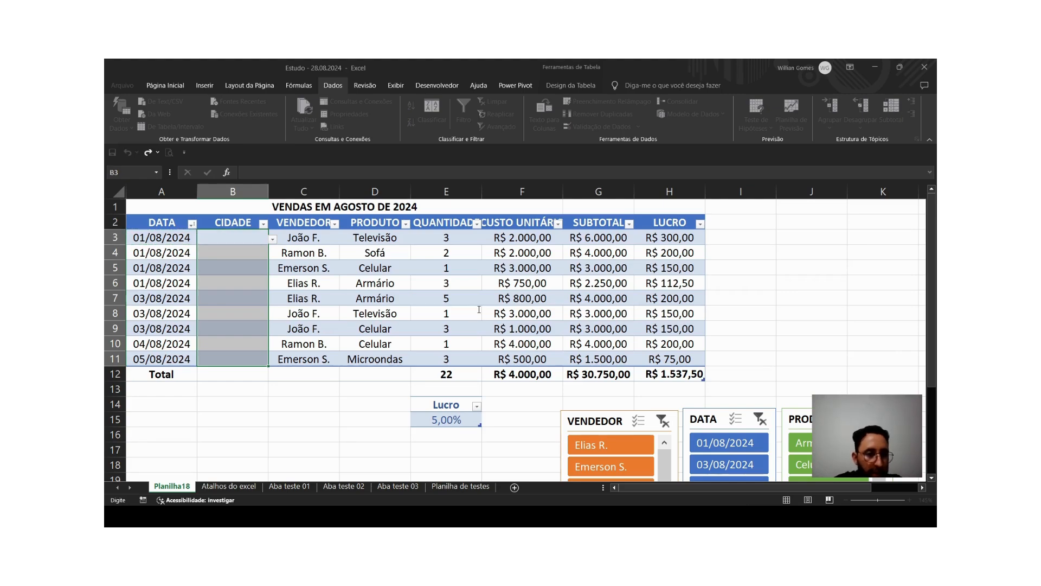
key("BackSpace")
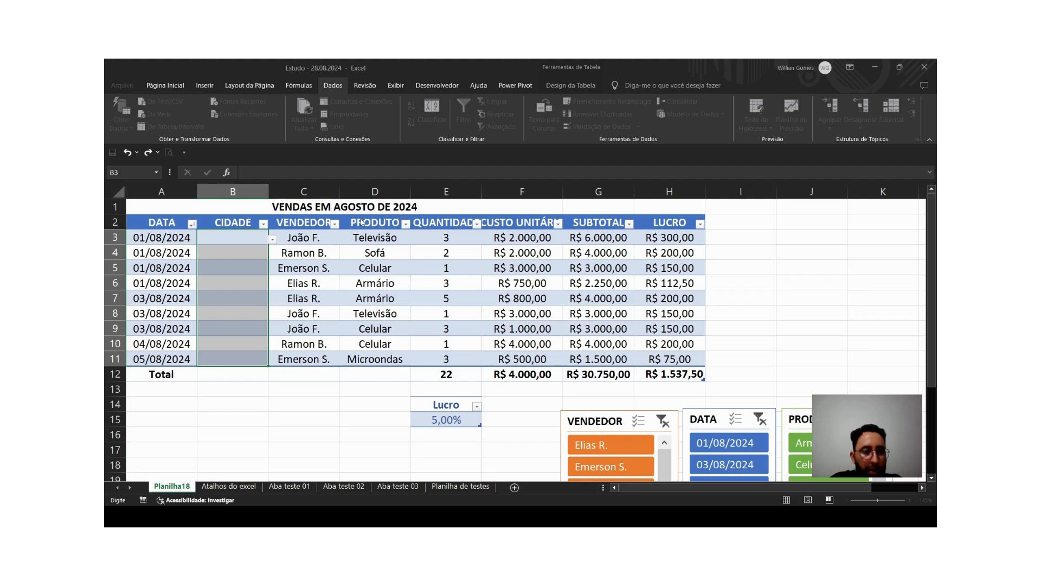
left_click(775, 254)
key("ctrl+c")
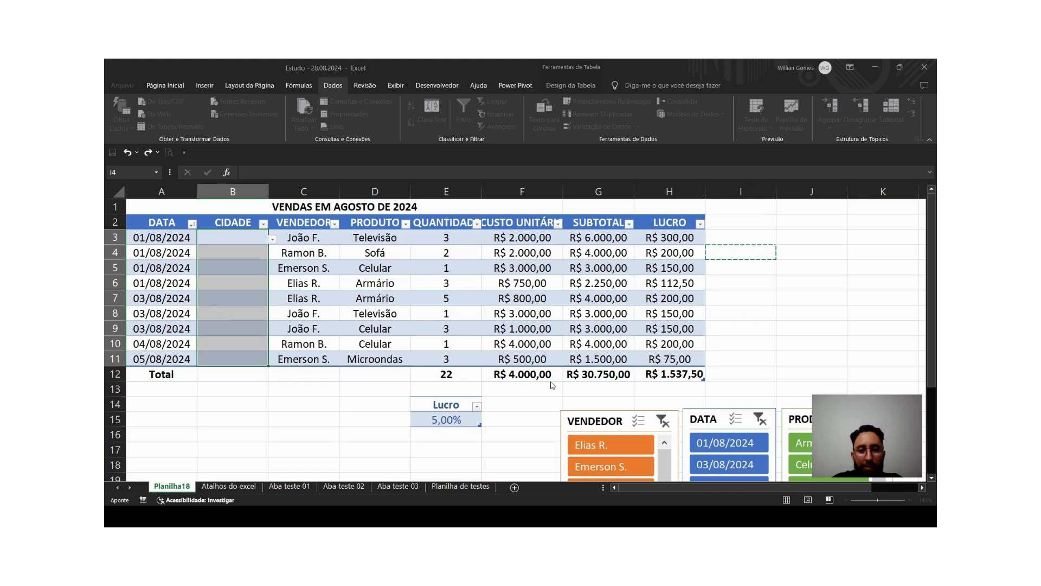
key("Escape")
Select the empty cell J4 beside the sales table.
left_click(757, 294)
left_click(862, 255)
left_click(818, 253)
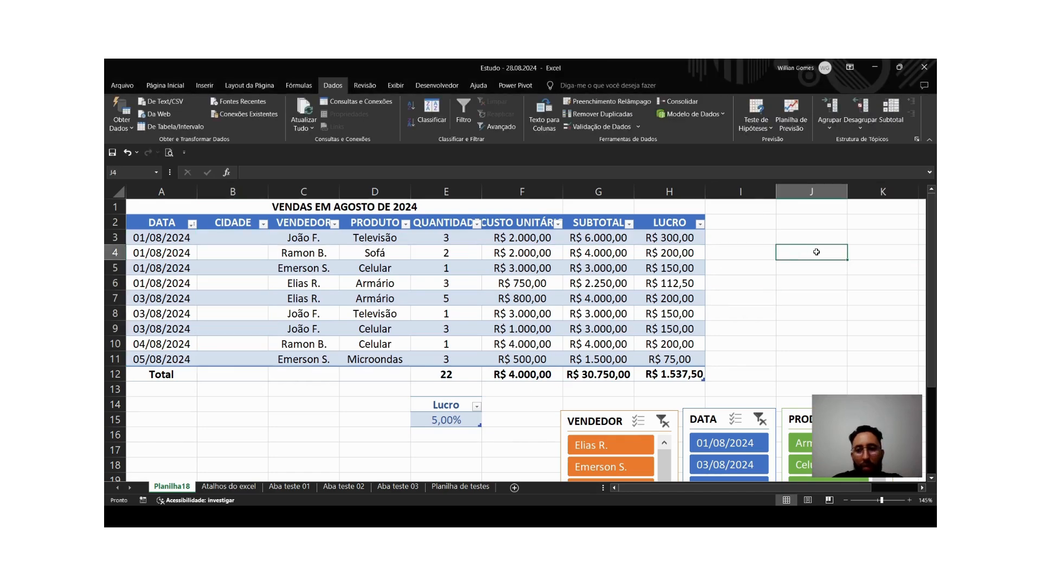
List the cities Salvador, Bahia, São Paulo and Porto Alegre in cells J4 to J7.
type("Salvador")
key("Return")
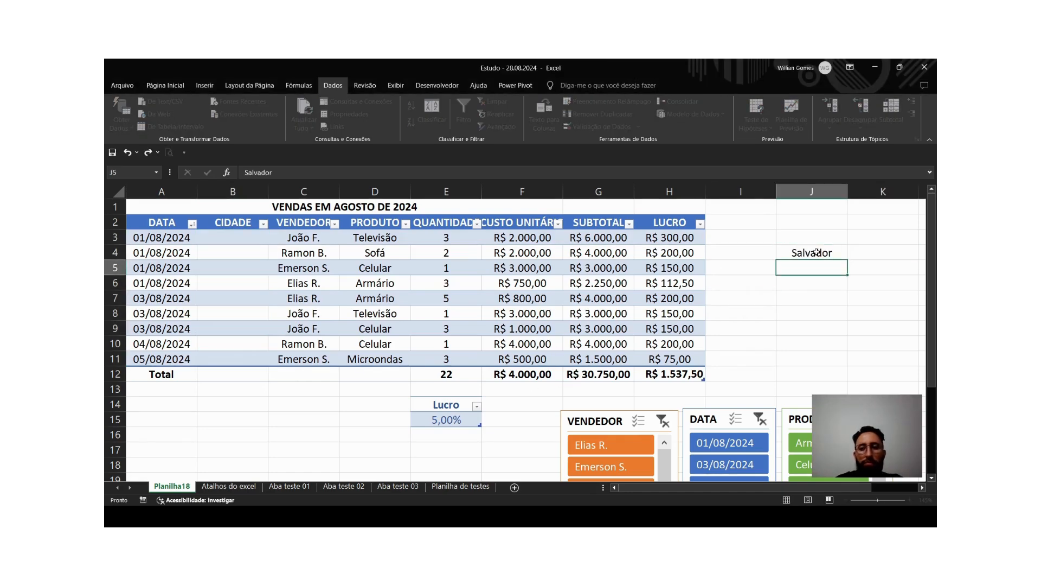
type("Bahia")
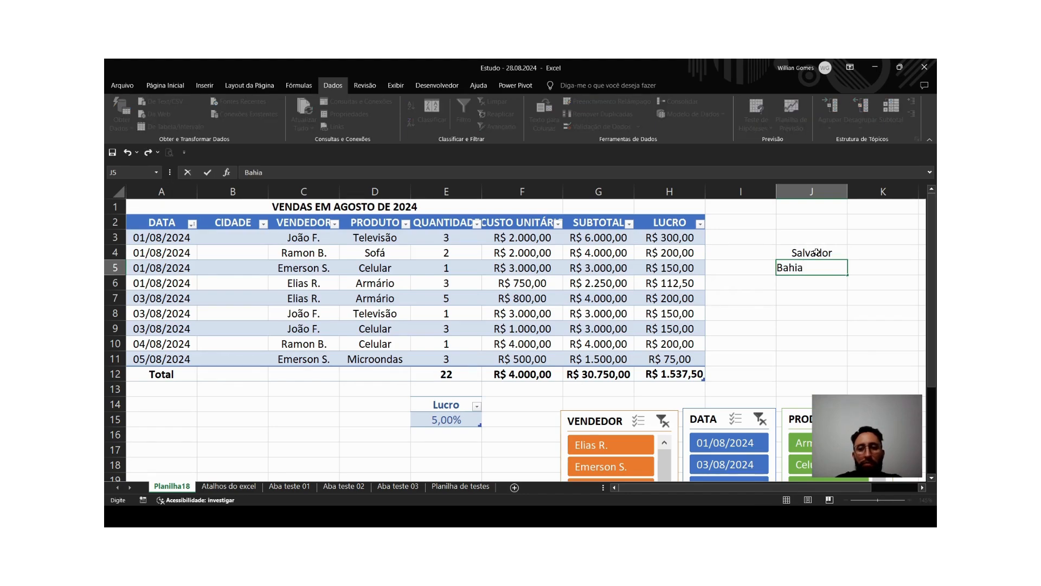
key("Return")
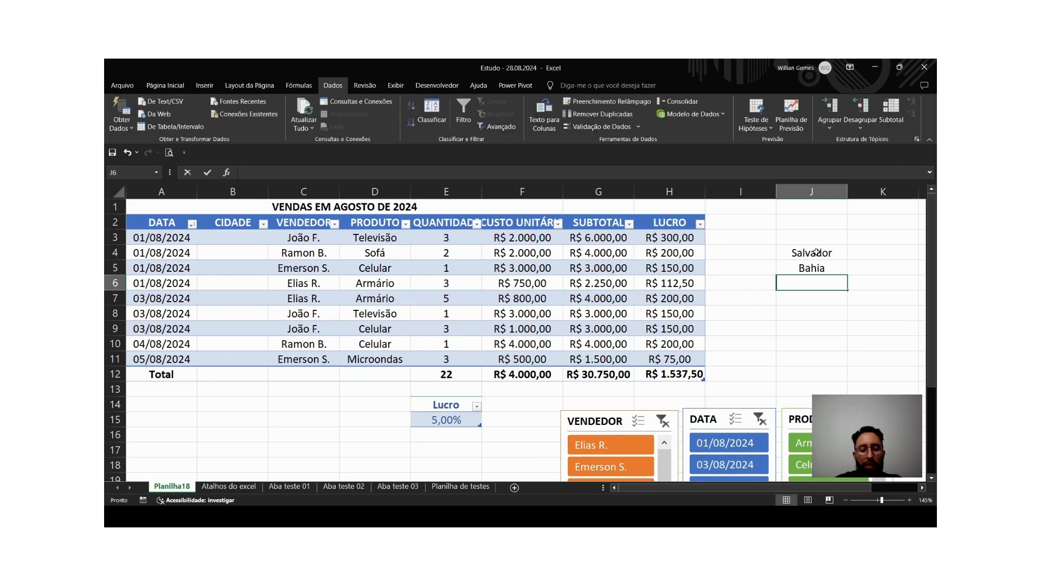
type("Saõ")
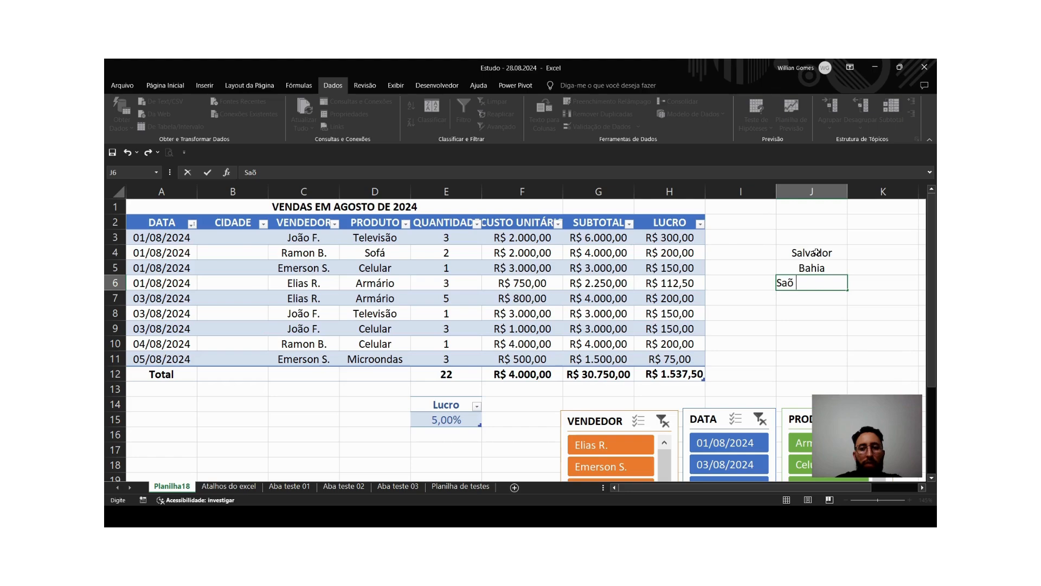
key("BackSpace")
key("BackSpace")
key("BackSpace")
type("ão Paul")
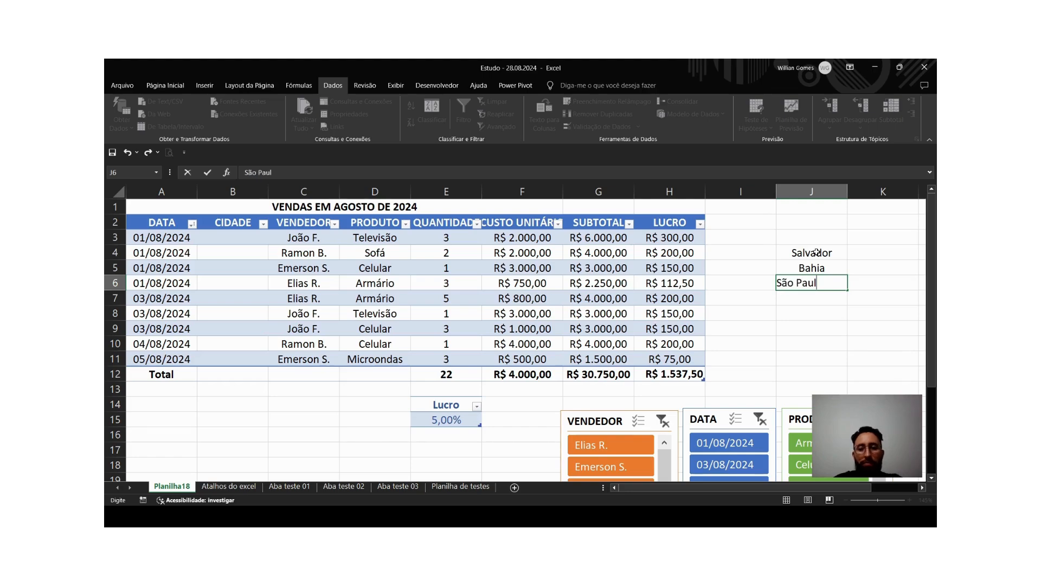
type("o")
key("Return")
type("Porto Al")
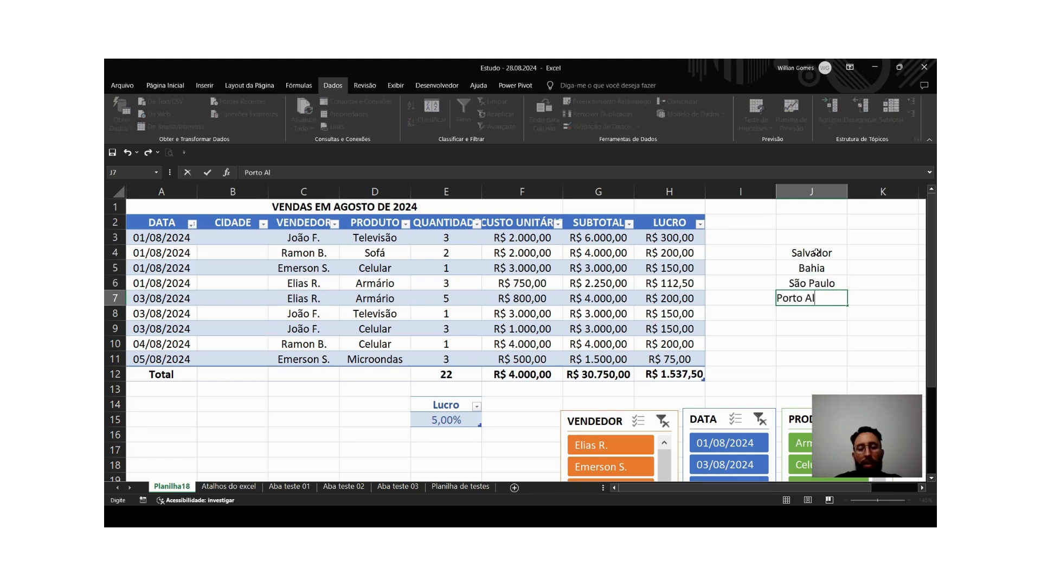
type("egre")
key("Return")
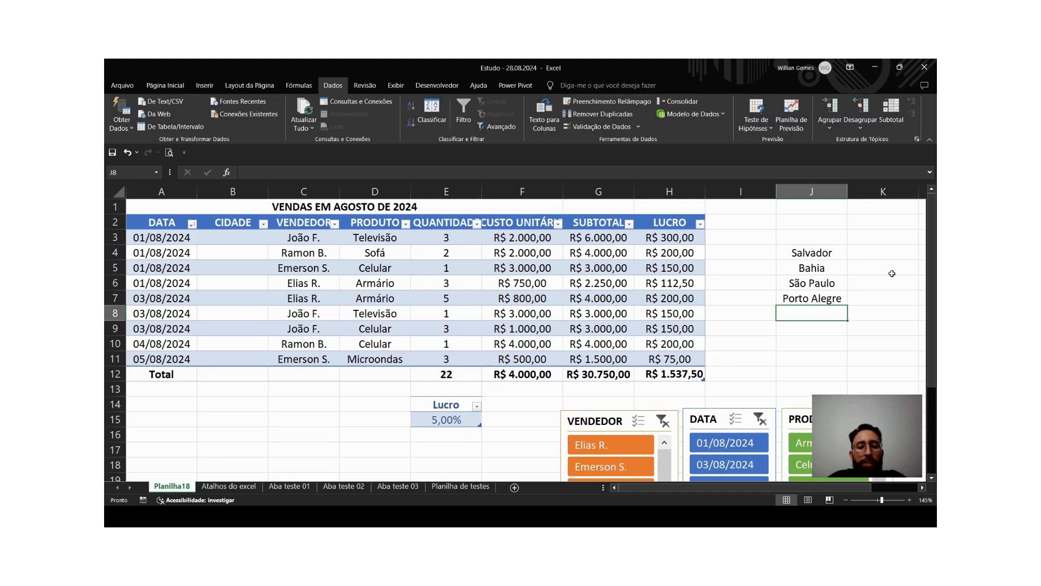
Set the data validation list source for the CIDADE cells B3:B11 to the city range J4:J7.
left_click(232, 246)
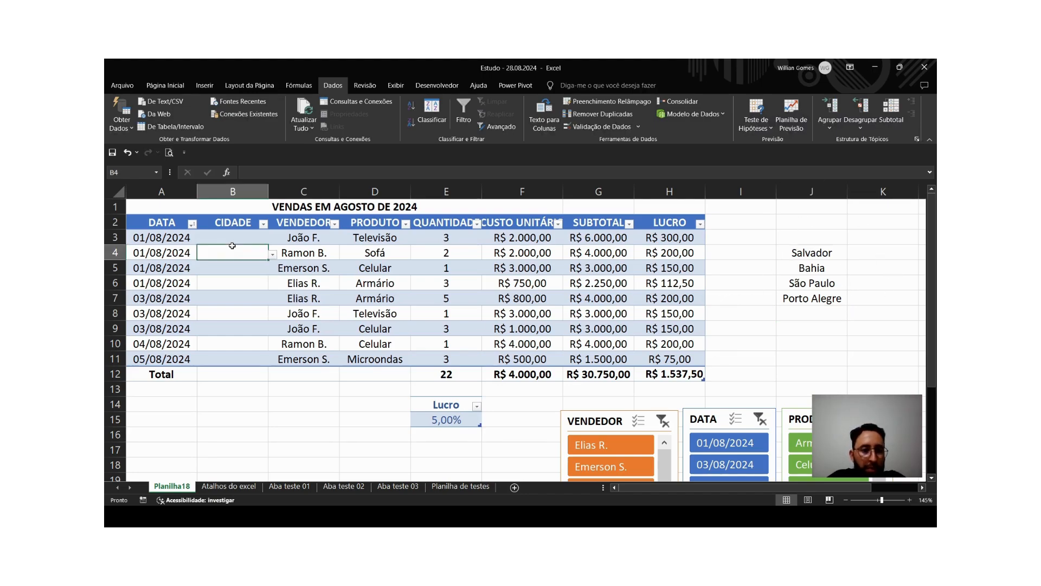
left_click_drag(226, 234, 226, 353)
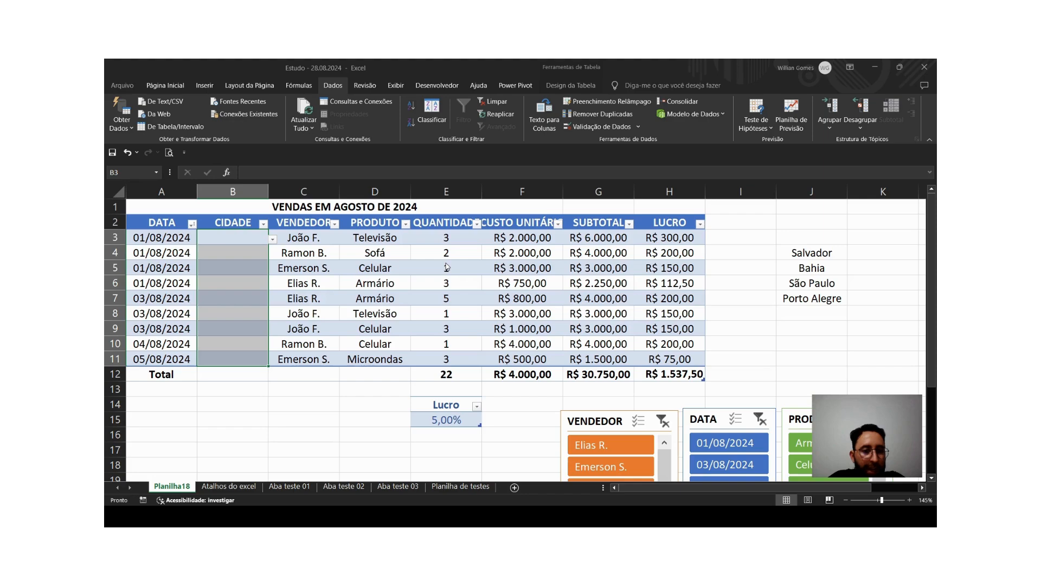
left_click(531, 317)
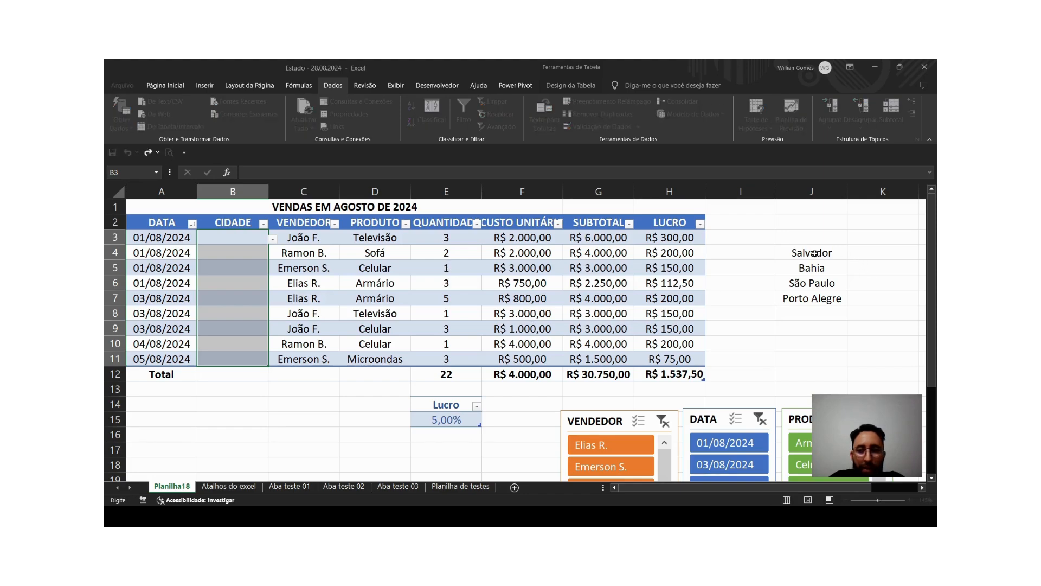
left_click_drag(815, 253, 821, 300)
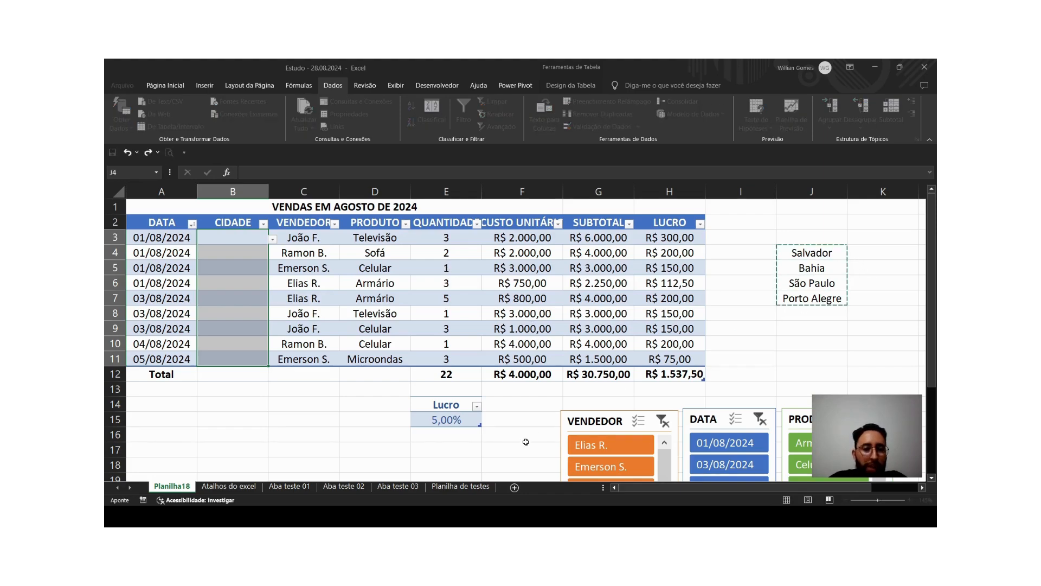
left_click(529, 375)
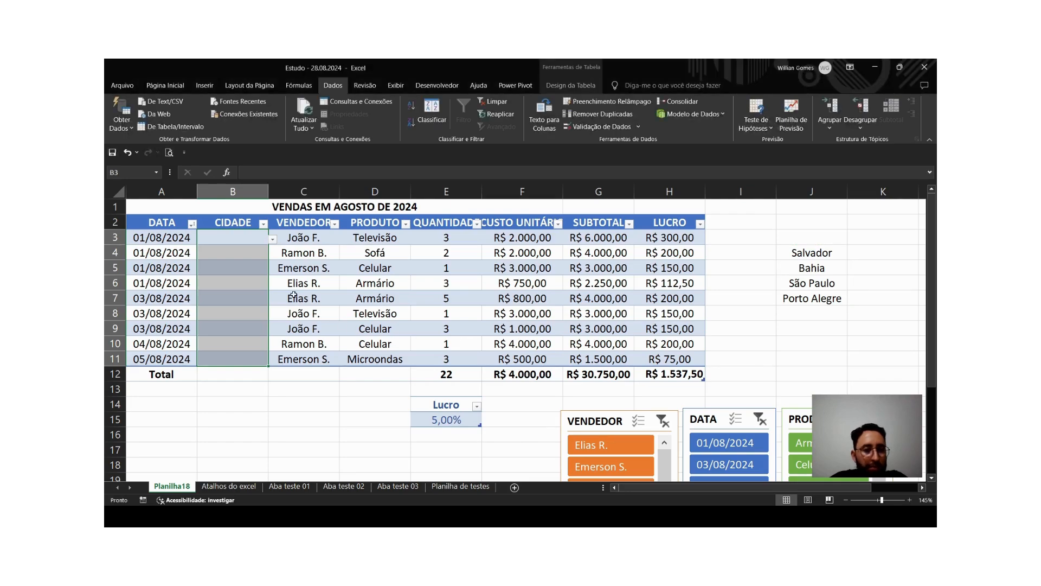
Choose São Paulo from the validation list as the city in cells B3 and B6.
left_click(256, 242)
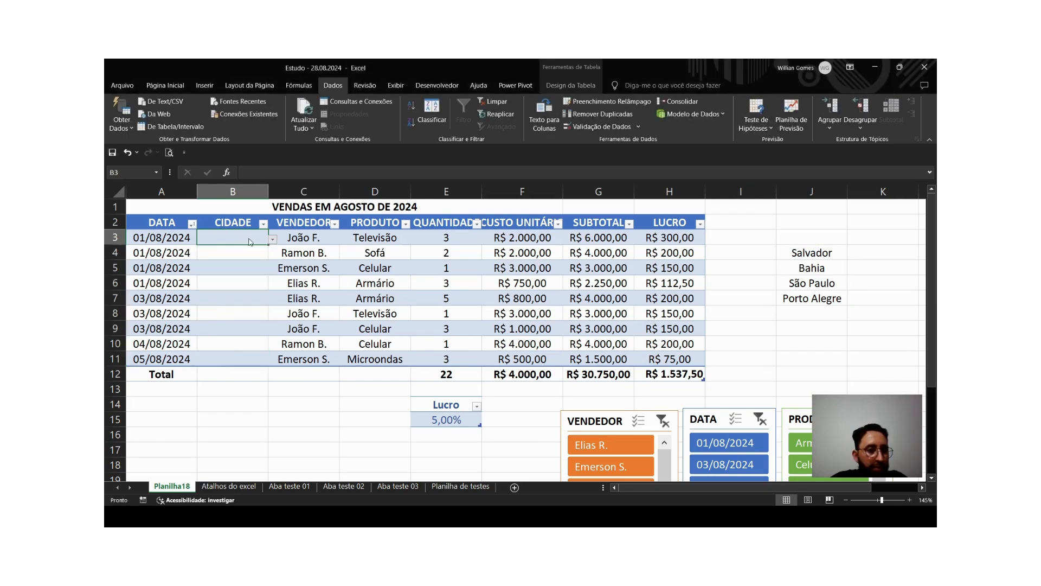
left_click(197, 270)
left_click(238, 280)
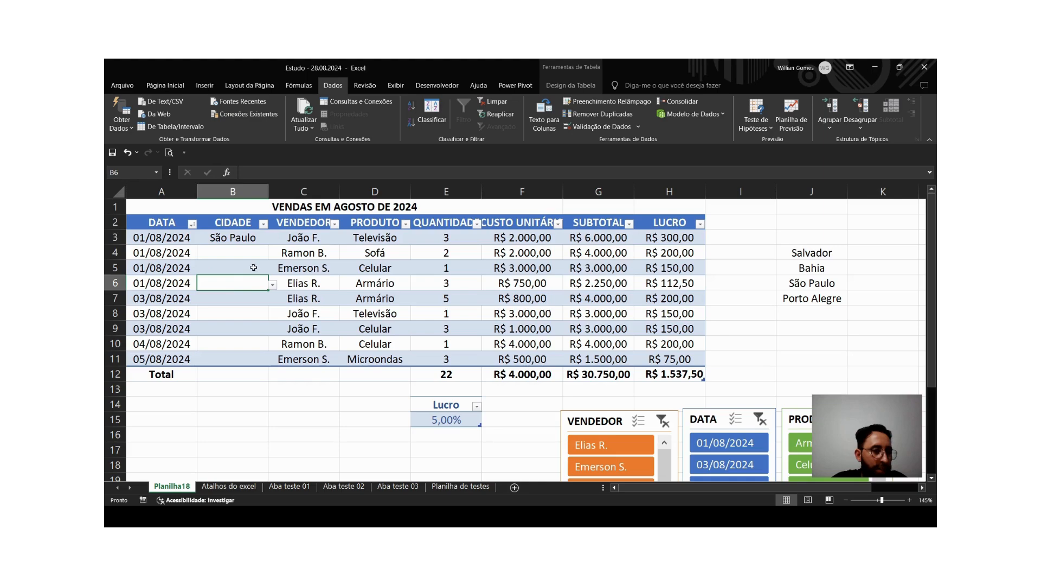
left_click(272, 286)
left_click(204, 326)
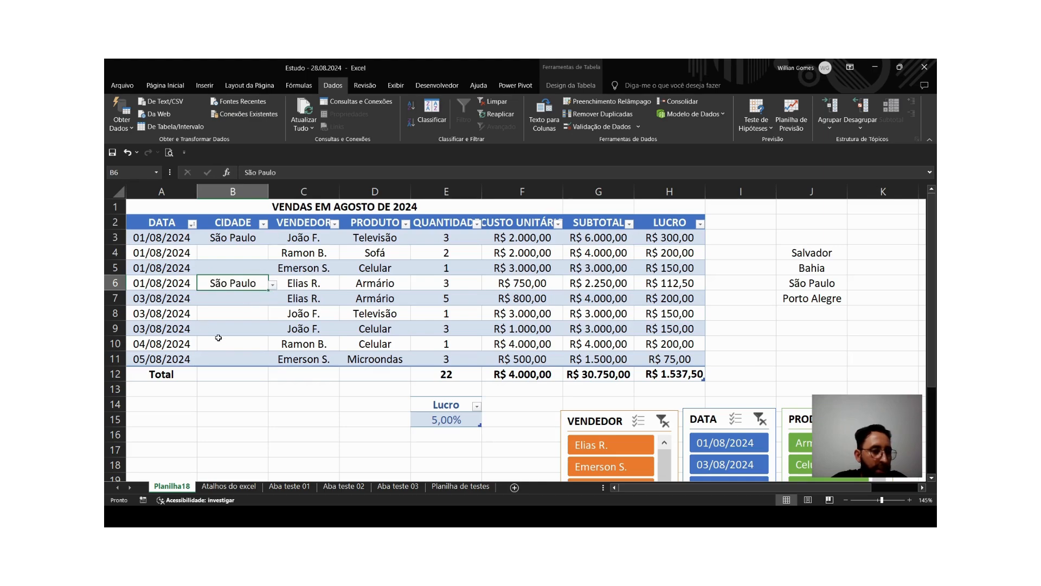
Choose São Paulo from the validation list as the city in cells B8 and B10.
left_click(220, 327)
left_click_drag(272, 338, 273, 333)
left_click(257, 320)
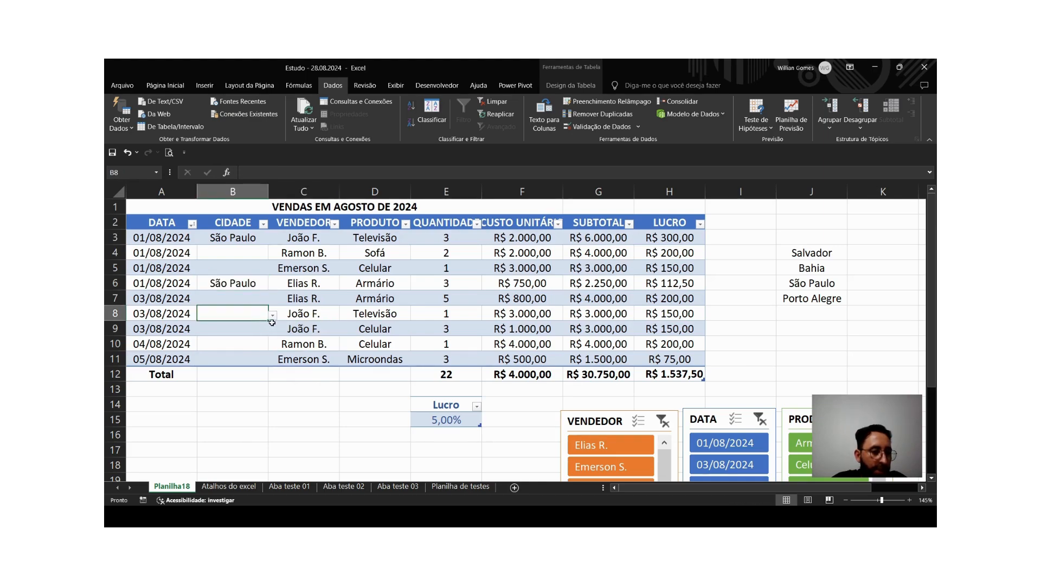
left_click(273, 314)
left_click(213, 352)
left_click(251, 340)
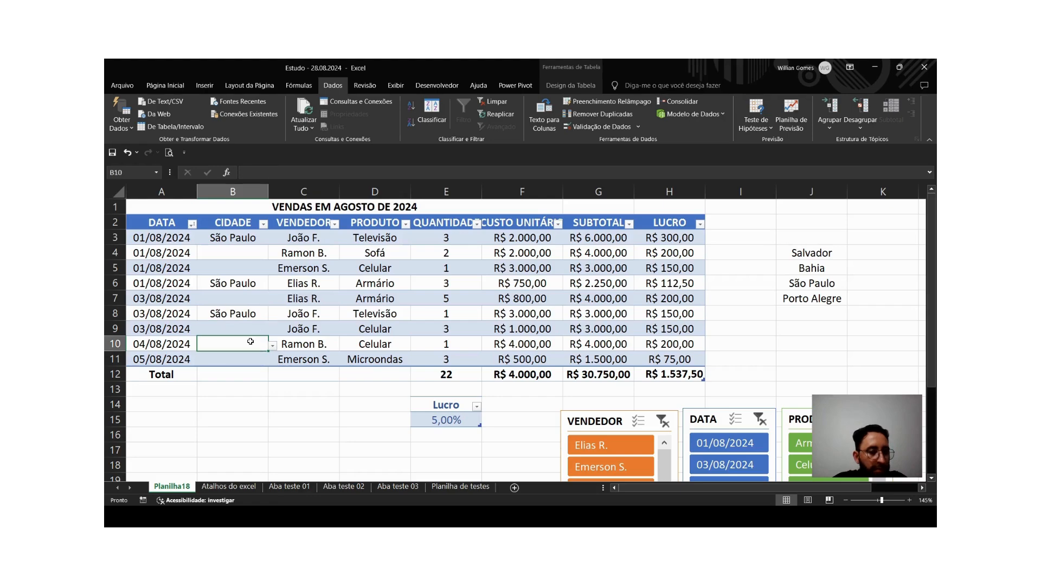
left_click(273, 347)
left_click(226, 384)
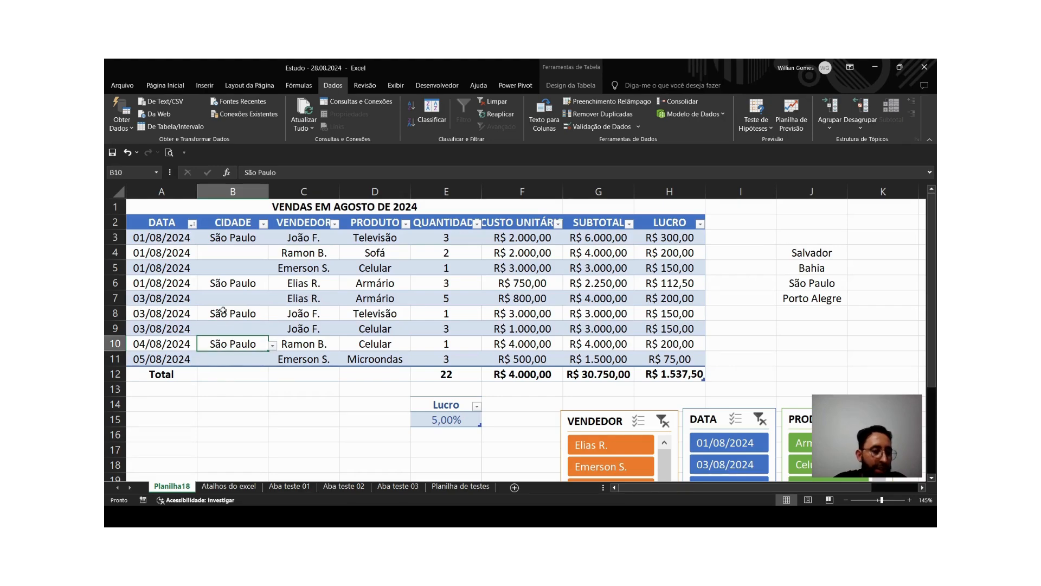
left_click(225, 310)
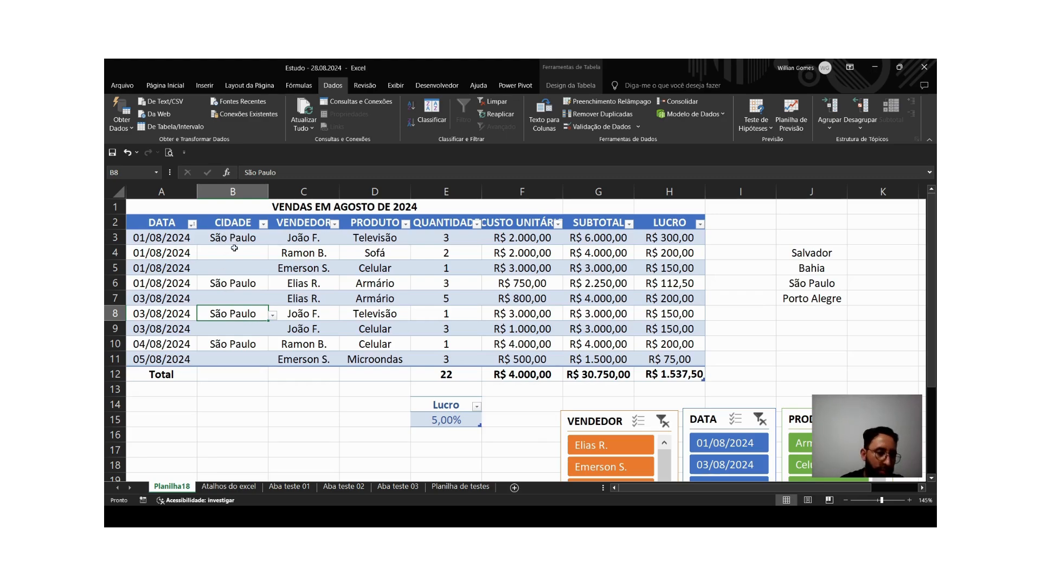
left_click(234, 248)
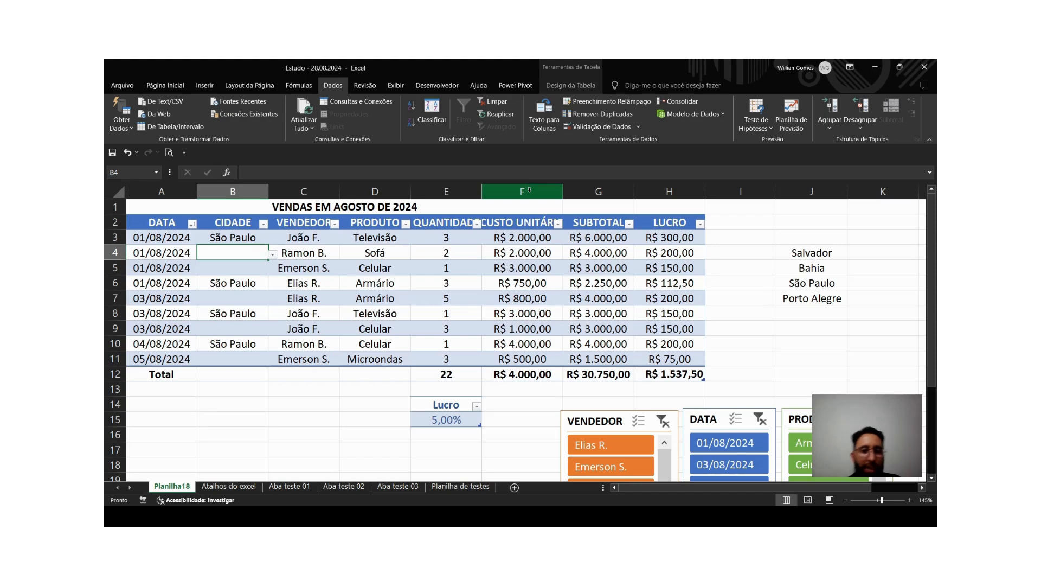
Add Curitiba to the city list in cell J8.
double_click(808, 319)
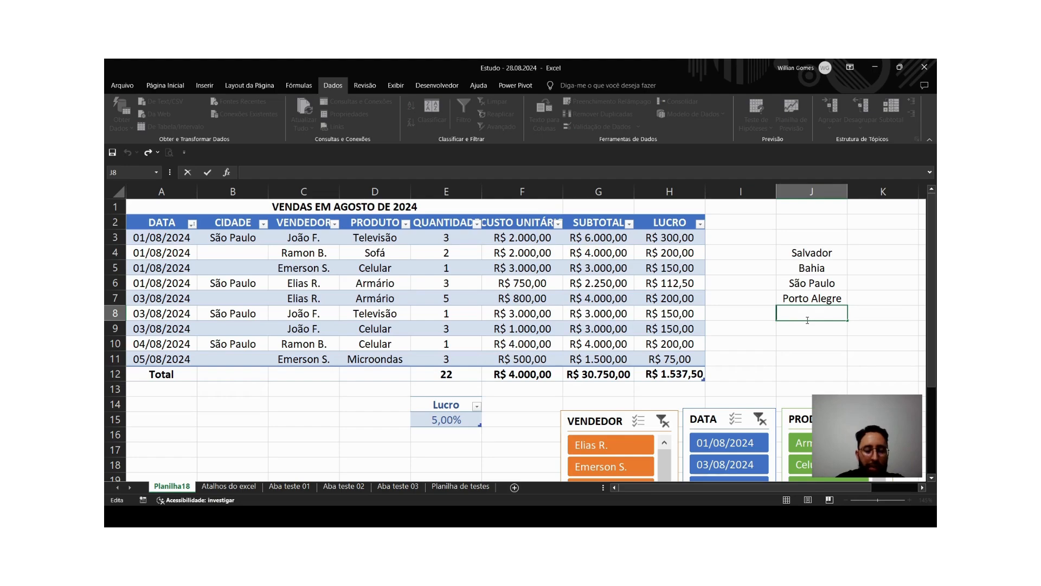
key("BackSpace")
key("BackSpace")
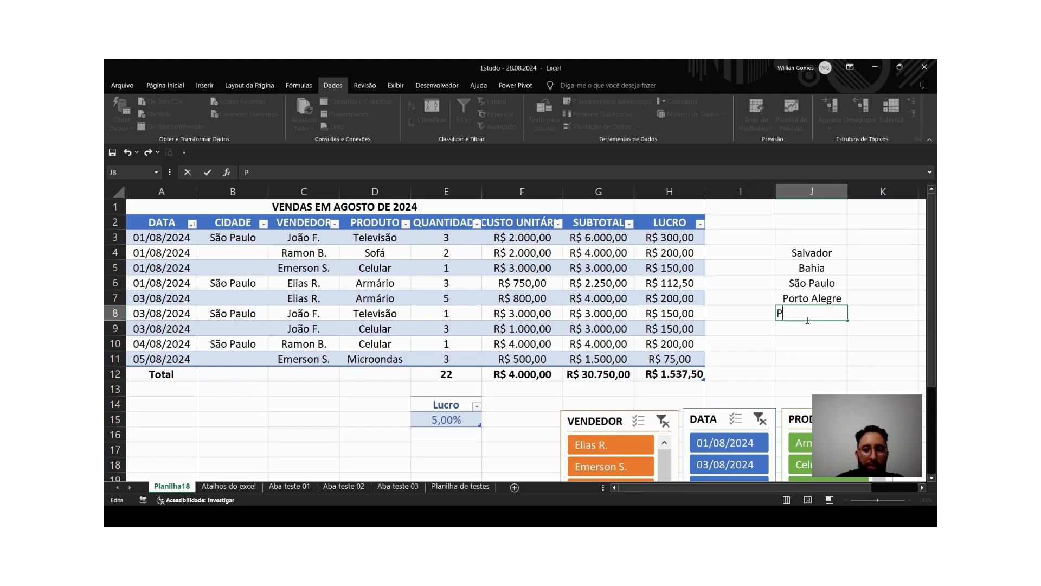
type("CUrit")
key("BackSpace")
key("BackSpace")
key("BackSpace")
key("BackSpace")
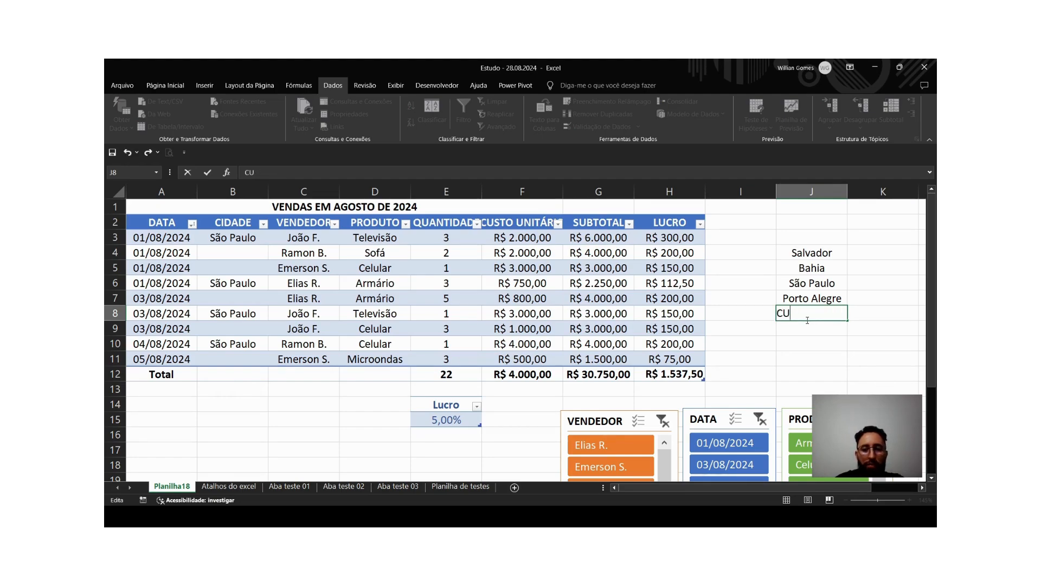
type("uritiba")
key("Return")
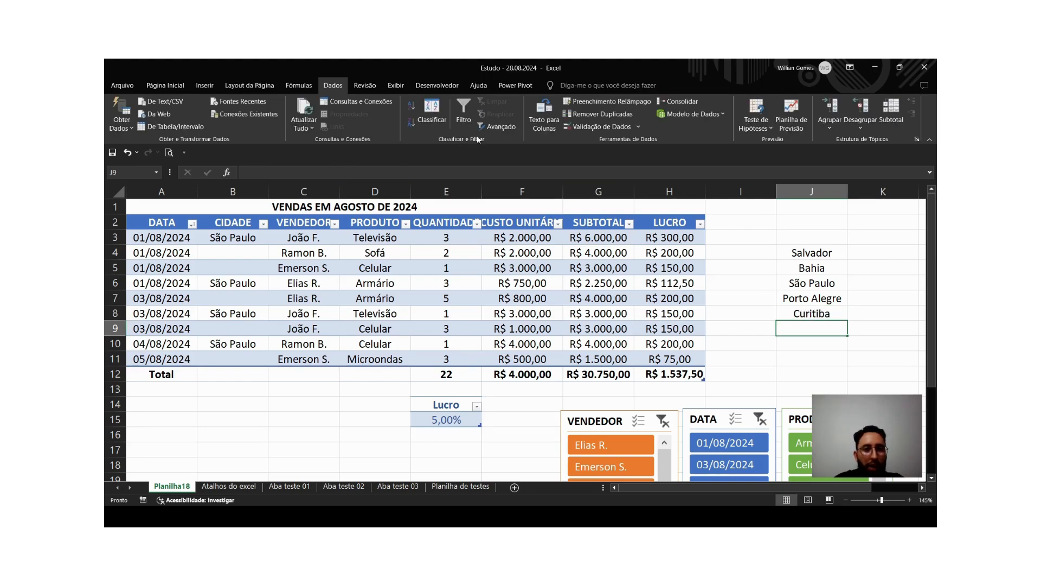
Extend the validation list source of cells B3:B11 to J4:J8 so that it includes Curitiba.
left_click(599, 128)
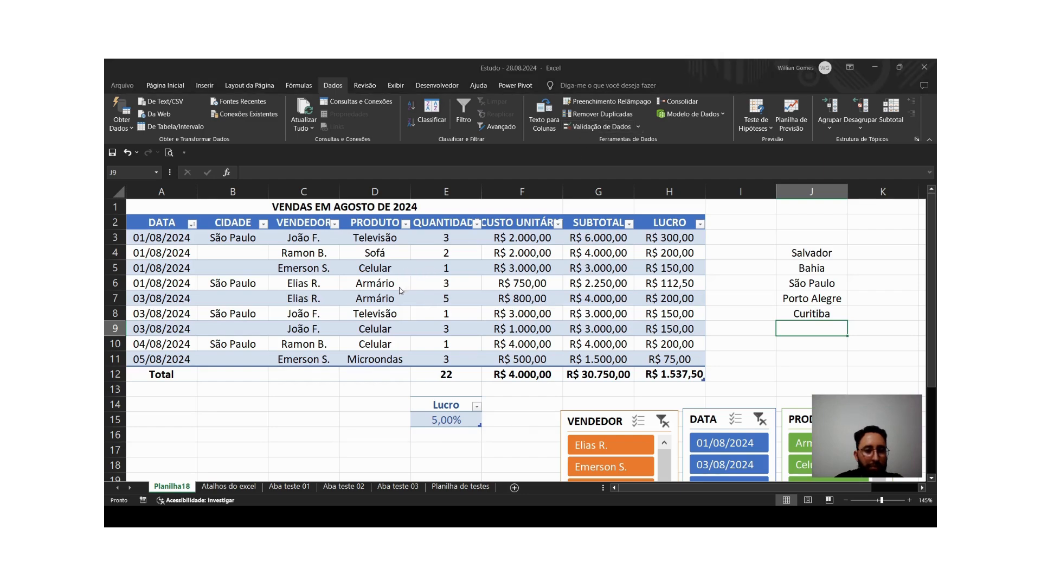
left_click_drag(221, 240, 238, 358)
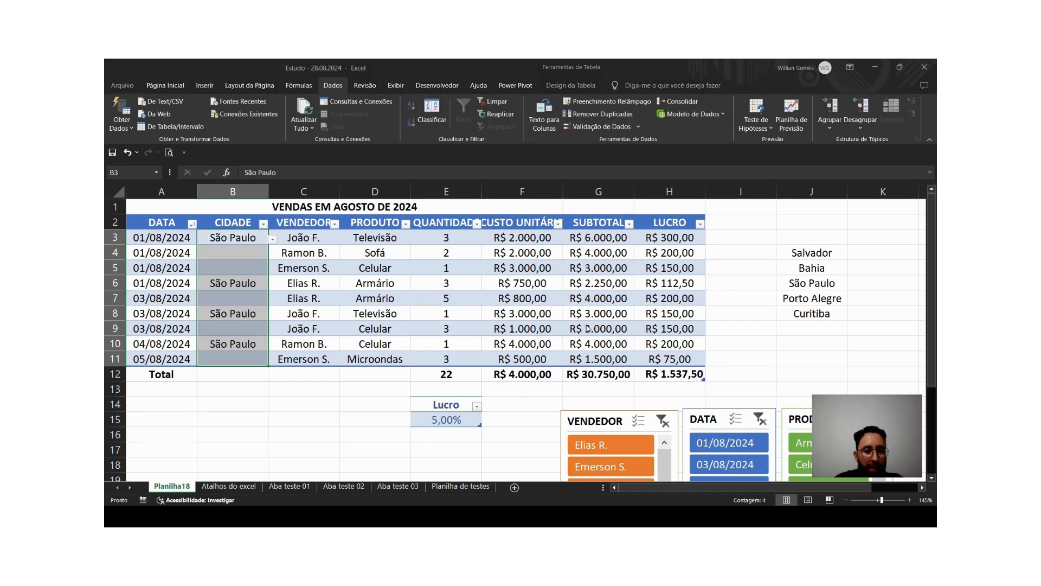
left_click(533, 311)
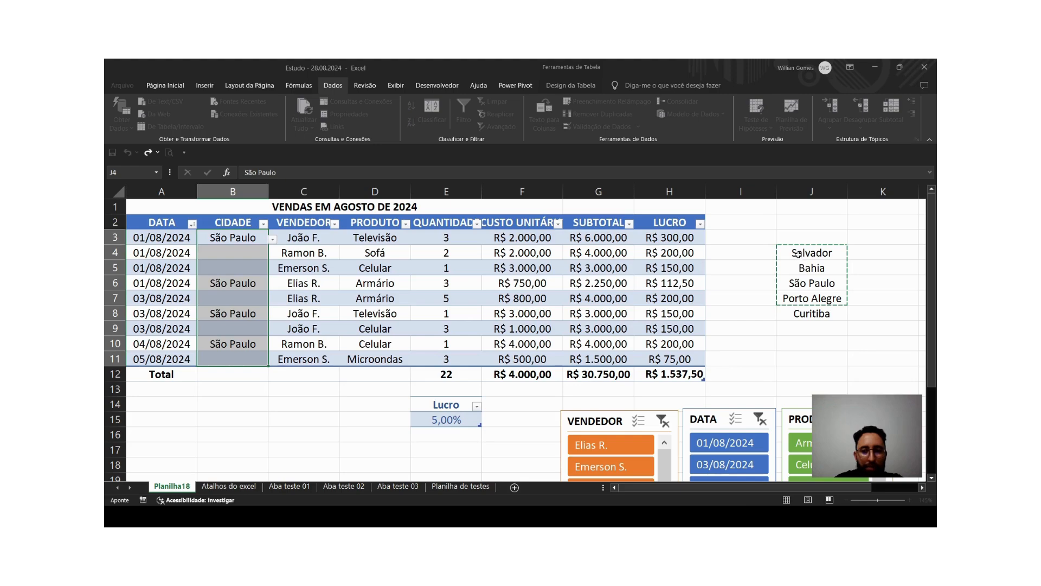
left_click_drag(796, 254, 802, 318)
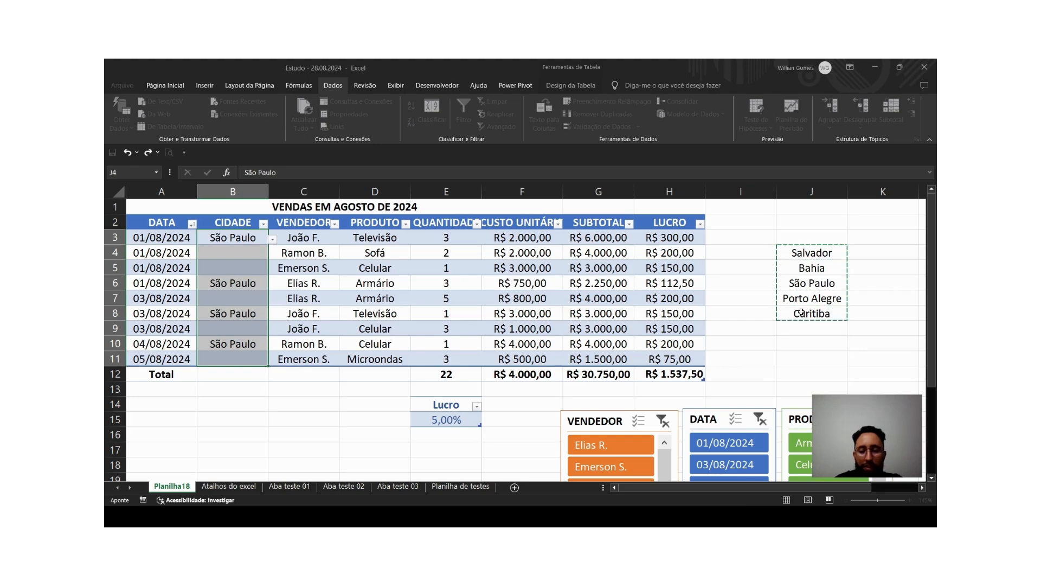
left_click(517, 379)
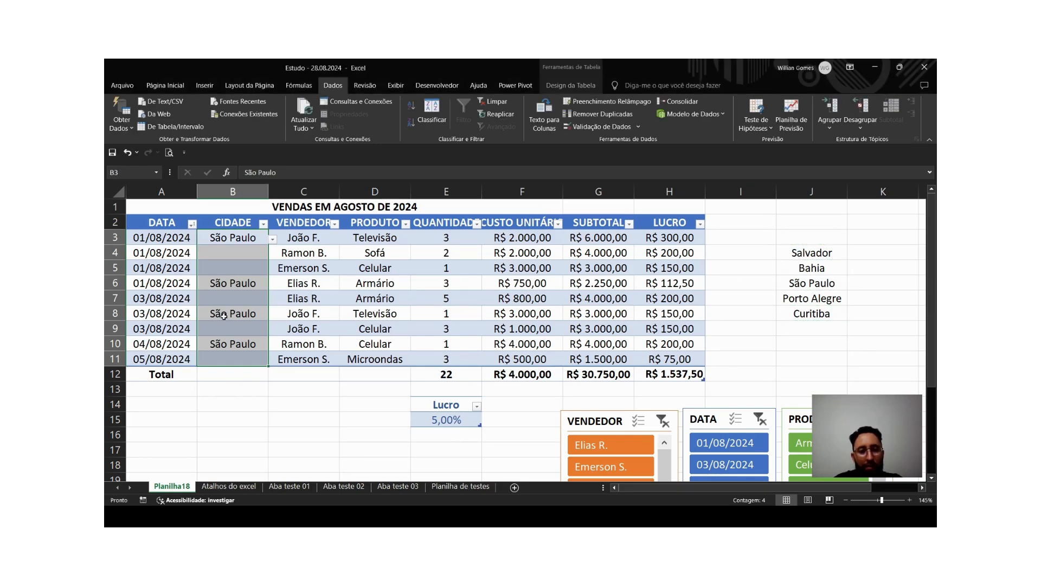
Change the city in cell B8 to Curitiba using its validation list.
left_click(227, 313)
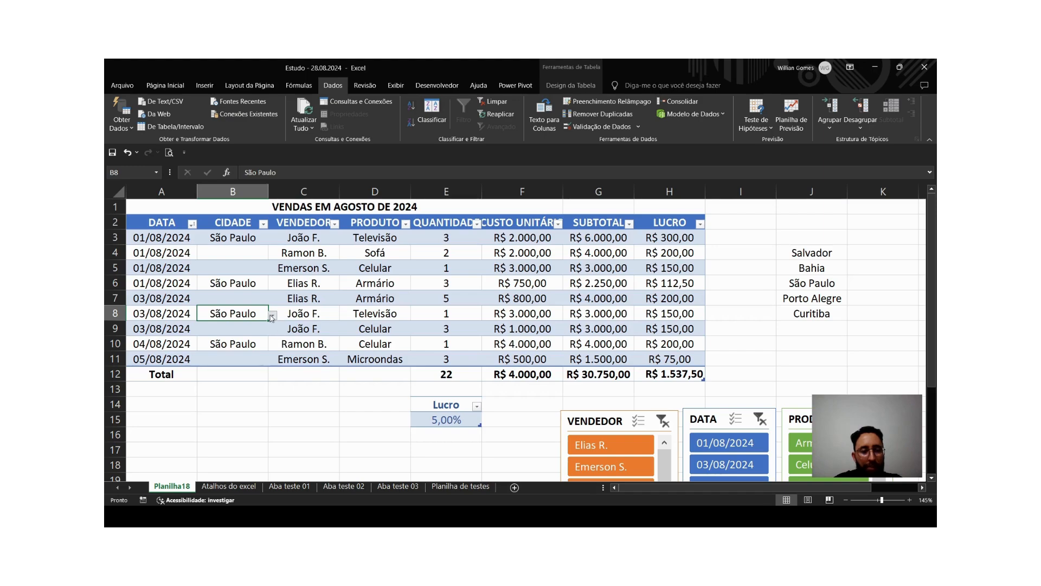
left_click(272, 318)
left_click(197, 366)
left_click(313, 429)
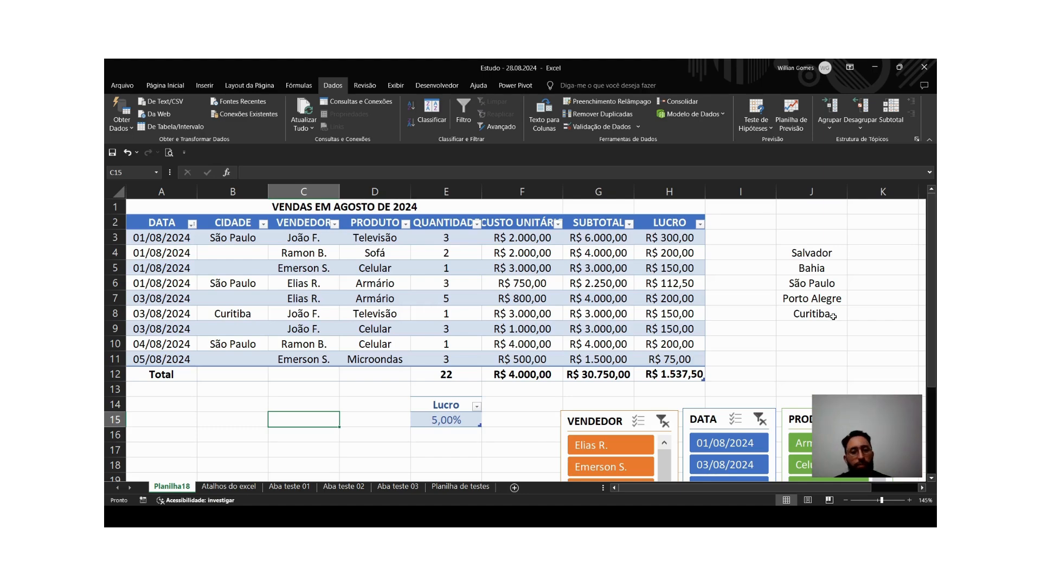
Enter Cidade as the heading above the city list in cell J3.
left_click(805, 241)
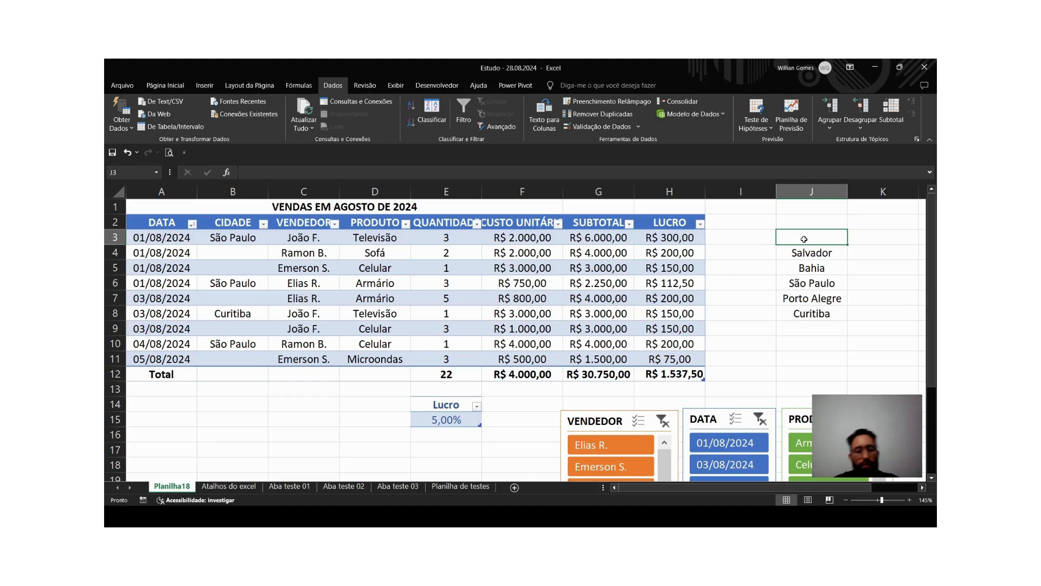
type("Cidade")
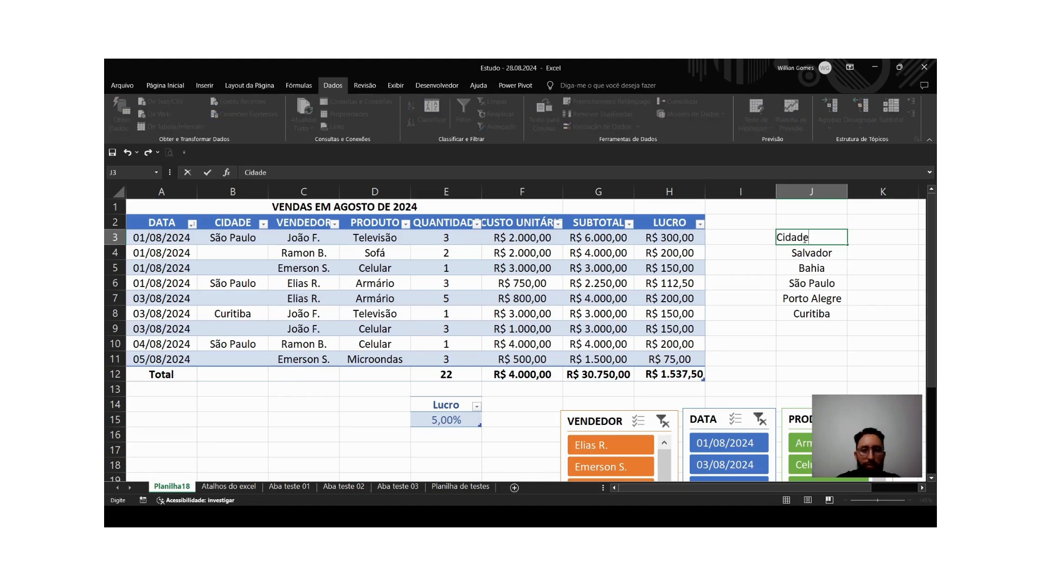
key("Return")
key("Down")
key("Up")
key("Up")
key("Up")
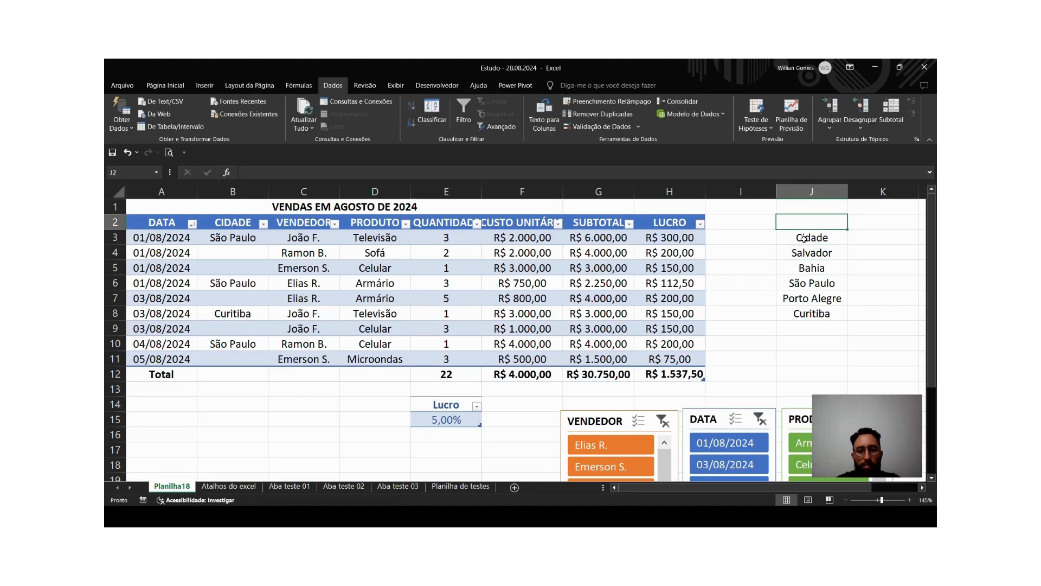
Rewrite the heading of the city list in cell J3 as CIDADE in capital letters.
key("Down")
type("cidad")
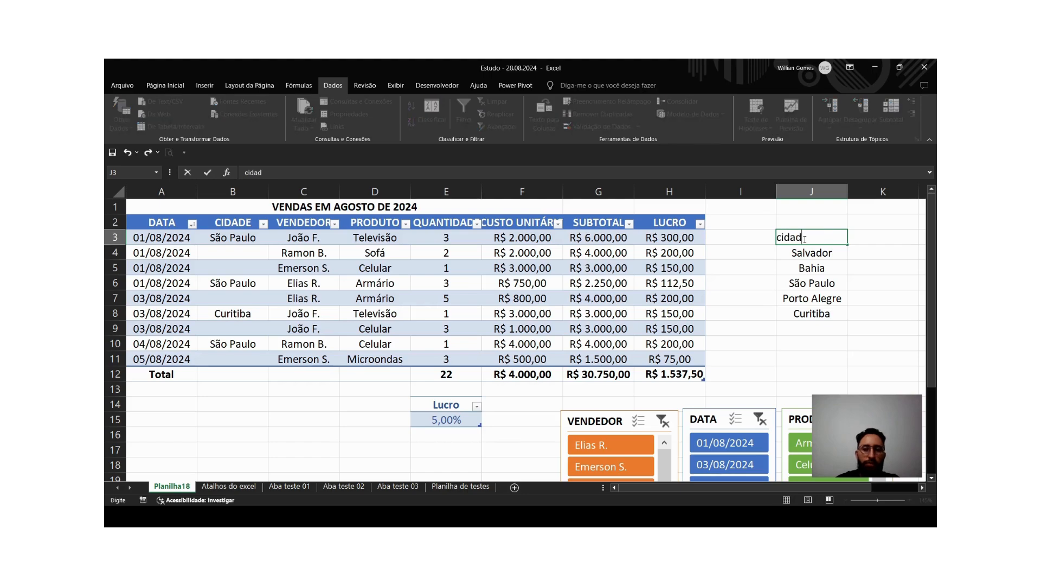
key("BackSpace")
key("BackSpace")
key("BackSpace")
key("BackSpace")
key("BackSpace")
type("ci")
key("BackSpace")
key("BackSpace")
type("CIDADE")
key("ctrl+Return")
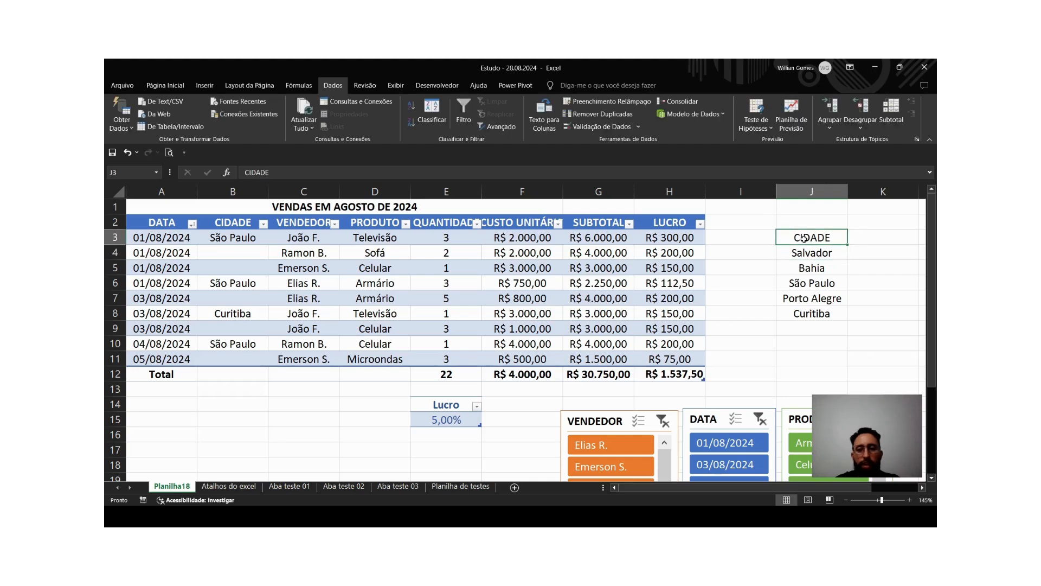
Try to format the city list in J3:J8 as a table, with cell G14 picked as the table range.
key("shift+Down")
key("shift+Down")
key("shift+Down")
key("shift+Down")
key("shift+Down")
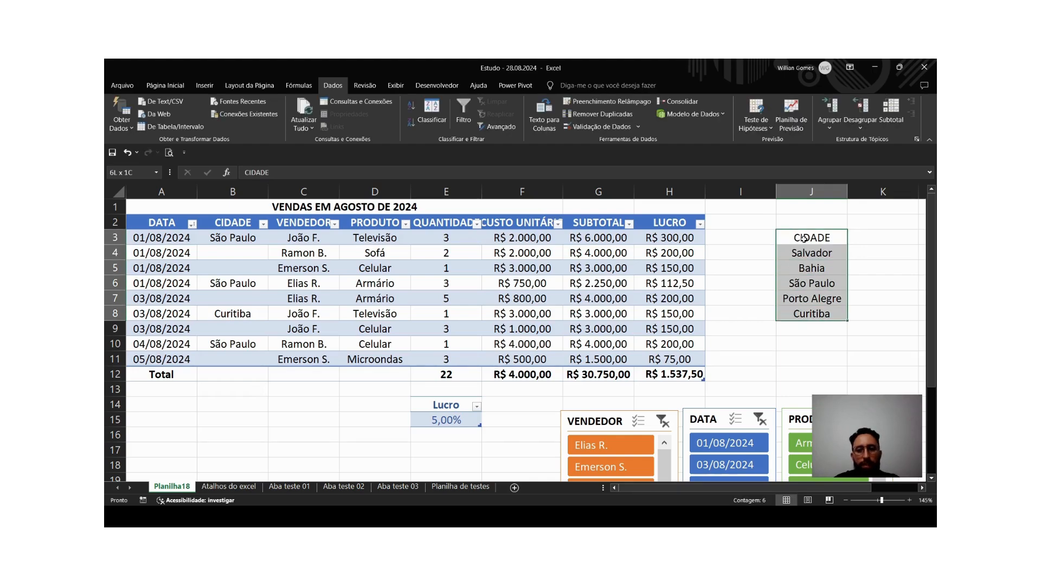
left_click(165, 85)
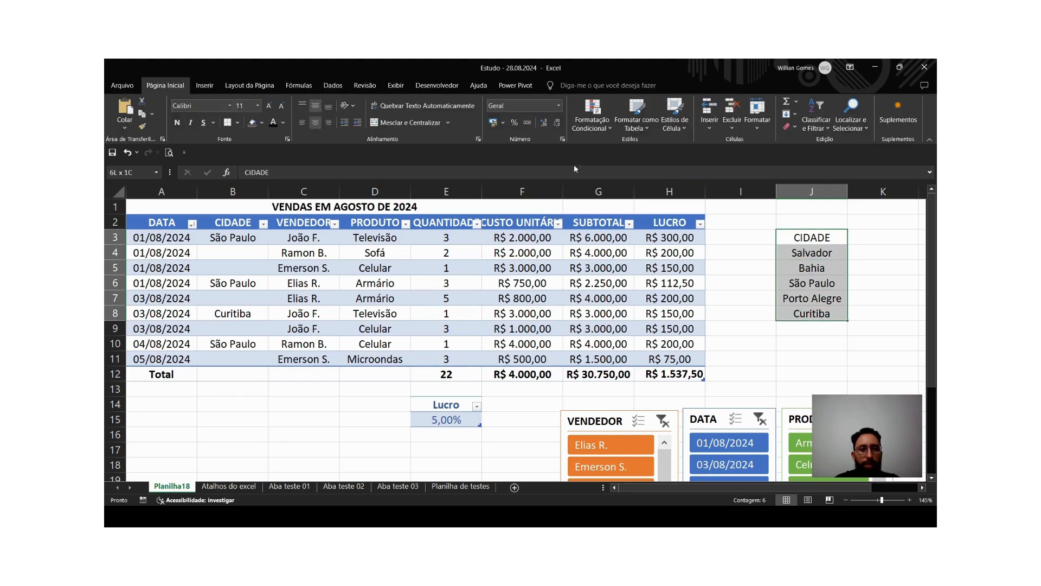
left_click(673, 155)
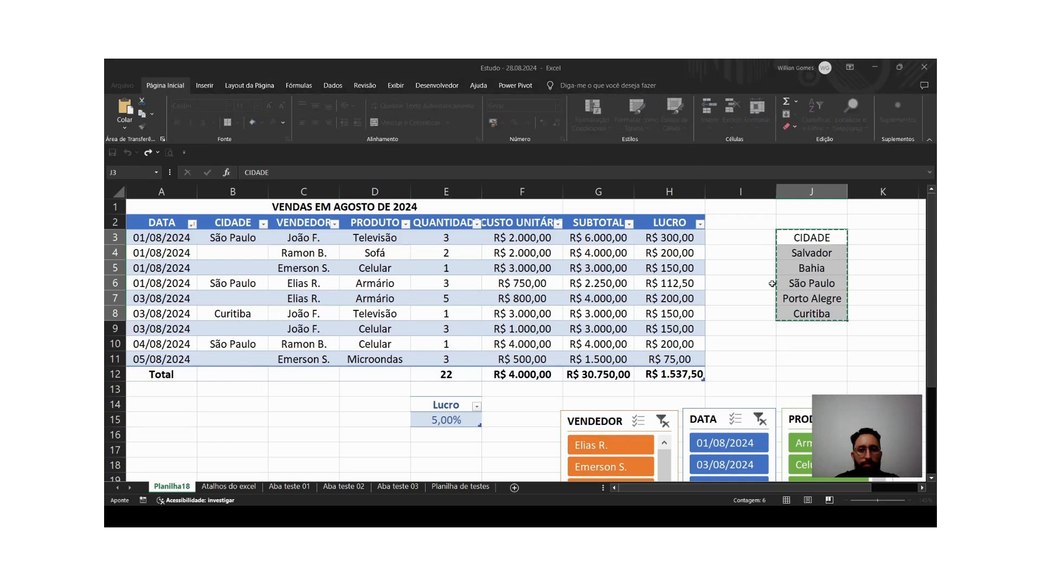
left_click(597, 406)
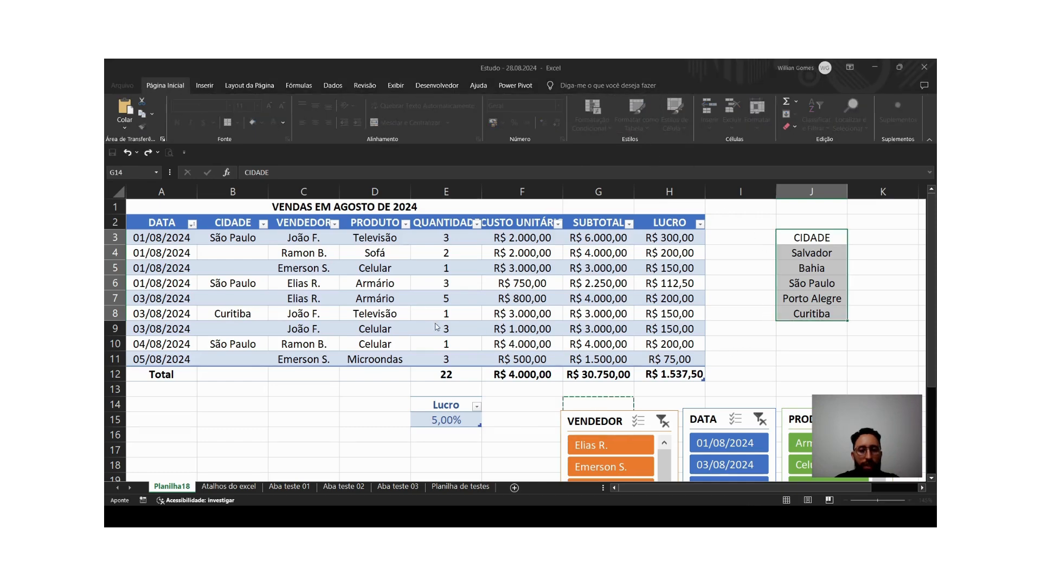
left_click(467, 334)
Format the city list in J3:J8 as a table with CIDADE as its header row.
left_click(822, 257)
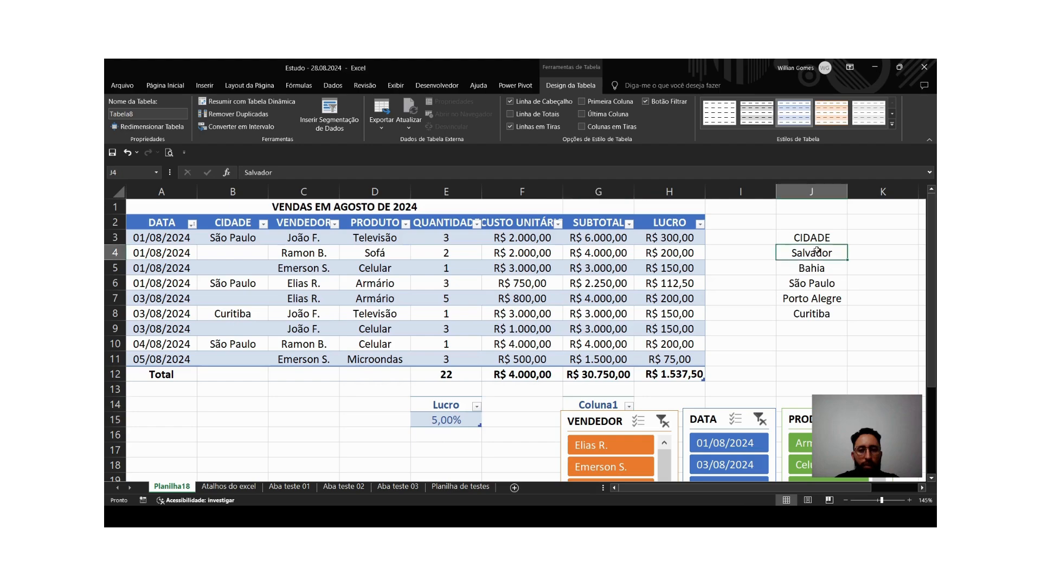
left_click(796, 244)
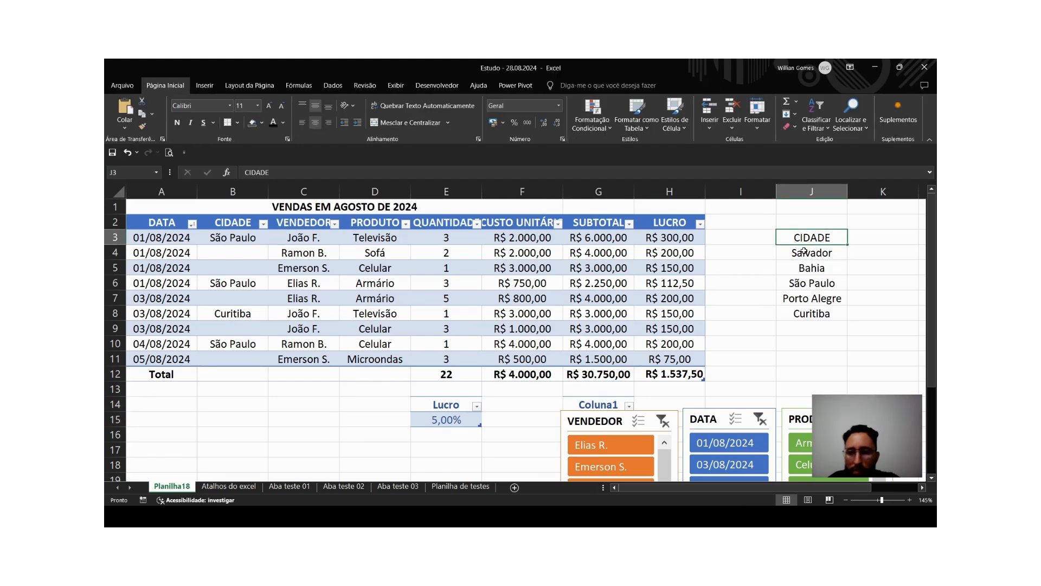
left_click_drag(799, 241, 803, 311)
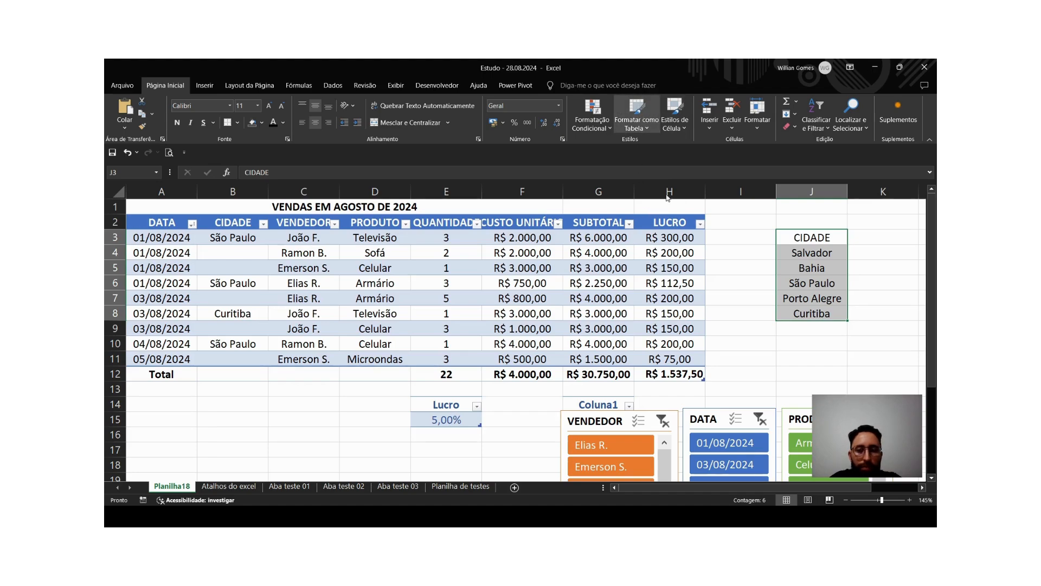
left_click(672, 168)
left_click(476, 332)
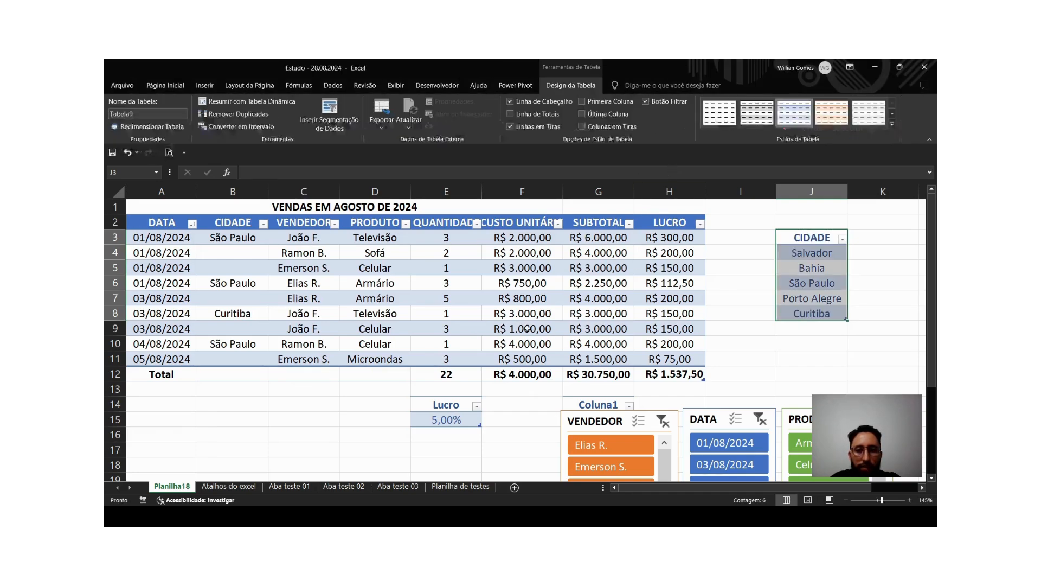
left_click(812, 342)
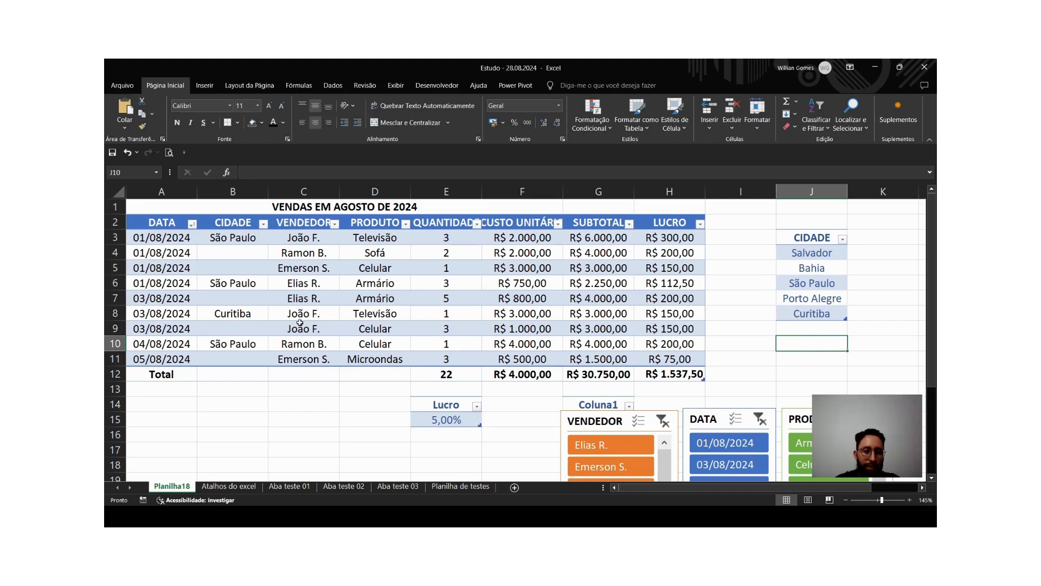
Rename the city list table in J3:J8 as CIDADE.
left_click_drag(220, 239, 223, 343)
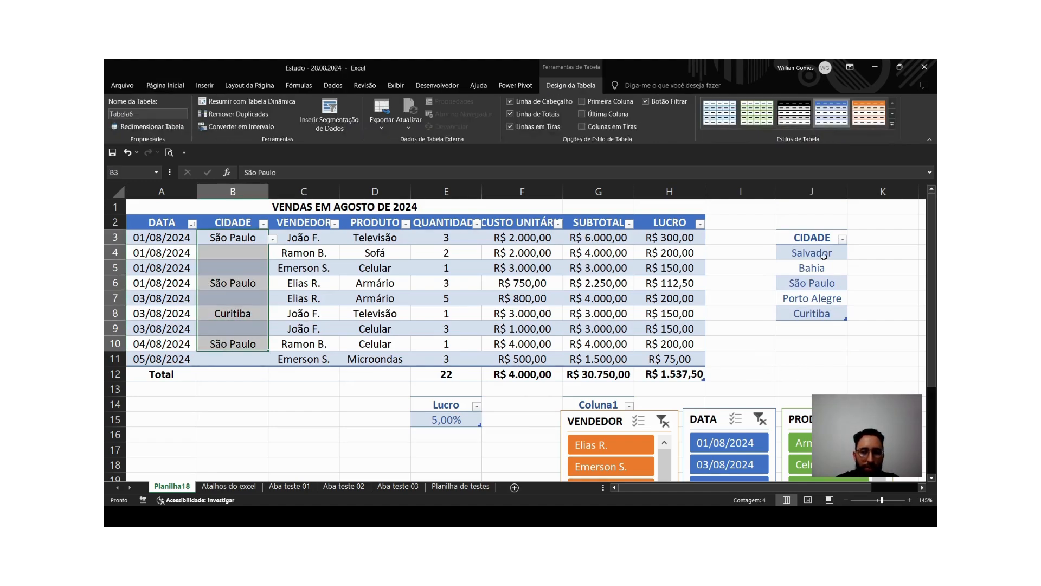
left_click(803, 242)
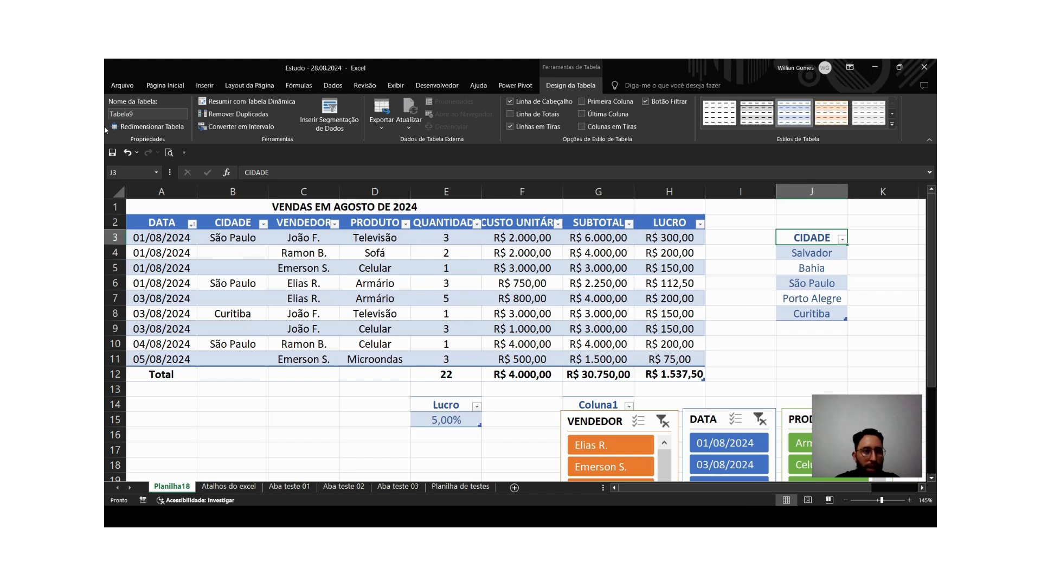
left_click_drag(803, 238, 811, 314)
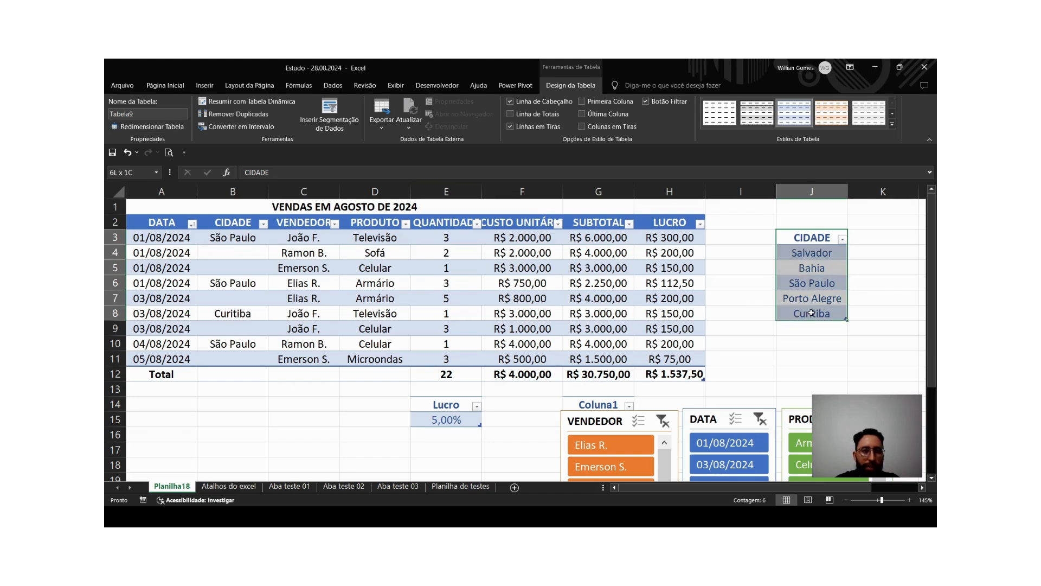
left_click(130, 115)
type("C")
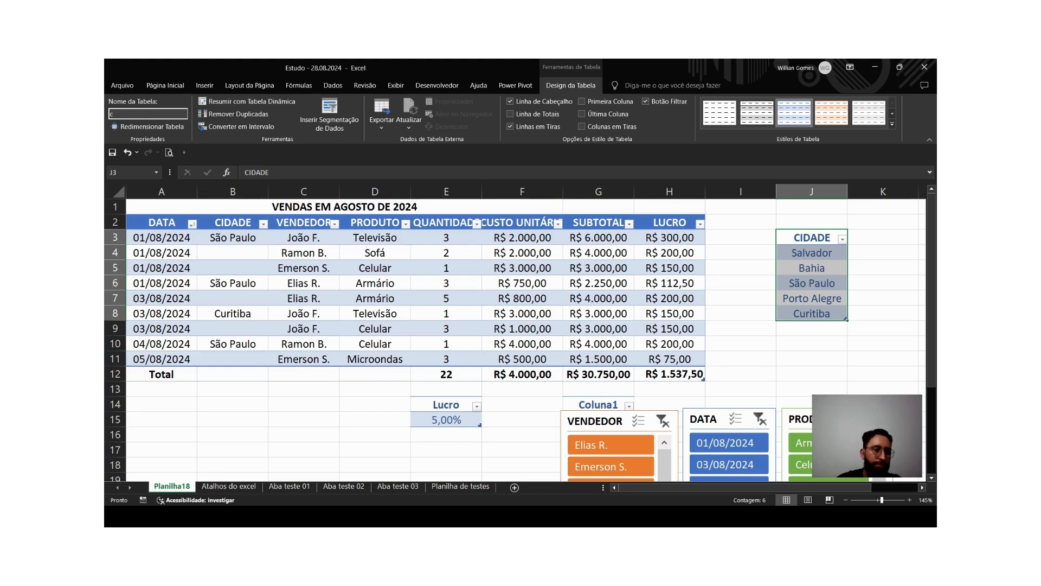
type("IDADE")
key("Return")
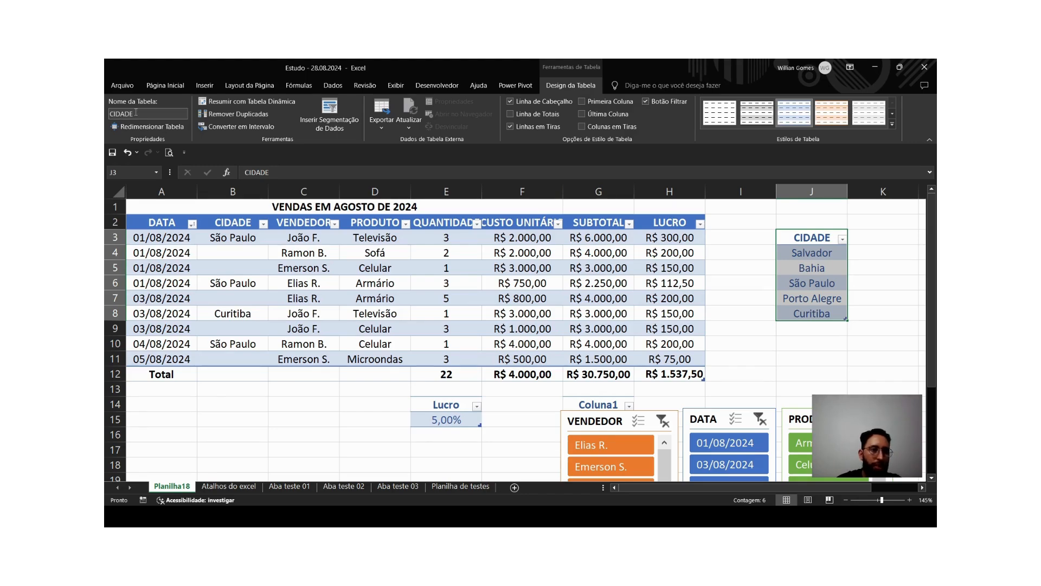
left_click(876, 239)
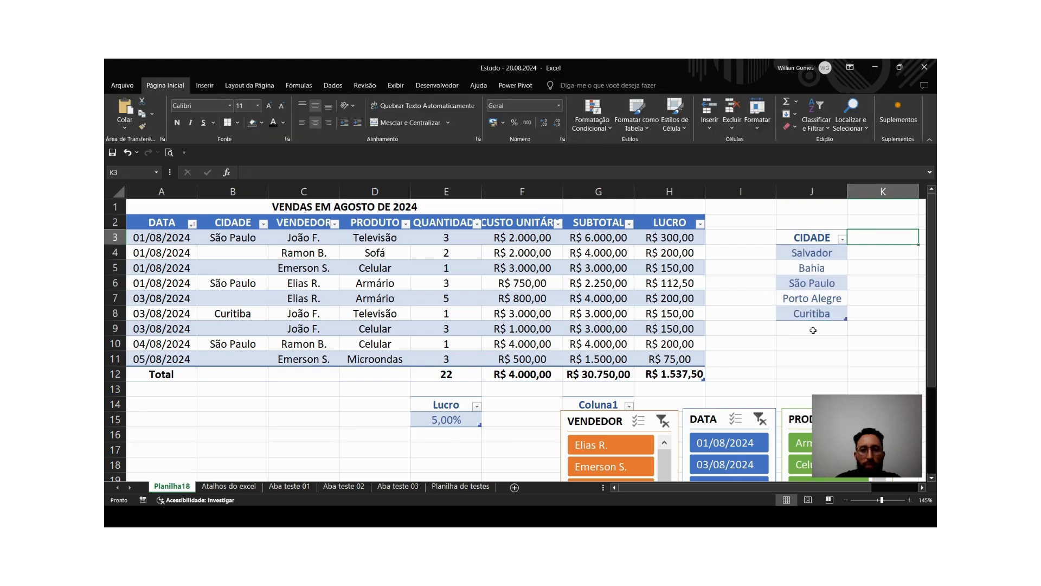
Select the city cells B3:B11 of the sales table and open their data validation settings.
left_click(298, 313)
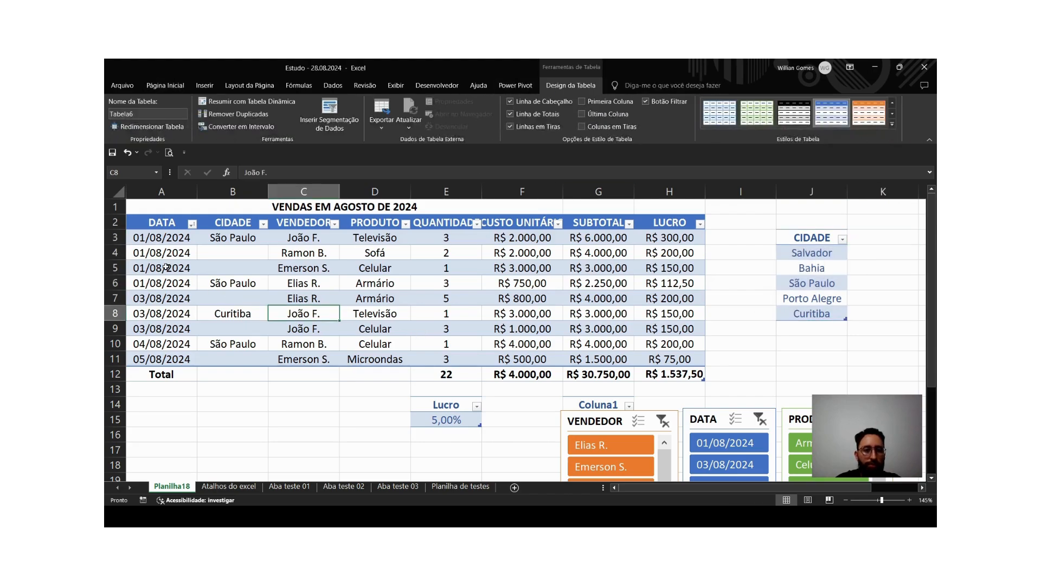
left_click_drag(232, 237, 239, 359)
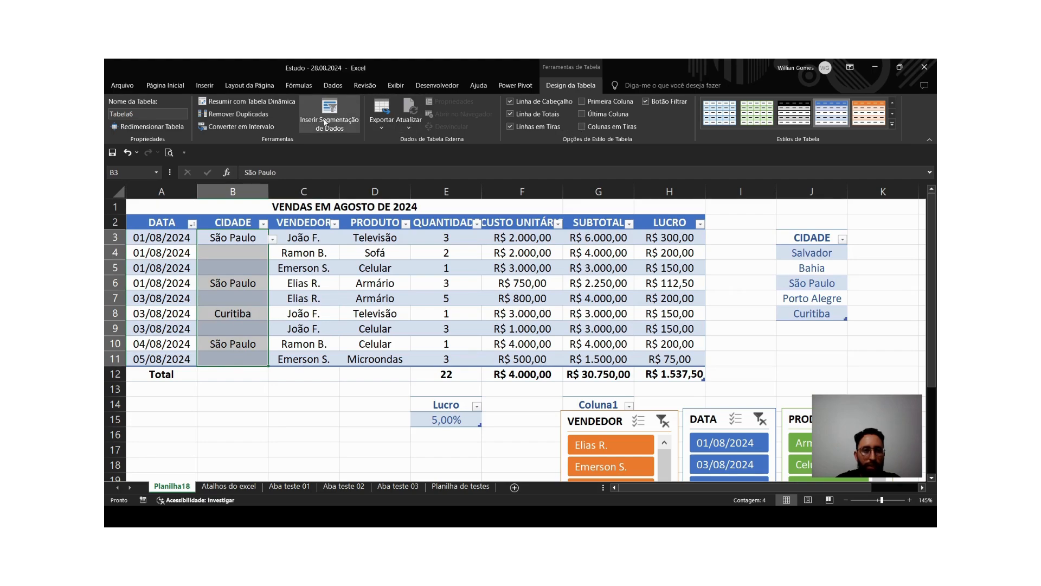
left_click(389, 86)
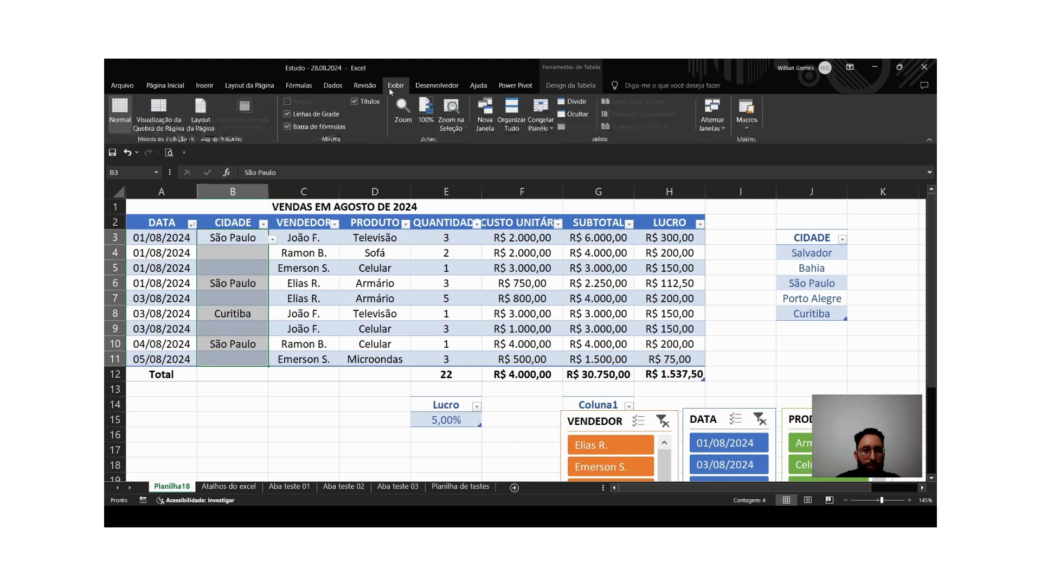
left_click(449, 84)
left_click(330, 86)
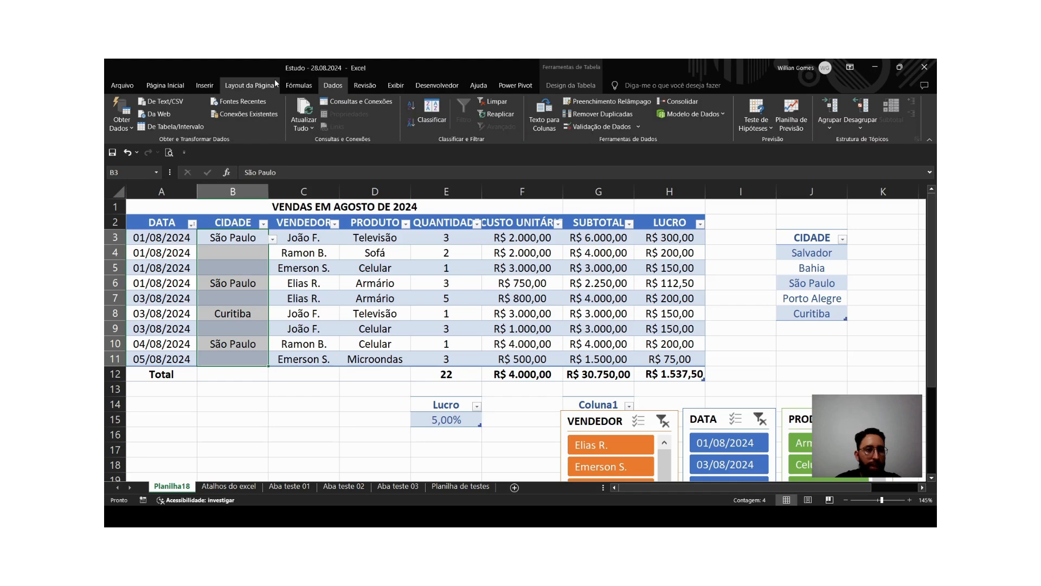
left_click(551, 85)
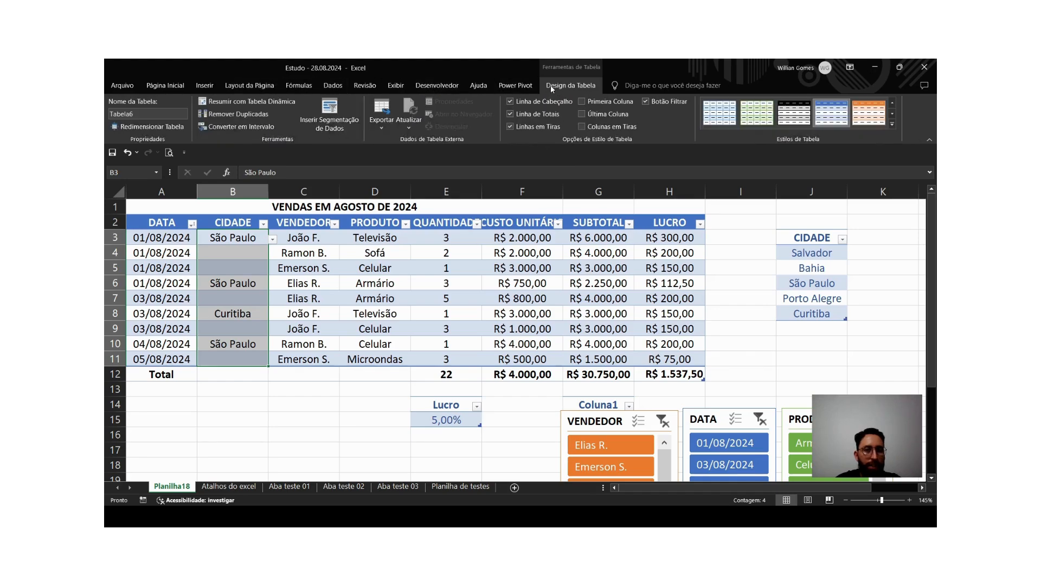
left_click(286, 85)
left_click(234, 86)
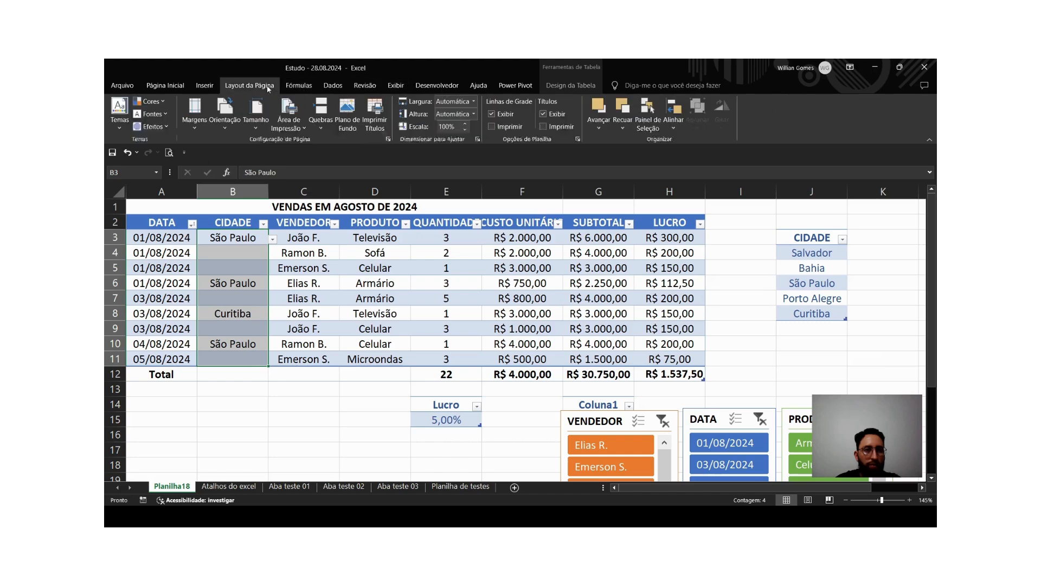
left_click(209, 88)
left_click(180, 88)
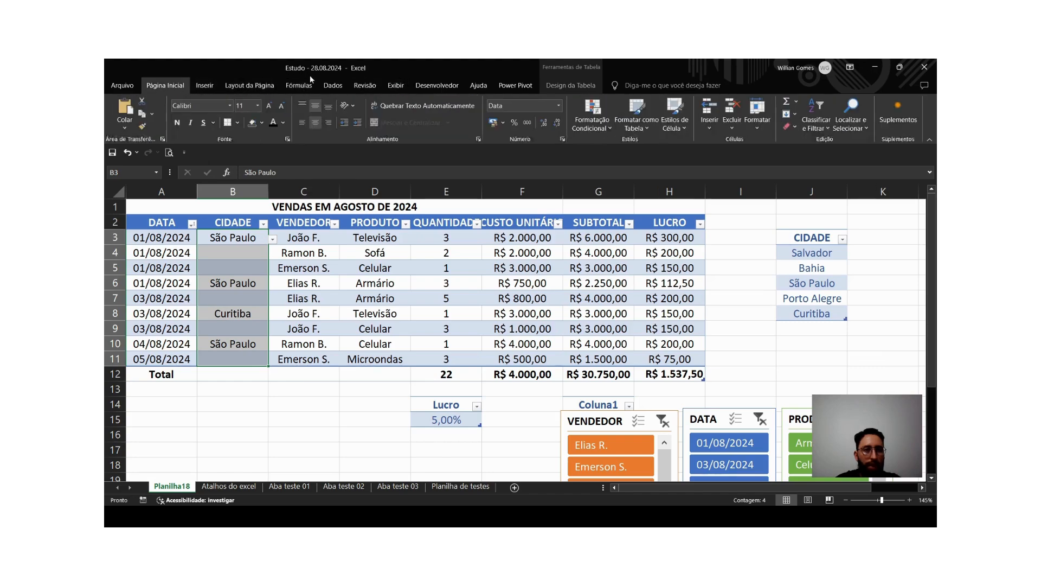
left_click(328, 84)
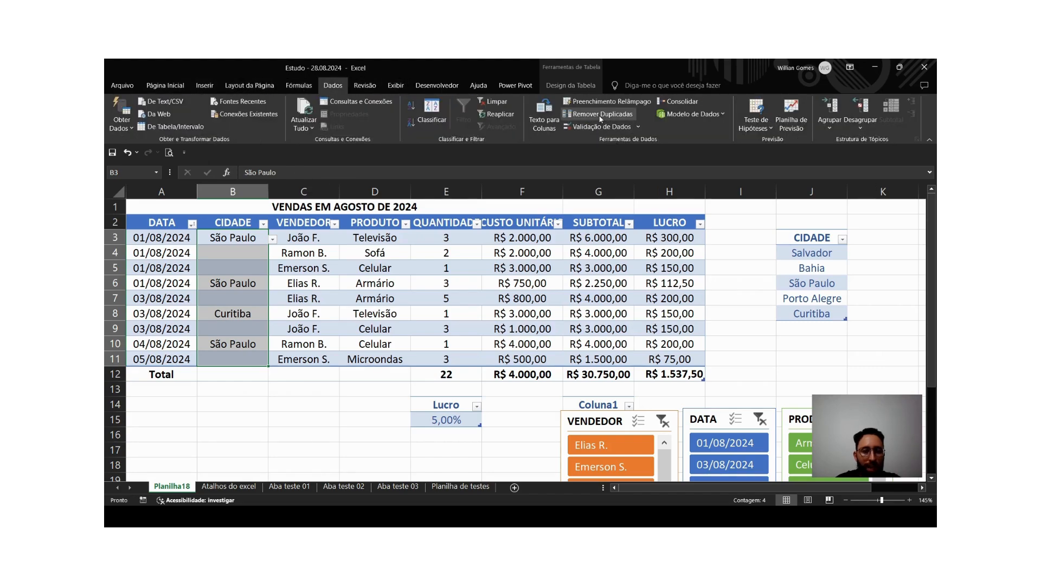
left_click(613, 127)
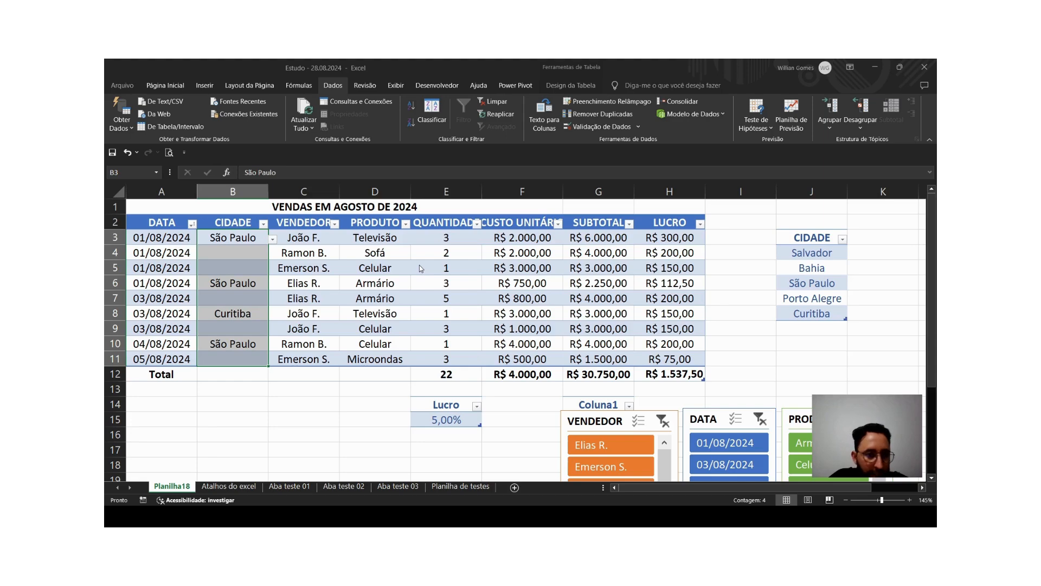
Try to re-enter the list source in the data validation settings of city cells B3:B11.
left_click(515, 517)
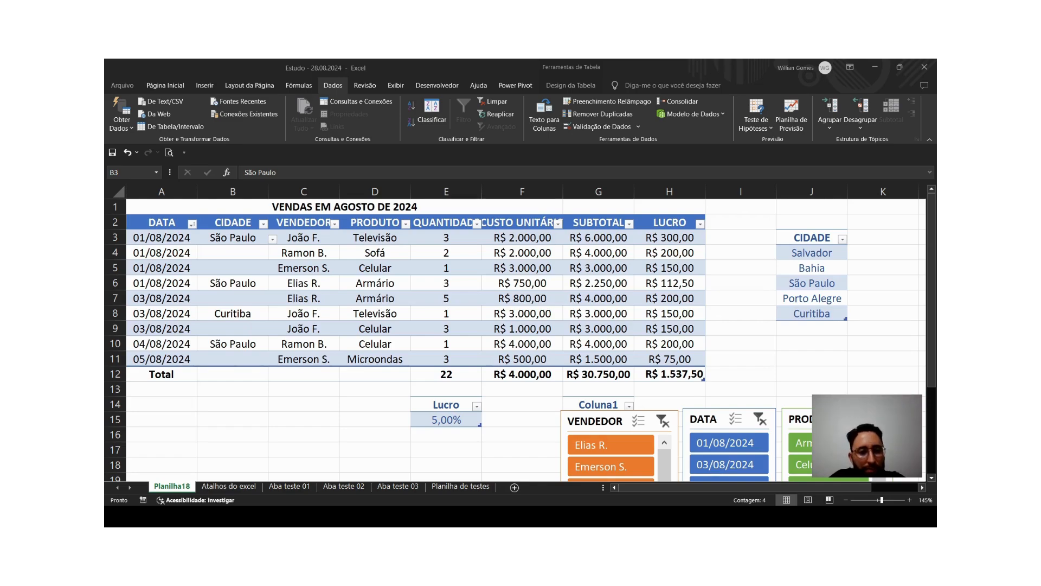
left_click_drag(411, 311, 295, 316)
key("BackSpace")
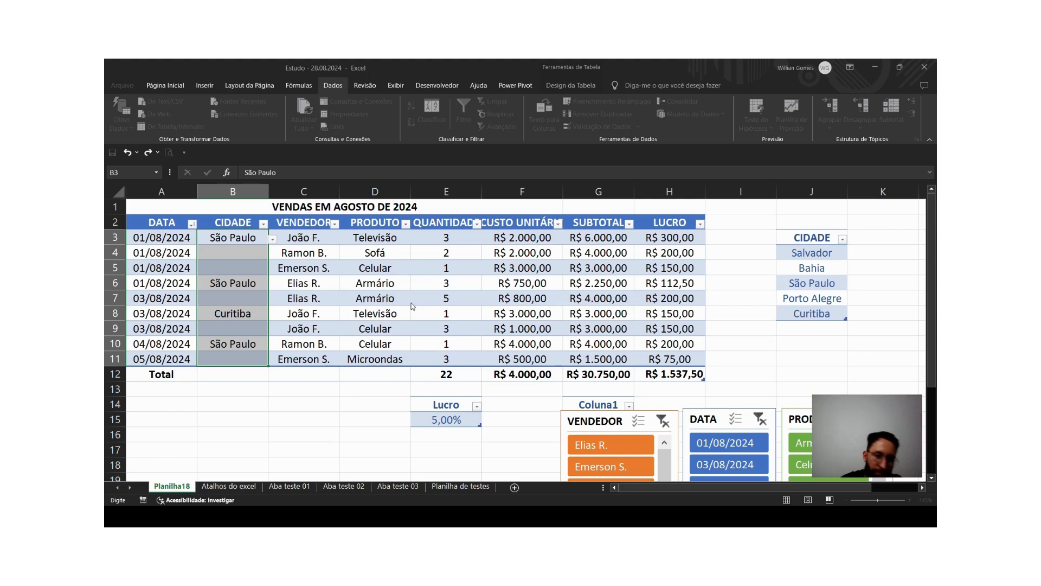
key("Right")
key("BackSpace")
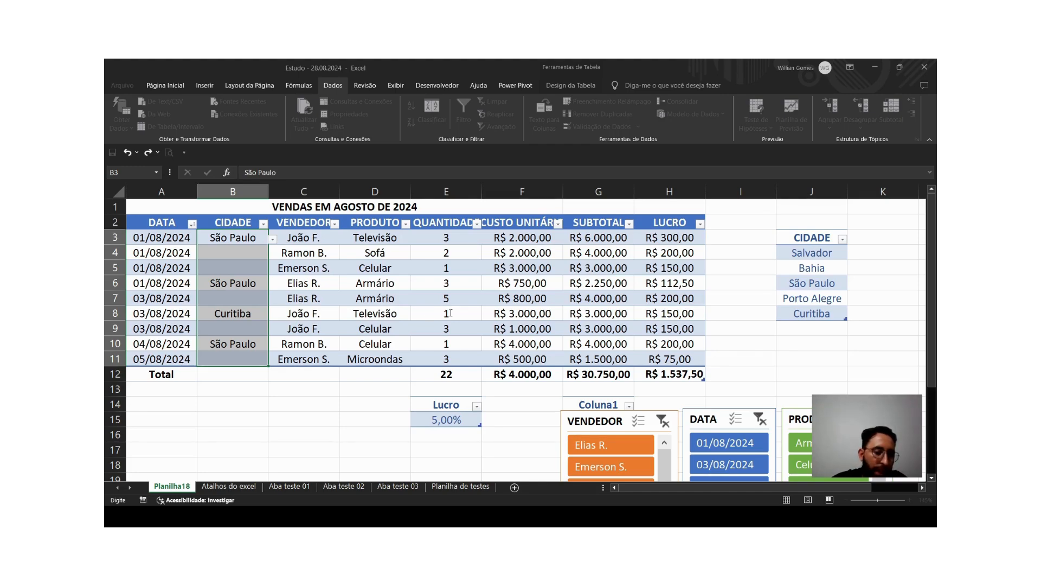
key("Right")
key("Right")
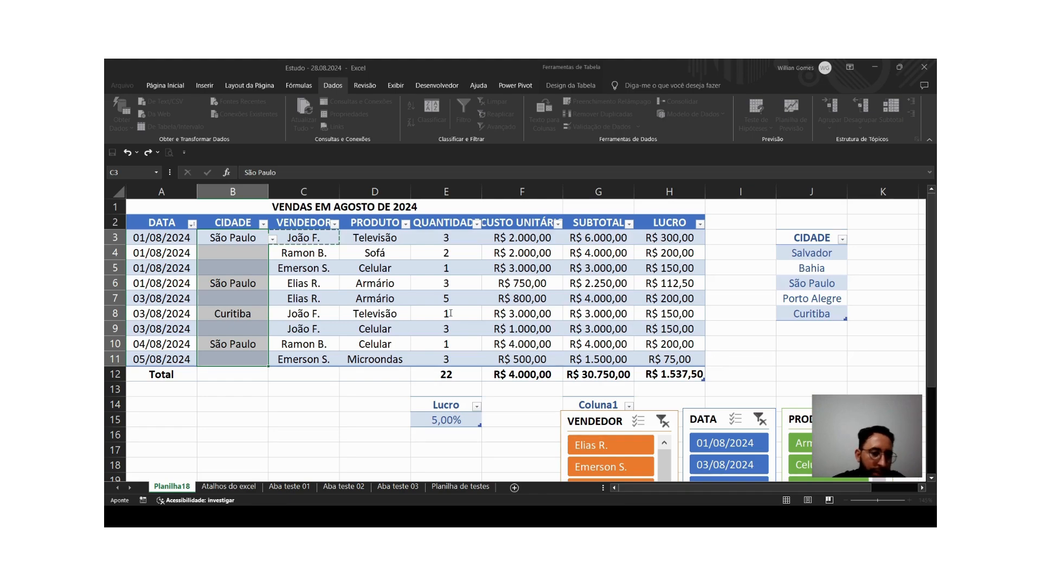
key("BackSpace")
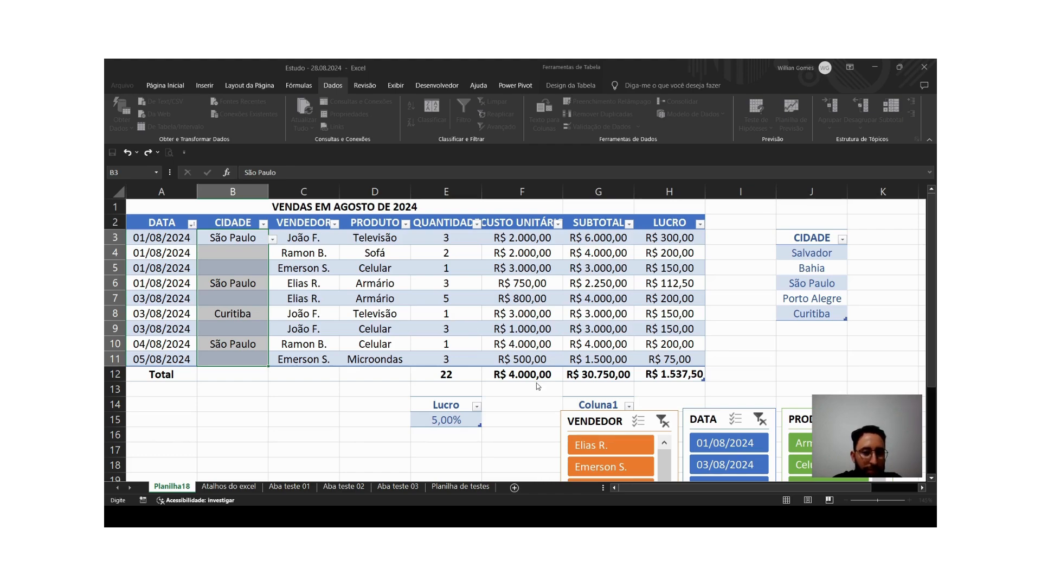
key("Escape")
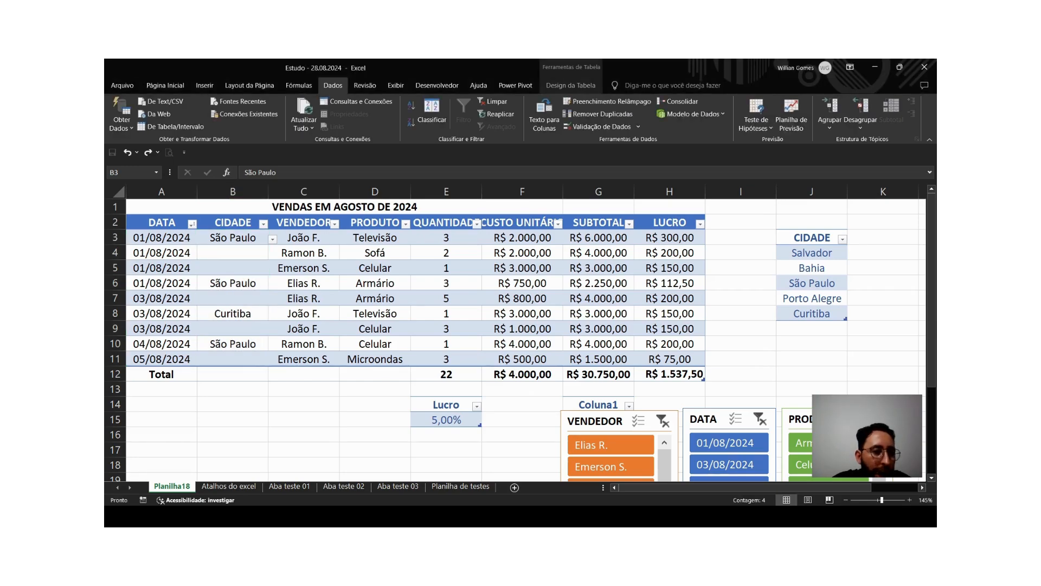
left_click(252, 237)
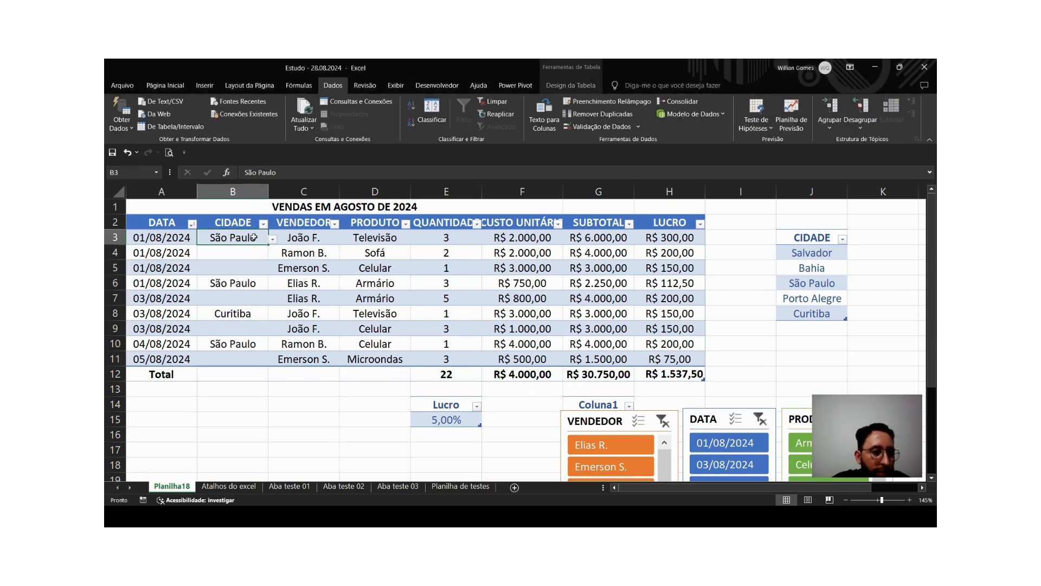
left_click(233, 283)
left_click(219, 268)
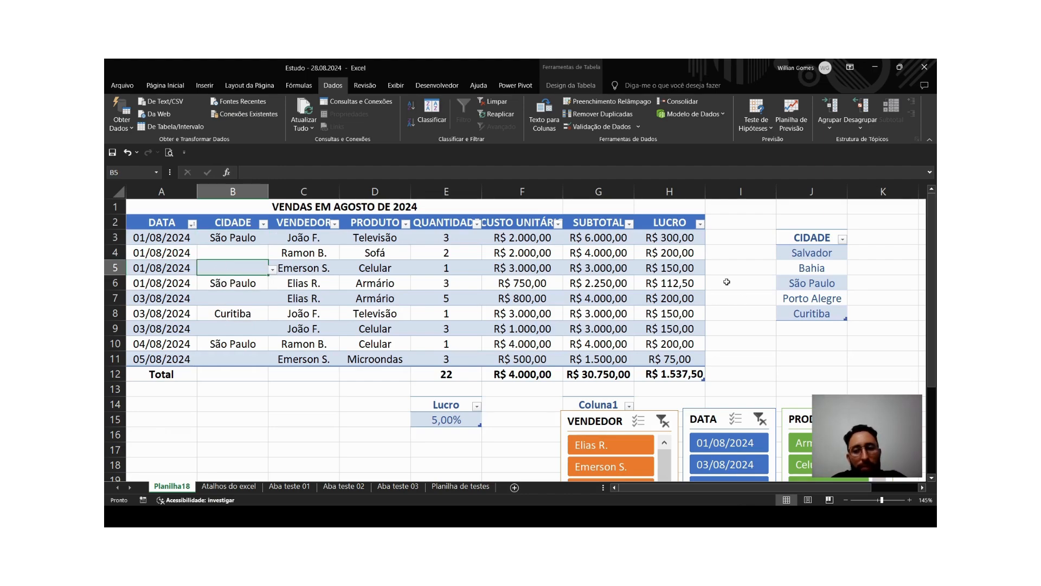
Add São Luís to the CIDADE list table in cell J9, directly below Curitiba.
left_click(825, 328)
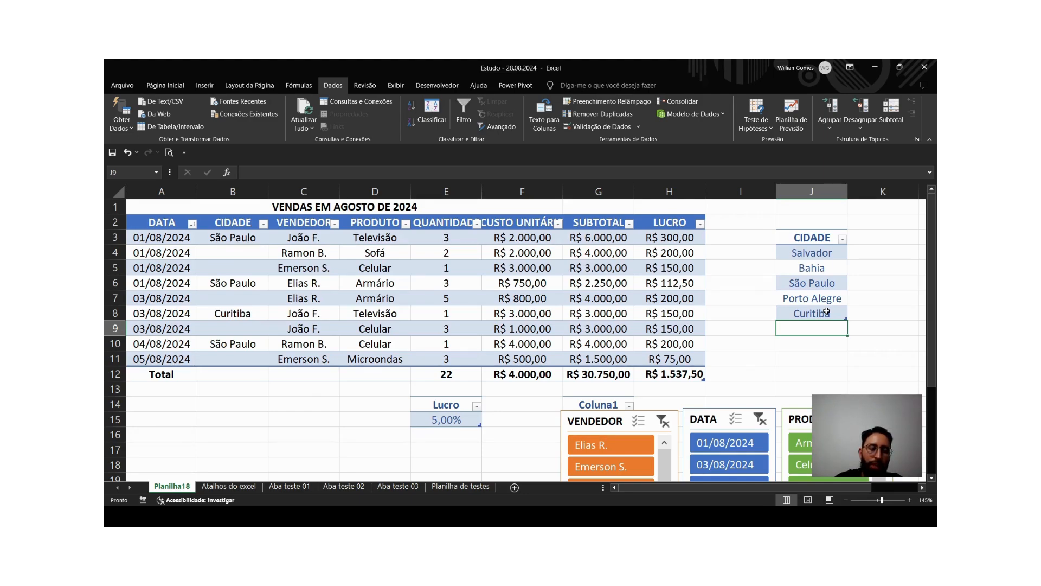
type("São ")
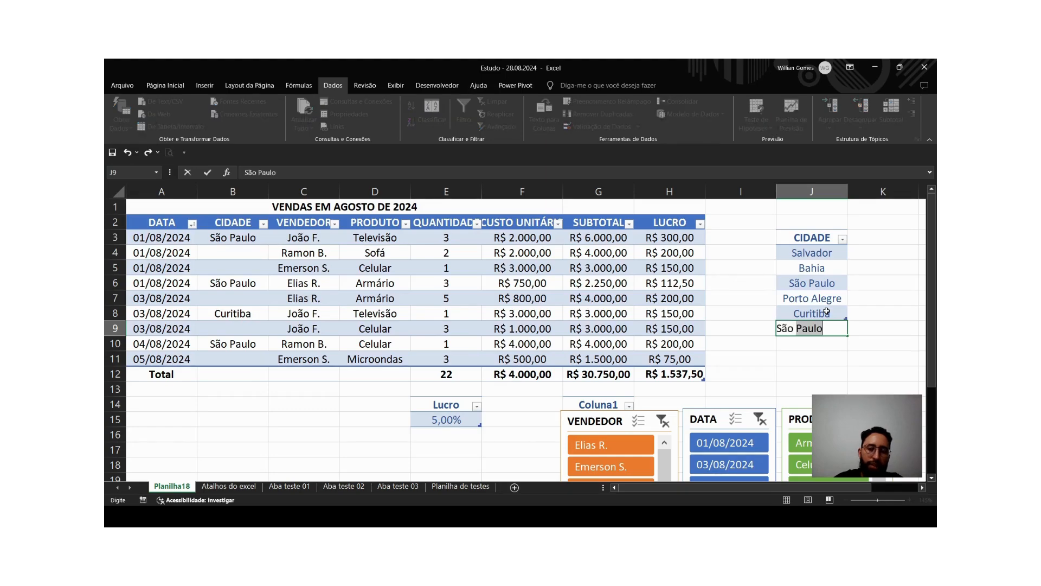
type("Luís")
key("Return")
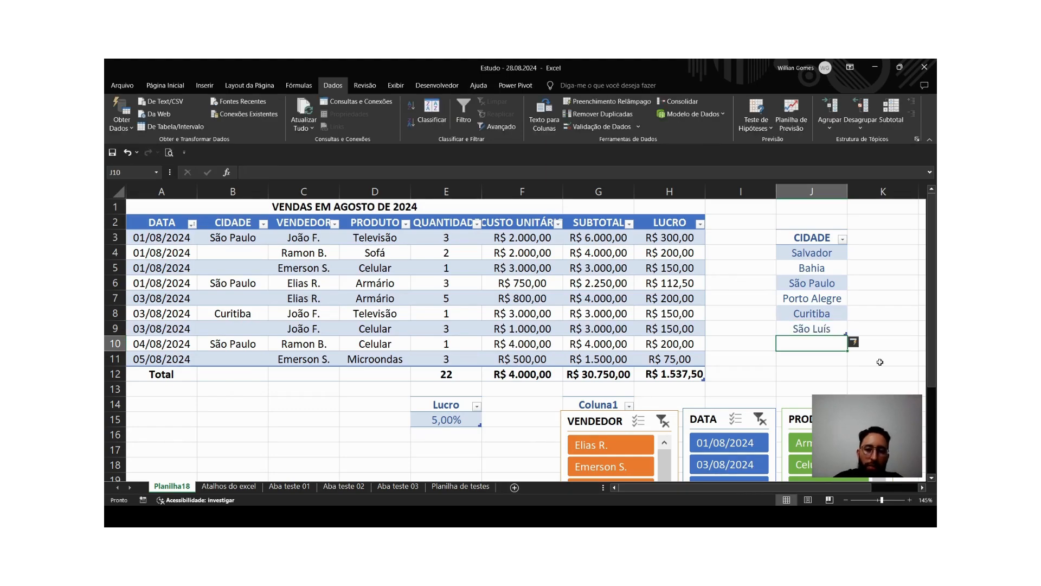
left_click(808, 329)
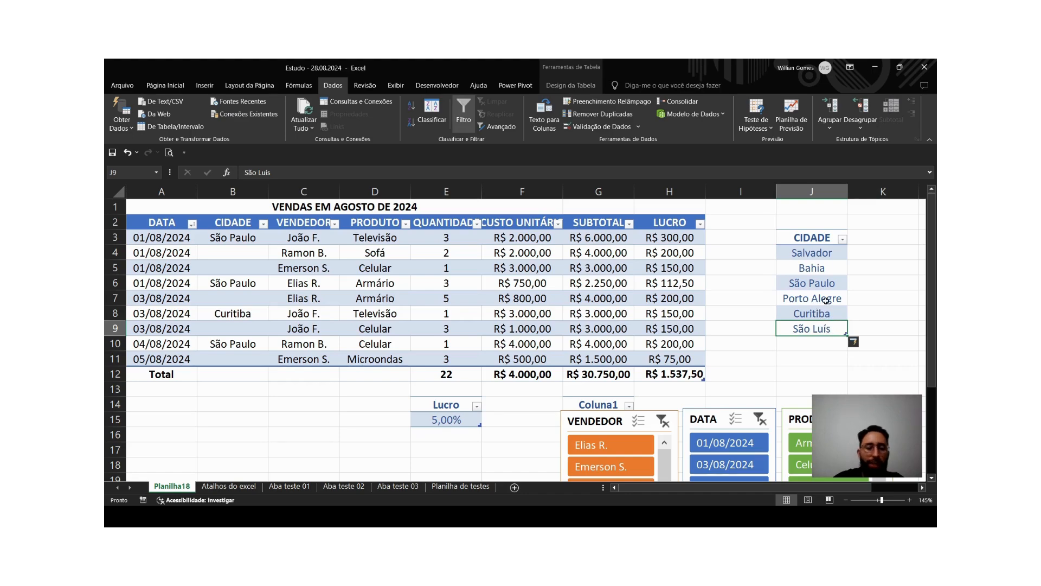
Choose São Luís from the drop-down list in cell B3 of the sales table.
left_click(248, 244)
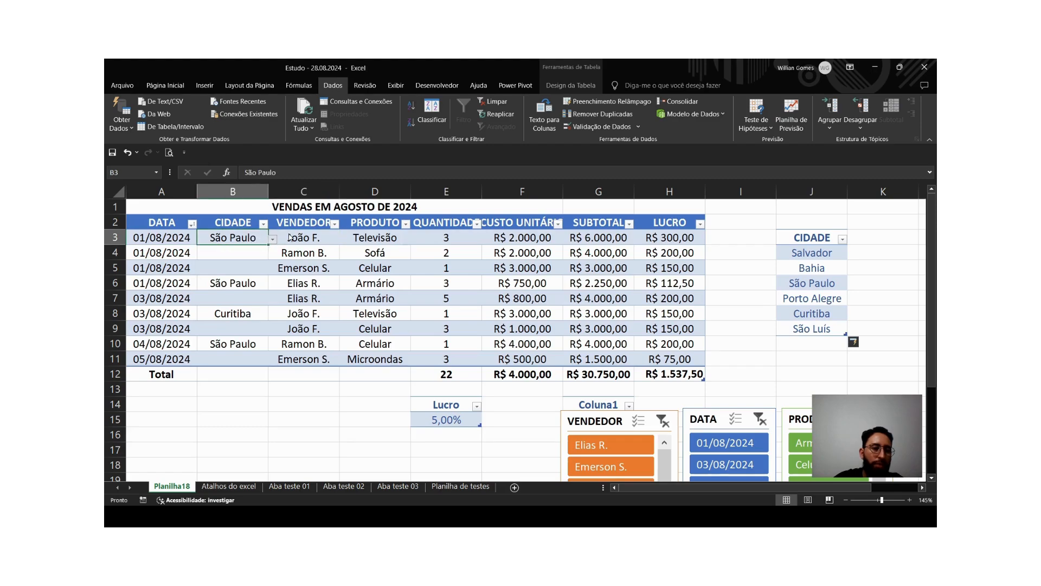
left_click(201, 311)
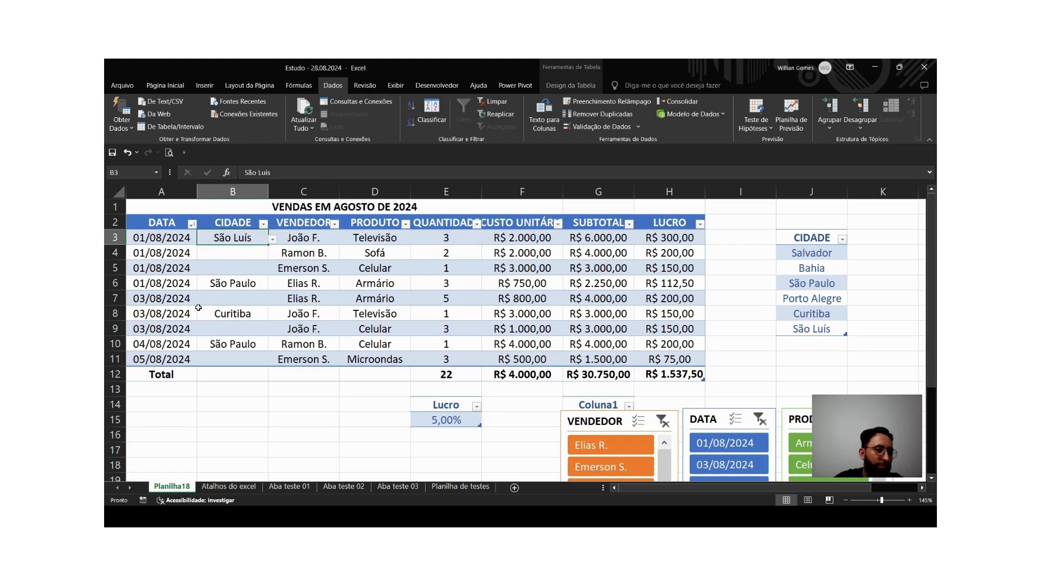
Clear Salvador, Bahia, São Paulo and Porto Alegre from J4:J7 and delete their emptied rows from the city list table.
left_click(846, 345)
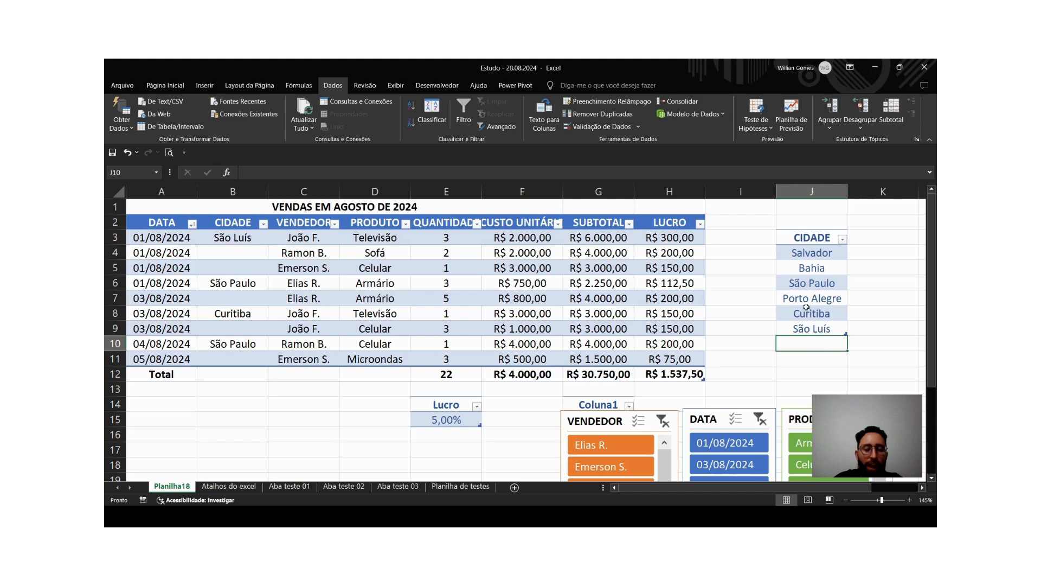
left_click(799, 274)
left_click_drag(798, 253, 805, 301)
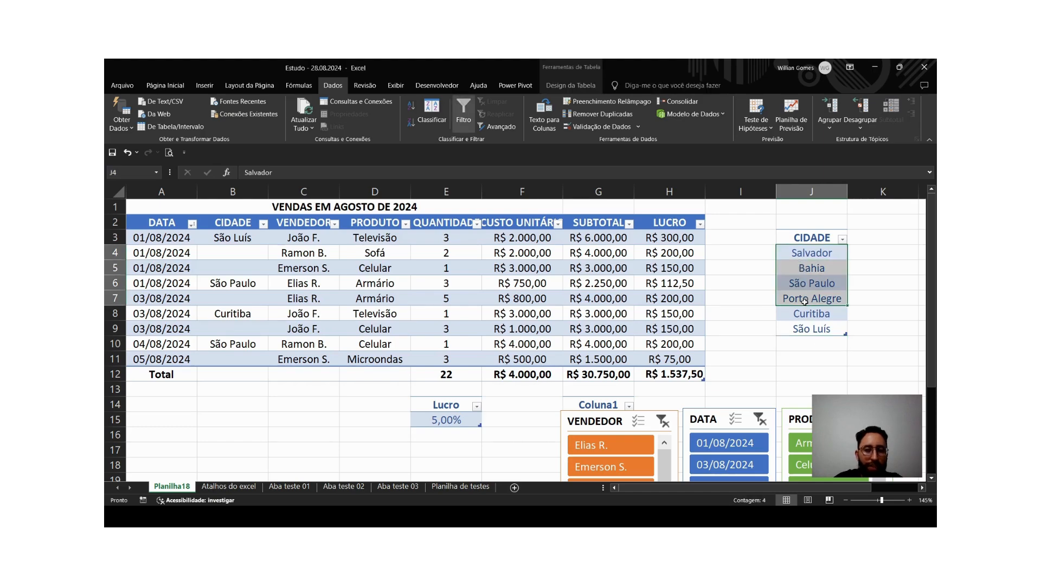
key("Delete")
left_click(814, 262)
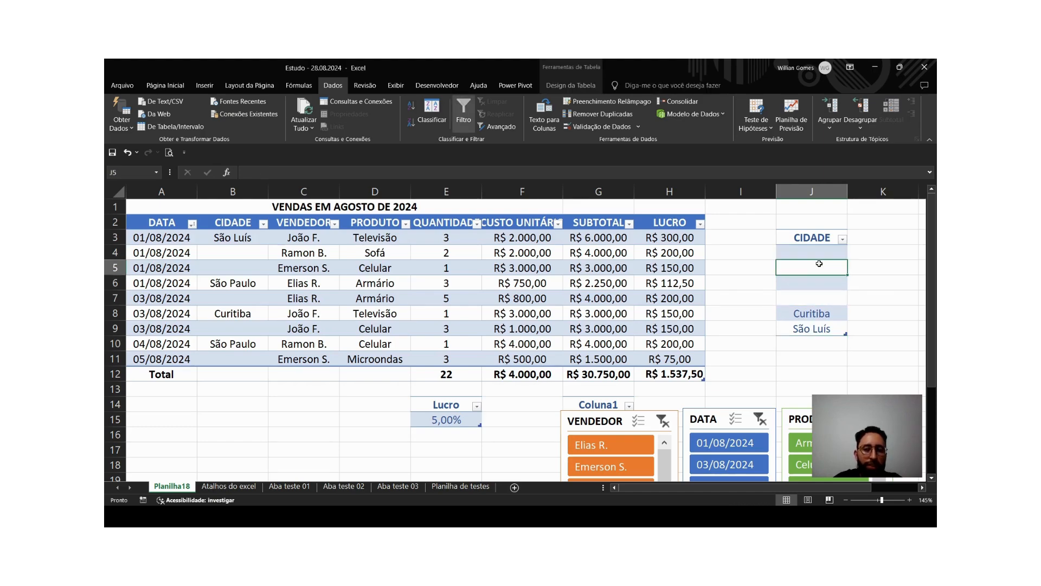
left_click_drag(807, 297, 798, 254)
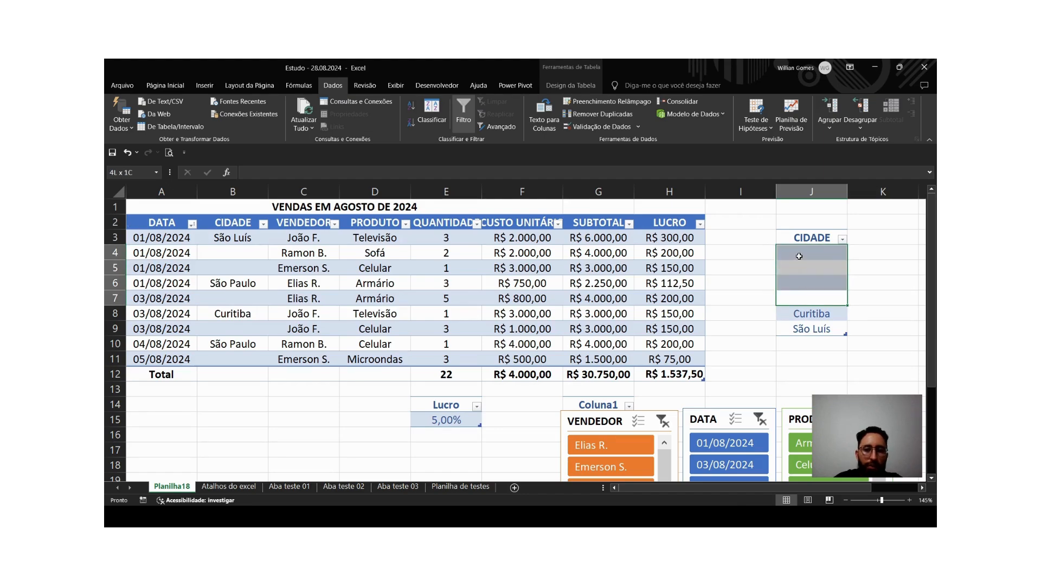
left_click(799, 256)
left_click_drag(799, 285, 802, 298)
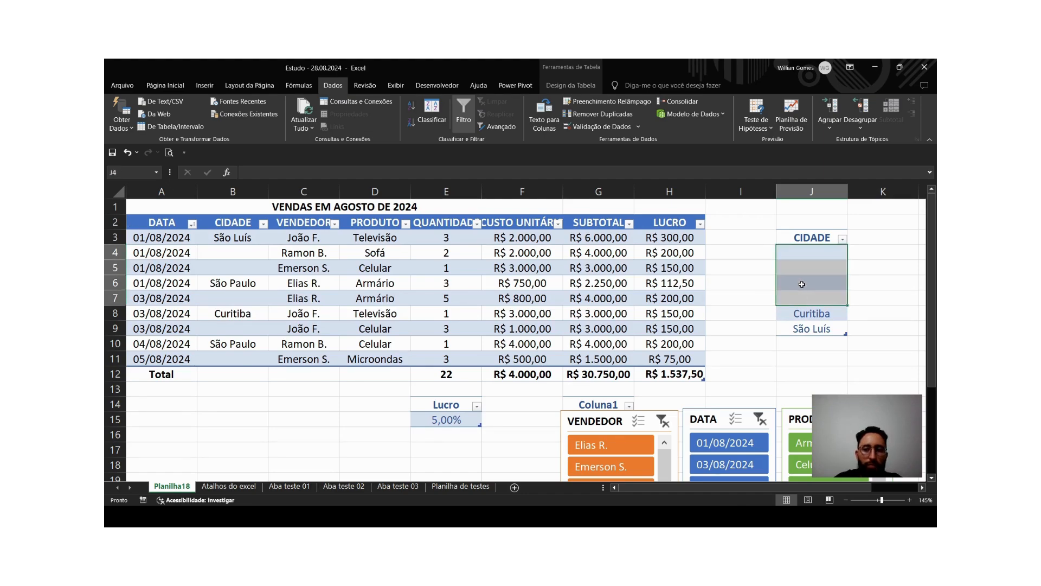
key("ctrl+minus")
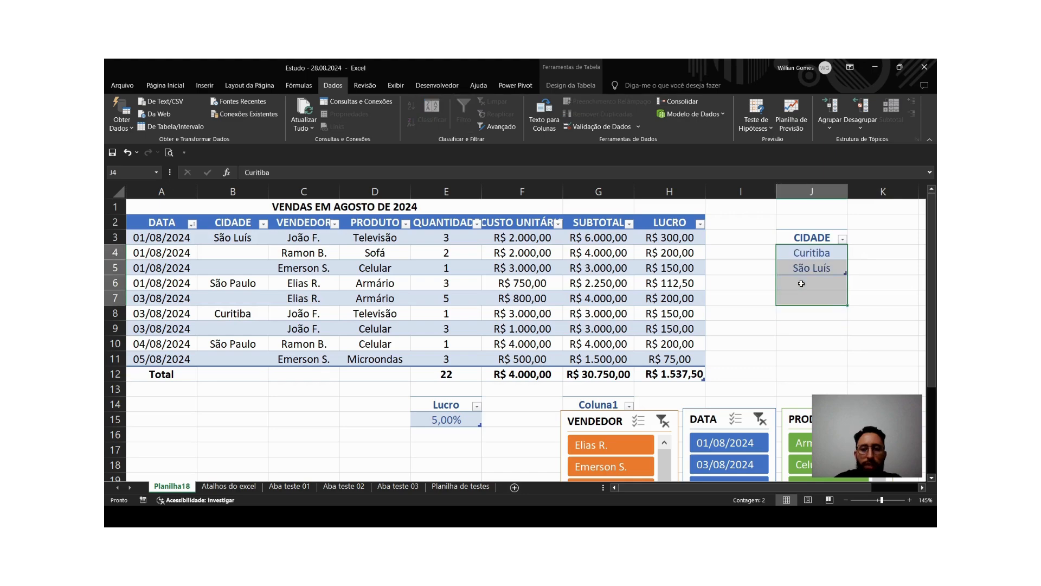
left_click(800, 358)
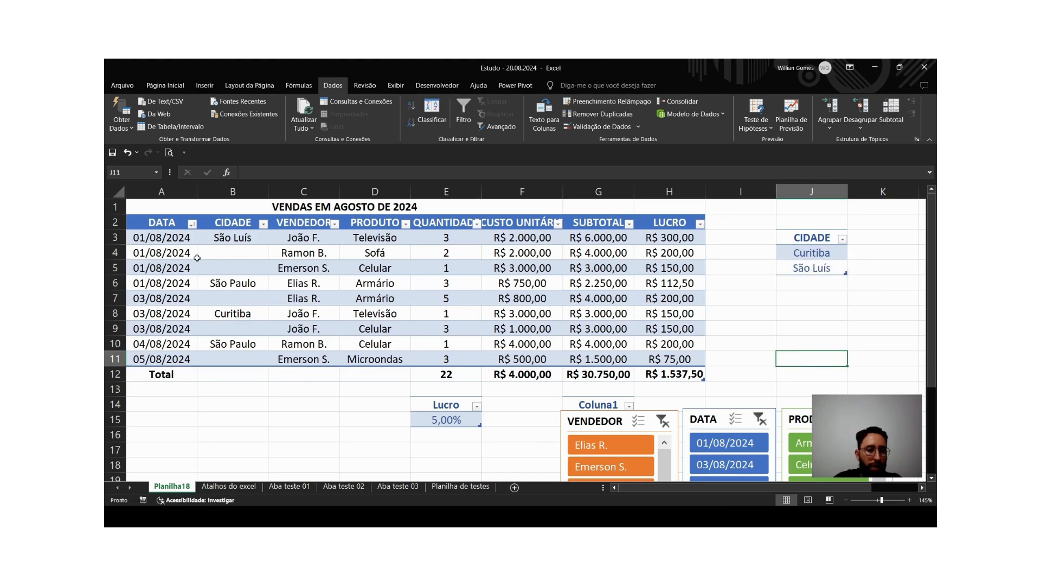
Check the drop-down options in cell B3 and clear all city entries from B3:B11 of the sales table.
left_click(199, 233)
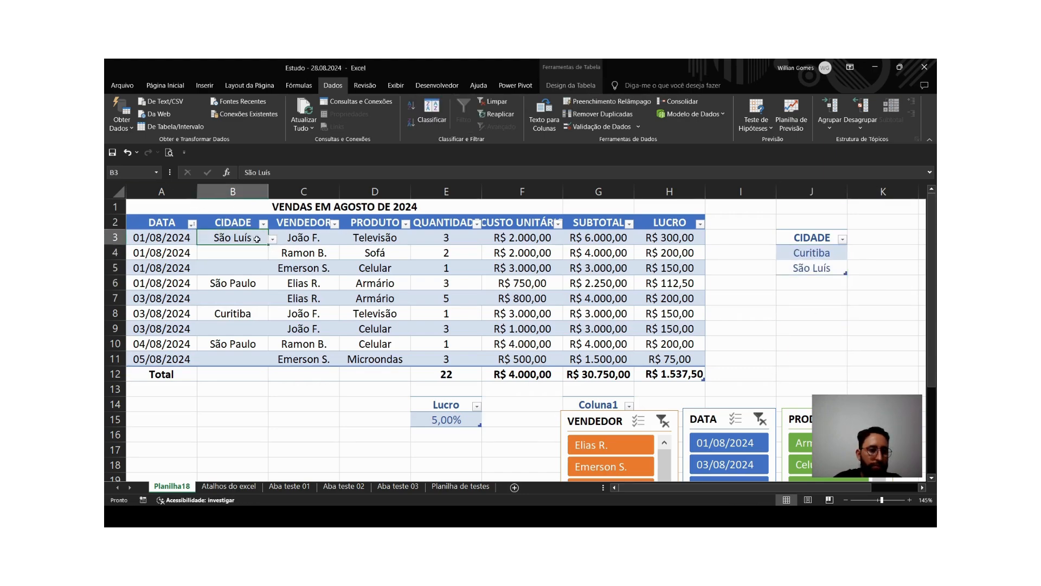
left_click(273, 239)
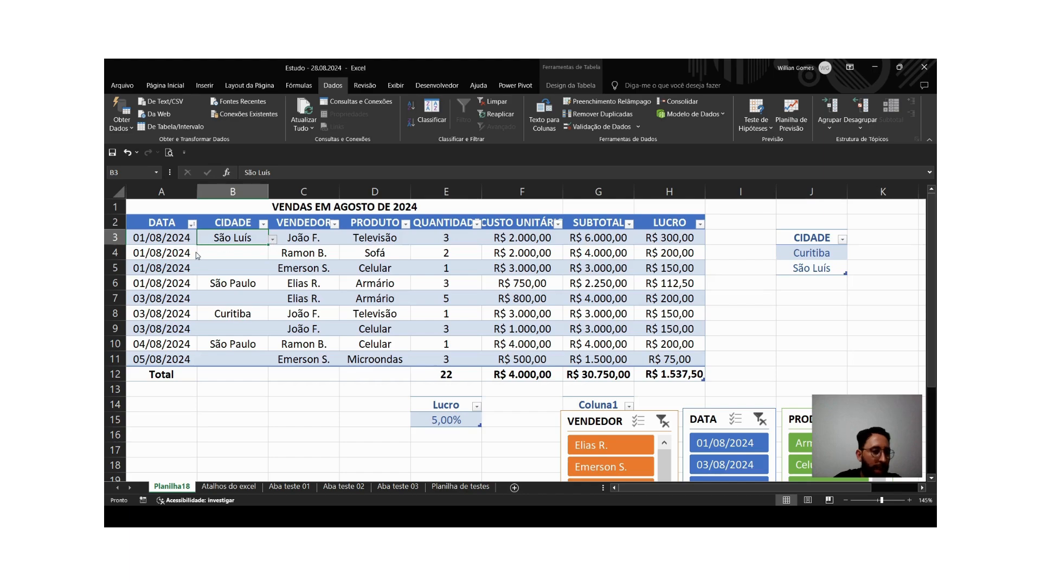
left_click(228, 250)
left_click_drag(240, 236, 245, 359)
key("Delete")
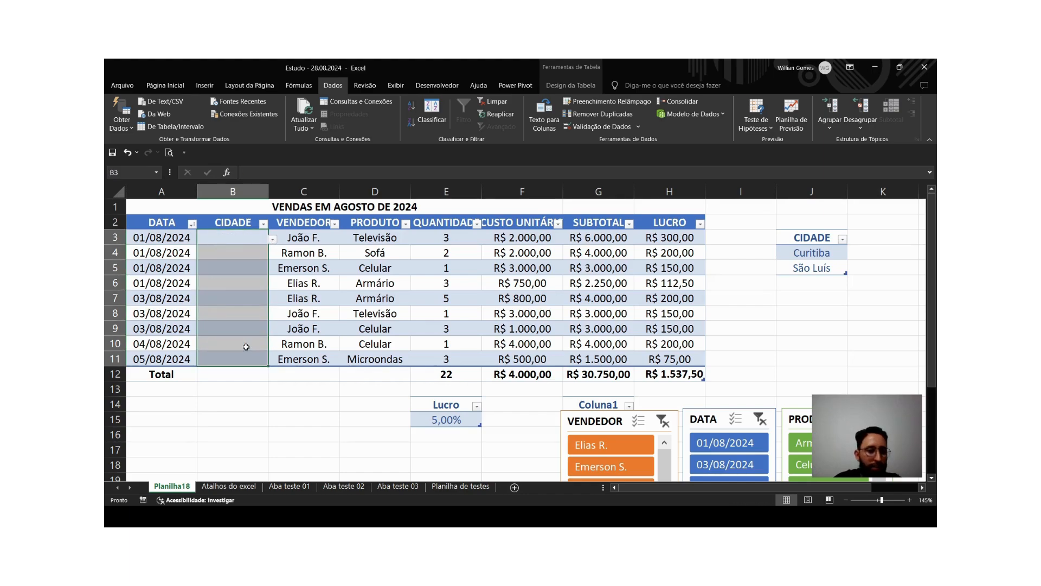
Insert a new first row above Curitiba in the city list table and enter Araçatuba in J4.
left_click(795, 273)
left_click(803, 297)
left_click(805, 255)
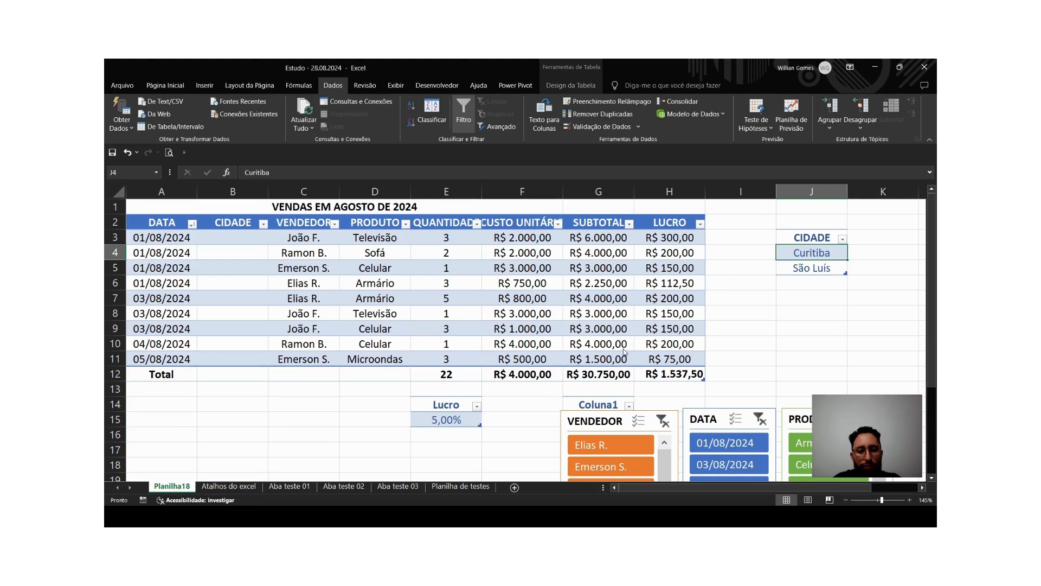
key("ctrl+plus")
type("Ara")
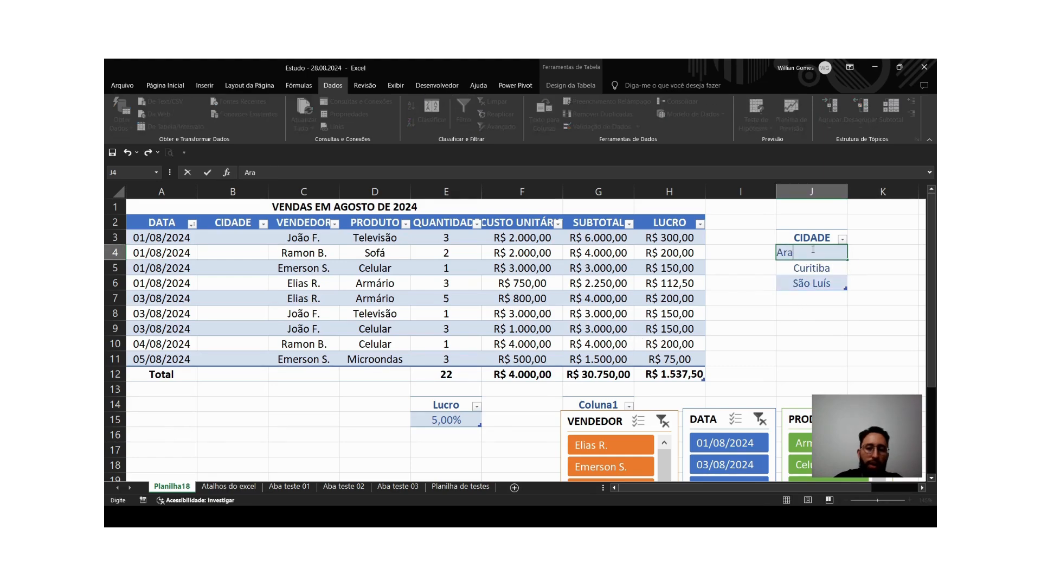
type("çatuba")
key("Return")
Insert a row above Araçatuba in the city list table and enter Eldorado in J4.
left_click(812, 249)
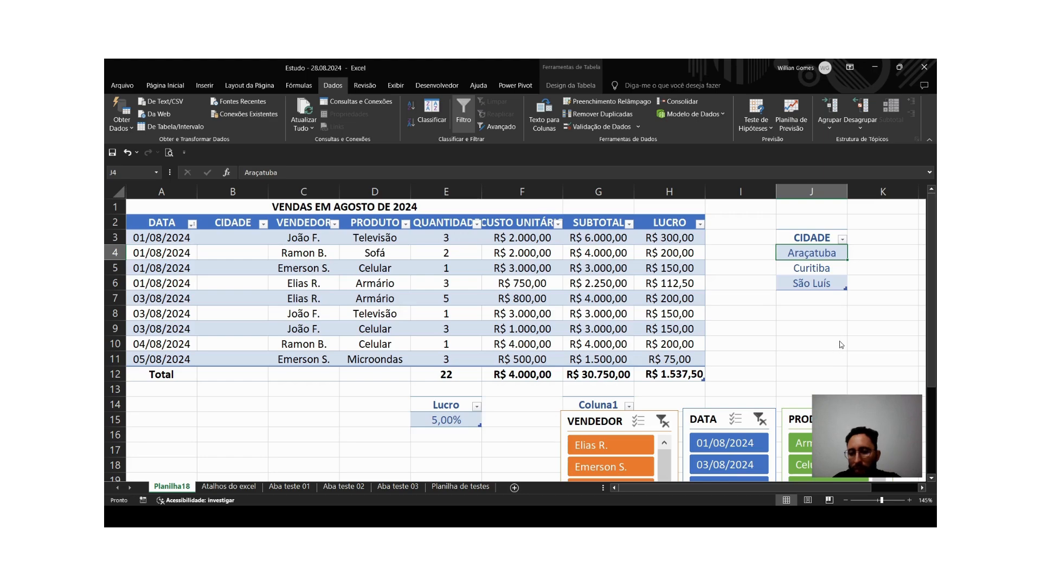
key("ctrl+shift+plus")
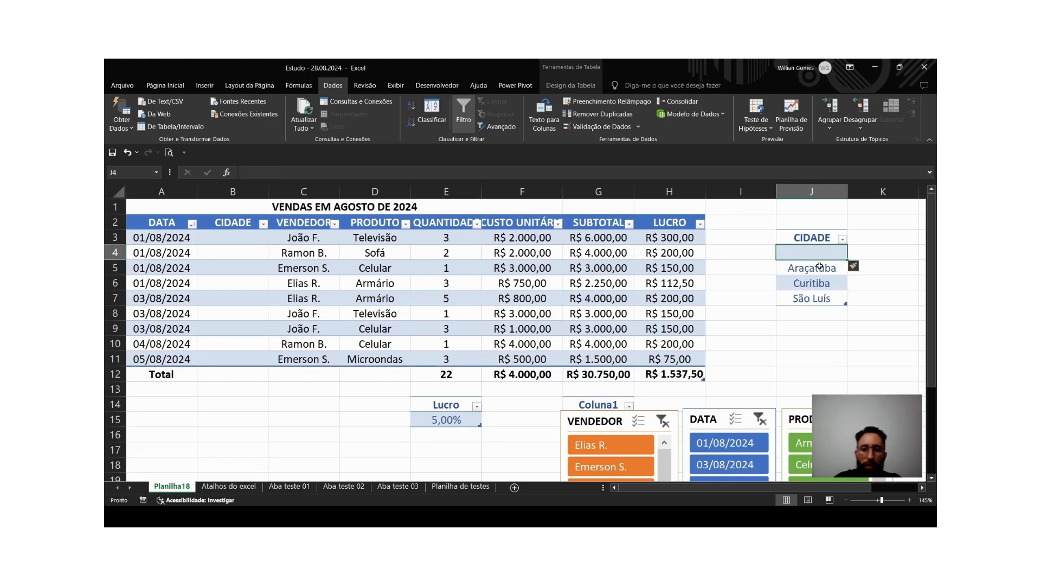
type("Eldorado")
key("Return")
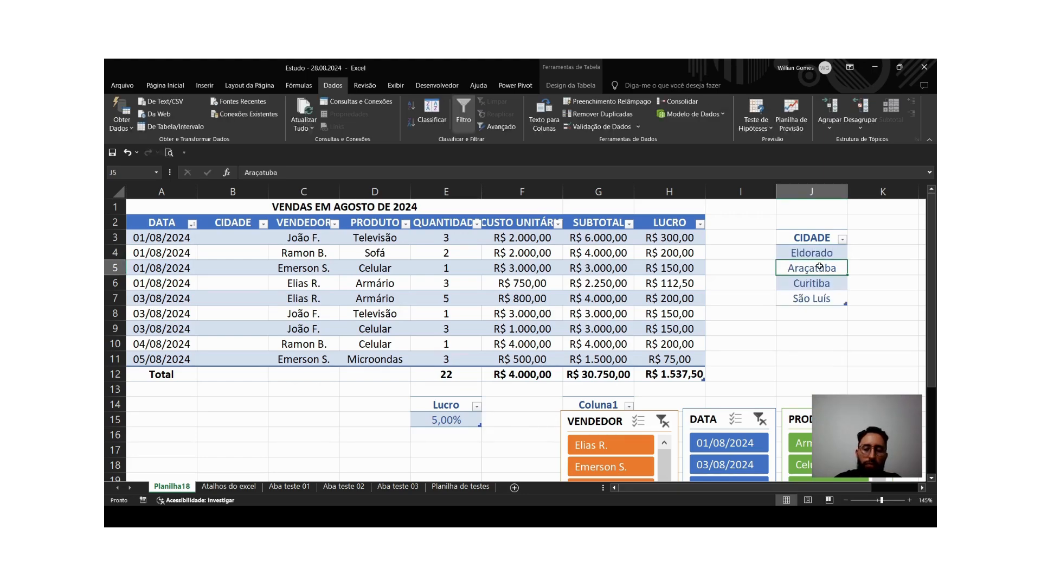
Insert a row above Eldorado in the city list table and enter Rio Branco in J4.
left_click(806, 254)
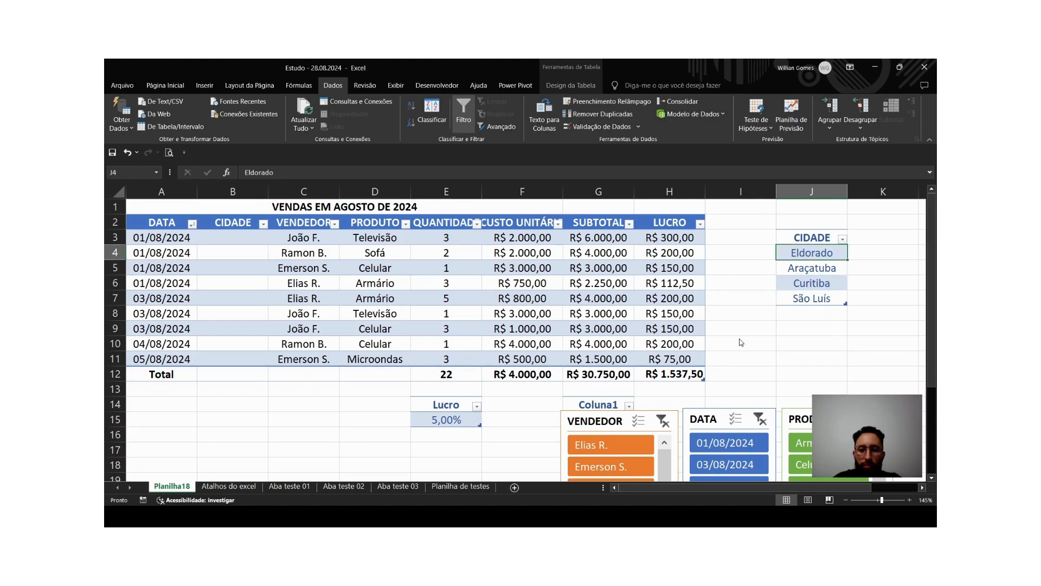
key("ctrl+plus")
type("Rio Branco")
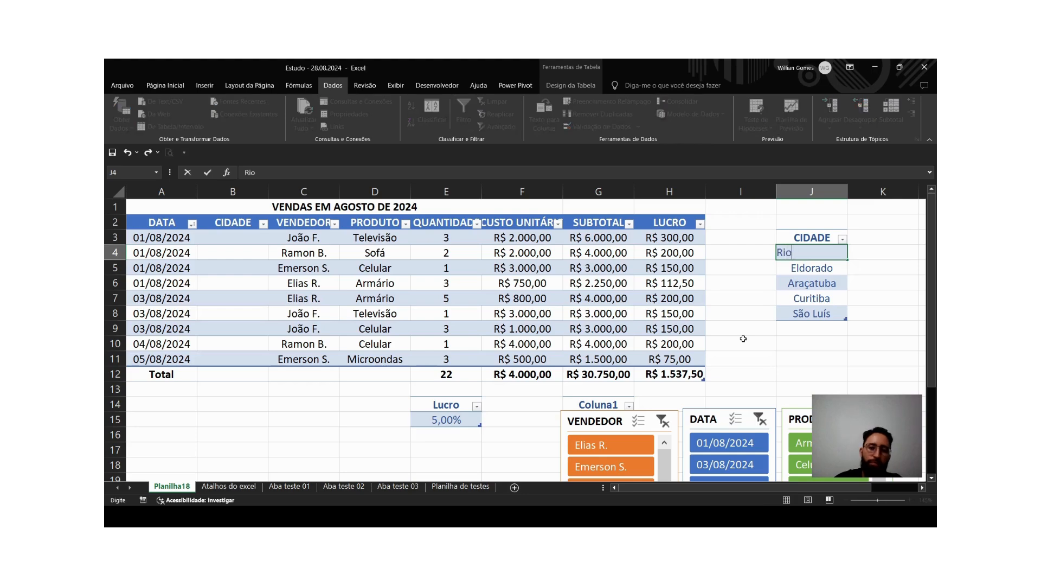
key("Return")
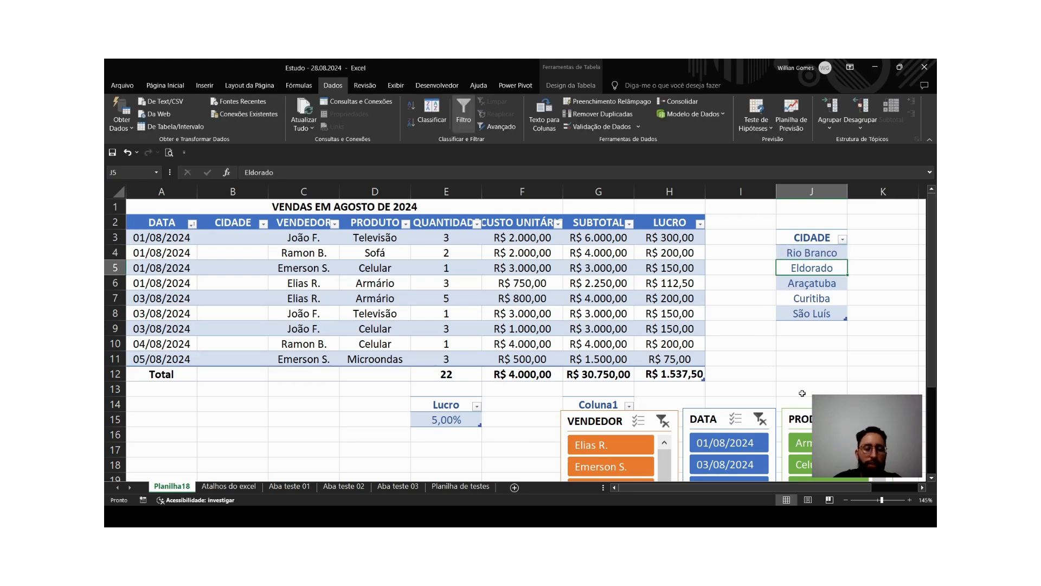
Choose Araçatuba from the drop-down list in cell B5 of the sales table and select cell B9.
left_click(224, 262)
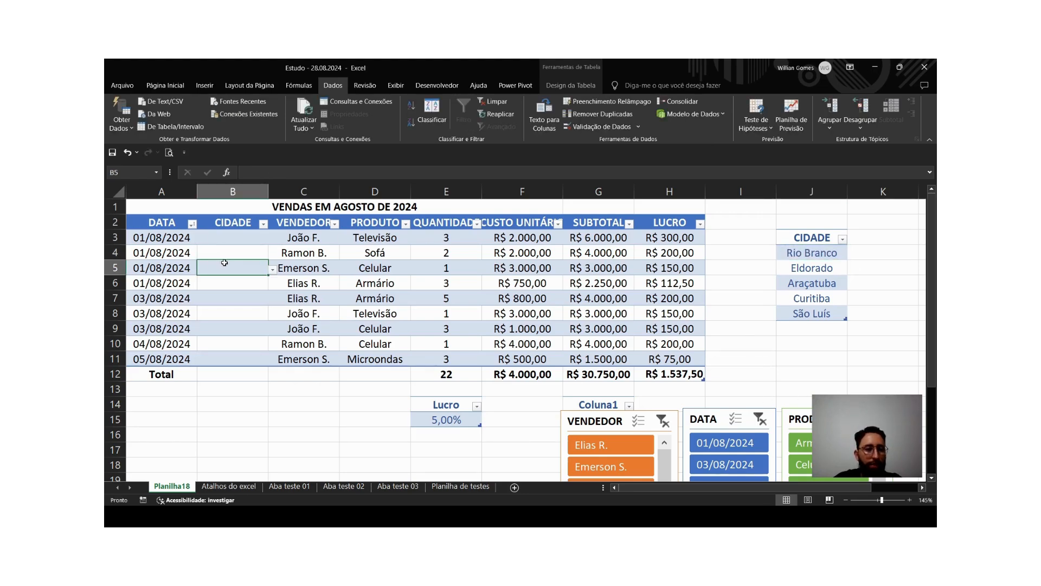
left_click(272, 273)
left_click(208, 307)
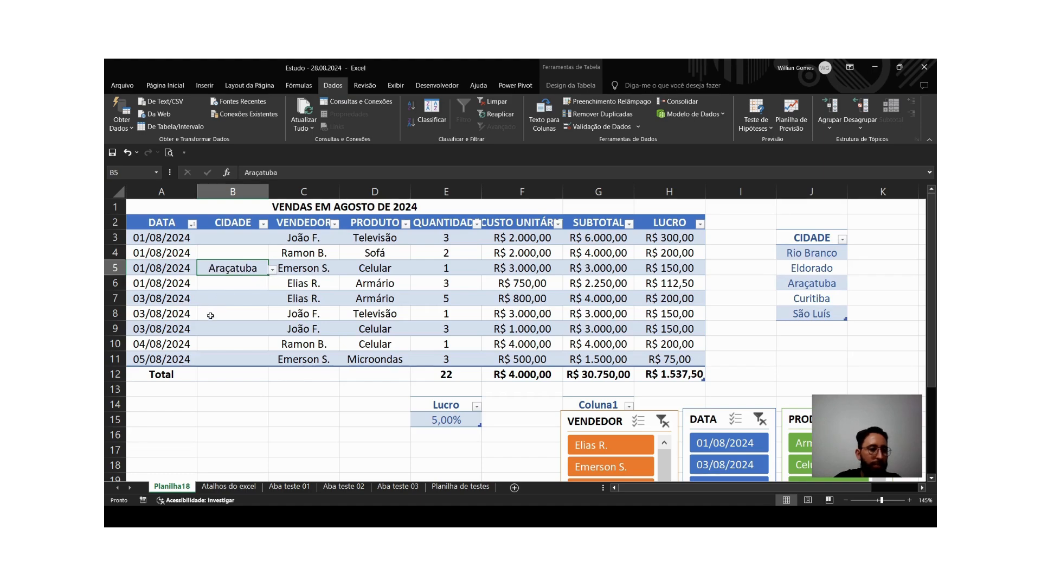
left_click(218, 324)
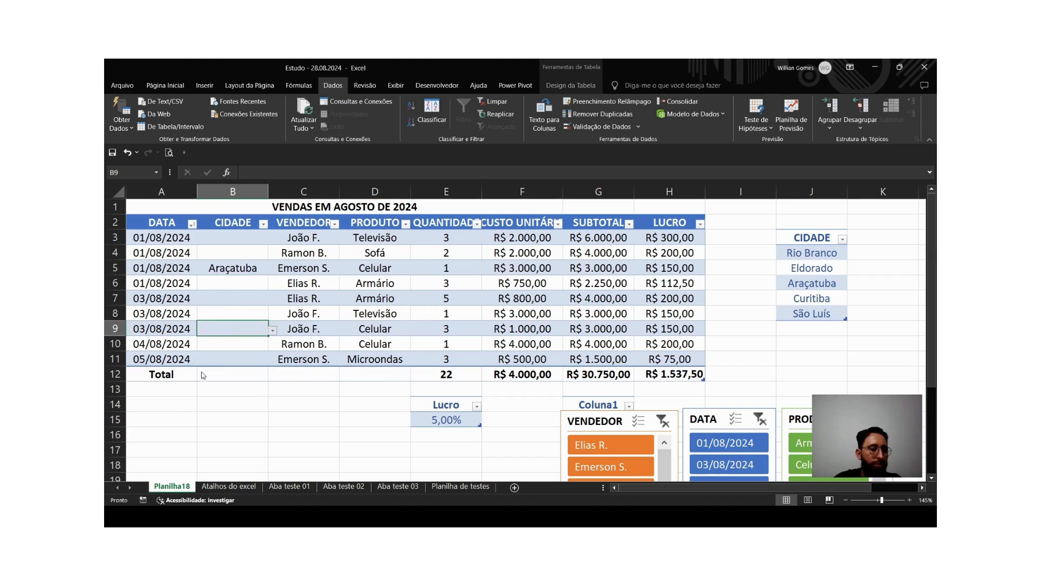
Choose Eldorado in B9 and Rio Branco in B6 from the CIDADE drop-down lists of the sales table.
left_click(200, 358)
left_click(242, 281)
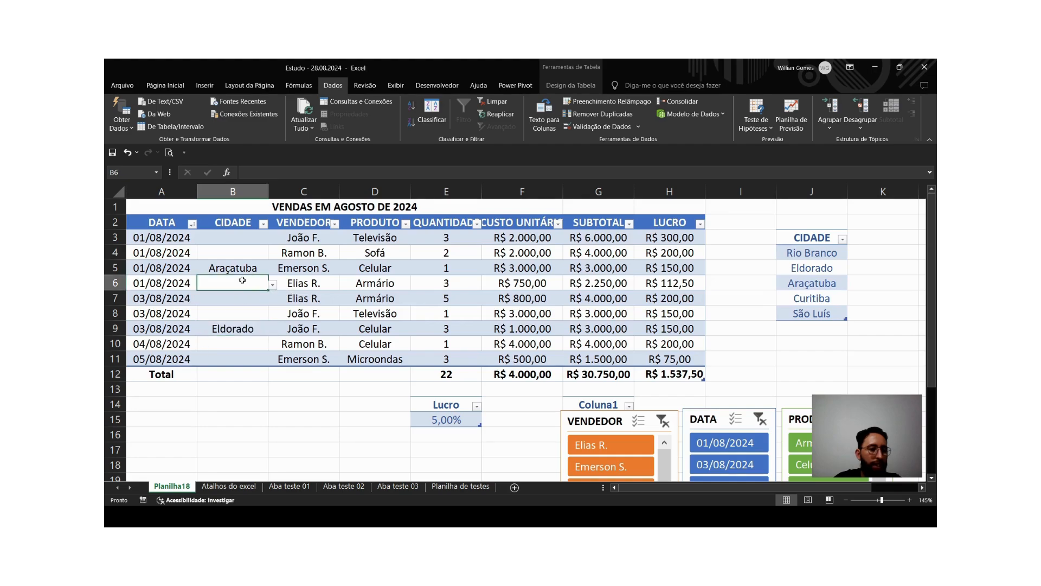
left_click(273, 286)
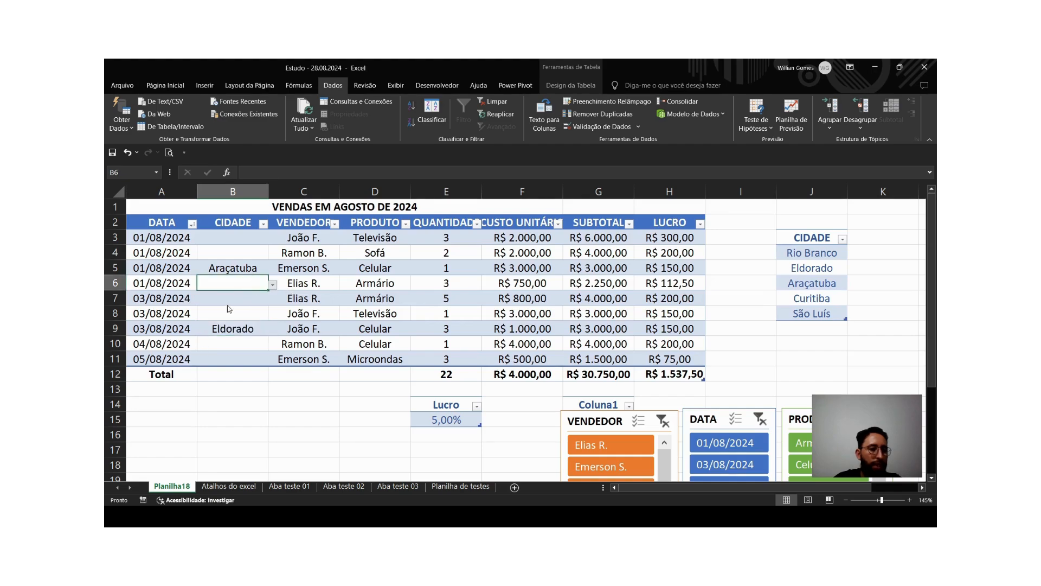
left_click(198, 302)
left_click(242, 325)
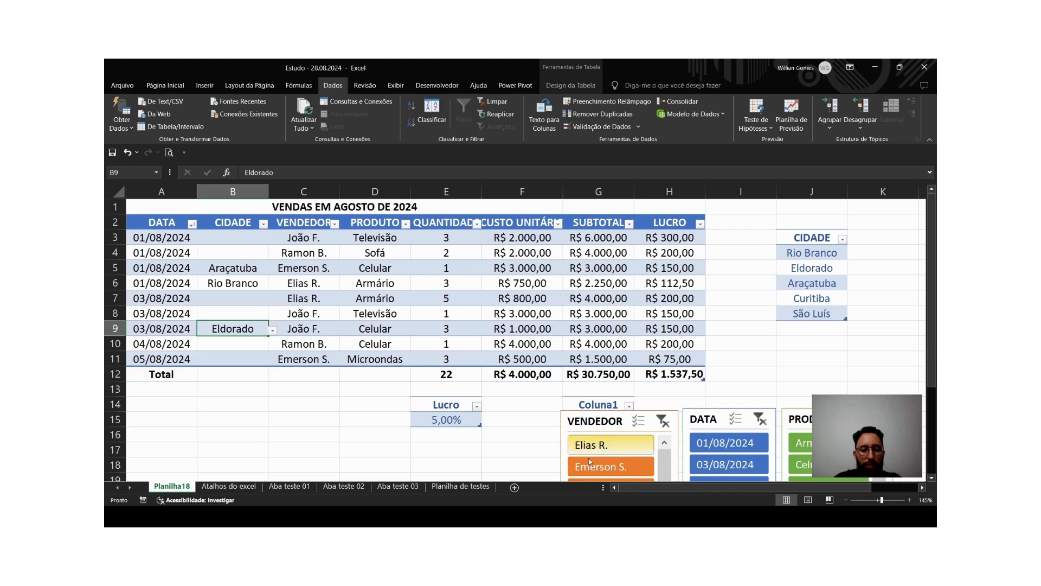
key("alt+Tab")
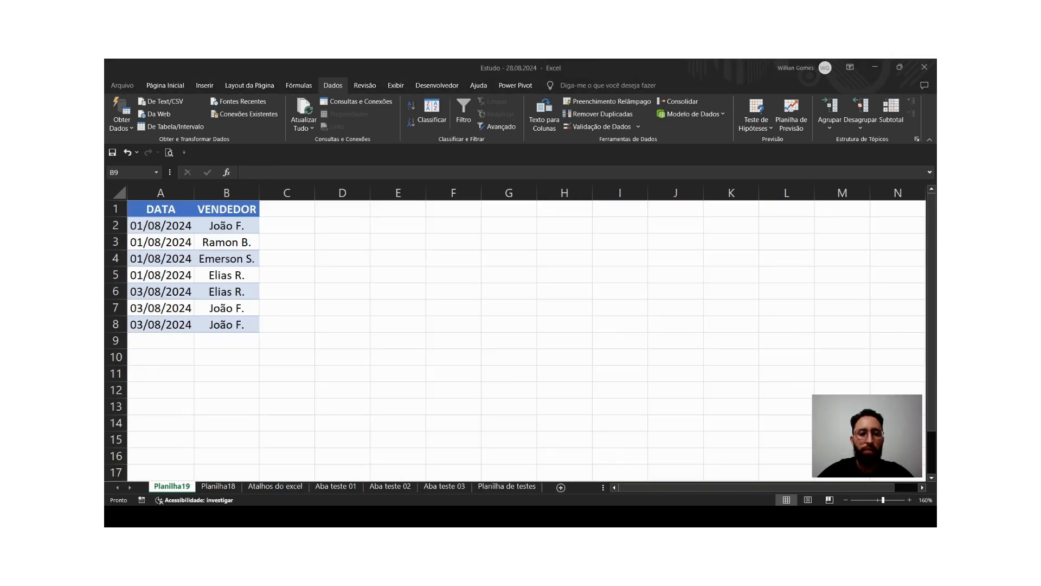
key("alt+Tab")
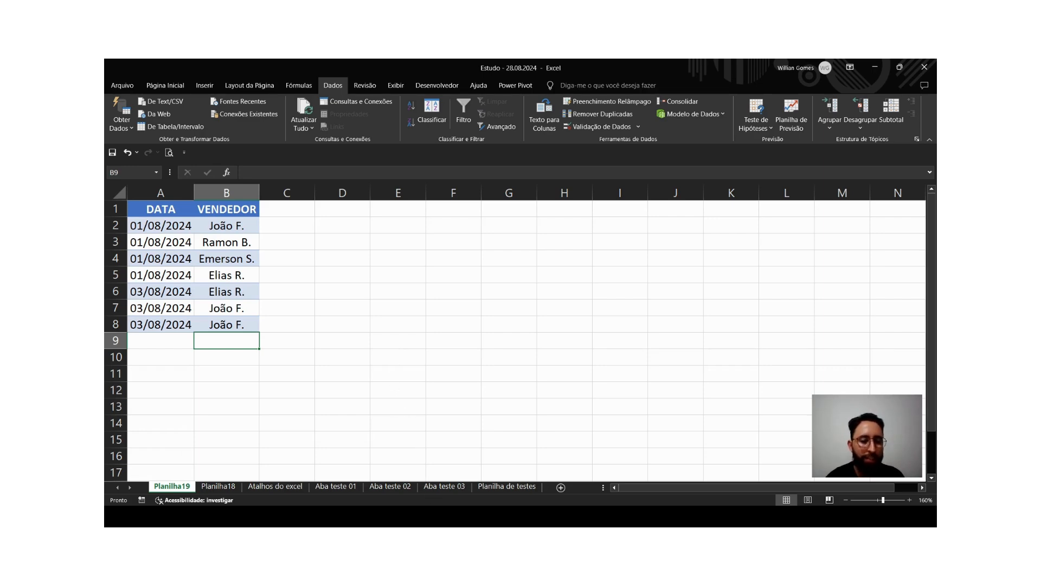
left_click(458, 517)
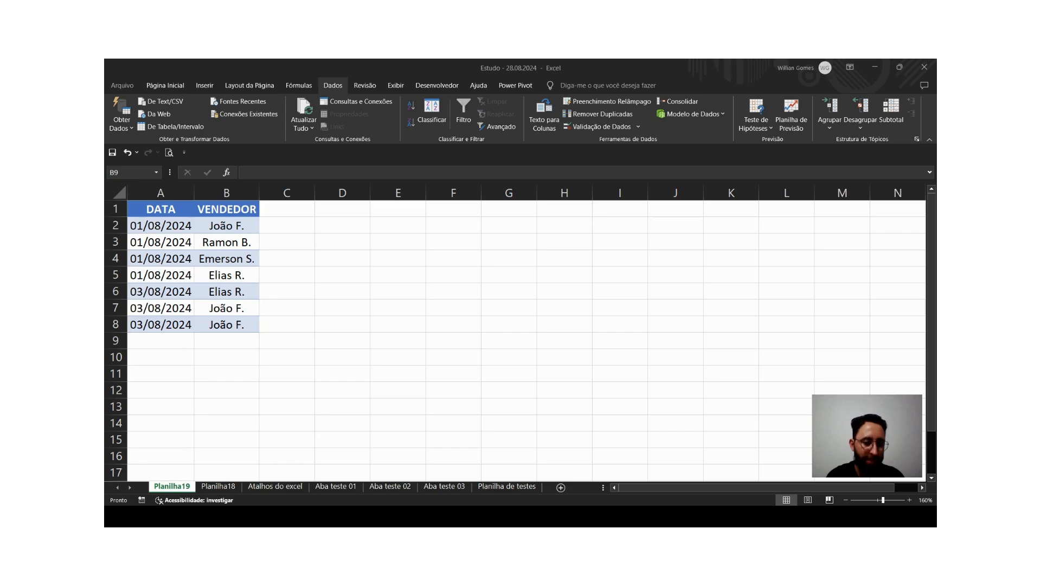
left_click(459, 516)
left_click(429, 346)
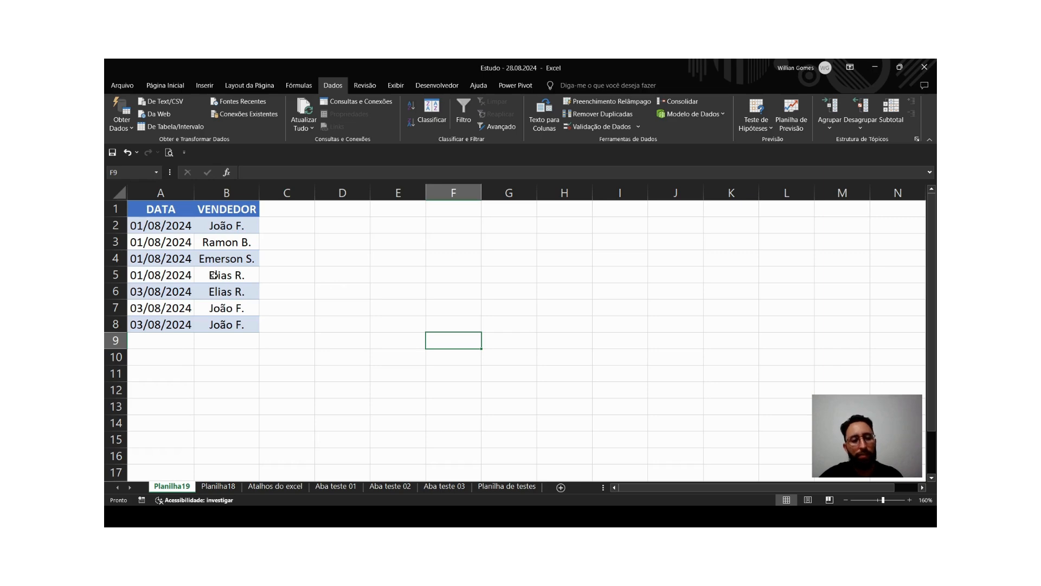
left_click(209, 230)
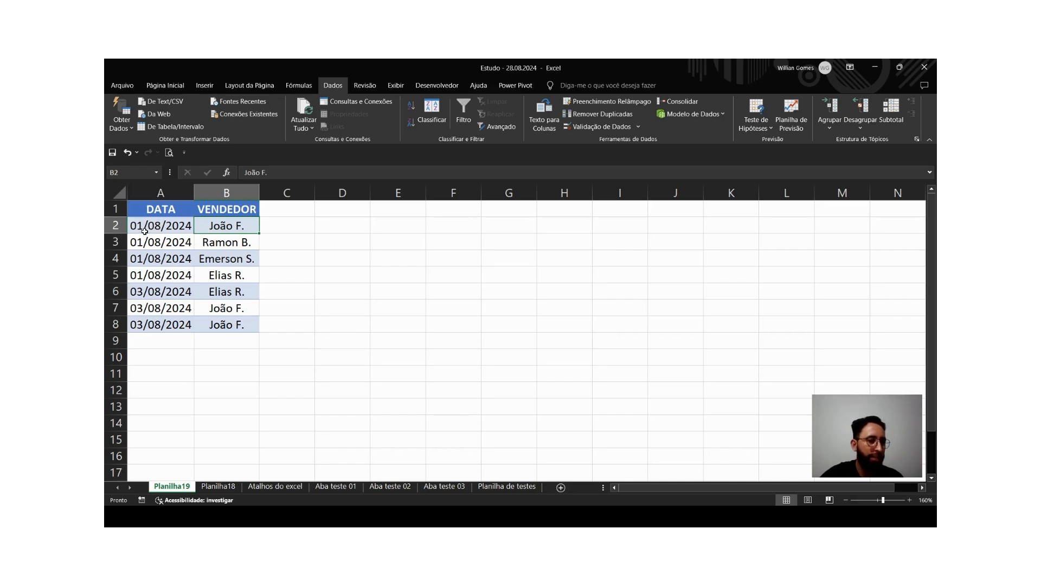
Insert an empty column before the DATA column on sheet Planilha19.
left_click(145, 231)
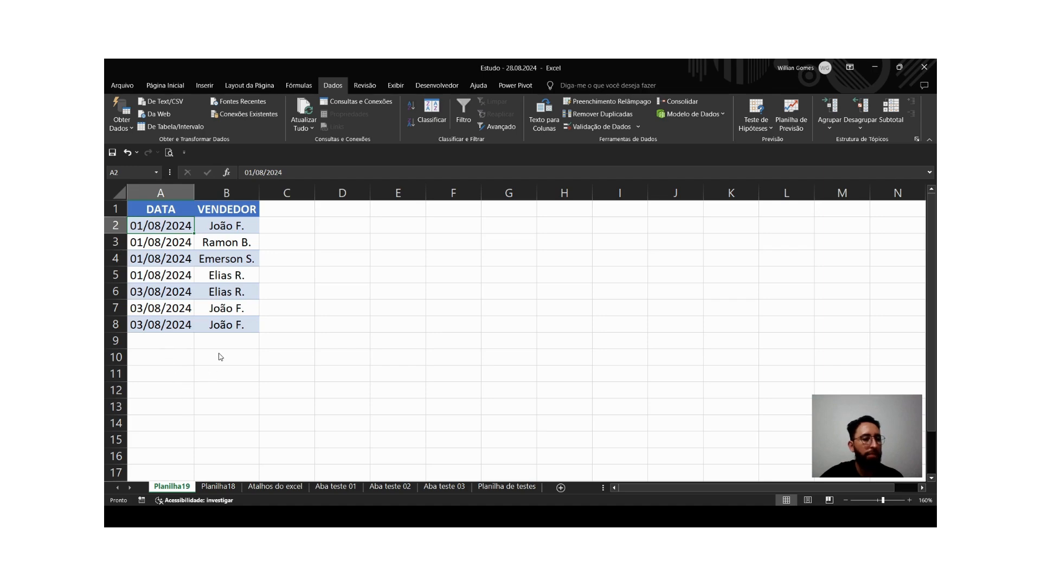
key("ctrl+alt+t")
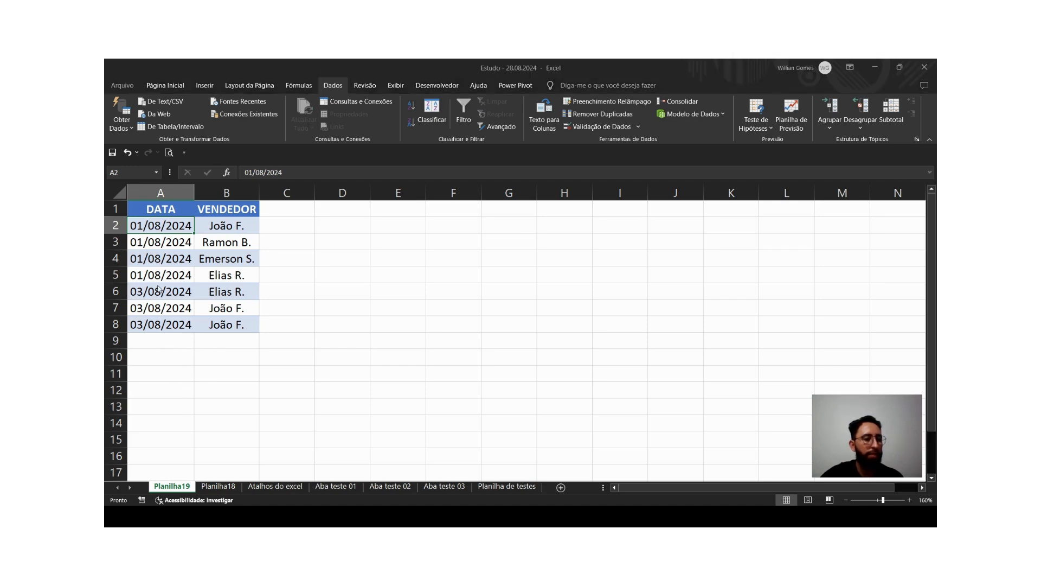
key("Return")
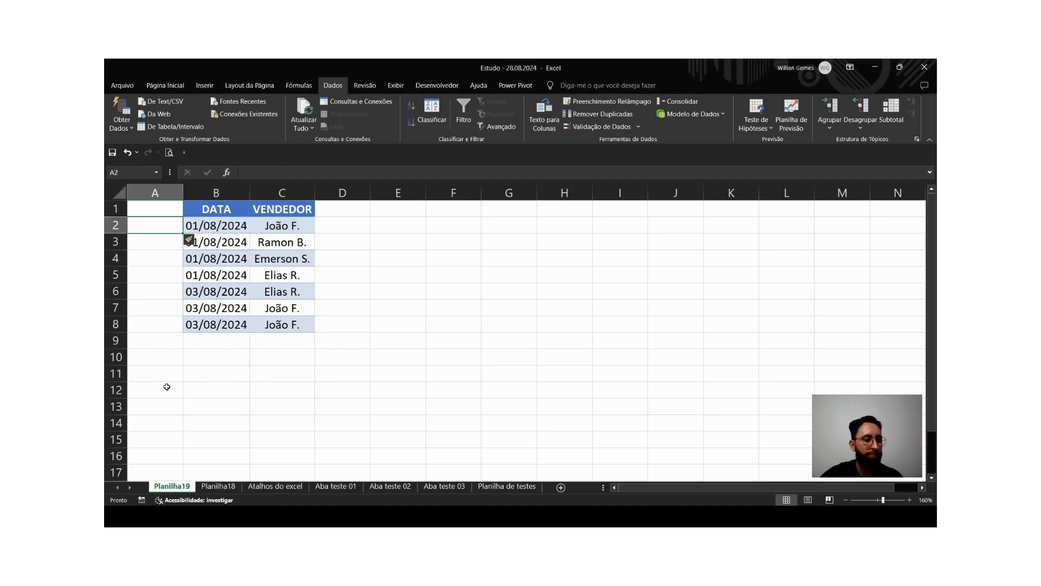
left_click(160, 299)
Format the range A1:C8, including the empty first column, as a table with a blue banded style.
left_click_drag(192, 212, 288, 325)
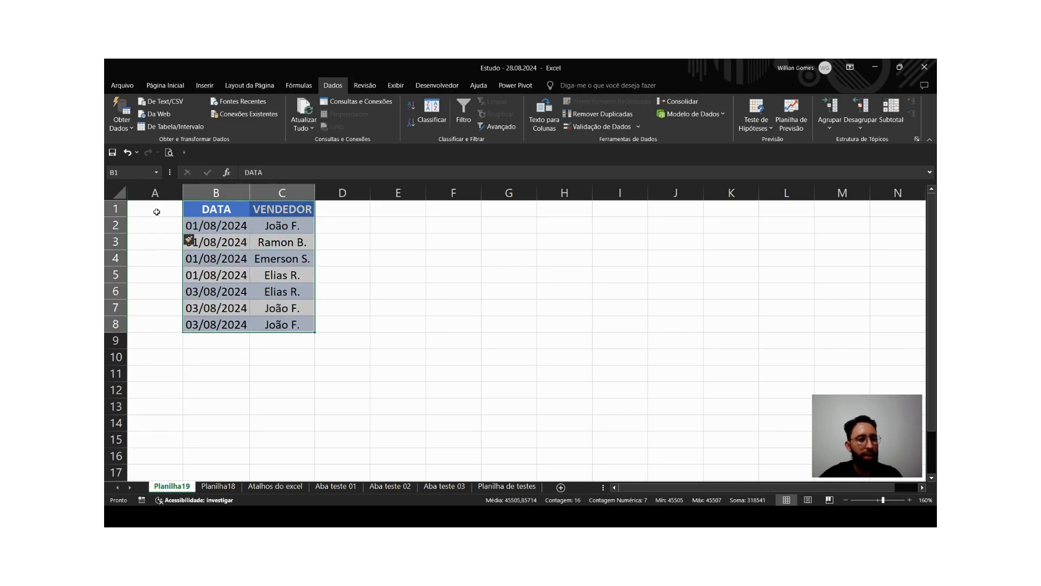
left_click_drag(156, 211, 254, 320)
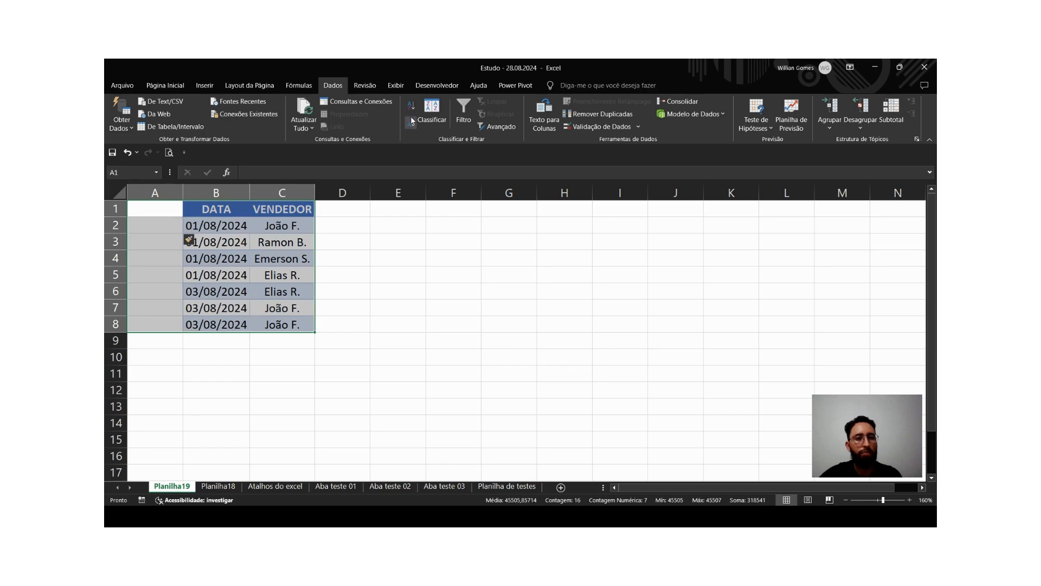
left_click(165, 86)
left_click(639, 128)
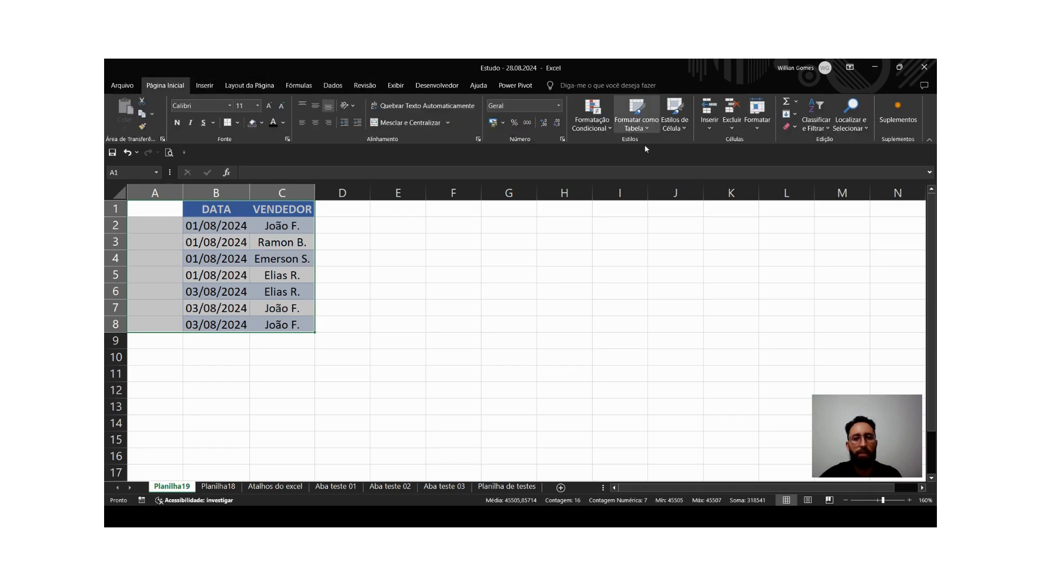
left_click(672, 266)
key("Return")
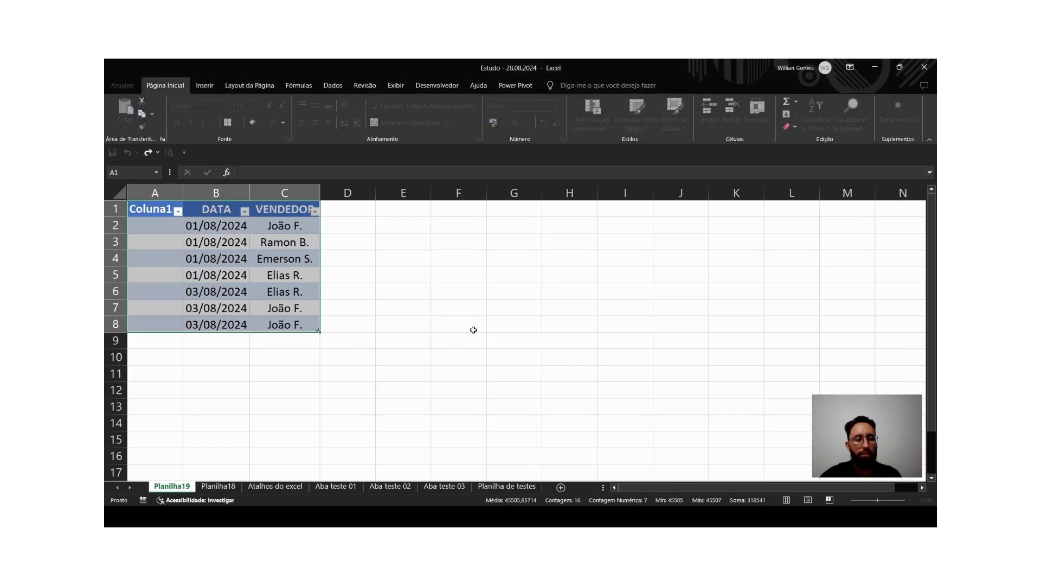
left_click(416, 327)
Rename the first column's header in A1 to Nº and narrow column A.
left_click(139, 210)
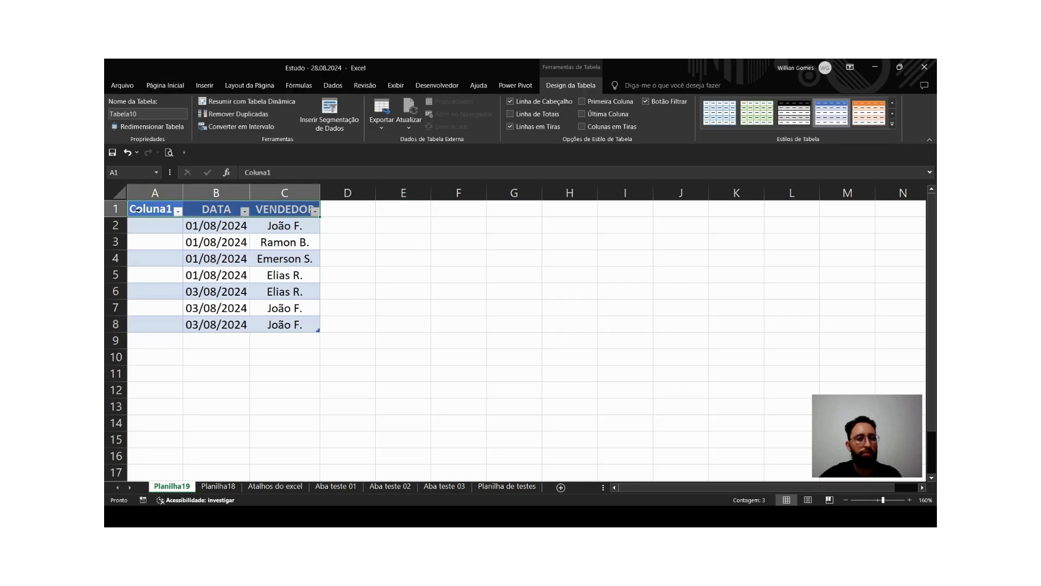
left_click(151, 203)
left_click(171, 210)
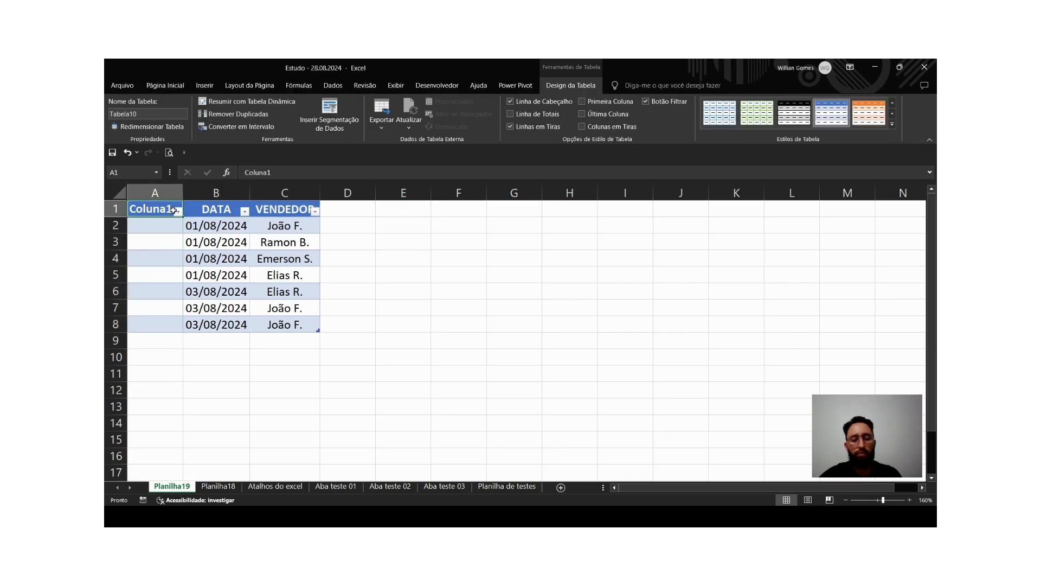
type("Nº")
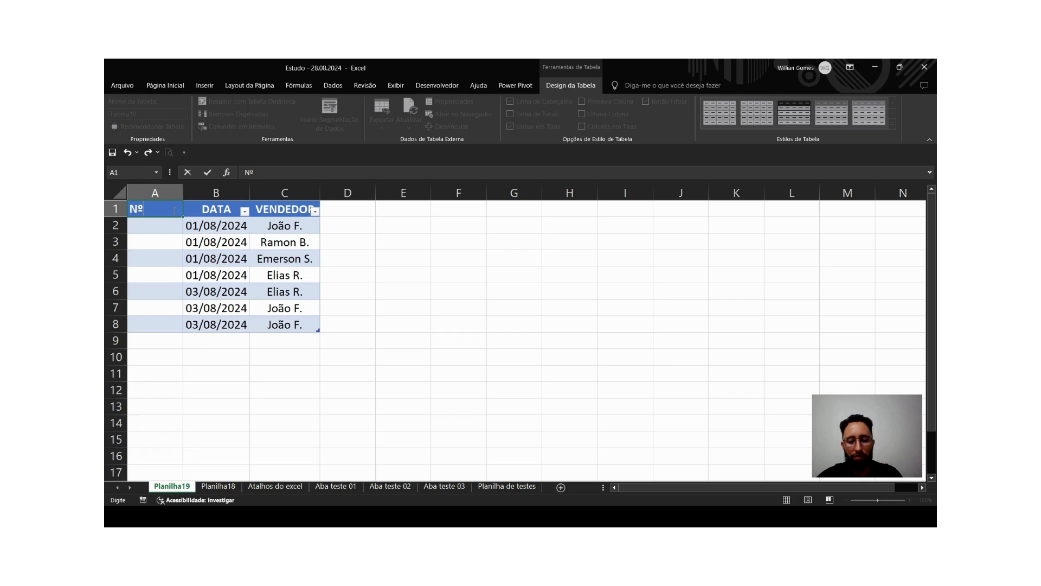
key("Return")
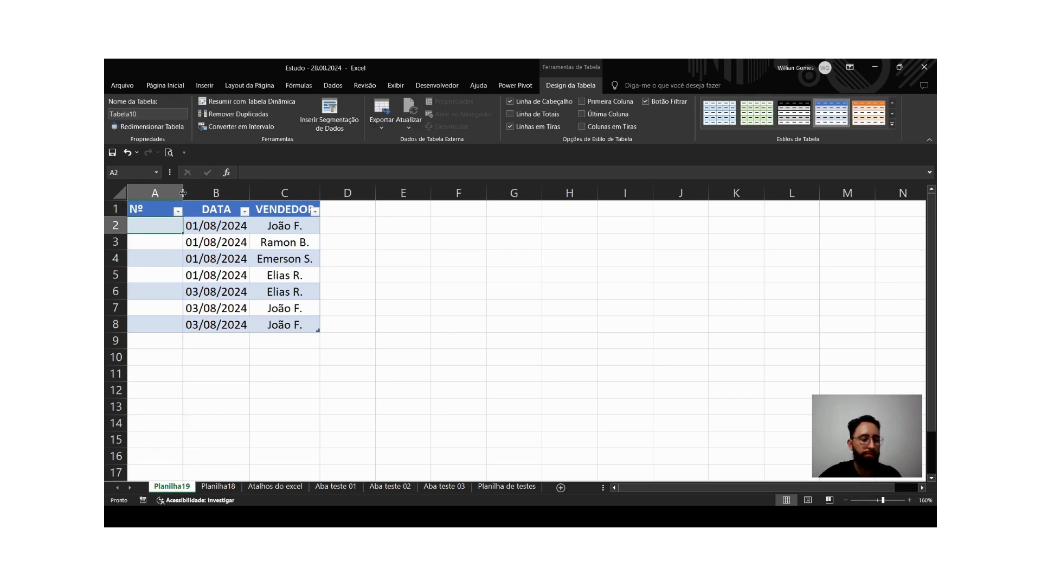
left_click_drag(183, 192, 161, 193)
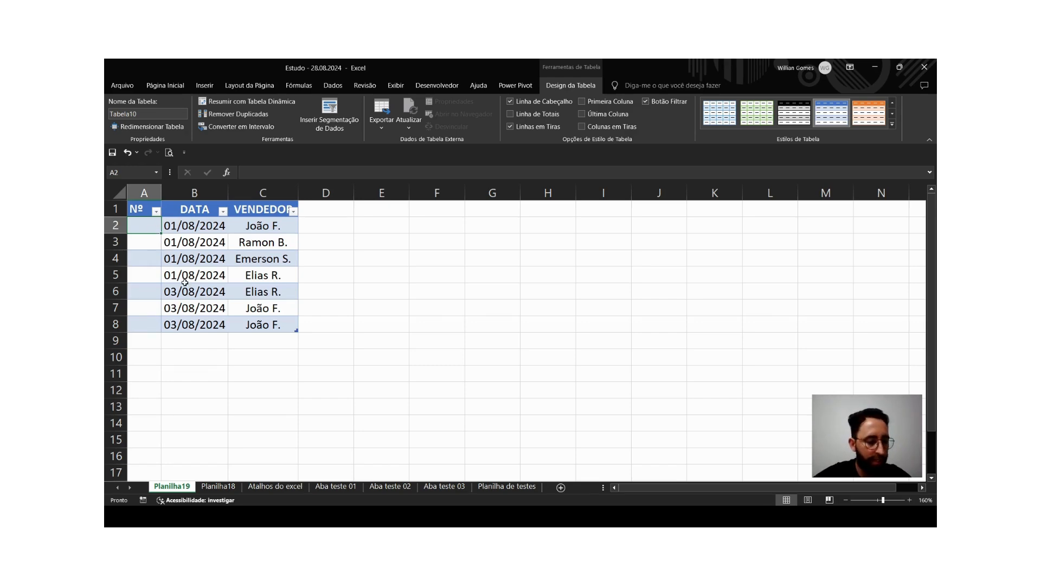
Enter the numbers 1, 2, 3 and 4 in cells A2 to A5 of the Nº column.
type("1")
key("Return")
type("2")
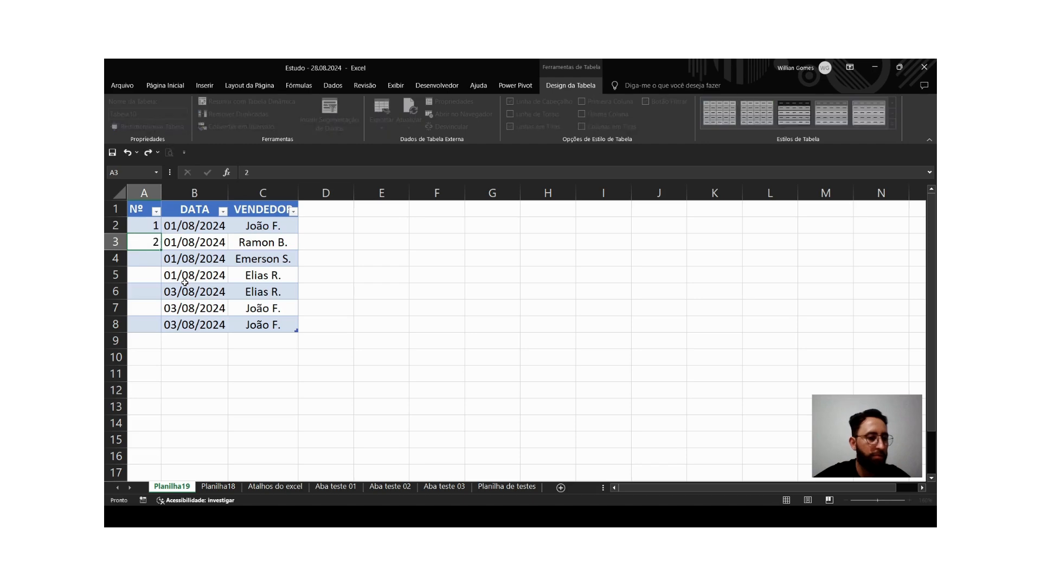
key("Return")
type("3")
key("Return")
type("4")
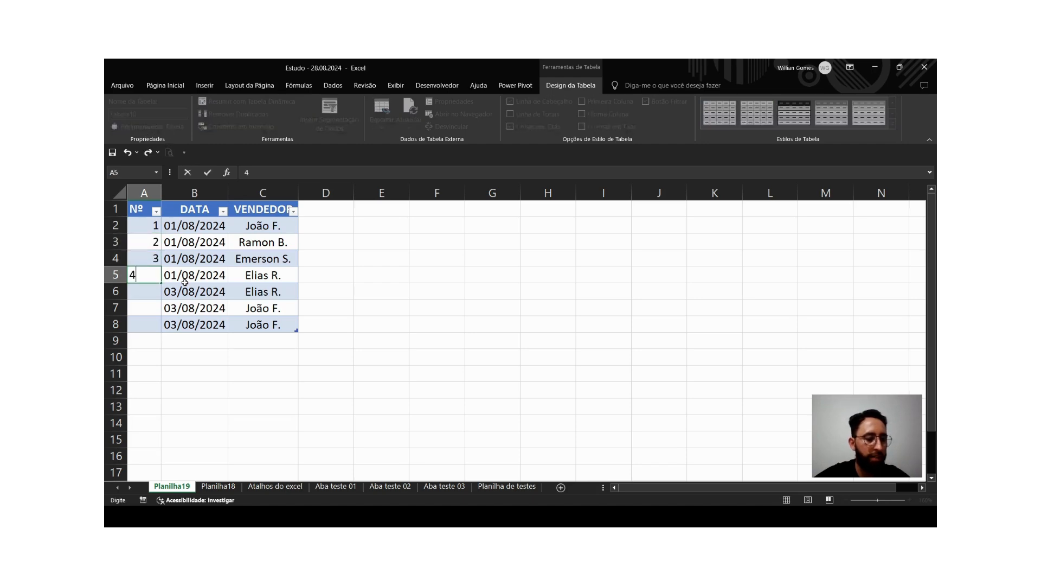
key("Return")
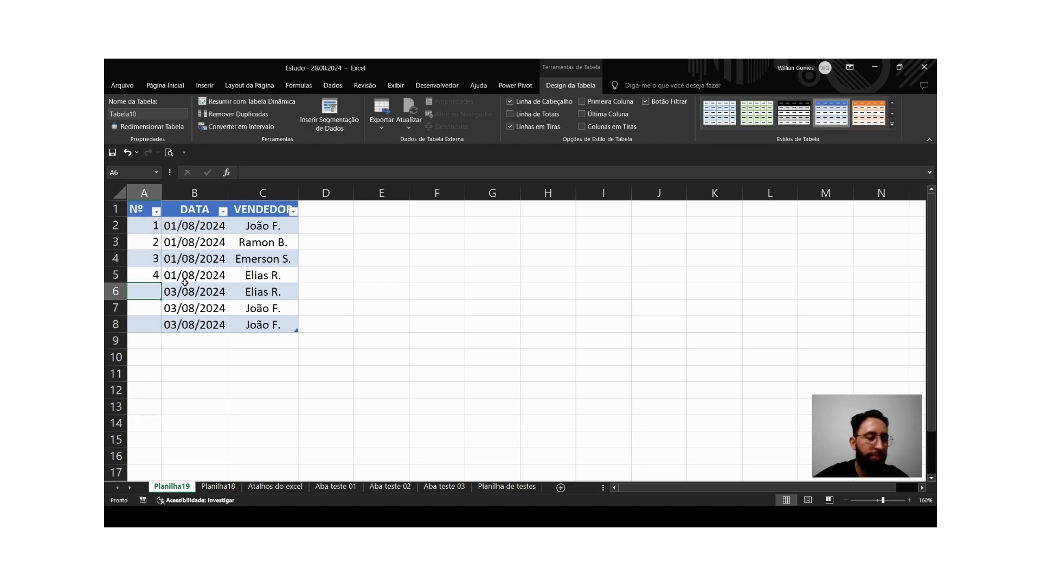
Clear the numbers in A3:A5 of the Nº column, keeping only the 1 in A2.
key("Up")
key("Up")
key("Up")
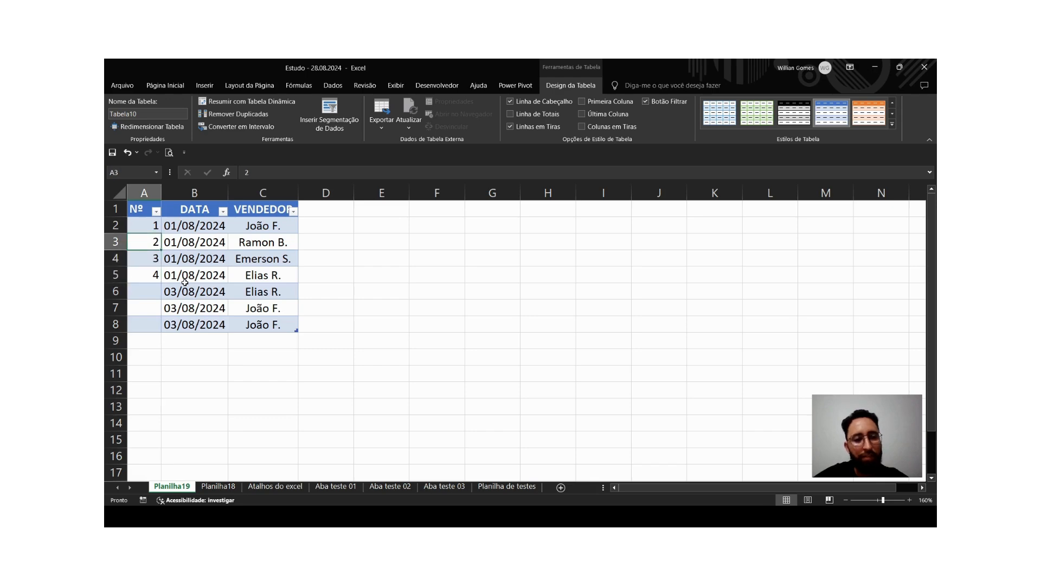
key("Down")
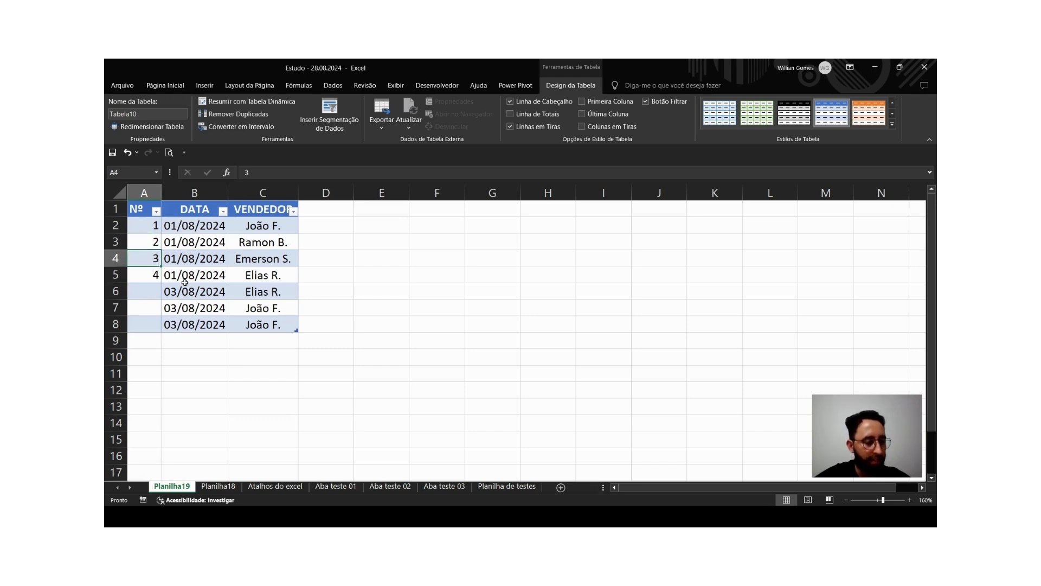
key("shift+Down")
key("Delete")
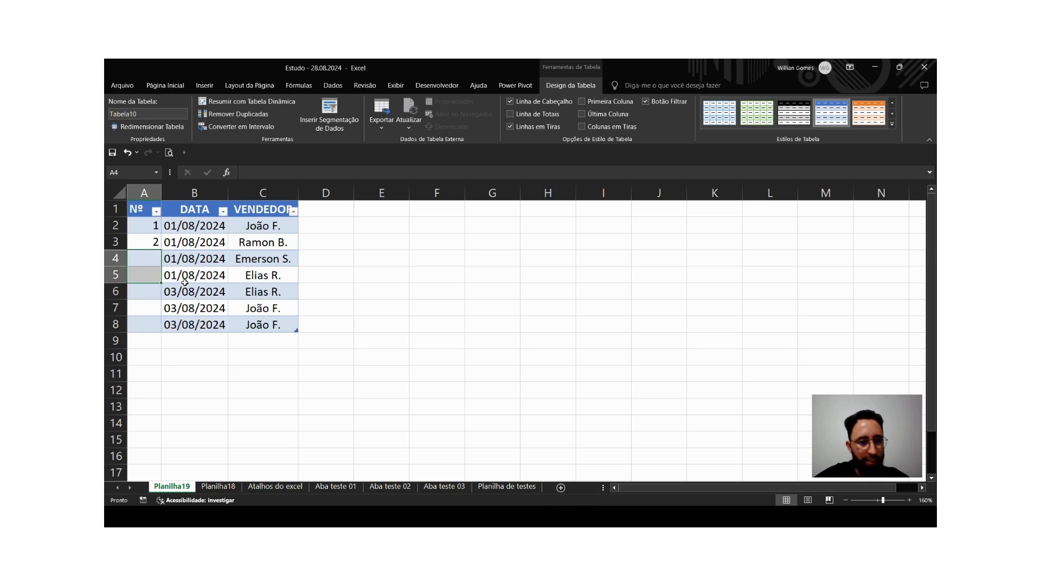
key("Up")
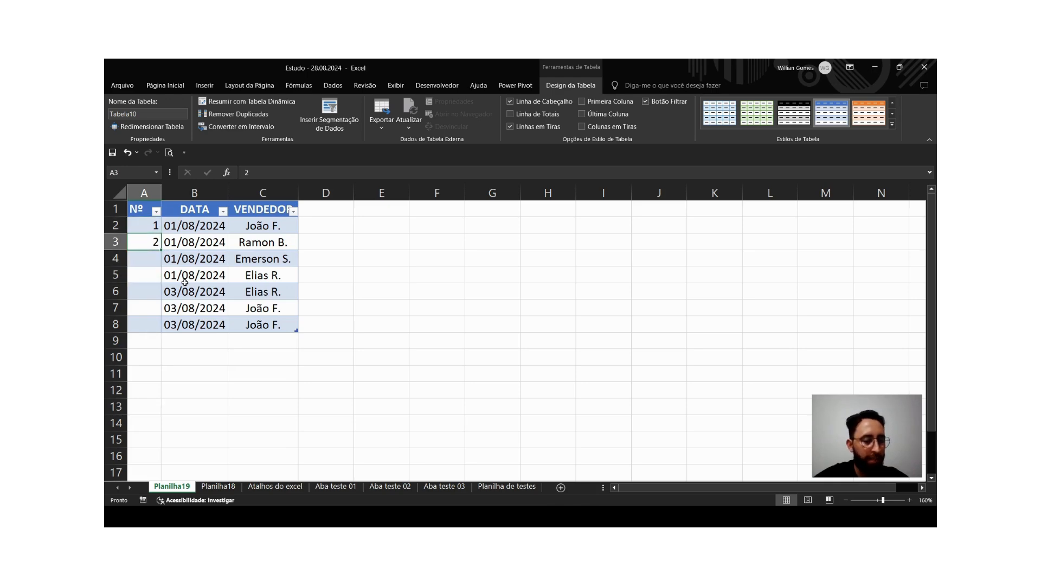
left_click(144, 226)
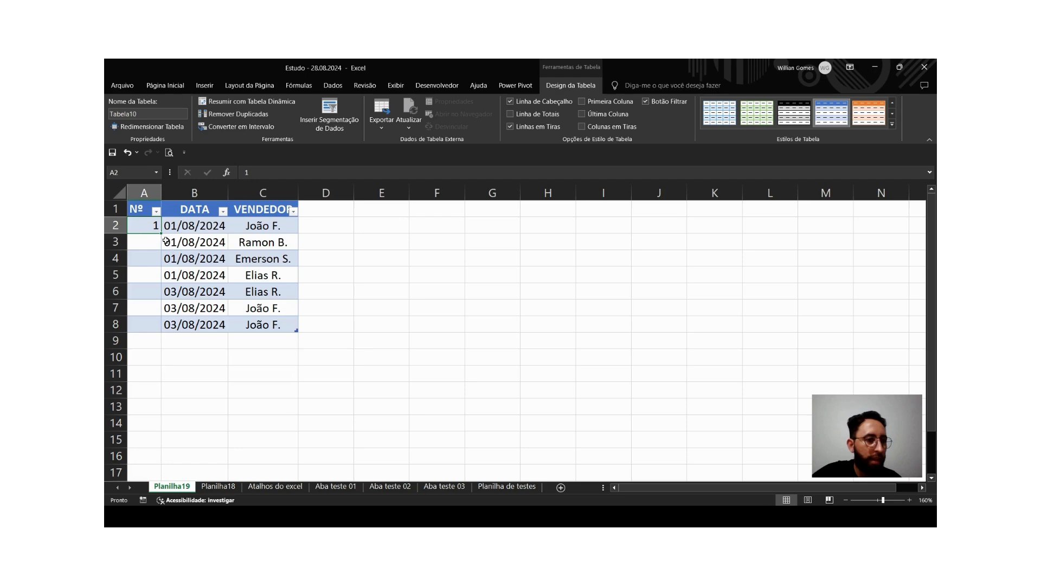
left_click(159, 259)
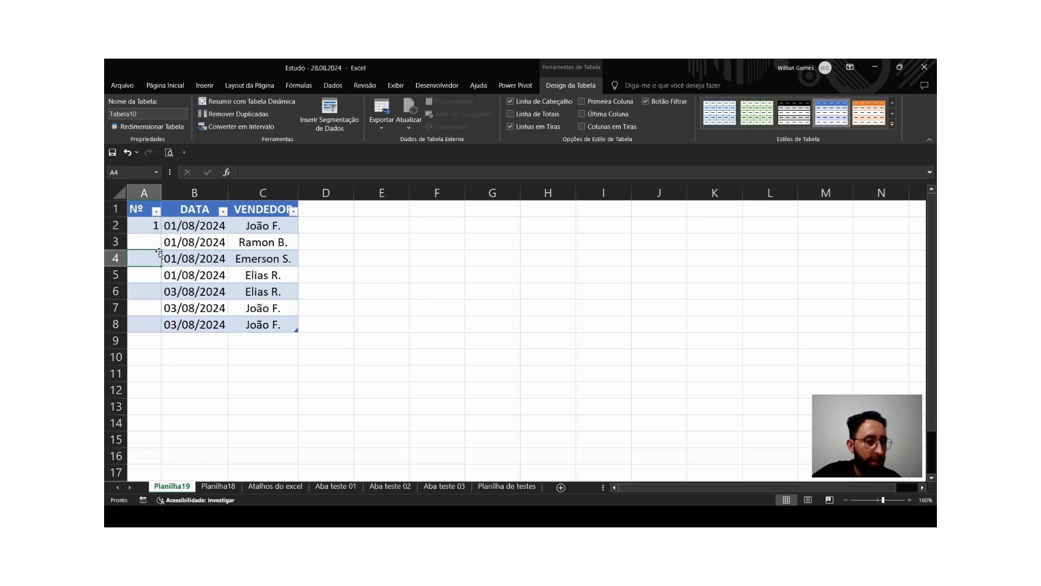
left_click(207, 271)
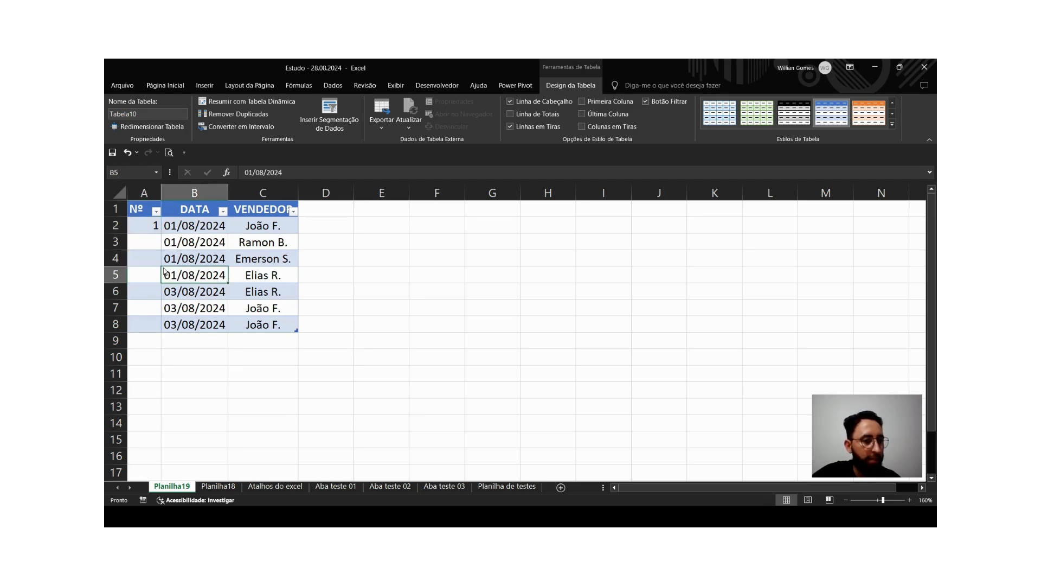
left_click_drag(189, 249, 192, 261)
left_click(199, 276)
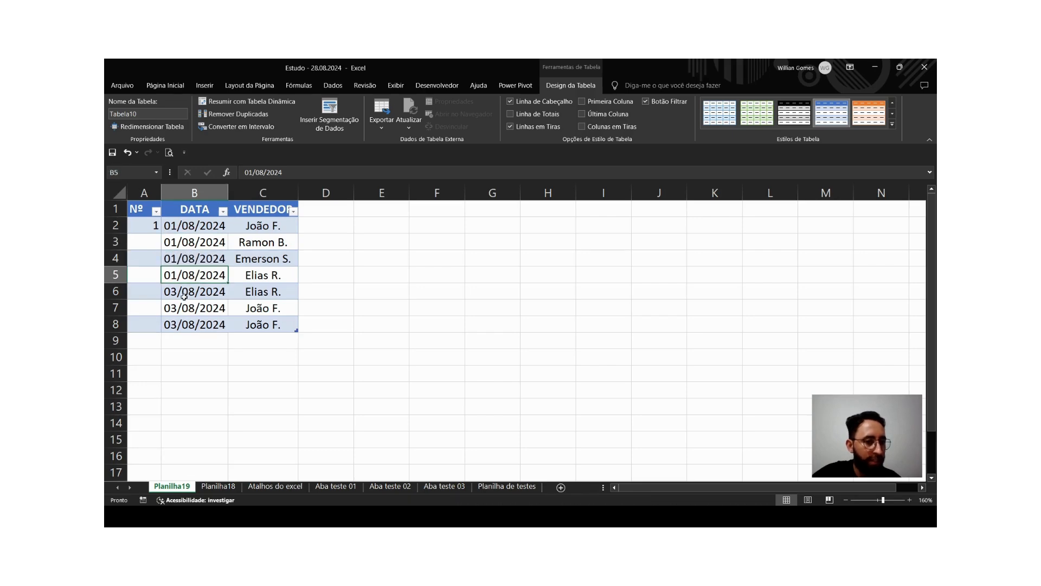
left_click(186, 294)
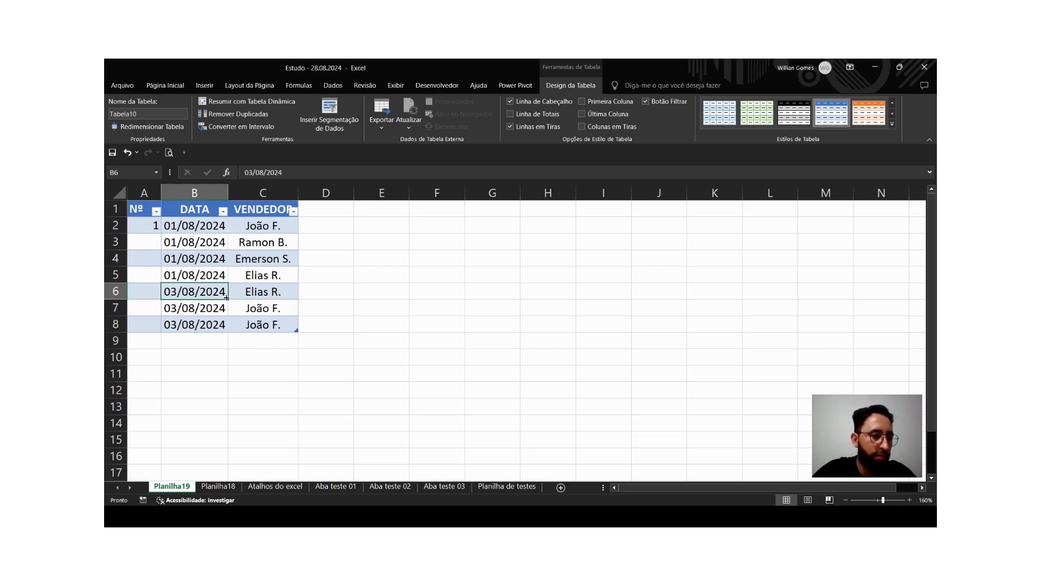
left_click(178, 258)
Fill the value 1 from A2 down the Nº column to A8.
left_click(150, 226)
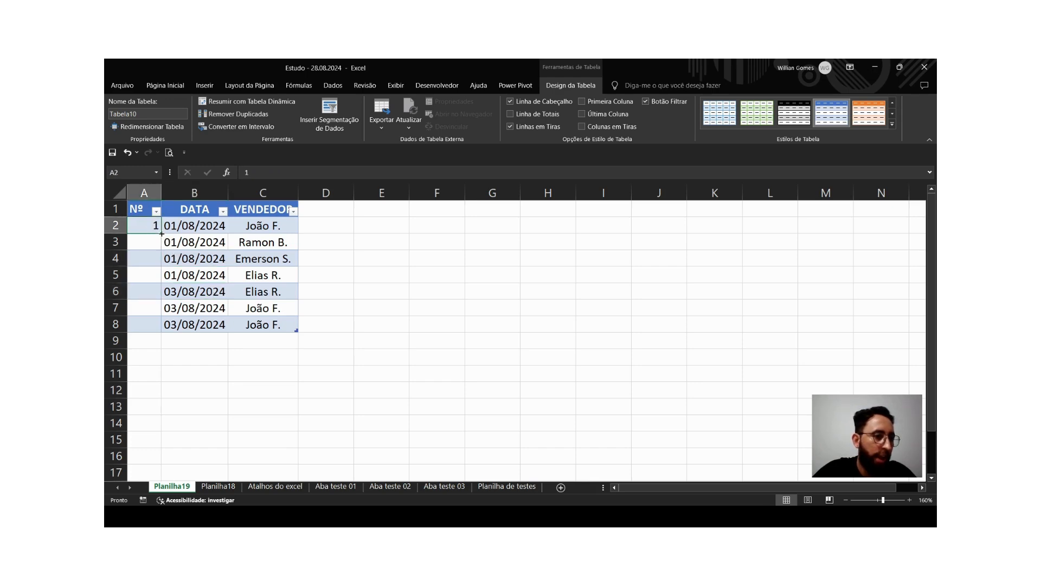
left_click_drag(161, 234, 155, 339)
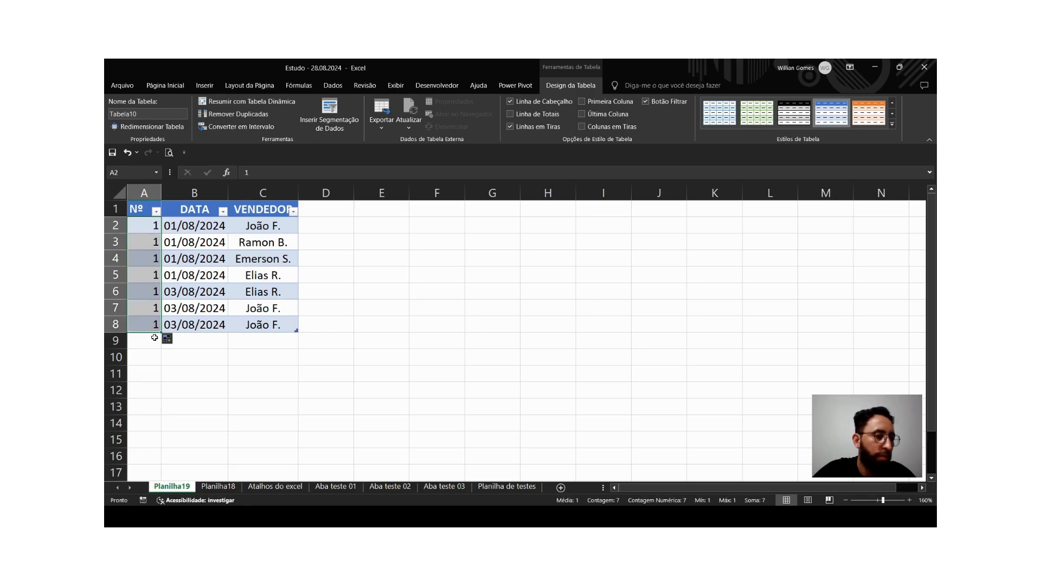
left_click(179, 358)
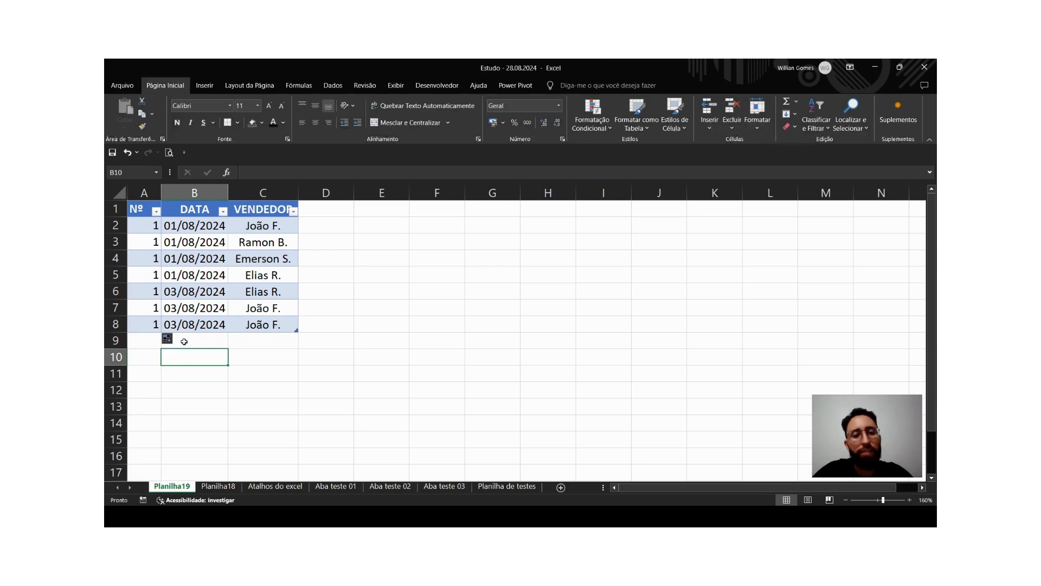
Undo the fill of 1s in the Nº column, try filling from A2 down to A9, and undo that fill as well.
left_click(241, 355)
key("ctrl+z")
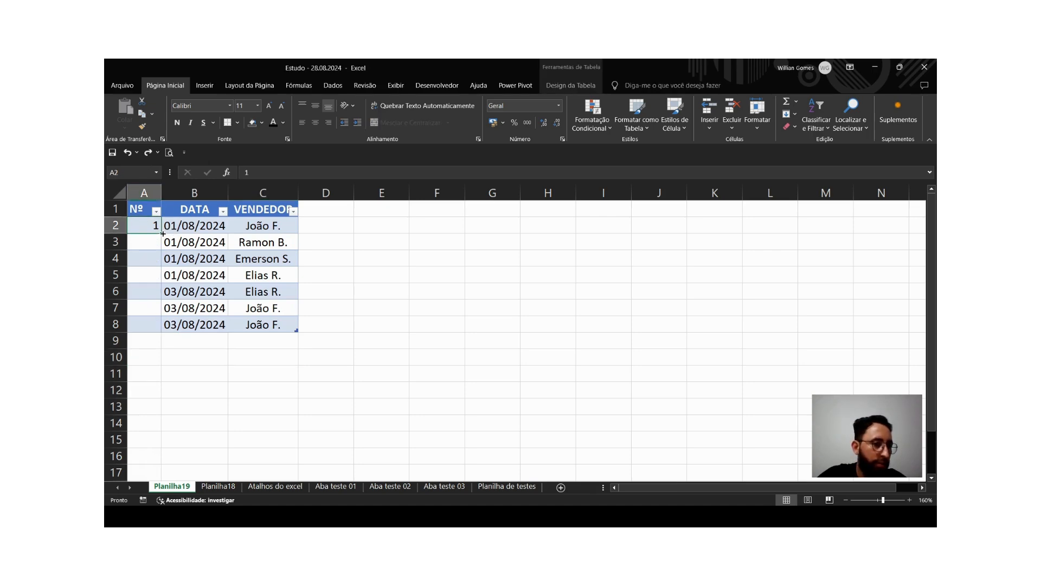
left_click_drag(163, 234, 162, 342)
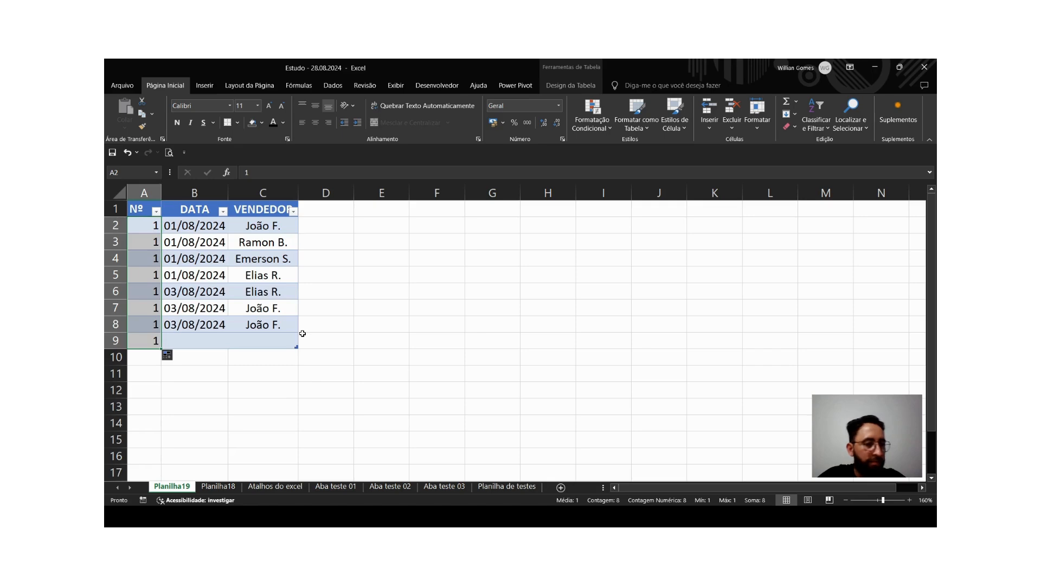
key("ctrl+z")
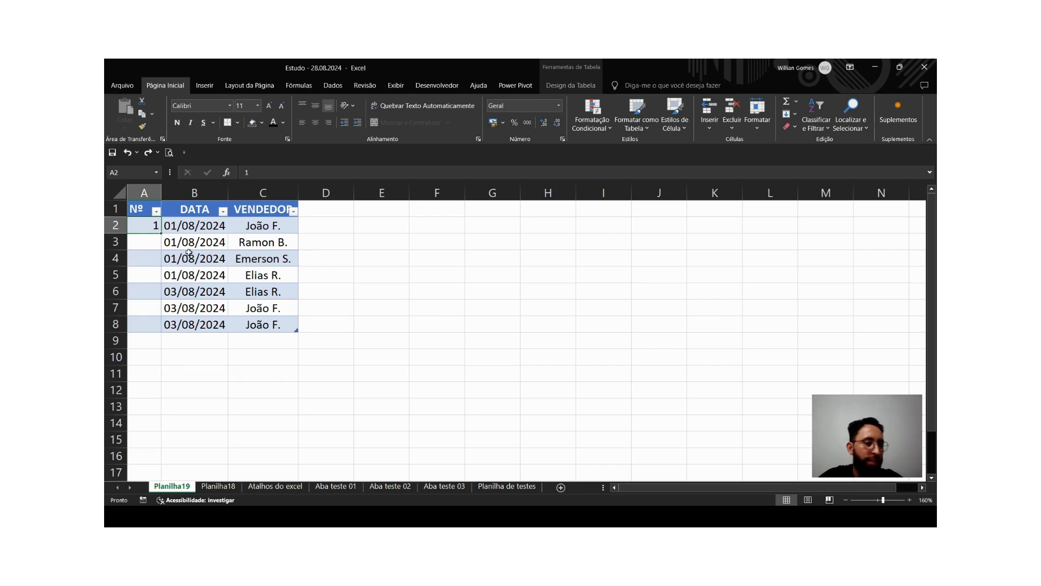
Enter 2 in A3 and extend the series from A2:A3 down the Nº column to A8.
left_click(147, 240)
key("Escape")
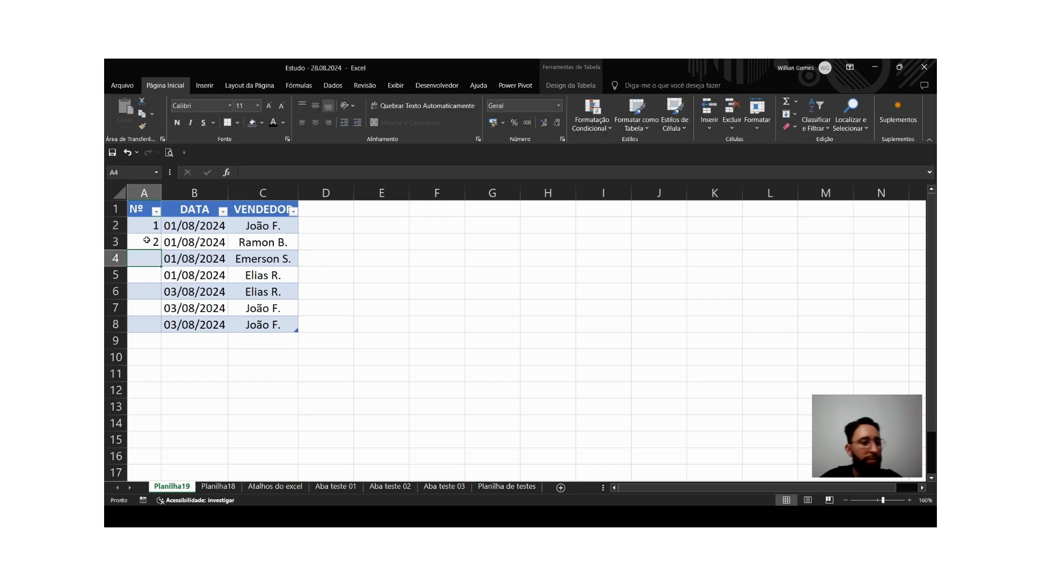
left_click_drag(139, 226, 158, 327)
left_click(153, 244)
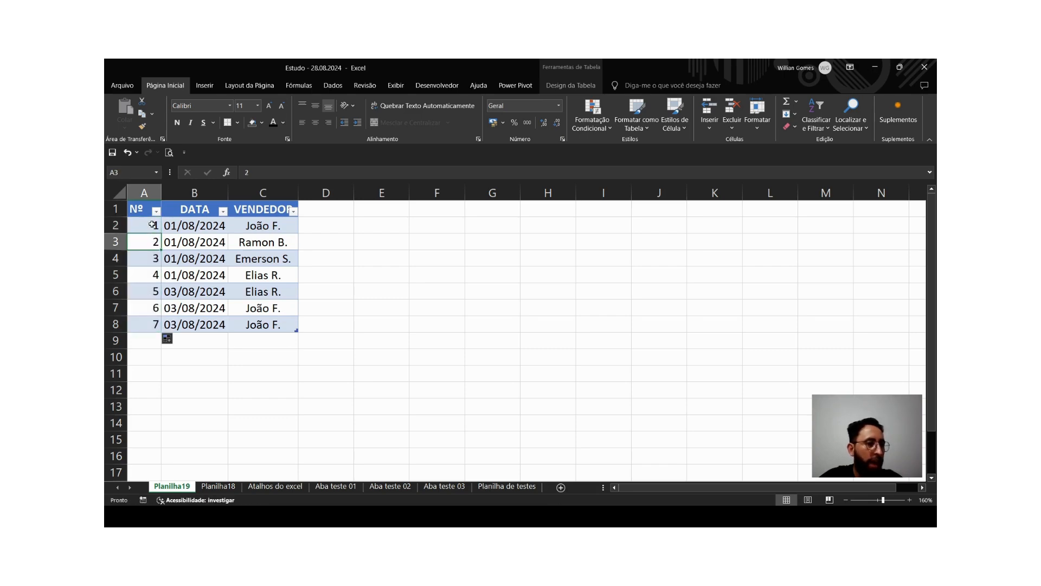
left_click(152, 224)
left_click(151, 243)
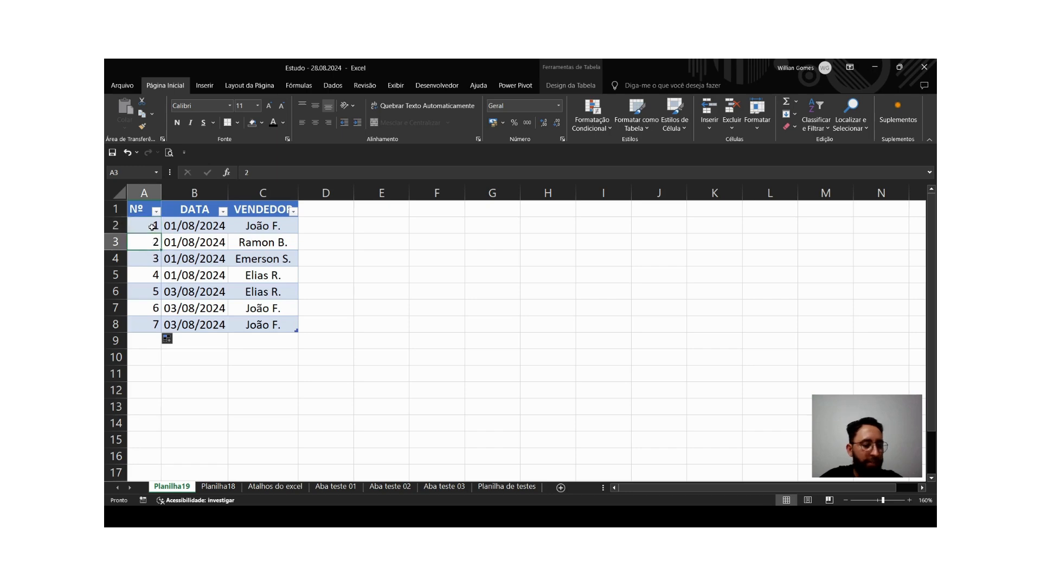
Undo the Nº series fill and extend the 1, 2 sequence from A2:A3 down to A8 again.
key("ctrl+z")
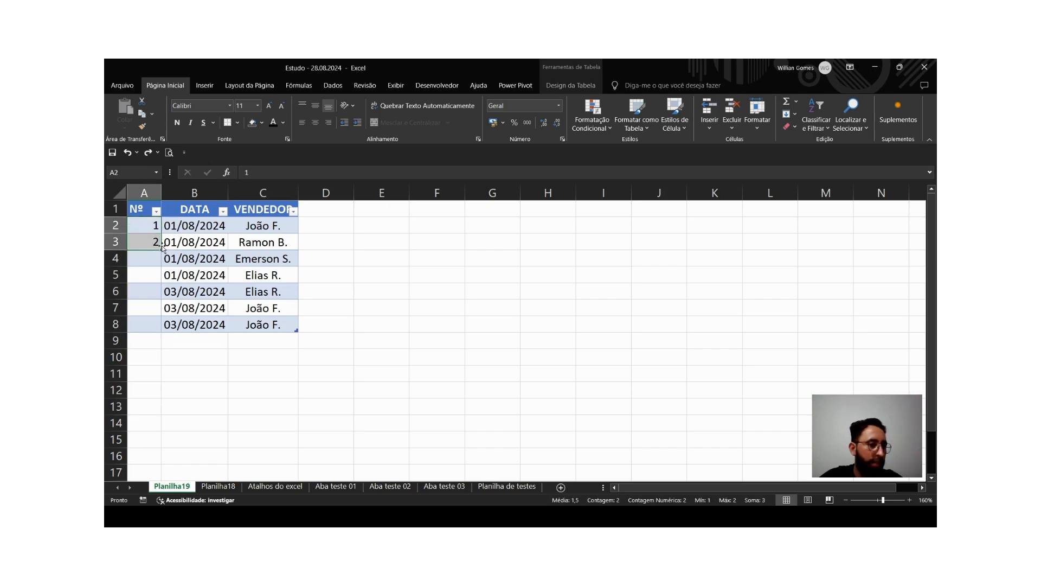
left_click_drag(149, 223, 158, 333)
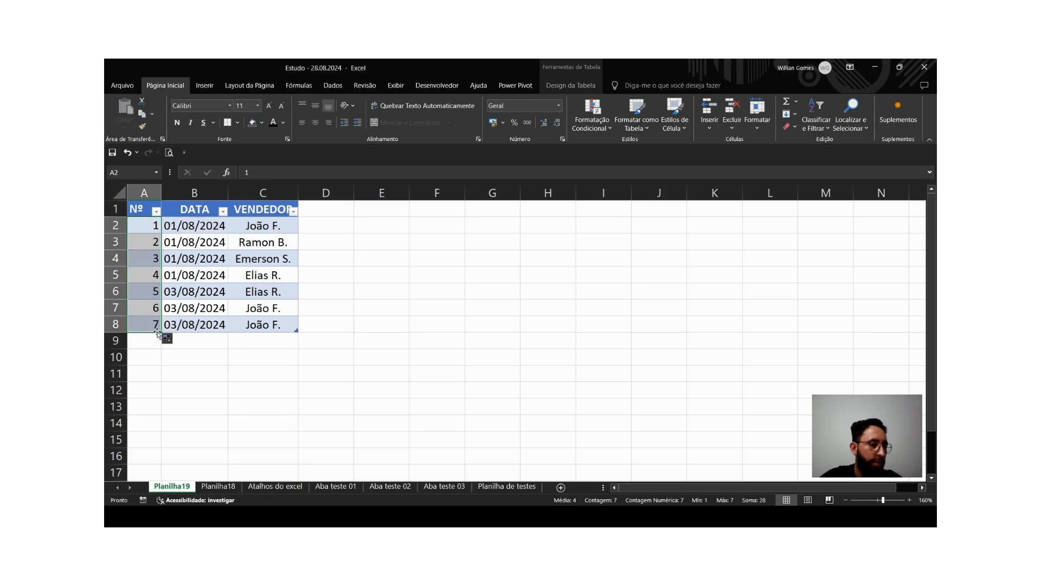
left_click(164, 357)
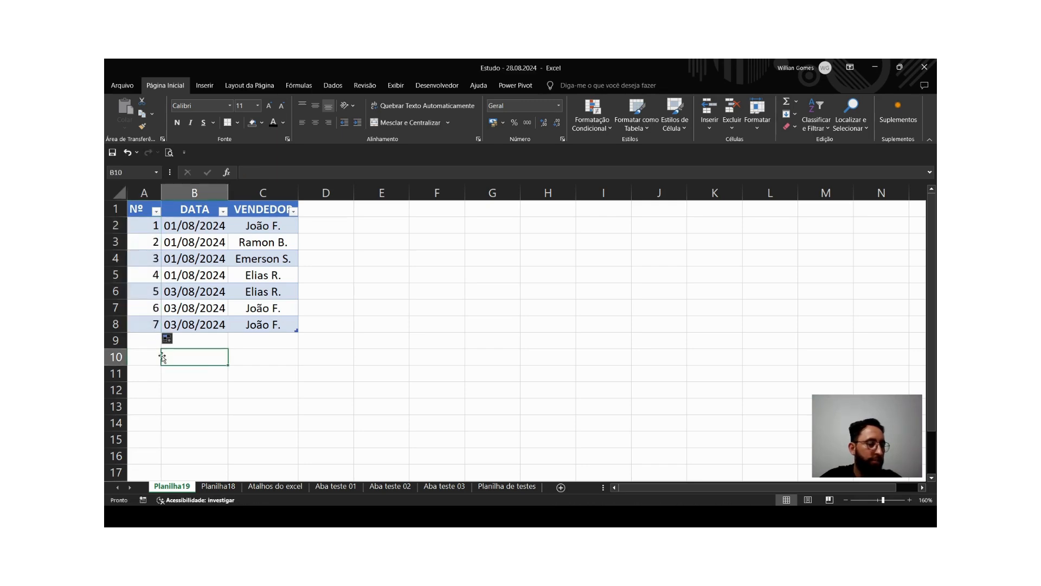
left_click(153, 269)
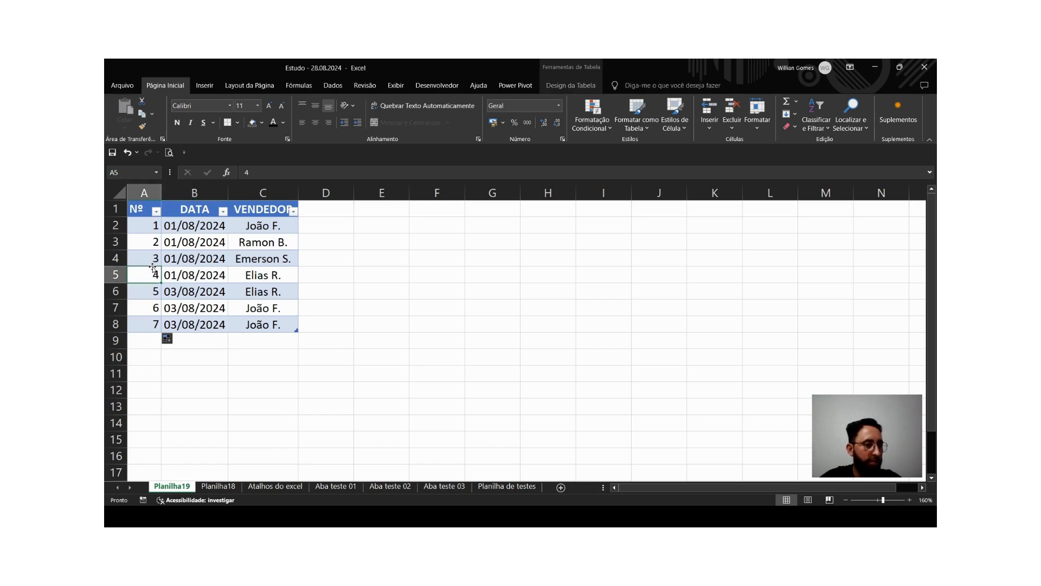
Change the number in A3 to 3 and clear the numbers in A4:A8 of the Nº column.
left_click(154, 239)
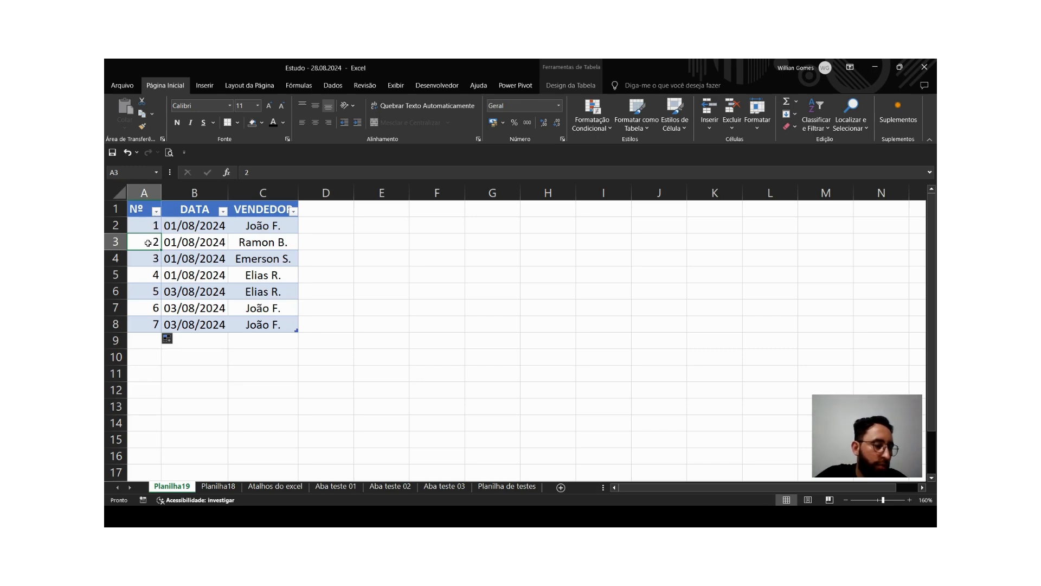
type("3")
key("Return")
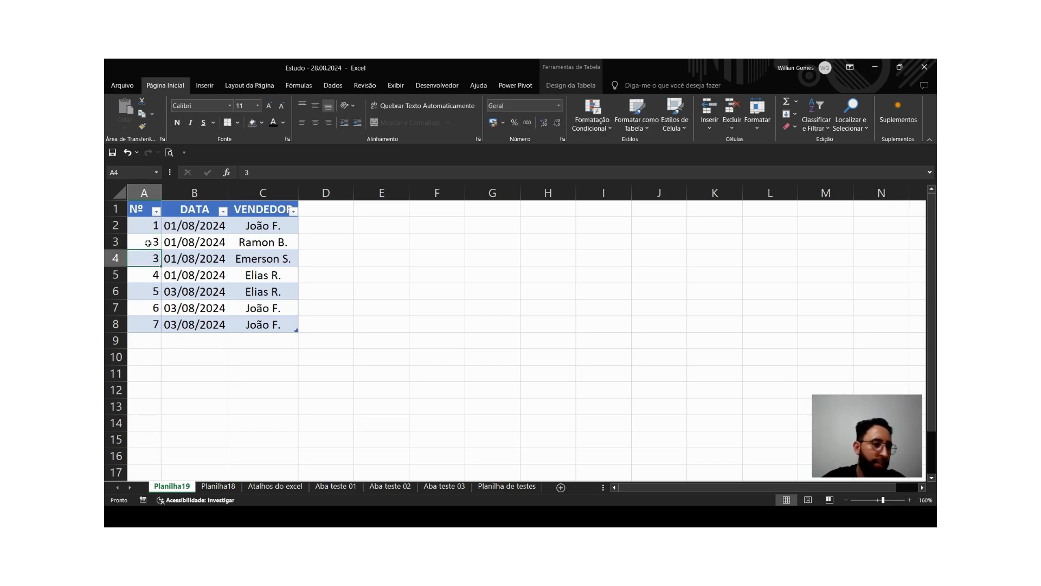
left_click_drag(153, 258, 141, 324)
key("Delete")
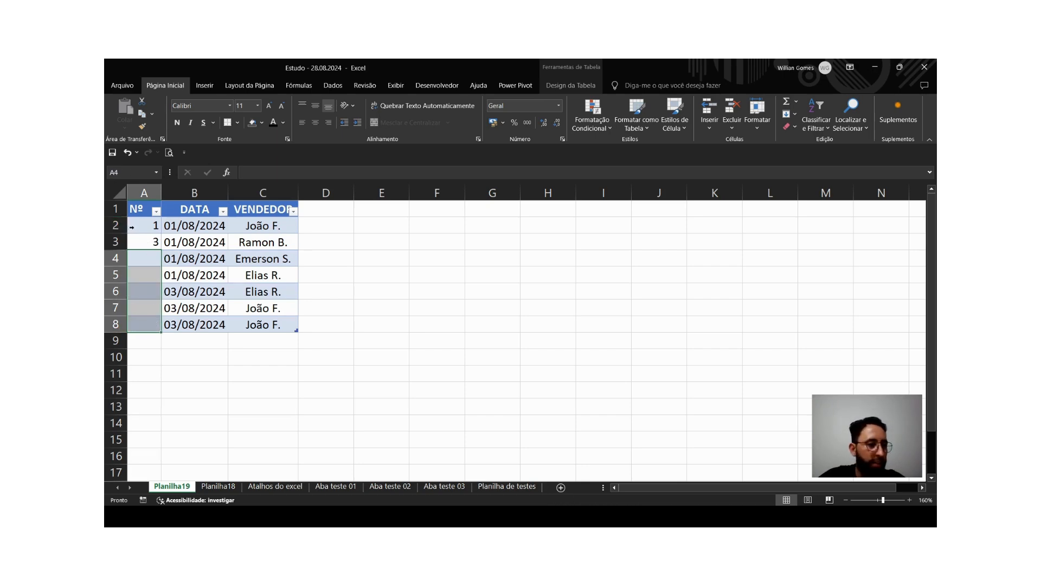
Extend the 1, 3 sequence from A2:A3 down the Nº column to A8.
left_click(141, 233)
left_click_drag(142, 232, 148, 239)
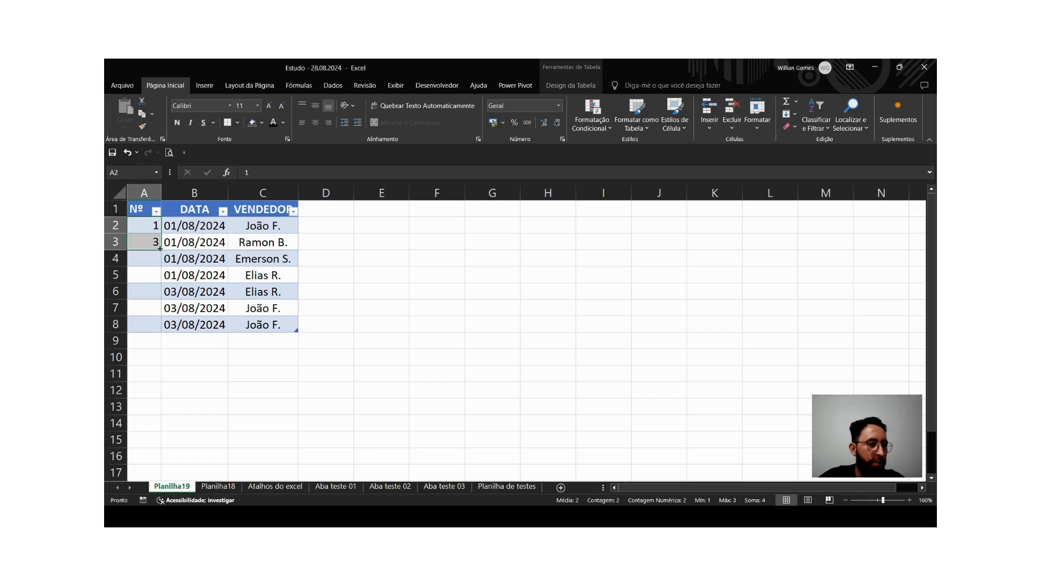
double_click(160, 248)
left_click(146, 234)
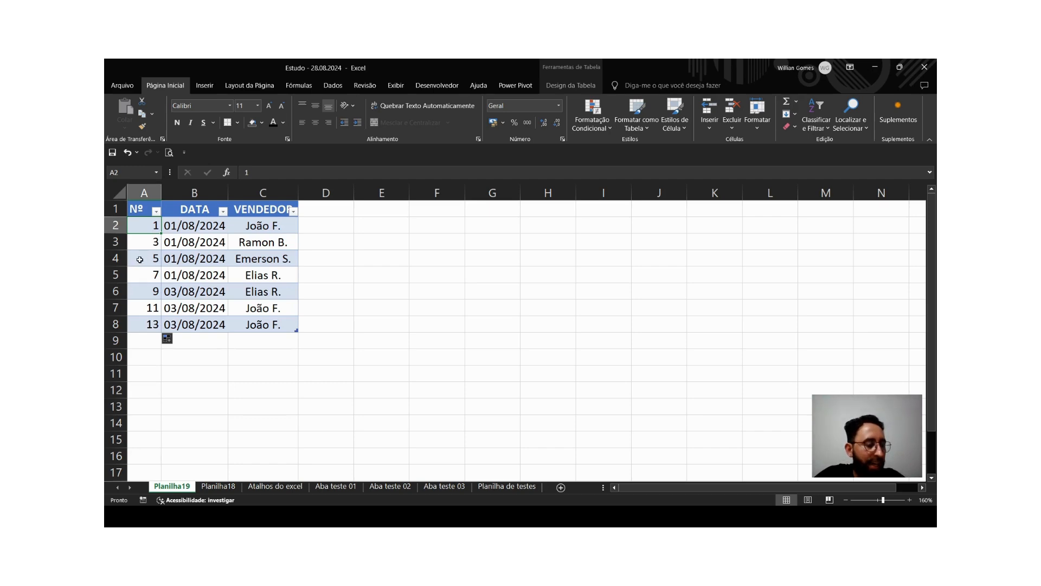
left_click(359, 311)
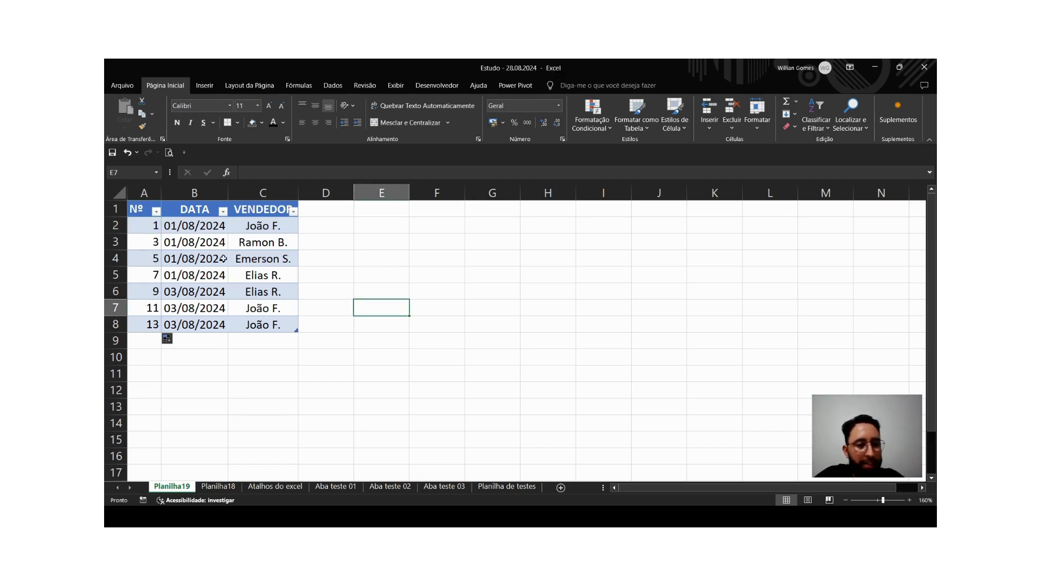
Enter 0 in A2 and 2 in A3, and extend this even-number series down the Nº column to A8.
left_click(147, 230)
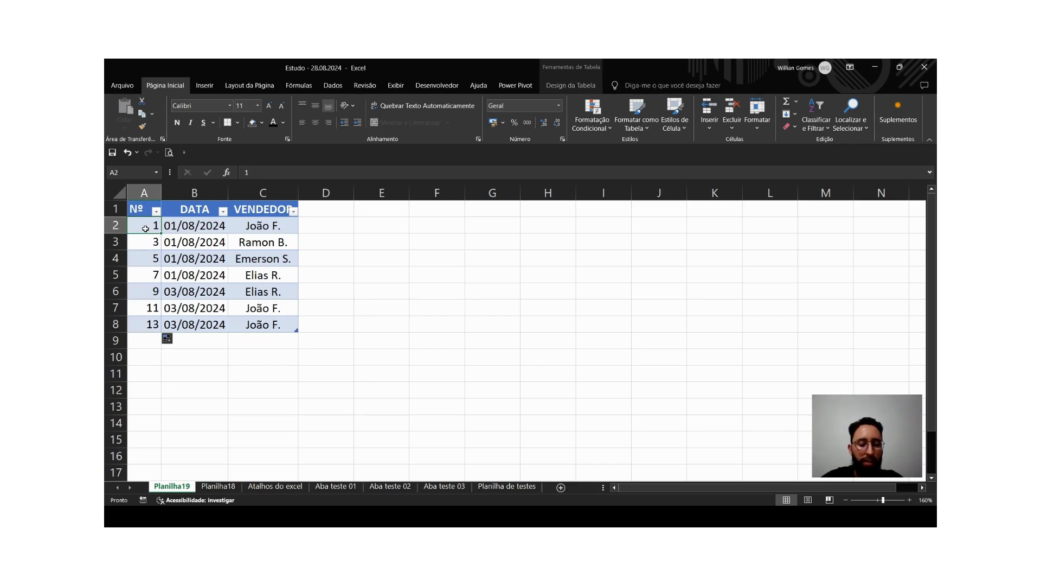
type("0")
key("Return")
type("2")
key("Return")
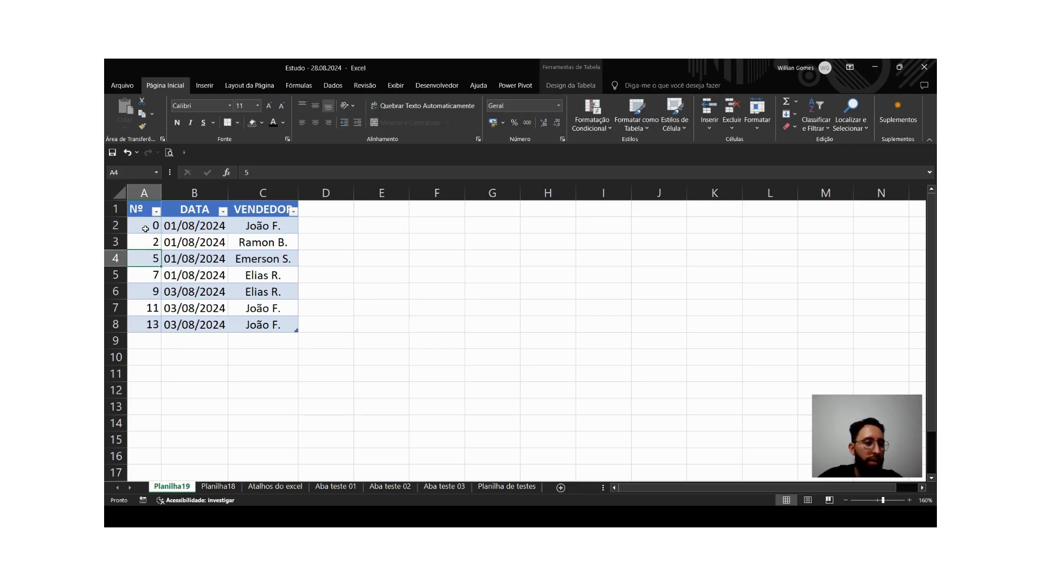
left_click_drag(145, 228, 145, 244)
double_click(161, 250)
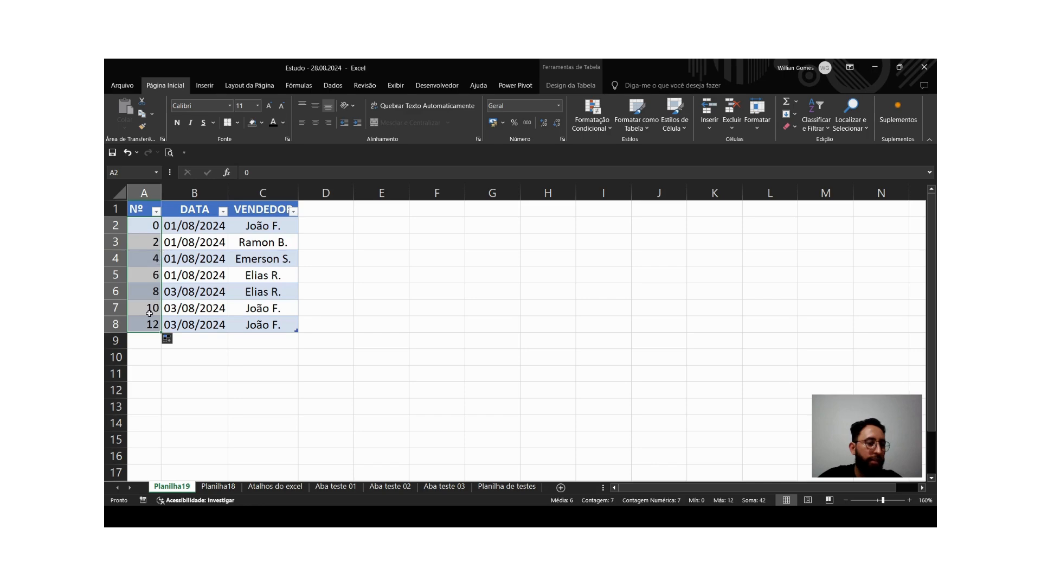
left_click(139, 255)
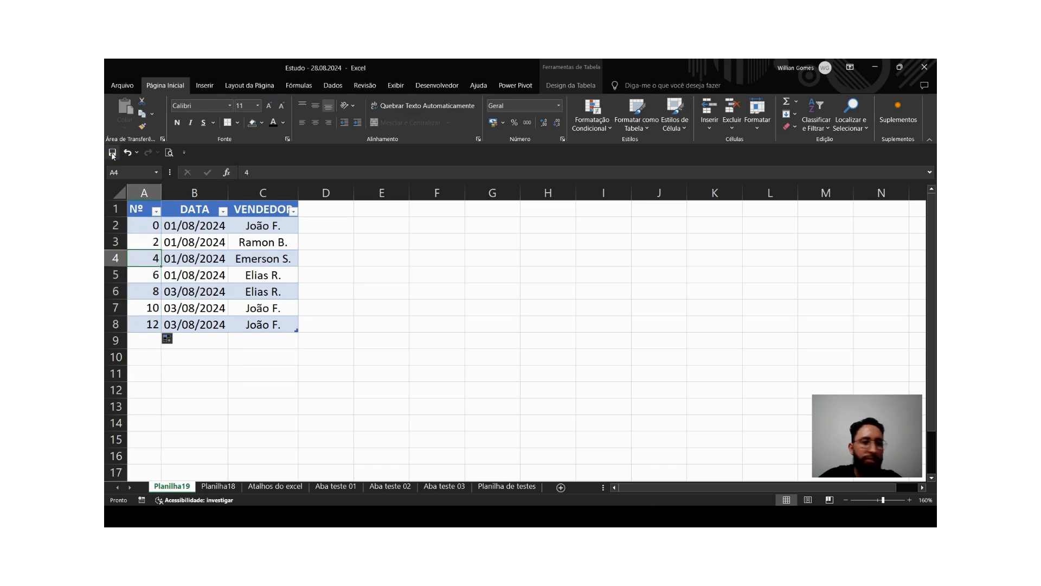
left_click(194, 247)
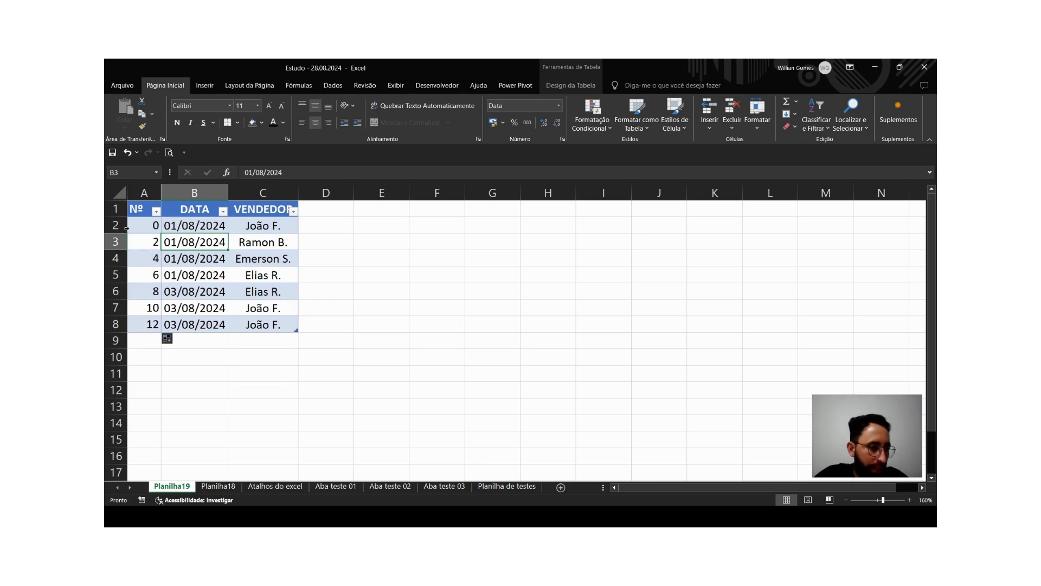
left_click(127, 228)
left_click(140, 224)
left_click(147, 278)
left_click(180, 252)
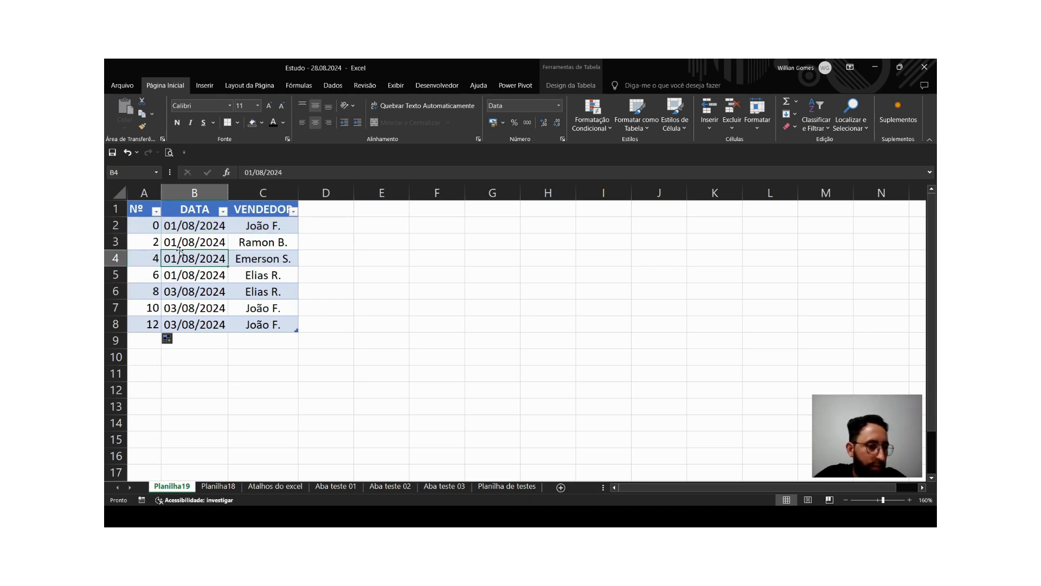
Fill the DATA column with consecutive days from the date in B2 down to B8.
left_click(213, 222)
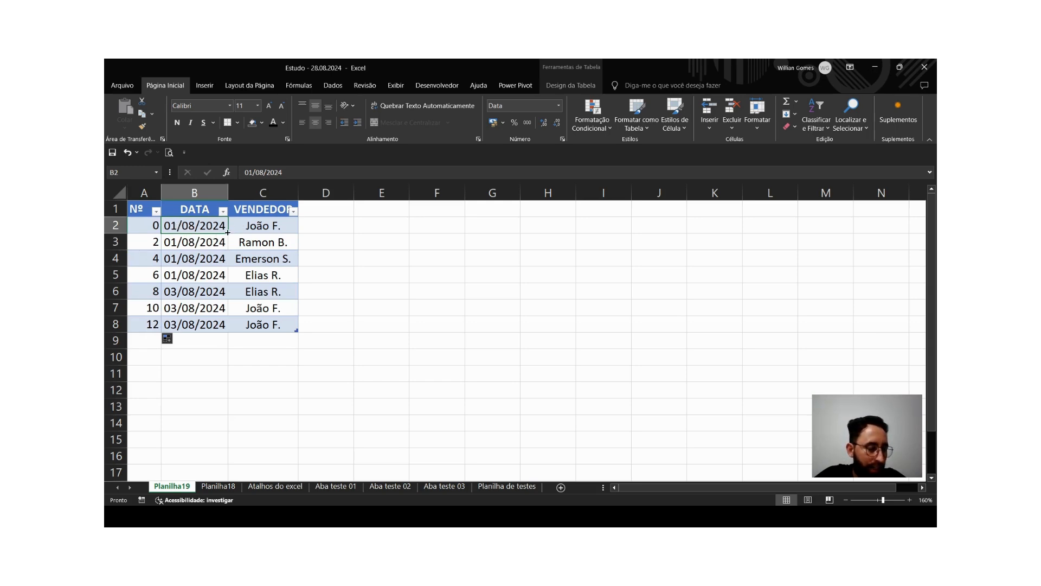
left_click_drag(228, 232, 206, 325)
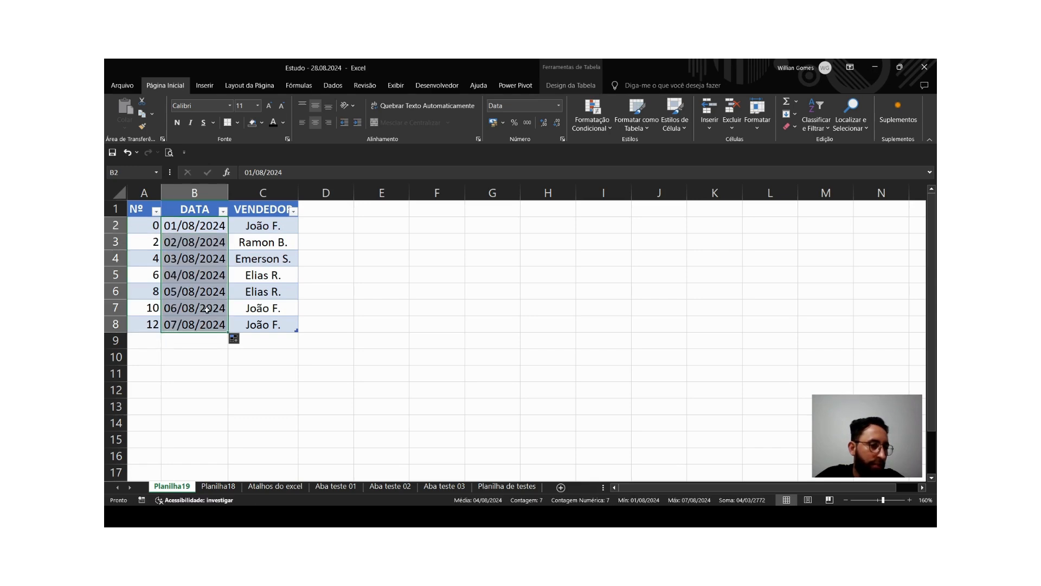
left_click(201, 230)
Clear the dates in B3:B8 and refill the DATA column with consecutive days from B2 down to B8.
left_click_drag(200, 249, 191, 324)
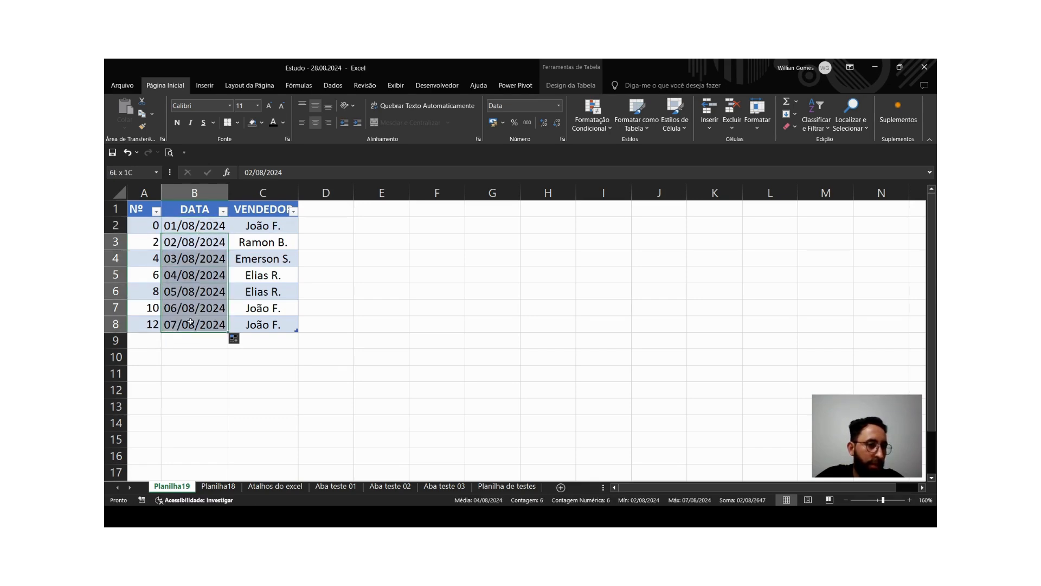
key("Delete")
left_click(216, 232)
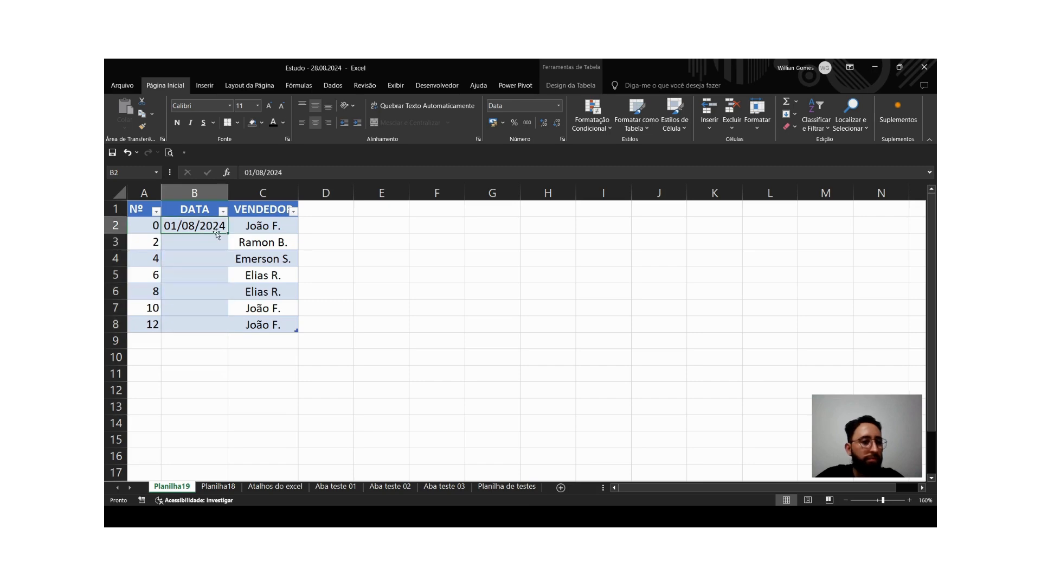
left_click_drag(226, 233, 230, 327)
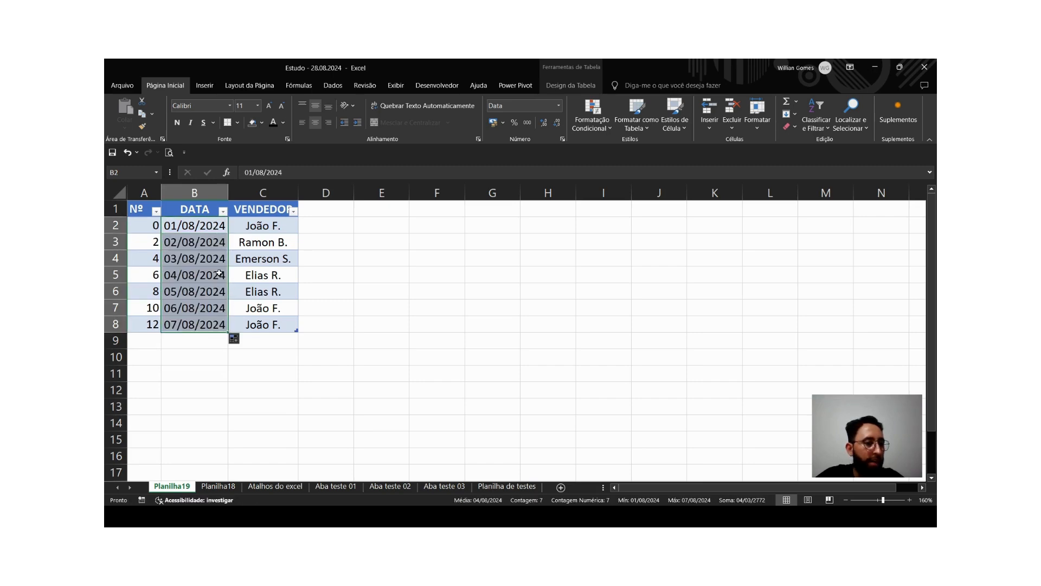
left_click(190, 252)
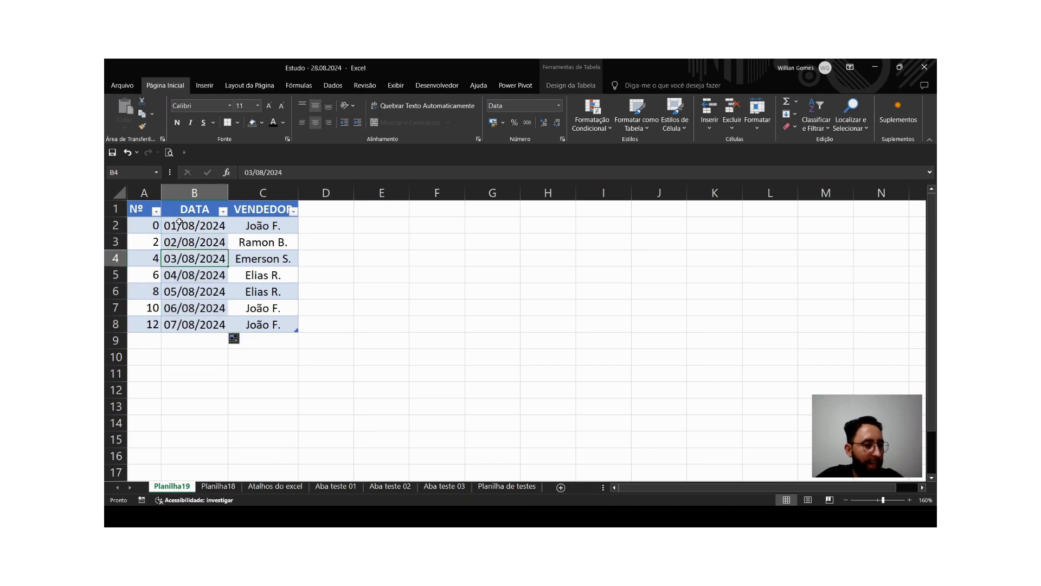
left_click_drag(167, 232, 191, 324)
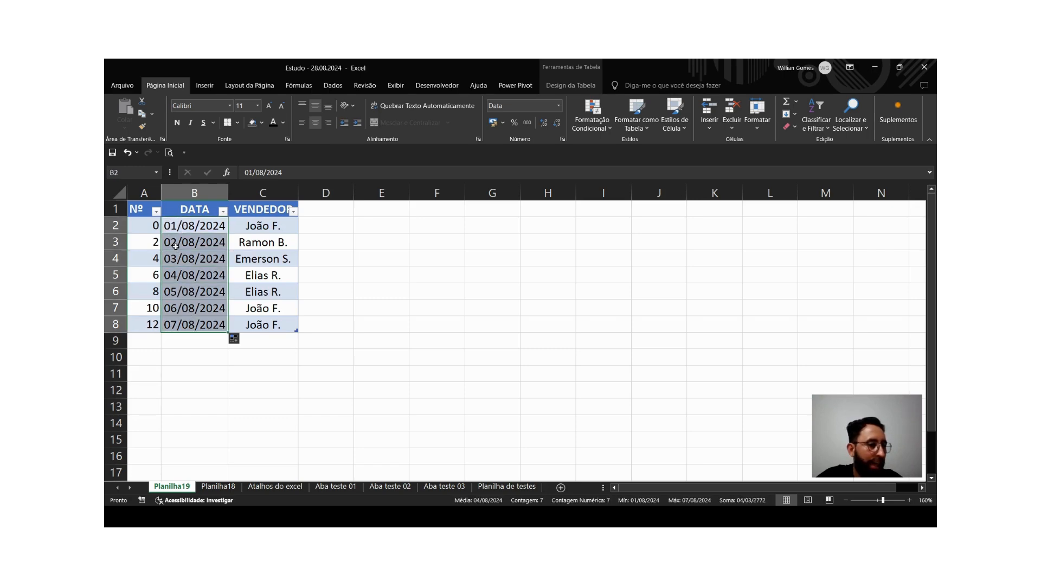
Change the date in B3 of the DATA column to 03/08/2024.
left_click(176, 246)
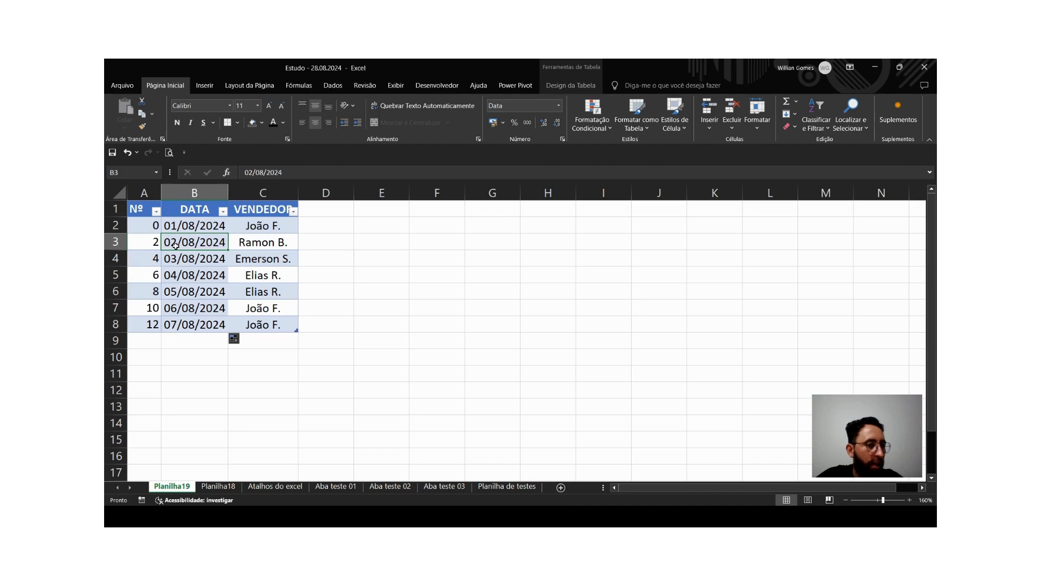
double_click(174, 243)
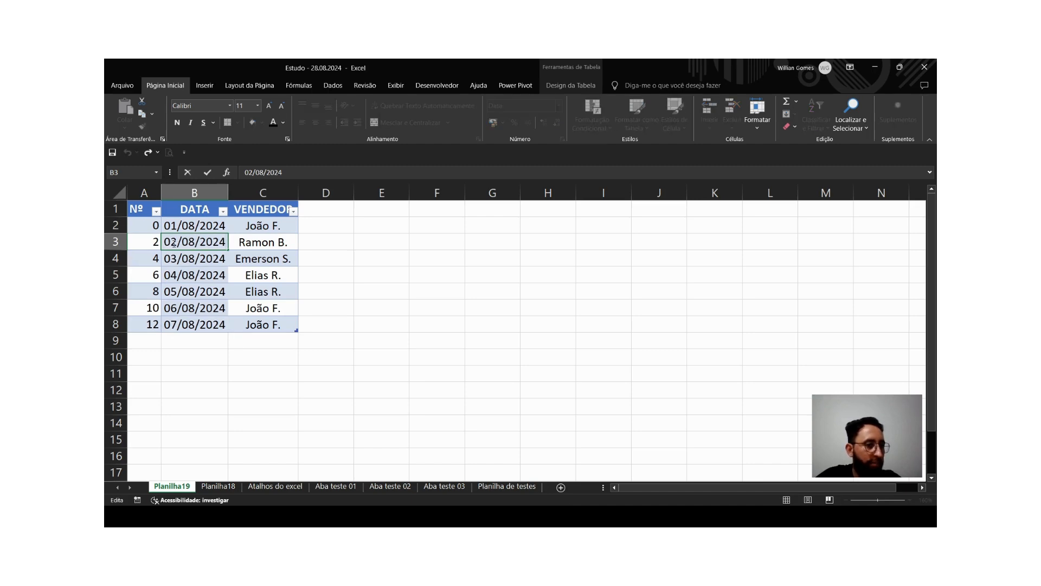
key("BackSpace")
type("3")
key("Return")
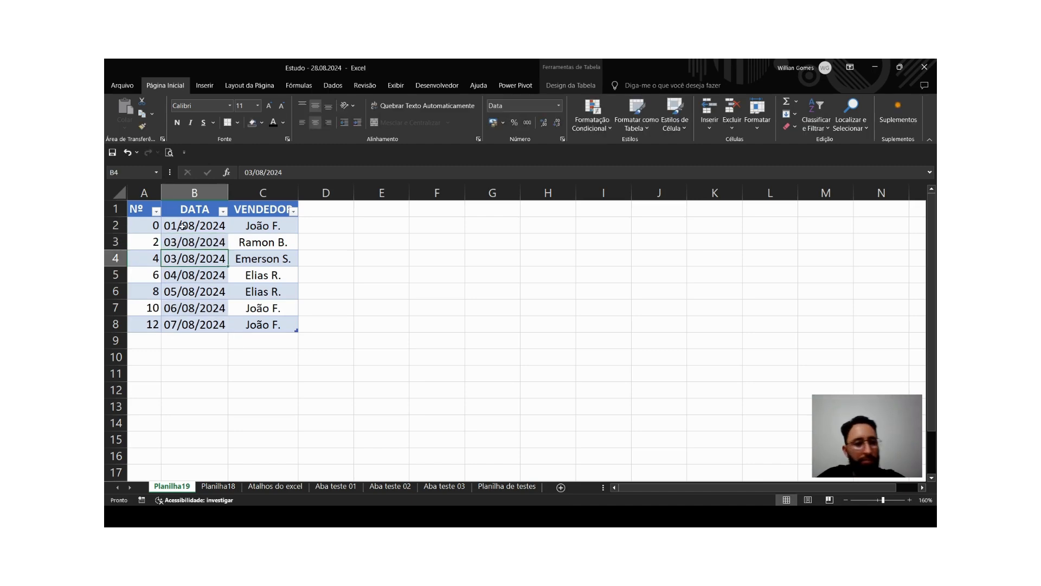
Extend the two-day date interval from B2:B3 down the DATA column to B8.
left_click_drag(183, 226, 227, 326)
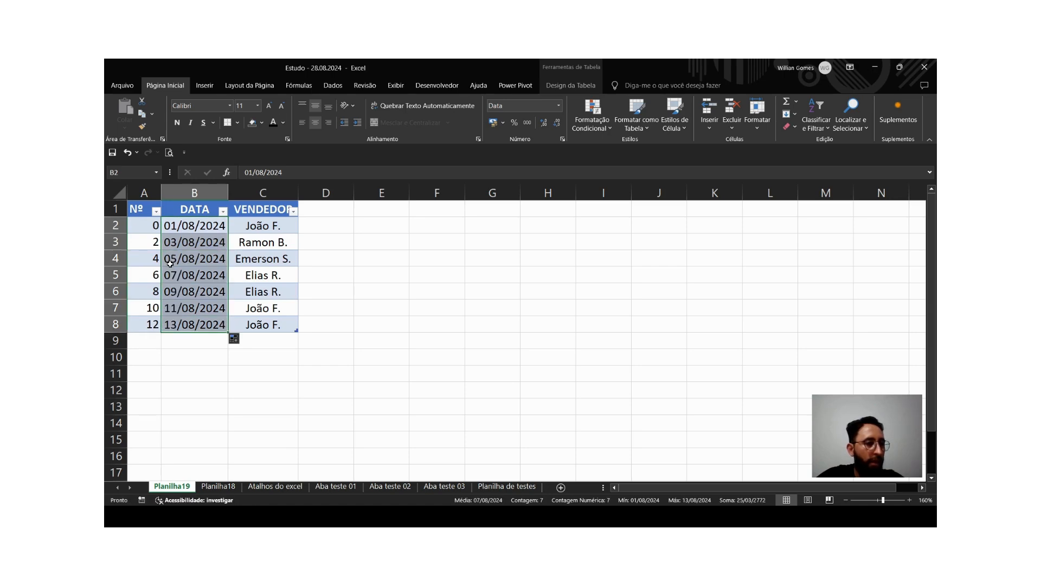
left_click(173, 288)
left_click(180, 339)
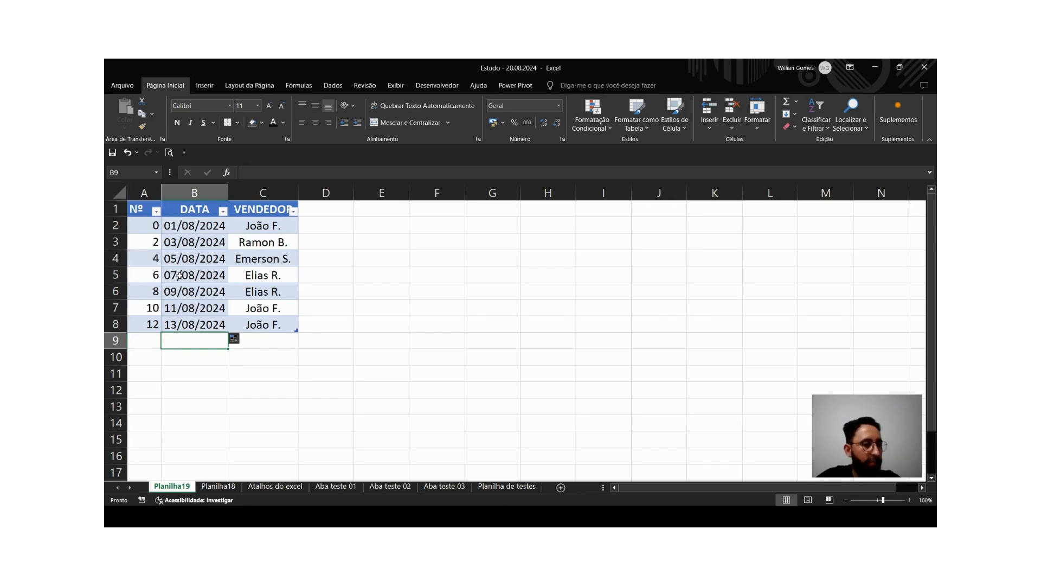
left_click(206, 276)
left_click(281, 229)
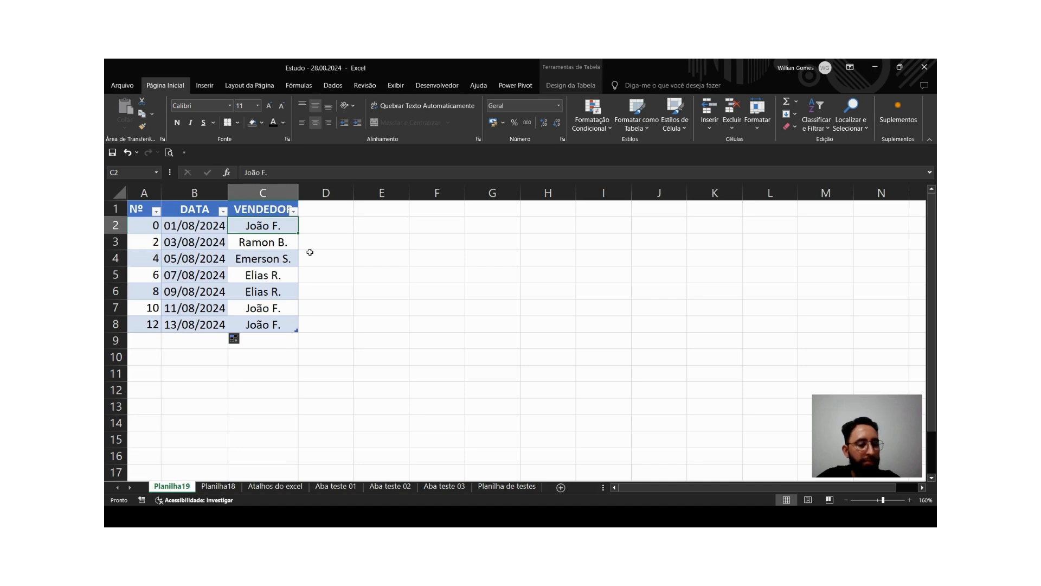
key("alt+Tab")
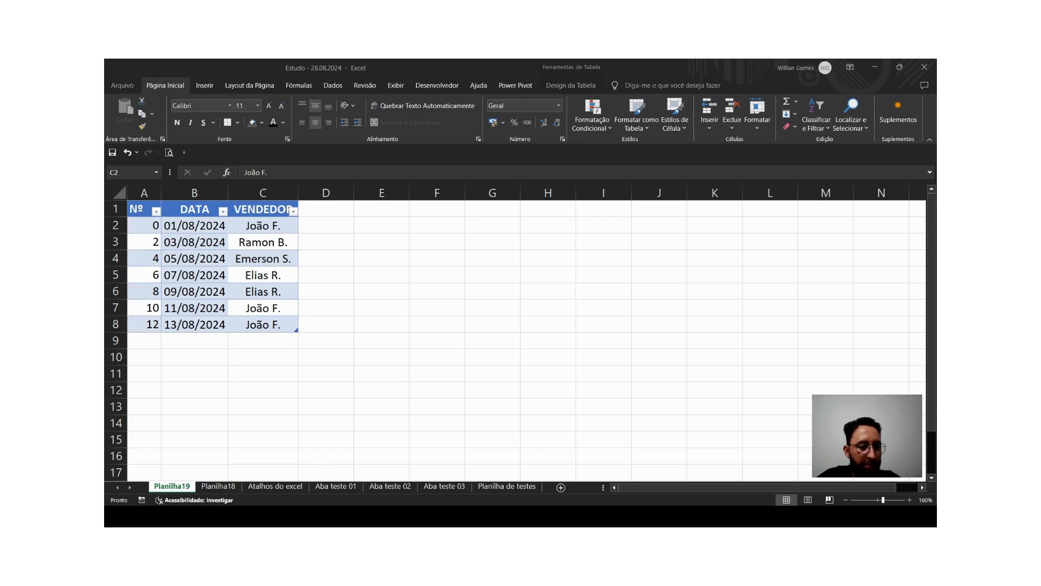
key("alt+Tab")
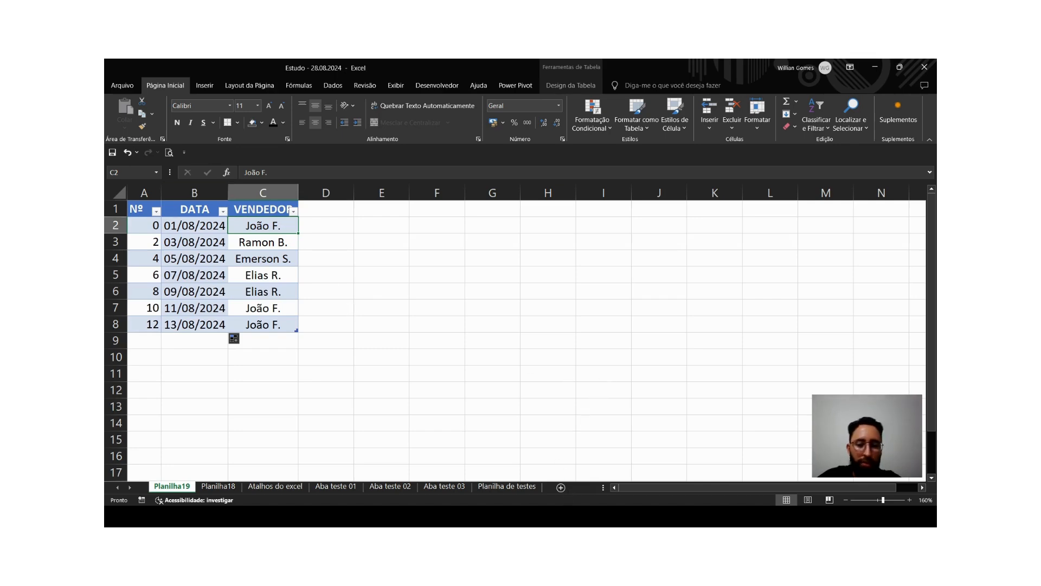
key("alt+Tab")
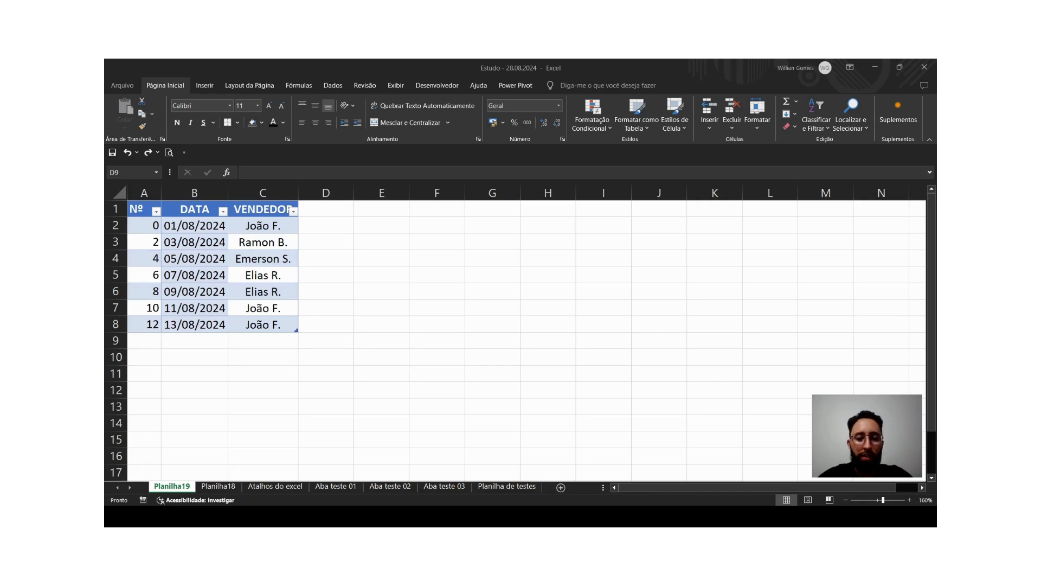
key("alt+Tab")
left_click(517, 377)
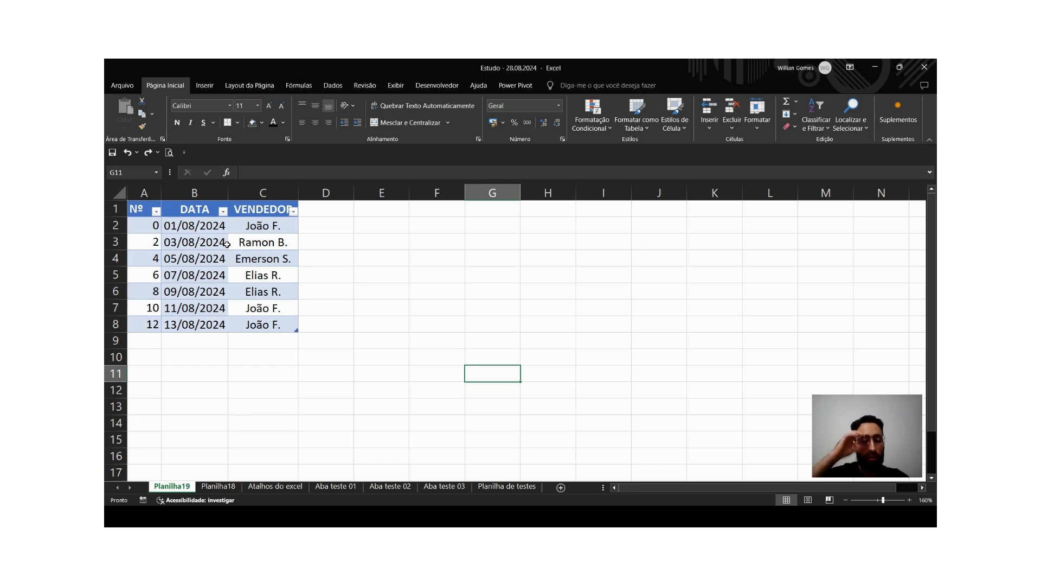
Change the value in A3 of the Nº column to 1.
key("Up")
key("Up")
key("Up")
key("Up")
key("Up")
key("Up")
key("Up")
key("Up")
key("Up")
key("Up")
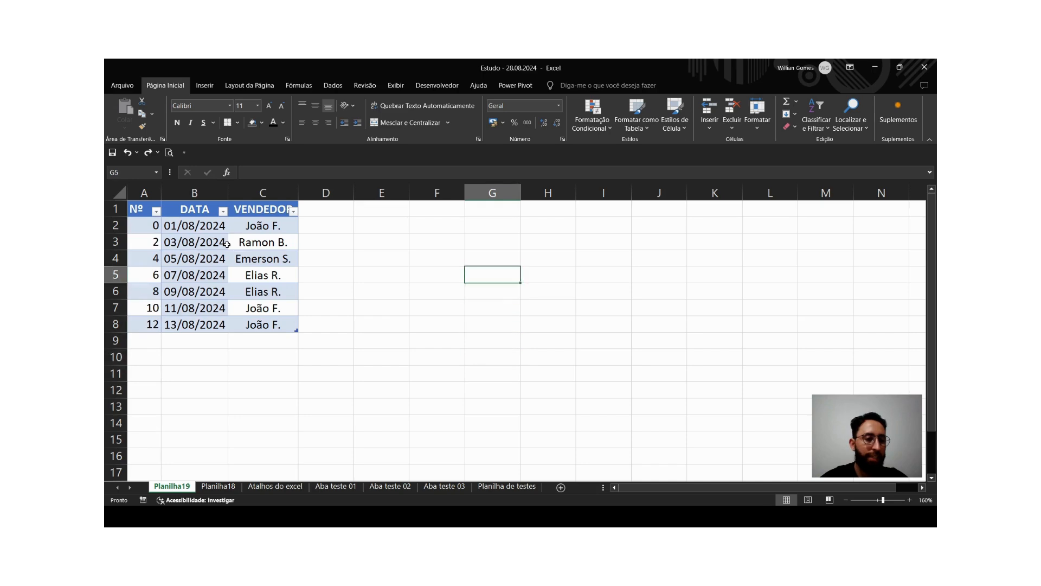
key("Left")
key("Left")
key("Left")
key("Left")
key("Left")
key("Left")
key("Down")
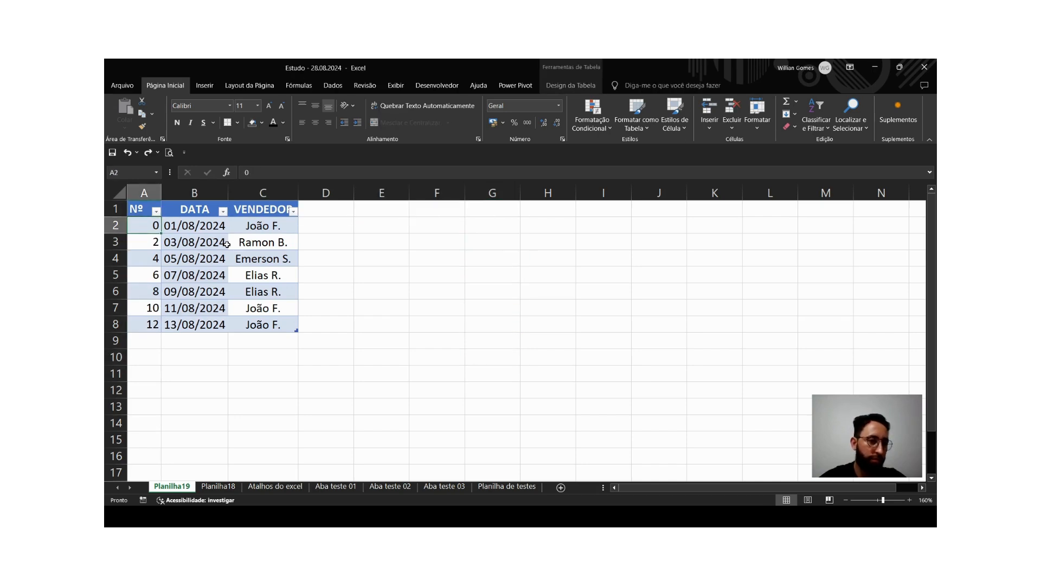
key("Down")
type("1")
key("Return")
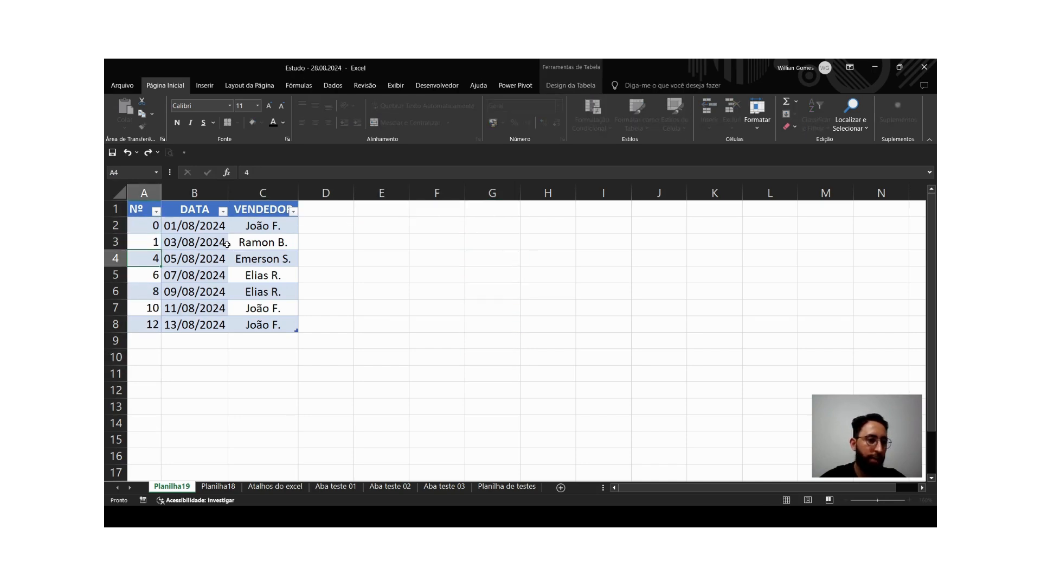
Extend the number sequence from A2:A3 down the Nº column to A8.
key("Up")
key("Up")
key("shift+Down")
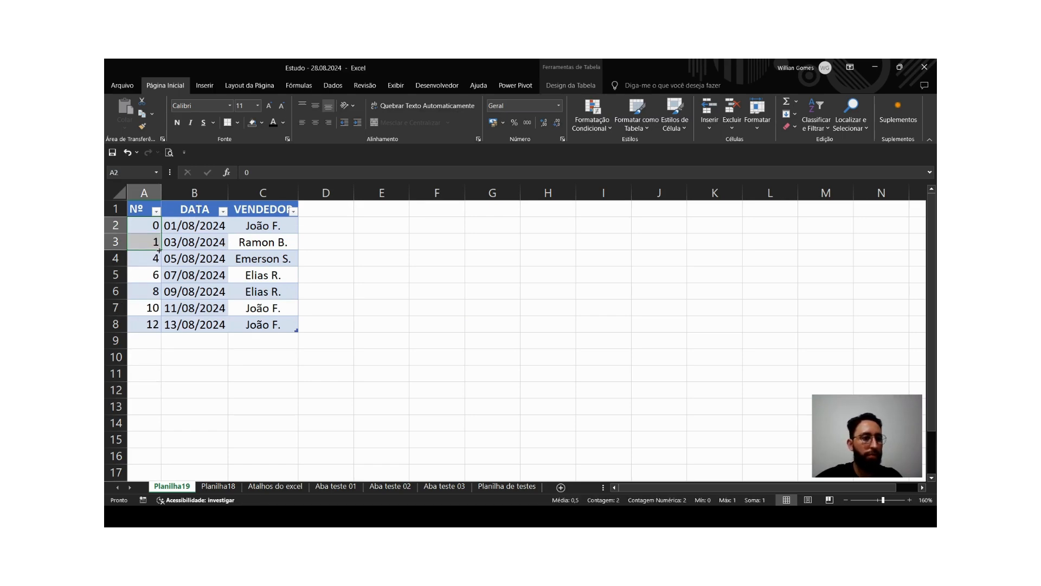
left_click_drag(159, 250, 159, 330)
left_click(188, 386)
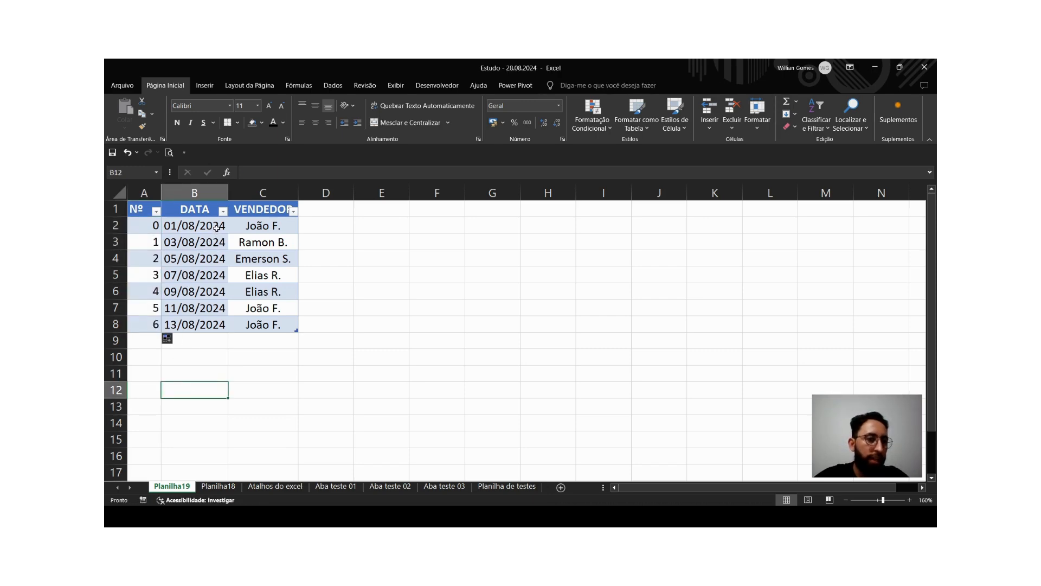
Change the date in B3 to 02/08/2024 and extend the daily sequence from B2:B3 down to B8.
left_click(180, 244)
double_click(180, 244)
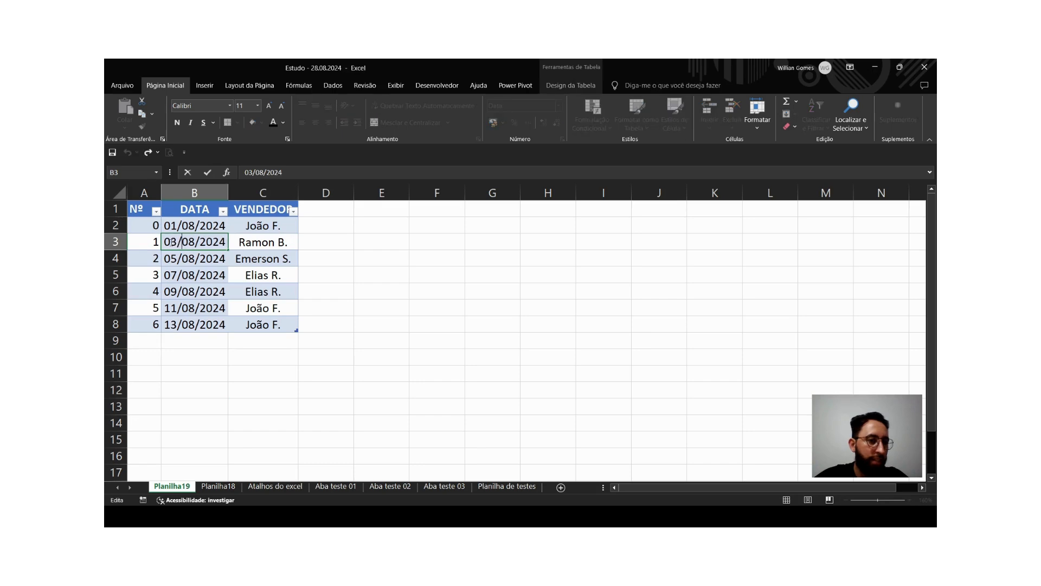
key("BackSpace")
type("2")
key("Return")
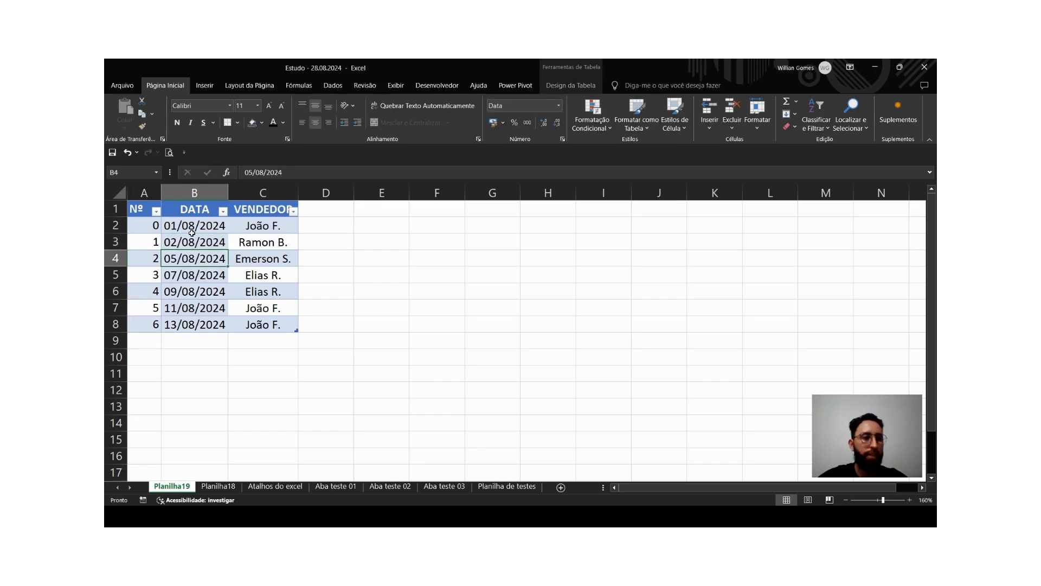
left_click_drag(200, 230, 203, 243)
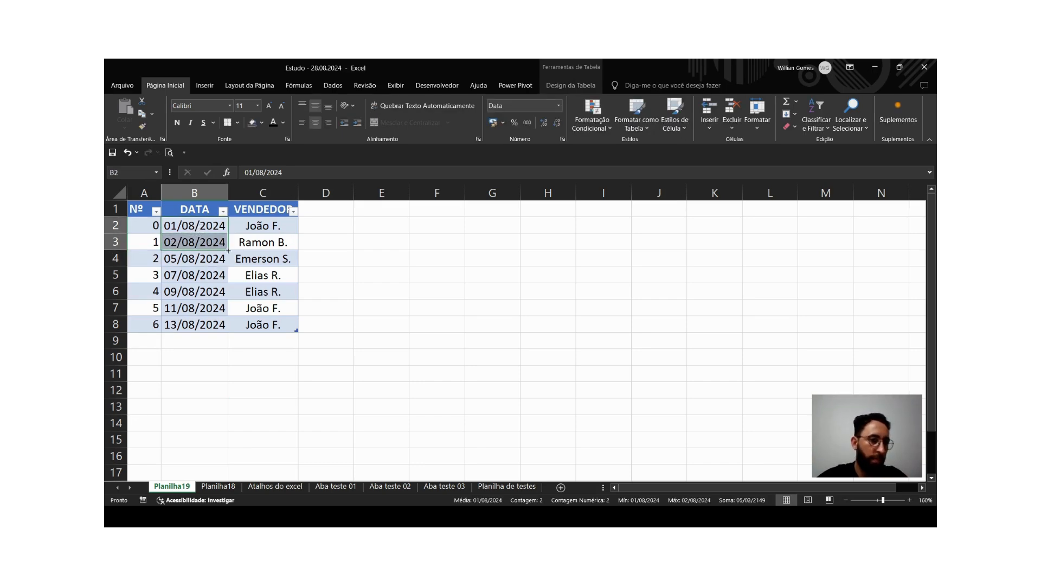
double_click(228, 251)
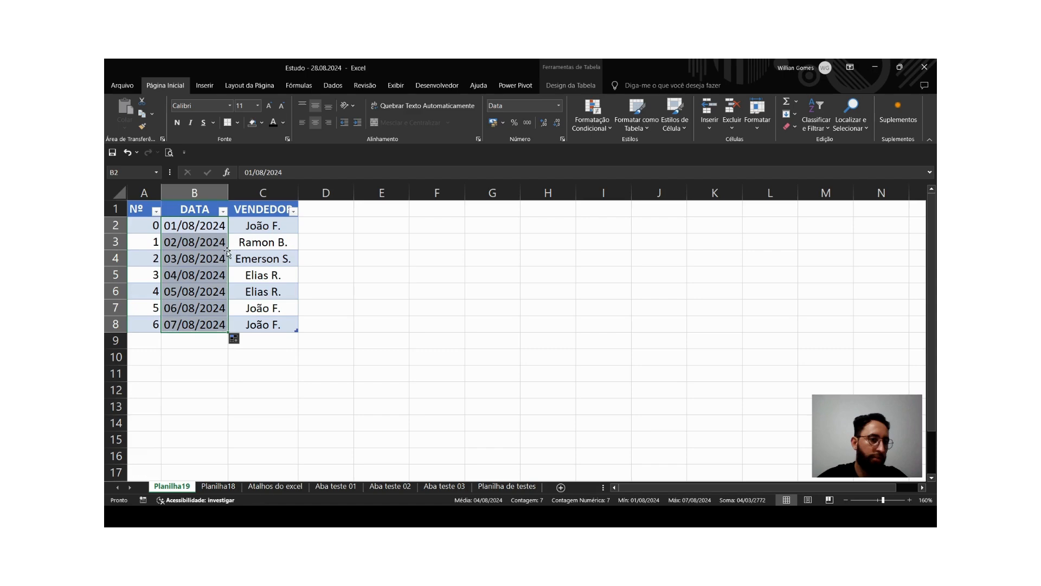
left_click(140, 222)
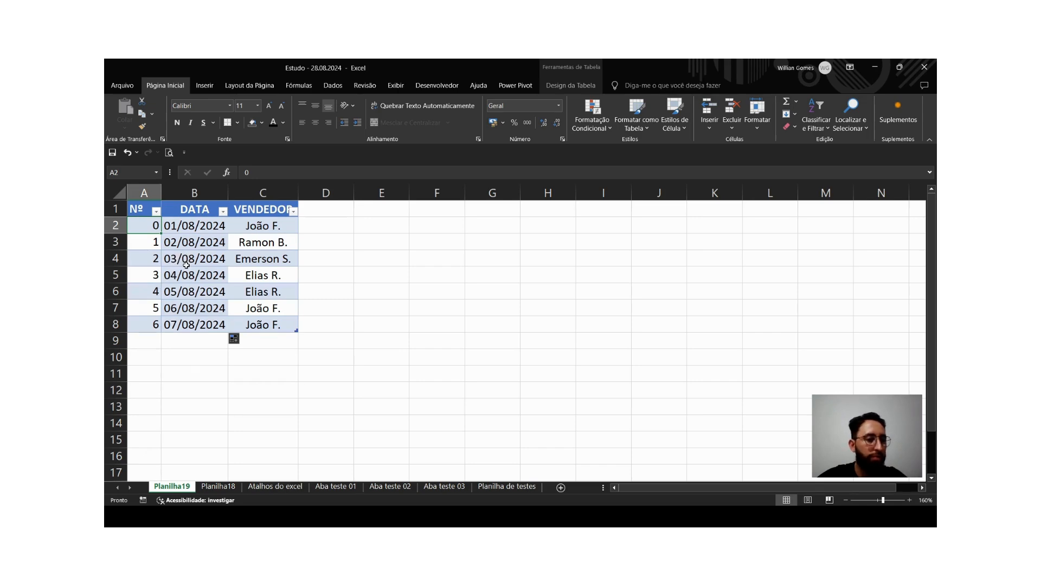
left_click(176, 227)
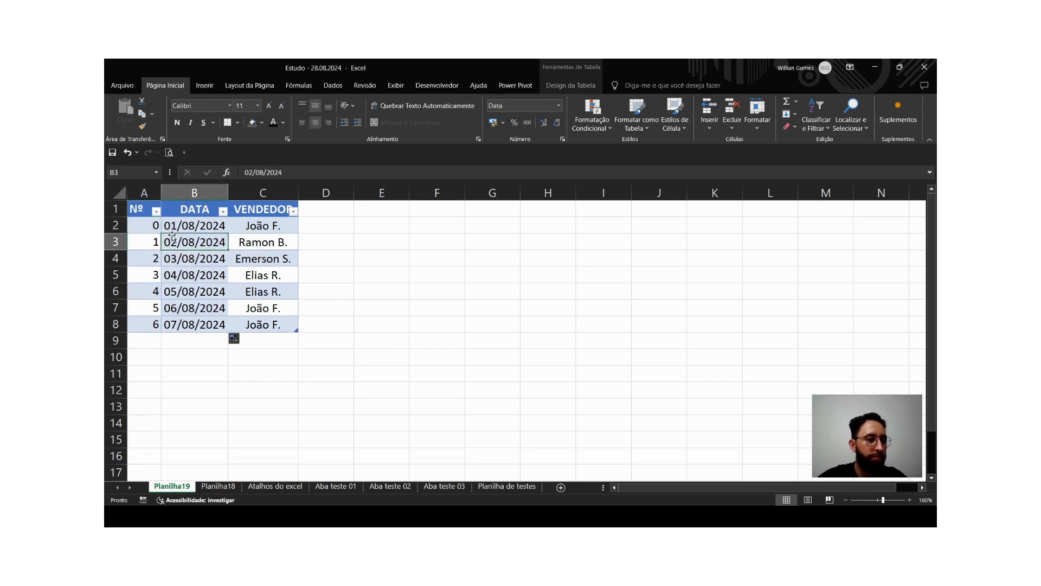
left_click(194, 246)
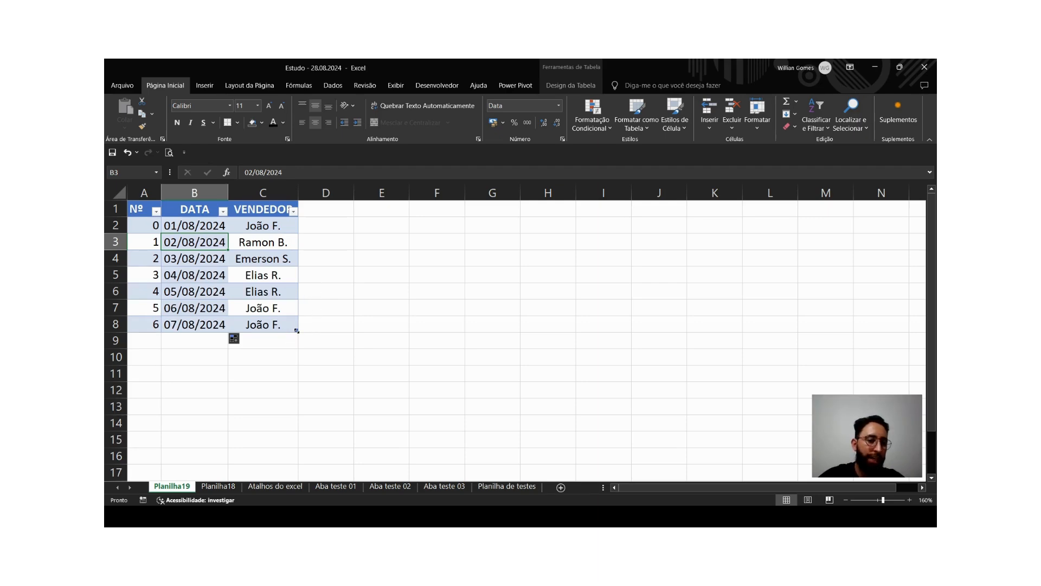
Resize the table to include columns D to F, adding three new columns after VENDEDOR.
left_click_drag(297, 330, 463, 331)
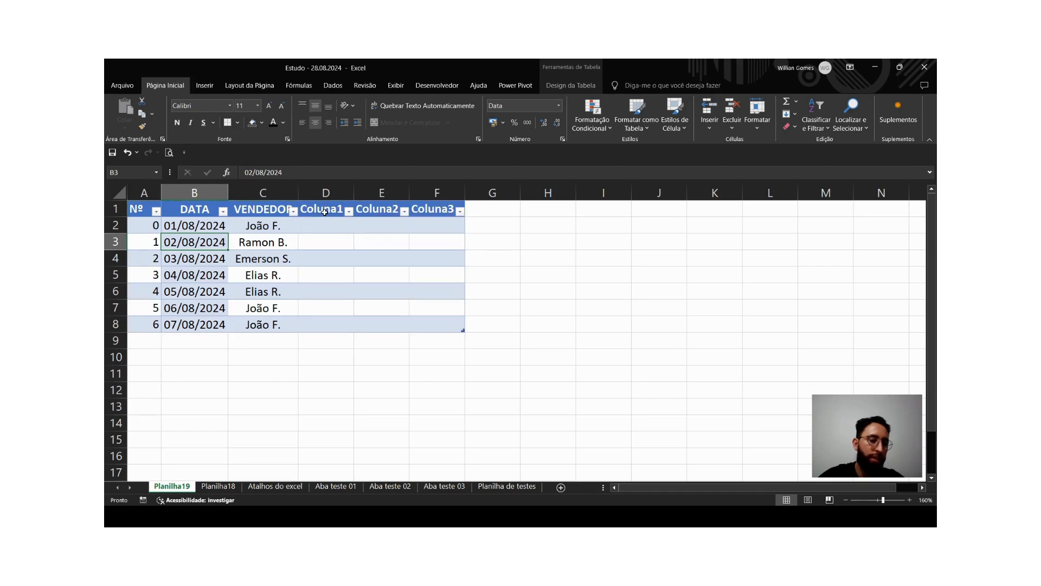
left_click(324, 212)
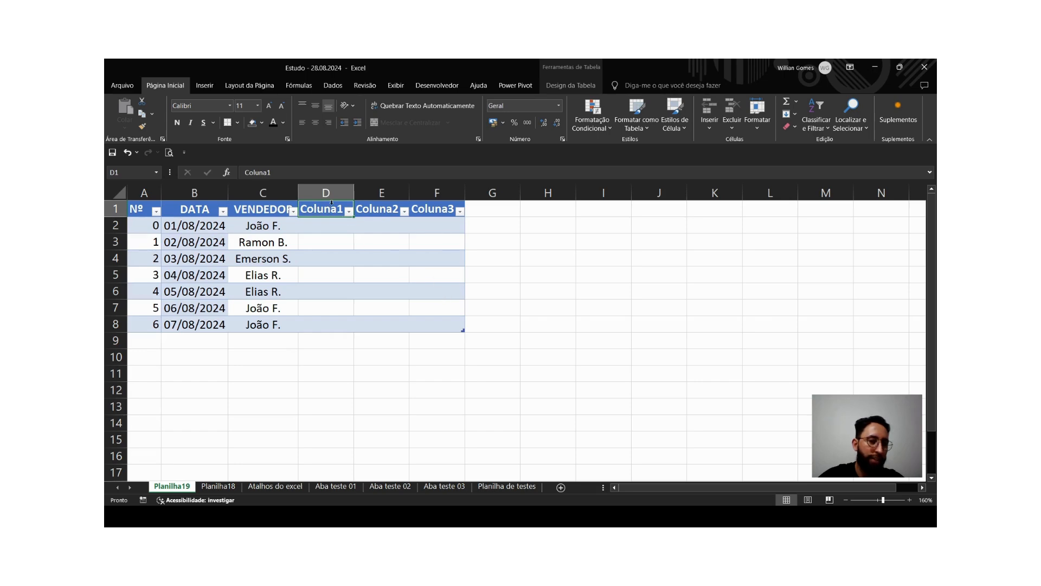
left_click(386, 212)
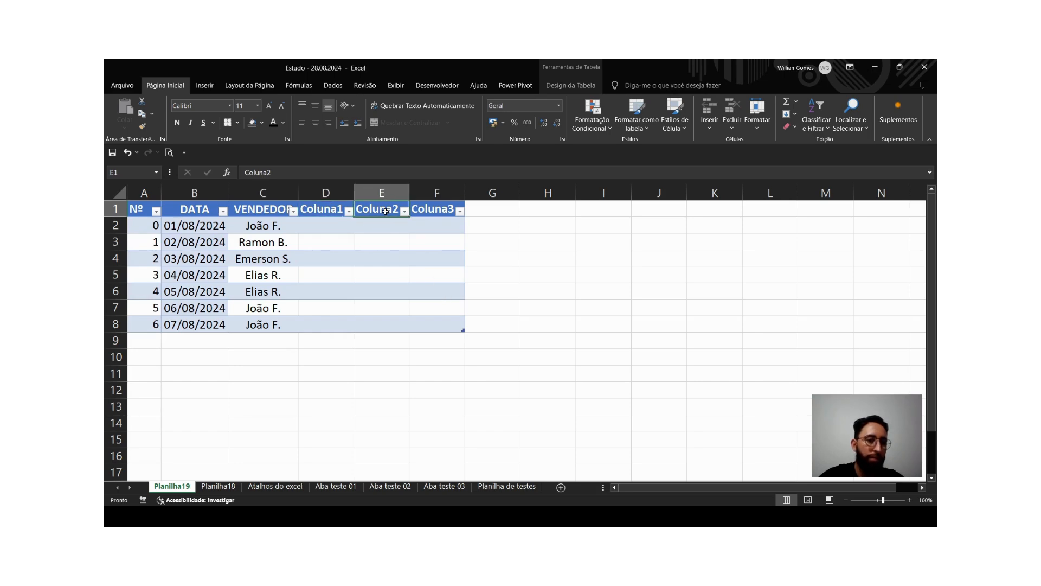
left_click(433, 211)
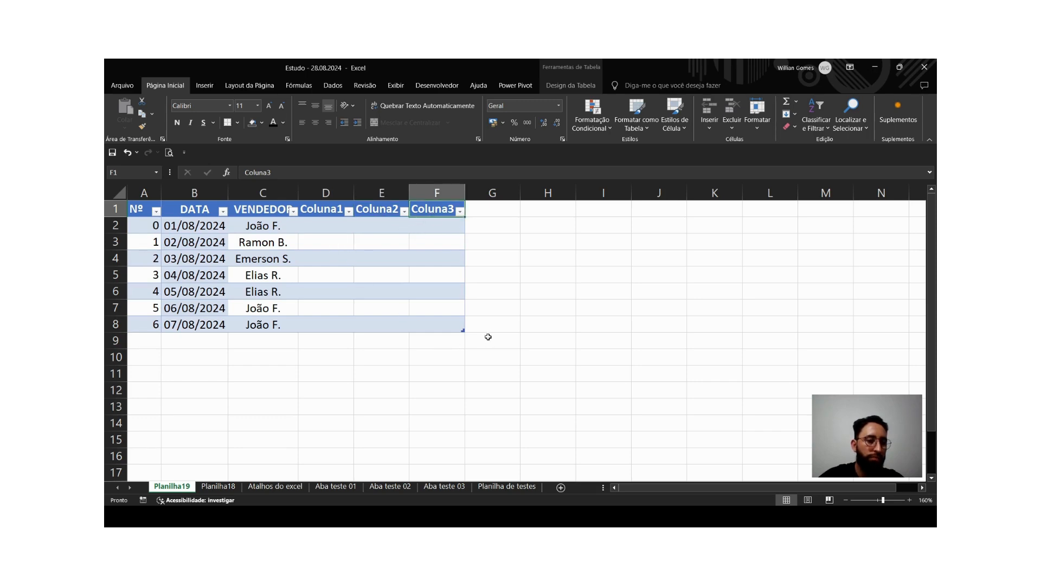
left_click(493, 358)
double_click(321, 211)
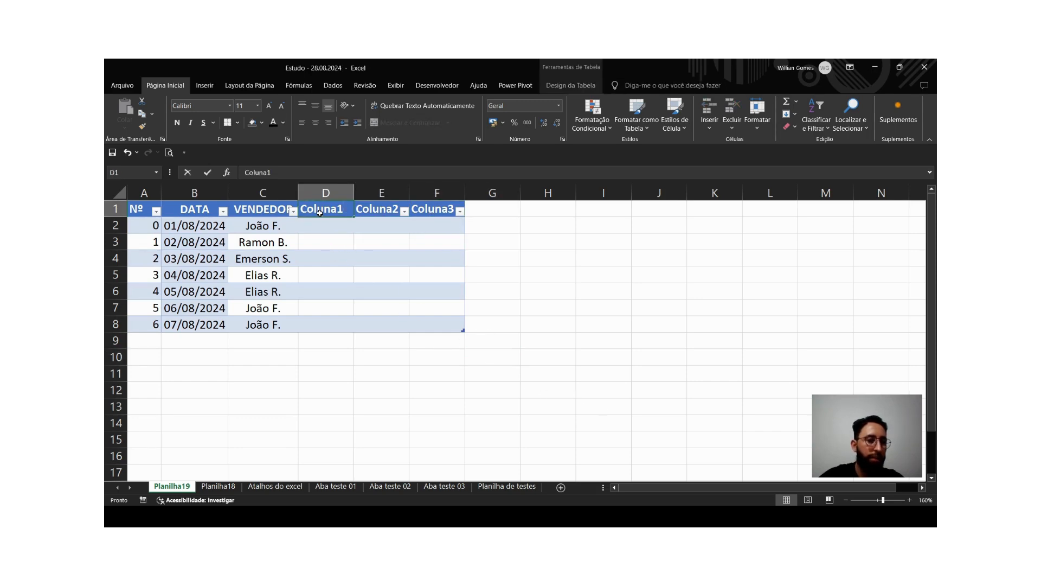
key("Escape")
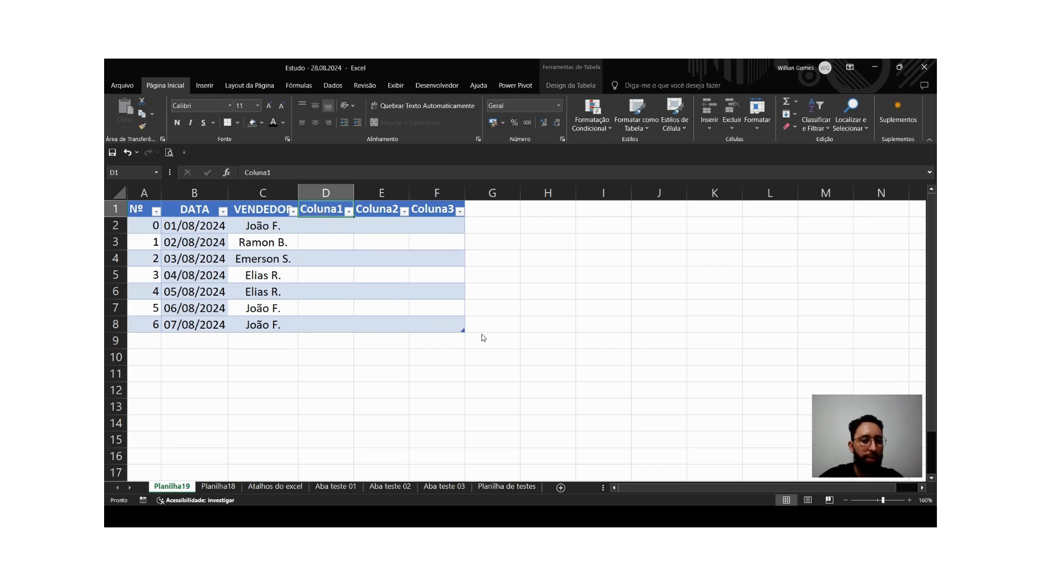
Insert a new sheet row above the table's header row.
left_click(499, 209)
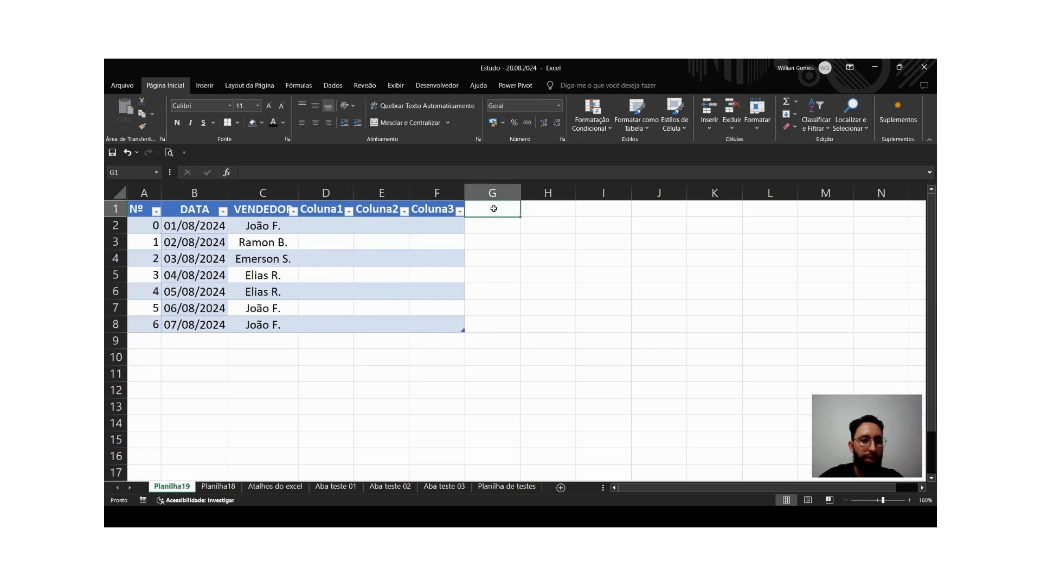
key("ctrl+plus")
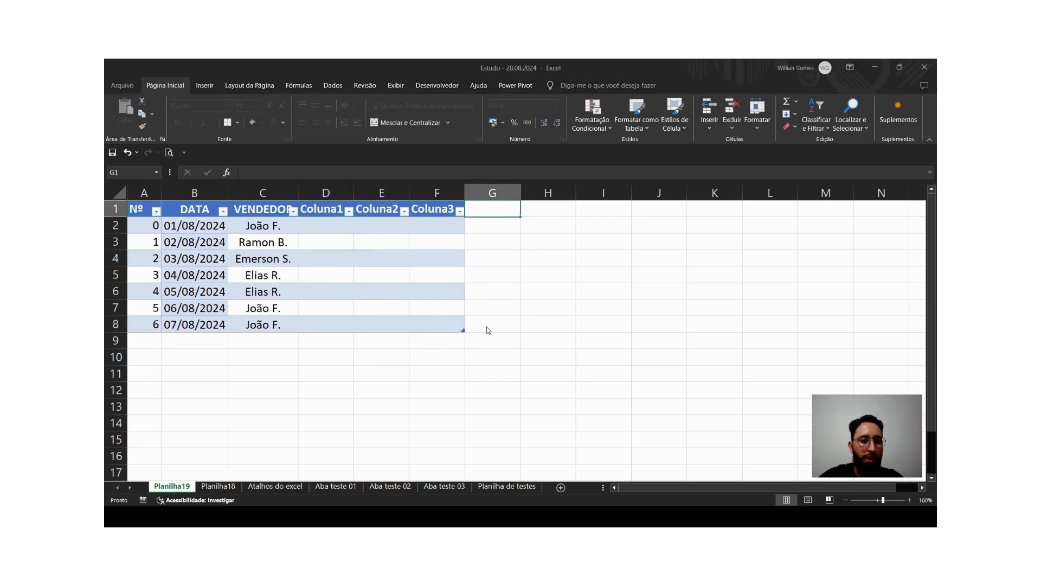
left_click(502, 368)
Merge and center D1:E1 above Coluna1 and Coluna2 and enter the heading MATUTINO.
left_click_drag(344, 211, 384, 210)
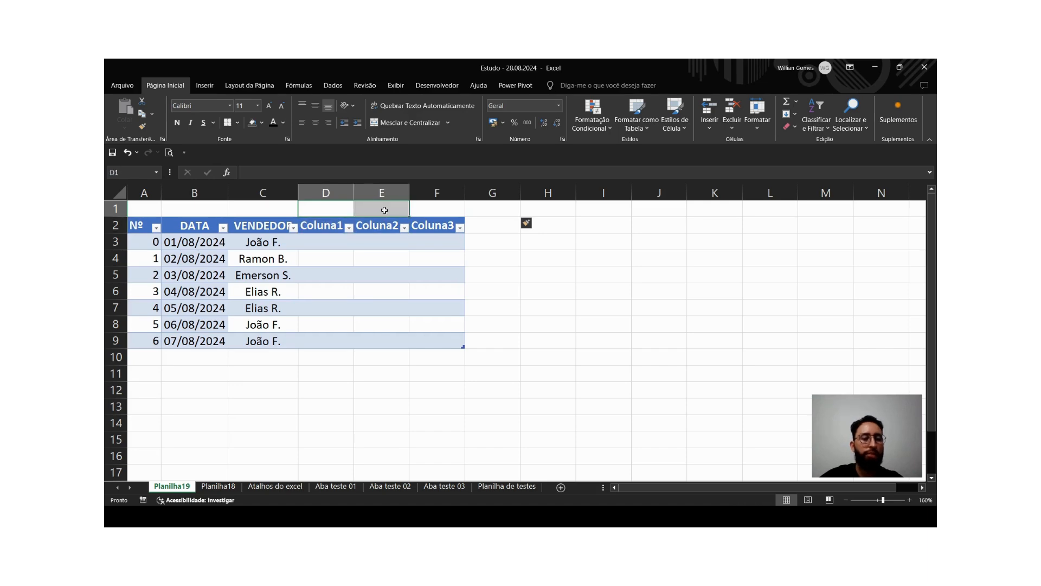
left_click(414, 123)
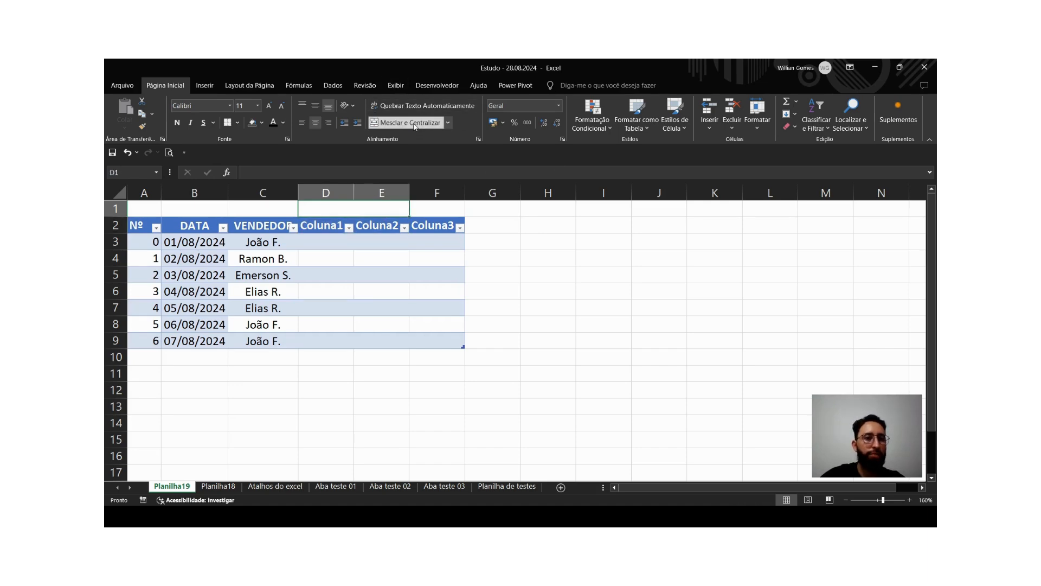
type("MATUT")
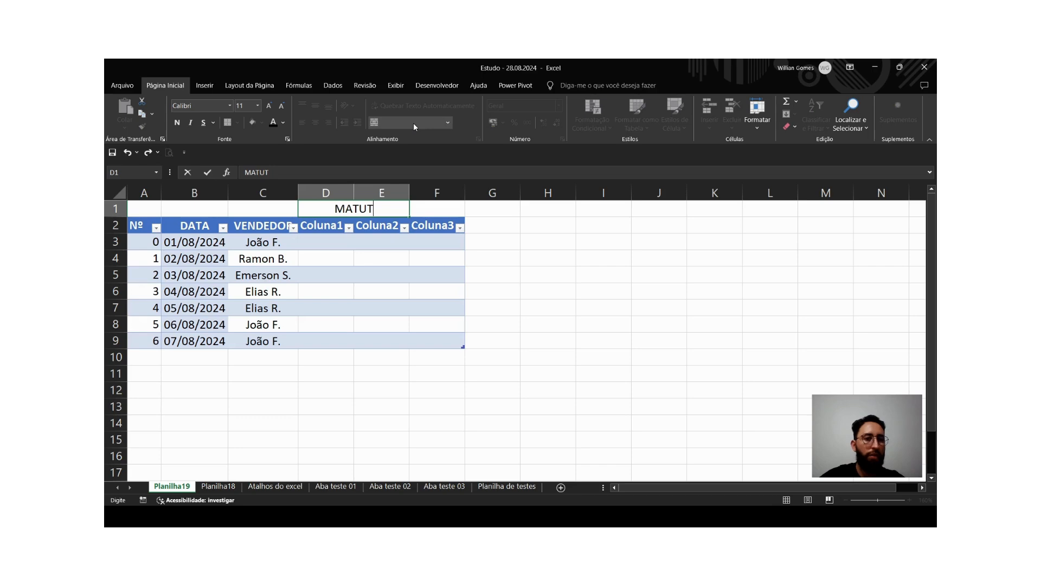
type("INO")
Enter the heading VESPERTINO in F1, then merge and center it across F1:G1.
key("Tab")
type("VESPE")
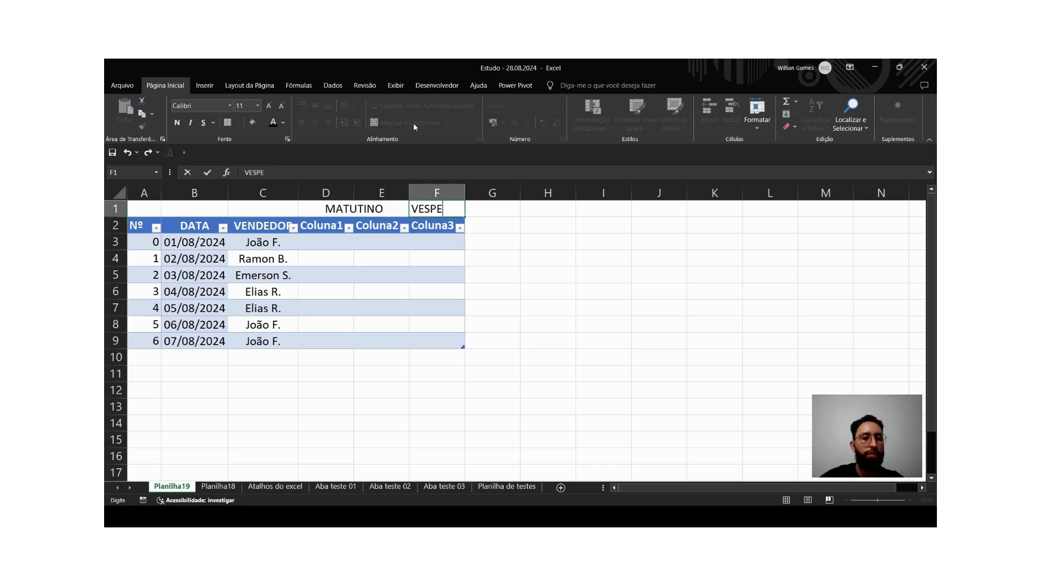
type("RTINO")
key("Return")
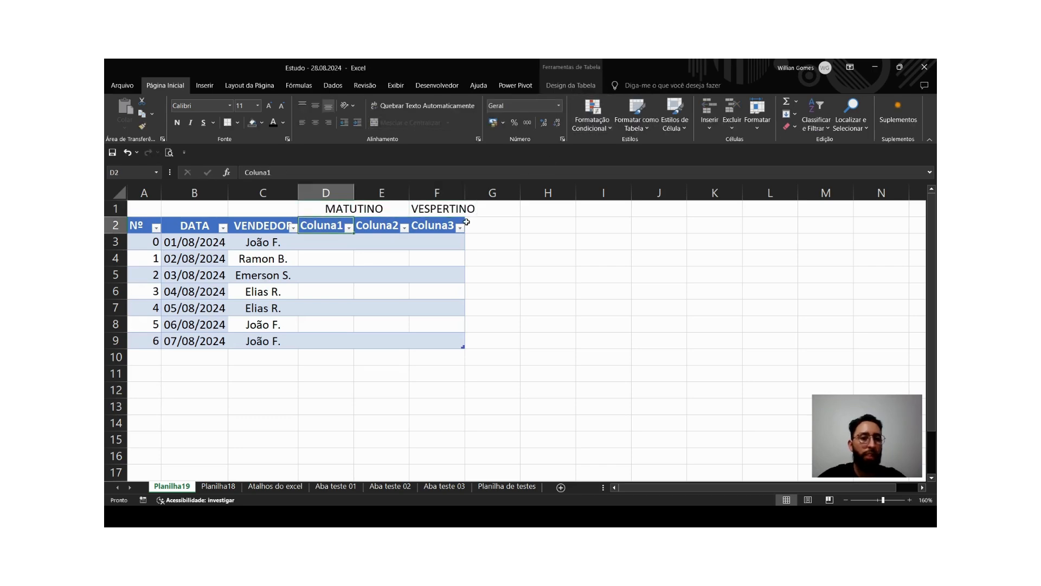
left_click_drag(442, 209, 491, 209)
left_click(422, 124)
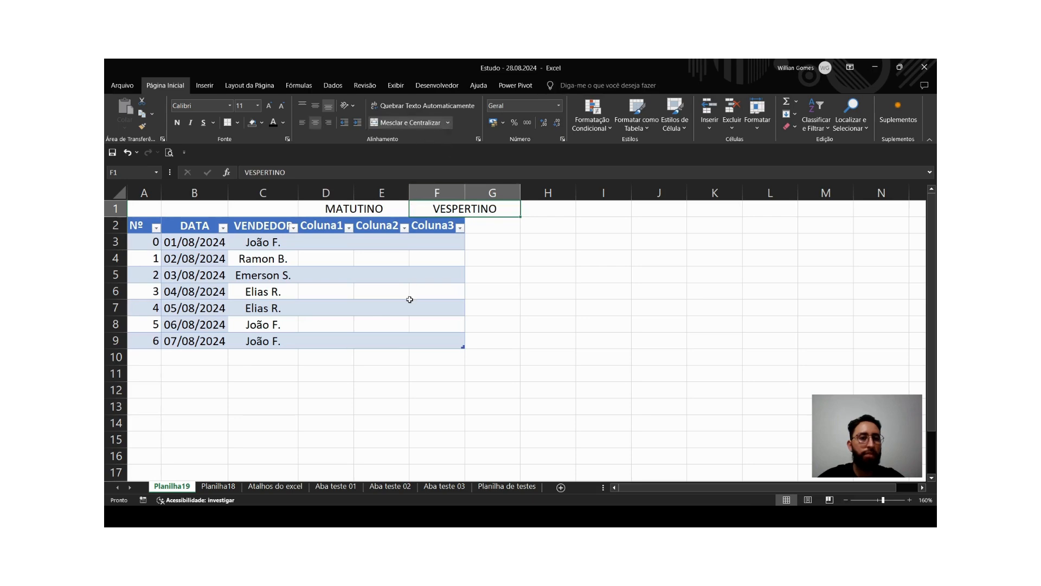
left_click(410, 300)
left_click(427, 238)
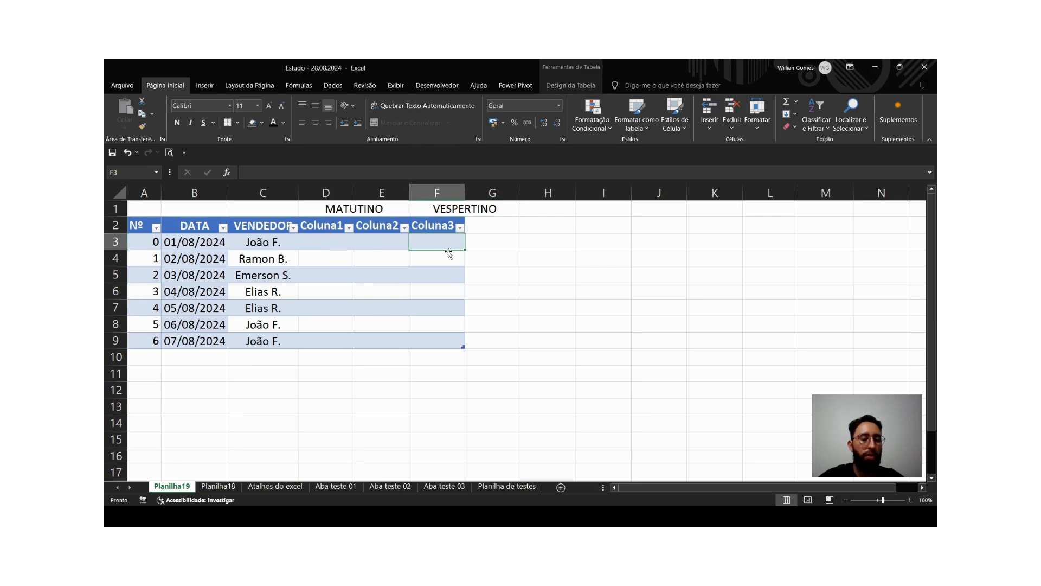
Move the merged VESPERTINO heading from F1:G1 to I5, then on to G1:H1.
left_click(486, 209)
key("ctrl+c")
left_click(578, 282)
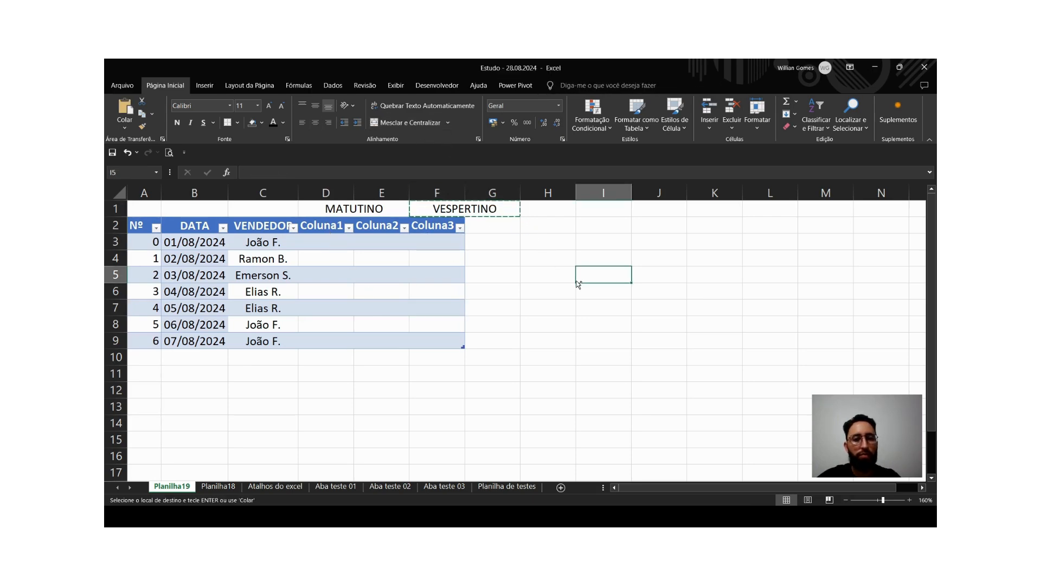
key("ctrl+v")
key("ctrl+x")
left_click(494, 209)
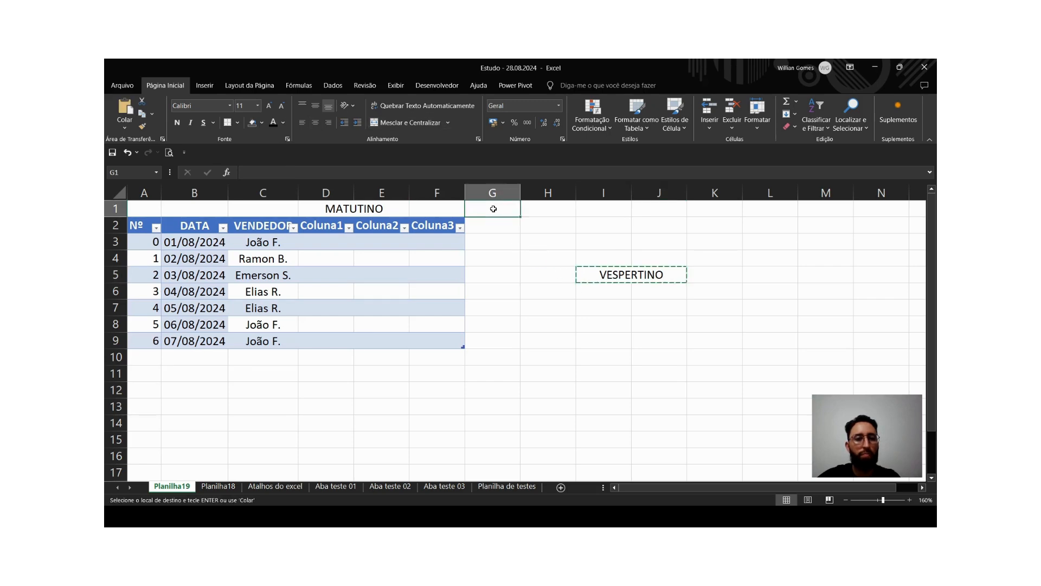
key("ctrl+v")
left_click(429, 255)
Unmerge the MATUTINO heading and merge and center it across D1:F1.
left_click(345, 194)
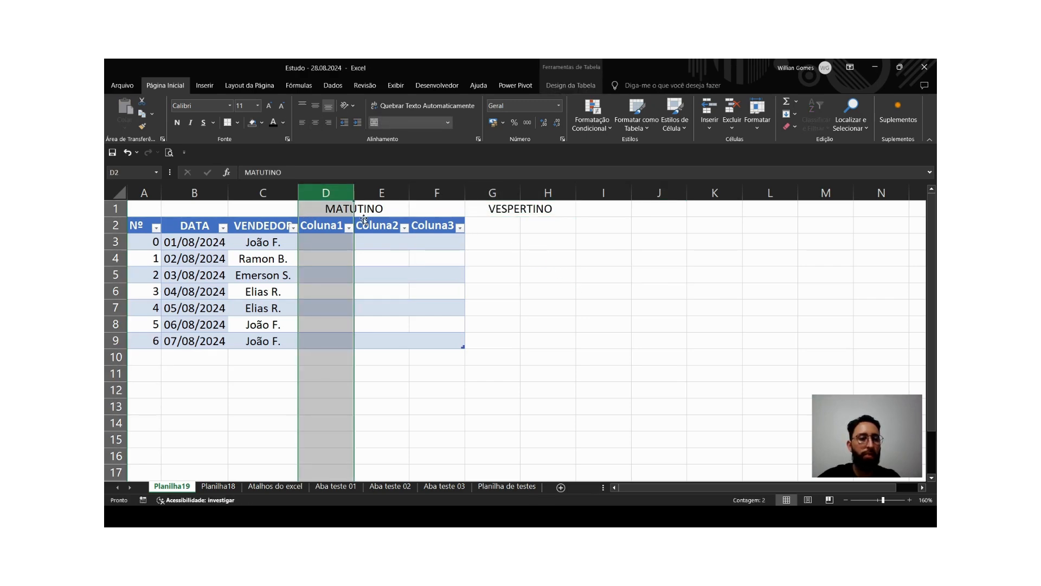
left_click_drag(363, 212, 442, 209)
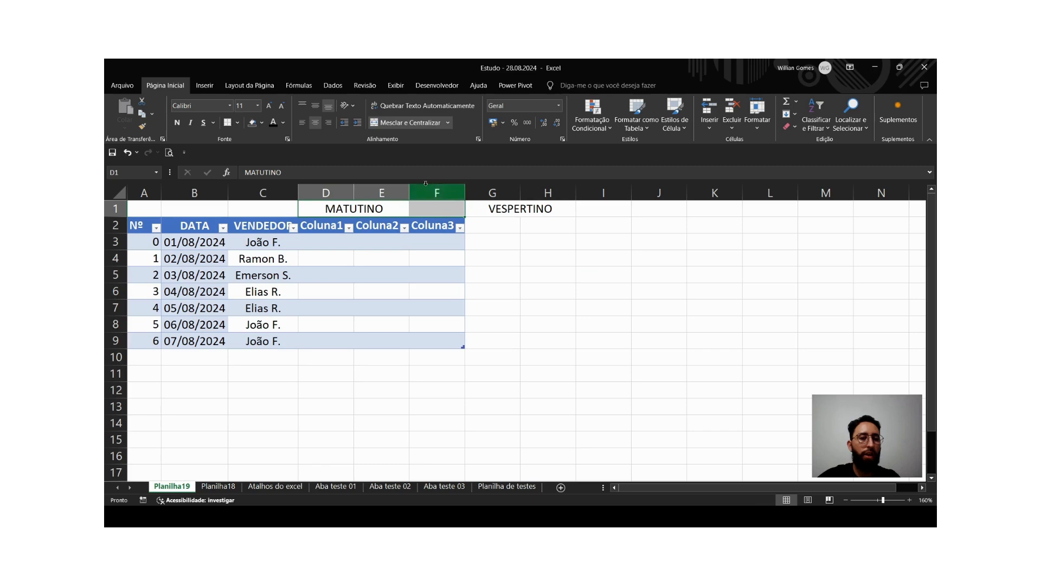
left_click(404, 123)
left_click(437, 274)
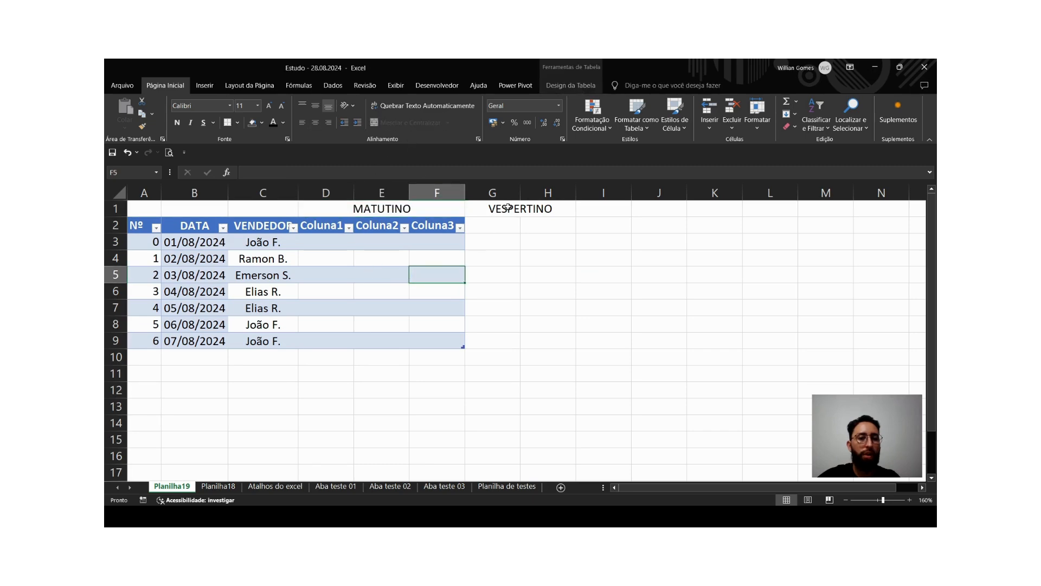
Unmerge the VESPERTINO heading and merge and center it across G1:I1.
left_click_drag(508, 207, 602, 208)
left_click(406, 127)
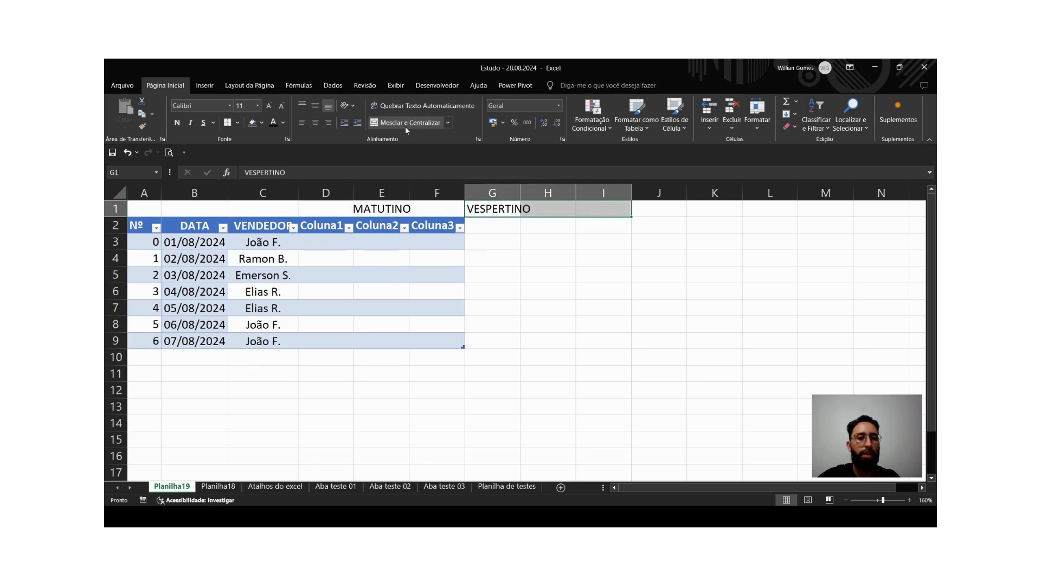
left_click(405, 126)
left_click(493, 256)
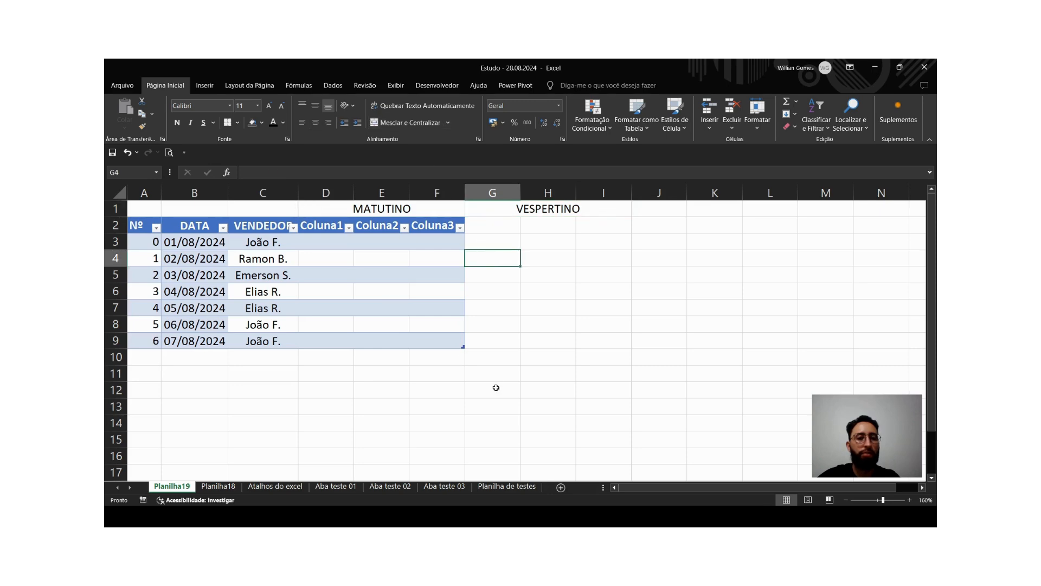
Extend the table three columns wider, through column I.
mouse_move(463, 347)
left_mouse_down()
mouse_move(578, 331)
mouse_move(606, 337)
left_mouse_up()
left_click(515, 370)
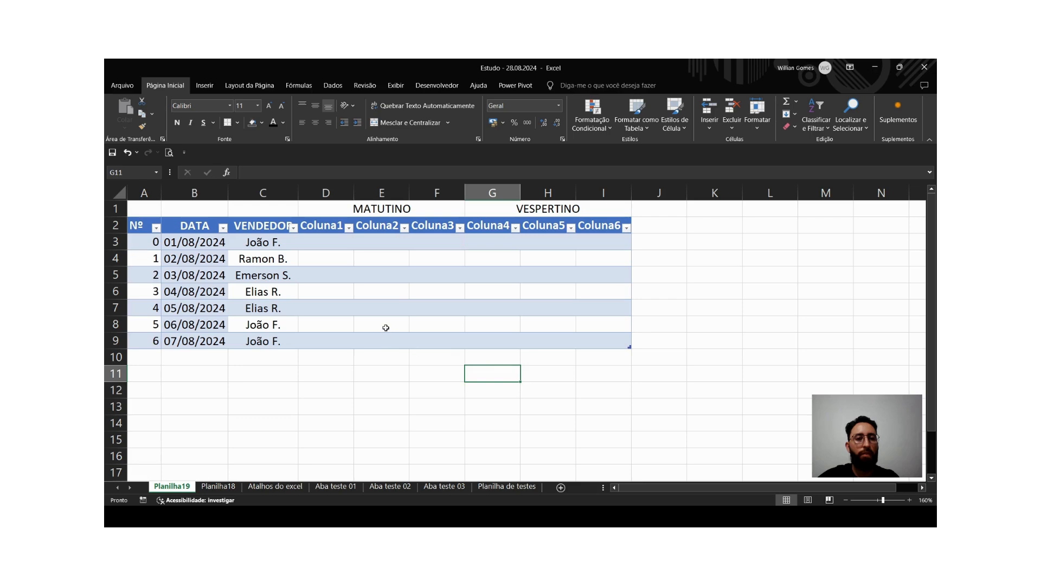
left_click(386, 327)
Replace the table header Coluna1 in D2 with INÍCIO.
left_click(323, 227)
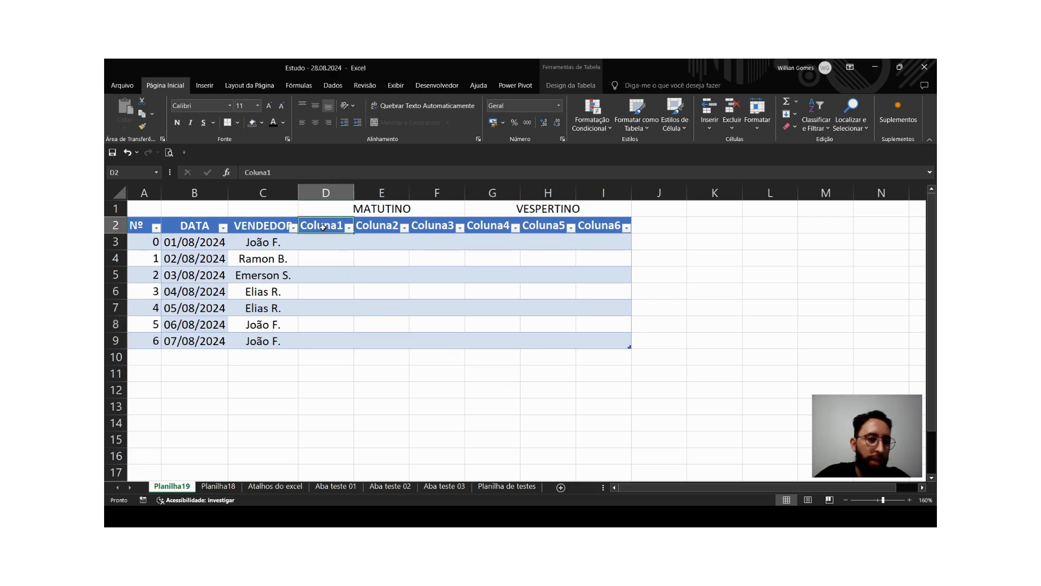
double_click(333, 227)
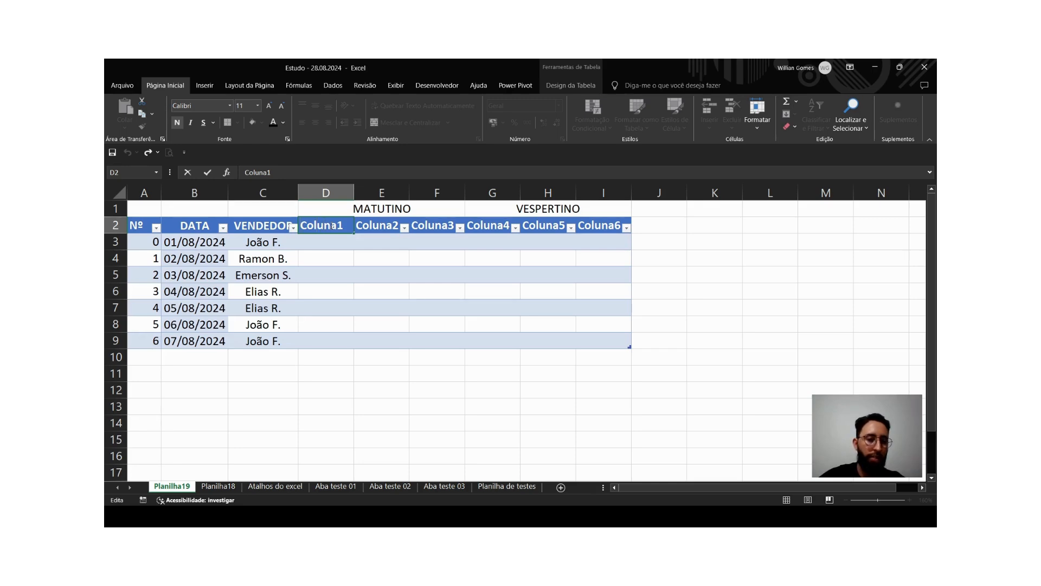
type("INÍCIO")
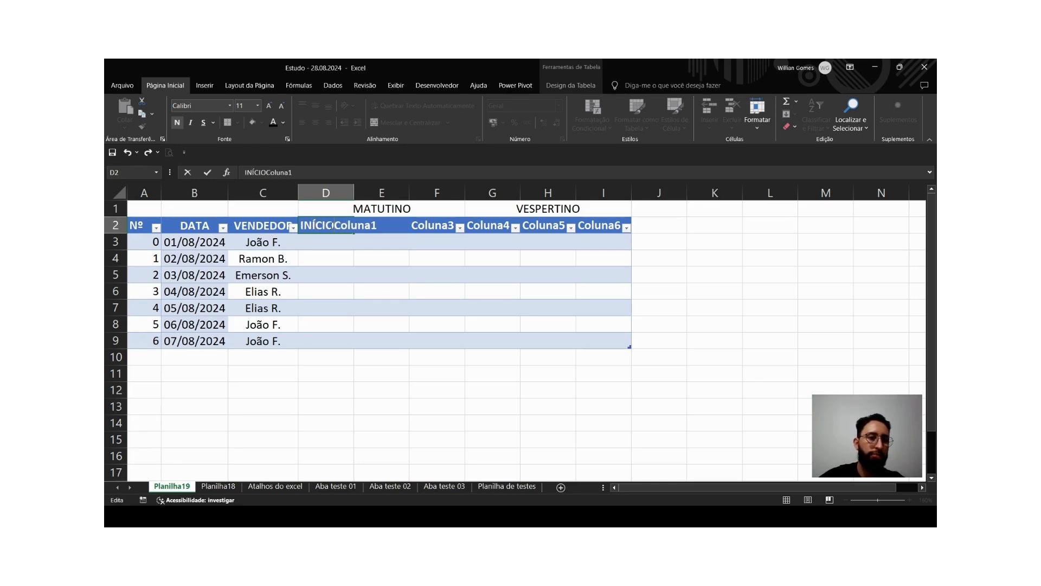
key("Tab")
double_click(332, 226)
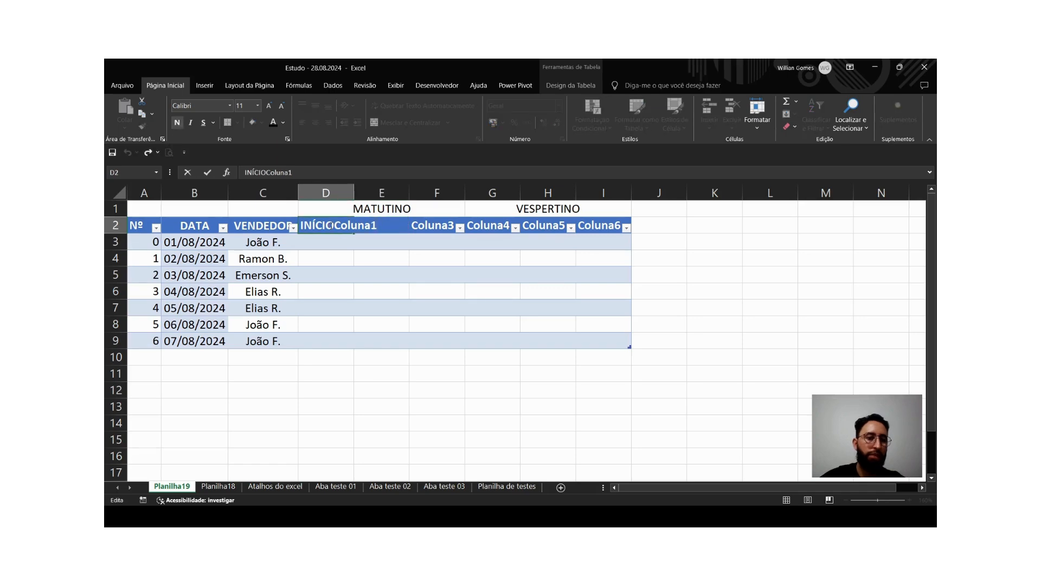
key("Delete")
key("Delete")
key("Delete")
key("Delete")
key("Delete")
key("Delete")
key("Delete")
key("Return")
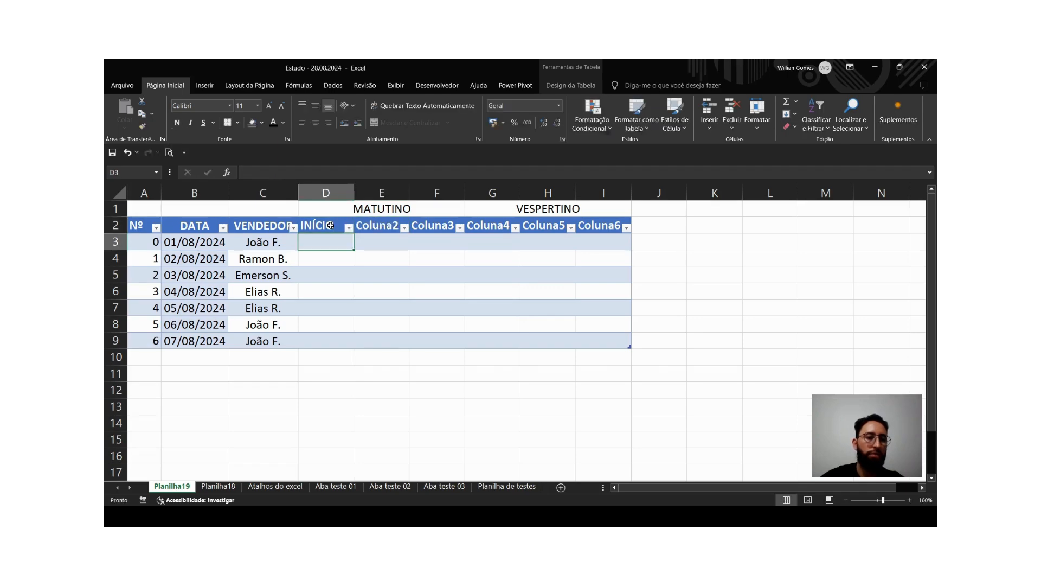
Rename the headers Coluna2 and Coluna3 in E2 and F2 as FIM and SALDO.
key("Up")
key("Right")
type("FIM")
key("Tab")
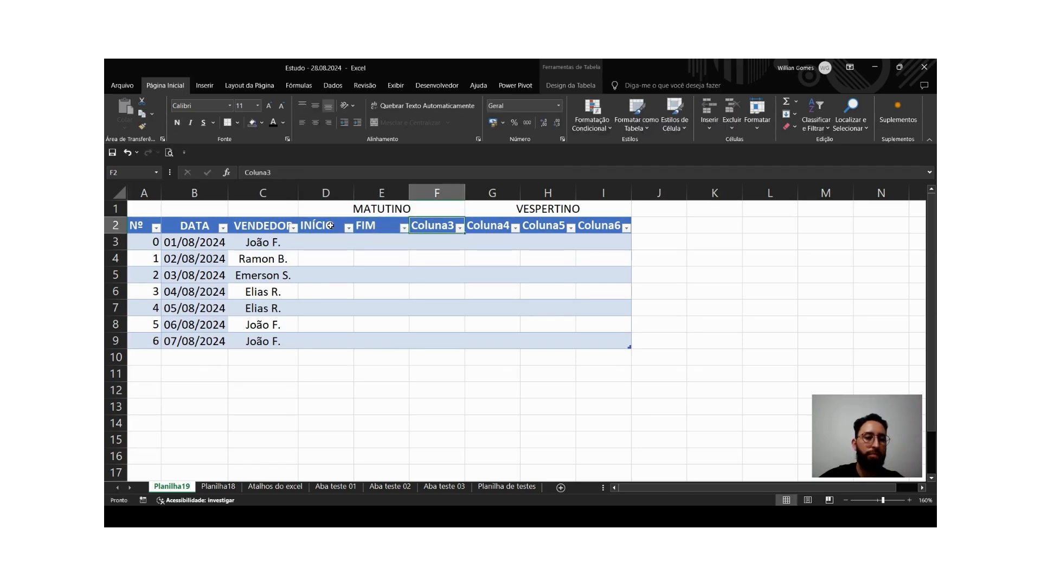
type("SALDO")
key("Tab")
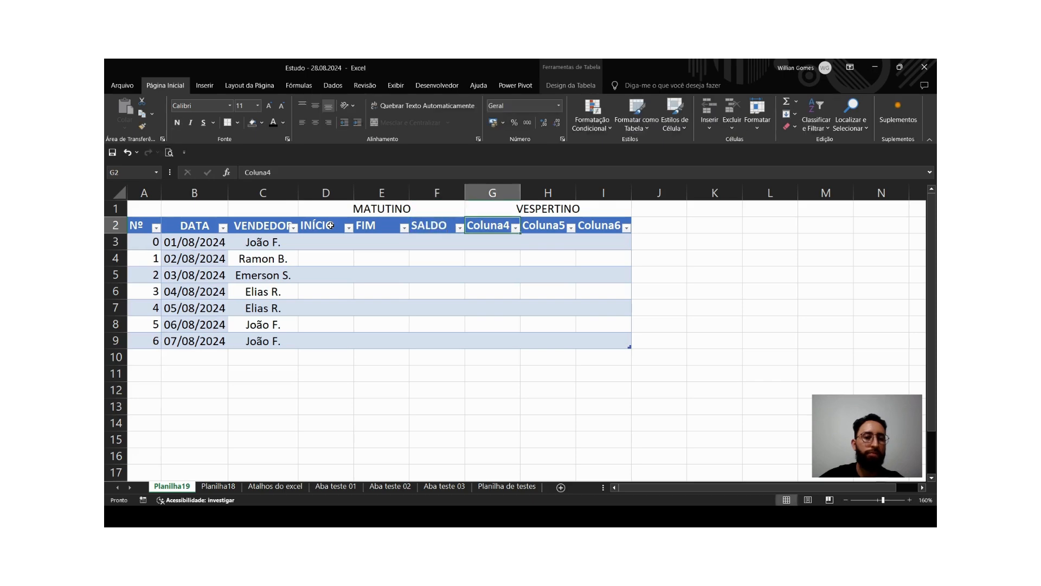
Copy the INÍCIO, FIM and SALDO headers from D2:F2 to G2:I2 under VESPERTINO.
key("Left")
key("Left")
key("Left")
key("shift+Right")
key("shift+Right")
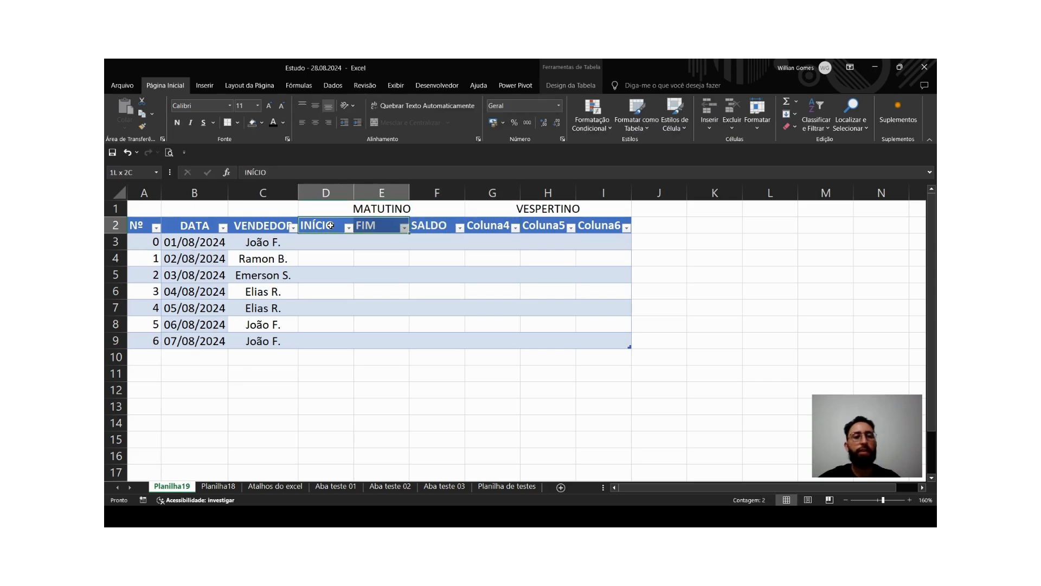
key("ctrl+c")
key("Right")
key("Right")
key("Right")
key("Right")
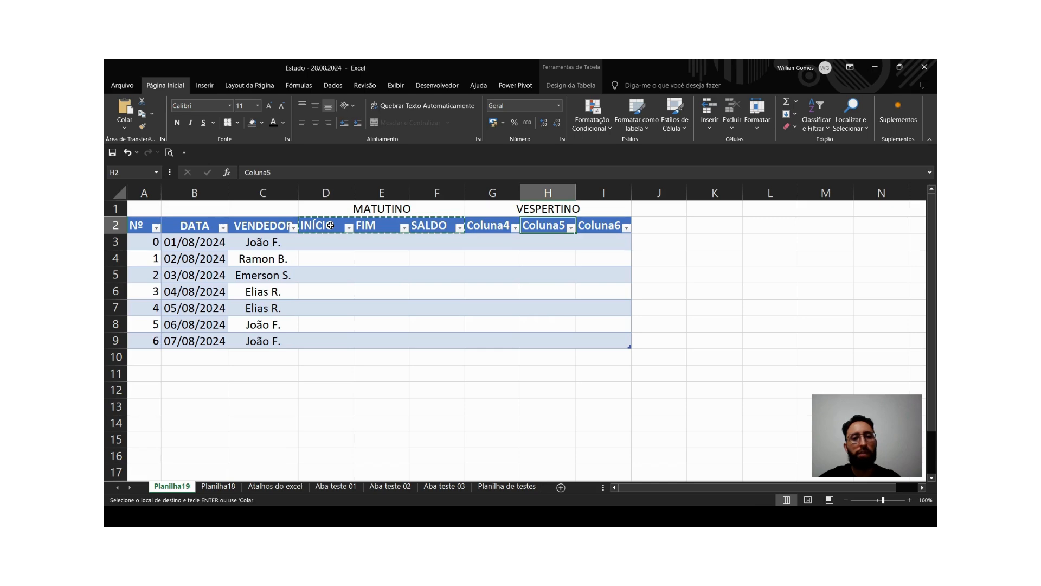
key("Left")
key("ctrl+v")
key("Escape")
Change the header in G2 under VESPERTINO to INÍCIO(V).
key("Left")
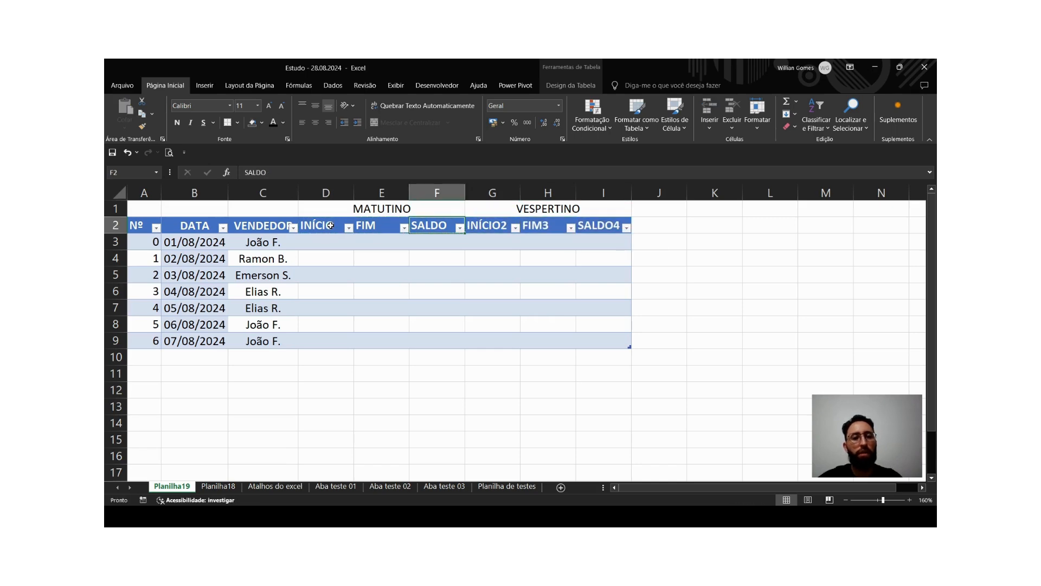
key("Right")
key("F2")
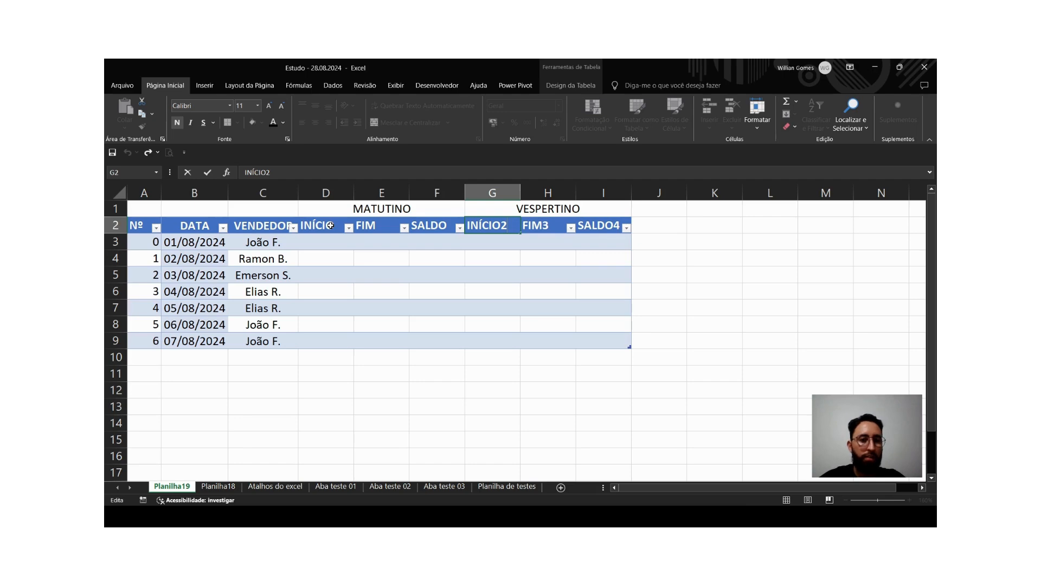
key("Return")
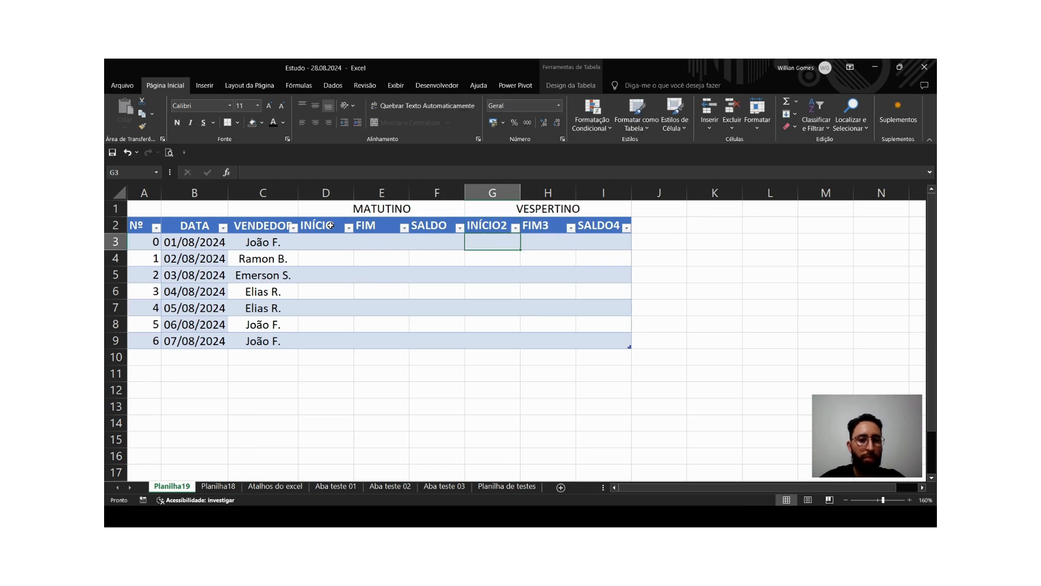
key("Up")
key("F2")
key("BackSpace")
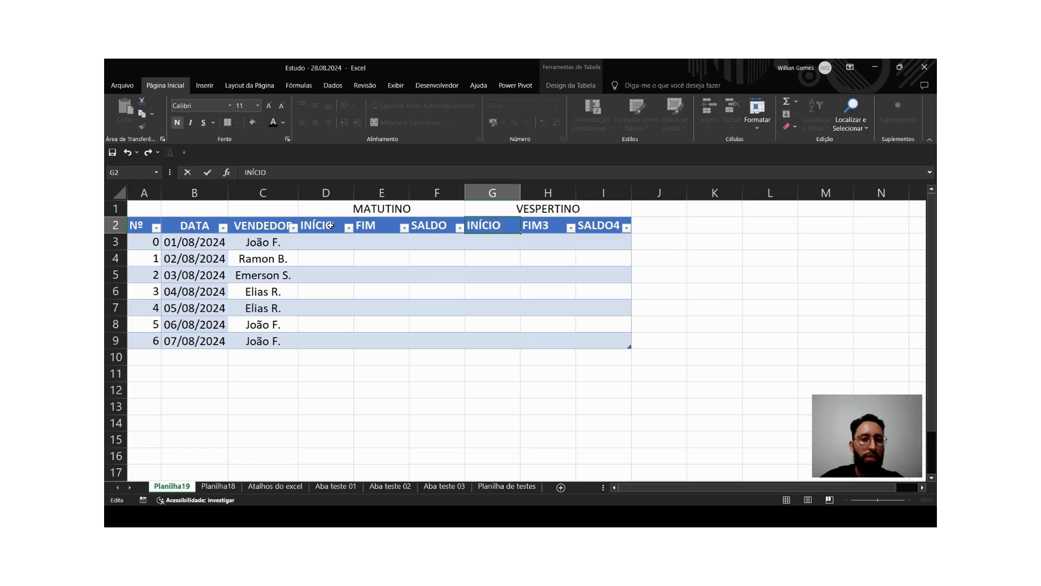
type("V)")
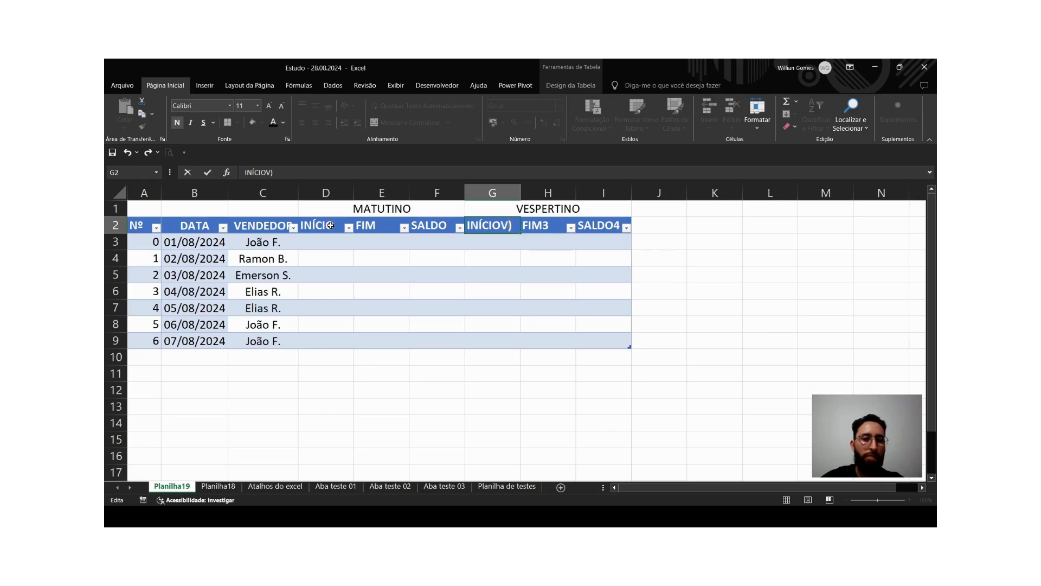
key("Left")
key("Left")
type("(")
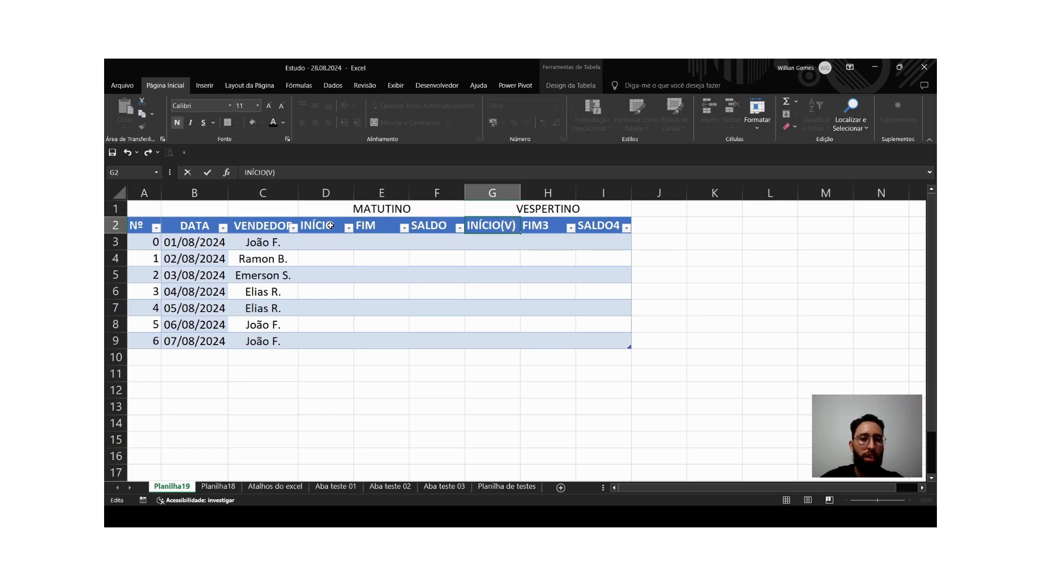
key("Return")
Change the header in H2 under VESPERTINO to FIM(V).
key("Up")
key("Right")
key("F2")
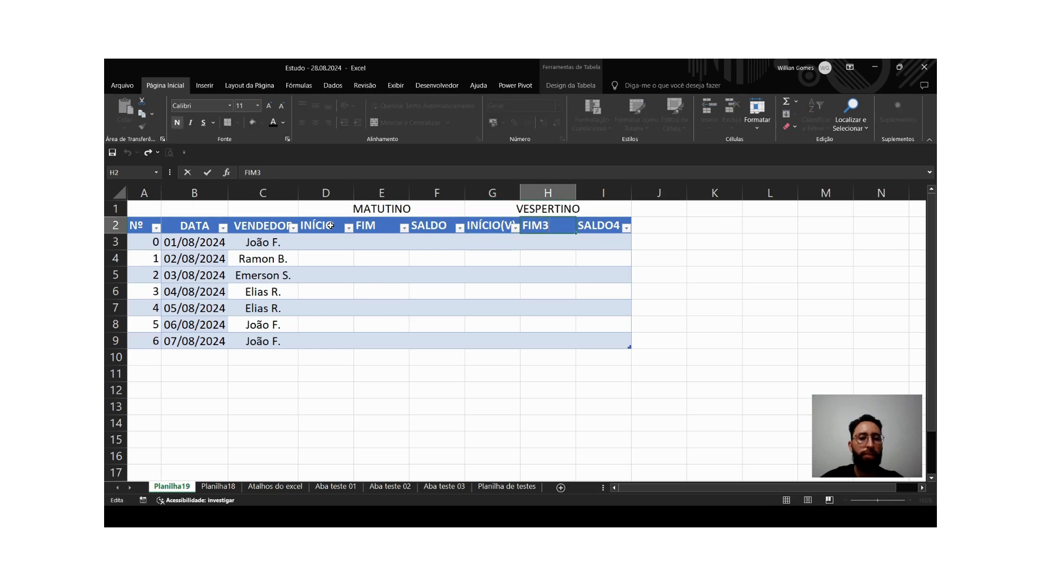
key("BackSpace")
type("(V")
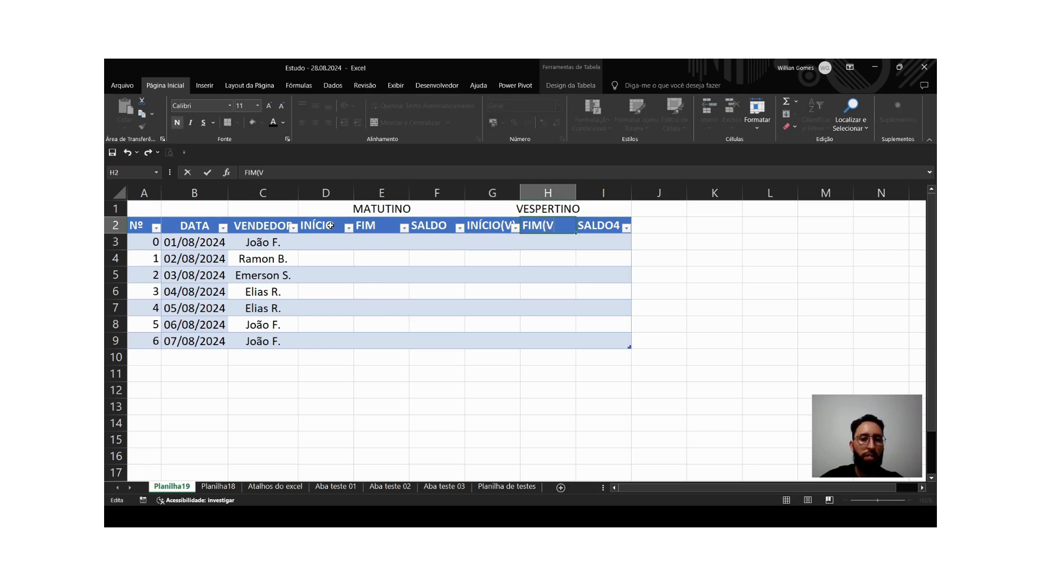
type(")")
key("Return")
Change the header in I2 under VESPERTINO to SALDO(V).
key("Up")
key("Right")
key("F2")
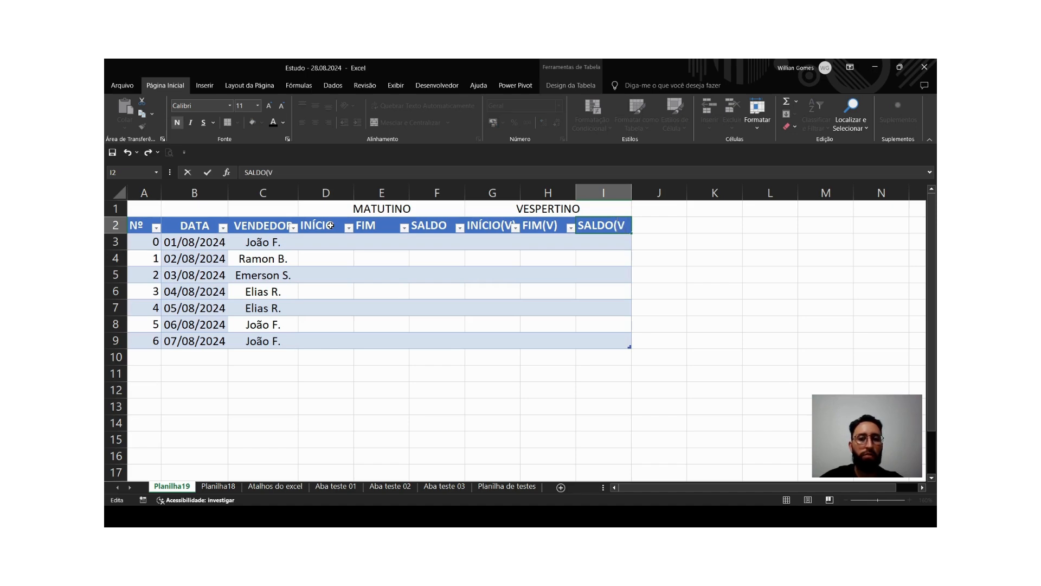
key("Return")
Change the INÍCIO header in D2 under MATUTINO to INÍCIO(M).
key("Left")
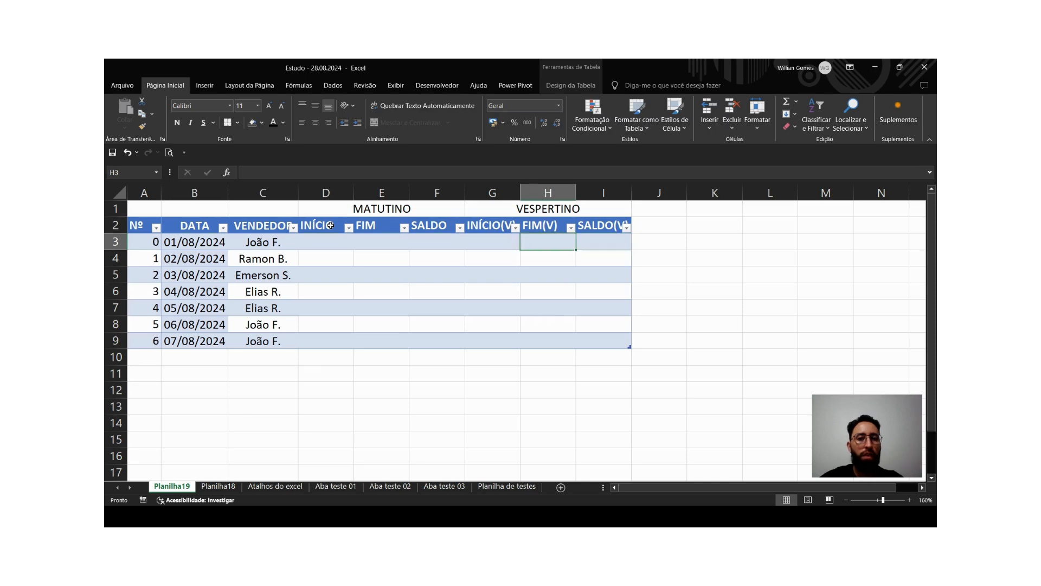
key("Up")
key("Left")
key("Up")
key("Left")
key("Down")
key("Right")
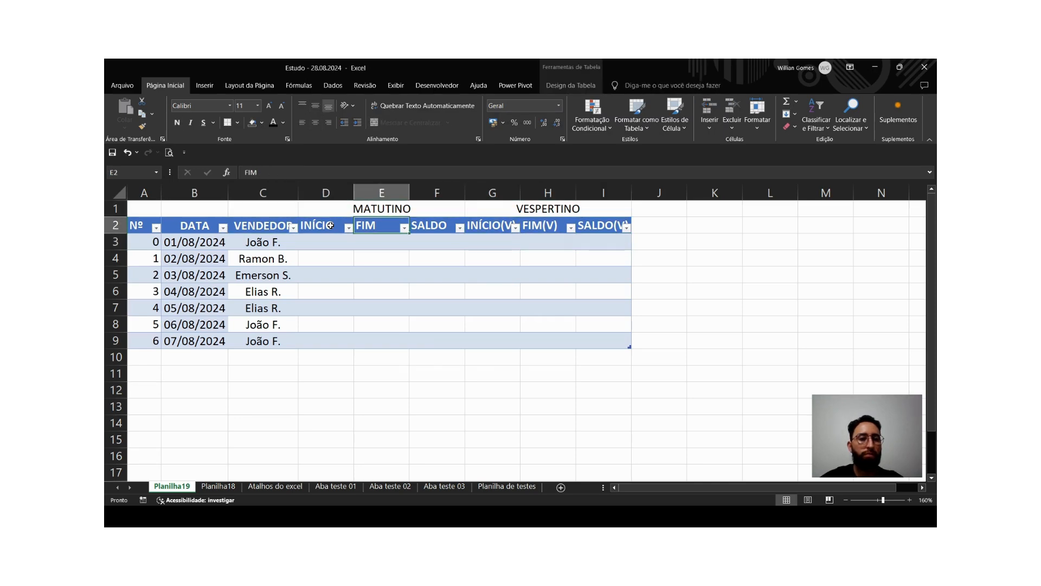
key("Down")
key("Left")
key("Left")
key("Up")
key("Right")
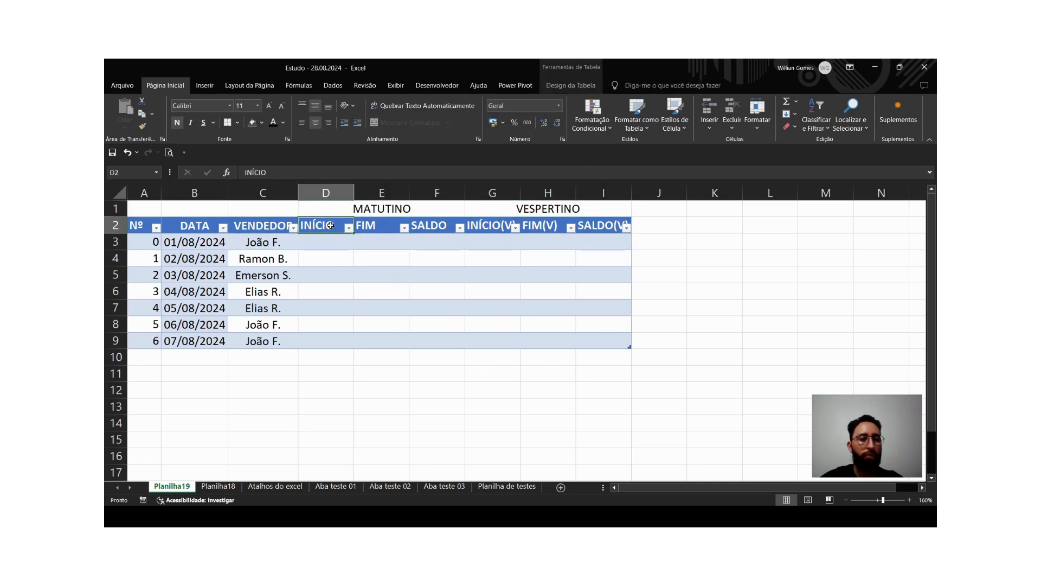
key("F2")
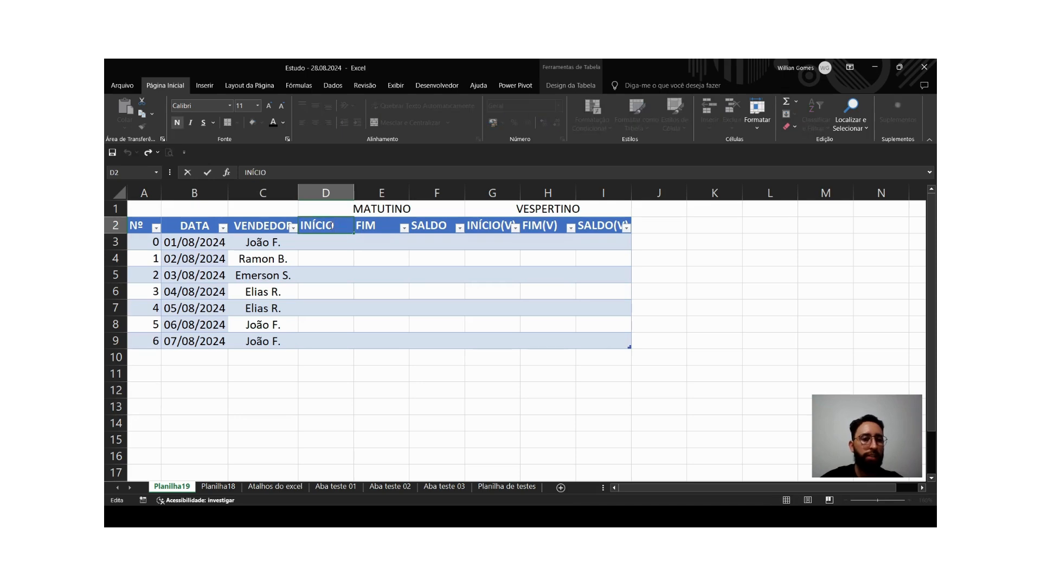
type("(M)")
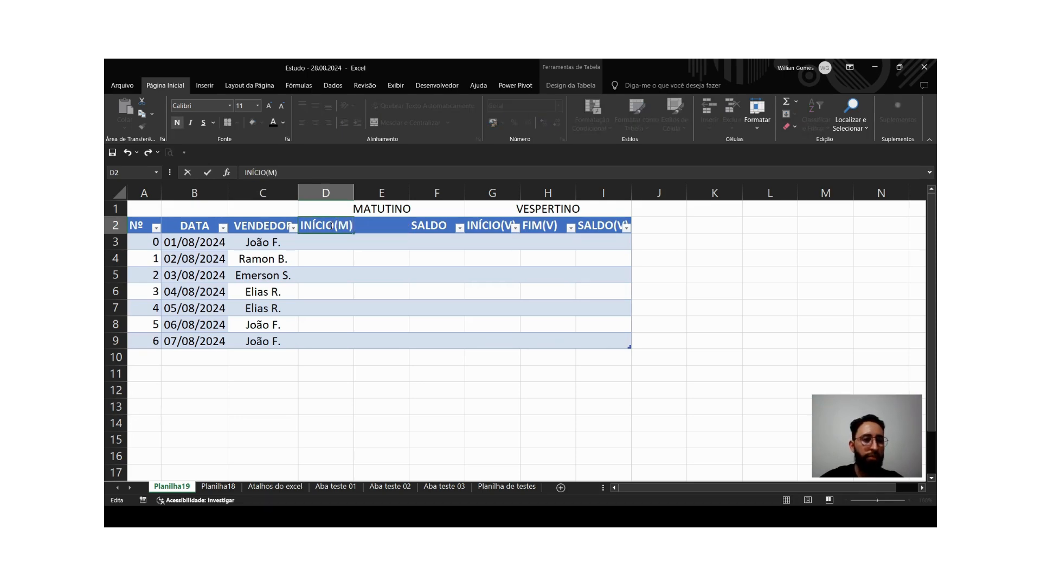
key("Tab")
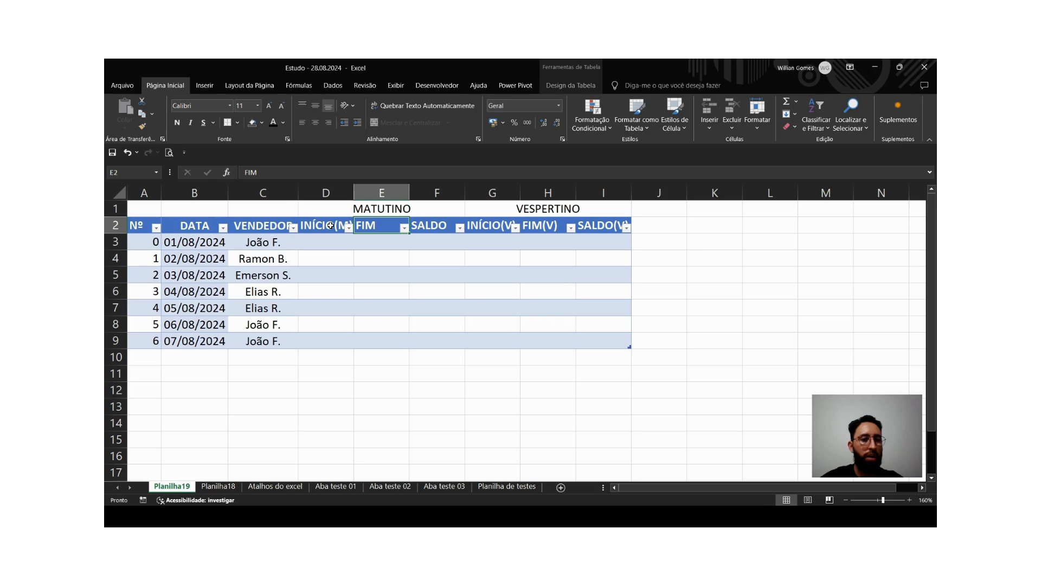
Change the FIM header in E2 under MATUTINO to FIM(M).
key("F2")
type("(M")
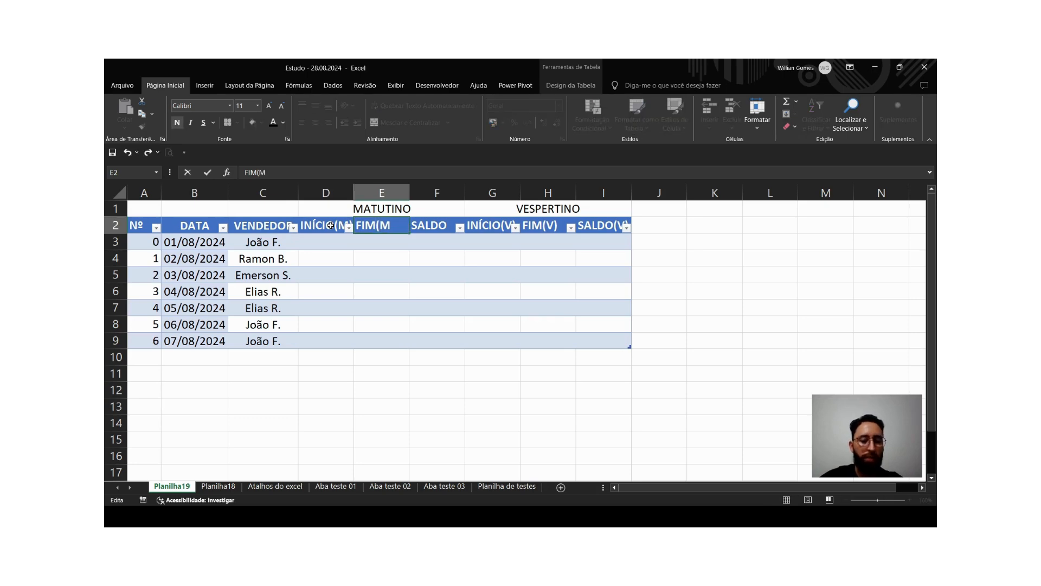
key("Return")
Change the SALDO header in F2 under MATUTINO to SALDO(M).
key("Right")
key("Right")
key("Up")
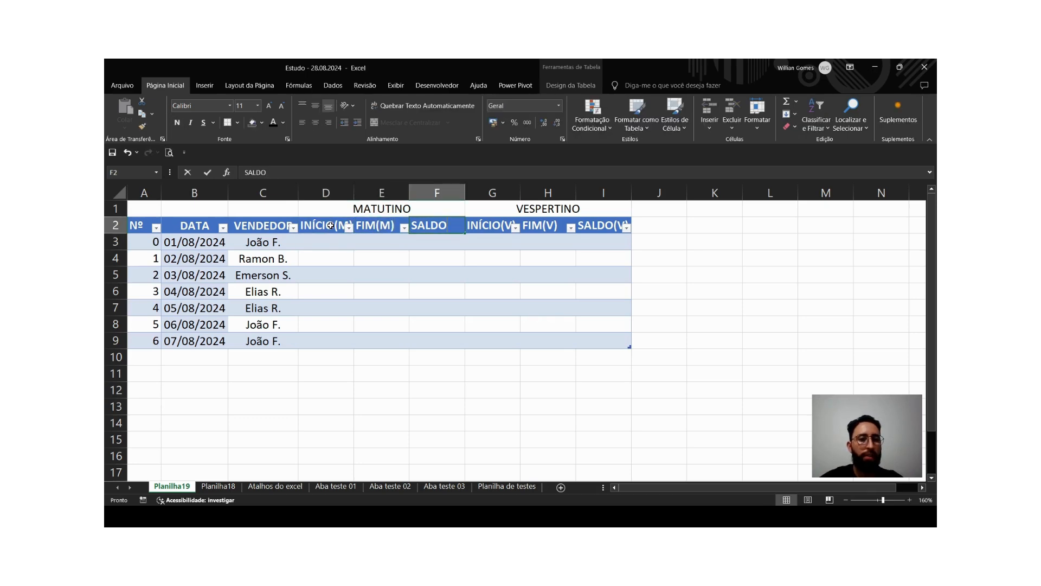
key("F2")
type("(M")
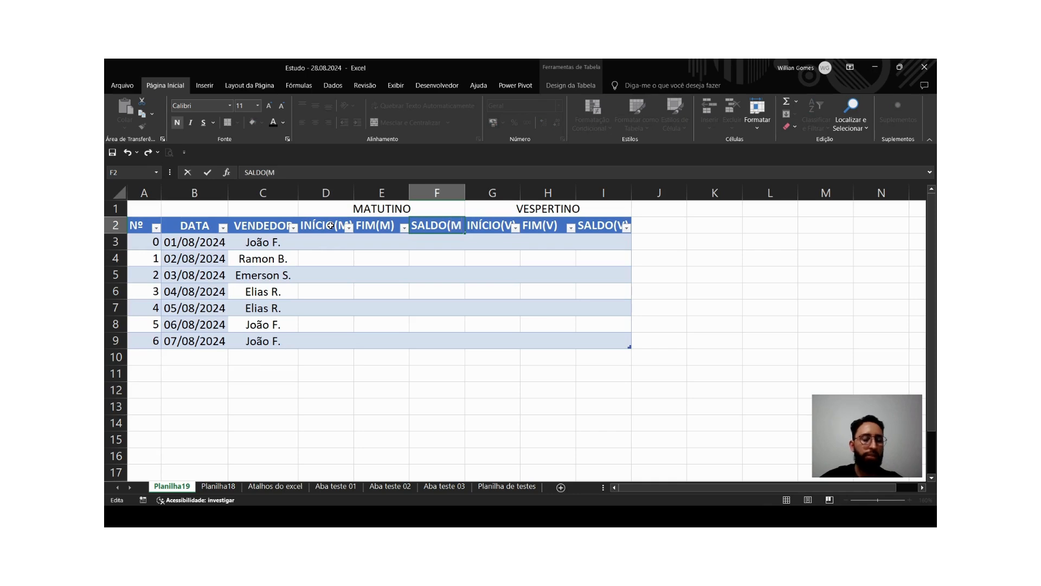
key("Return")
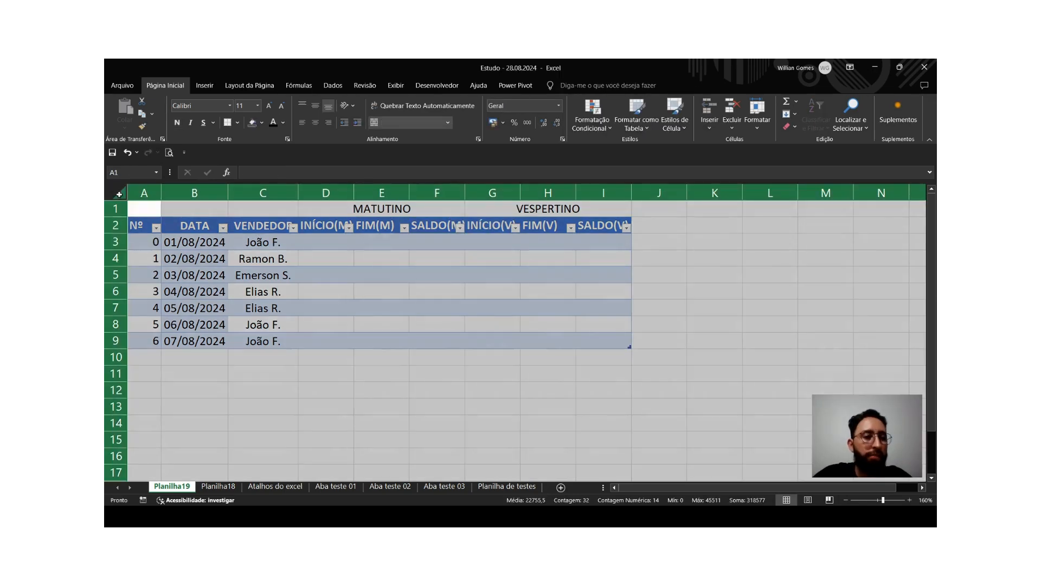
Autofit the width of all columns on the sheet to their contents.
left_click(119, 193)
double_click(227, 194)
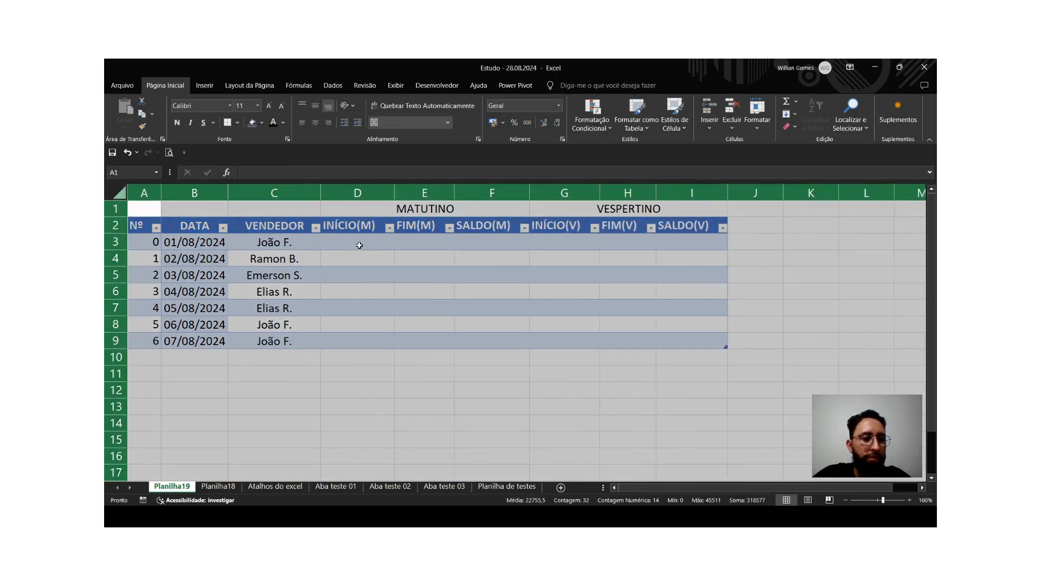
Enter the MATUTINO times for 01/08/2024: 08:00 as INÍCIO(M) in D3 and 12:00 as FIM(M) in E3.
left_click(446, 303)
left_click(355, 269)
left_click(348, 245)
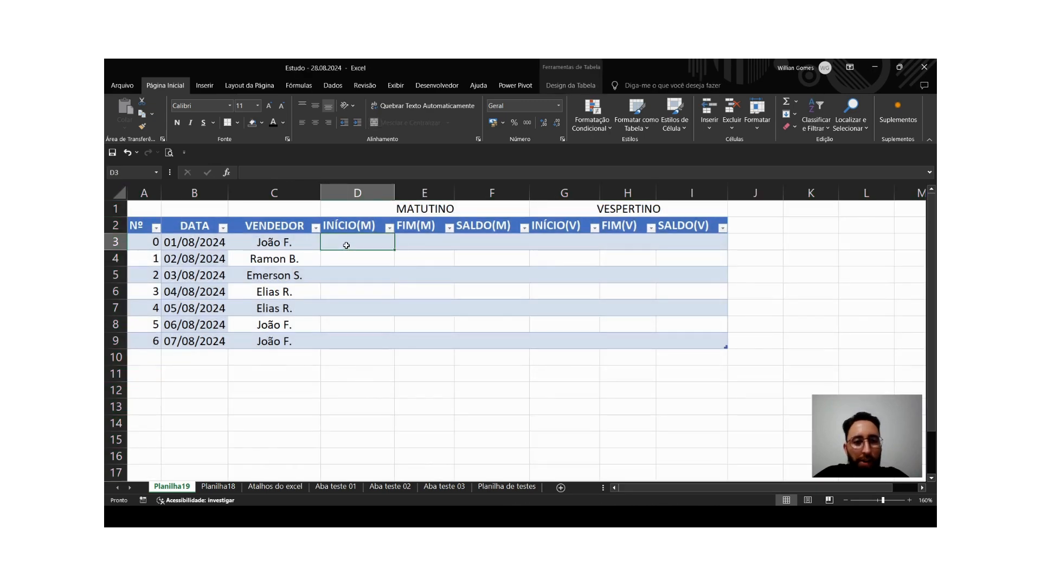
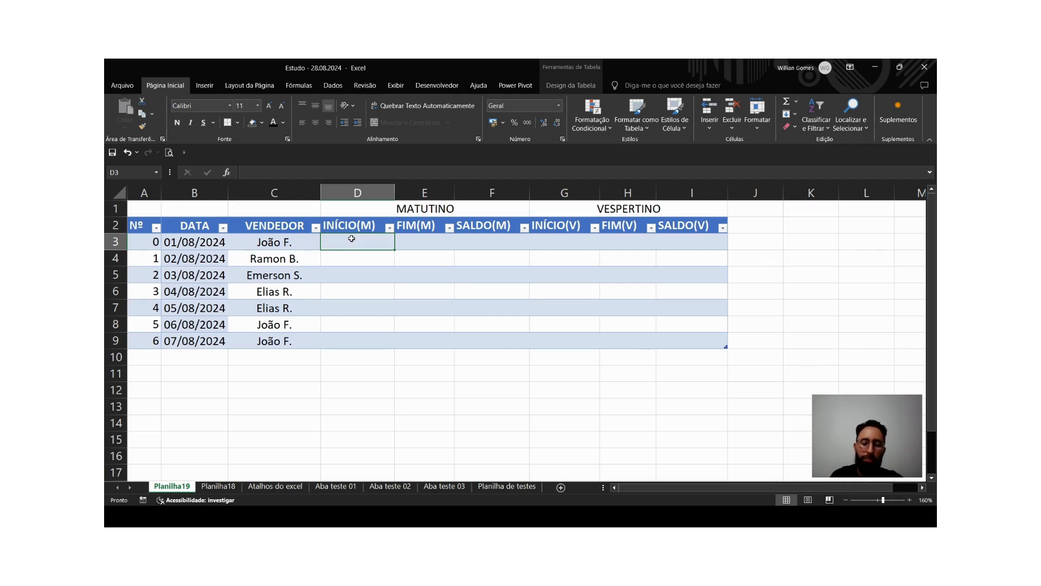
type("08;00")
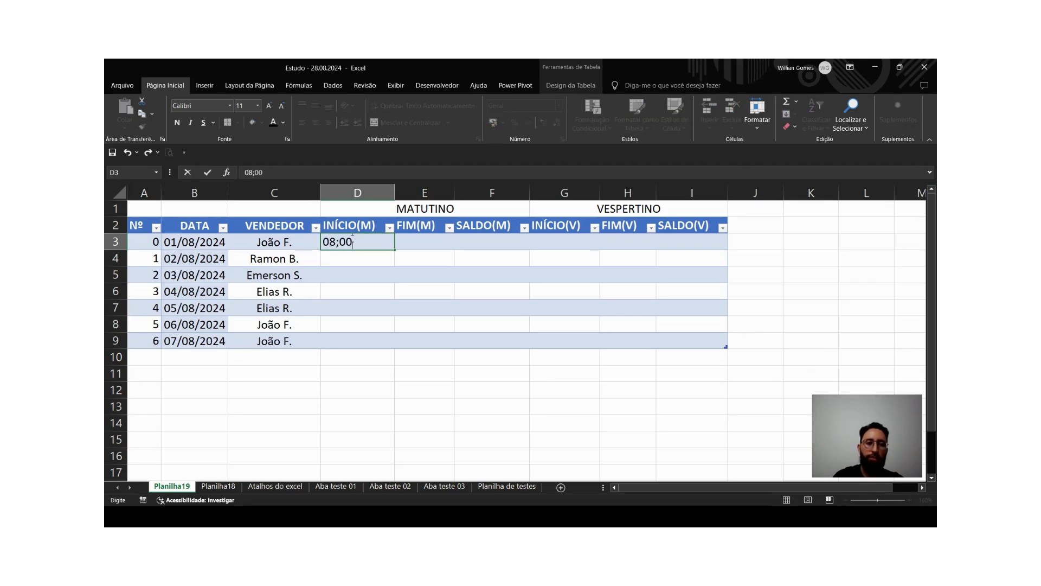
key("BackSpace")
key("BackSpace")
type(":00")
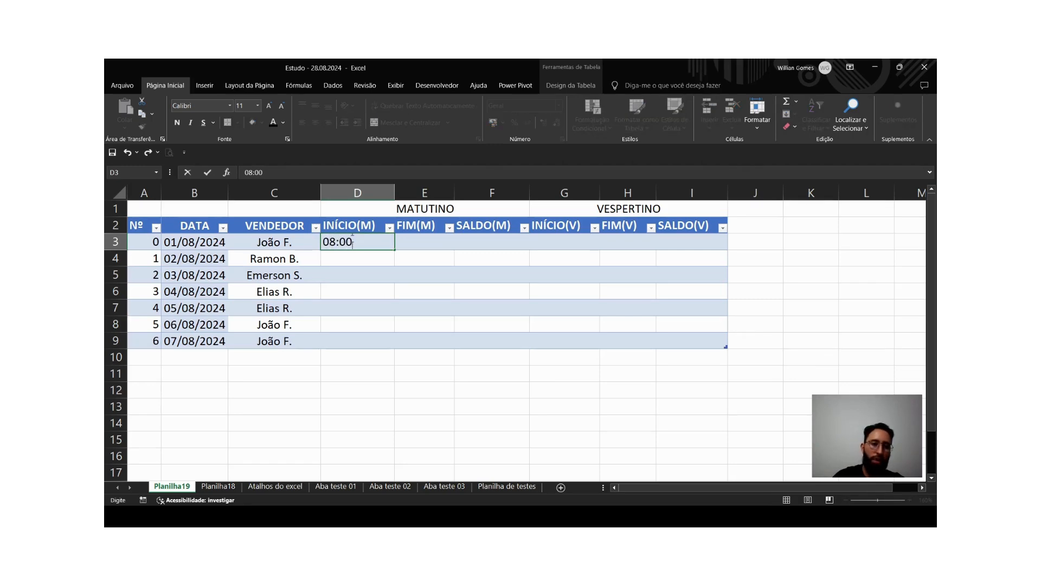
key("Return")
key("Up")
key("Right")
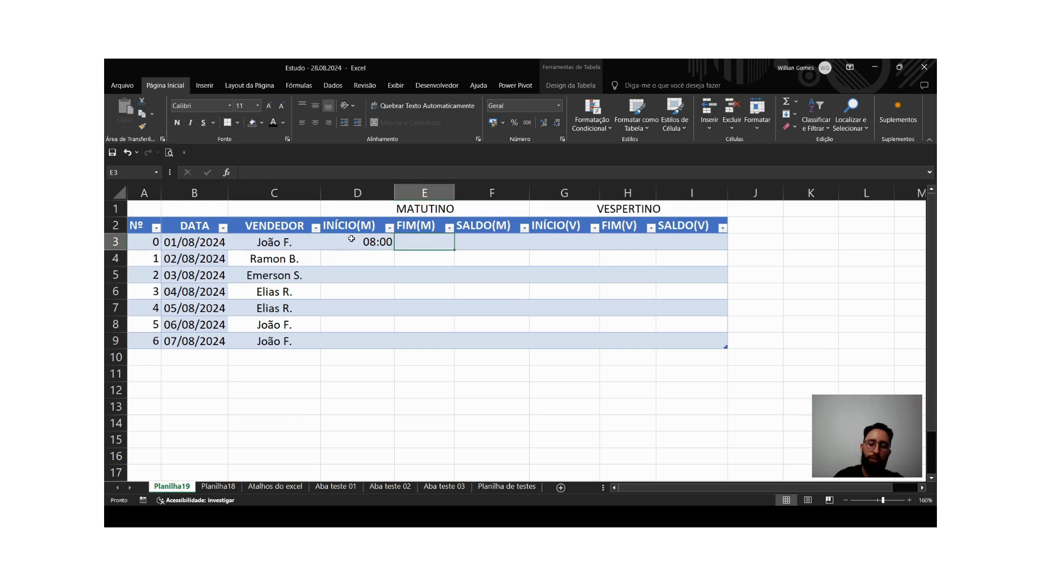
type("12:00")
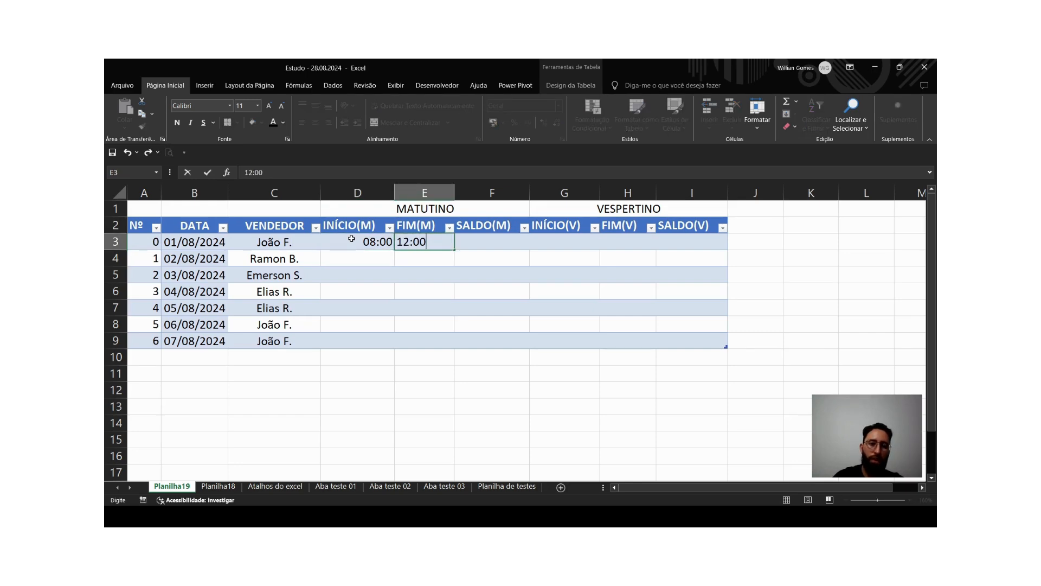
key("Return")
Enter the VESPERTINO times for 01/08/2024: 13:00 as INÍCIO(V) in G3 and 18:00 as FIM(V) in H3.
key("Left")
key("Up")
key("Right")
key("Right")
key("Right")
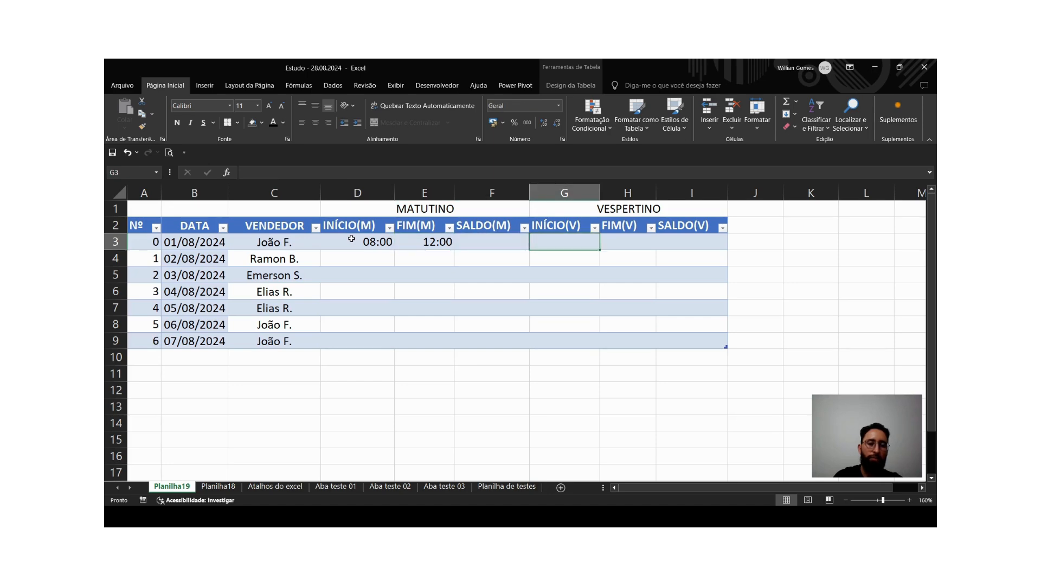
type("13:")
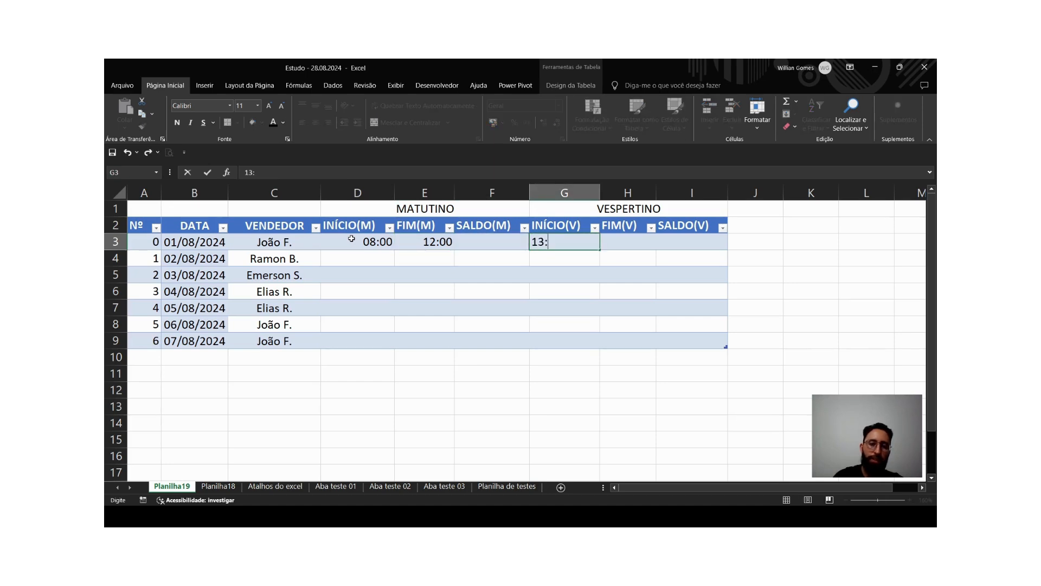
type("00")
key("Tab")
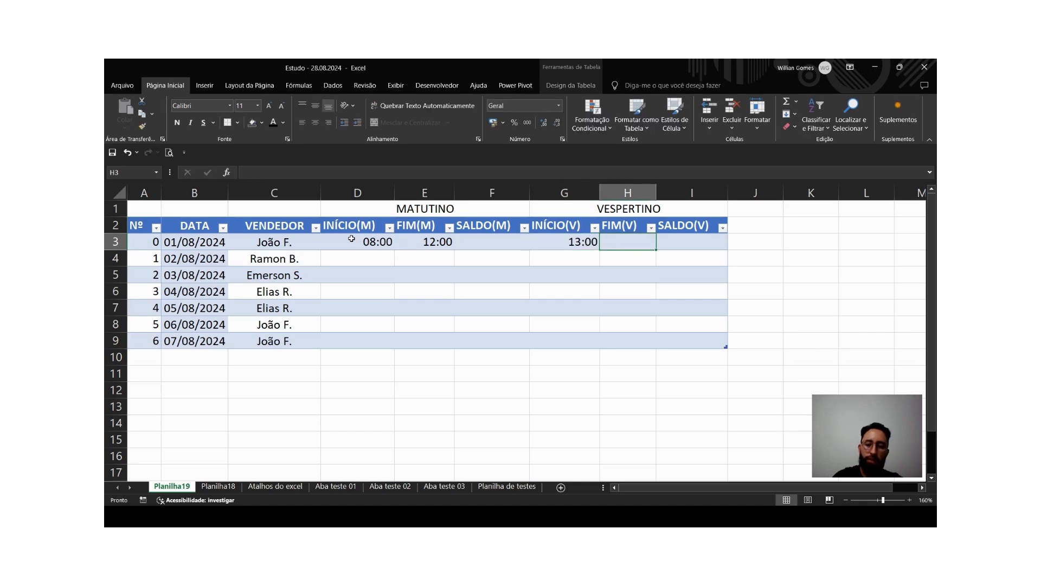
type("18:00")
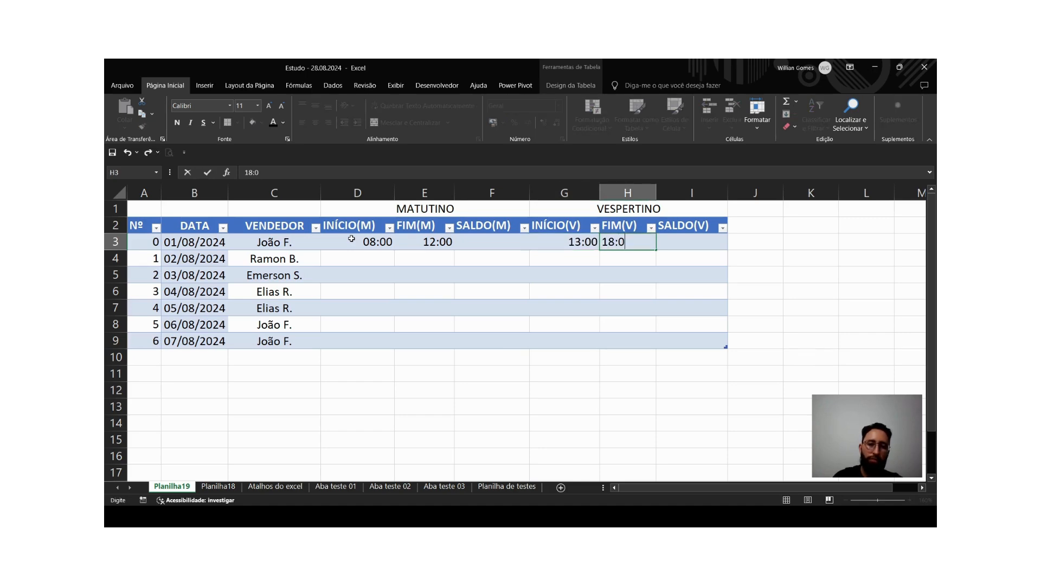
key("Return")
Enter the MATUTINO times for 02/08/2024: 08:02 as INÍCIO(M) in D4 and 11:56 as FIM(M) in E4.
key("Left")
key("Left")
key("Left")
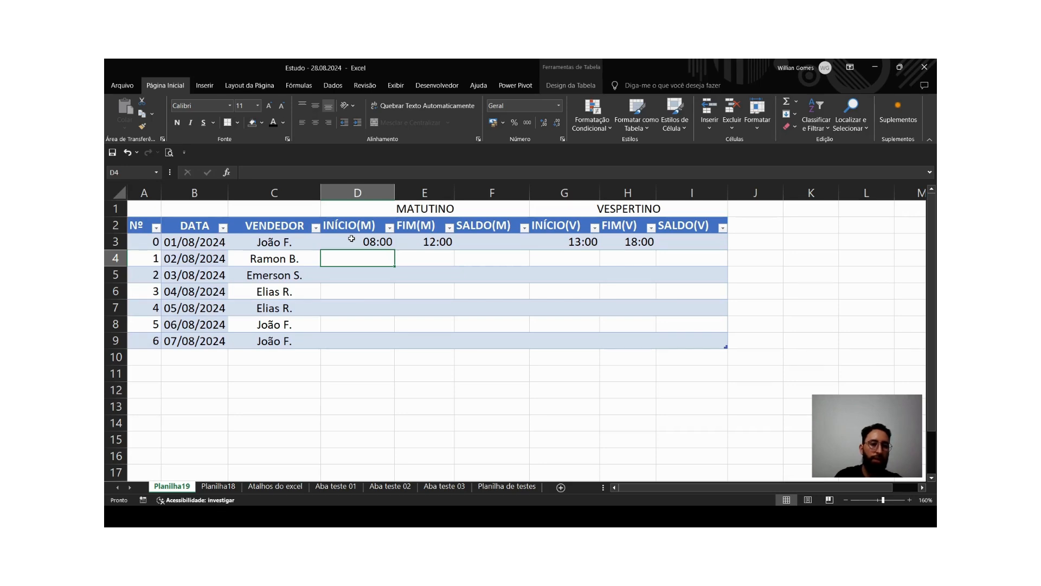
type("08:02")
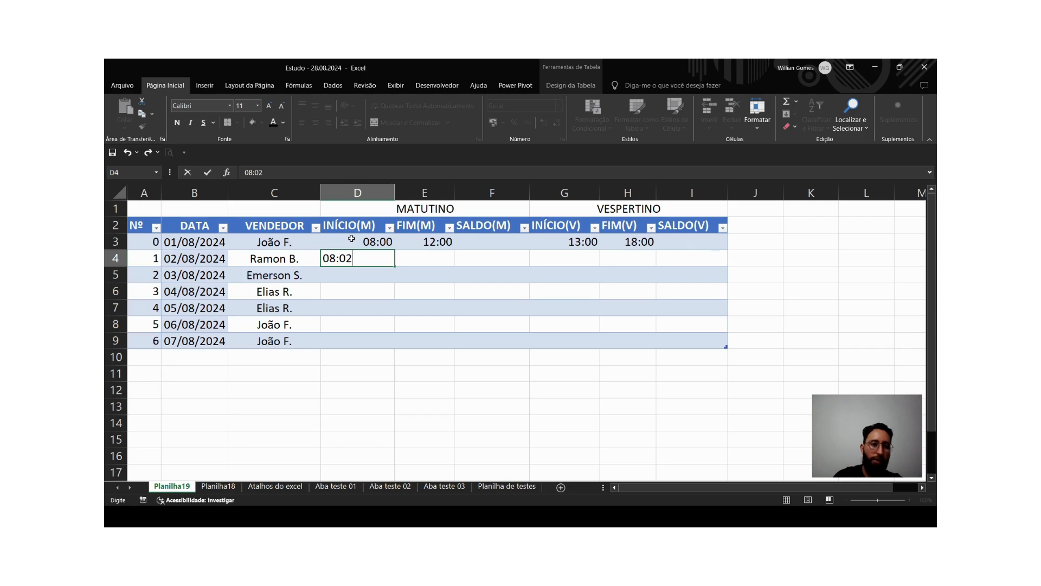
key("Tab")
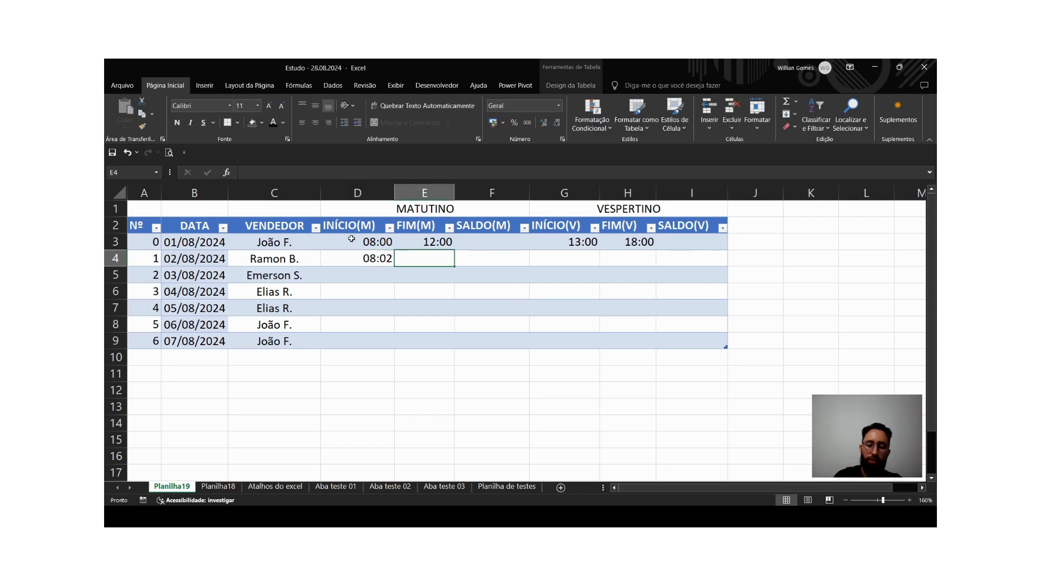
type("11:56")
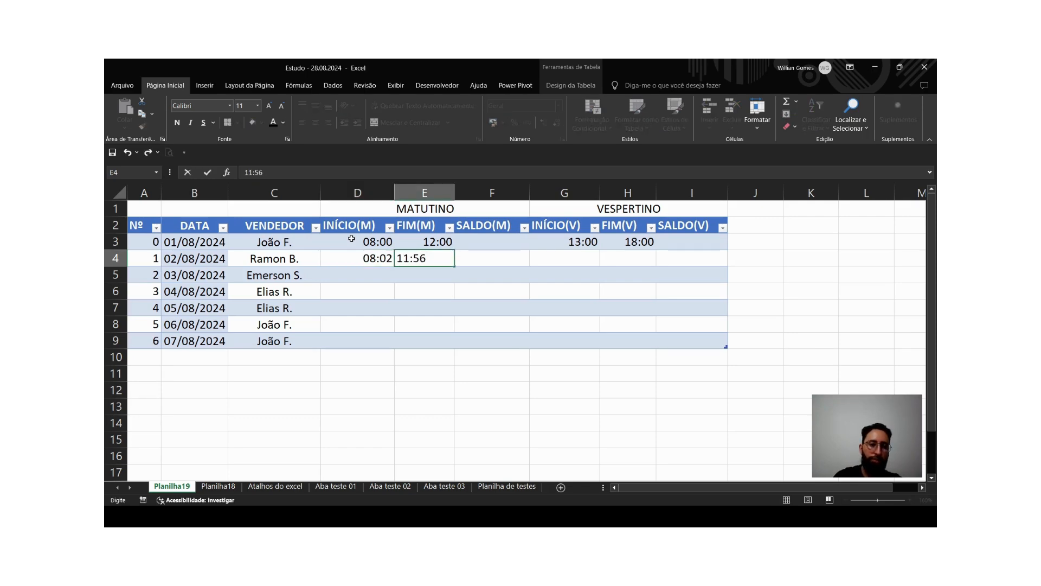
key("Tab")
Enter the VESPERTINO times for 02/08/2024: 12:58 as INÍCIO(V) in G4 and 18:00 as FIM(V) in H4.
key("Tab")
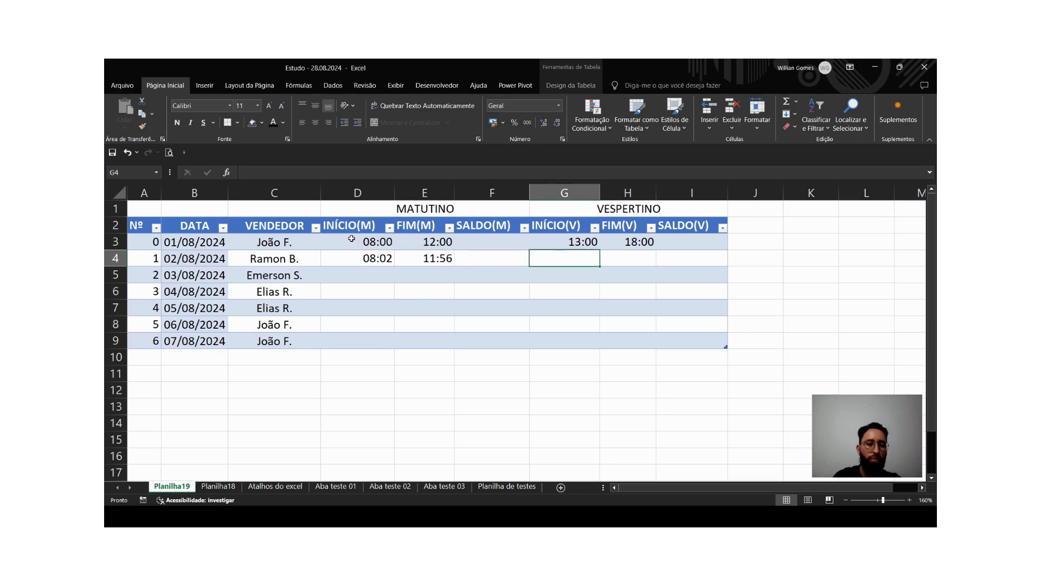
type("1")
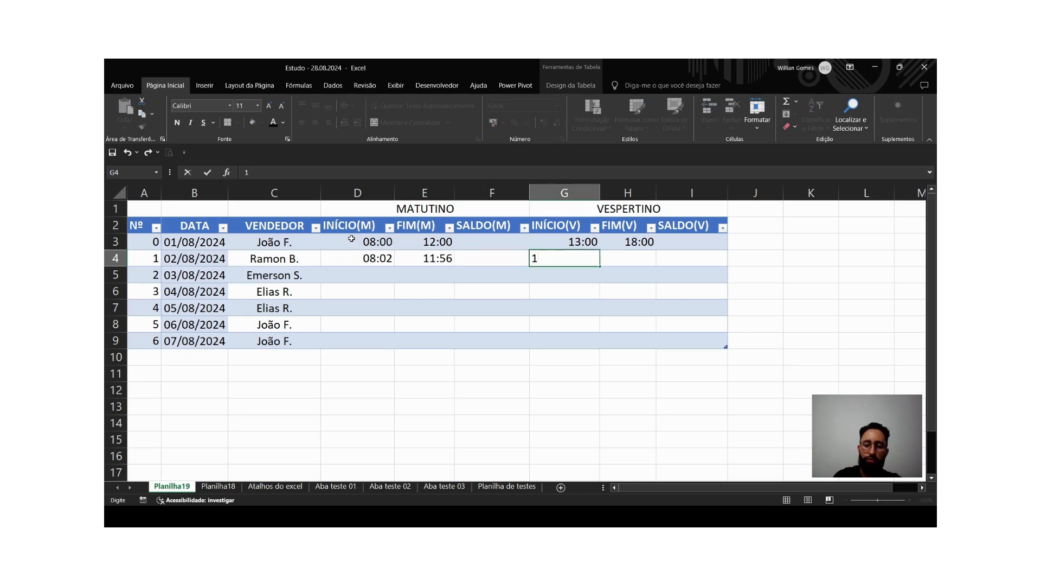
type("2:58")
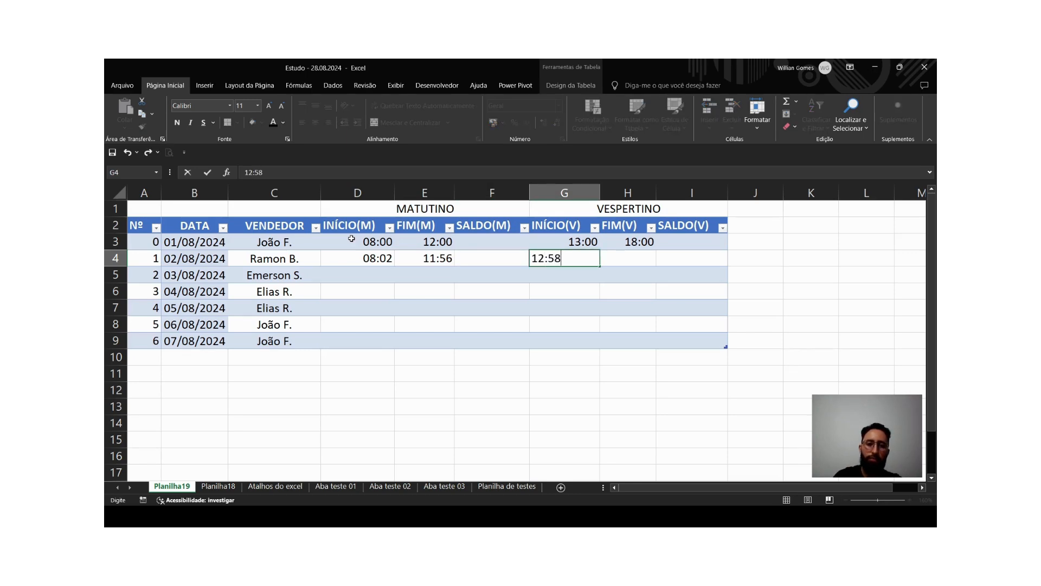
key("Tab")
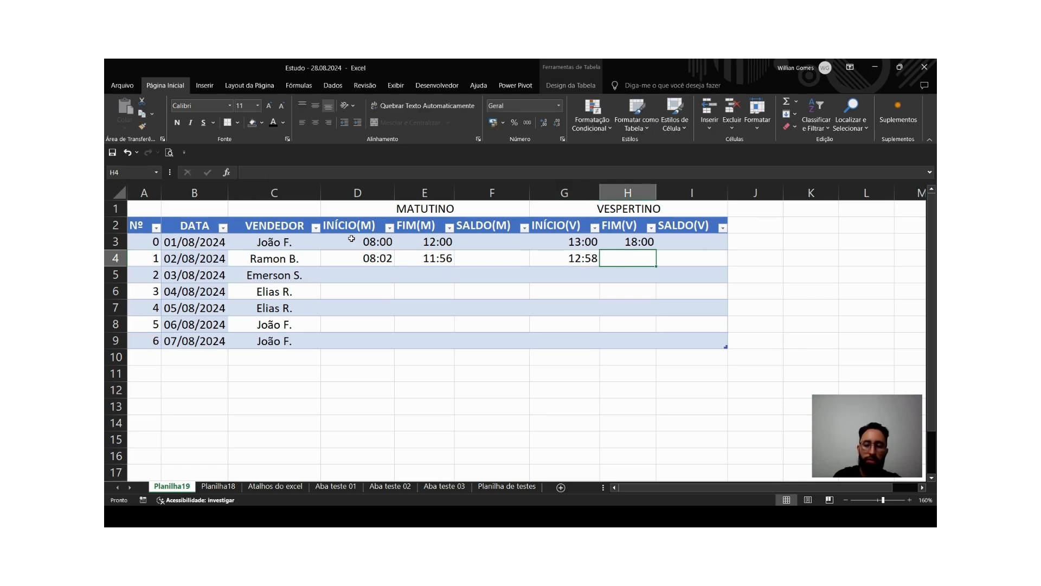
type("18:00")
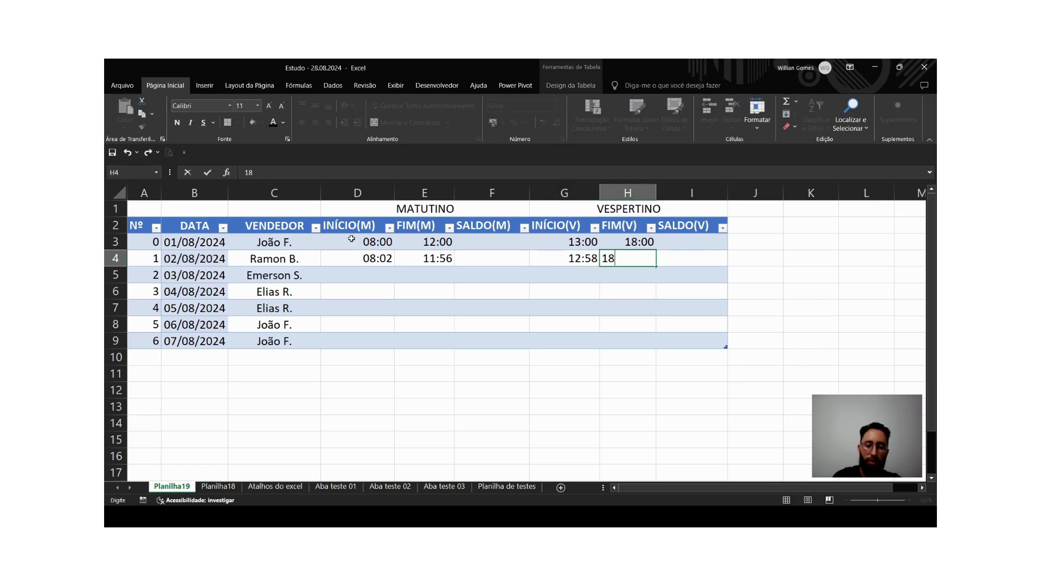
key("Return")
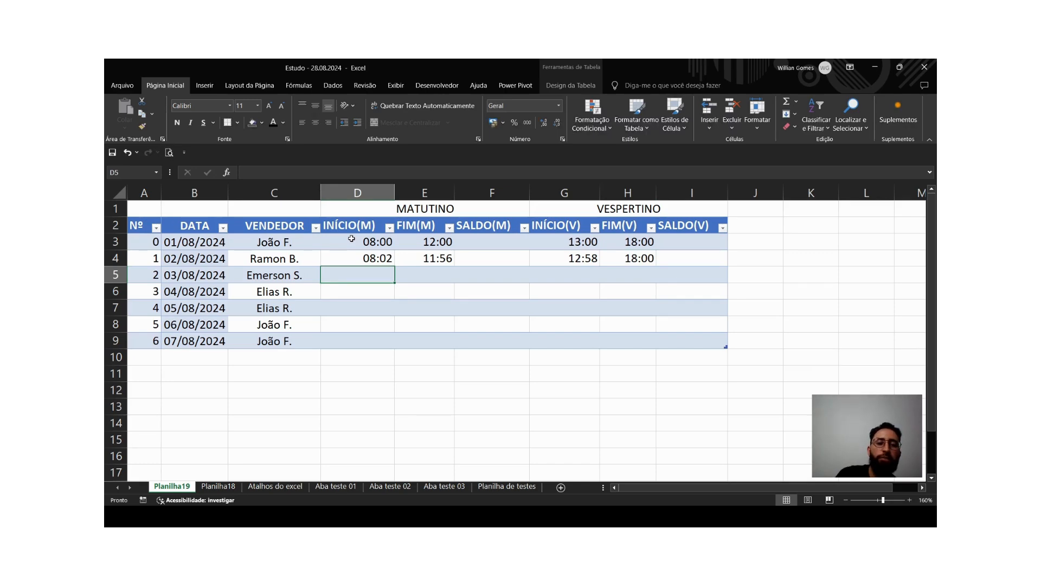
Enter the MATUTINO times for 03/08/2024: 08:00 as INÍCIO(M) in D5 and 12:06 as FIM(M) in E5.
type("08:")
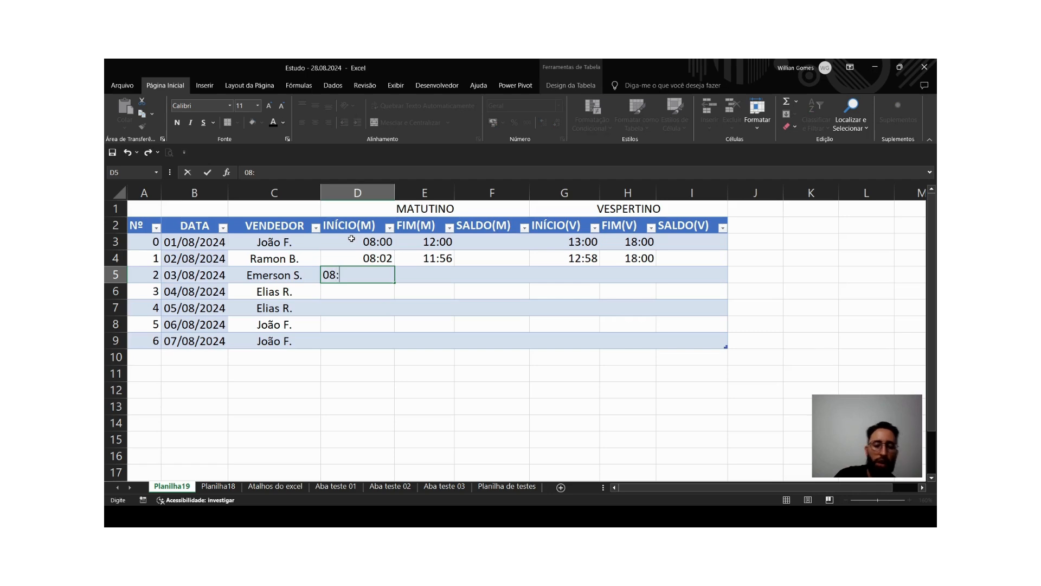
type("00")
key("Tab")
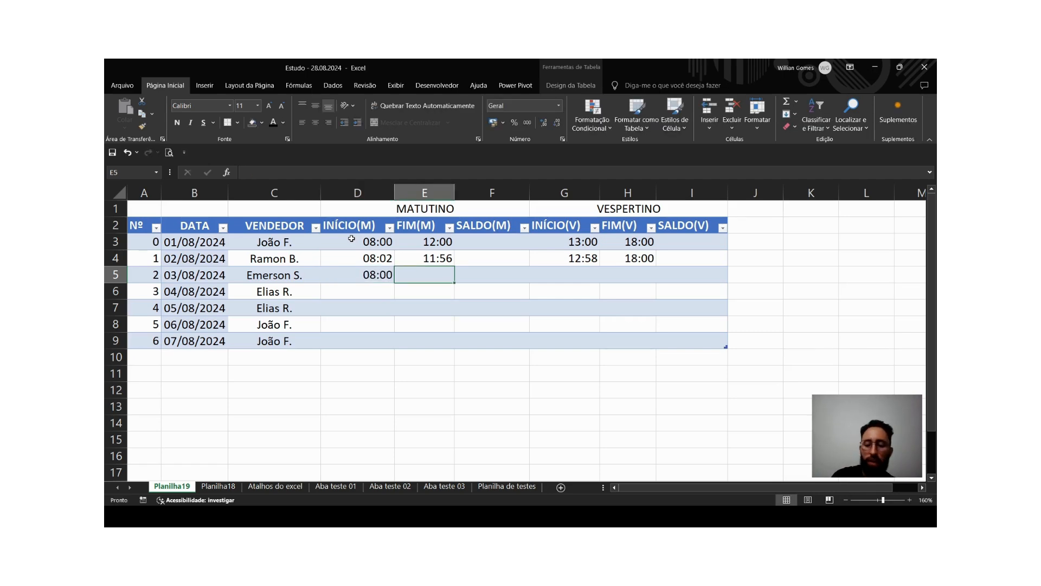
type("12:0")
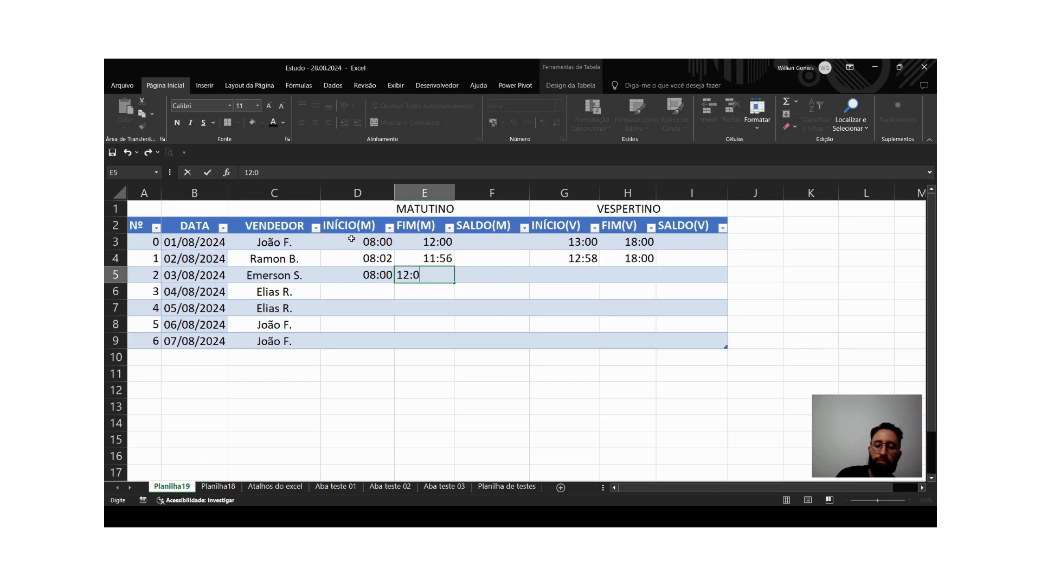
type("6")
key("Tab")
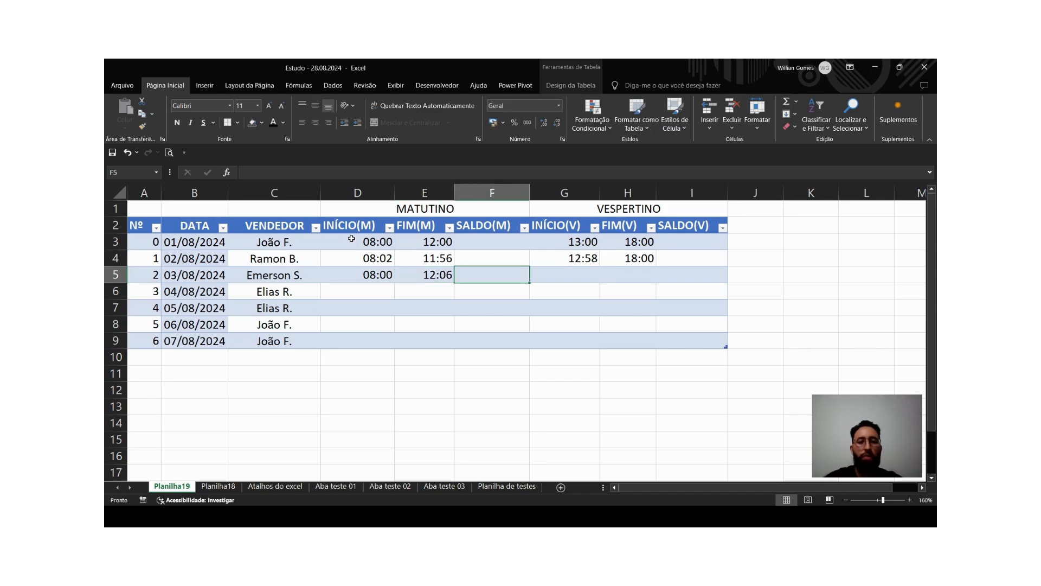
Enter the VESPERTINO times for 03/08/2024: 12:54 as INÍCIO(V) in G5 and 18:15 as FIM(V) in H5.
key("Tab")
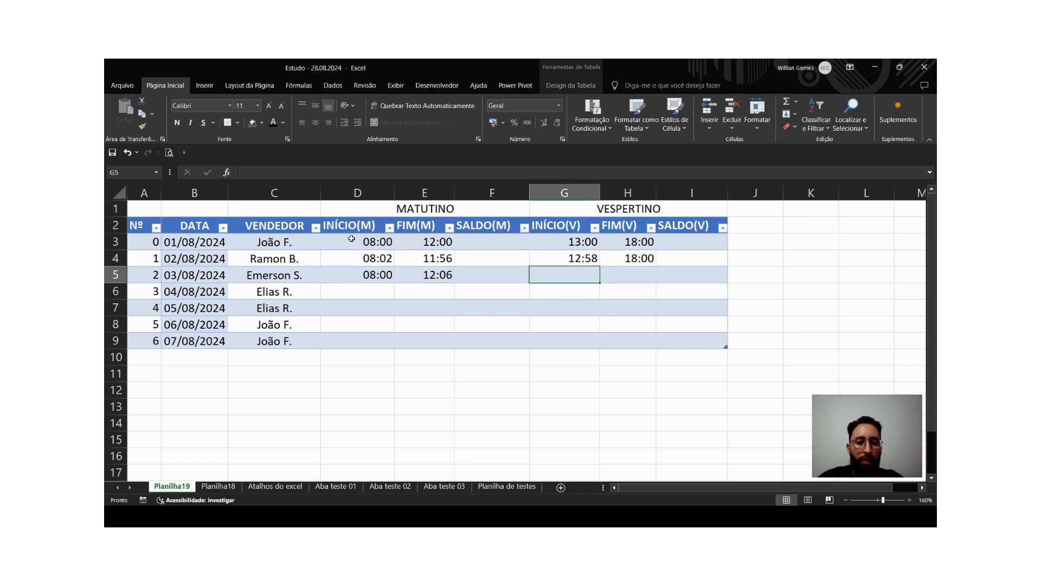
type("12")
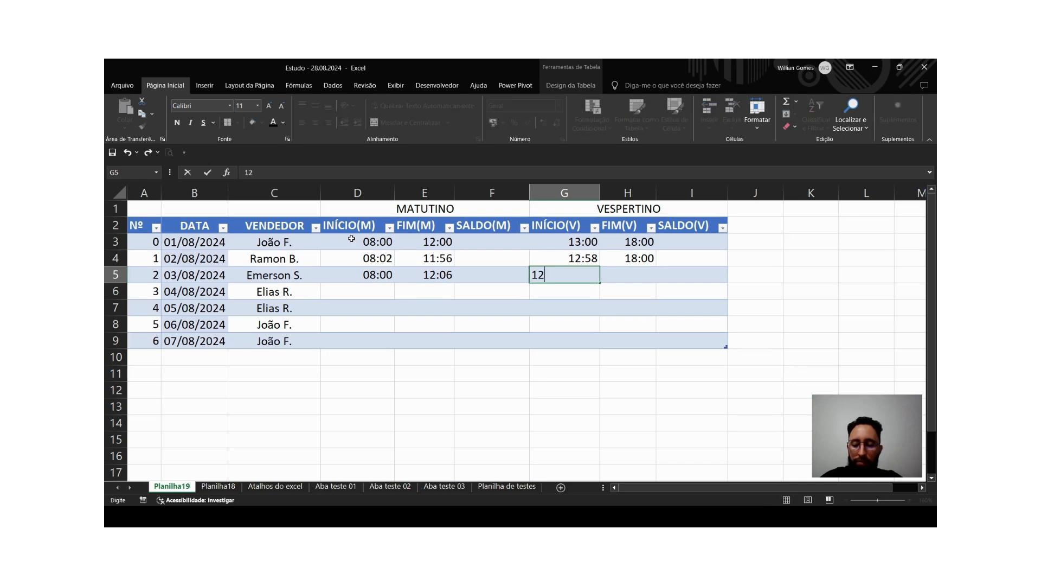
type(":54")
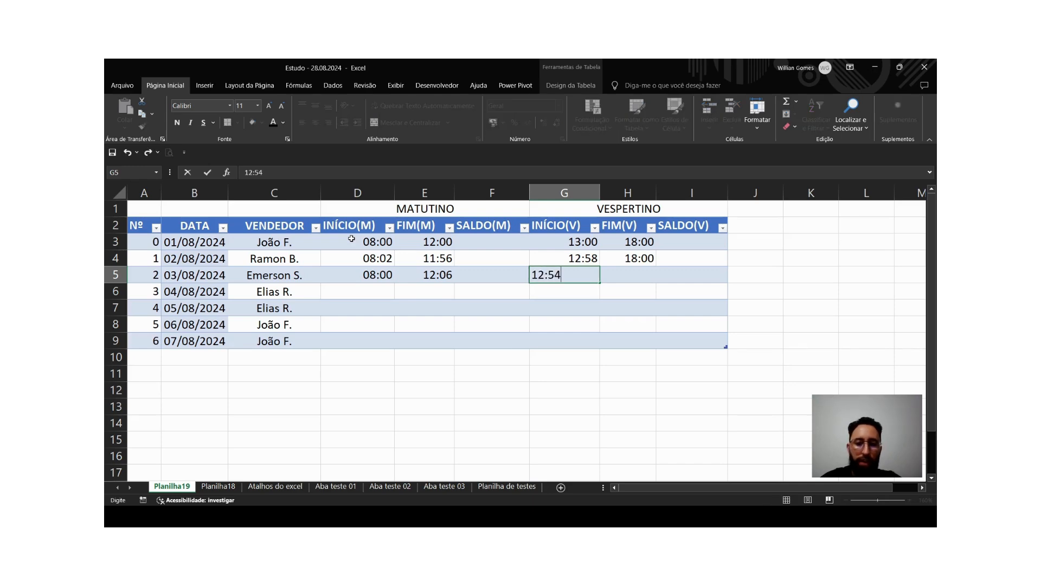
key("Tab")
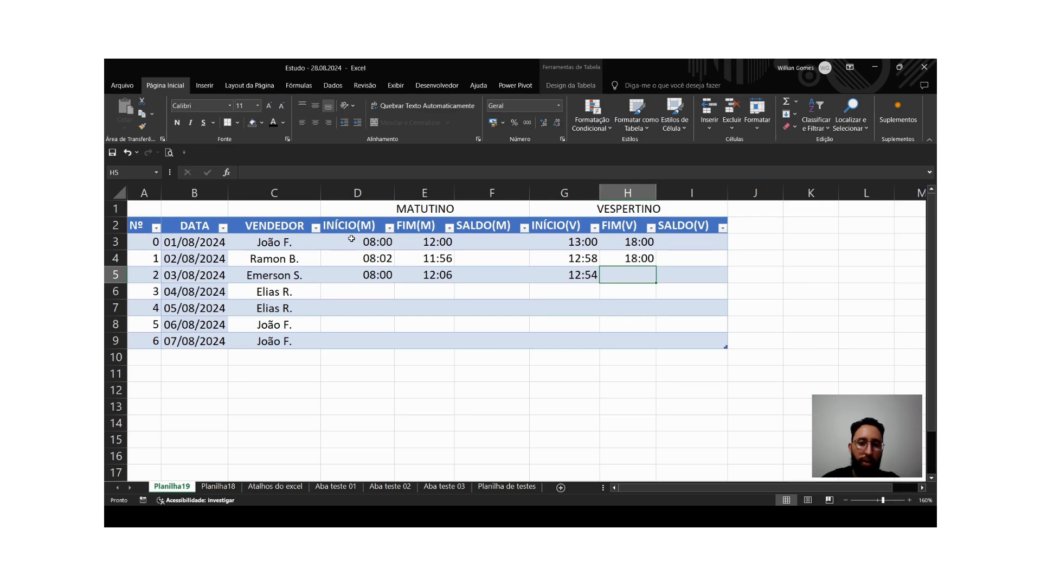
type("18:15")
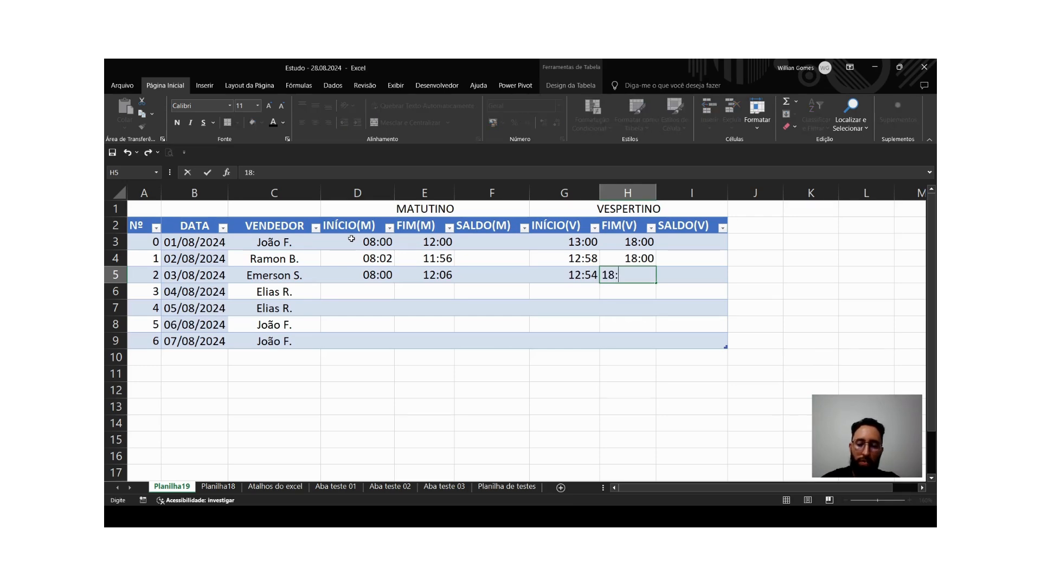
key("Return")
Enter the MATUTINO times for 04/08/2024: 08:02 as INÍCIO(M) in D6 and 12:00 as FIM(M) in E6.
key("Left")
key("Left")
key("Left")
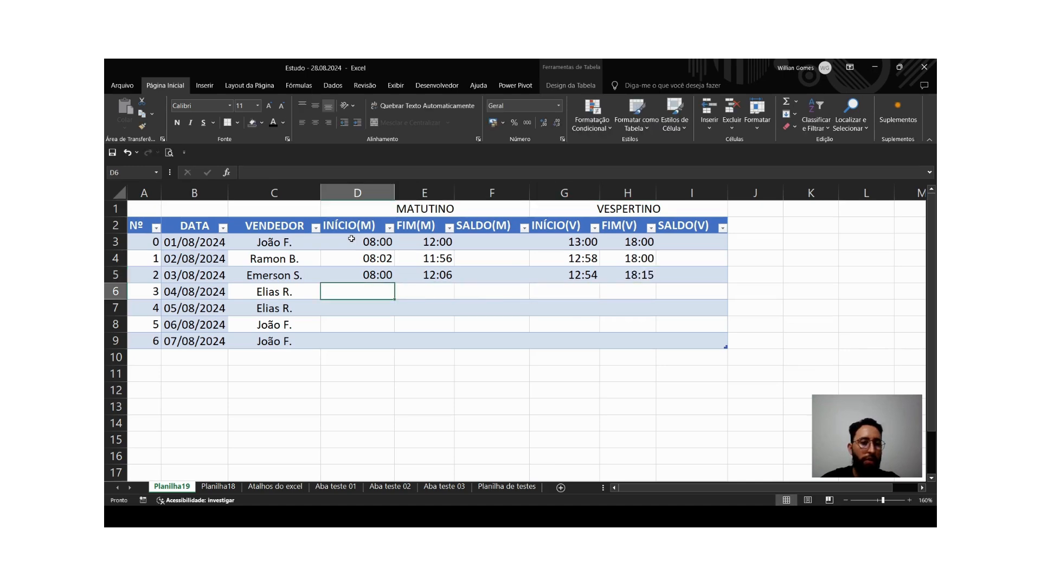
type("08")
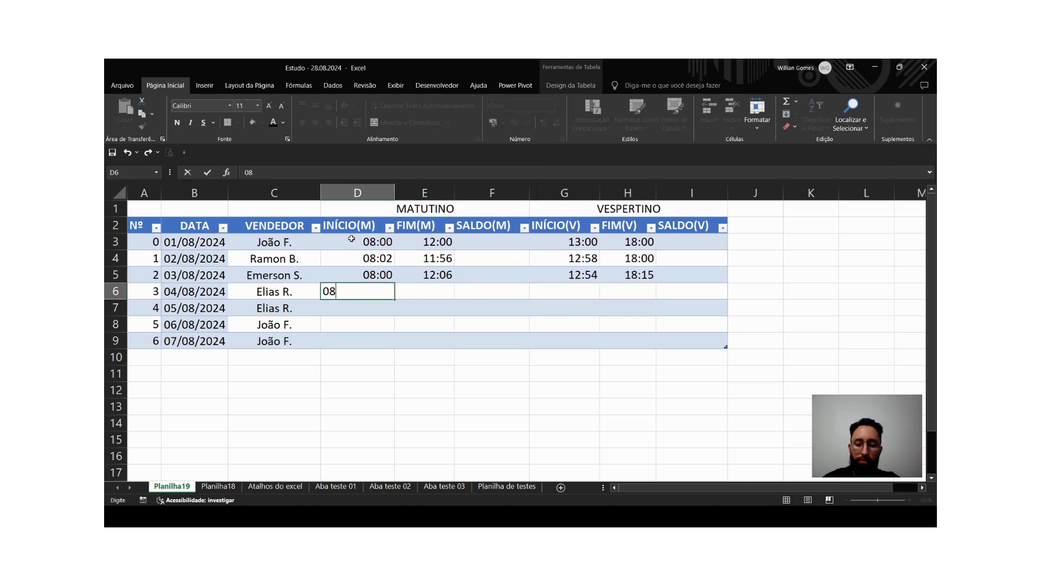
type(":00")
key("BackSpace")
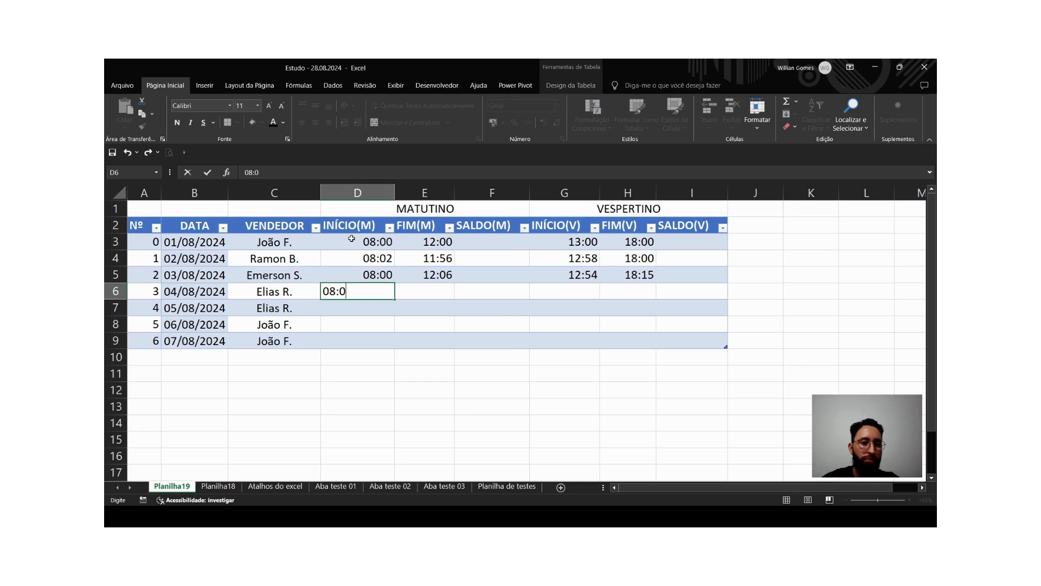
type("2")
key("Tab")
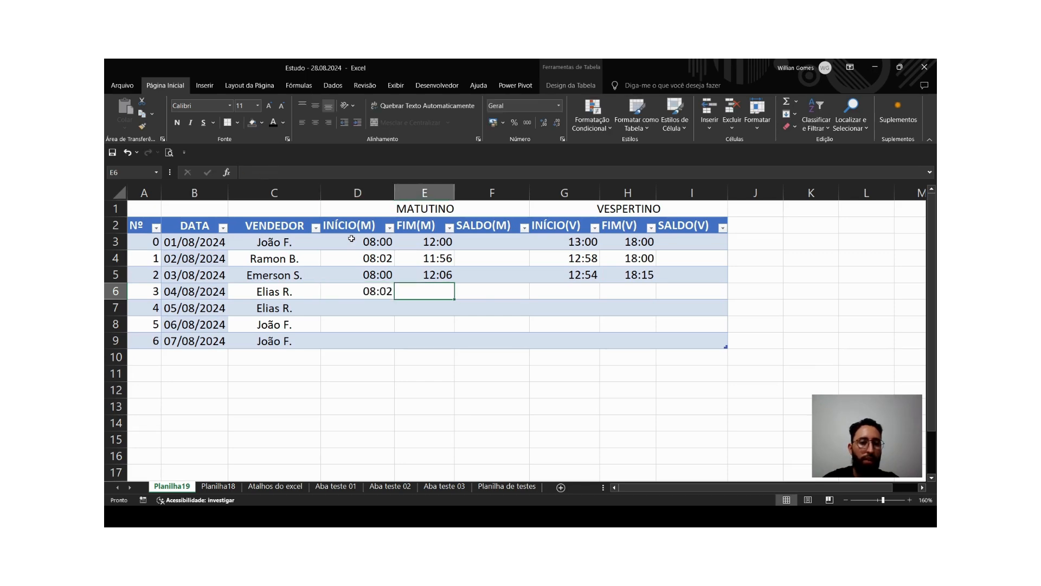
type("12:")
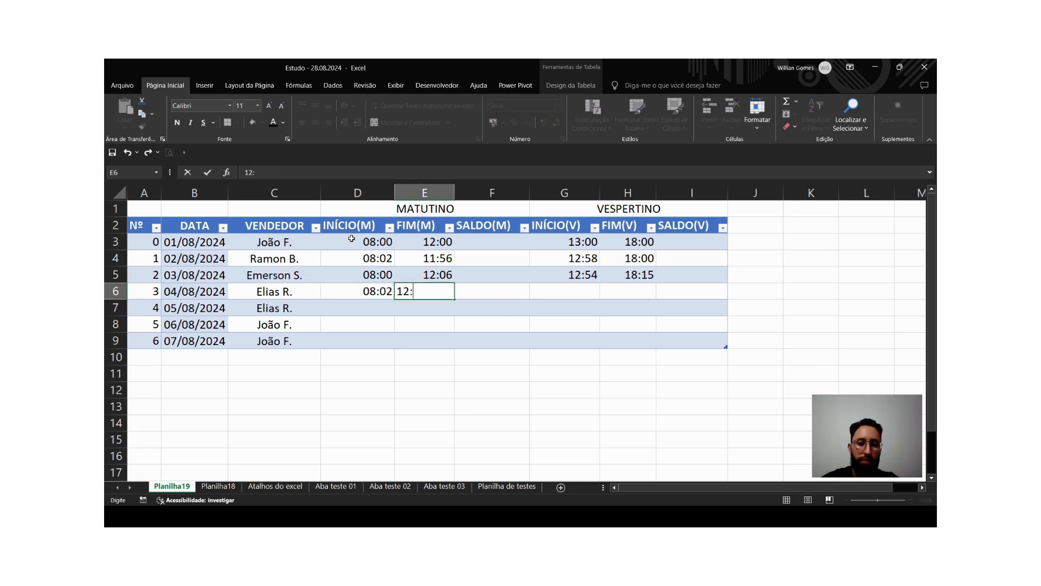
type("00")
key("Tab")
key("Tab")
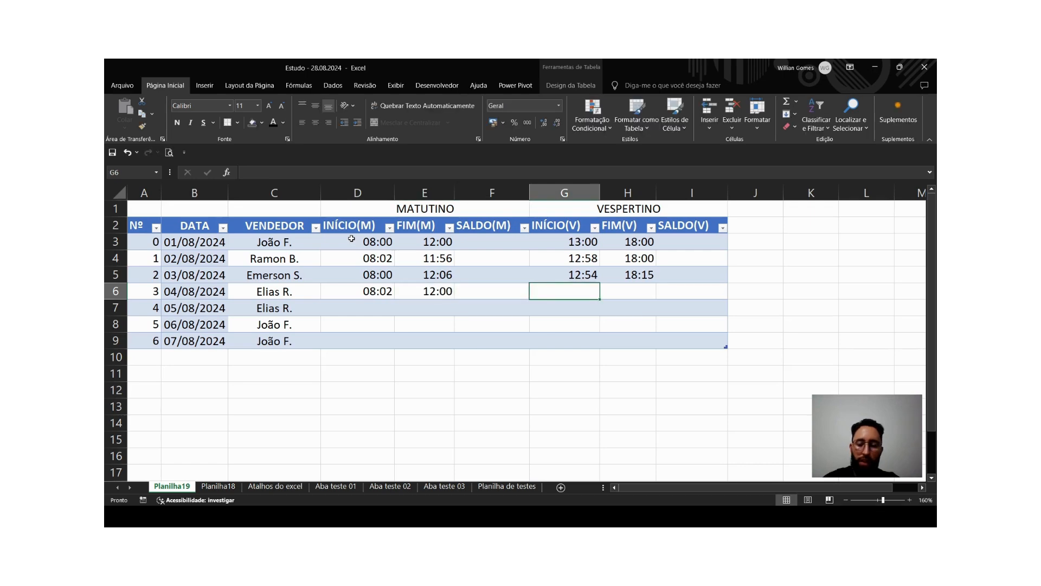
Enter the VESPERTINO times for 04/08/2024: 13:00 as INÍCIO(V) in G6 and 18:10 as FIM(V) in H6.
type("13:")
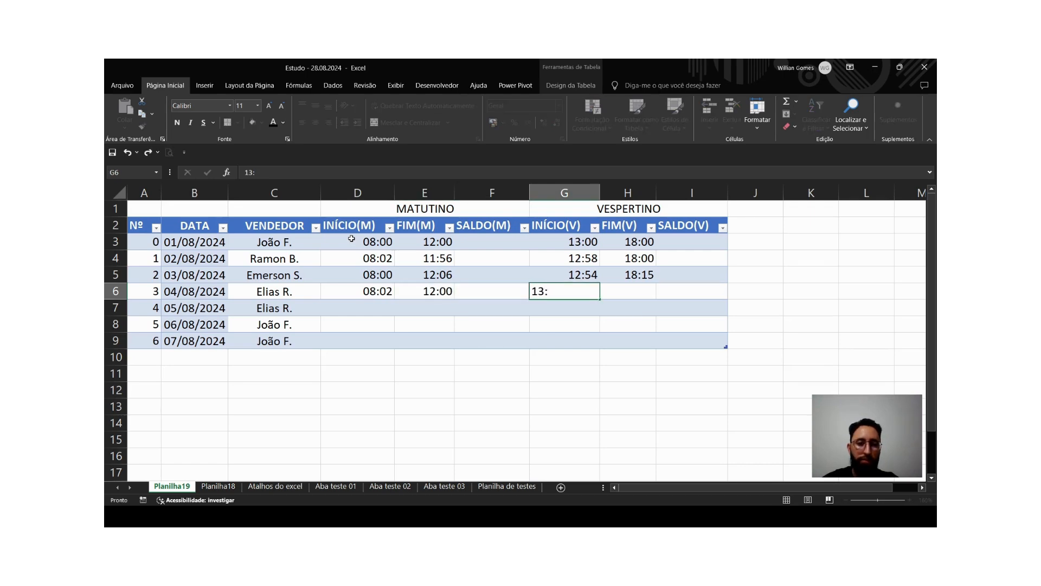
key("Tab")
type("18:")
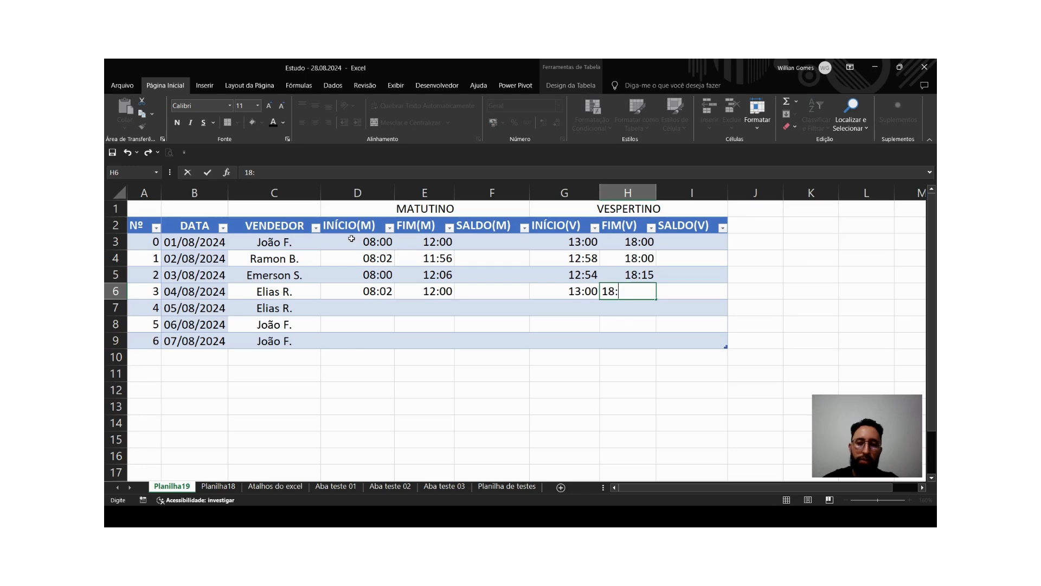
type("10")
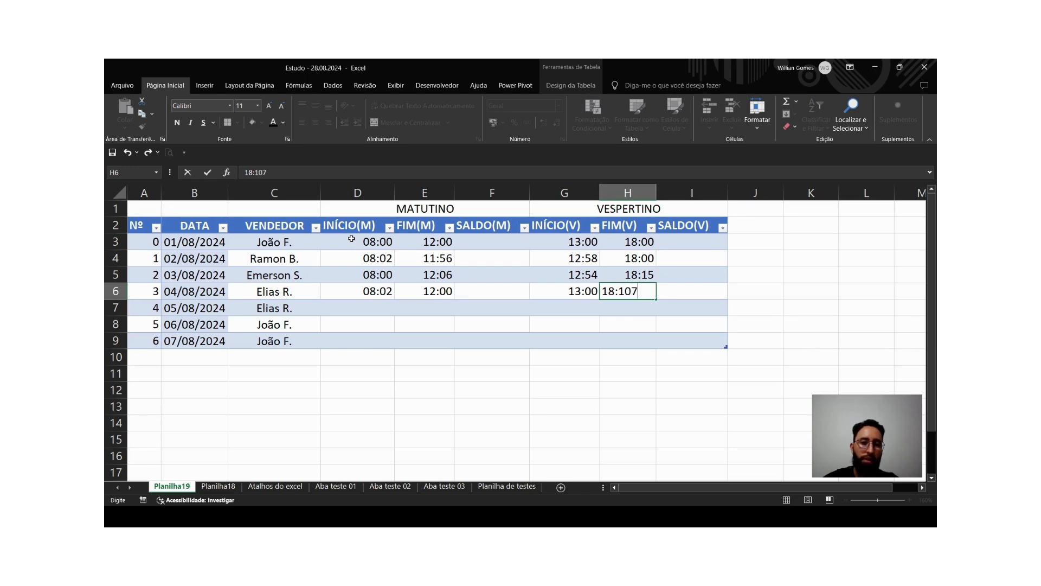
type("7")
key("BackSpace")
key("Return")
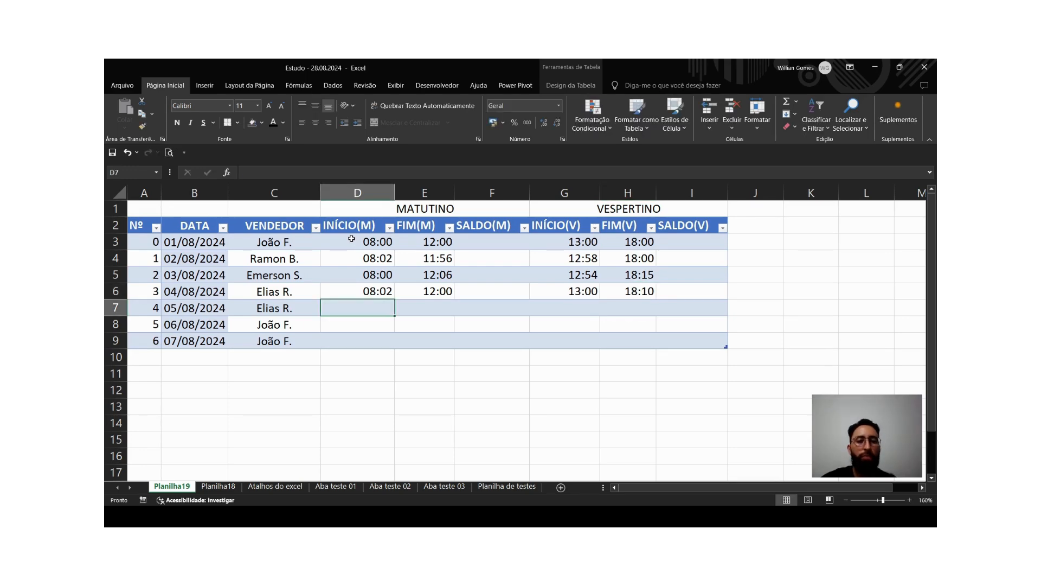
Copy the 02/08/2024 times in D4:H4 to the 05/08/2024 row, starting at D7.
key("Up")
key("Up")
key("Up")
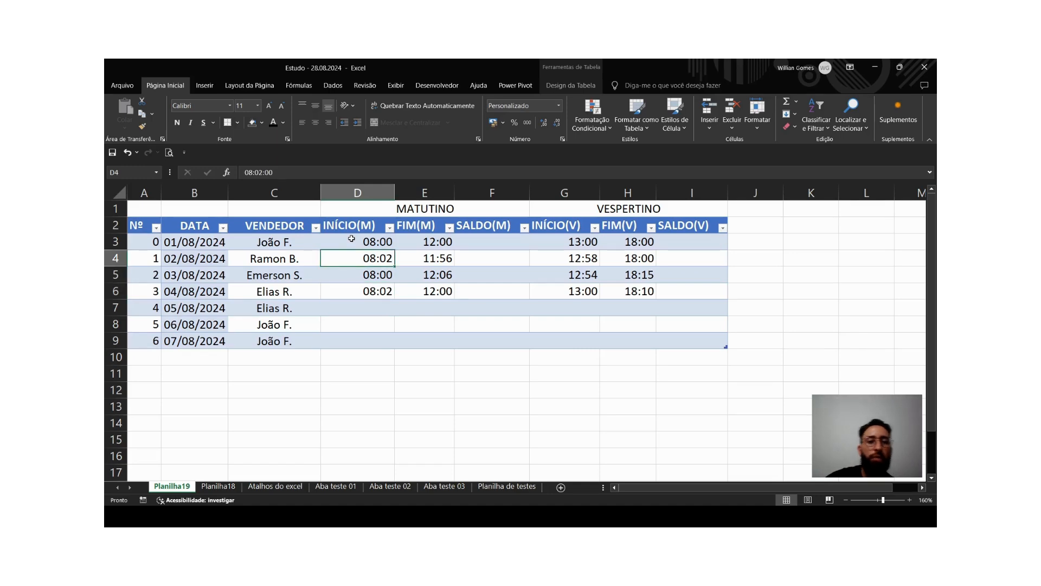
key("shift+Right")
key("shift+Right")
key("shift+Right")
key("shift+Right")
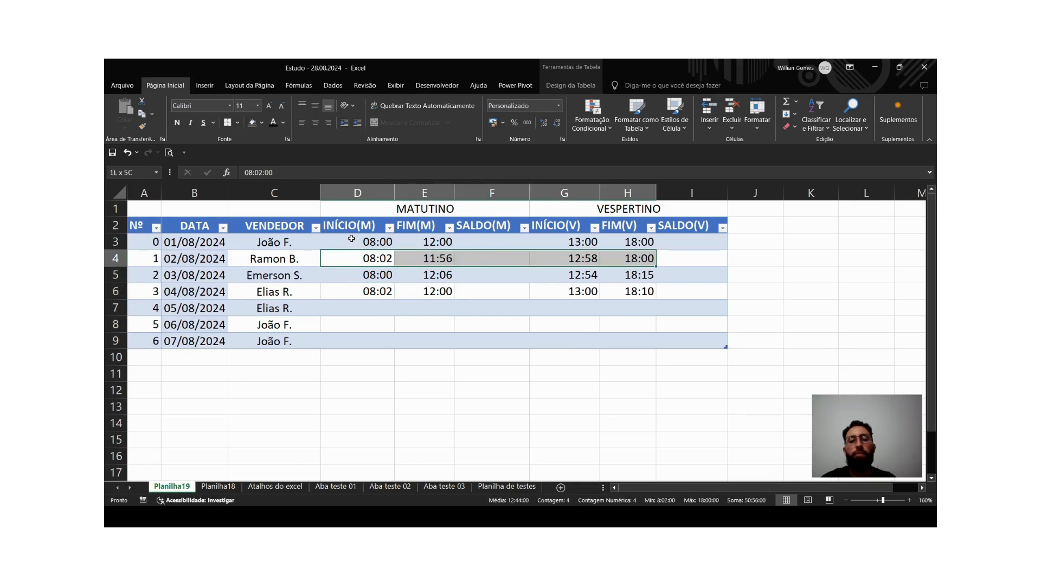
key("ctrl+c")
key("Down")
key("Down")
key("Down")
key("ctrl+v")
key("Escape")
Set the FIM(V) time for 05/08/2024 in H7 to 18:04.
key("Right")
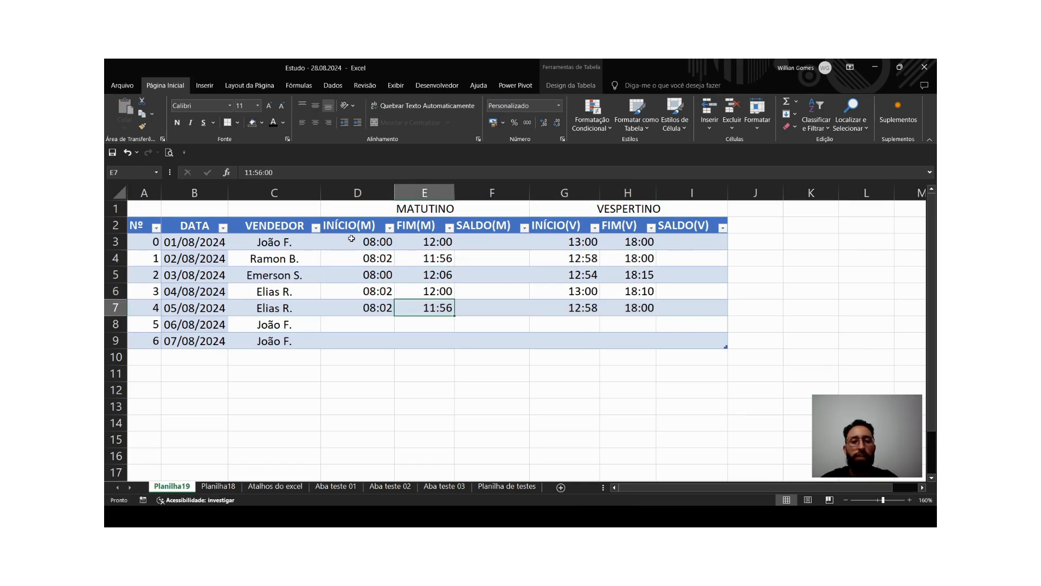
key("Right")
key("Right")
key("Right")
key("F2")
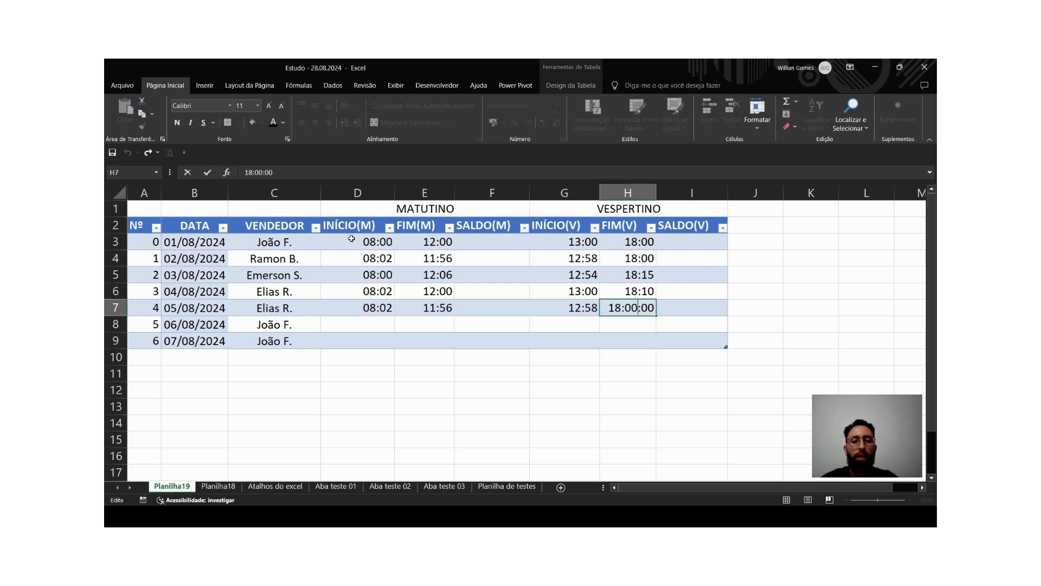
key("BackSpace")
type("4")
key("Return")
Copy the 03/08/2024 times in D5:H5 to the 06/08/2024 row, starting at D8.
key("Up")
key("Left")
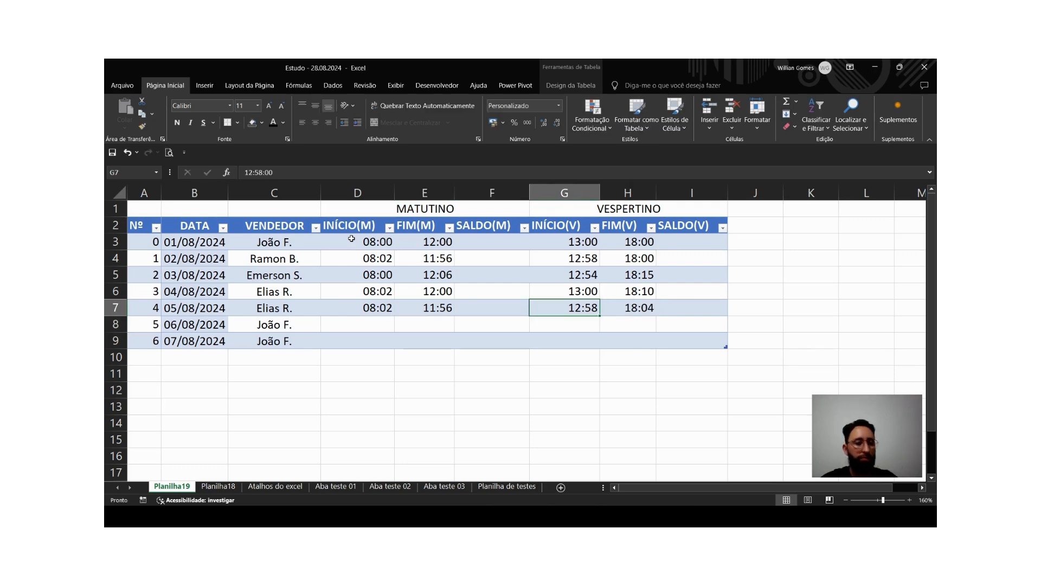
key("Left")
key("Left")
key("Left")
key("Up")
key("Up")
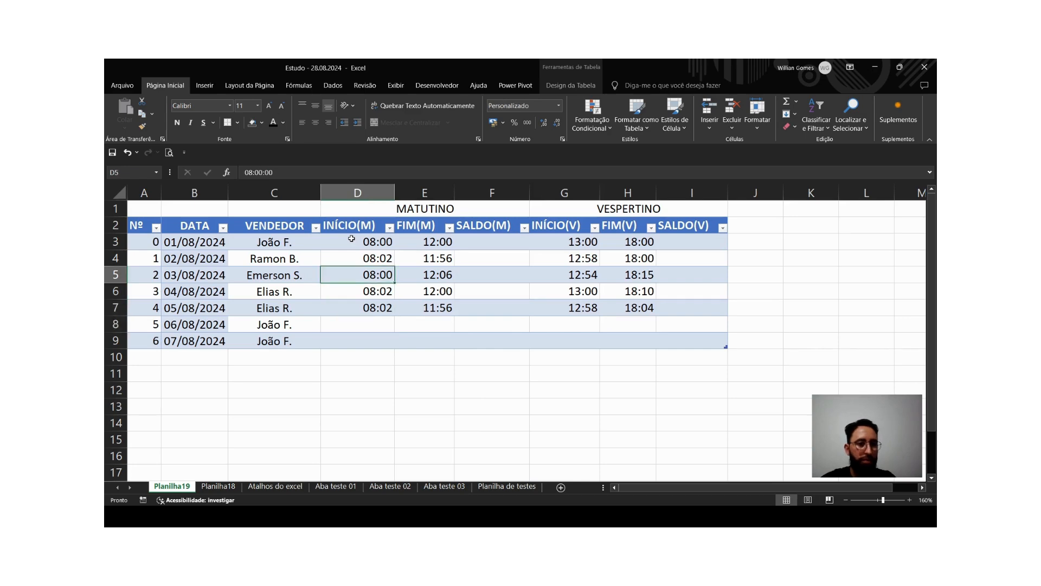
key("shift+Right")
key("shift+Right")
key("shift+Right")
key("shift+Right")
key("ctrl+c")
key("Down")
key("Down")
key("Down")
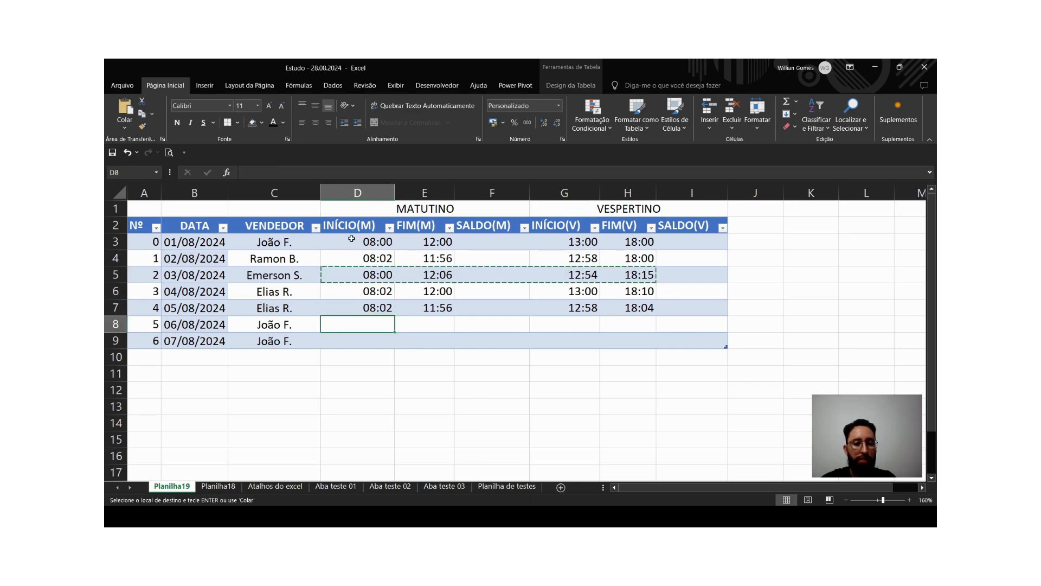
key("ctrl+v")
key("Escape")
Set the FIM(M) time for 06/08/2024 in E8 to 12:00.
key("Right")
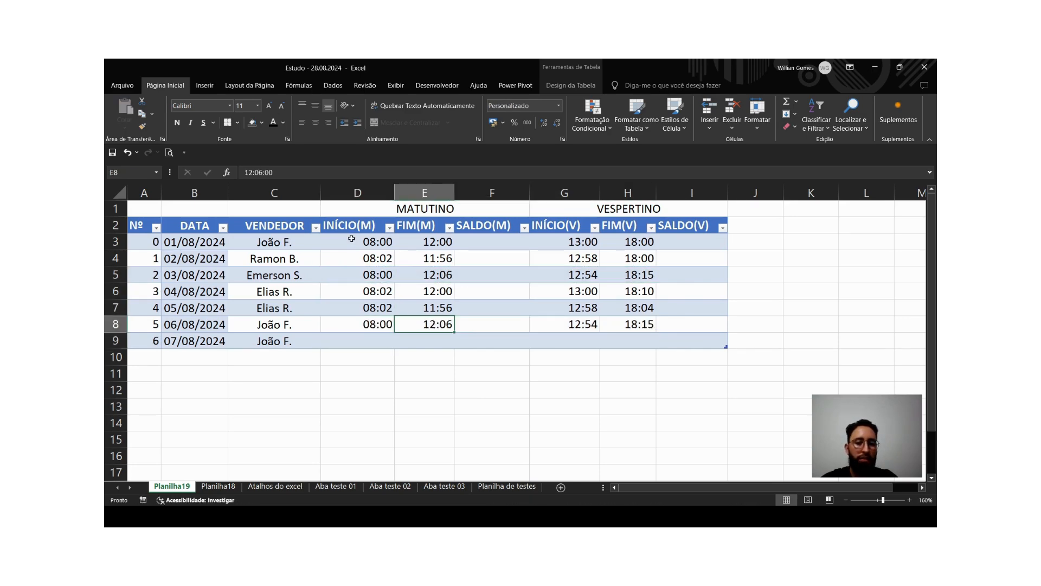
key("Right")
key("Right")
key("Left")
key("Left")
key("F2")
key("BackSpace")
key("BackSpace")
key("BackSpace")
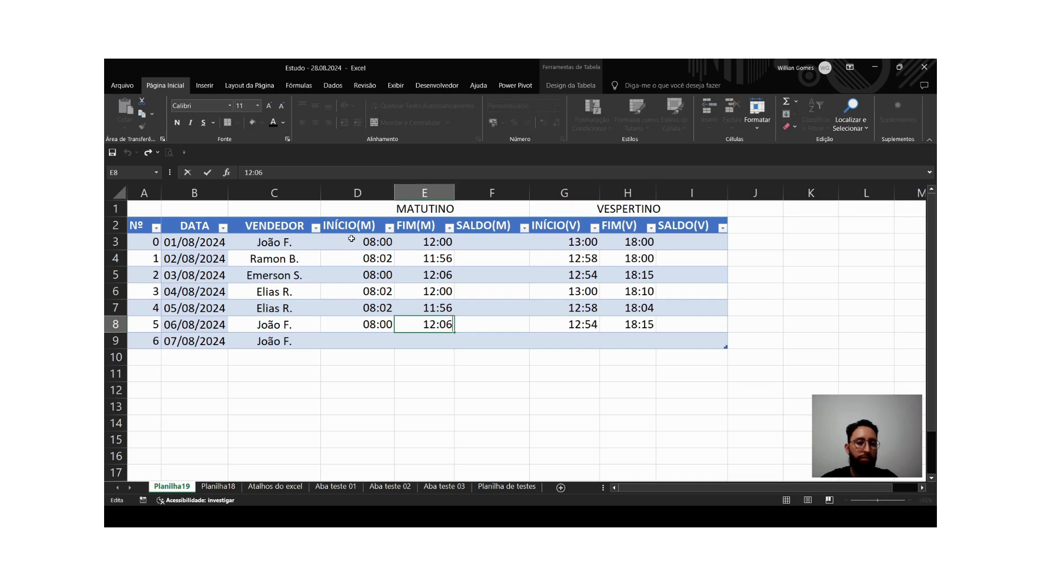
key("BackSpace")
type("0")
key("Return")
key("Up")
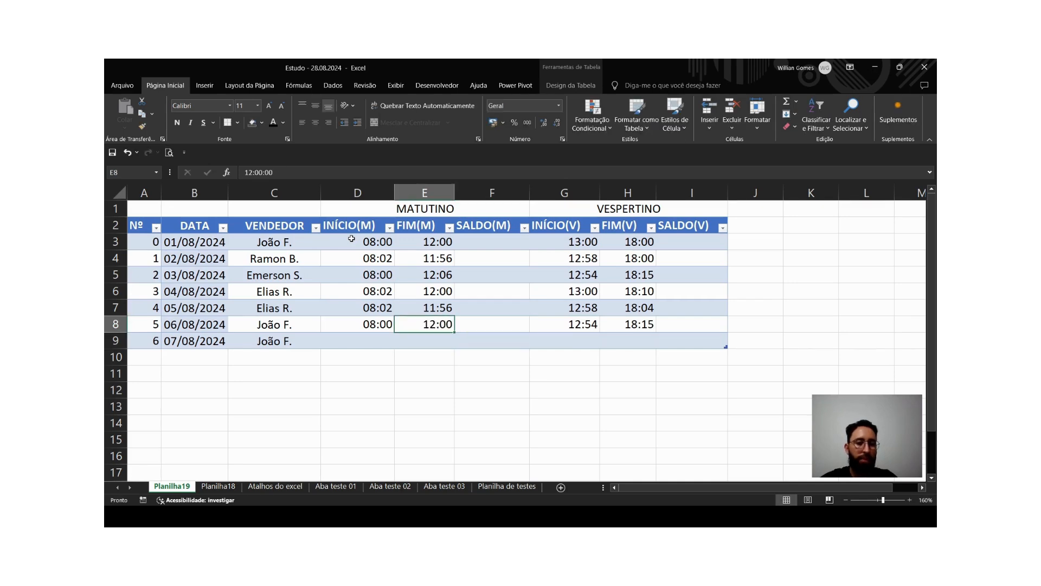
Copy the 05/08/2024 times in D7:H7 to the 07/08/2024 row, starting at D9.
key("Down")
key("Left")
key("Up")
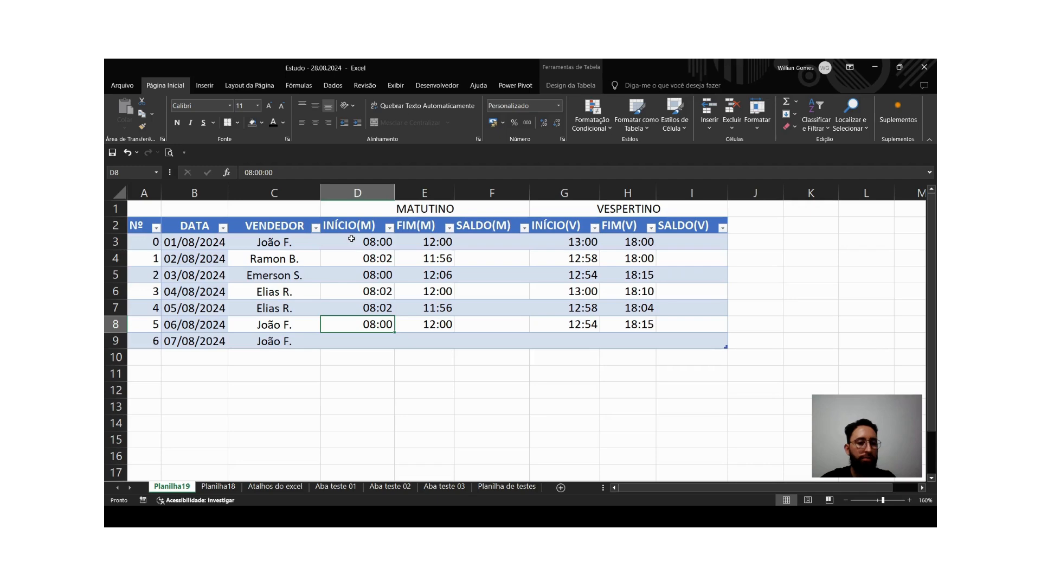
key("Up")
key("shift+Right")
key("shift+Right")
key("shift+Right")
key("shift+Right")
key("shift+Right")
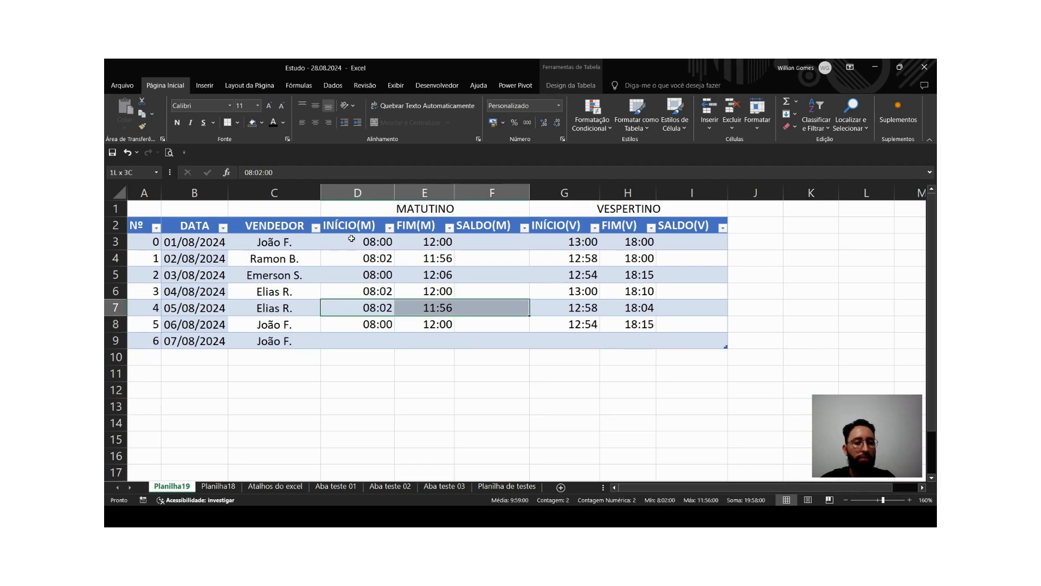
key("shift+Left")
key("ctrl+c")
key("Down")
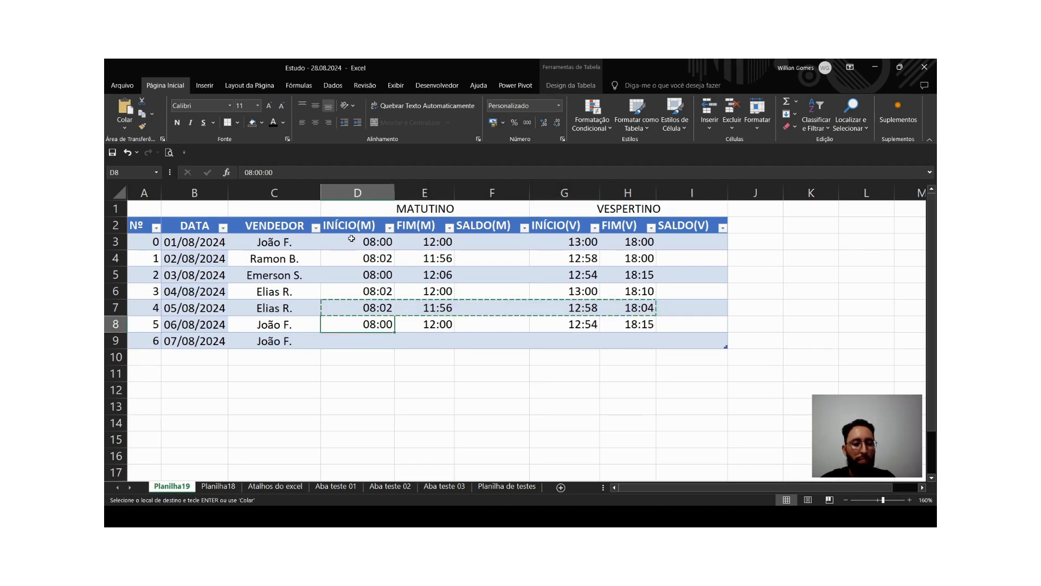
key("Down")
key("Down")
key("Up")
key("ctrl+v")
Set the MATUTINO times for 07/08/2024 to 08:00 as INÍCIO(M) in D9 and 12:00 as FIM(M) in E9.
key("F2")
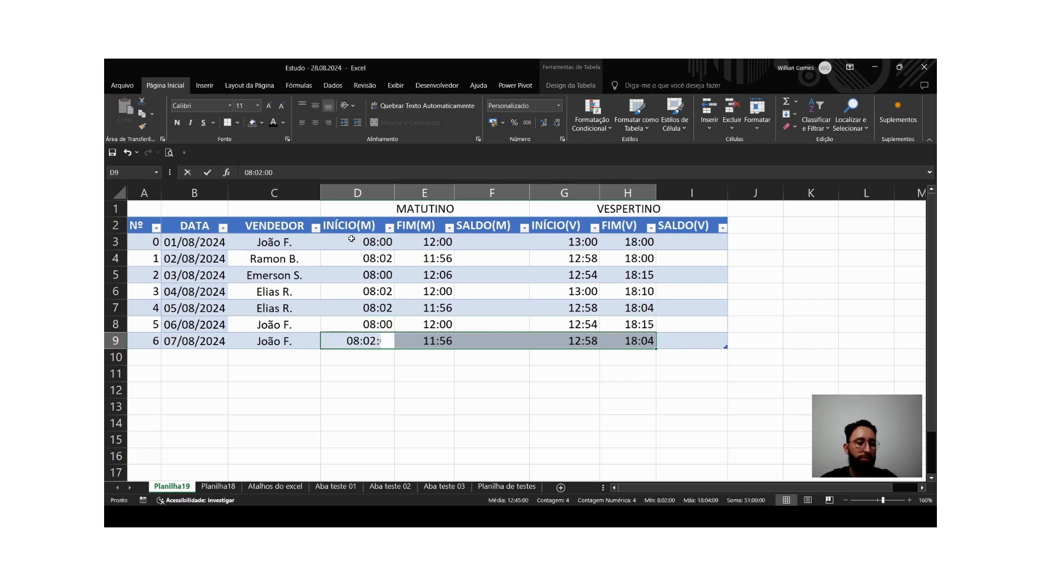
key("BackSpace")
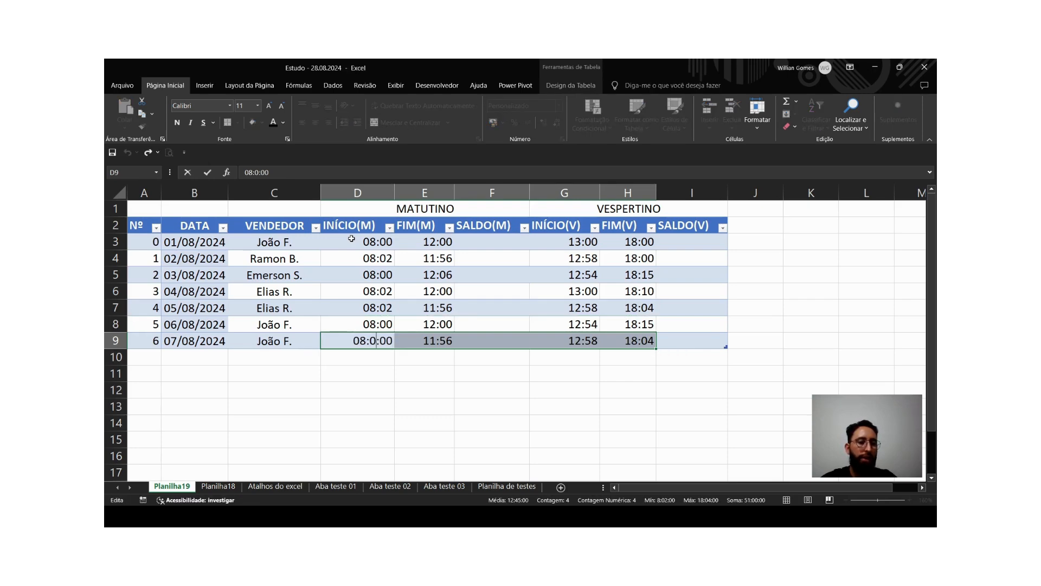
key("Return")
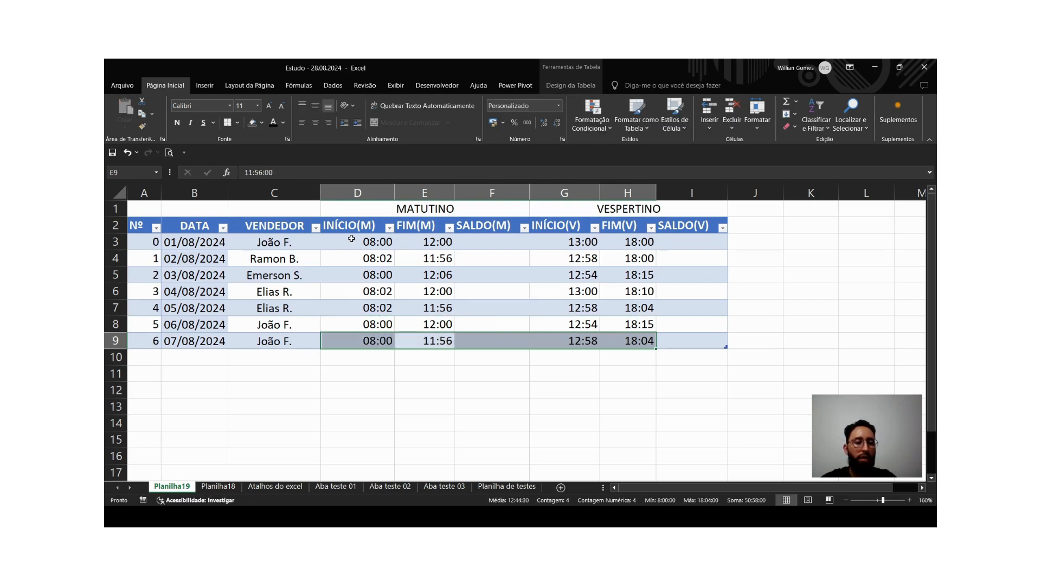
key("F2")
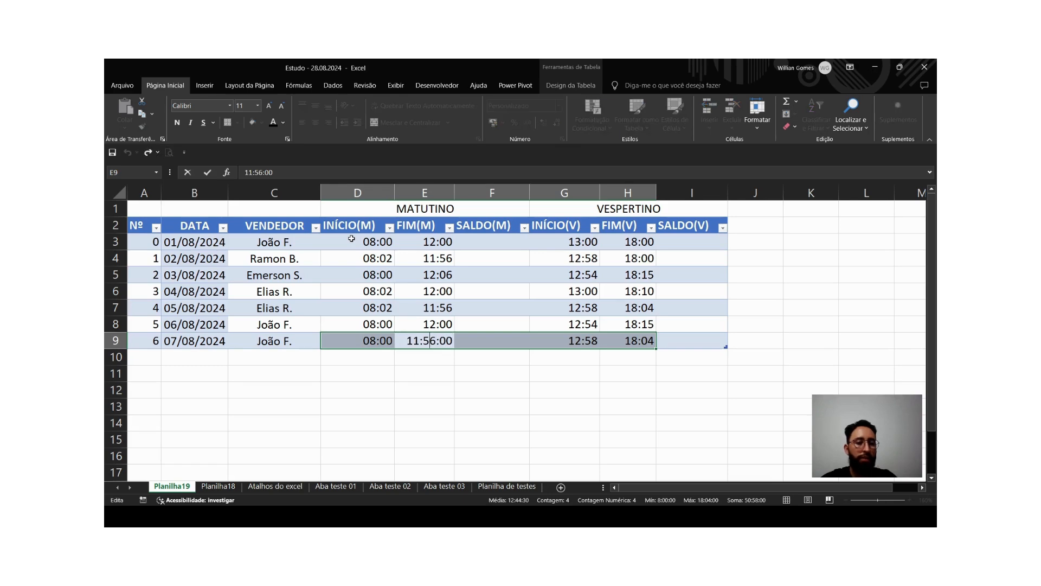
key("Left")
key("Left")
key("Left")
key("BackSpace")
key("BackSpace")
key("BackSpace")
key("BackSpace")
type("2:00")
key("Return")
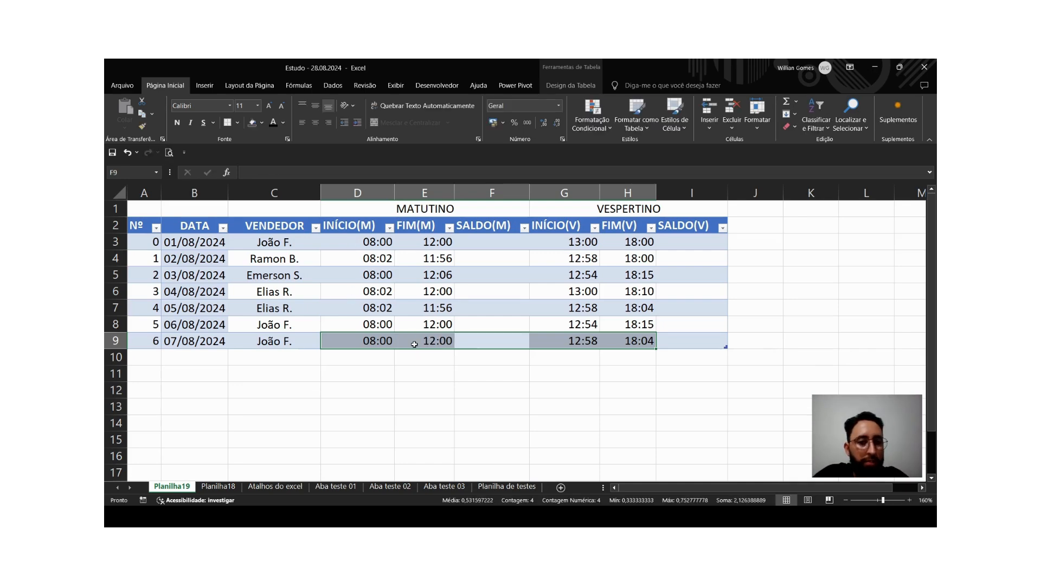
Select the empty SALDO(M) cells F3:F9 together with the SALDO(V) cells I3:I9.
left_click(443, 386)
left_click_drag(474, 245, 495, 336)
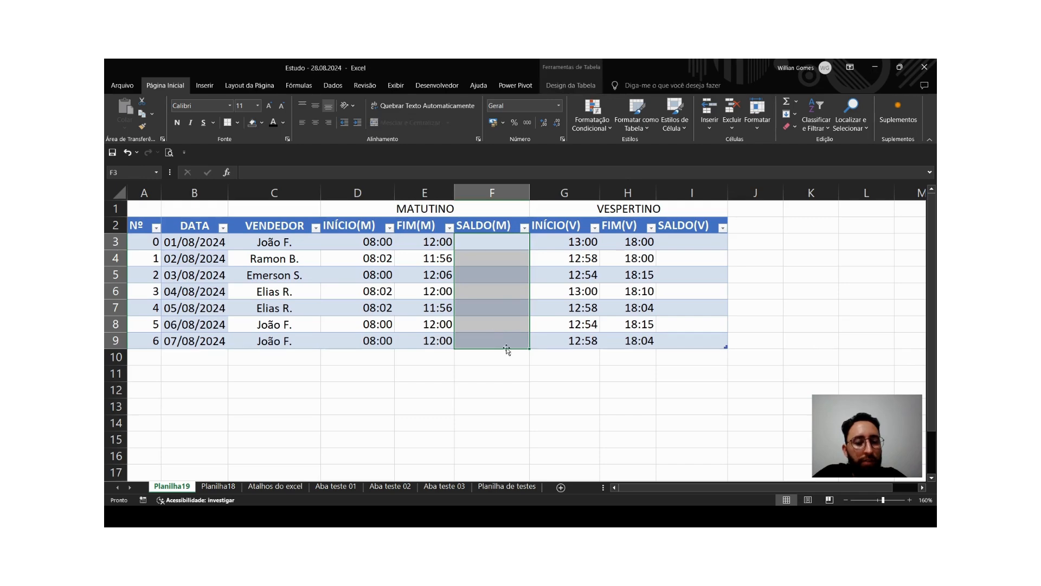
left_click(683, 243, "ctrl")
left_click_drag(682, 242, 686, 341)
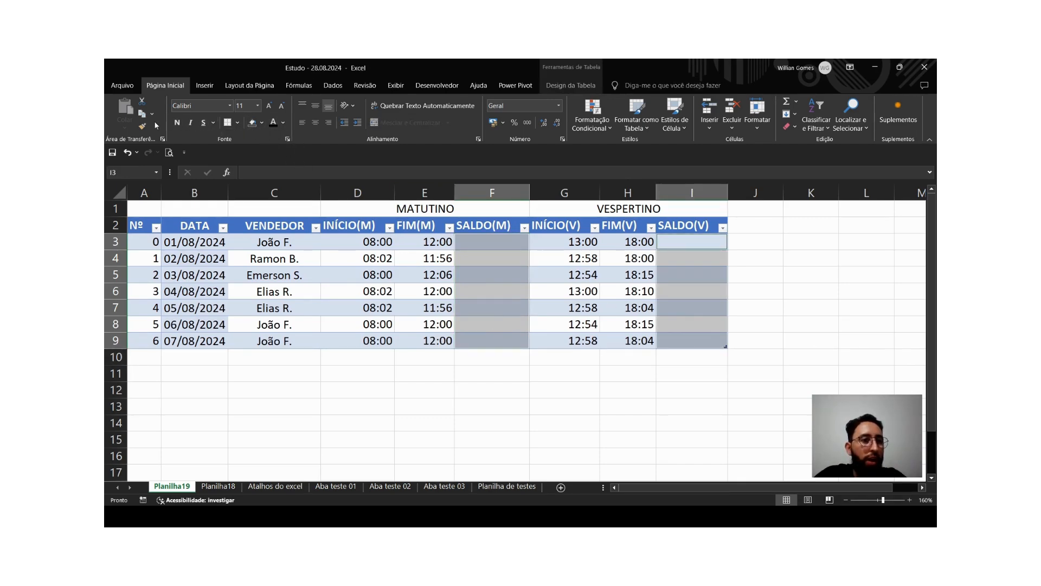
Bold the SALDO(M) and SALDO(V) cells and fill SALDO(M) with the formula =[@[FIM(M)]]-[@[INÍCIO(M)]].
left_click(177, 123)
left_click(524, 282)
left_click(493, 252)
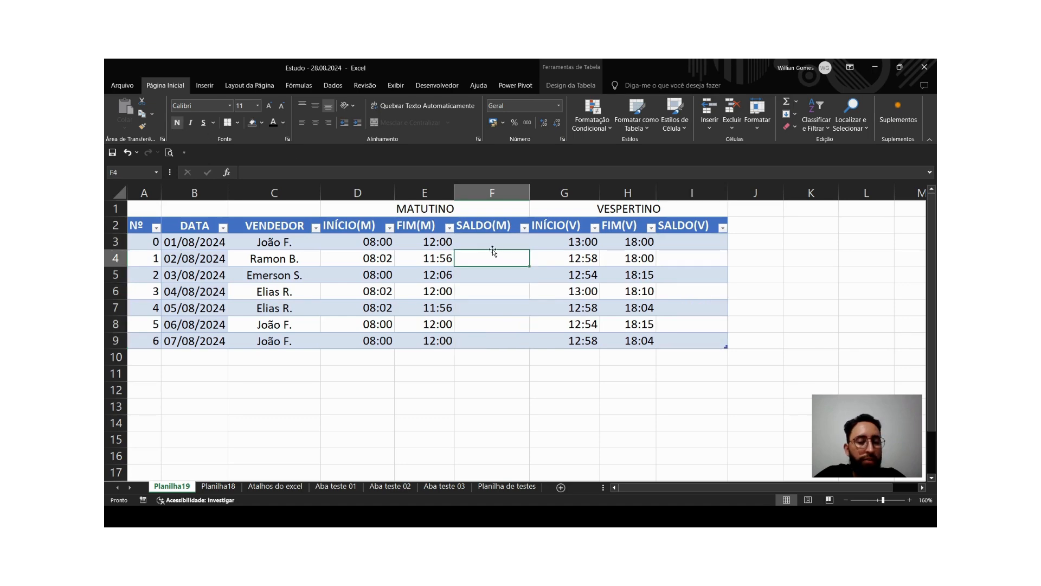
double_click(492, 242)
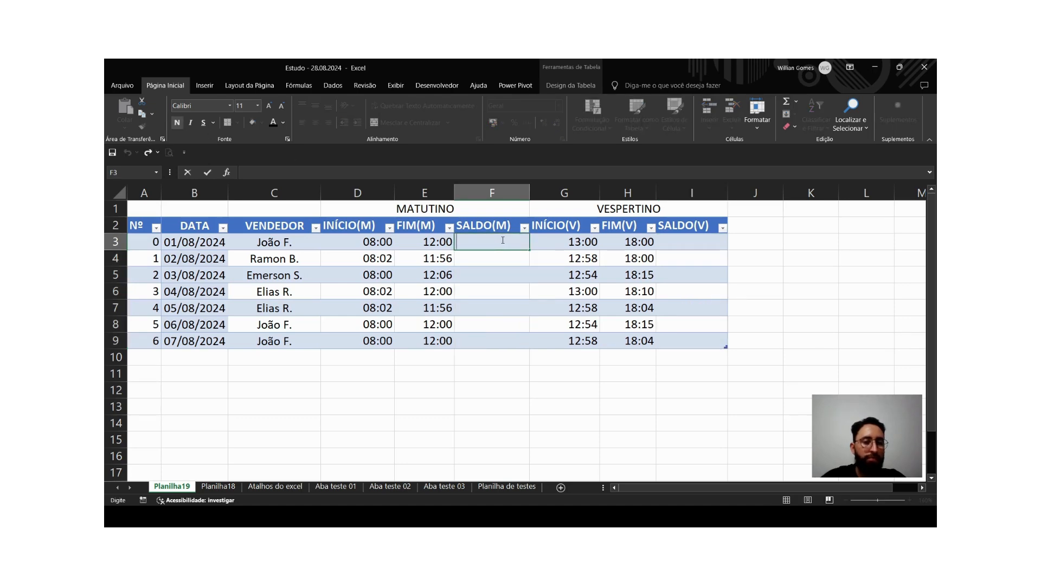
type("=")
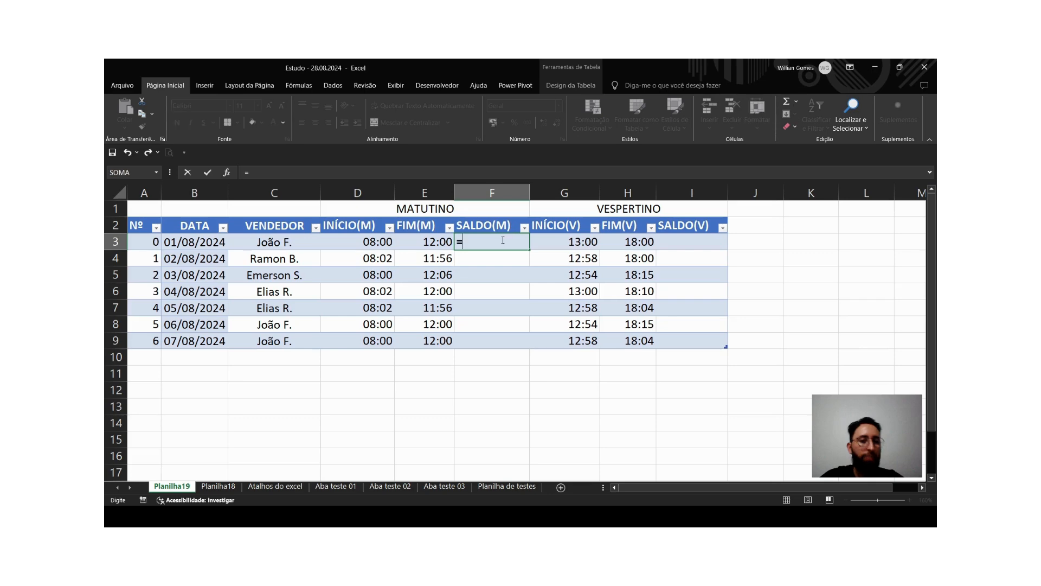
key("Left")
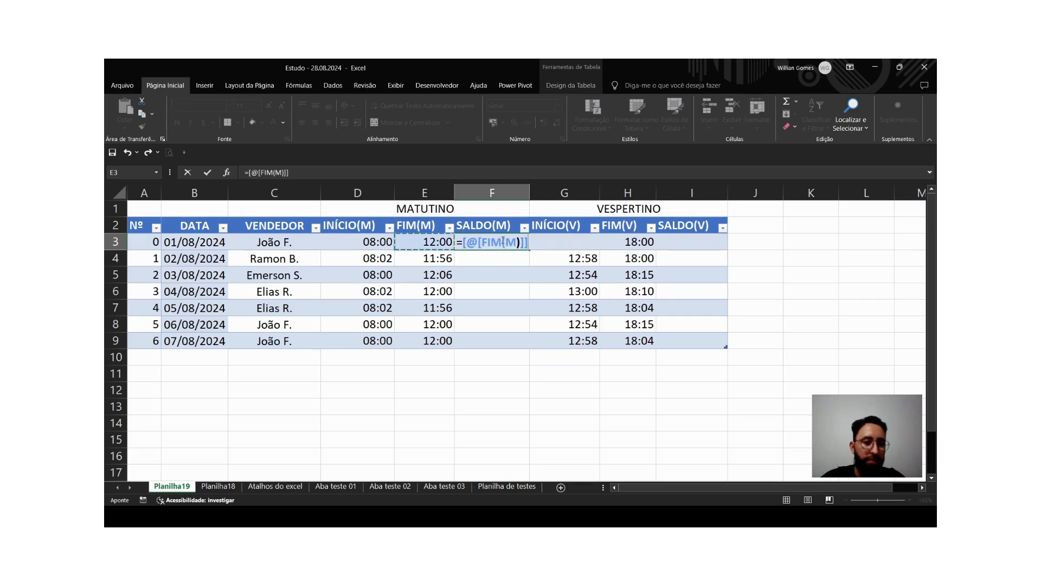
type("-")
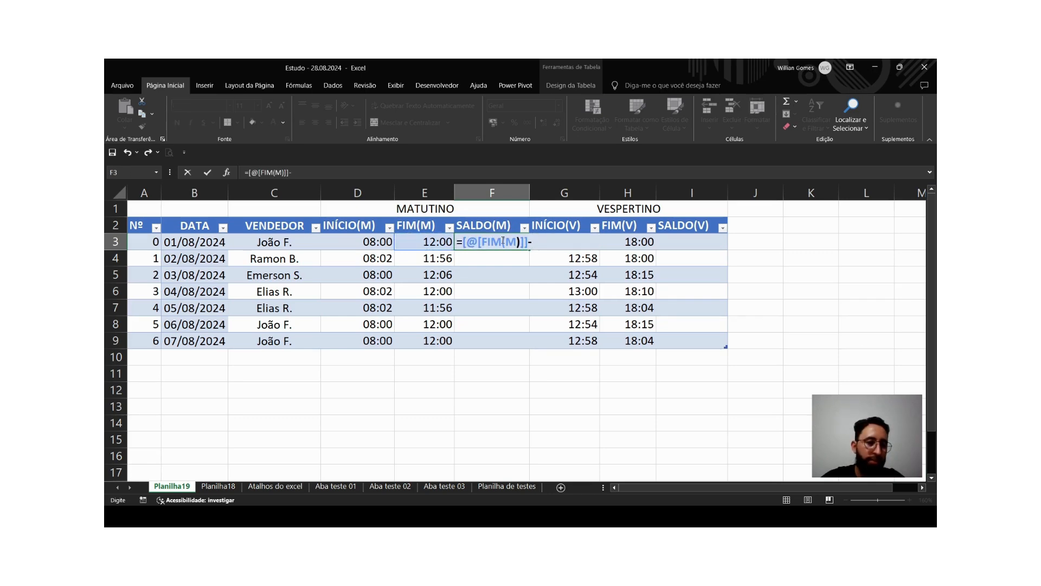
key("Left")
key("Left")
key("Return")
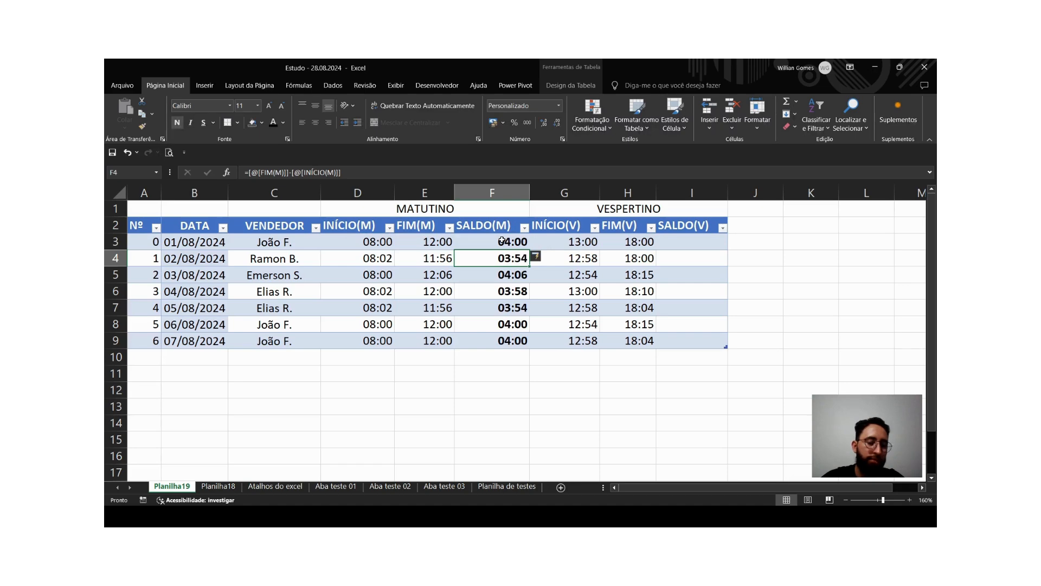
Fill the SALDO(V) column with the formula =[@[FIM(V)]]-[@[INÍCIO(V)]].
key("Down")
key("Down")
key("Right")
key("Right")
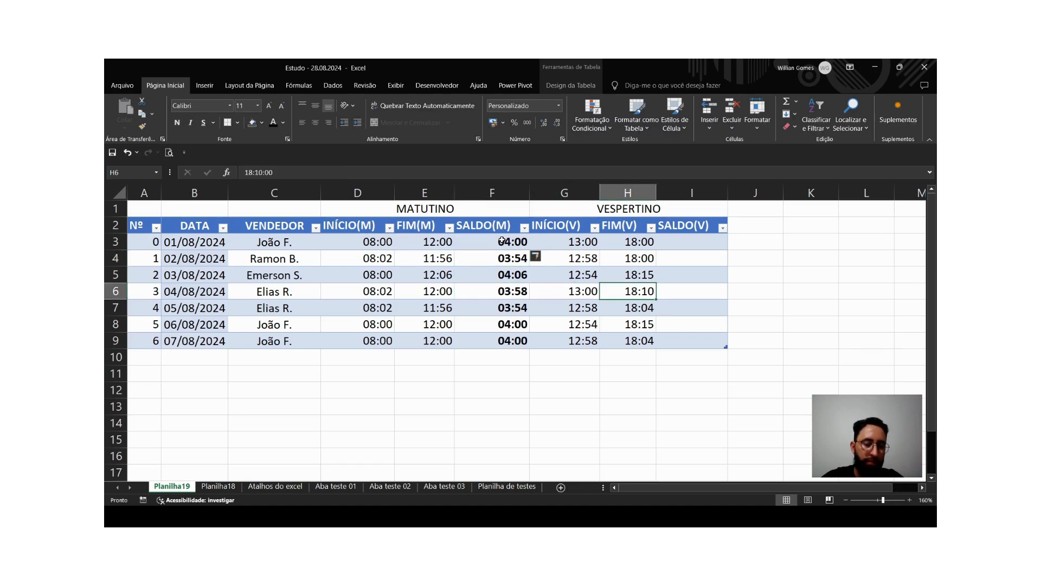
key("Right")
key("Up")
key("Left")
key("Up")
key("Right")
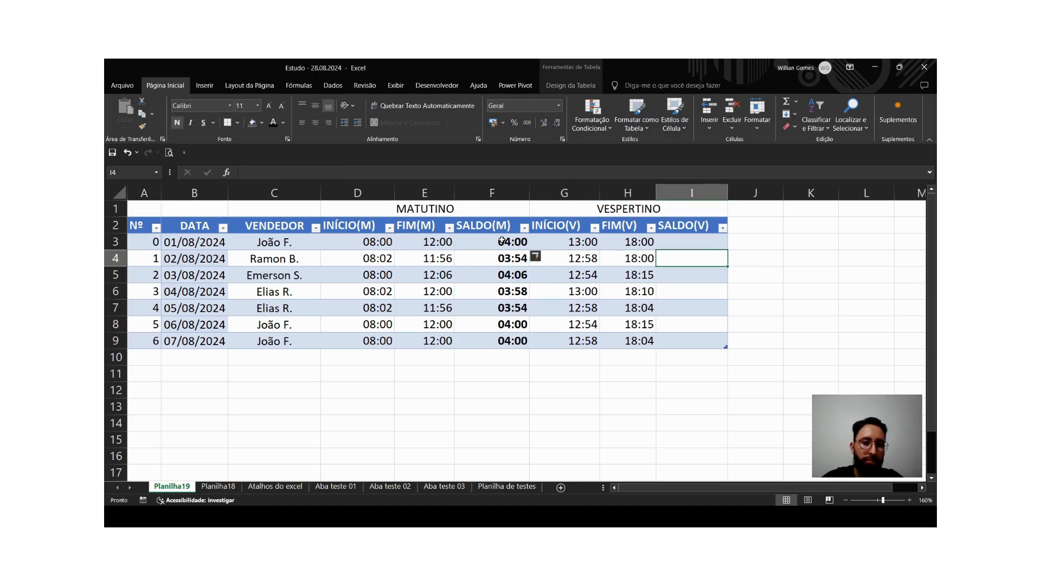
key("Up")
type("=")
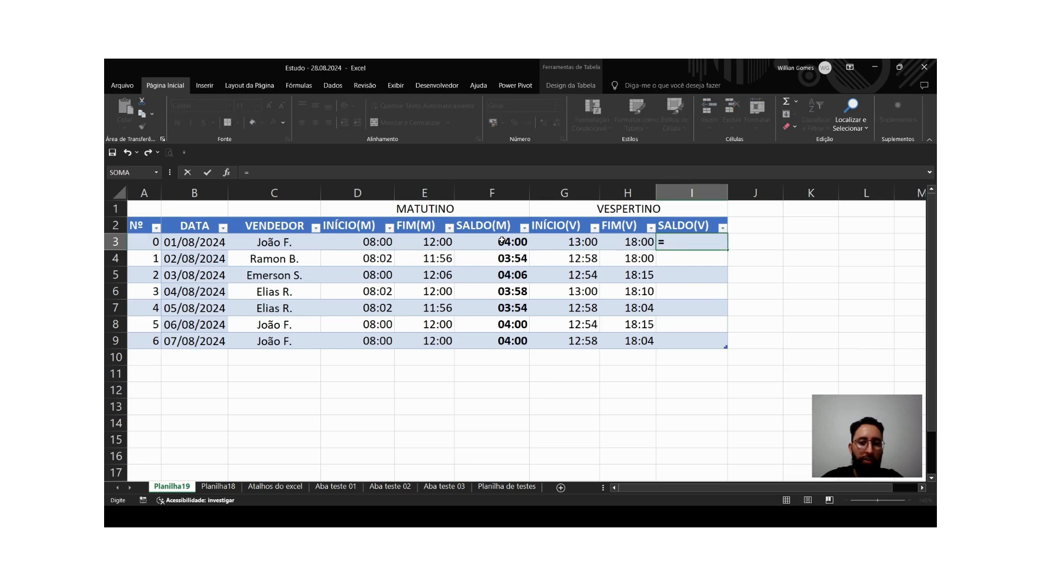
key("Left")
type("-")
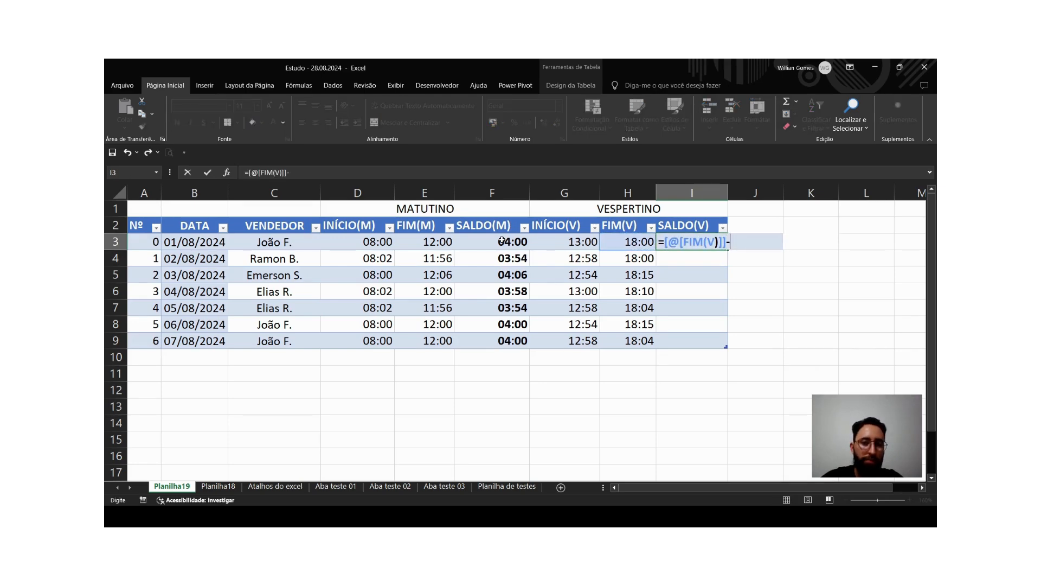
key("Left")
key("Left")
key("Return")
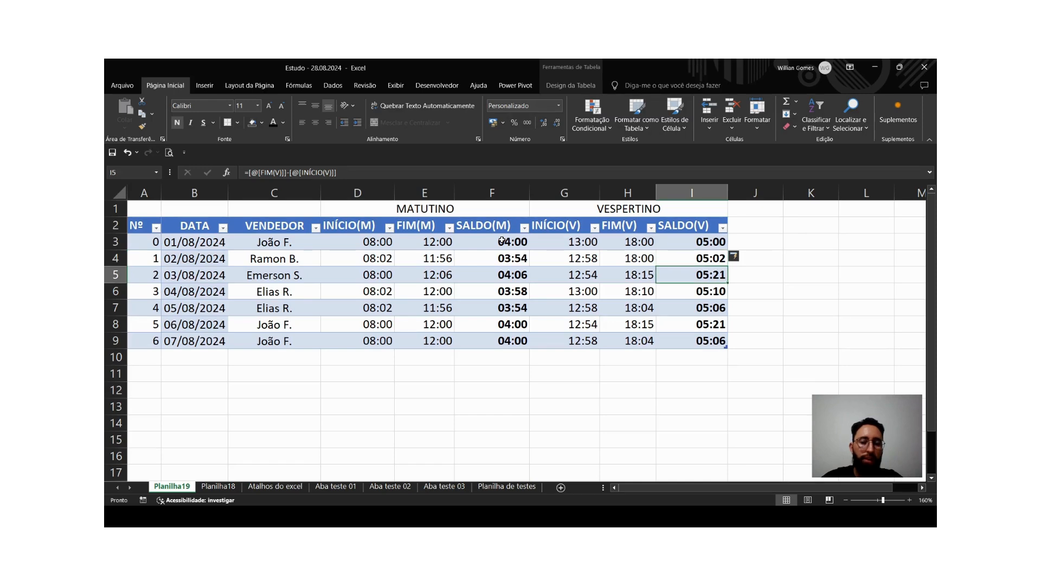
Add a total row to the timesheet table.
key("Left")
key("Left")
key("Left")
key("Left")
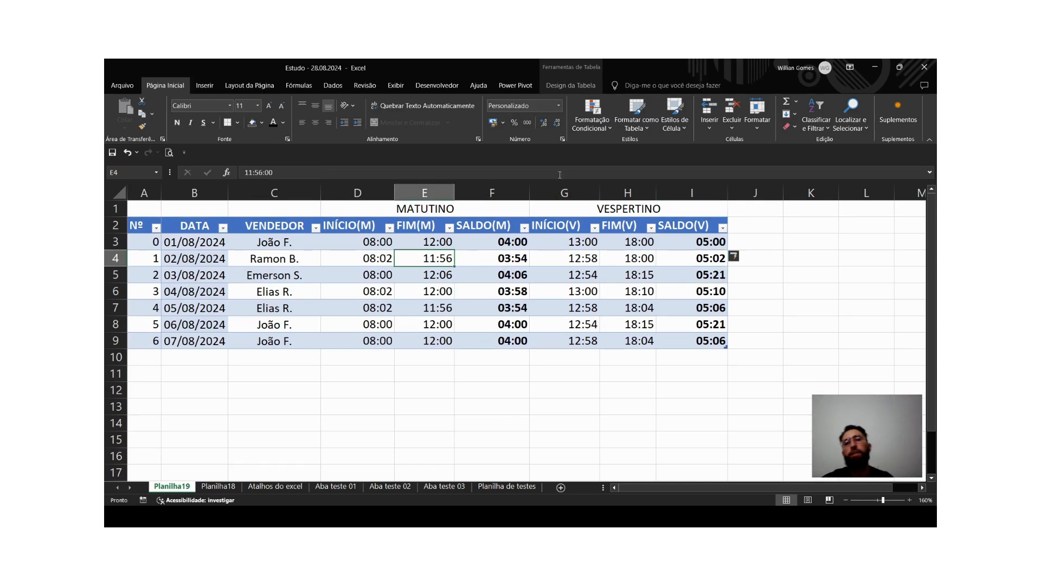
left_click(561, 87)
left_click(510, 114)
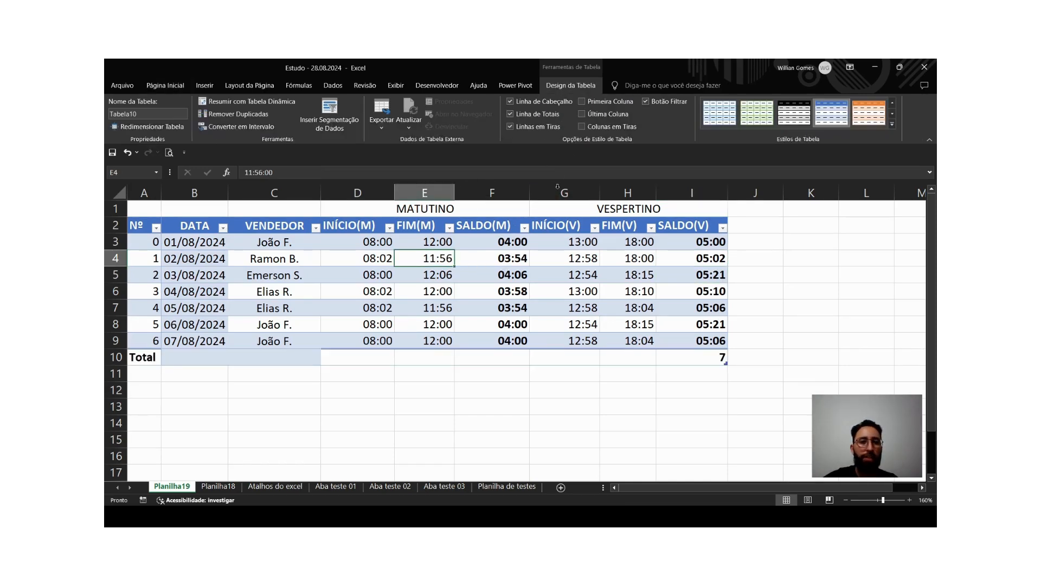
Set the total row to sum the SALDO(M) and SALDO(V) columns.
left_click(523, 362)
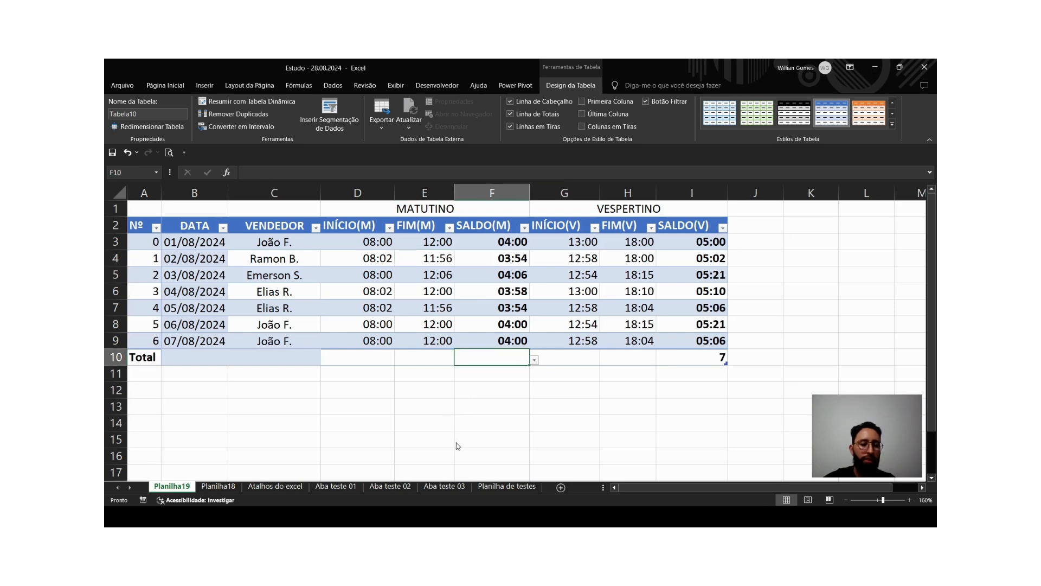
left_click(716, 359)
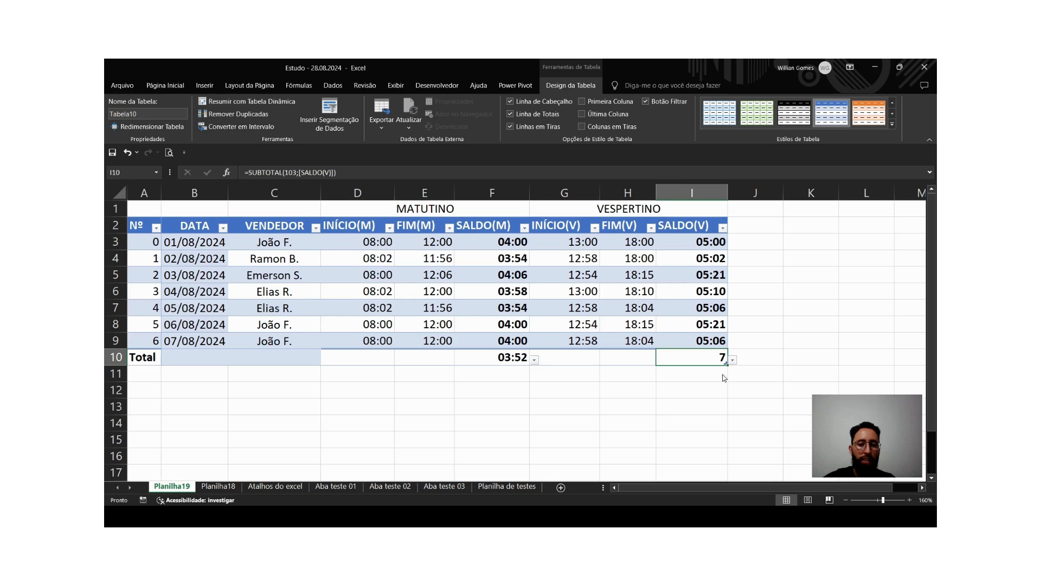
left_click(624, 422)
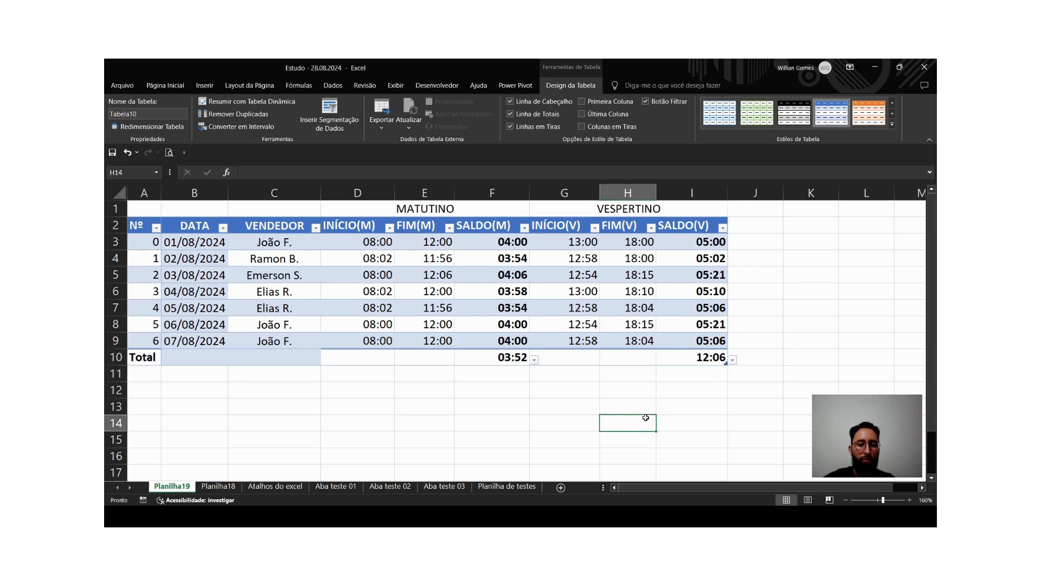
left_click(497, 390)
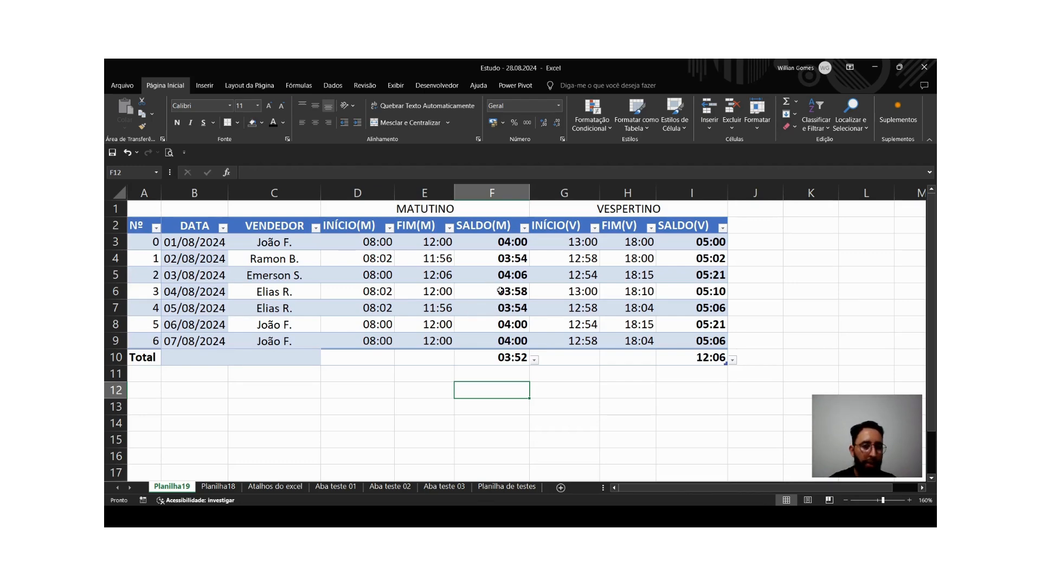
Inspect the SALDO(M) total's formula and clear the SALDO(M) and SALDO(V) totals from the total row.
left_click(501, 357)
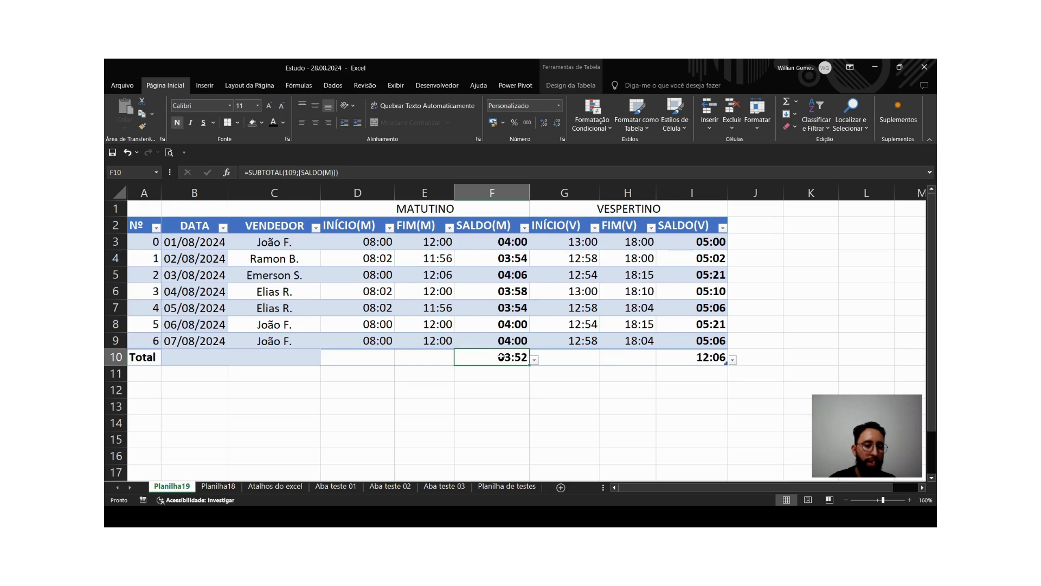
double_click(501, 357)
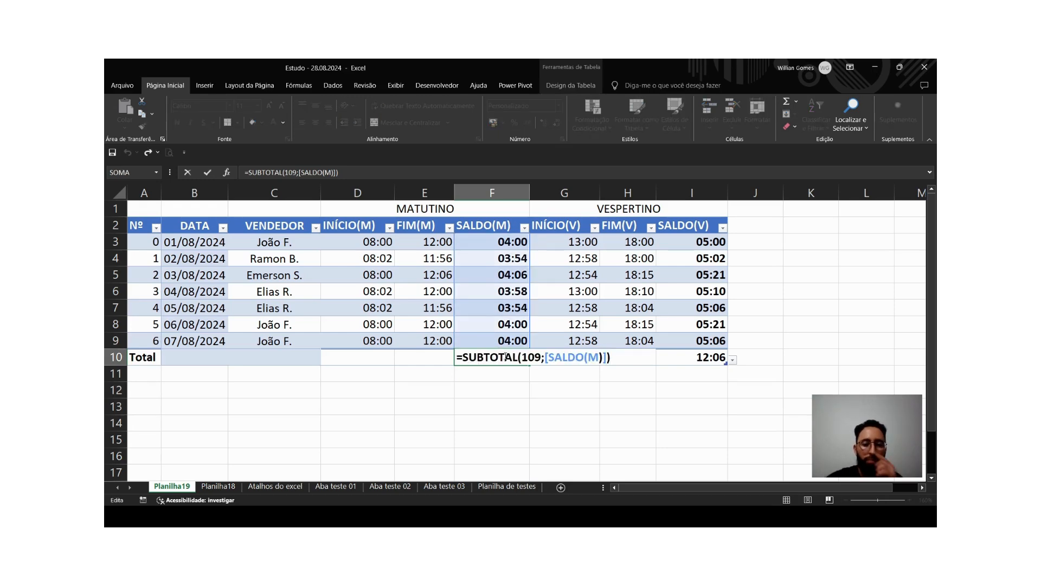
key("Escape")
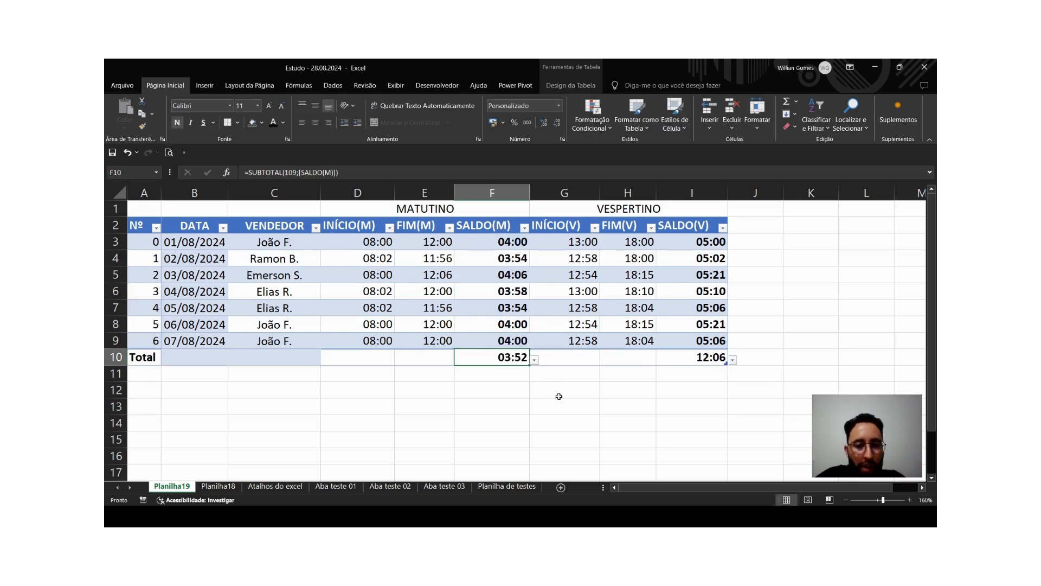
left_click(507, 388)
left_click(505, 359)
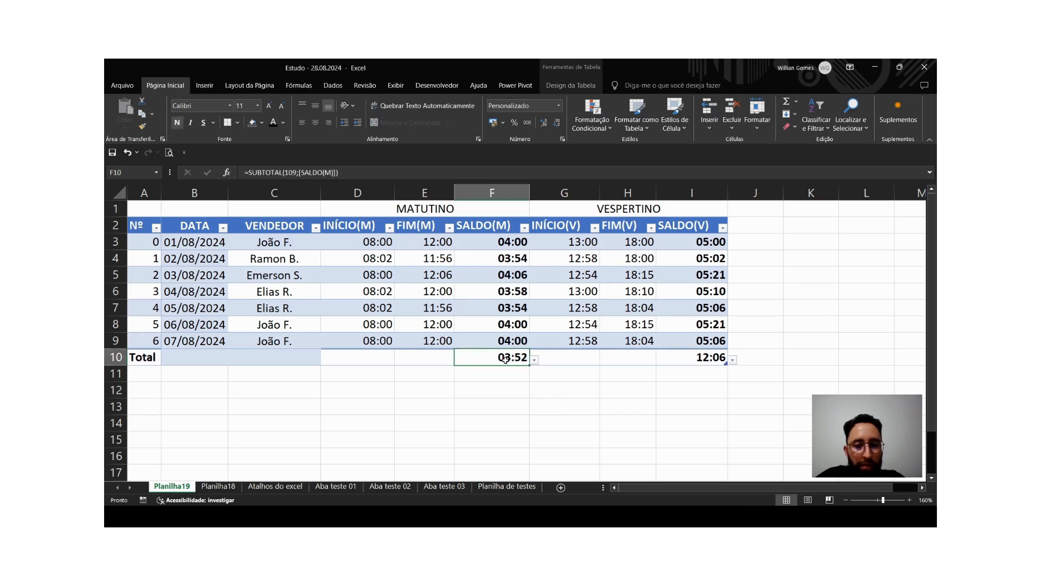
key("Delete")
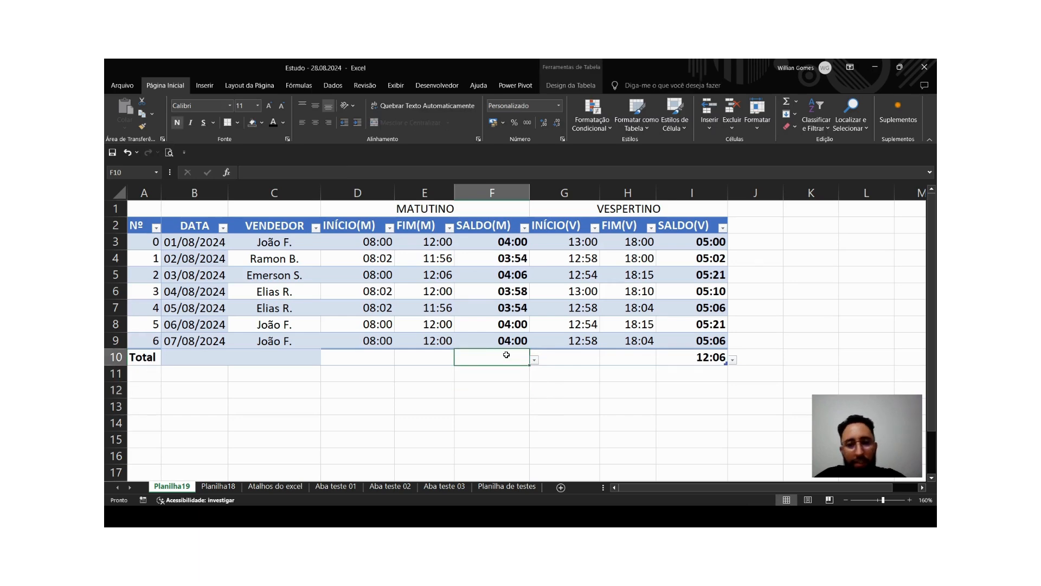
left_click(704, 366)
key("Delete")
Examine the formulas in the SALDO(M) column across the daily rows.
left_click(481, 267)
left_click(477, 248)
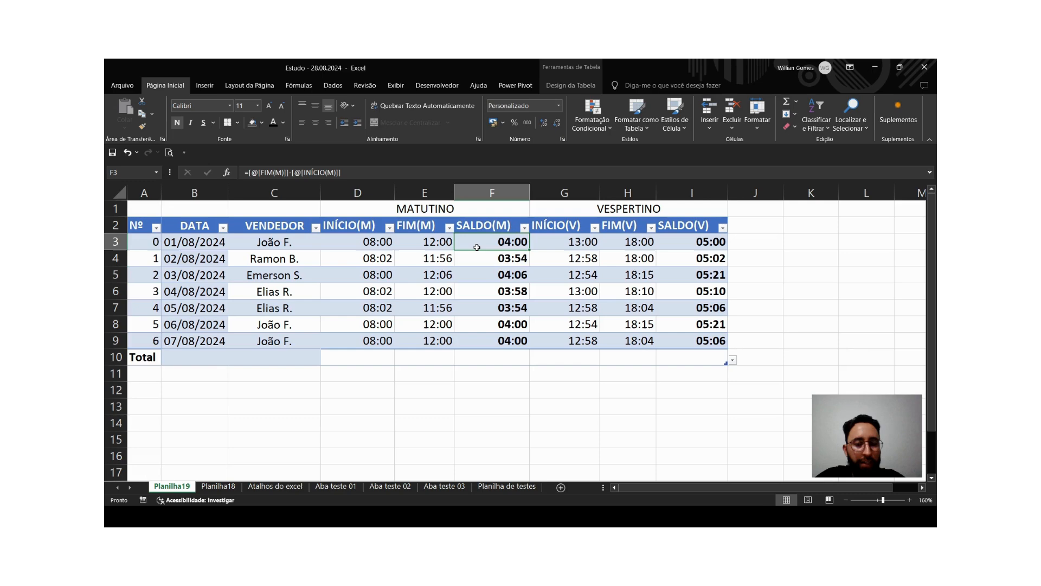
double_click(477, 248)
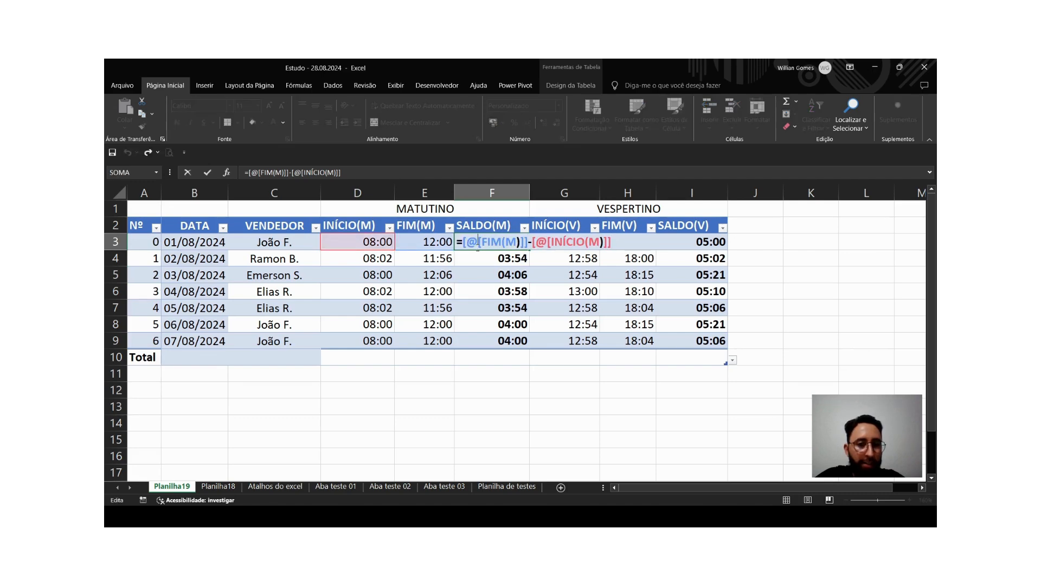
key("Escape")
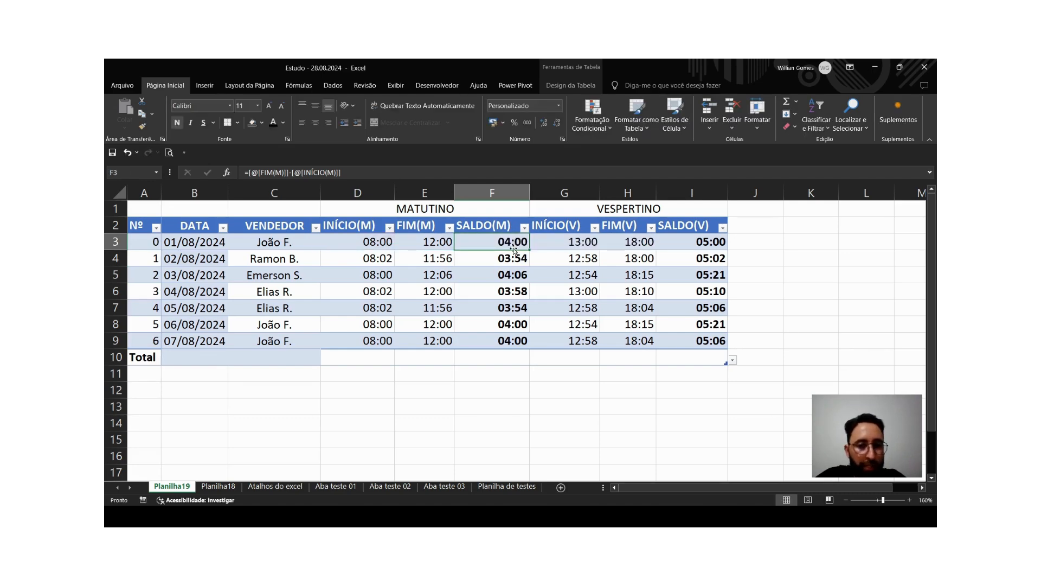
left_click(500, 258)
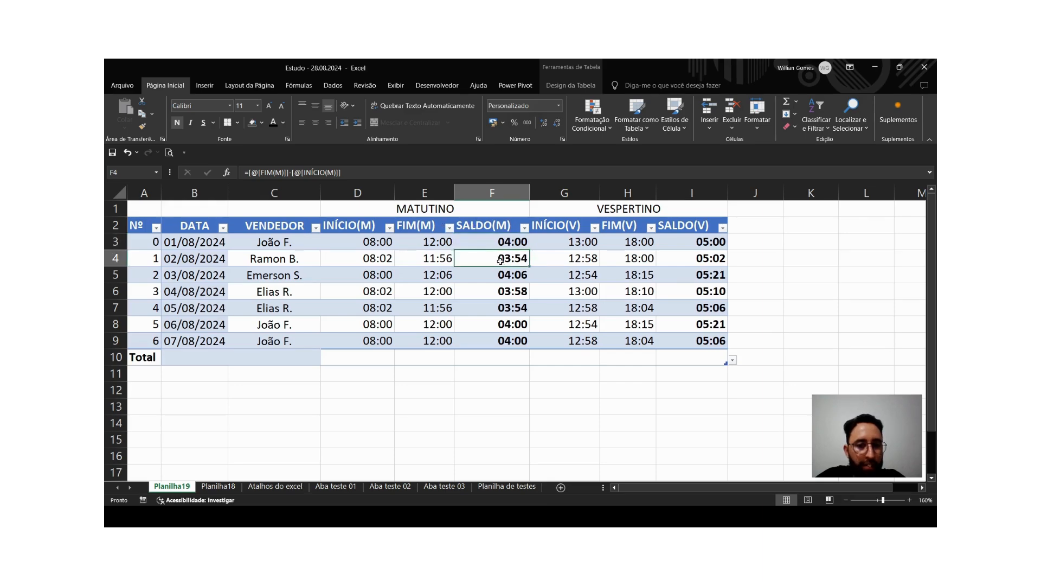
left_click(507, 271)
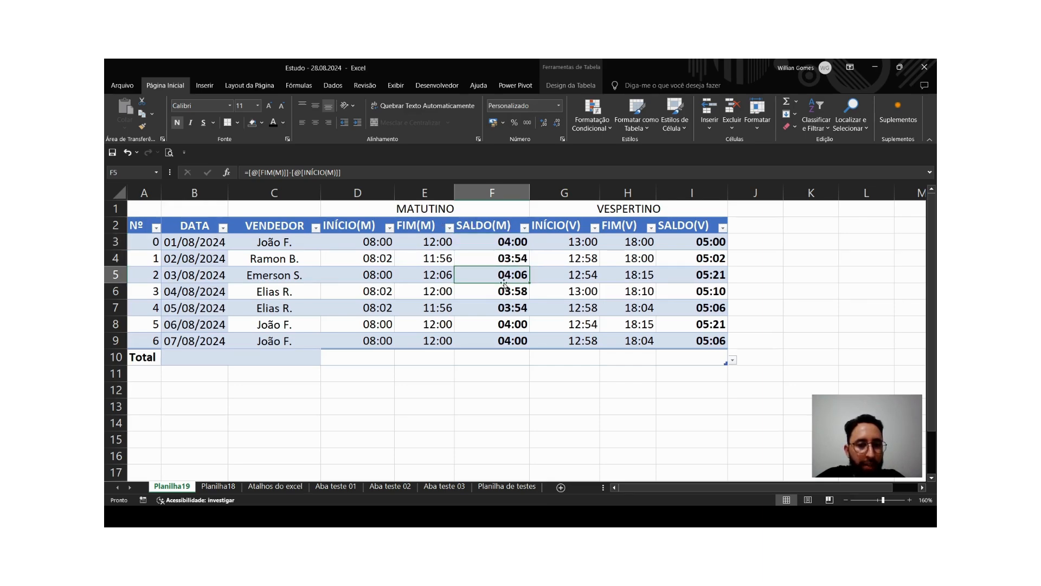
left_click(502, 306)
left_click(500, 288)
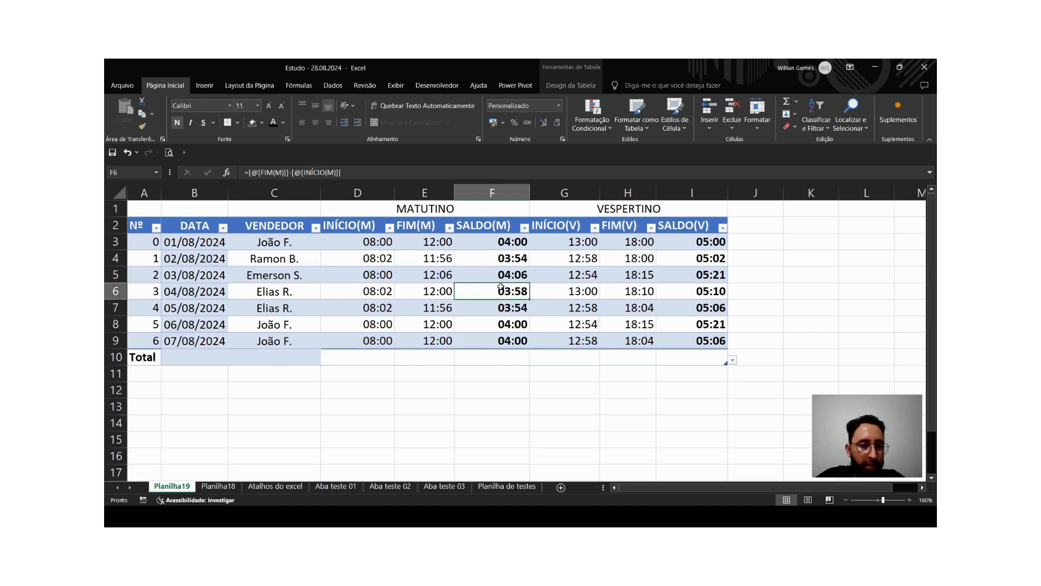
left_click(490, 338)
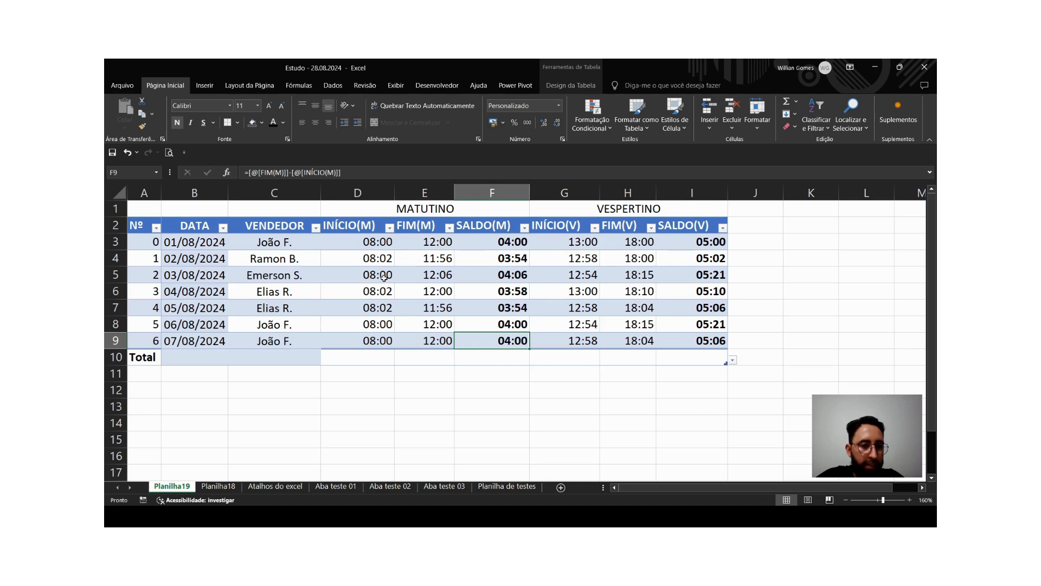
Select the INÍCIO(M) times in rows 3 to 9 to check how many days are recorded.
left_click(380, 339)
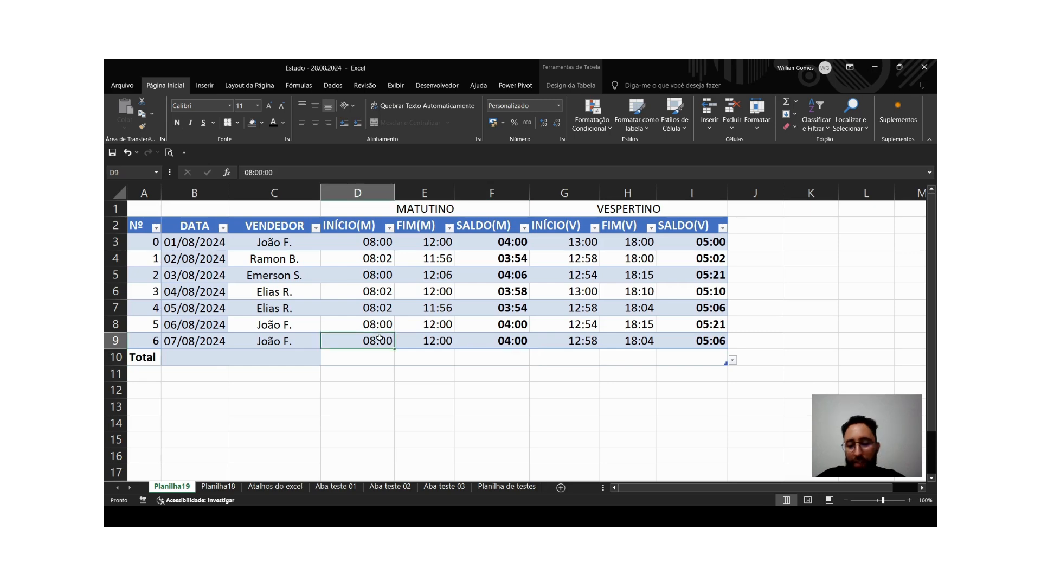
key("shift+Up")
key("shift+Up")
key("shift+Up")
key("shift+Up")
key("shift+Up")
key("shift+Up")
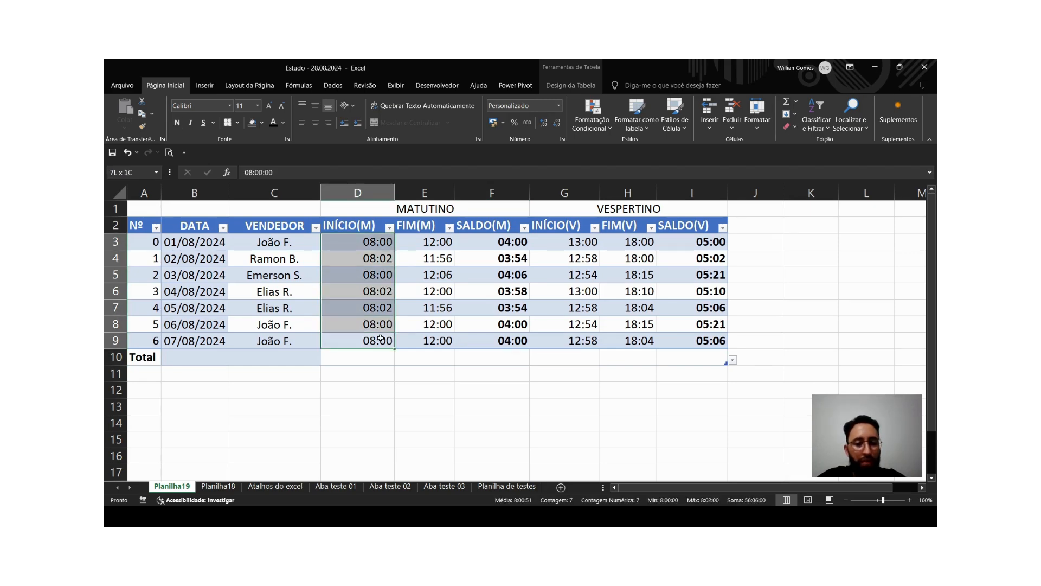
left_click(437, 356)
double_click(436, 355)
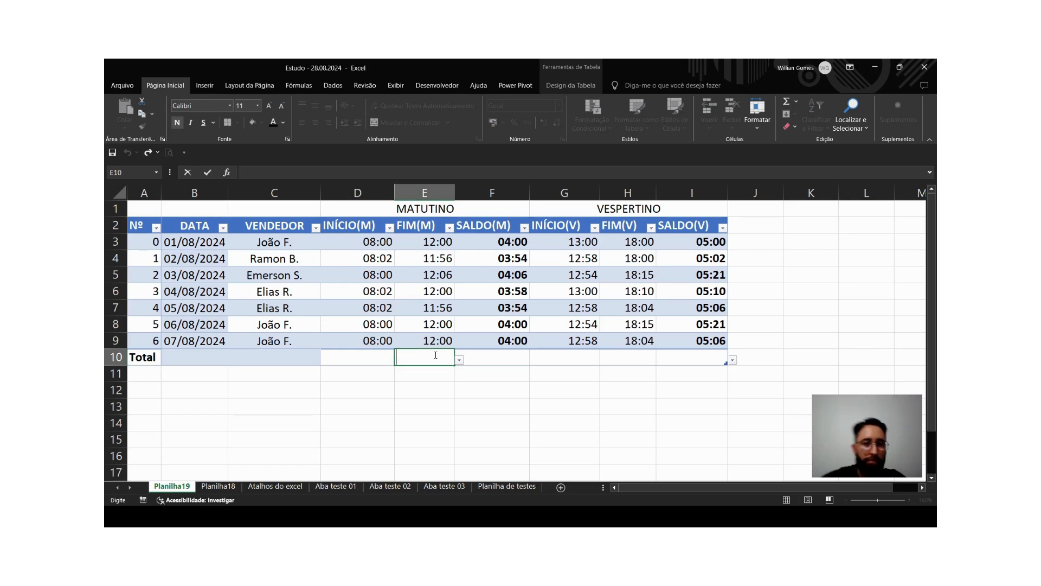
key("Escape")
Try to calculate the SALDO(M) total in the total row with the formula =7*4-[SALDO(M)].
double_click(510, 357)
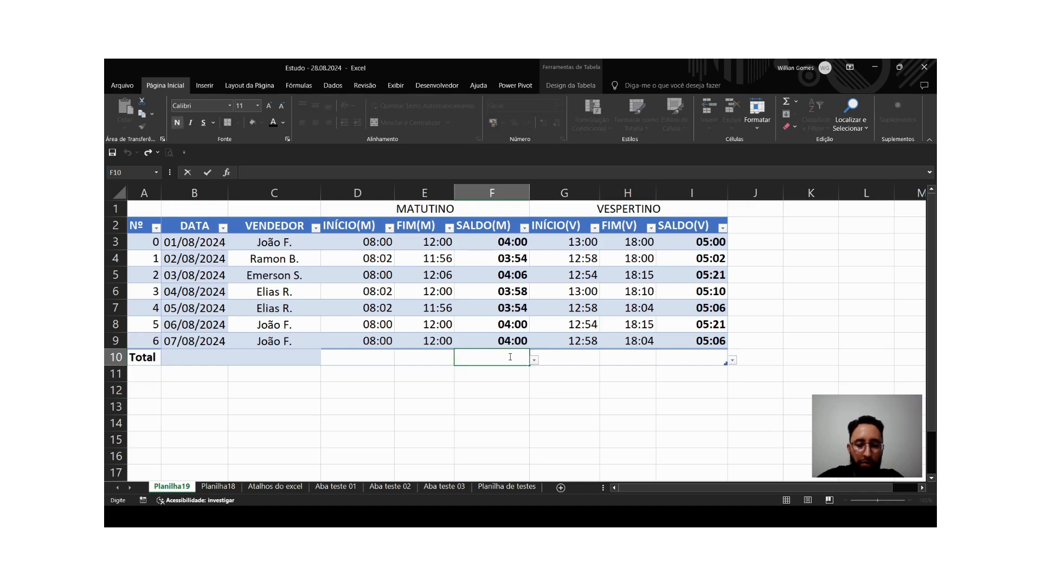
type("=7*4-")
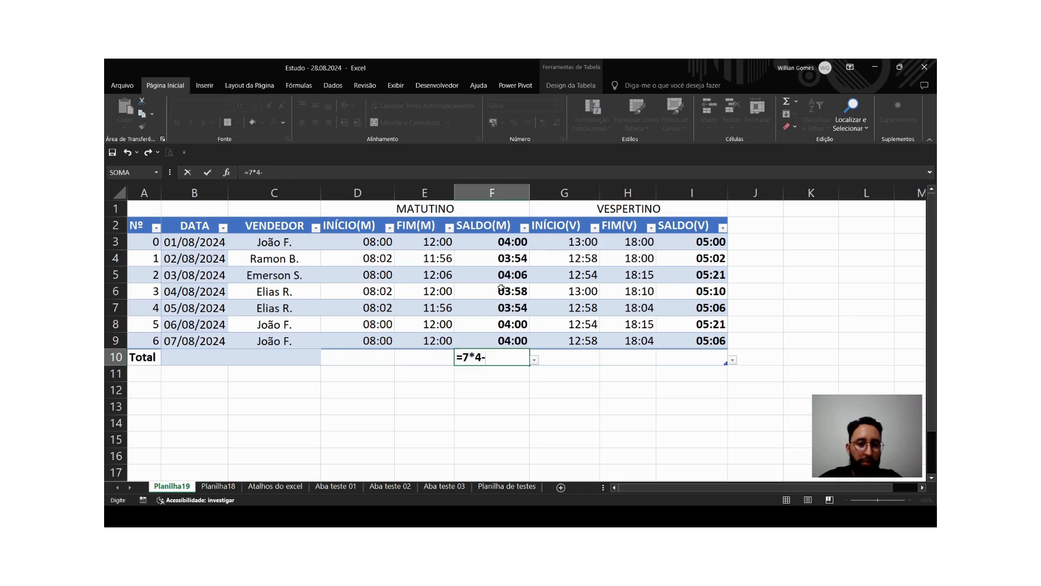
left_click_drag(501, 241, 496, 337)
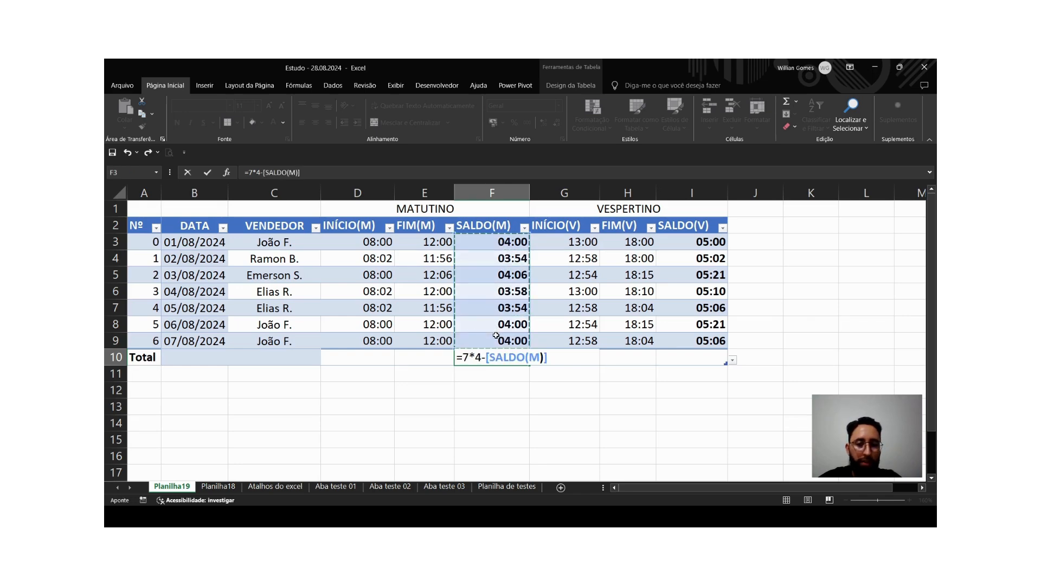
key("Return")
Remove the formula from the SALDO(M) cell of the total row, leaving the cell empty.
double_click(504, 361)
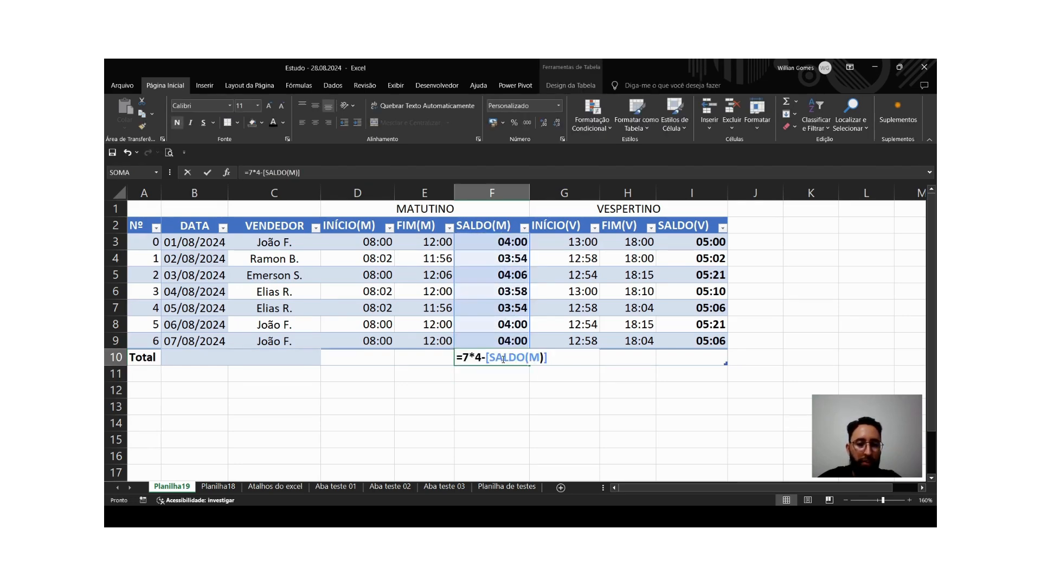
left_click_drag(488, 358, 561, 359)
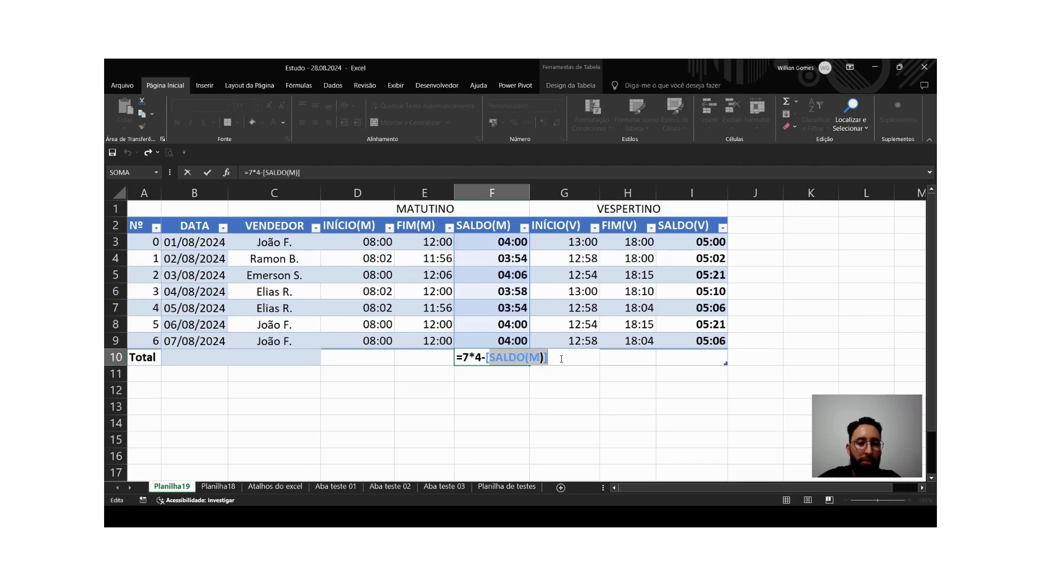
key("BackSpace")
key("BackSpace")
key("BackSpace")
key("BackSpace")
key("BackSpace")
key("BackSpace")
key("BackSpace")
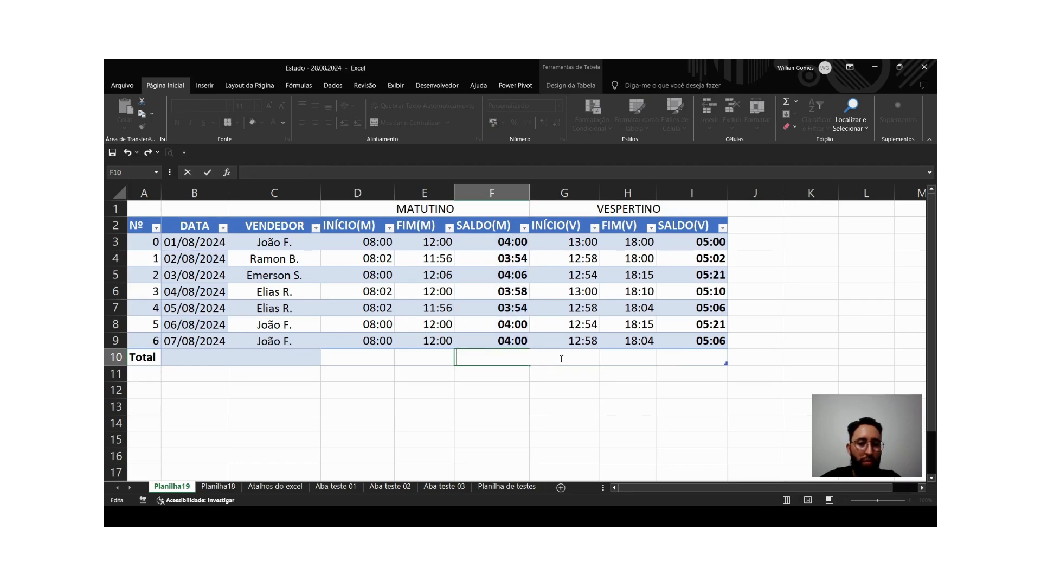
key("Escape")
key("Delete")
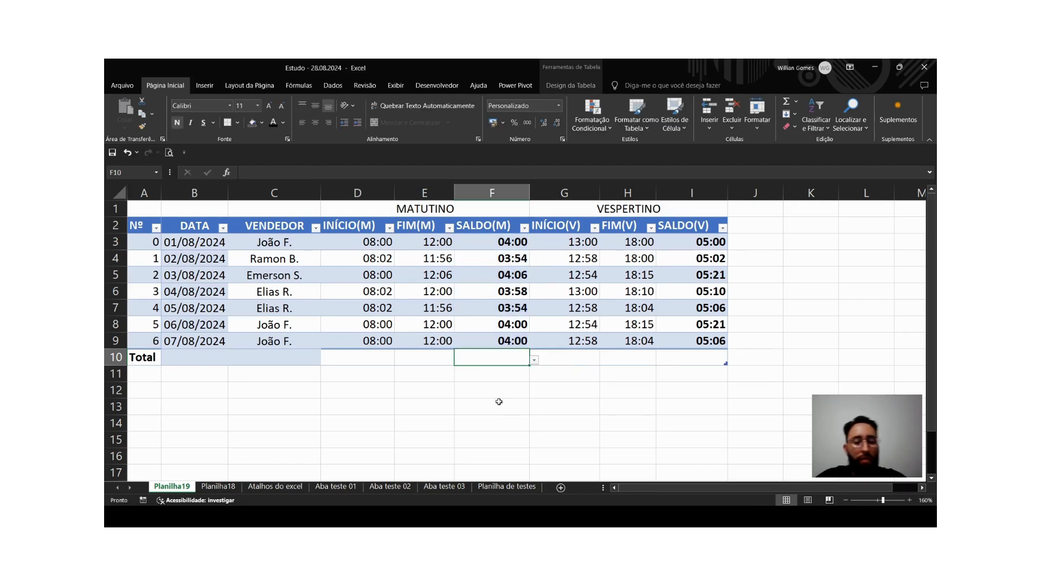
left_click(484, 455)
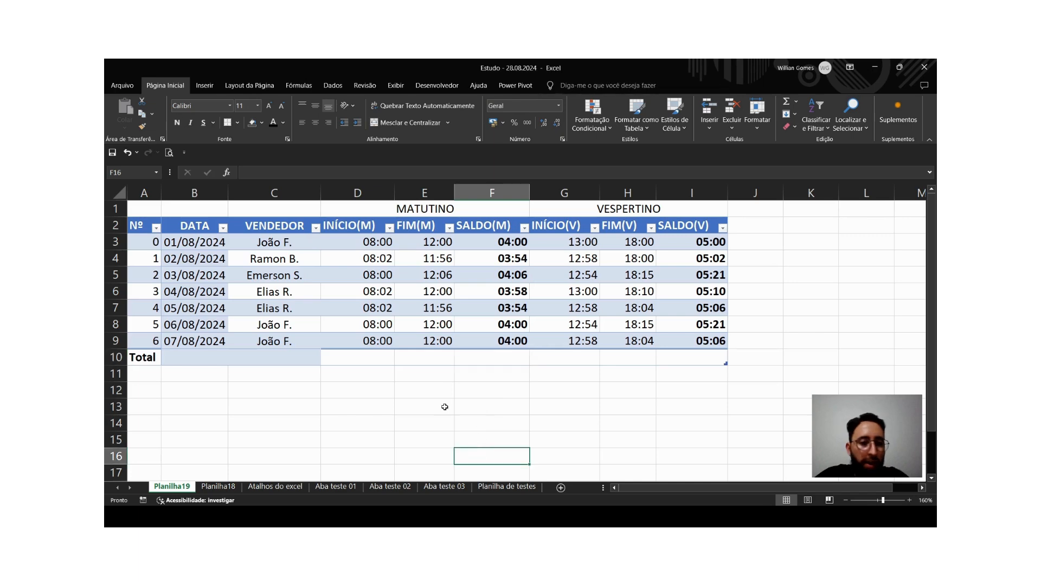
left_click(506, 245)
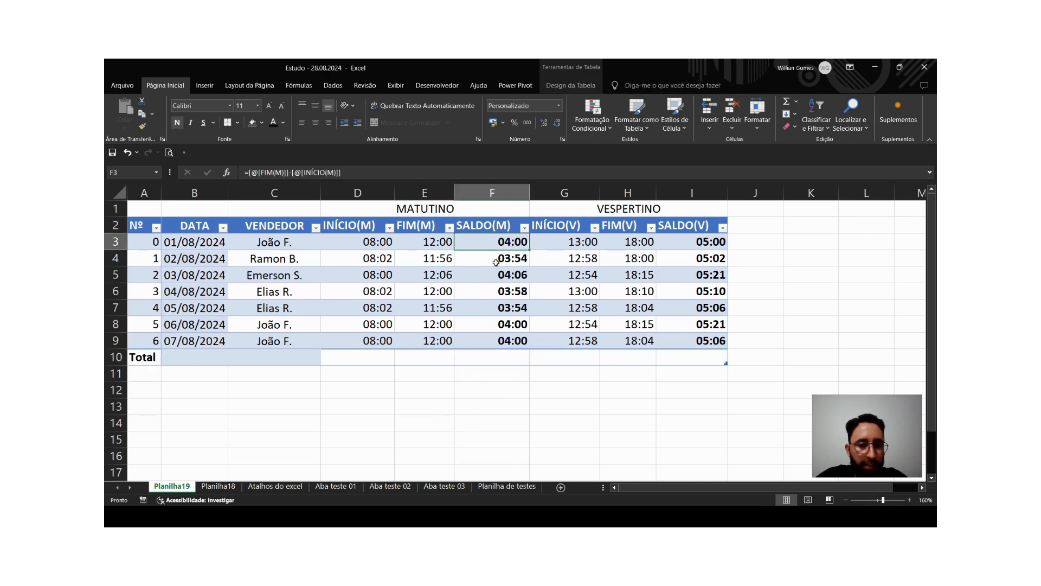
double_click(486, 359)
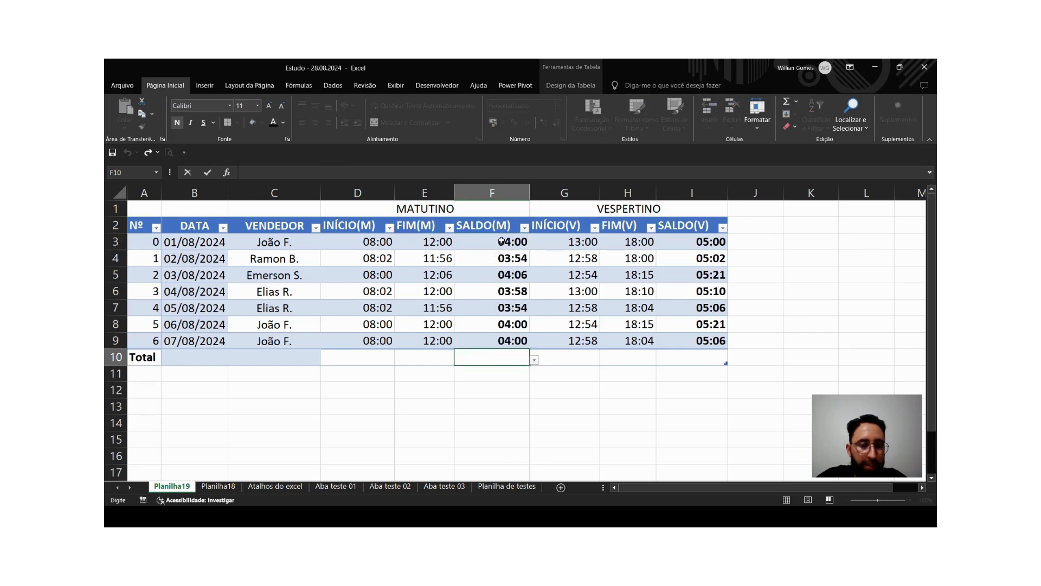
left_click(465, 291)
Insert a blank table column between SALDO(M) and INÍCIO(V) and clear its header text.
left_click(590, 248)
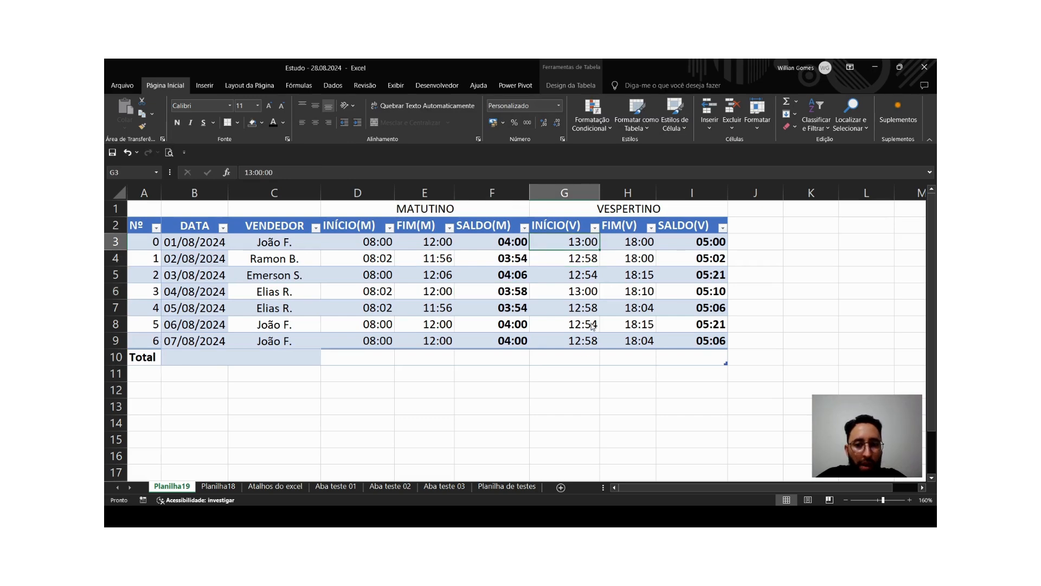
key("ctrl+plus")
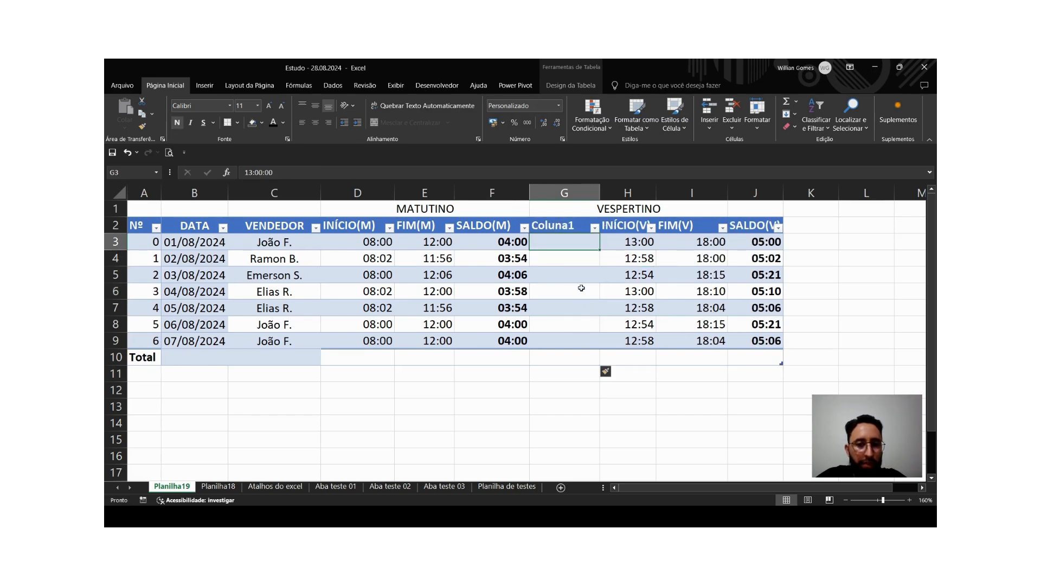
double_click(551, 226)
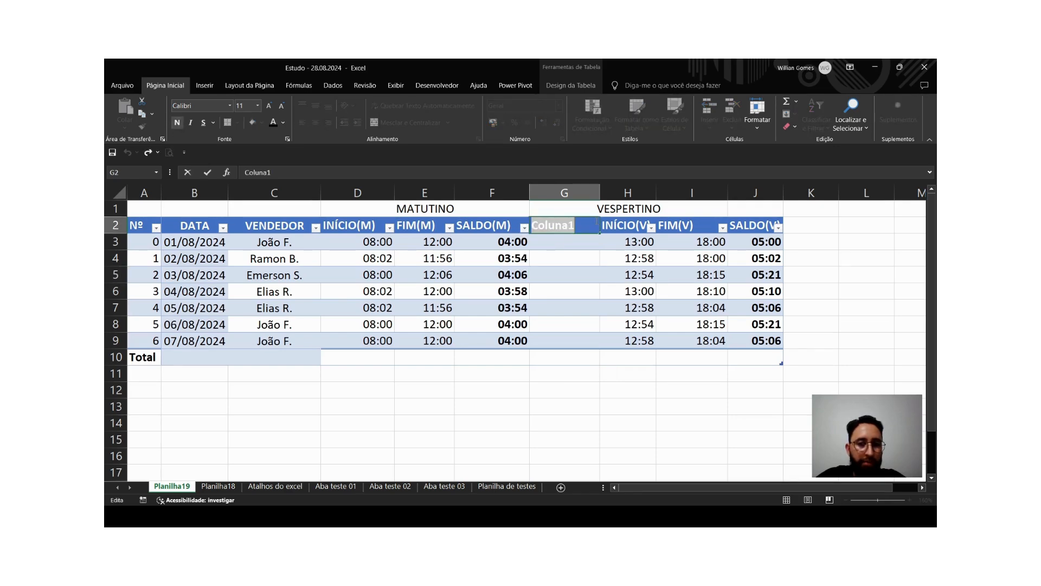
key("BackSpace")
key("BackSpace")
key("BackSpace")
key("BackSpace")
key("BackSpace")
key("BackSpace")
key("BackSpace")
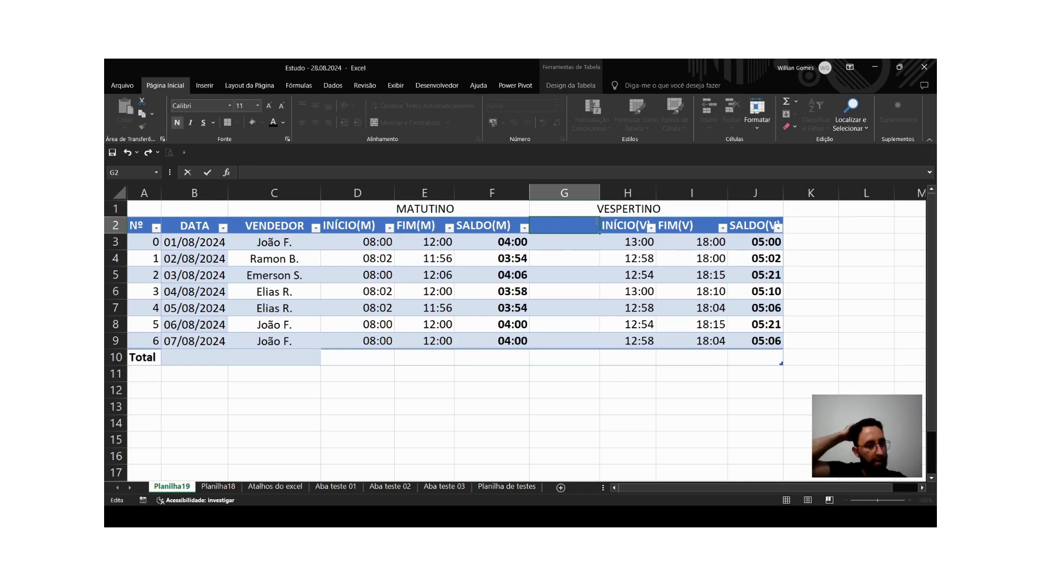
Rename the SALDO(M) column header to HORÁRIO COMPR.(M).
key("shift+Tab")
key("F2")
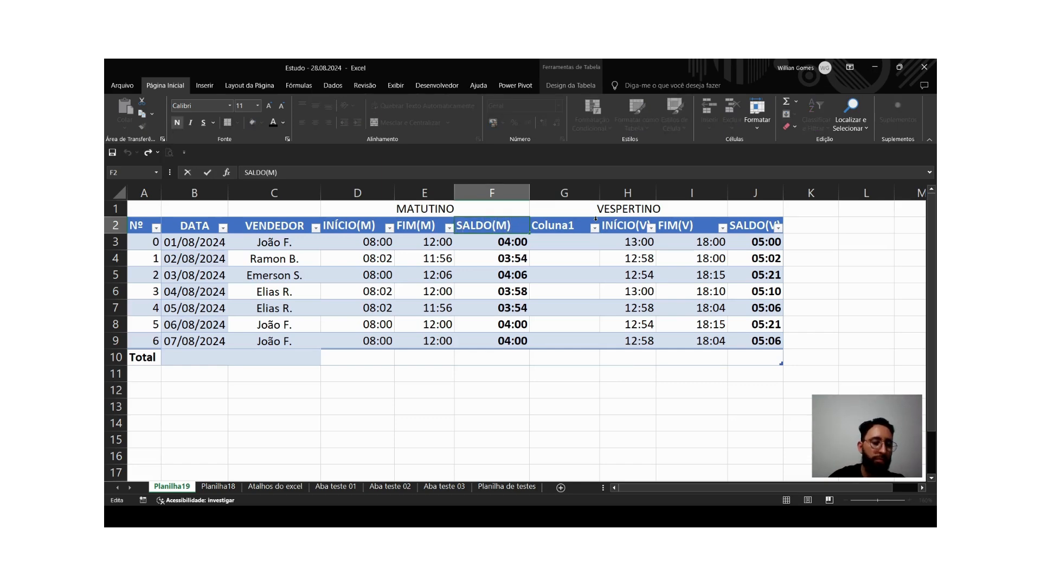
key("shift+Right")
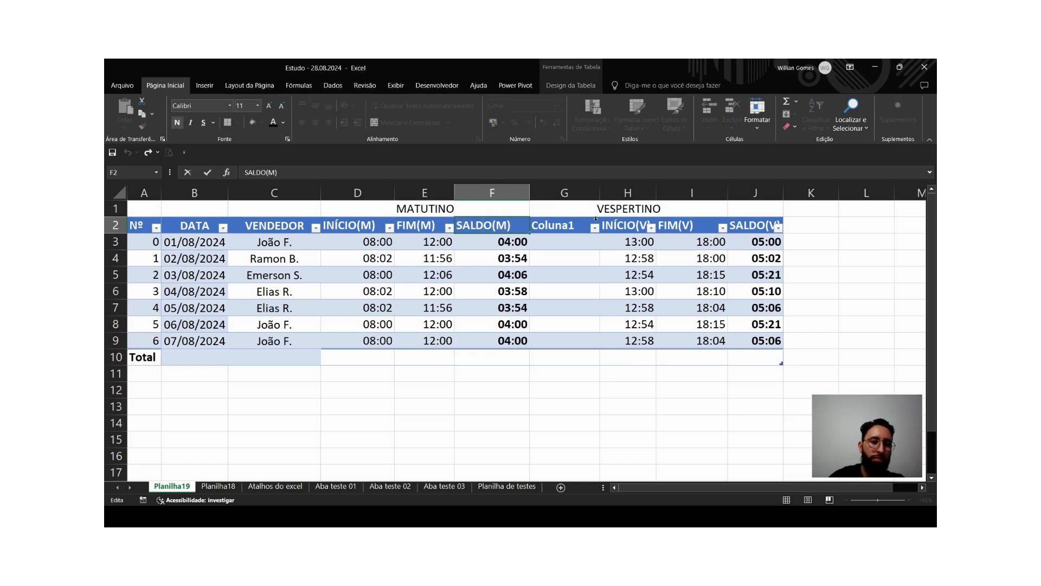
key("BackSpace")
key("BackSpace")
key("BackSpace")
key("BackSpace")
key("BackSpace")
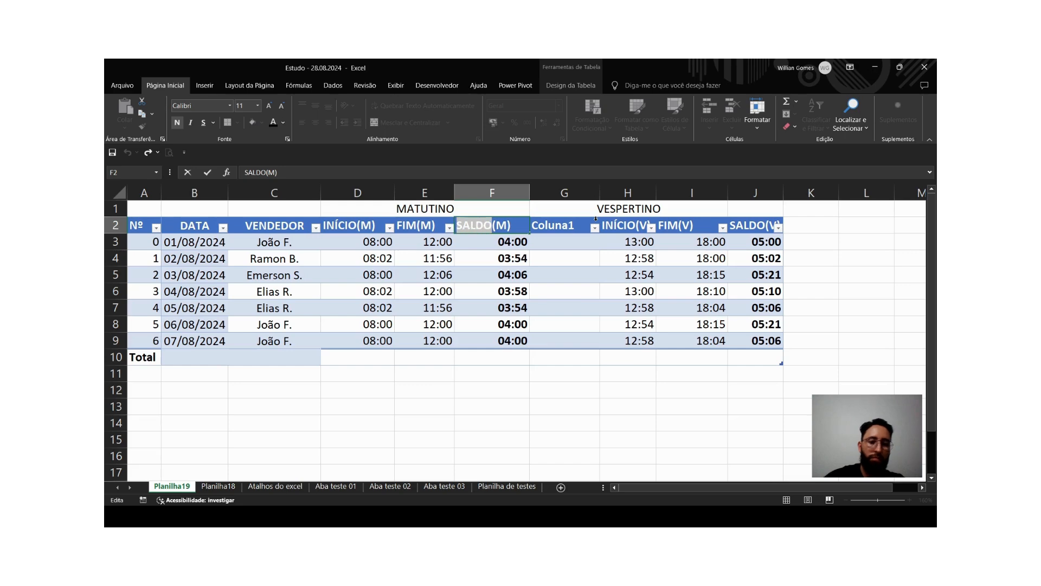
type("HORÁRIO CU")
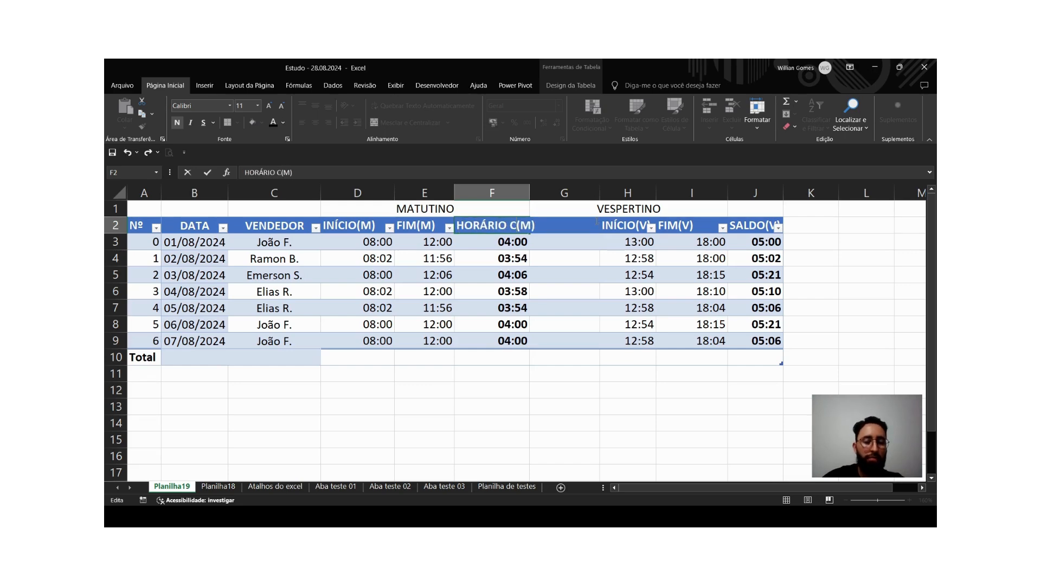
key("BackSpace")
type("OM")
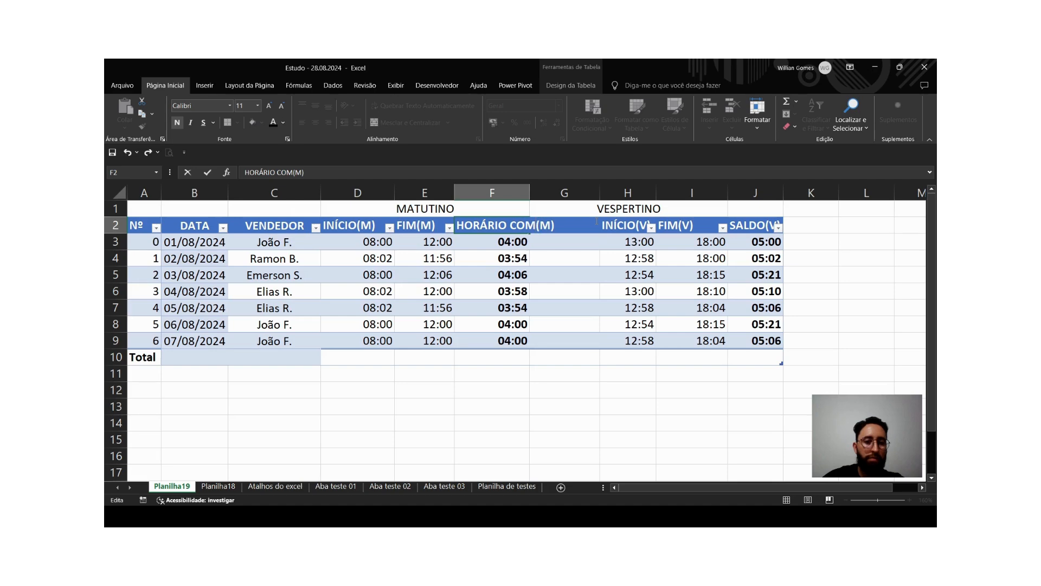
type("PR.")
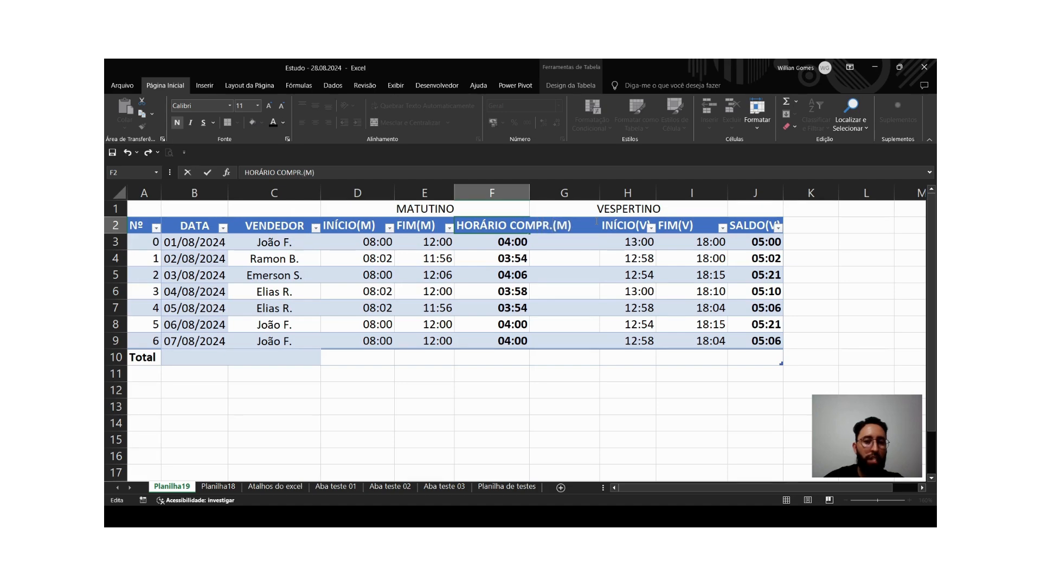
key("Tab")
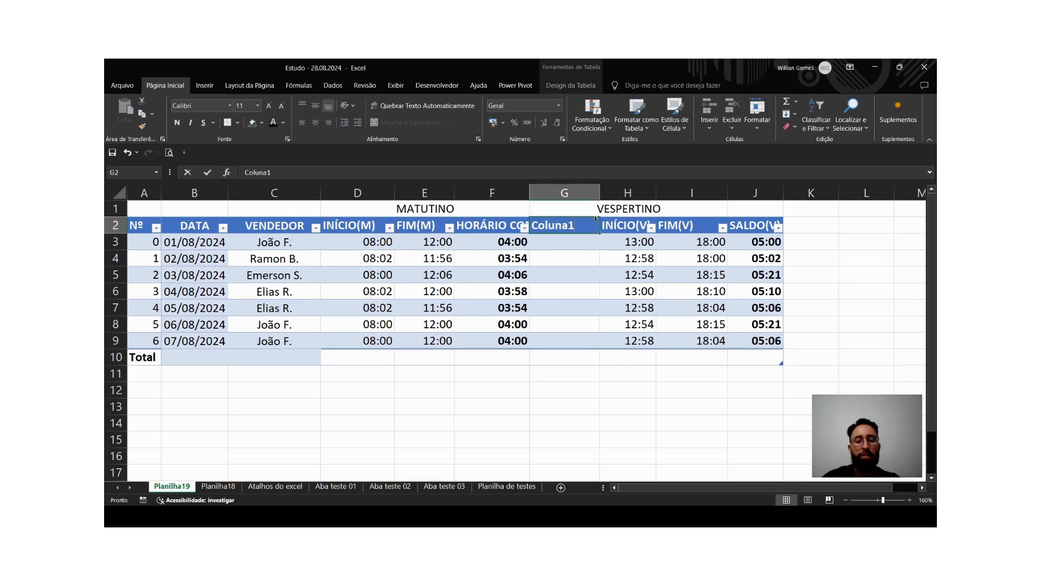
Name the new column before INÍCIO(V) SALDO.
type("SALDO")
key("shift+Tab")
left_click(597, 220)
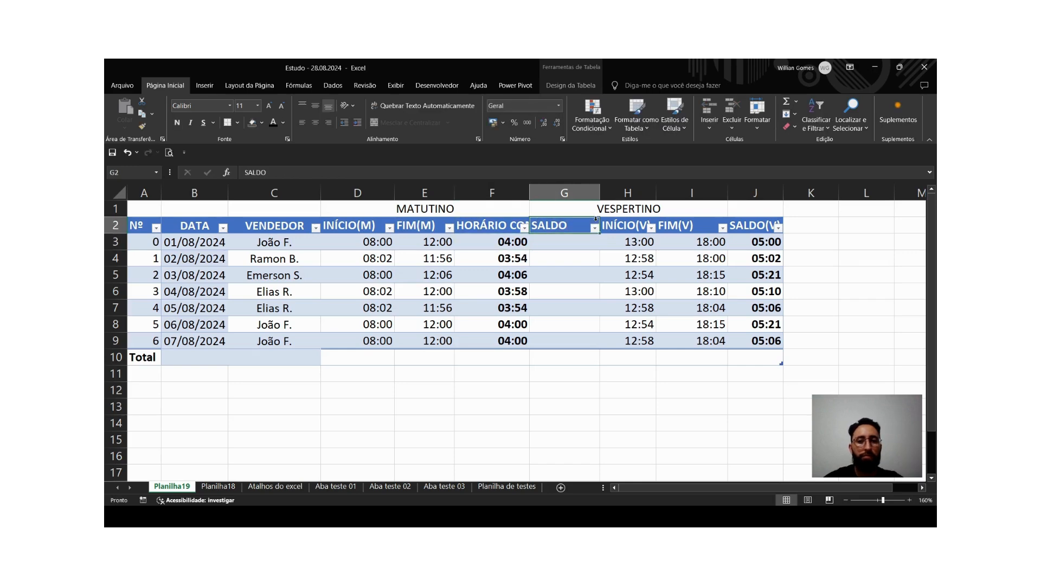
Extend the table with one more column after SALDO(V).
left_click(771, 250)
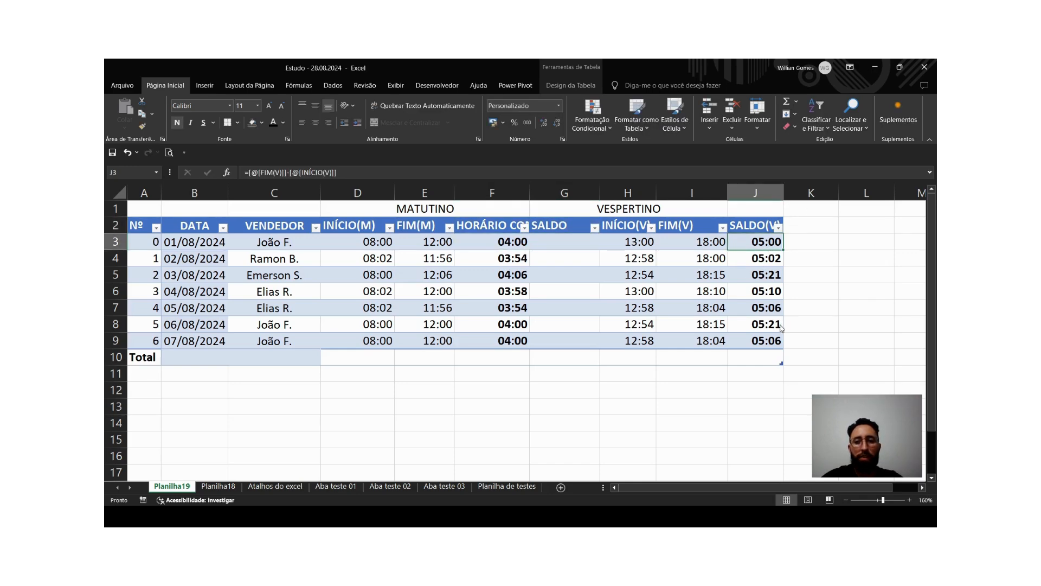
key("ctrl+z")
key("ctrl+z")
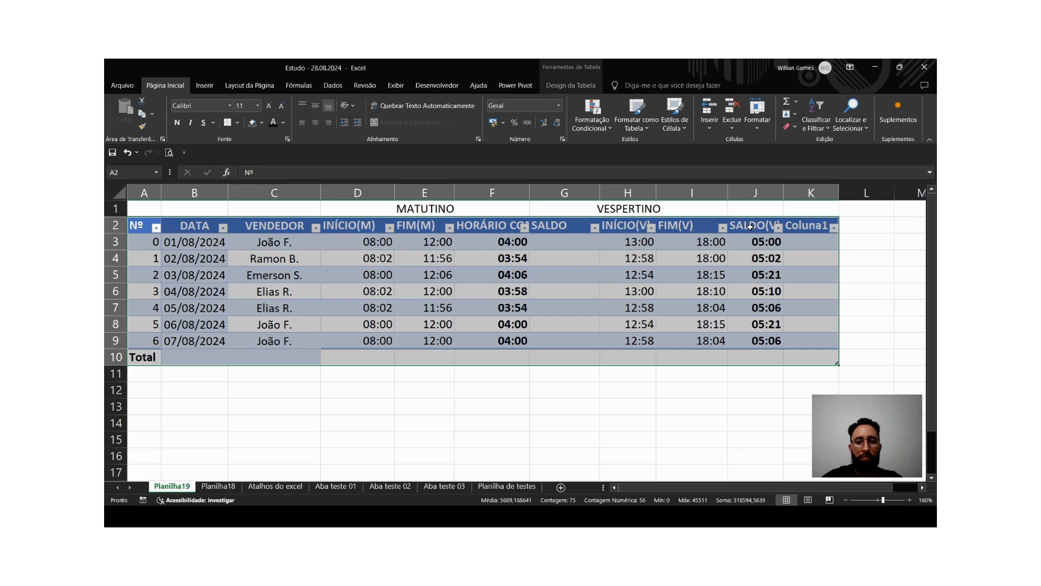
Rename the SALDO(V) column header to HORÁRIO CUMPR.(V).
double_click(750, 224)
left_click_drag(733, 225, 764, 225)
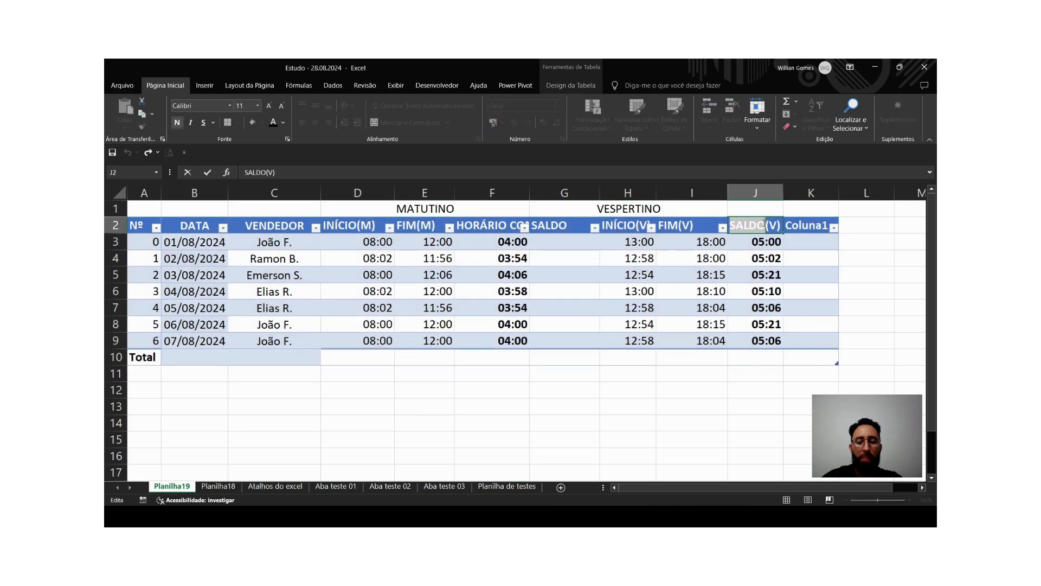
type("HORÁRIO CUM")
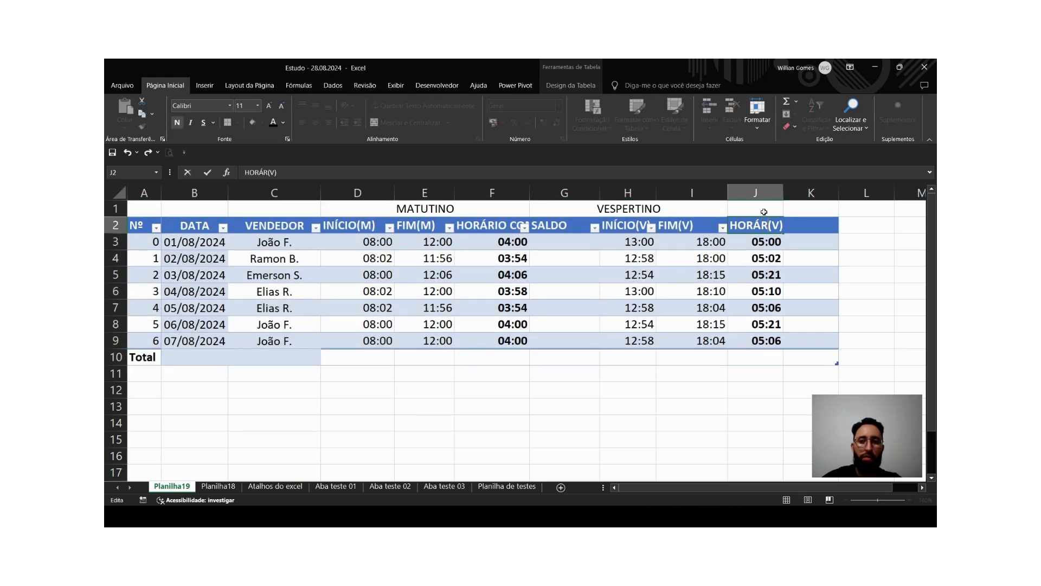
type("PR")
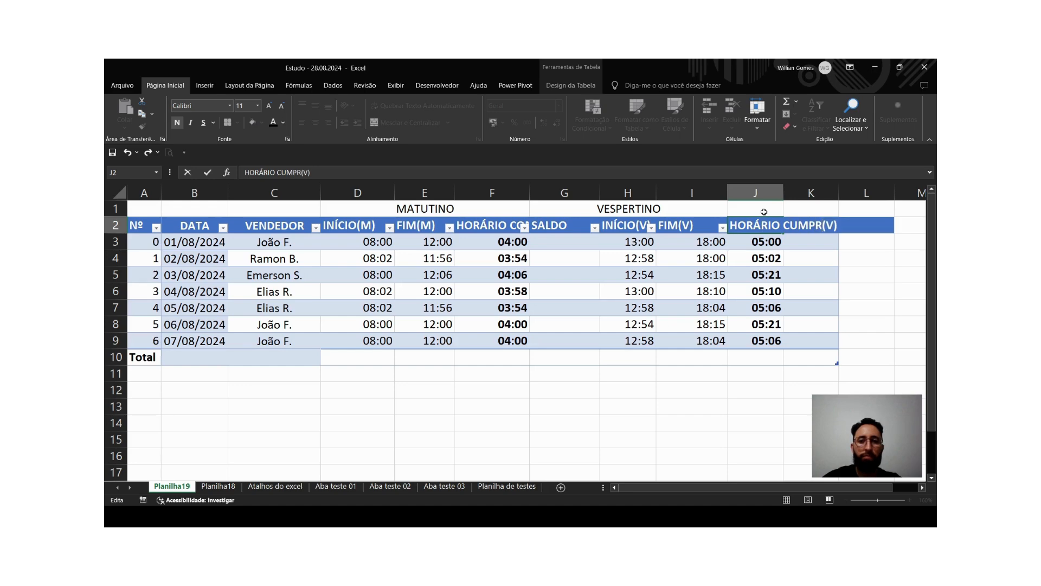
key("BackSpace")
key("BackSpace")
key("BackSpace")
key("BackSpace")
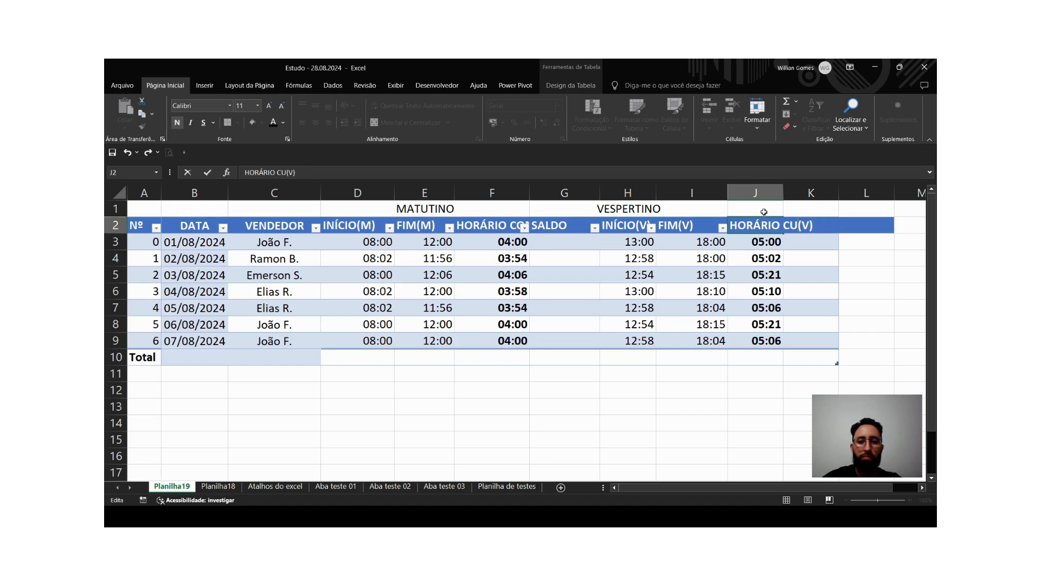
type("OMP")
key("BackSpace")
key("BackSpace")
key("BackSpace")
key("BackSpace")
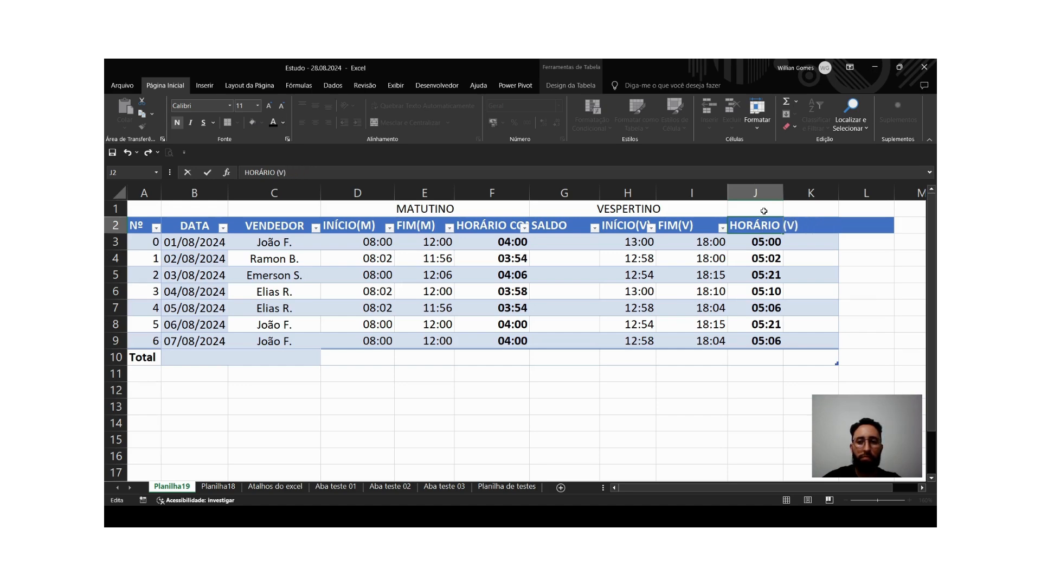
type("CUMPR")
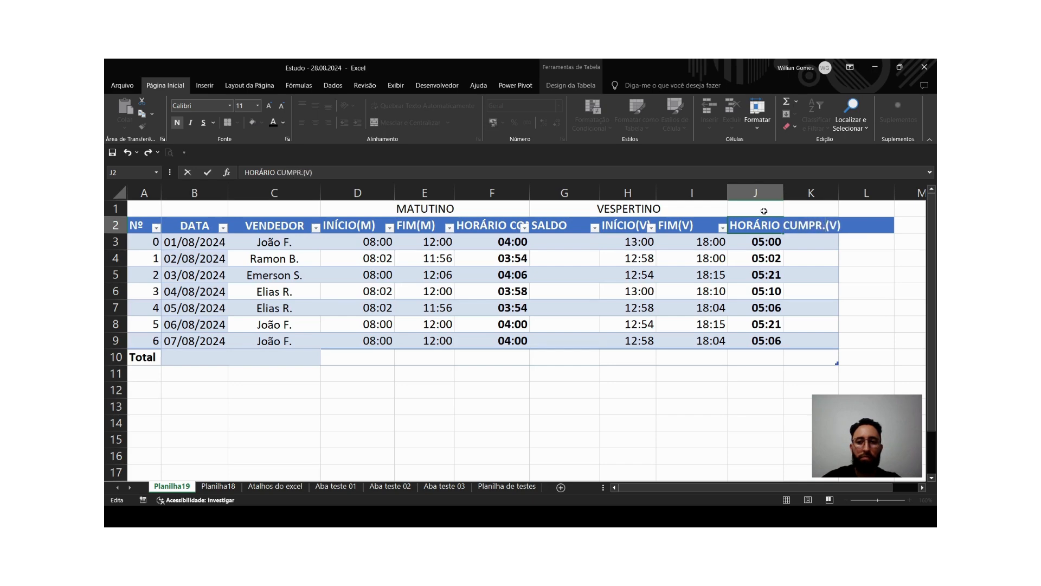
key("BackSpace")
type(".")
key("Tab")
Enter SALDO as the header of the table's last column.
type("SLA")
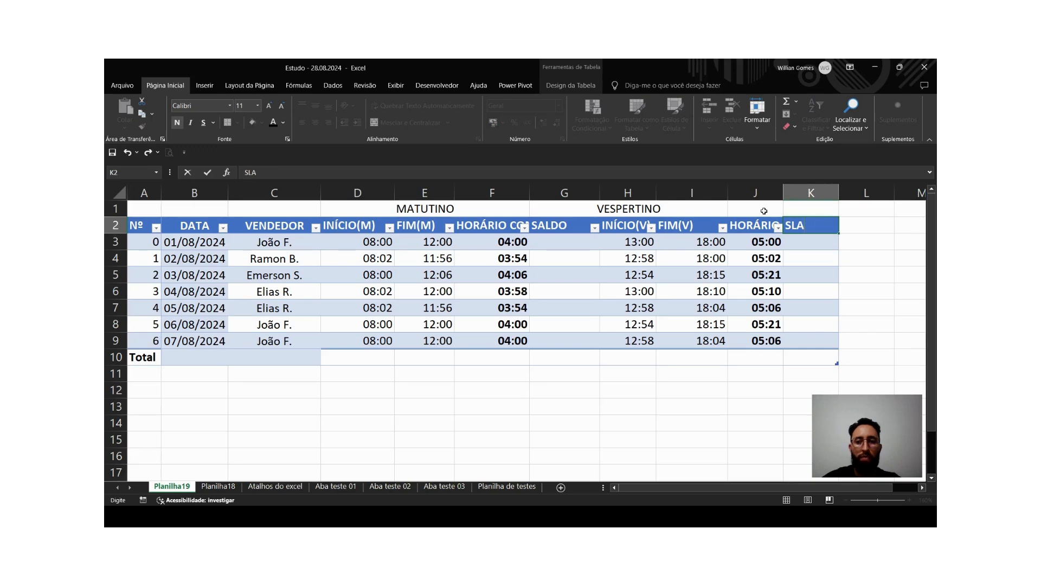
type("LDO")
key("Return")
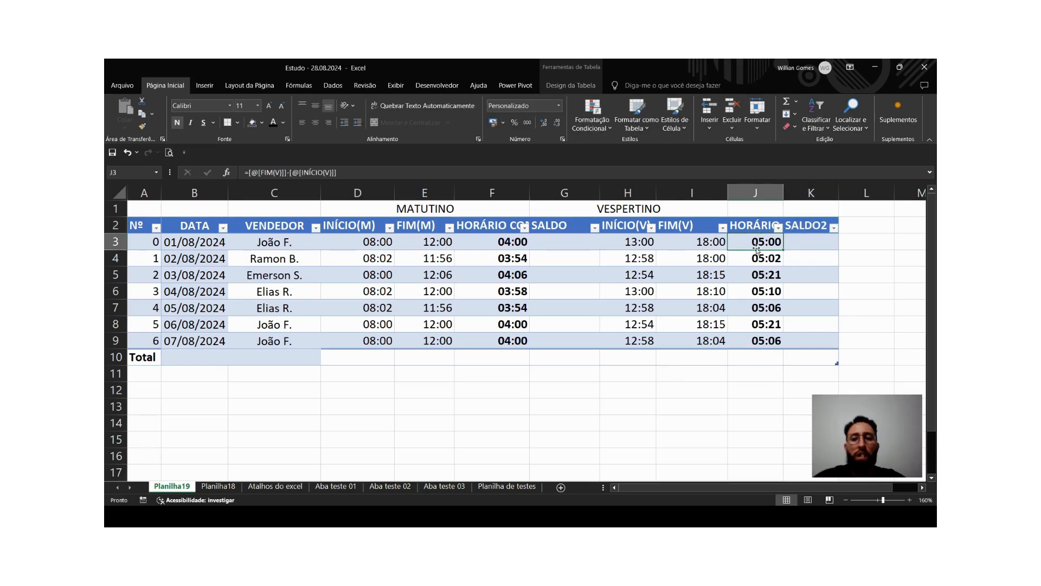
Fit the width of the HORÁRIO COMPR.(M) column to its contents.
left_click(557, 245)
left_click(524, 241)
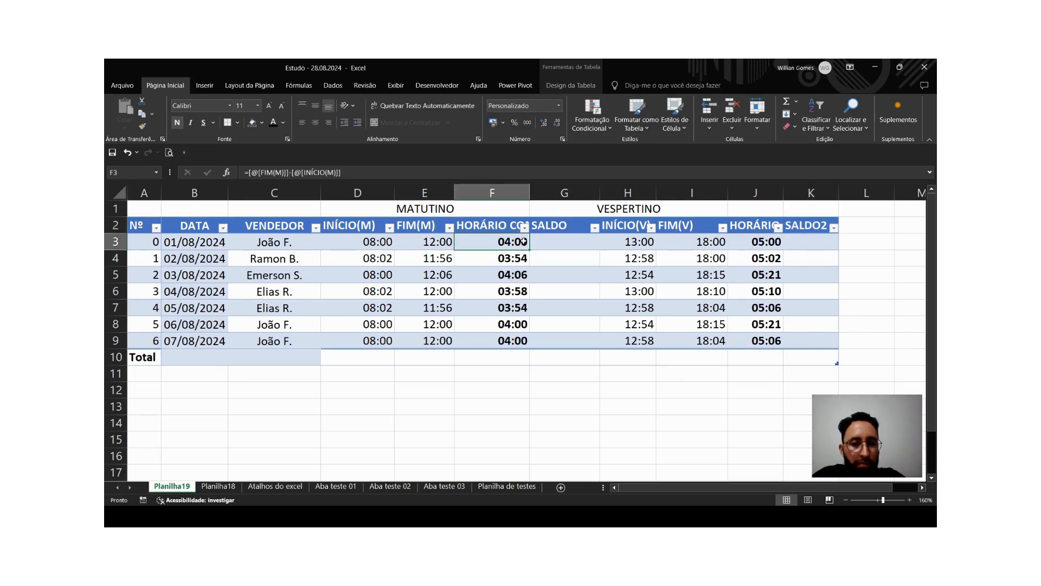
double_click(530, 193)
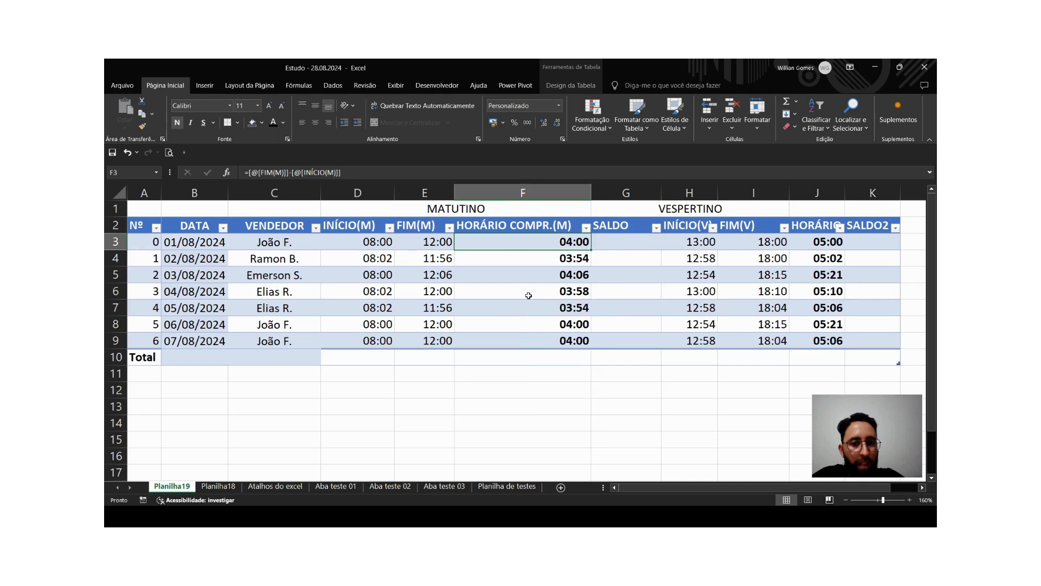
left_click(502, 255)
left_click(604, 241)
type("=")
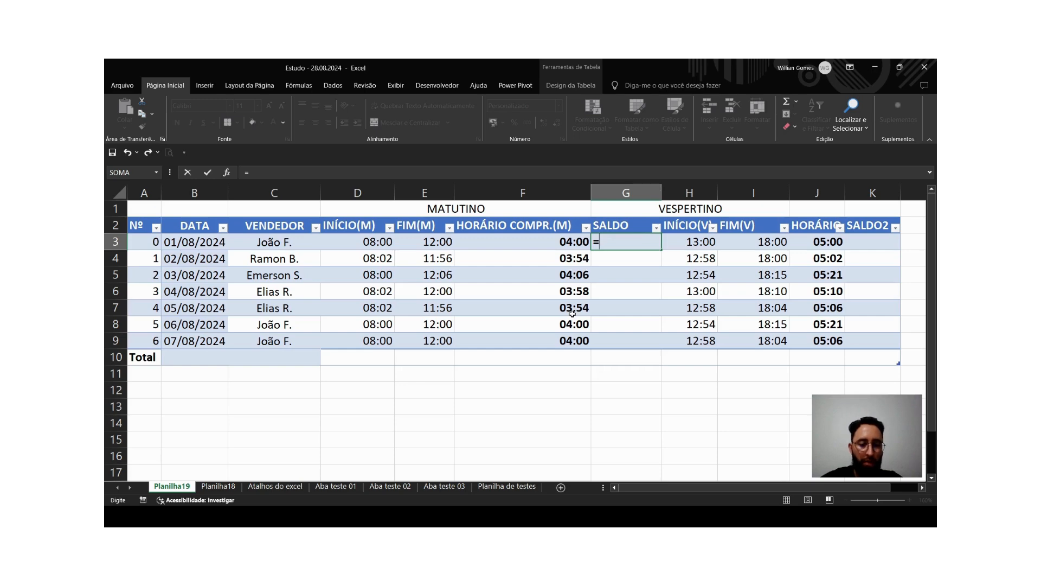
type("04")
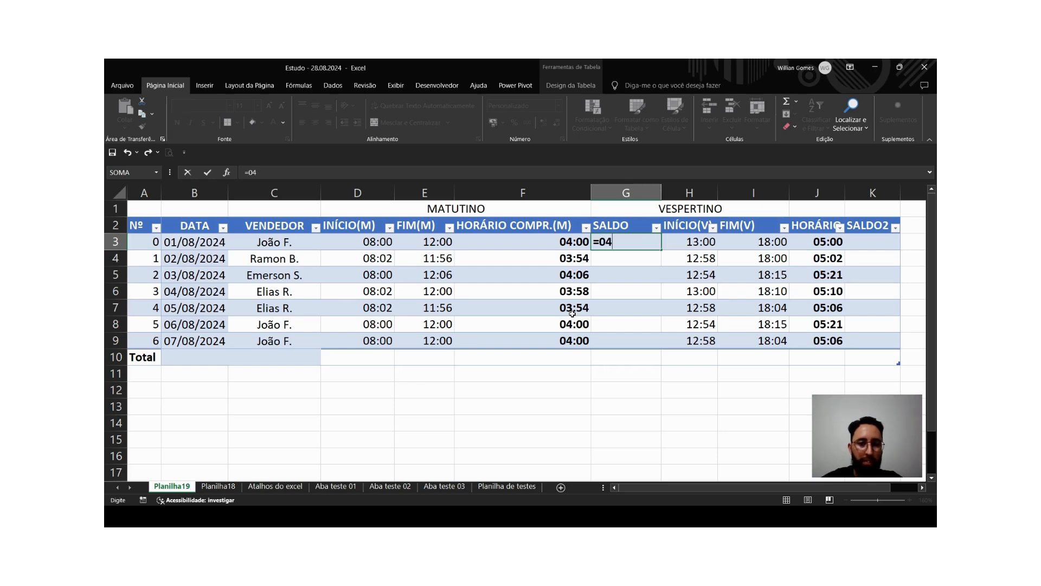
type(":00-")
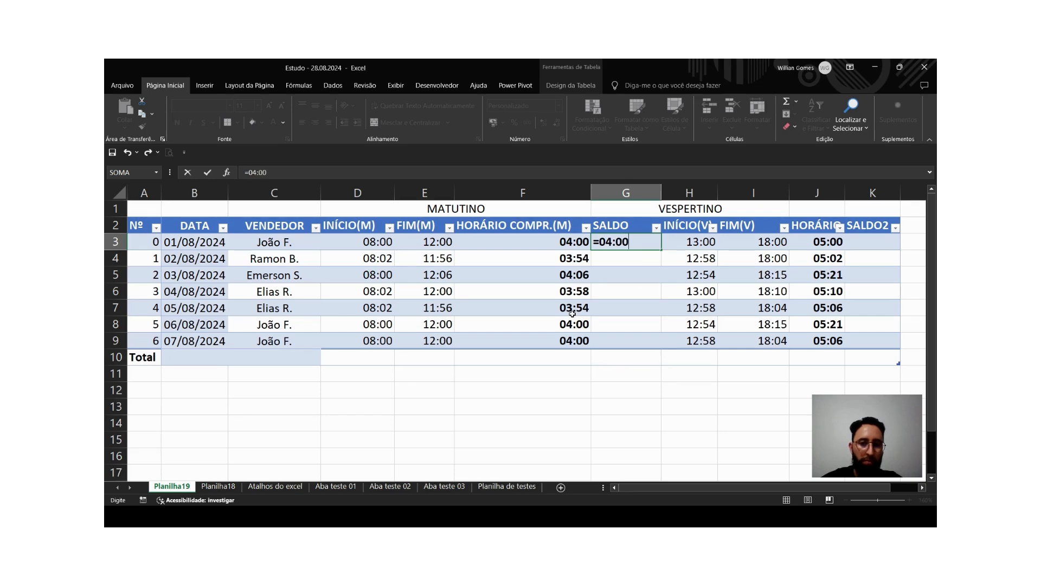
left_click(543, 248)
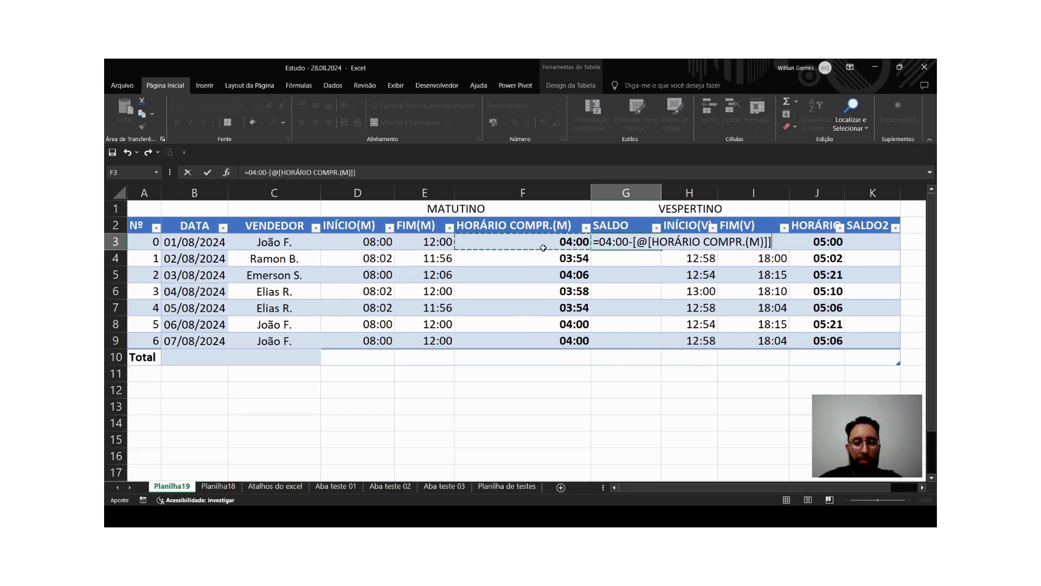
key("Escape")
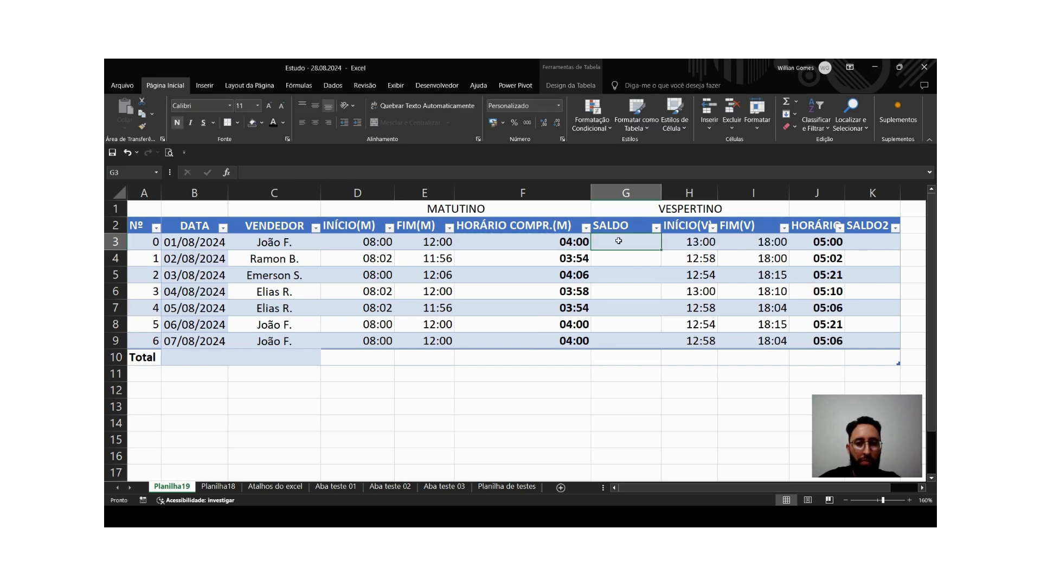
Enter the morning reference time 04:00 in cell F13, below the table.
left_click(554, 409)
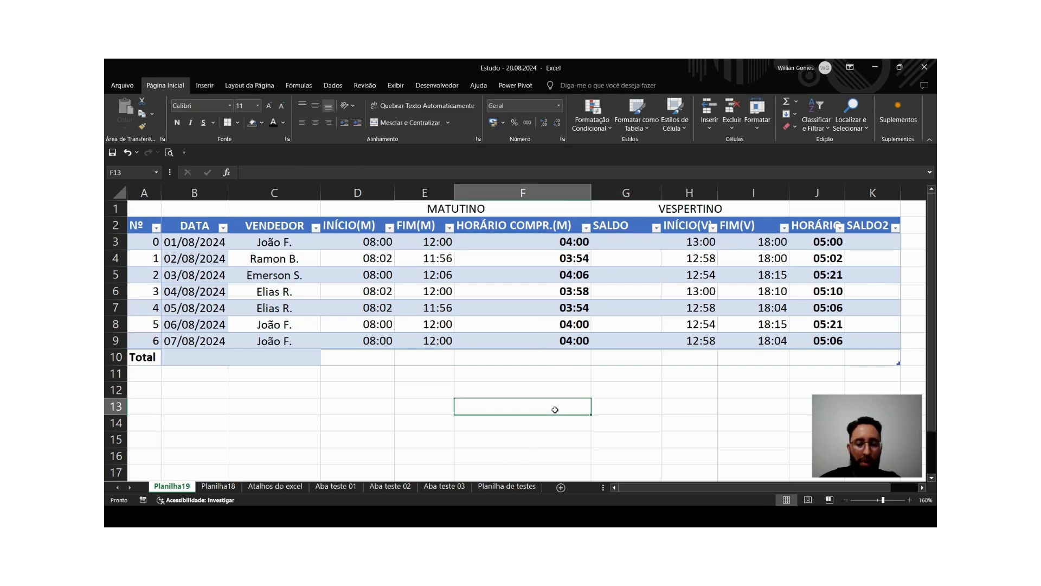
type("00:0")
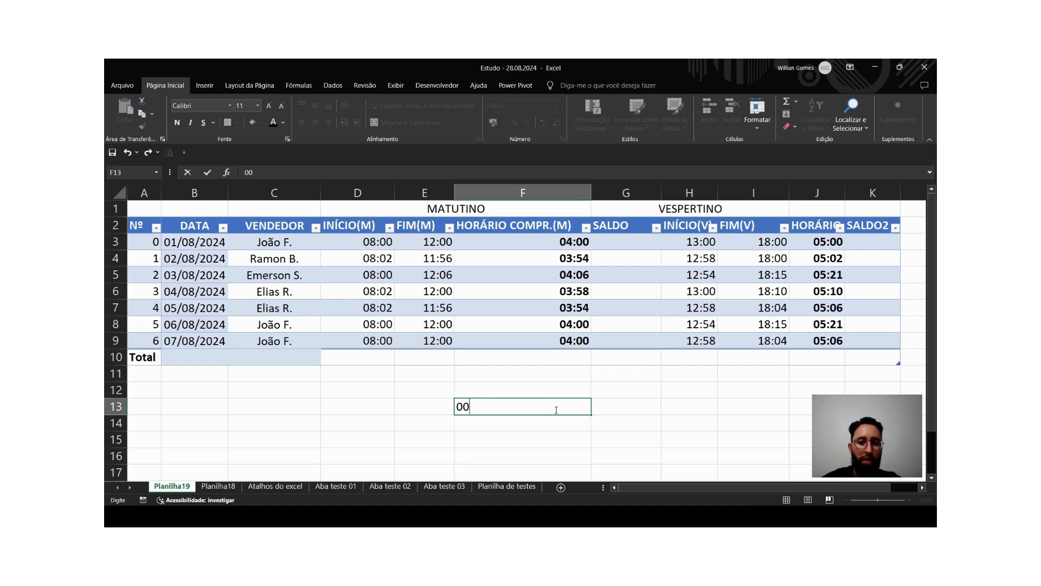
key("BackSpace")
key("BackSpace")
type("0")
key("BackSpace")
type("04")
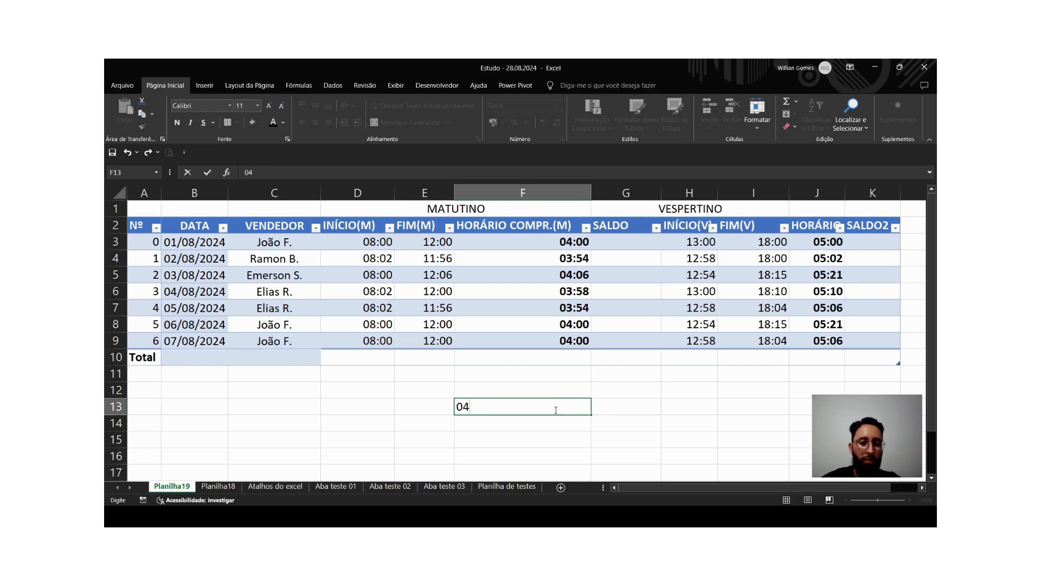
type(":")
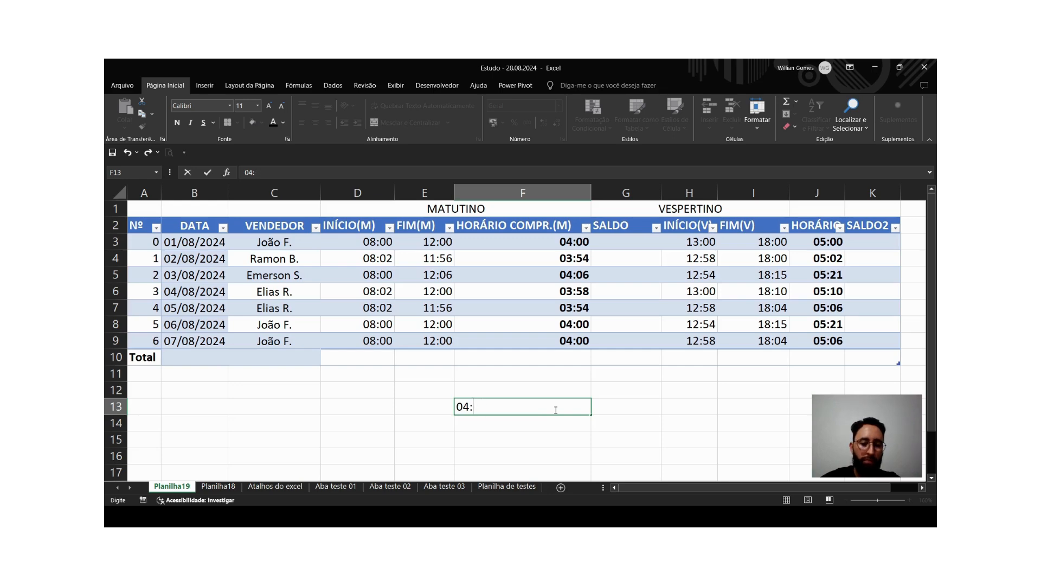
type("-00")
key("Return")
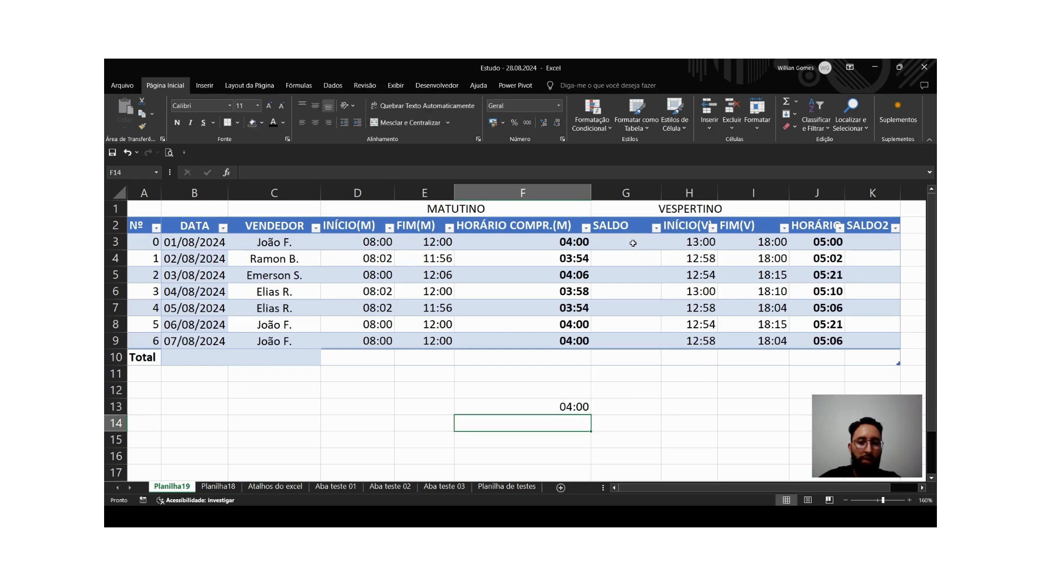
double_click(633, 242)
type("=")
left_click(561, 239)
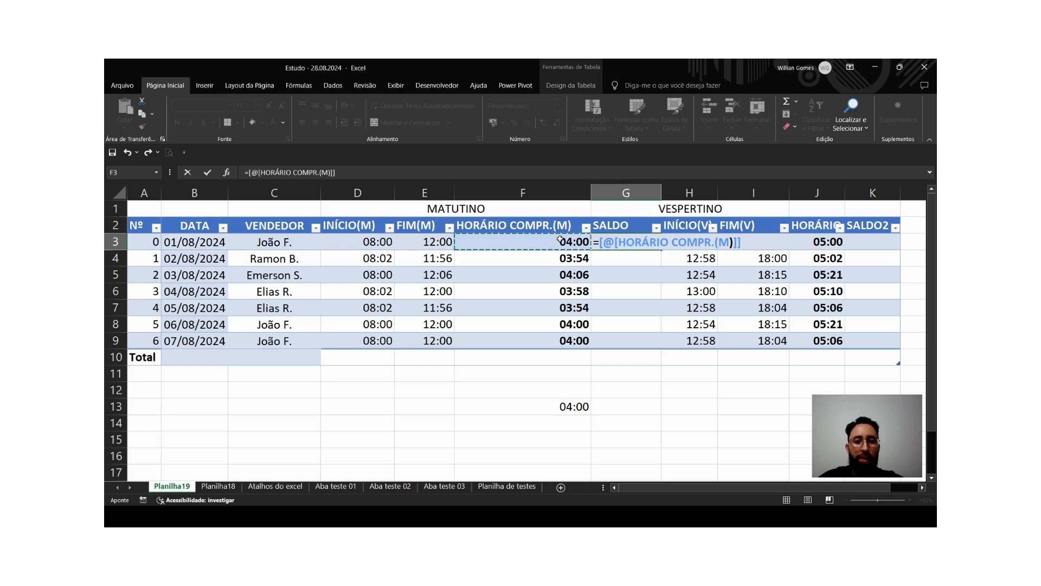
type("-")
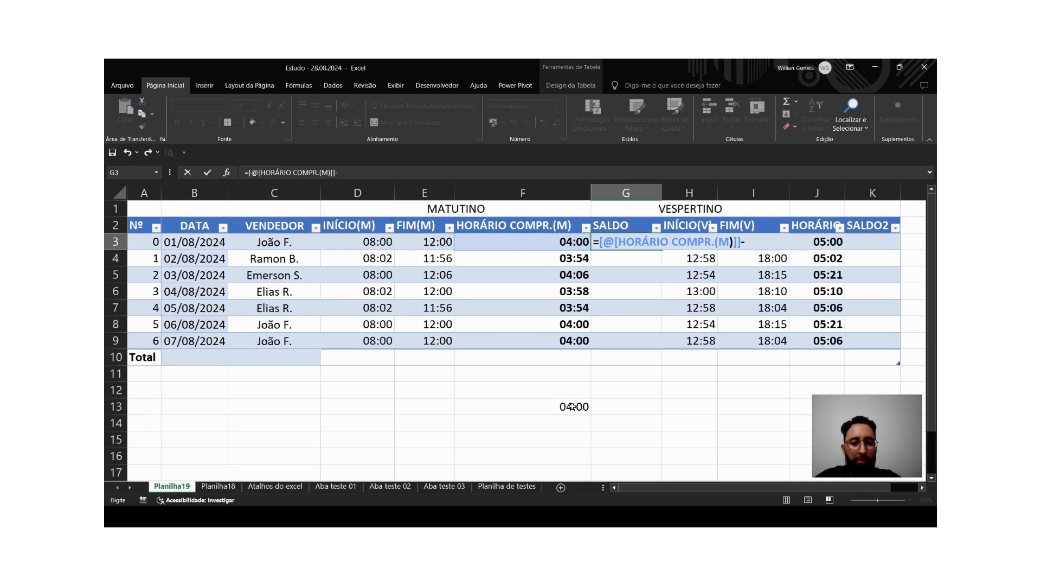
left_click(573, 404)
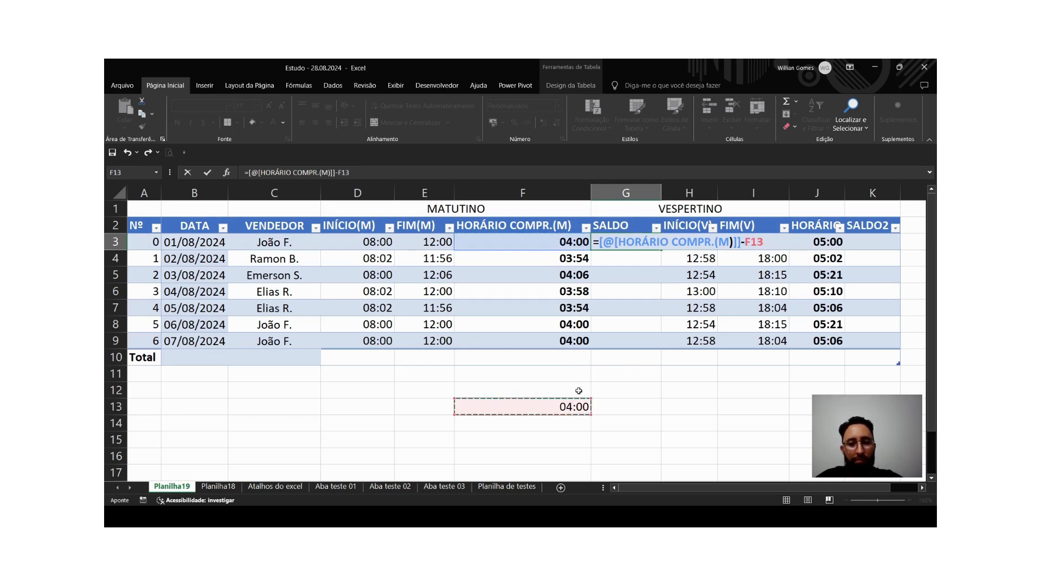
key("Escape")
left_click(567, 404)
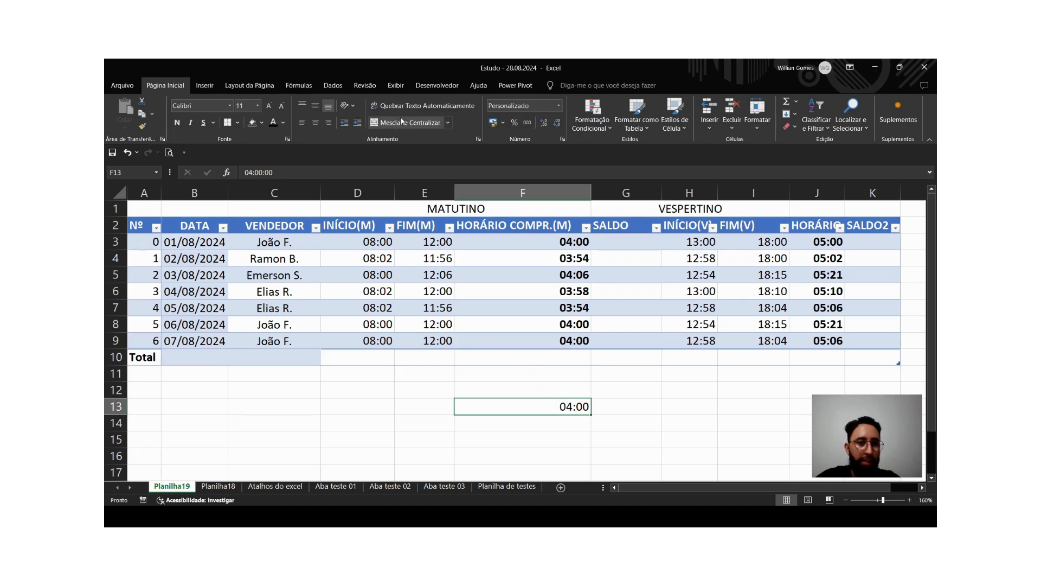
left_click(271, 86)
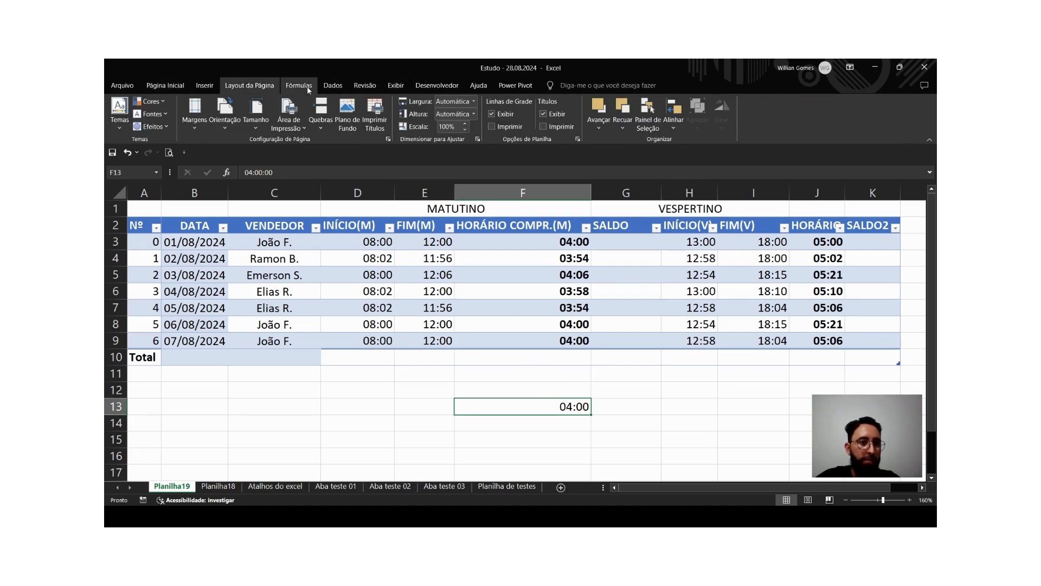
left_click(304, 85)
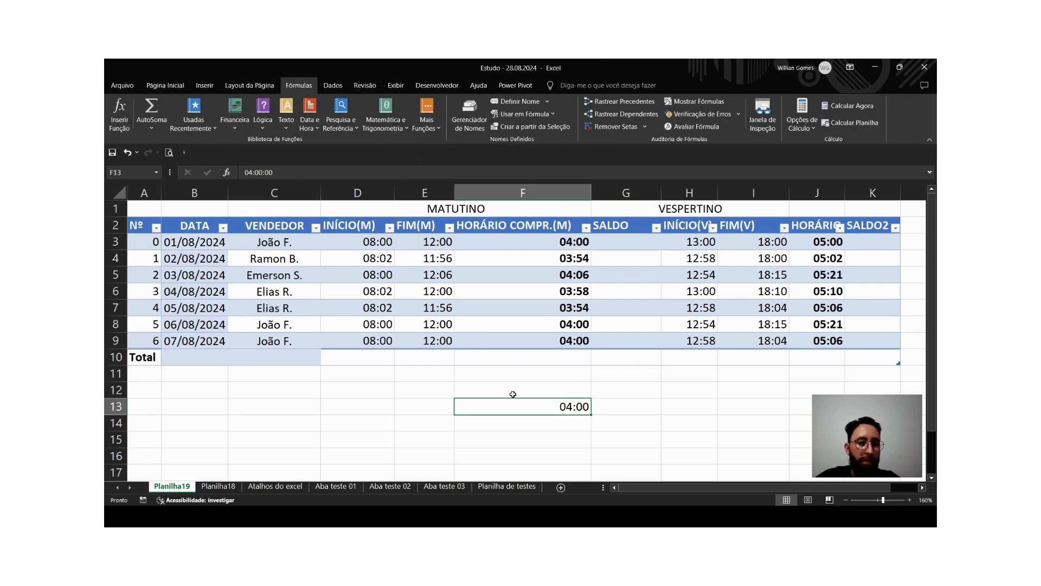
left_click(355, 87)
left_click(332, 85)
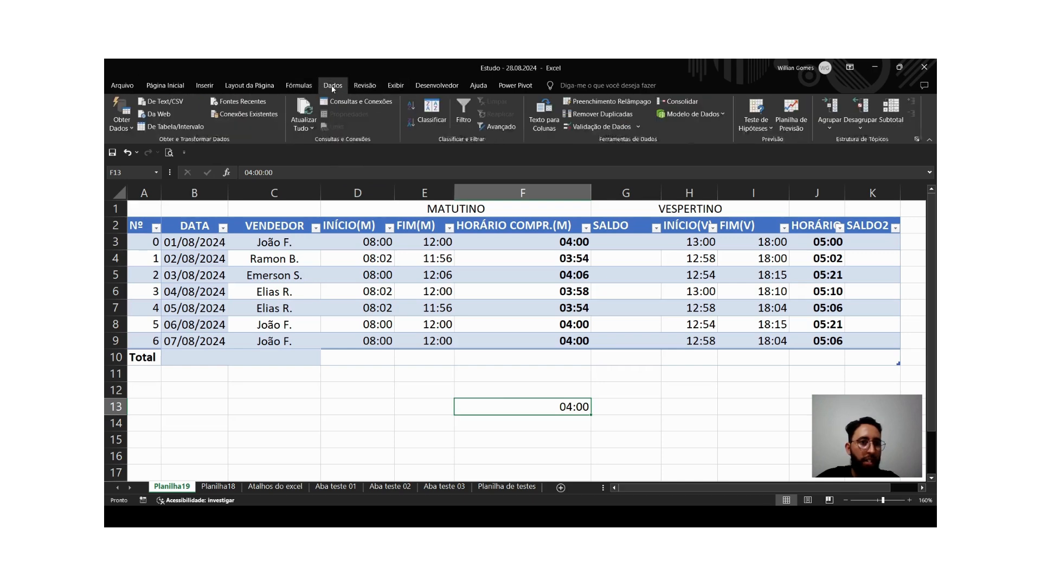
left_click(366, 85)
left_click(400, 87)
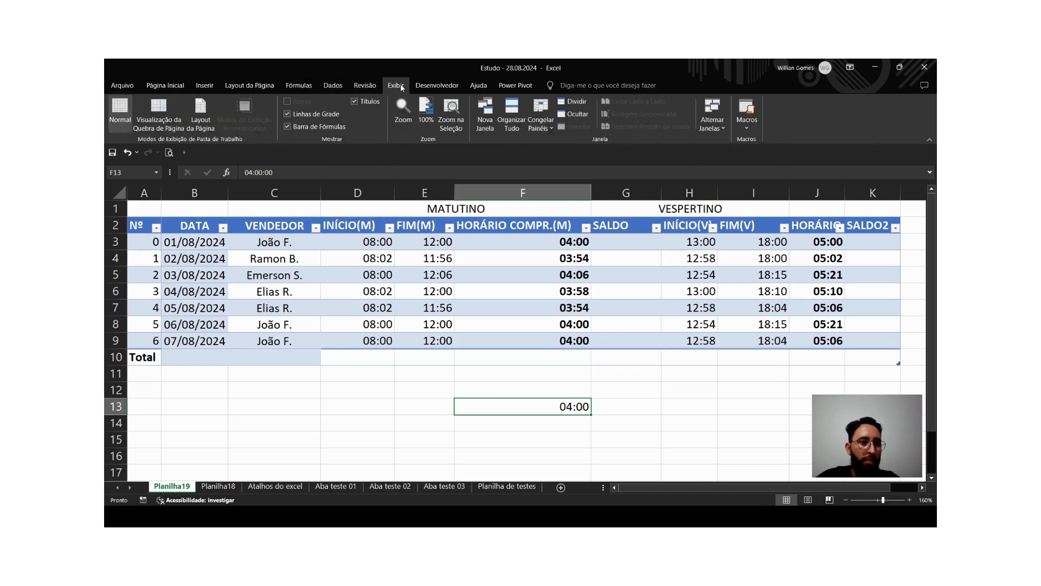
left_click(434, 85)
left_click(479, 85)
double_click(499, 69)
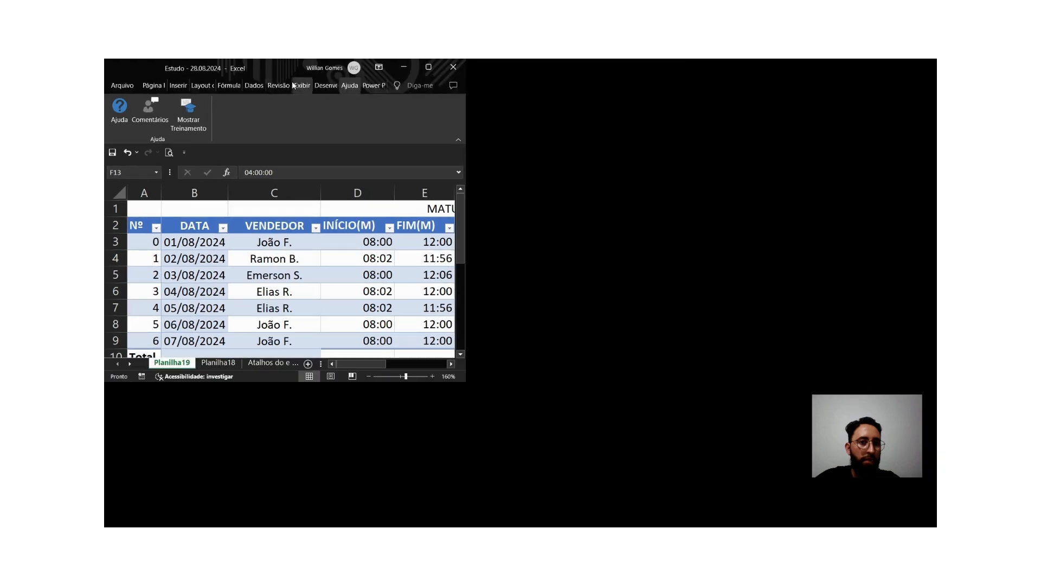
left_click(428, 66)
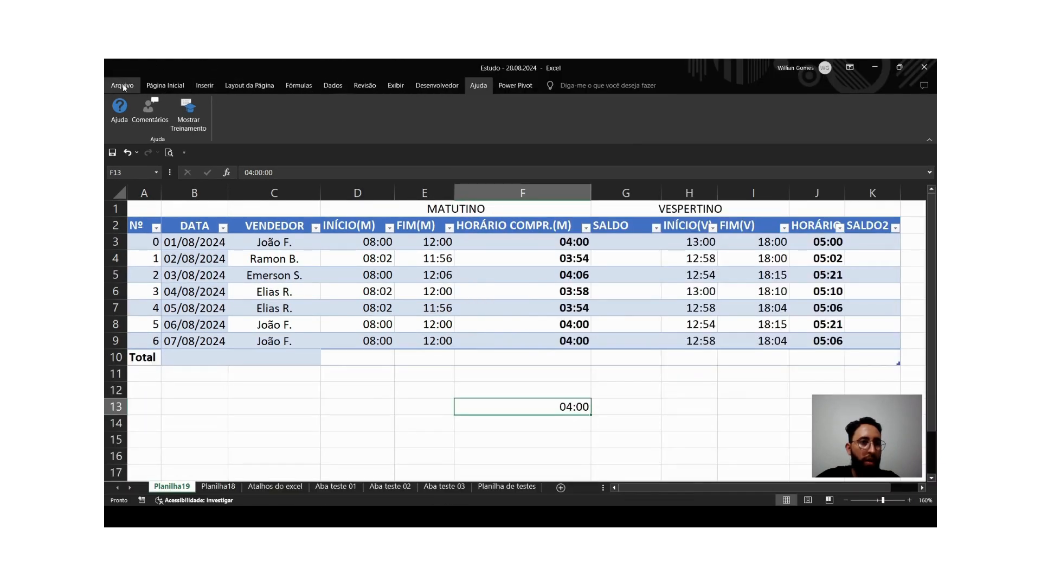
left_click(122, 85)
left_click(120, 90)
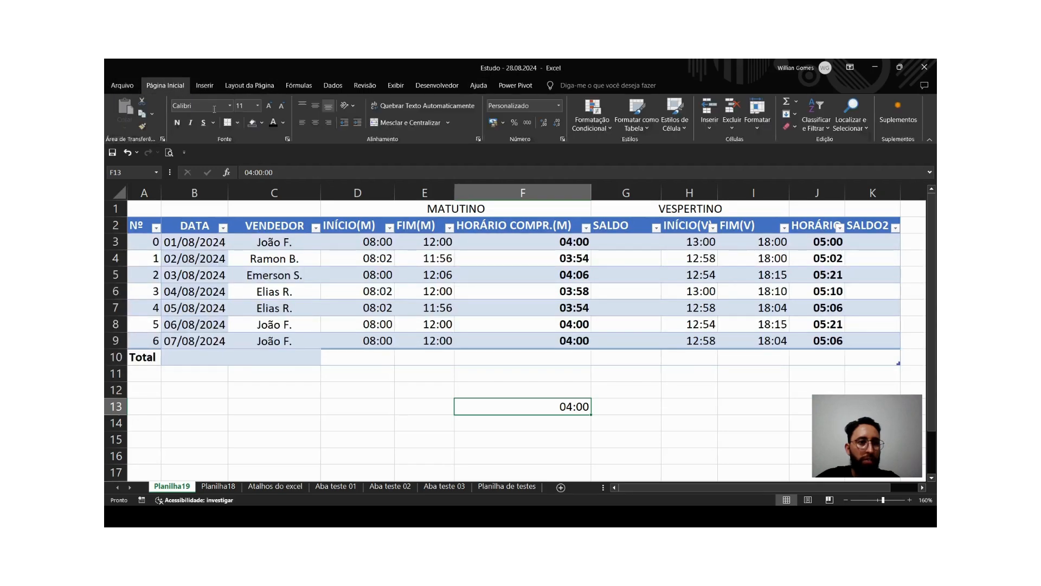
Label the 04:00 reference time with PERÍODO MATUTINO in cell F12.
left_click(511, 389)
type("horário")
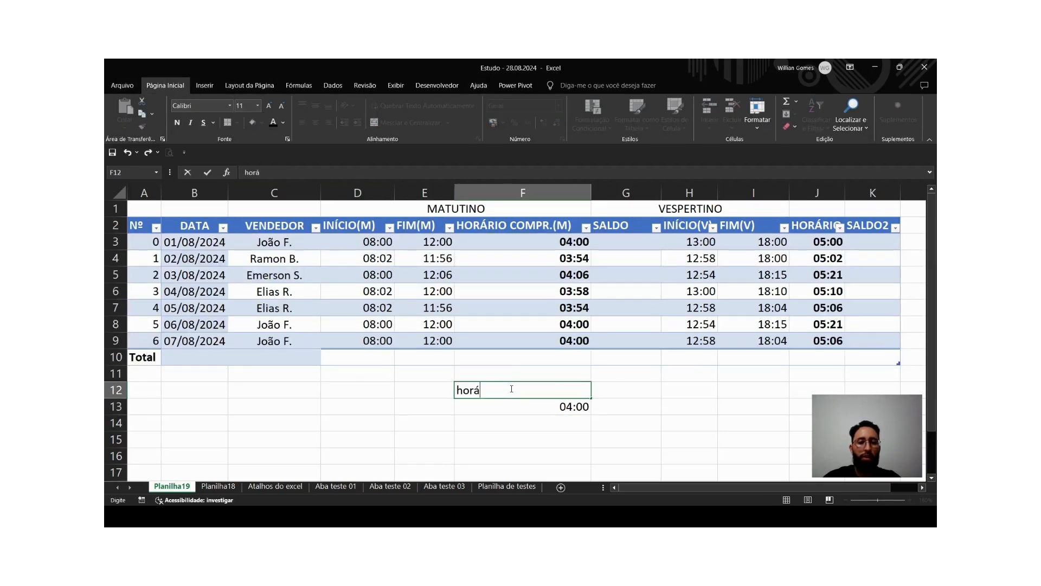
key("BackSpace")
key("BackSpace")
key("BackSpace")
key("BackSpace")
key("BackSpace")
key("BackSpace")
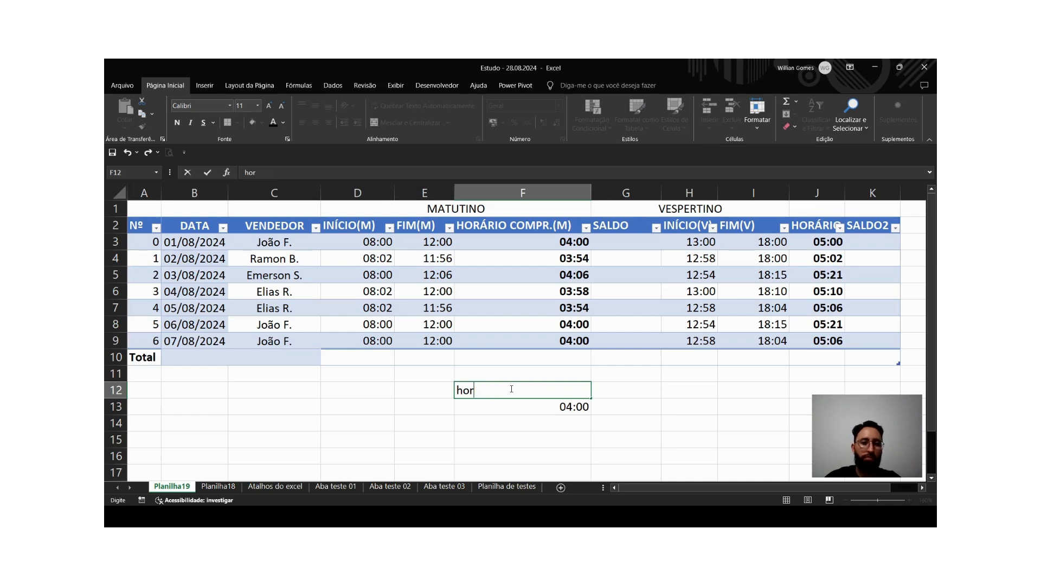
type("HORÁRIO")
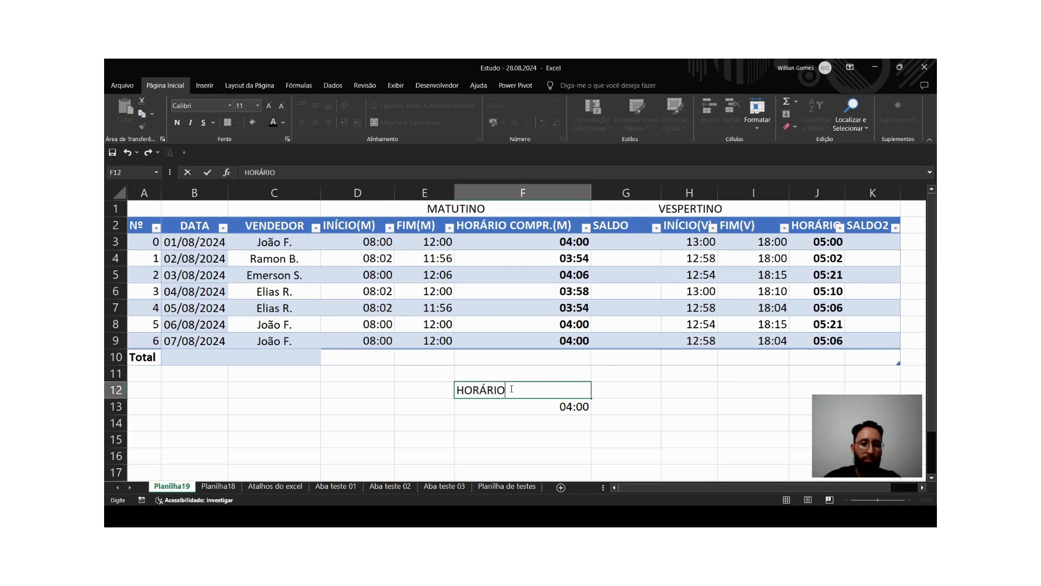
key("BackSpace")
key("BackSpace")
key("BackSpace")
key("BackSpace")
key("BackSpace")
key("BackSpace")
key("BackSpace")
type("PERÍDO")
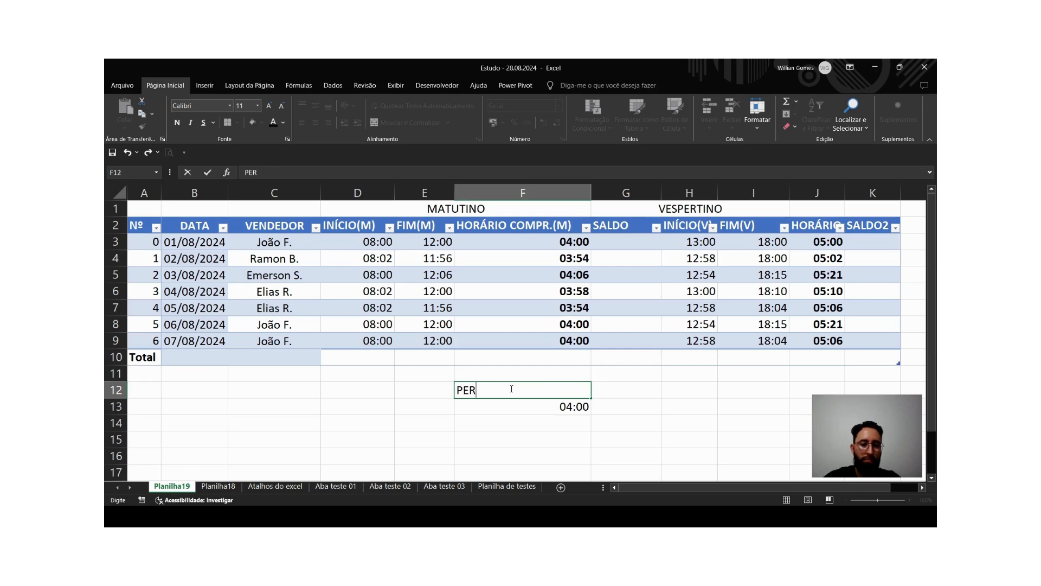
key("BackSpace")
key("BackSpace")
type("OD")
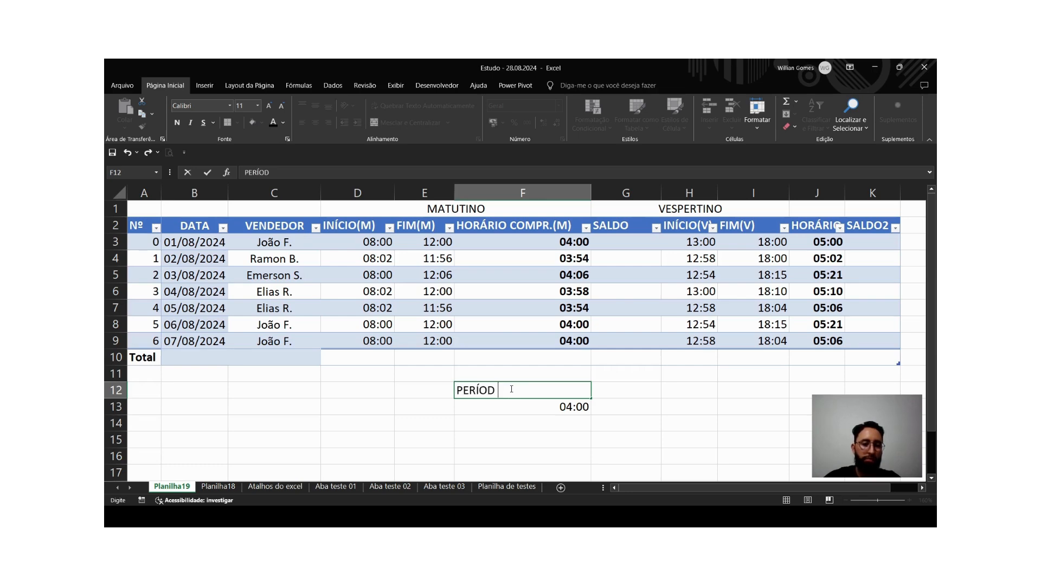
type("O VESPE")
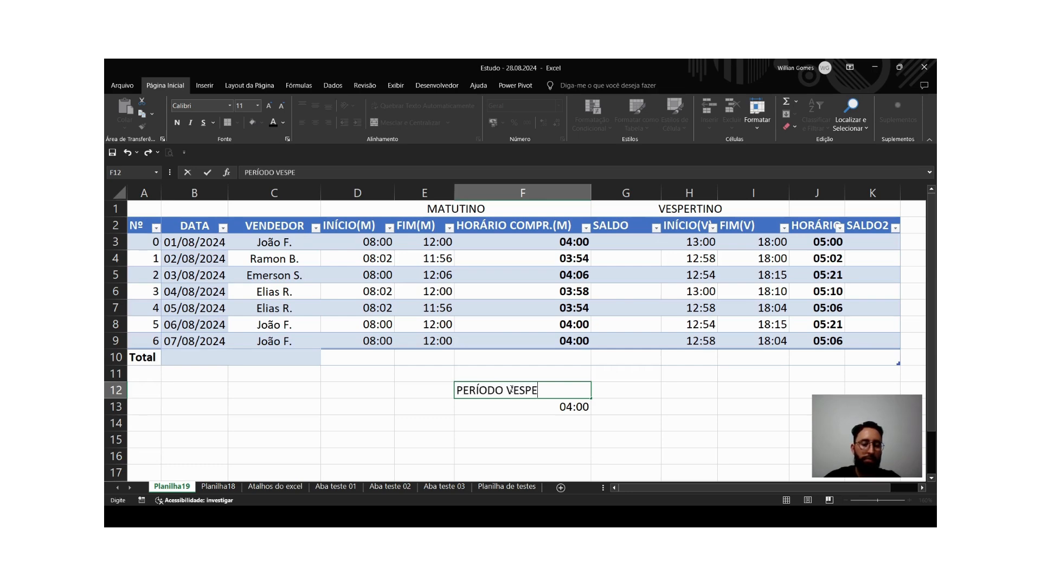
key("BackSpace")
key("BackSpace")
key("BackSpace")
key("BackSpace")
type("M")
key("BackSpace")
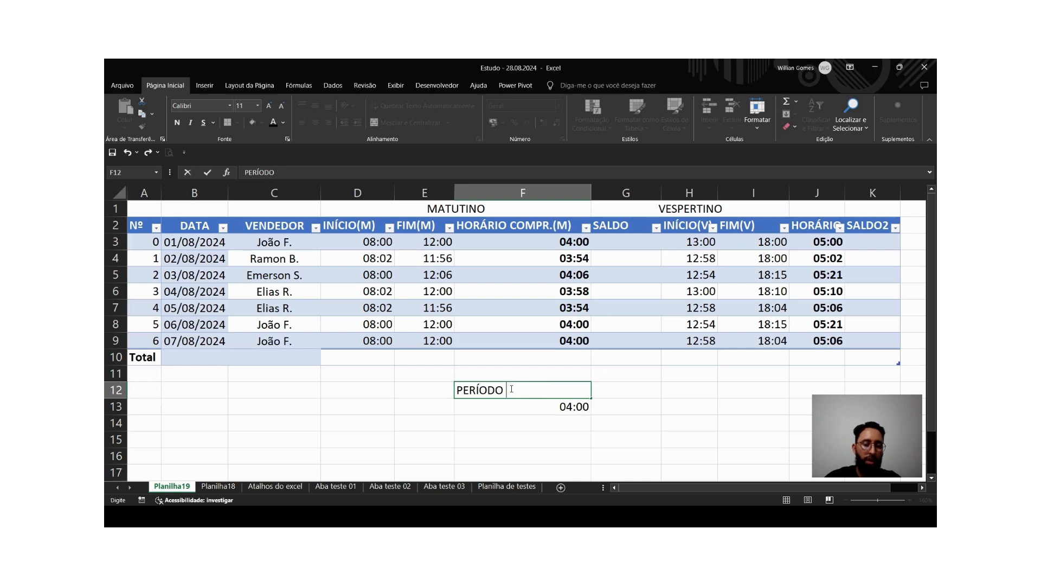
type("MATUTINO")
key("Return")
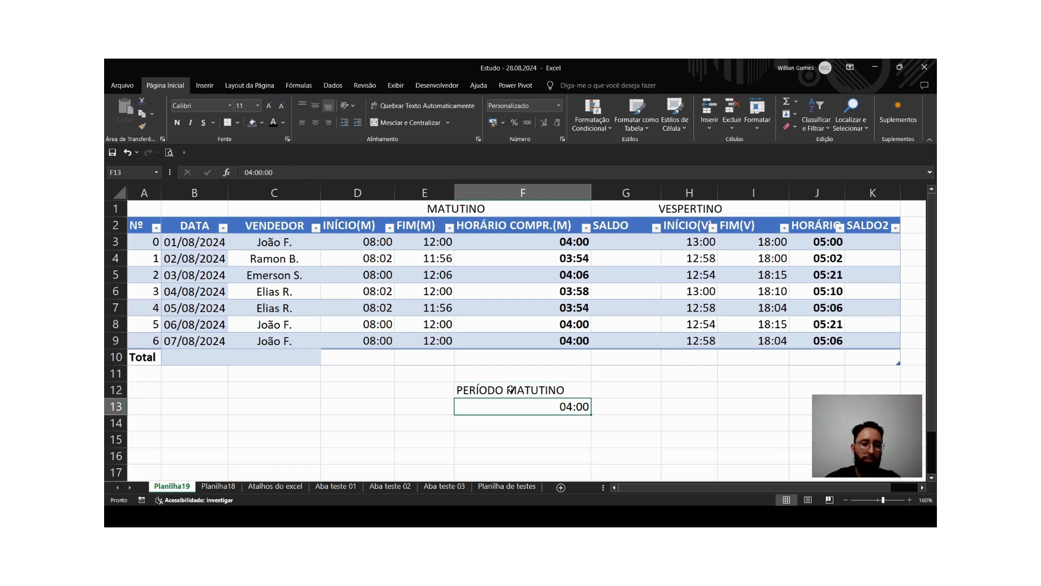
Copy the PERÍODO MATUTINO label to cell H12 and change the copy to PERÍODO VESPERTINO.
key("Up")
key("Right")
key("Left")
key("ctrl+c")
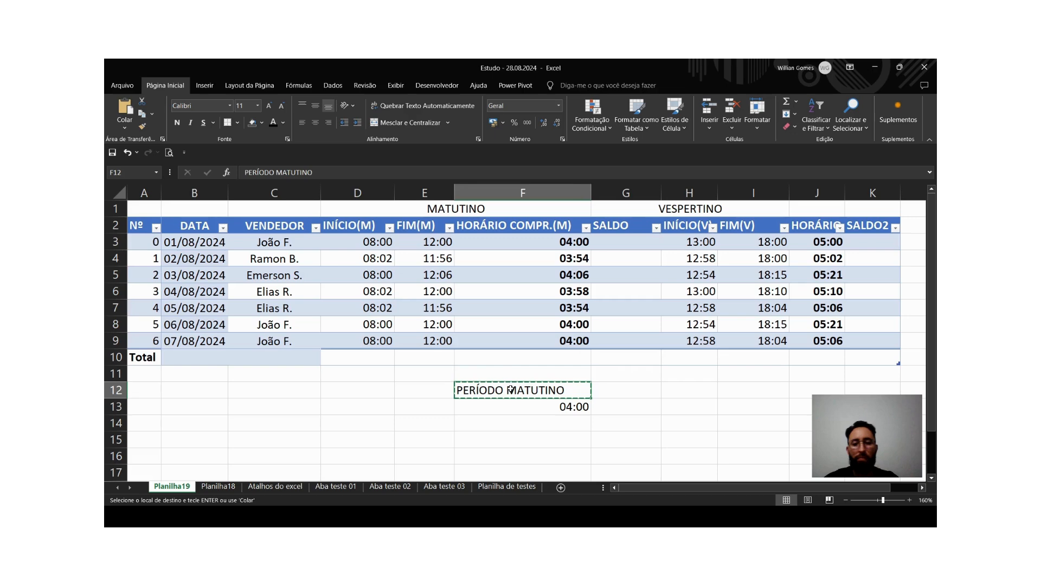
key("Right")
key("Right")
key("ctrl+v")
key("F2")
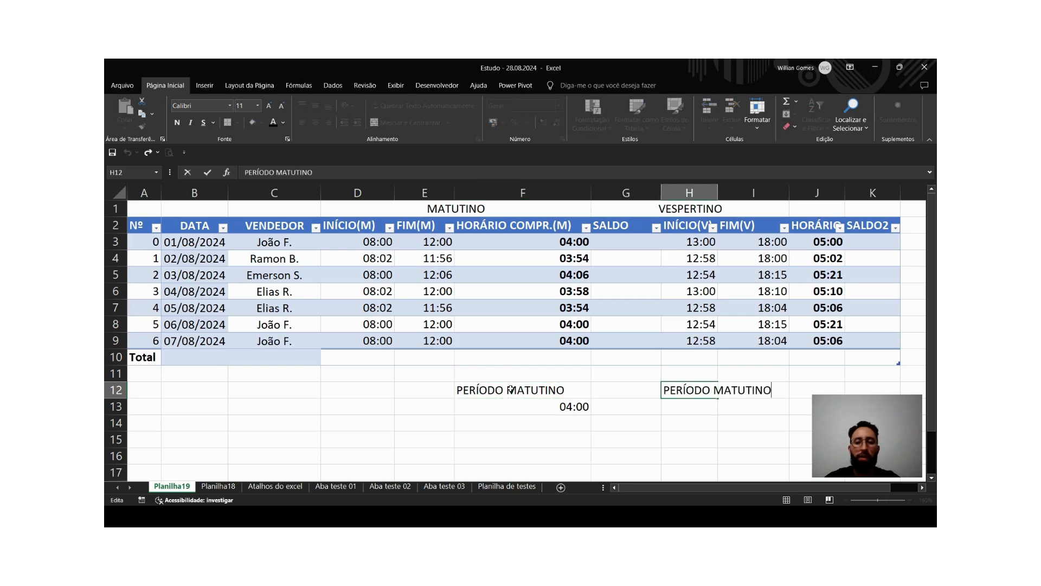
key("BackSpace")
key("BackSpace")
key("BackSpace")
key("BackSpace")
key("BackSpace")
key("BackSpace")
key("BackSpace")
key("BackSpace")
key("BackSpace")
key("BackSpace")
type("O VEPSER")
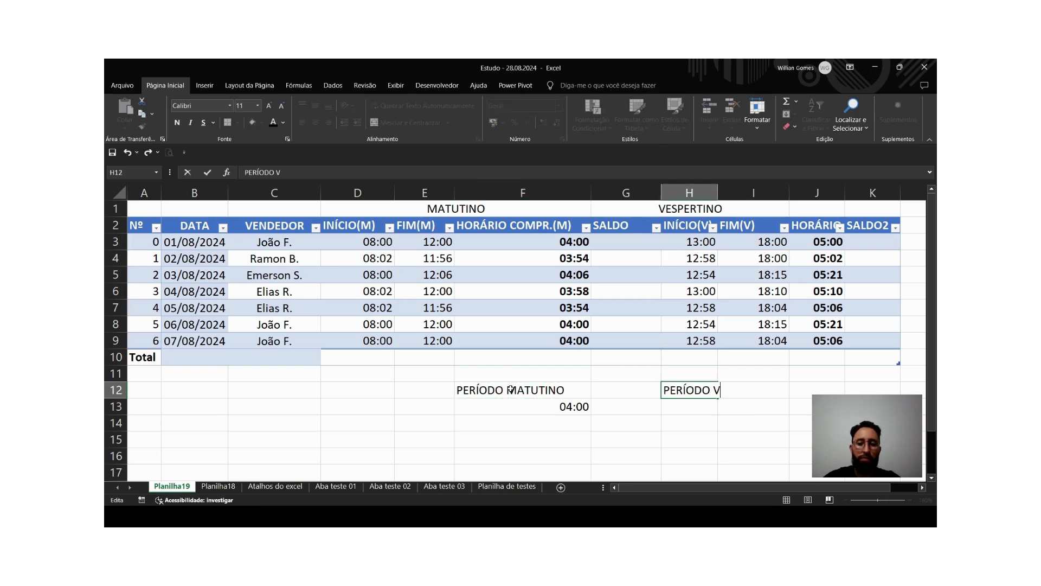
key("BackSpace")
key("BackSpace")
key("BackSpace")
key("BackSpace")
type("SPERTINO")
key("Return")
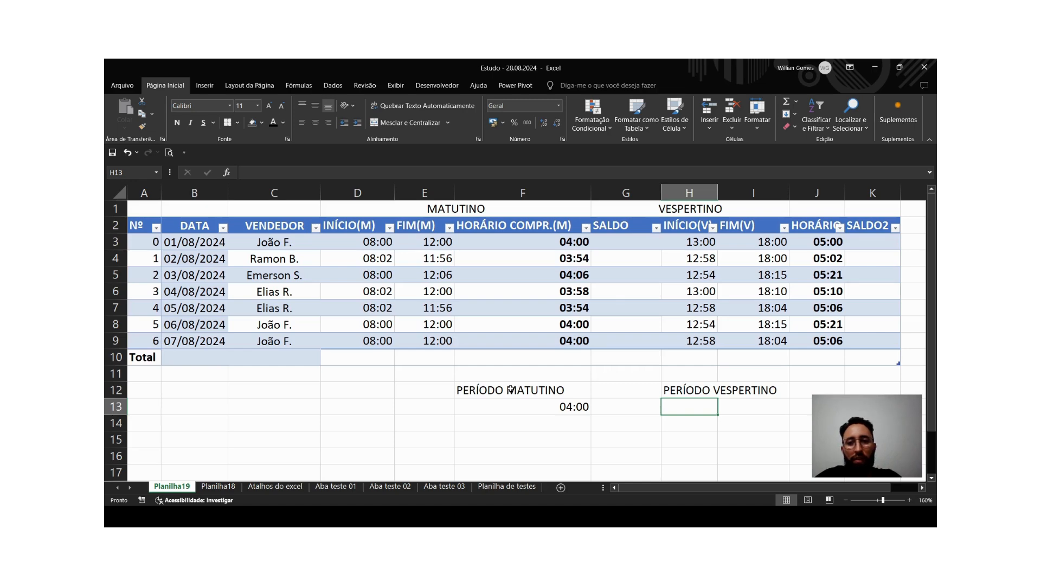
Enter the afternoon reference time 05:00 in cell H13, under the PERÍODO VESPERTINO label.
type("05")
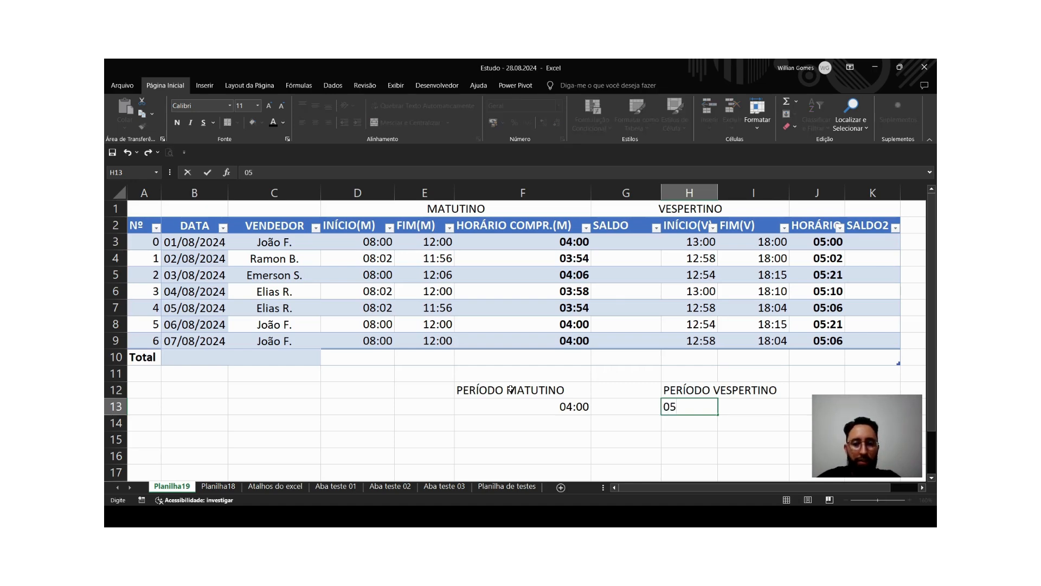
type(":00")
key("Return")
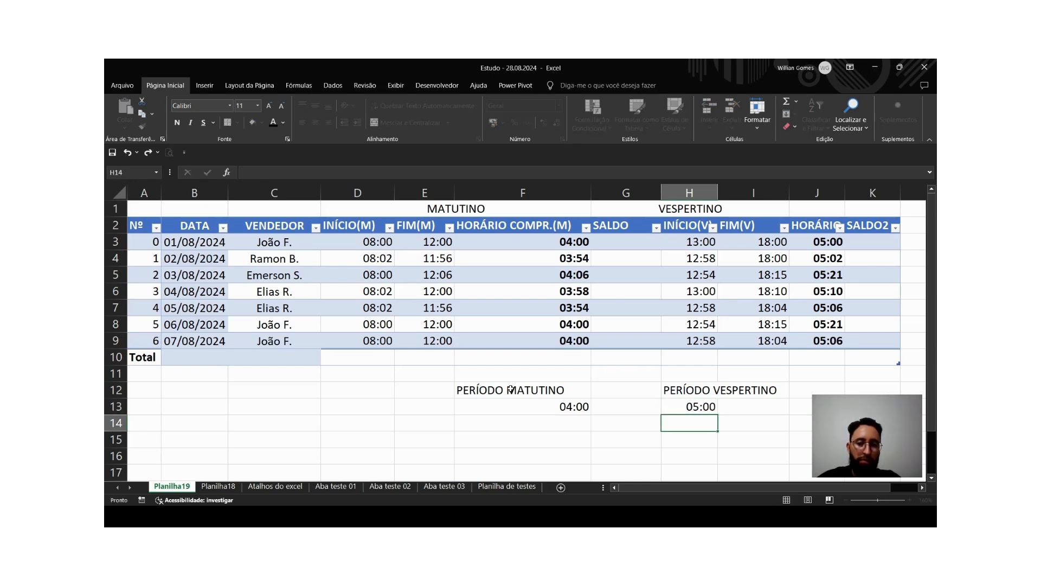
Convert the morning reference range F12:F13 into a table, using PERÍODO MATUTINO as its header.
left_click_drag(482, 385, 498, 407)
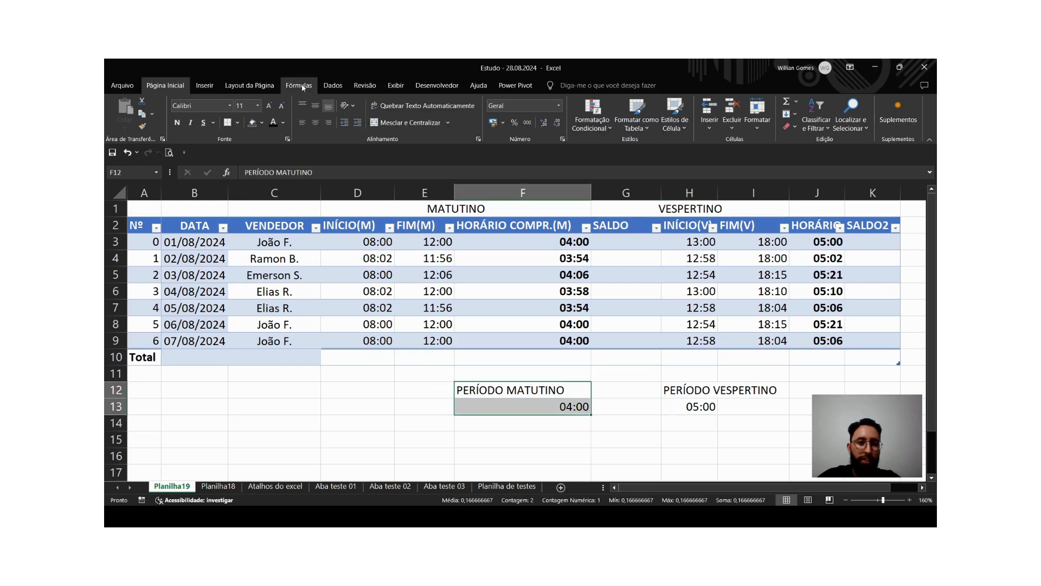
left_click(204, 85)
left_click(166, 85)
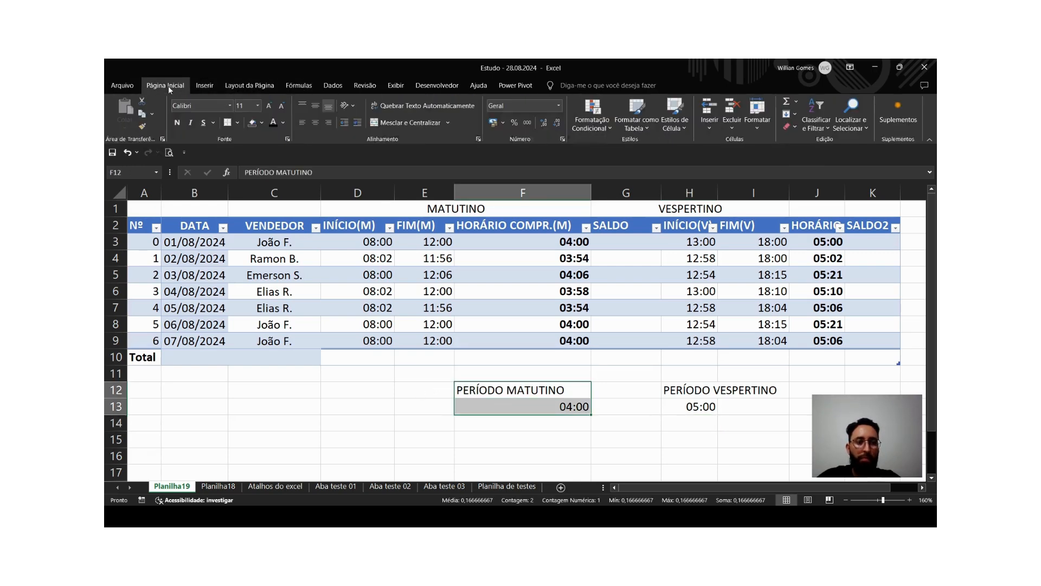
left_click(673, 196)
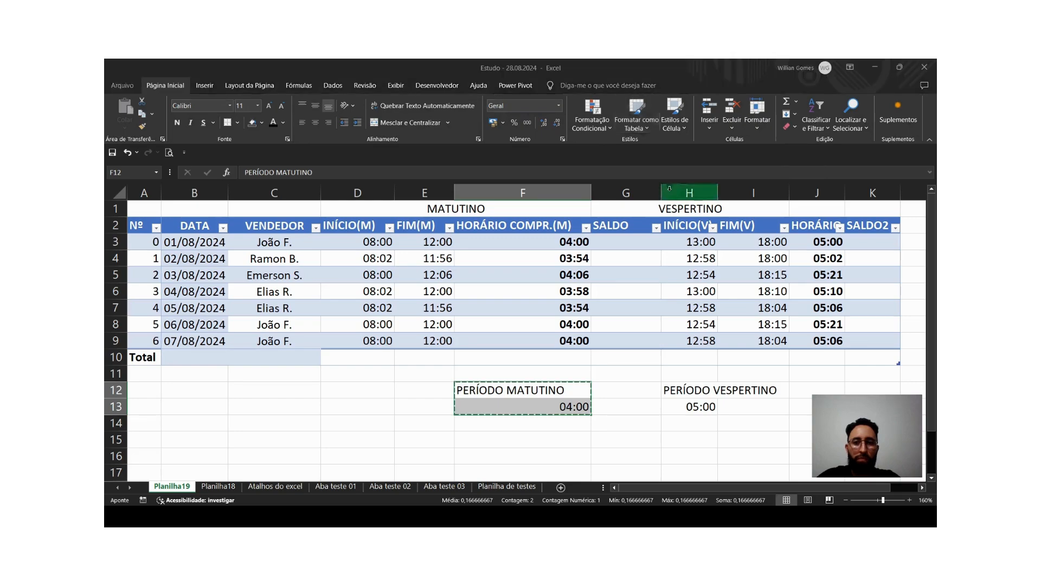
left_click(462, 349)
Convert the afternoon reference range H12:H13 into a table, using PERÍODO VESPERTINO as its header.
left_click(754, 390)
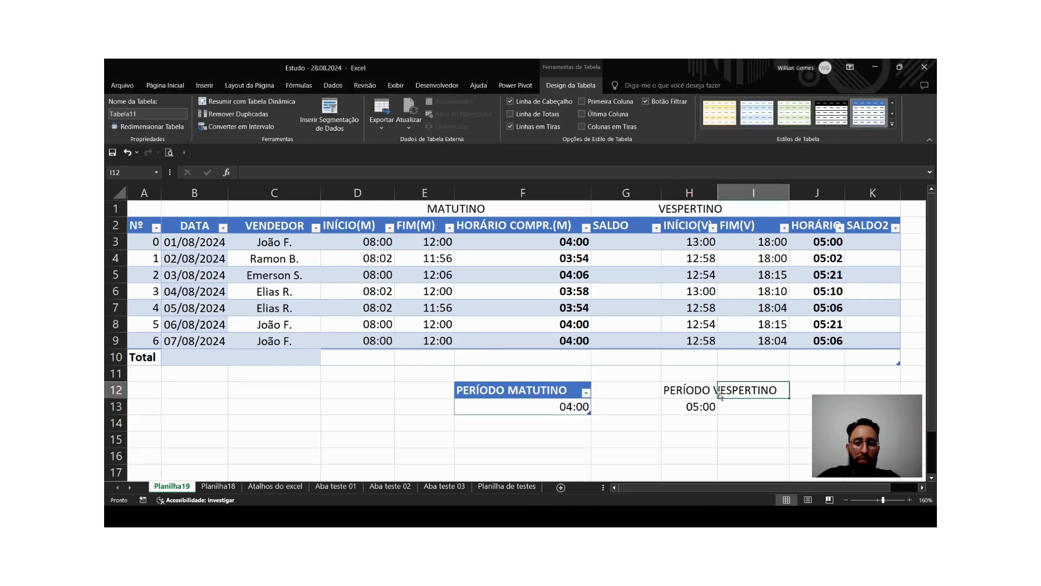
left_click_drag(690, 390, 700, 415)
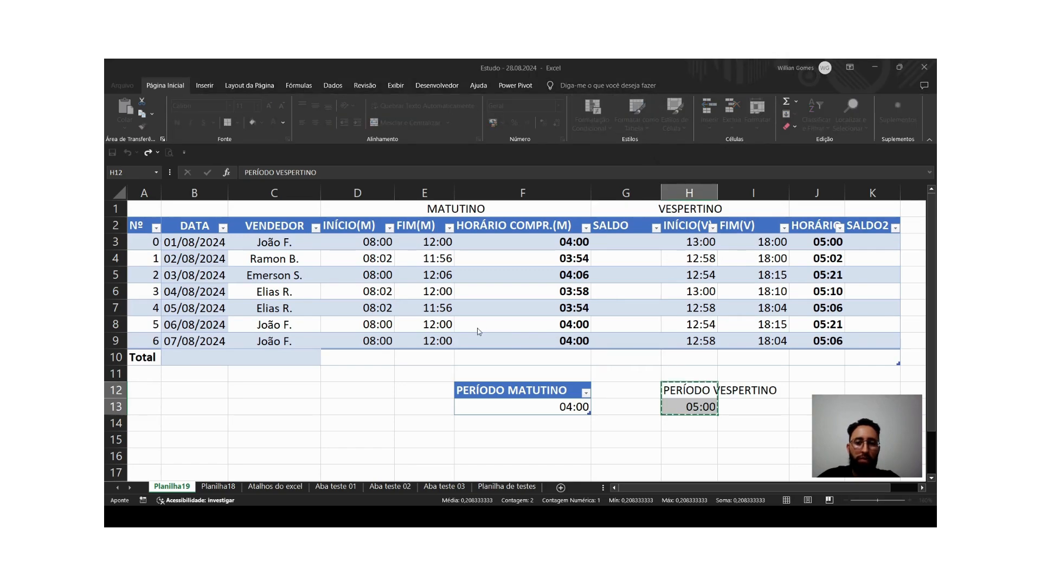
key("Return")
left_click(618, 461)
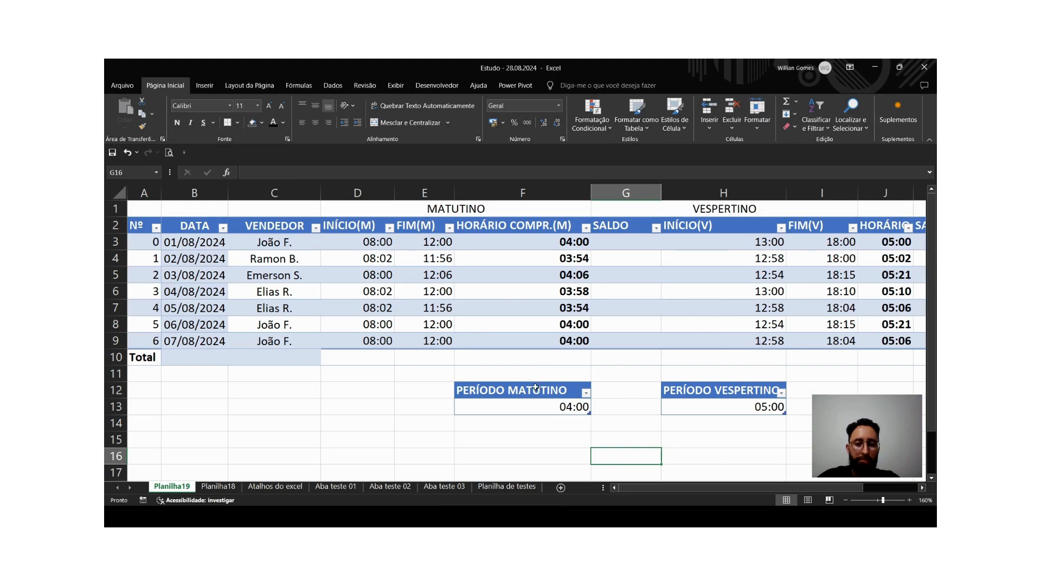
Name the PERÍODO MATUTINO reference table MAT.
left_click_drag(536, 387, 532, 407)
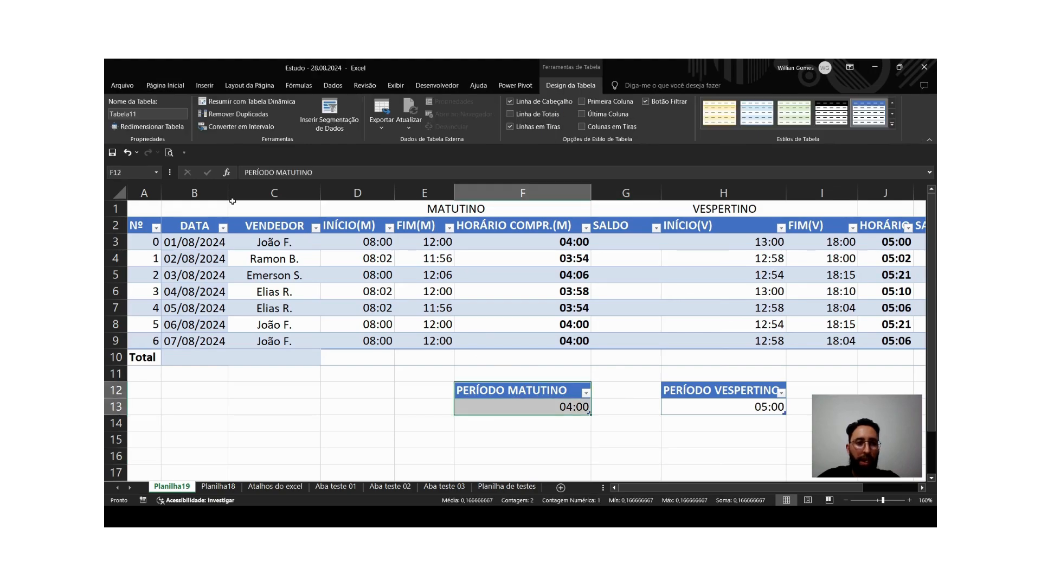
left_click(141, 114)
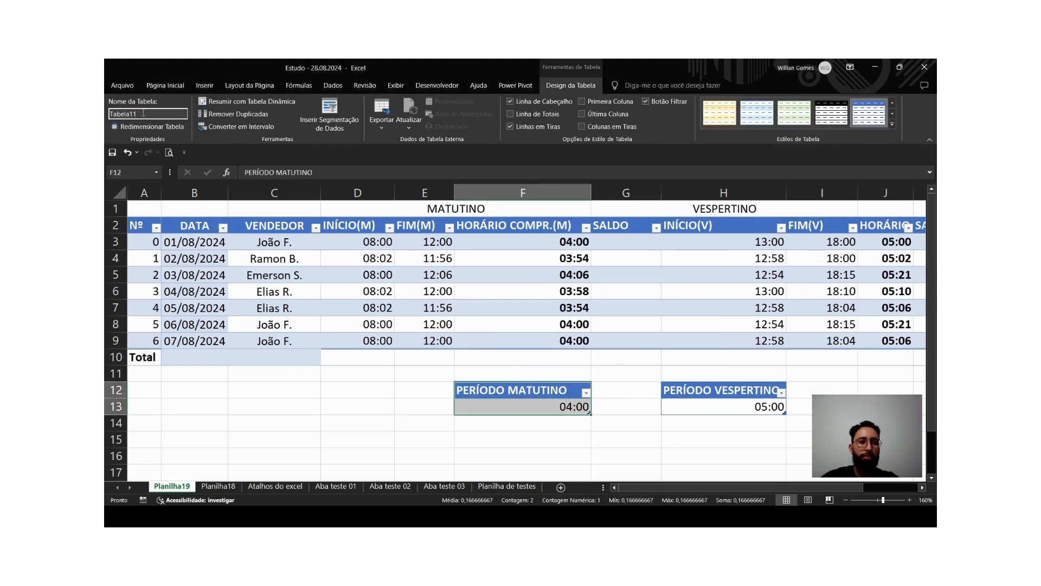
left_click(119, 110)
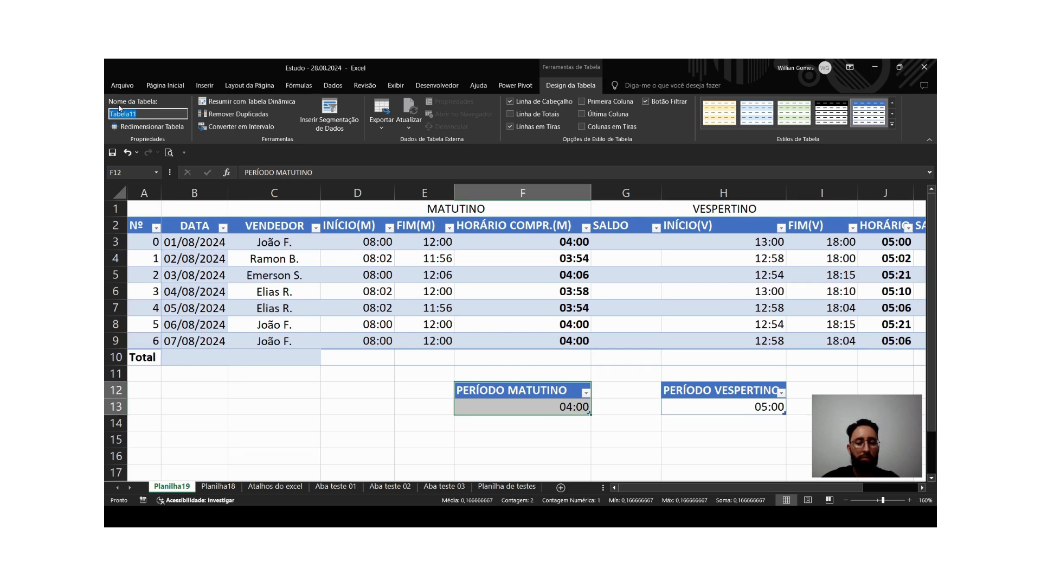
type("mAT")
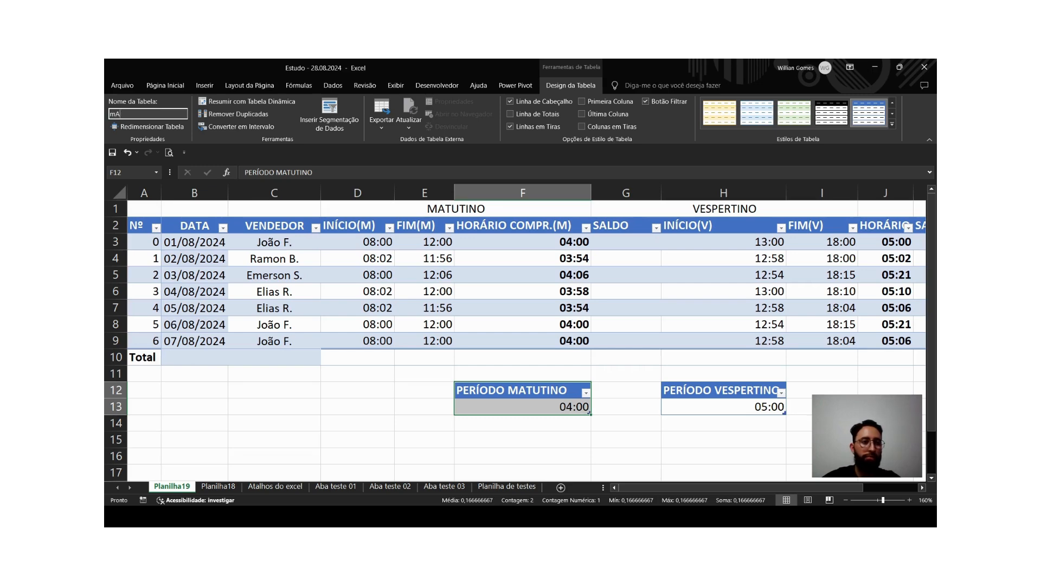
key("Return")
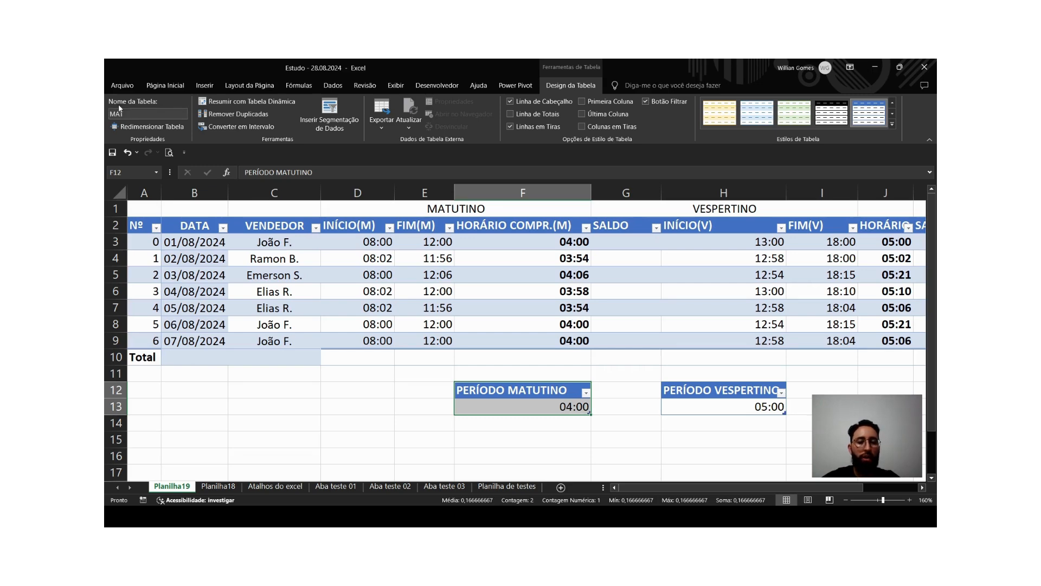
Name the PERÍODO VESPERTINO reference table VESP.
left_click_drag(727, 395, 725, 408)
left_click(136, 115)
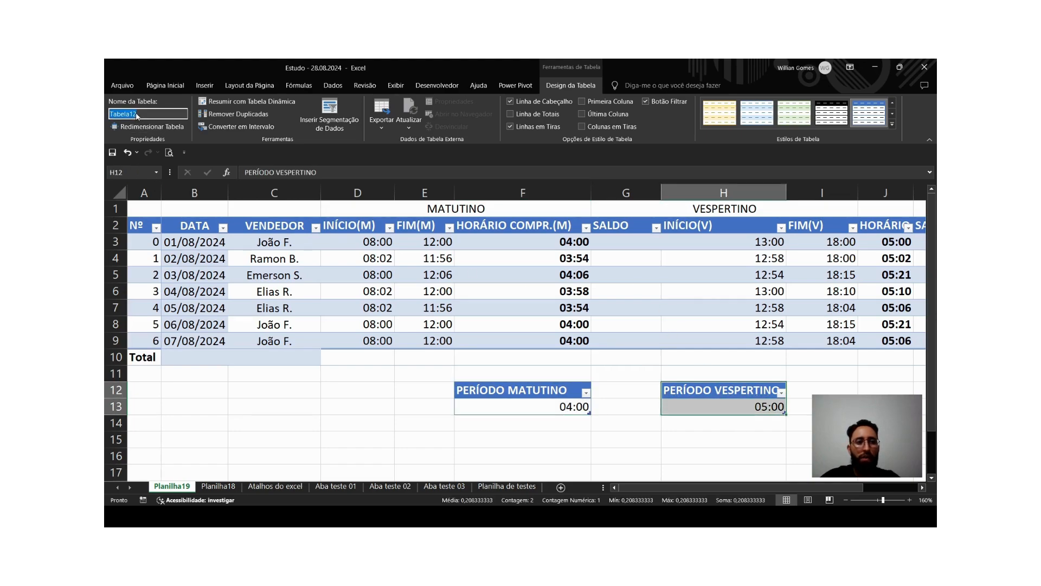
double_click(137, 115)
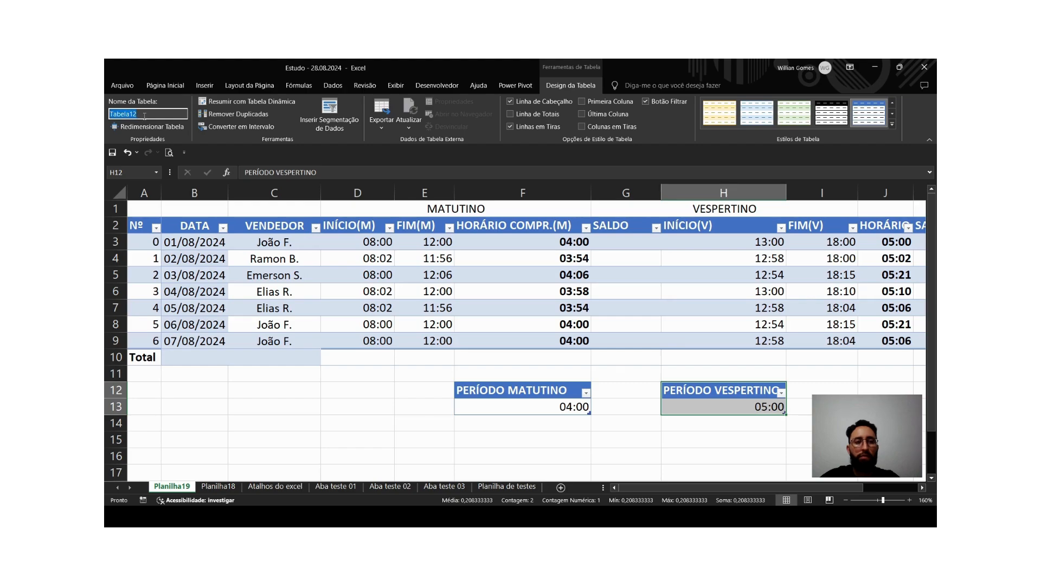
type("VESP")
key("Return")
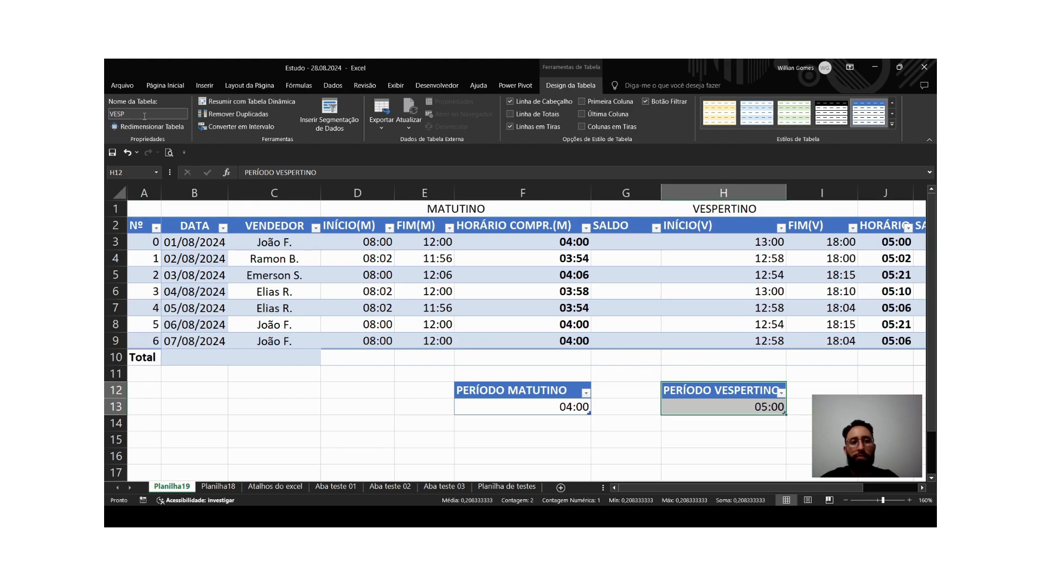
left_click(520, 353)
left_click(634, 244)
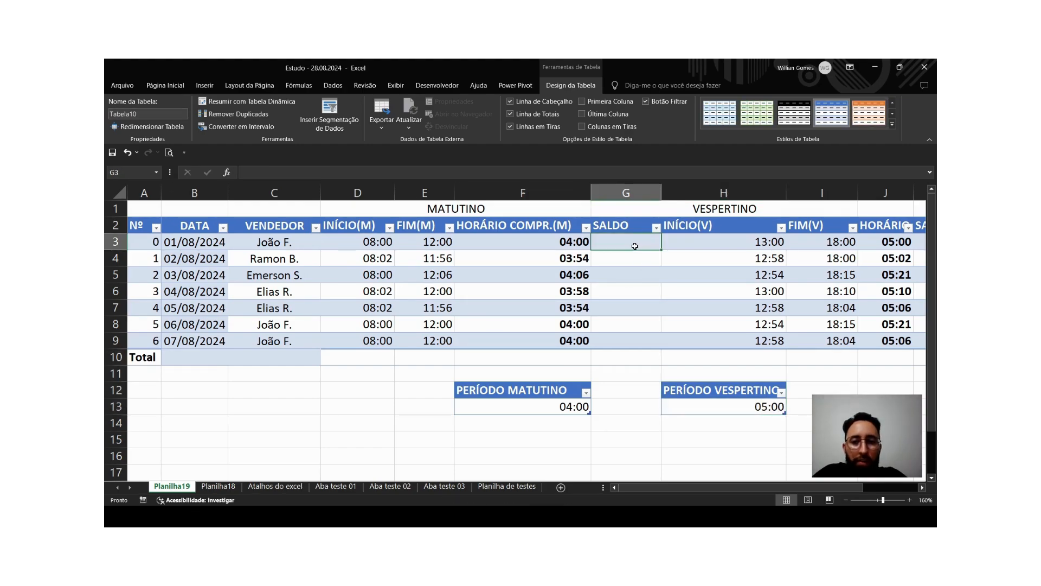
double_click(635, 244)
type("=")
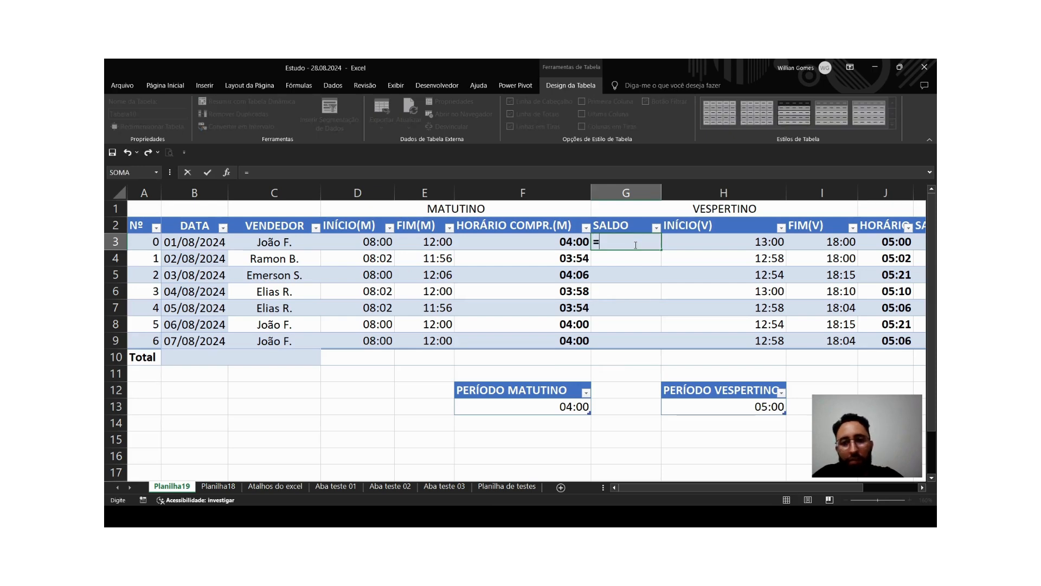
left_click(552, 239)
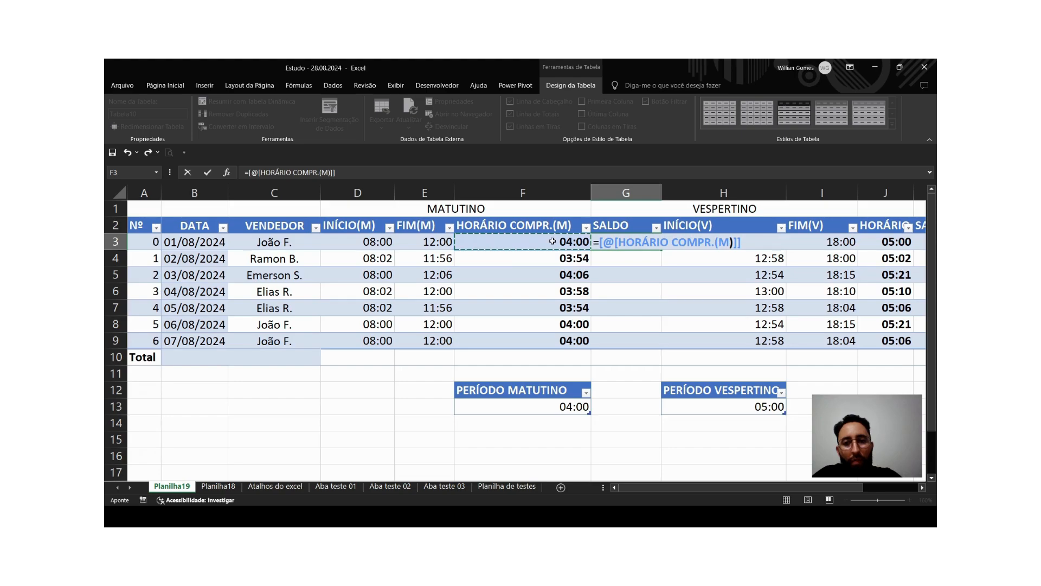
key("BackSpace")
key("BackSpace")
key("BackSpace")
key("BackSpace")
key("BackSpace")
key("BackSpace")
key("BackSpace")
key("BackSpace")
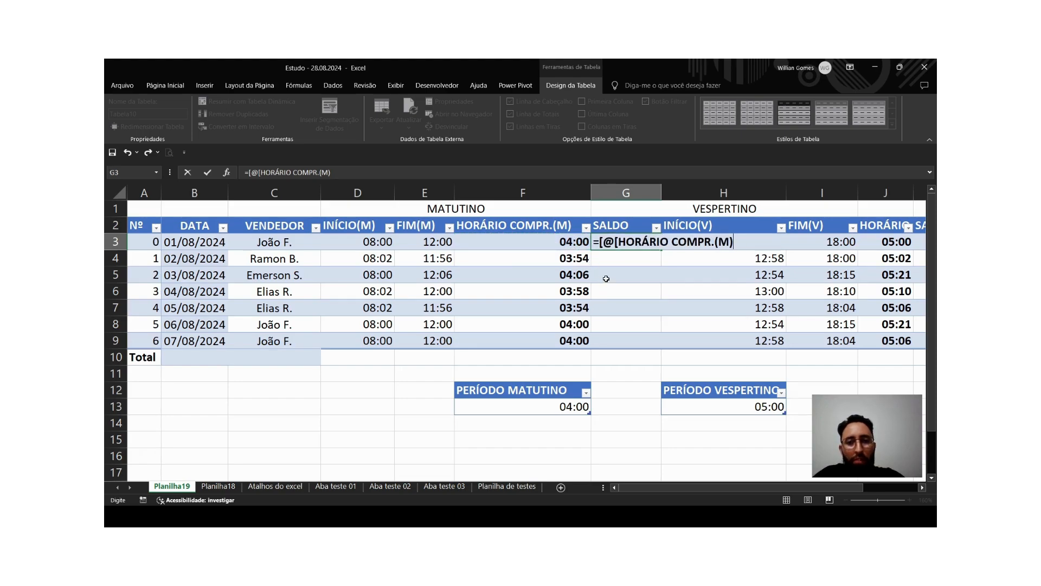
key("BackSpace")
key("BackSpace")
key("BackSpace")
key("BackSpace")
key("BackSpace")
key("BackSpace")
key("BackSpace")
key("BackSpace")
key("BackSpace")
key("BackSpace")
key("BackSpace")
key("BackSpace")
key("BackSpace")
key("BackSpace")
key("BackSpace")
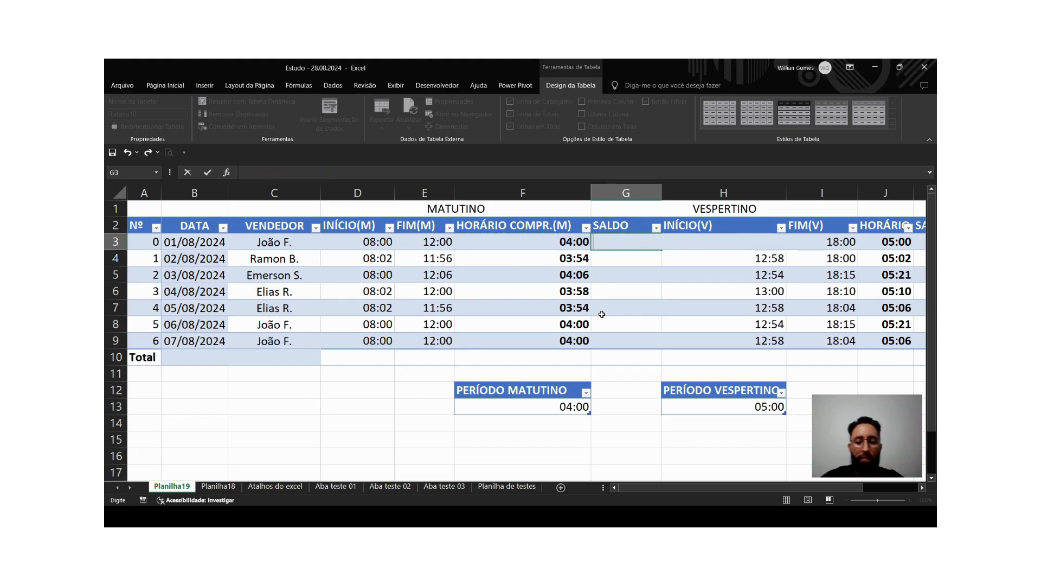
Calculate the morning SALDO column from cell G3 with the formula =MAT-[@[HORÁRIO COMPR.(M)]].
type("=MAT")
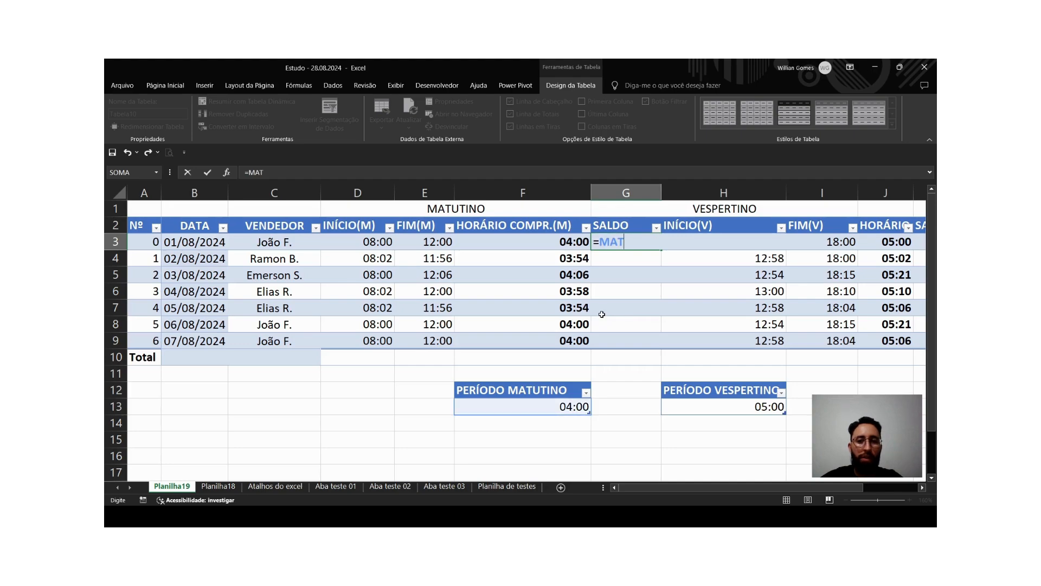
type("-")
left_click(549, 240)
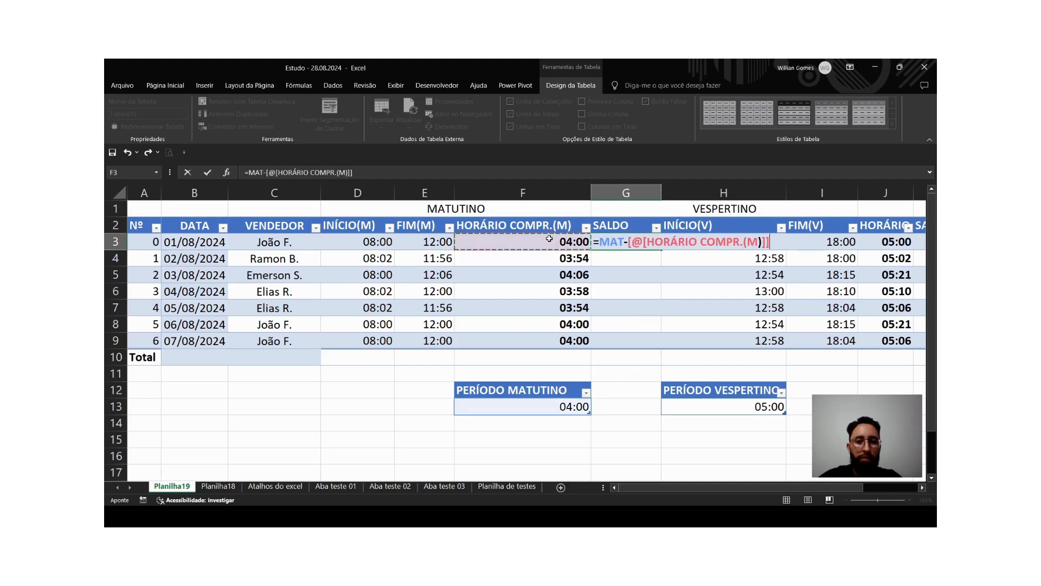
key("Return")
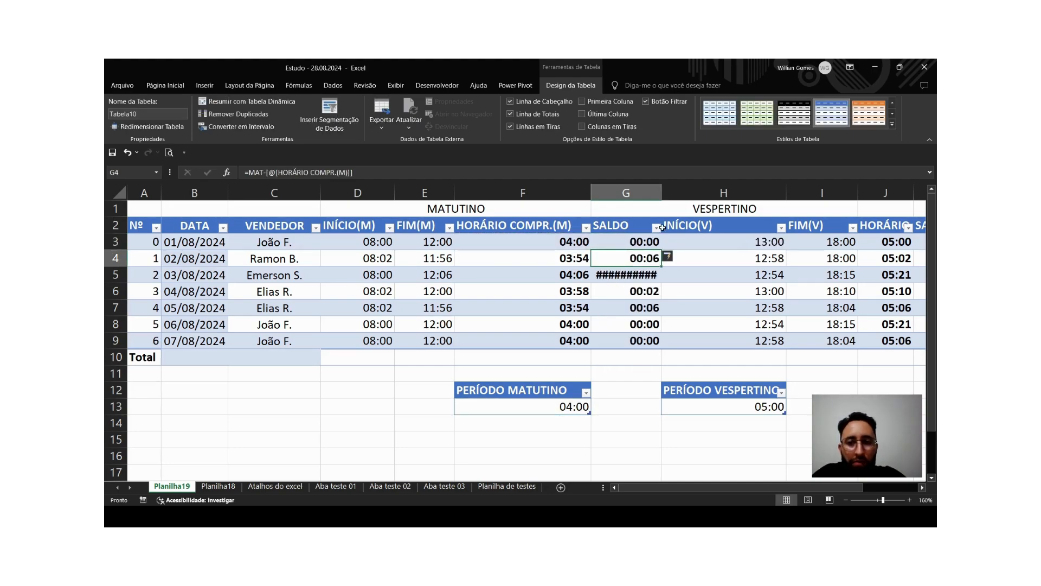
Widen the morning SALDO column and add a sum of its values in the total row, cell G10.
left_click_drag(662, 194, 712, 193)
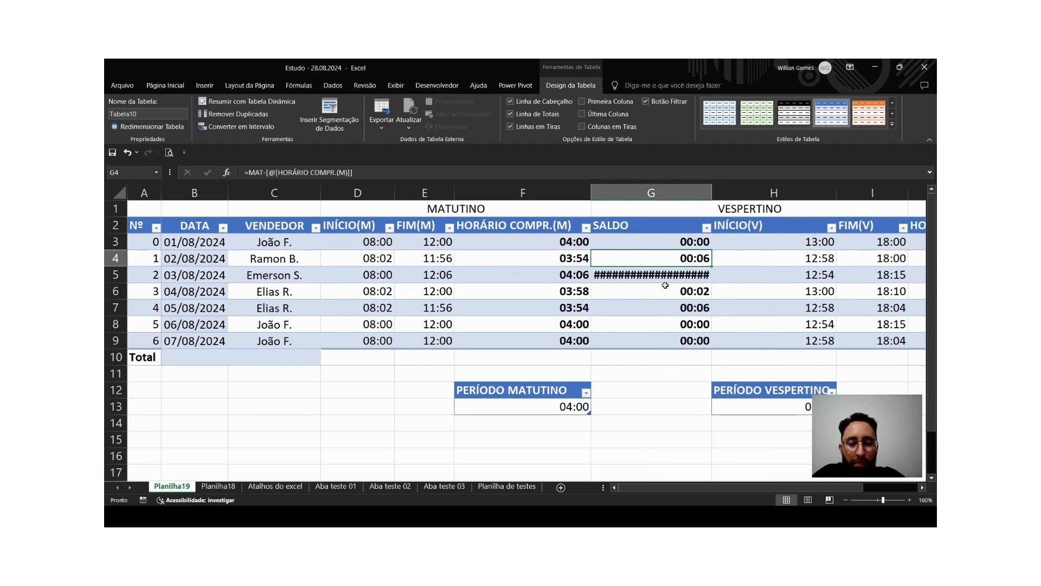
double_click(647, 275)
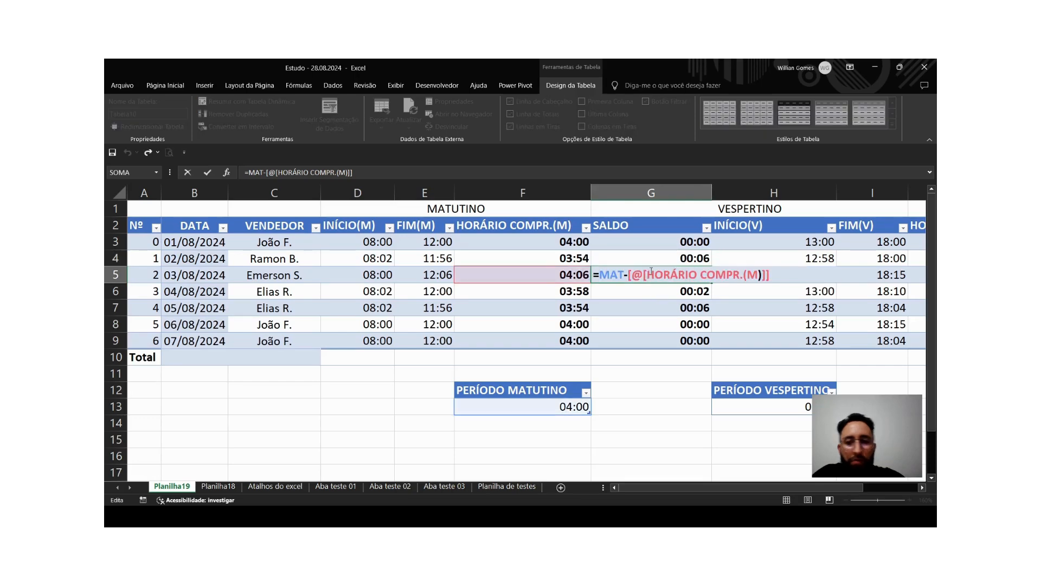
key("Escape")
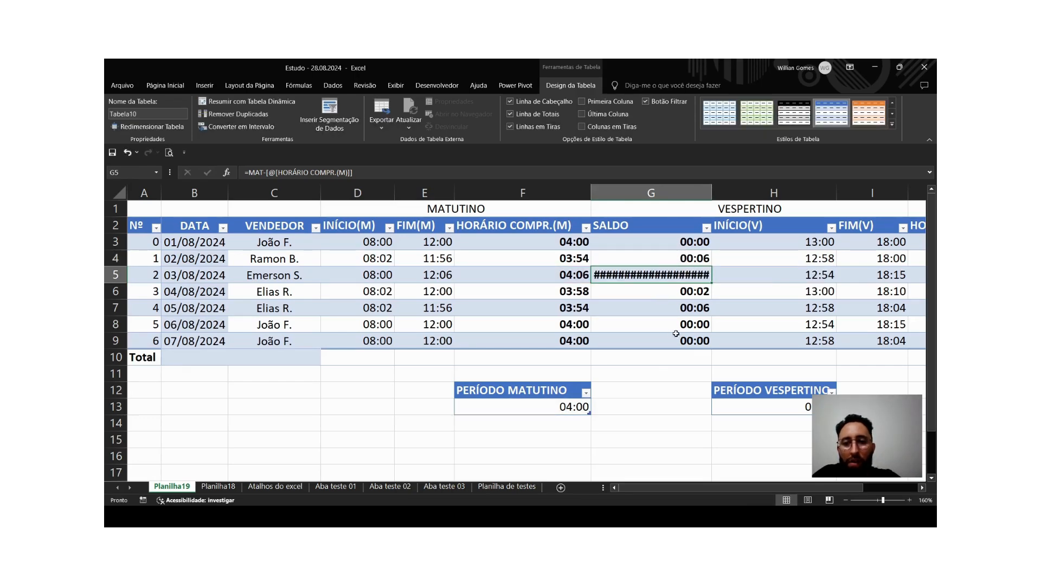
left_click(675, 358)
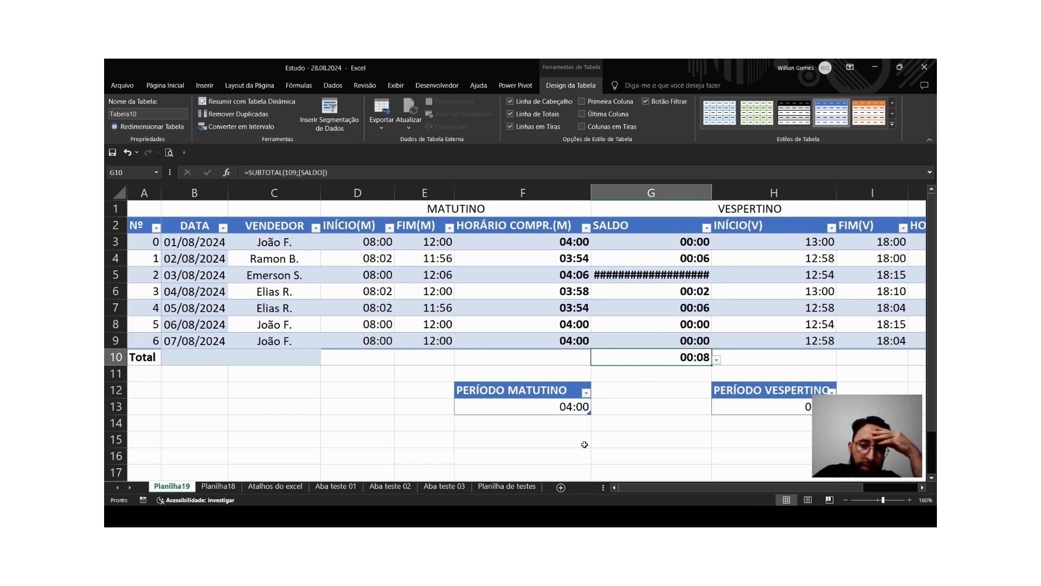
Examine the morning worked hours and SALDO formulas row by row, comparing cell G5 with the other rows.
left_click(623, 307)
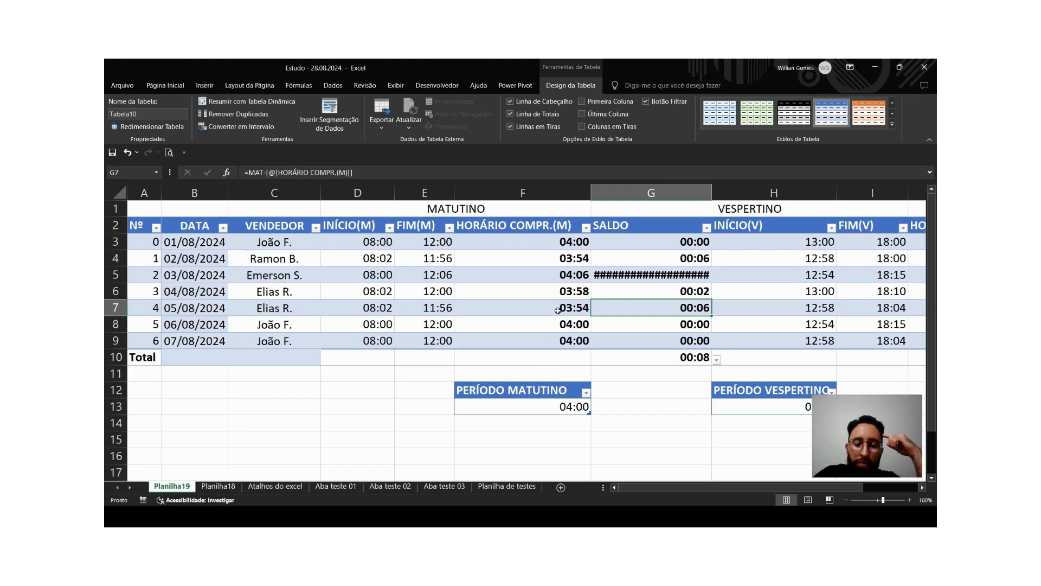
left_click(578, 245)
left_click(707, 239)
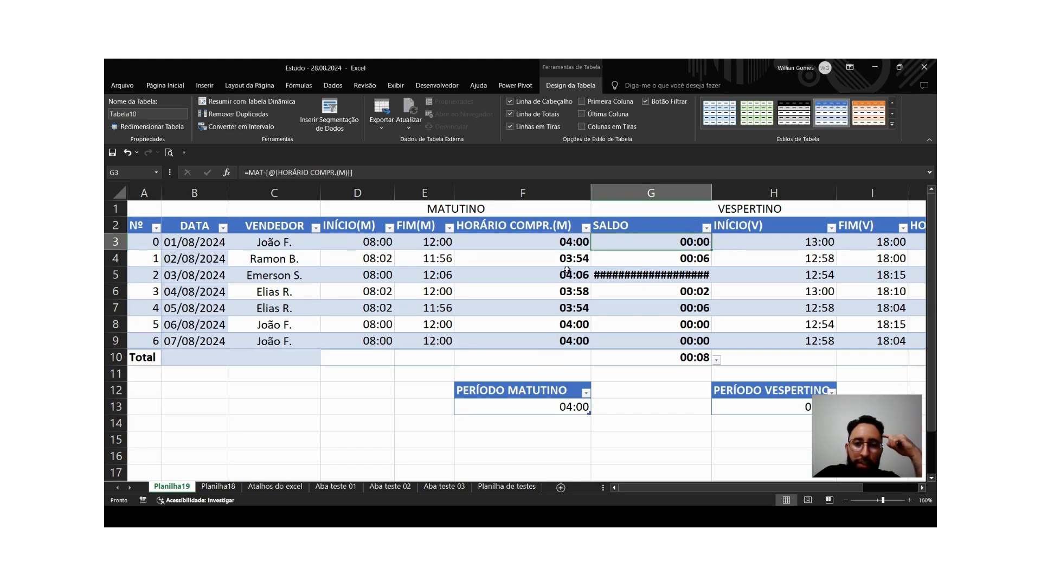
left_click(564, 259)
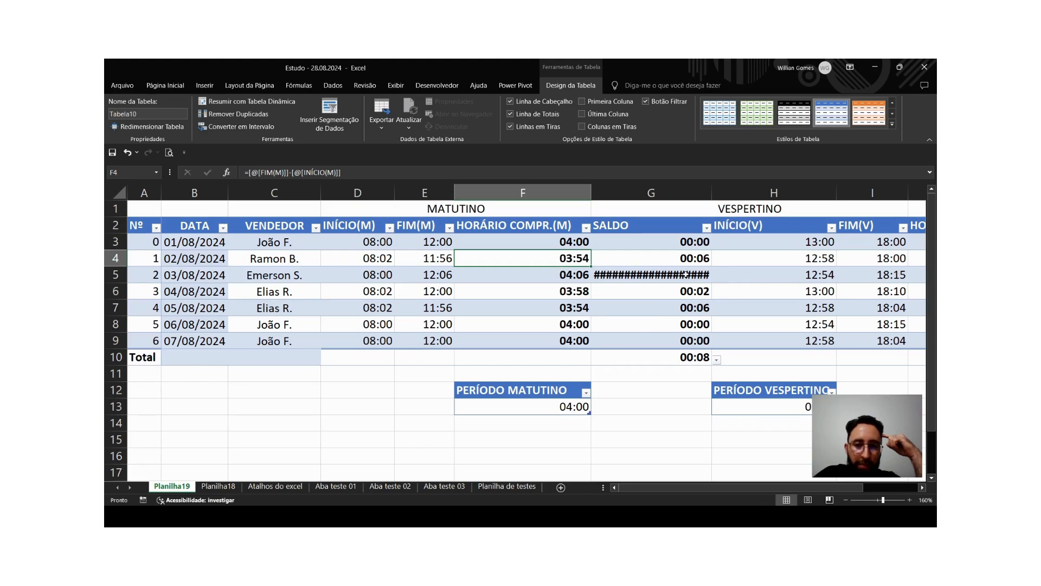
left_click(578, 280)
left_click(609, 276)
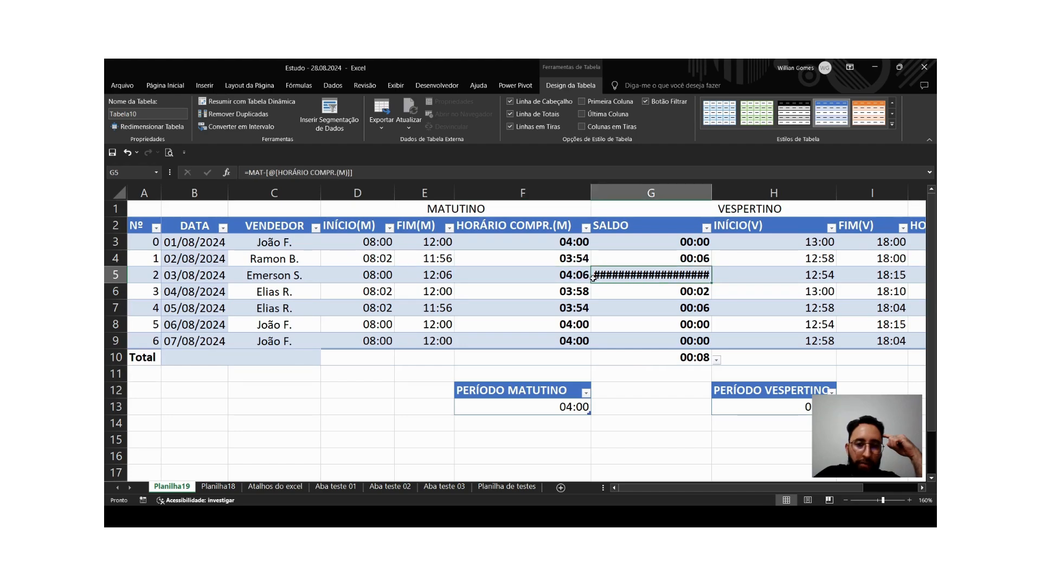
double_click(634, 274)
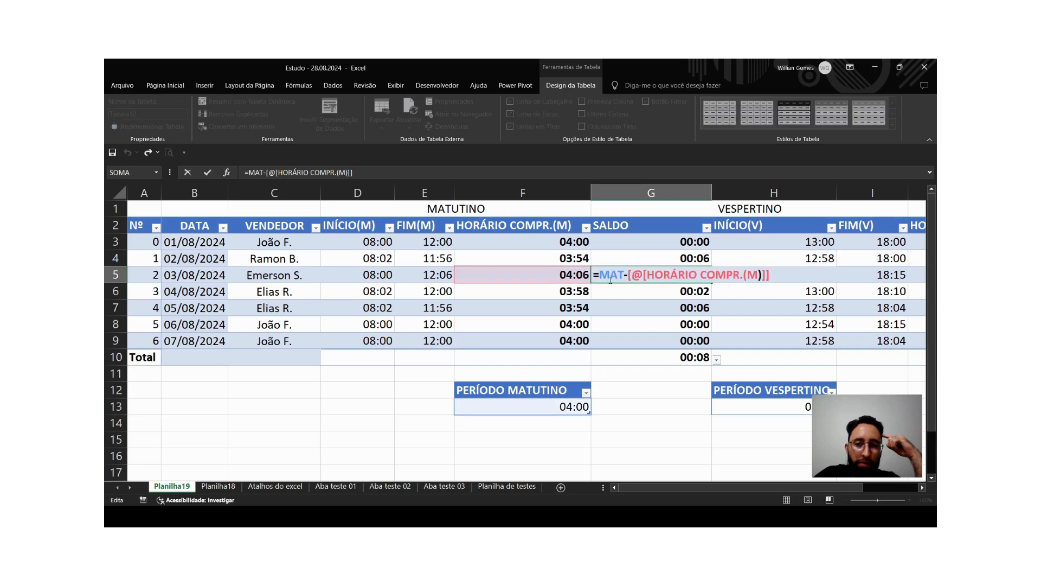
key("Escape")
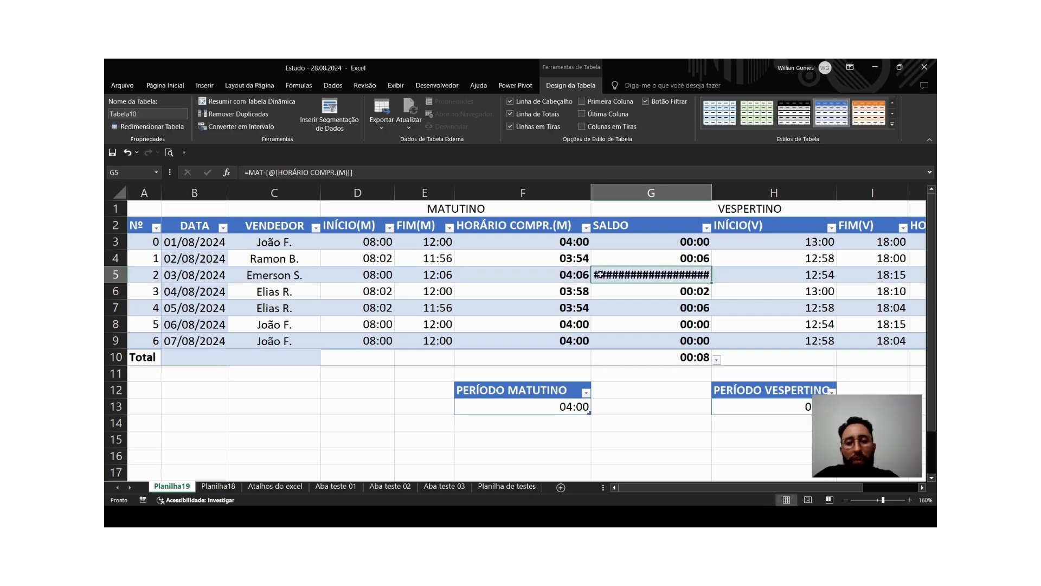
left_click(679, 299)
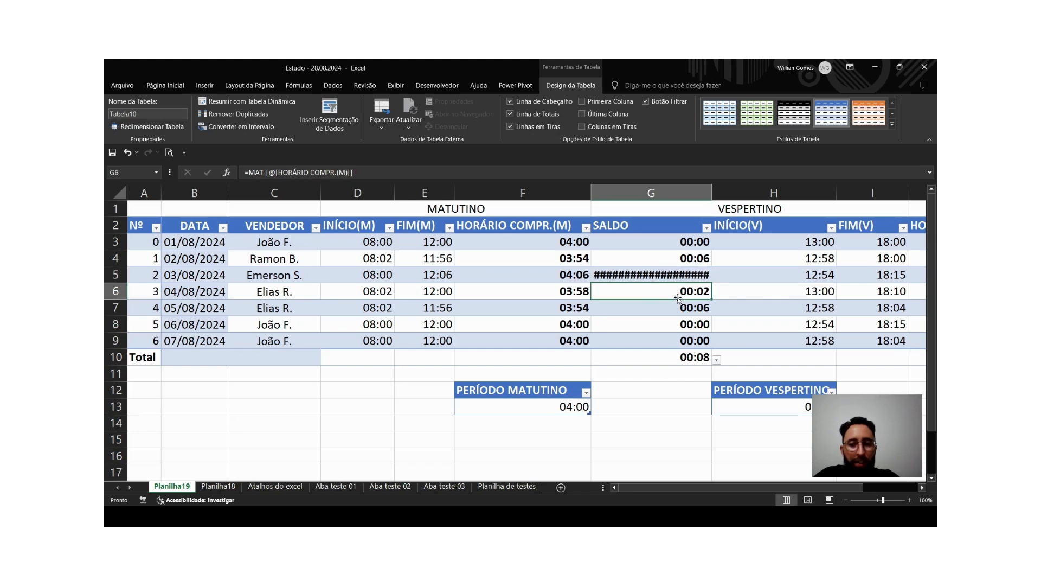
left_click(660, 306)
left_click(658, 322)
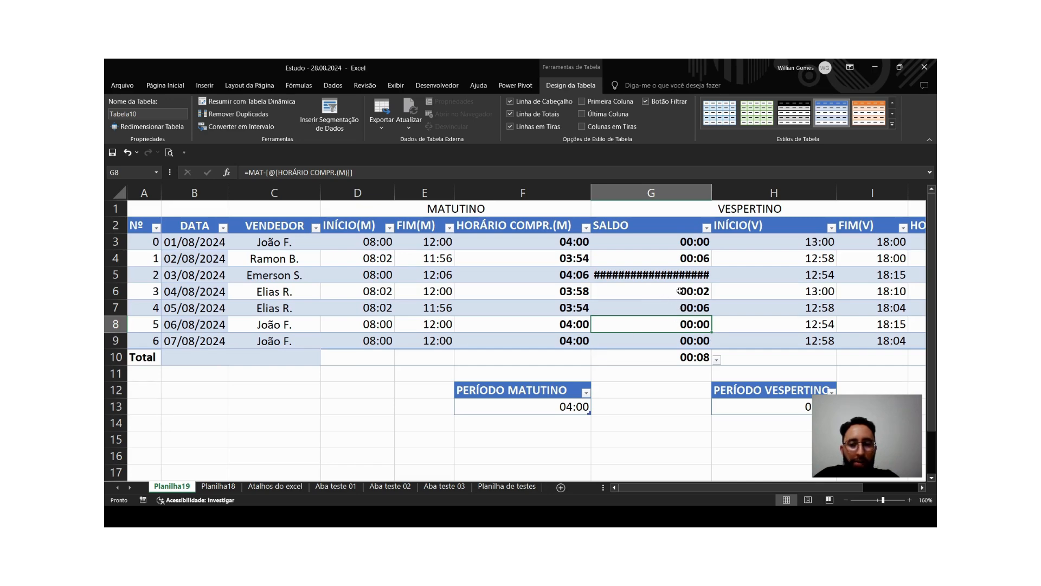
left_click(583, 278)
left_click(623, 269)
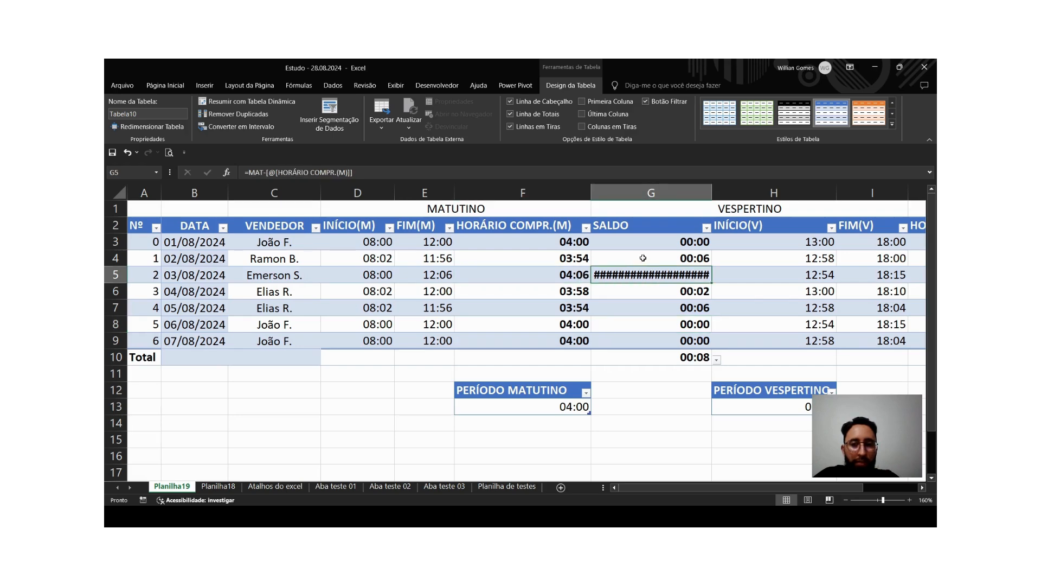
Compare the morning worked hours in cell F5 with SALDO cells G5 and G4 and the SALDO total in G10.
left_click(570, 276)
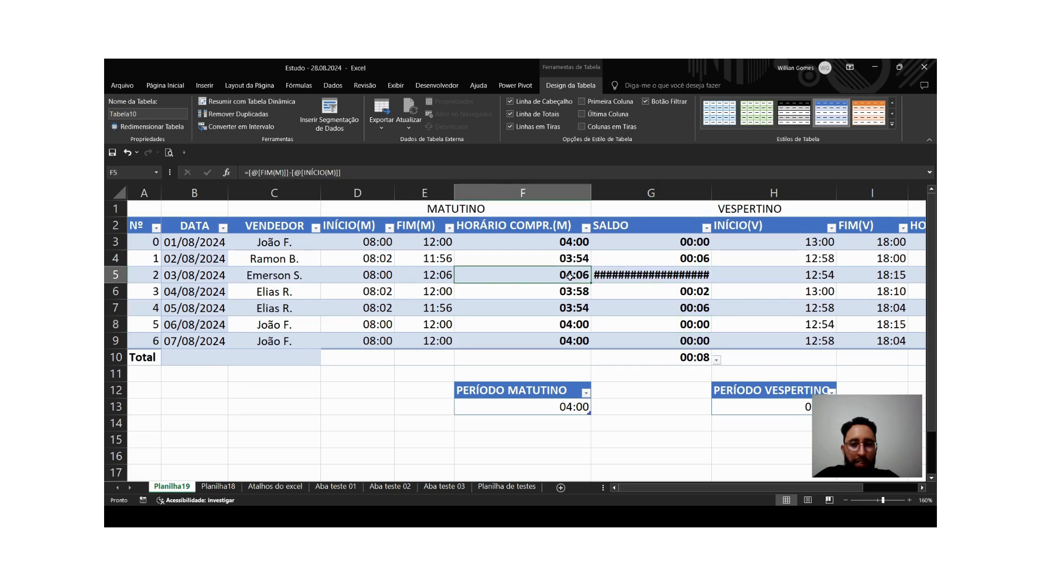
left_click(696, 270)
left_click(694, 260)
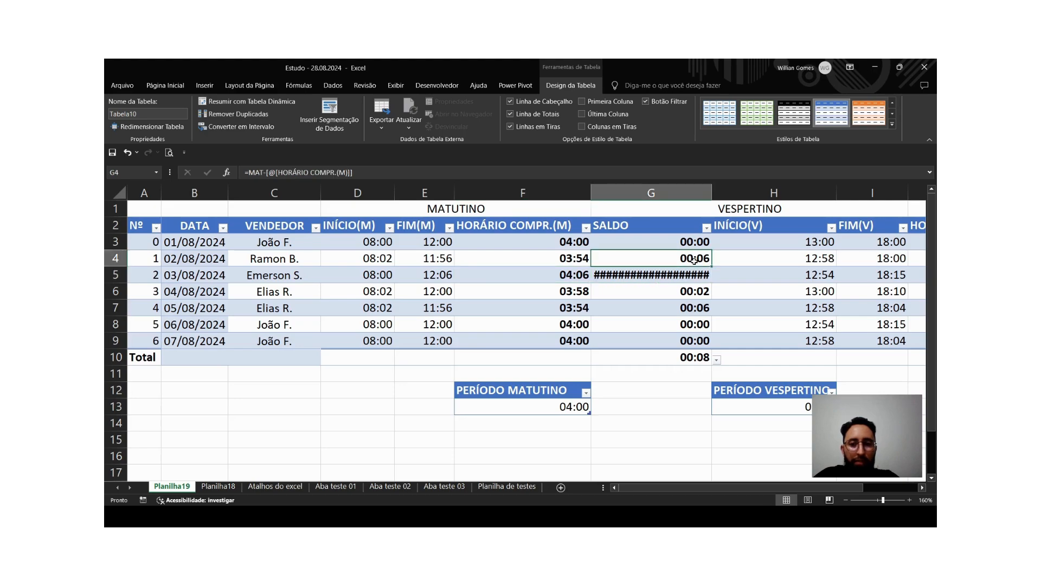
left_click(678, 356)
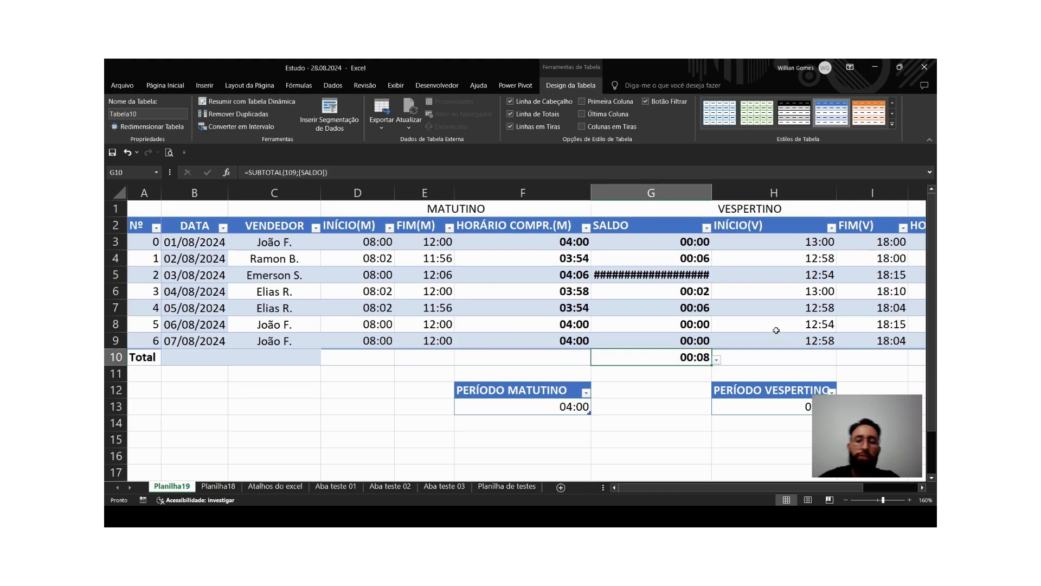
Calculate the afternoon SALDO2 column from cell K3 with the formula =VESP-[@[HORÁRIO CUMP.(V)]].
key("Right")
key("Right")
key("Right")
key("Right")
key("Right")
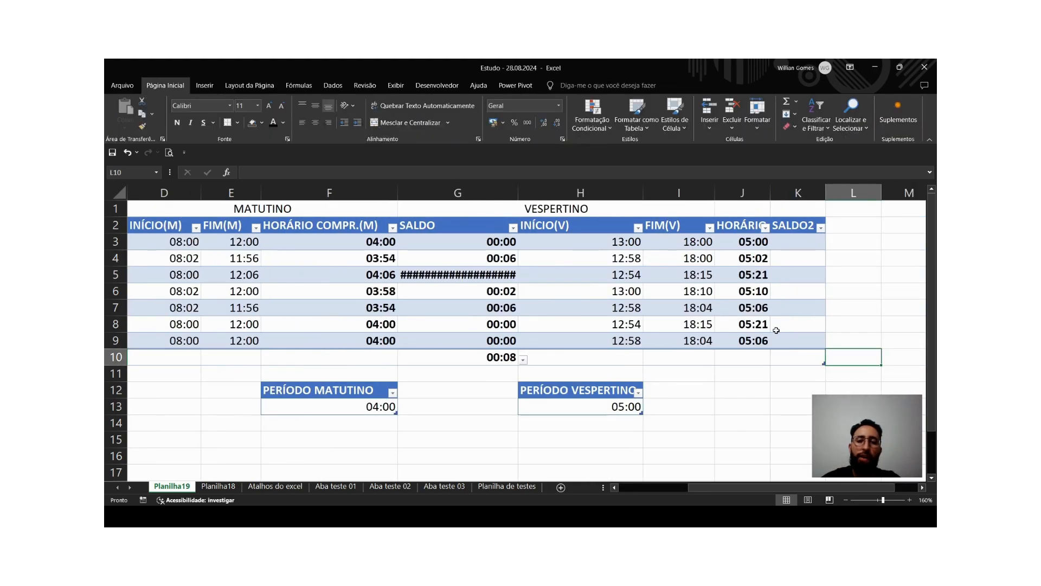
key("Up")
key("Up")
key("Left")
key("Up")
key("Up")
key("Up")
key("Up")
key("Up")
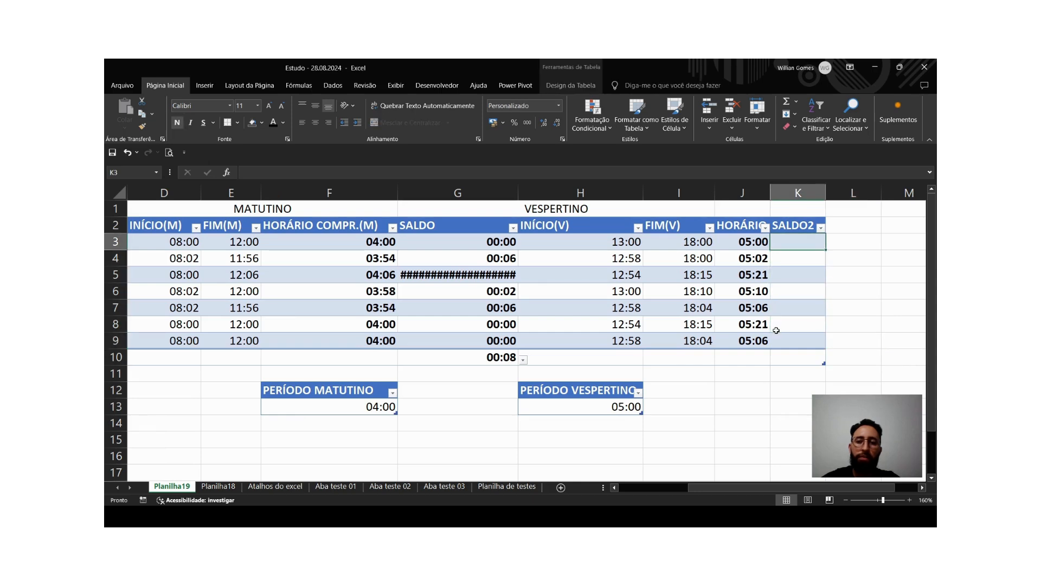
type("=")
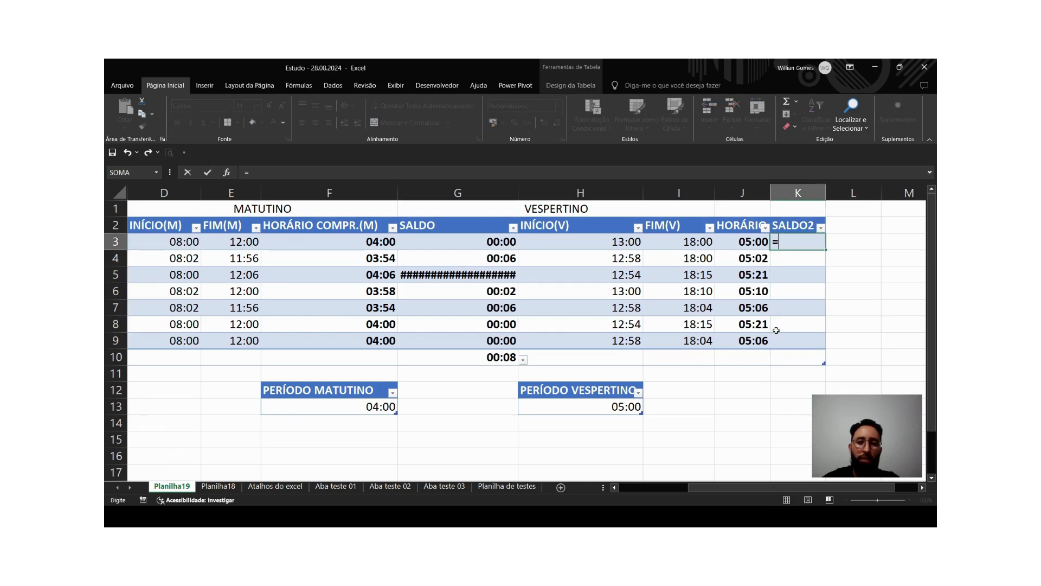
type("VES")
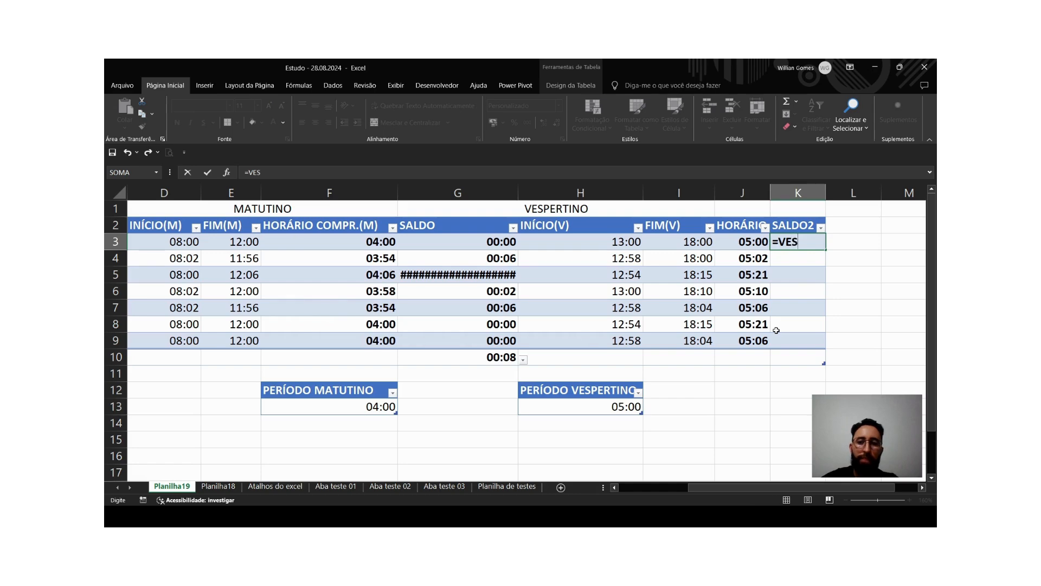
type("P-")
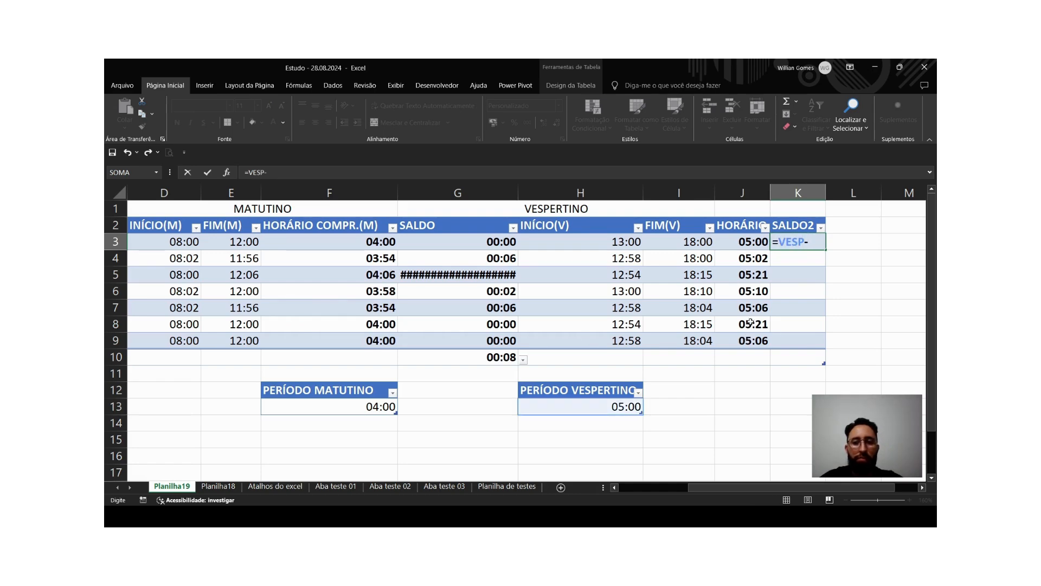
left_click(739, 241)
key("Return")
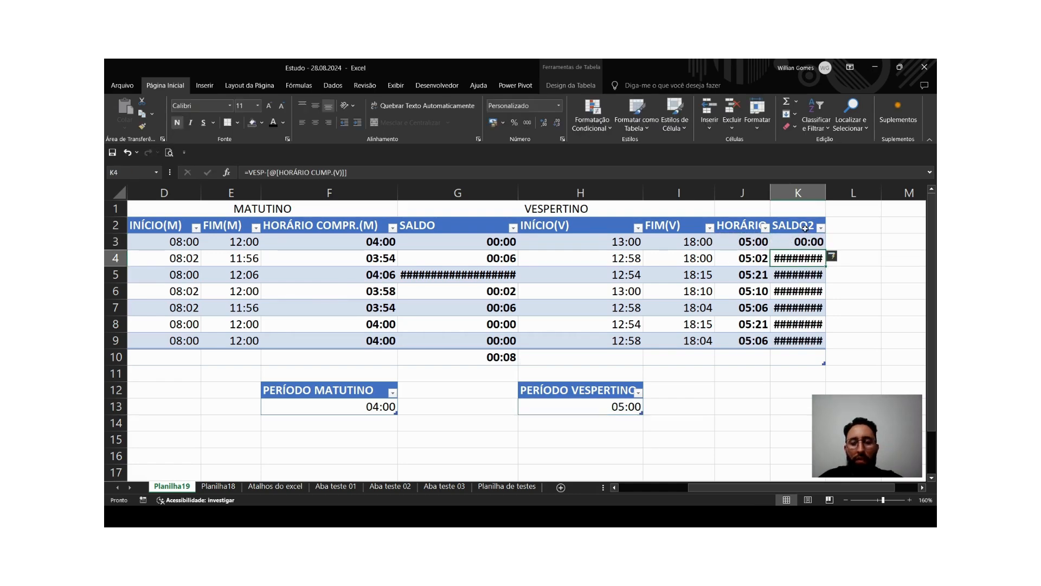
Widen the afternoon SALDO2 column K to roughly twice its width.
left_click_drag(828, 188, 897, 189)
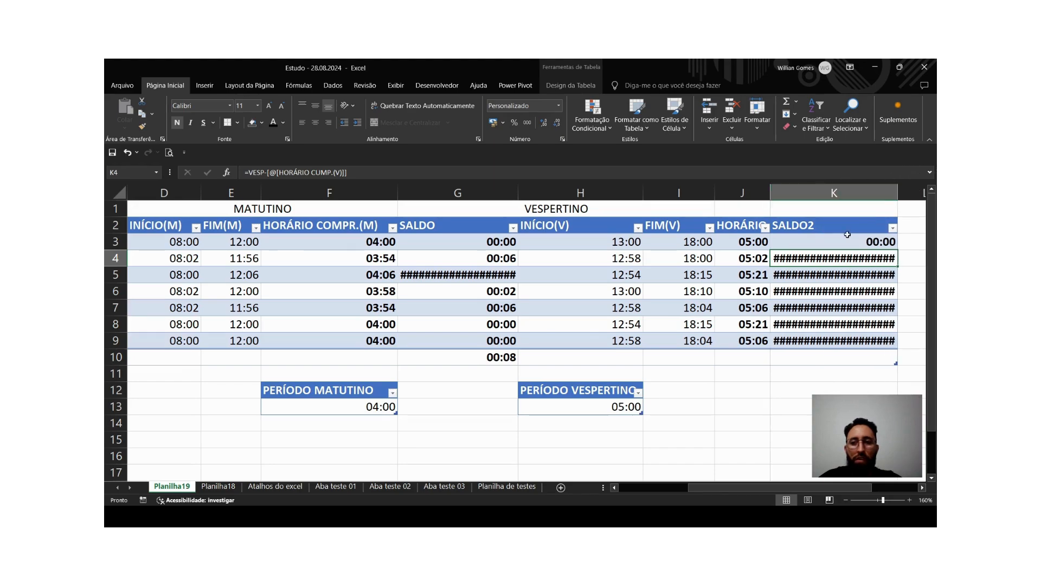
left_click(779, 359)
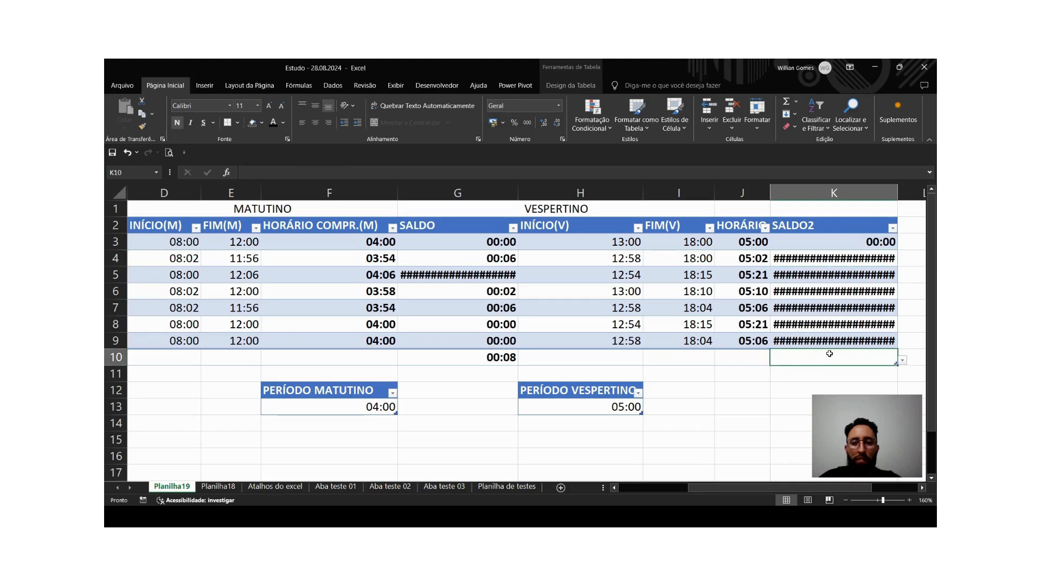
left_click(681, 402)
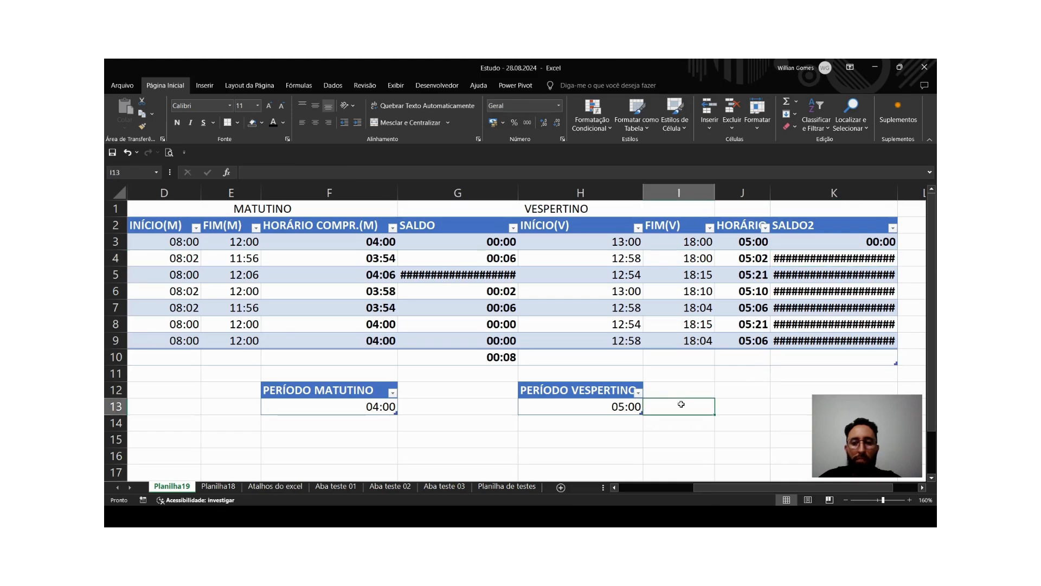
left_click(825, 258)
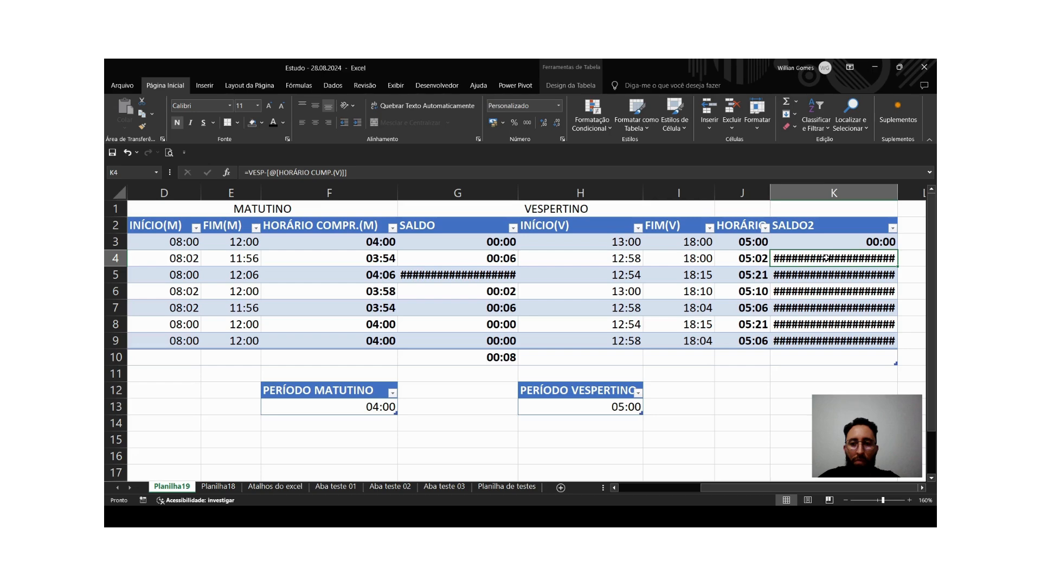
double_click(834, 244)
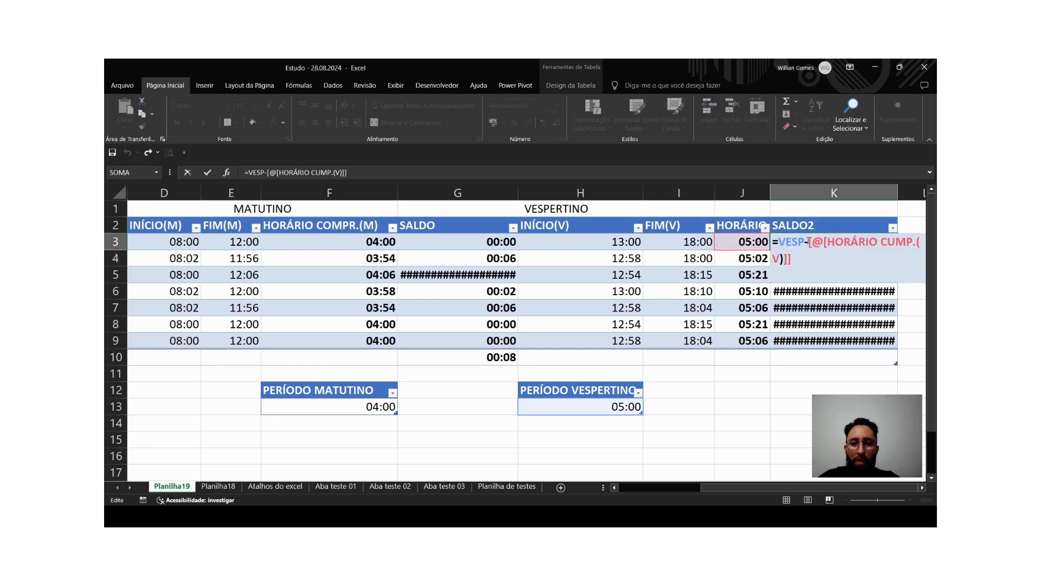
left_click_drag(808, 241, 772, 242)
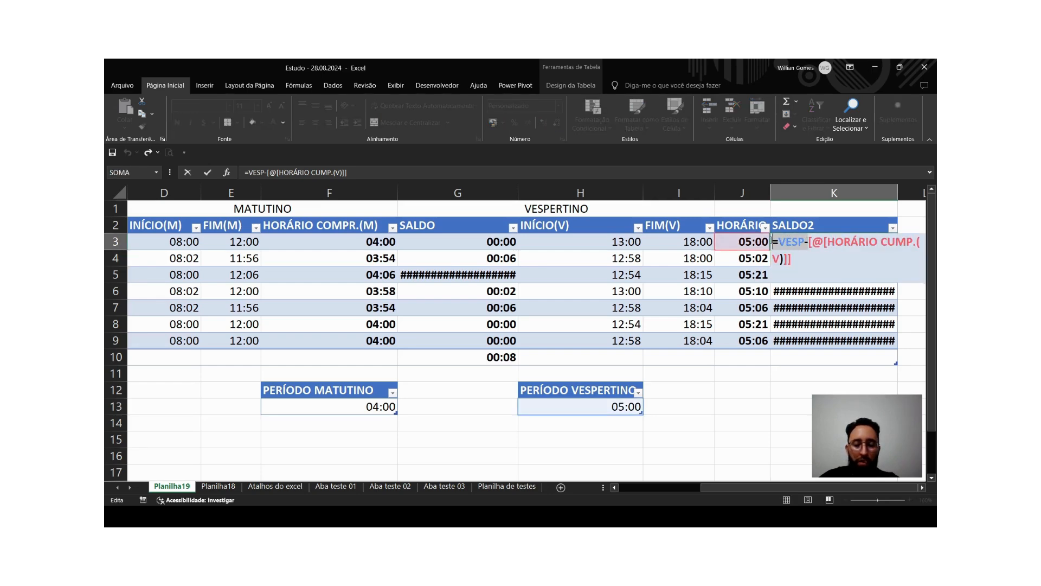
key("ctrl+x")
key("Escape")
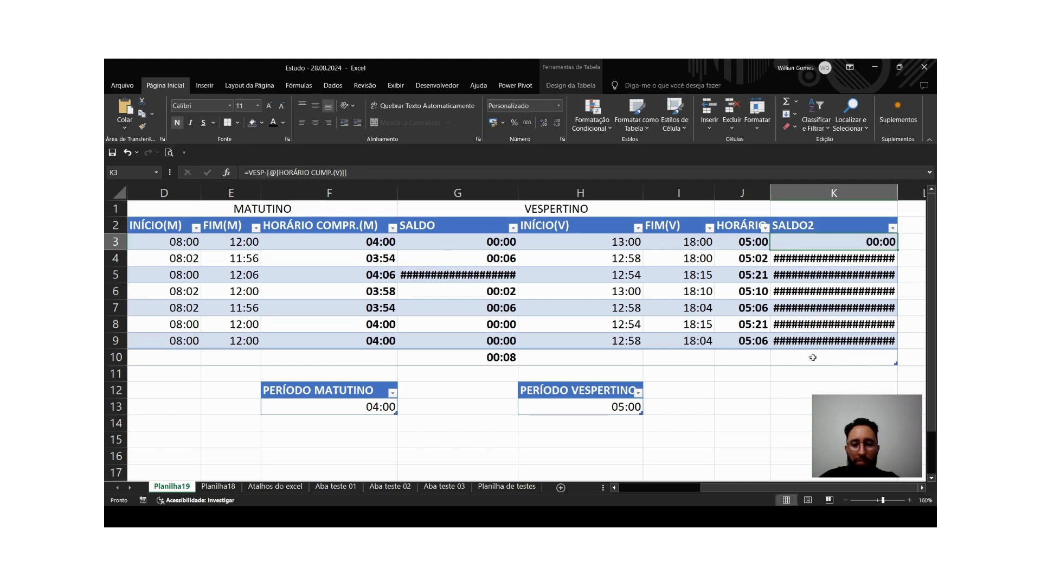
Add a sum of the SALDO2 values in the total row, cell K10.
left_click(832, 359, "ctrl")
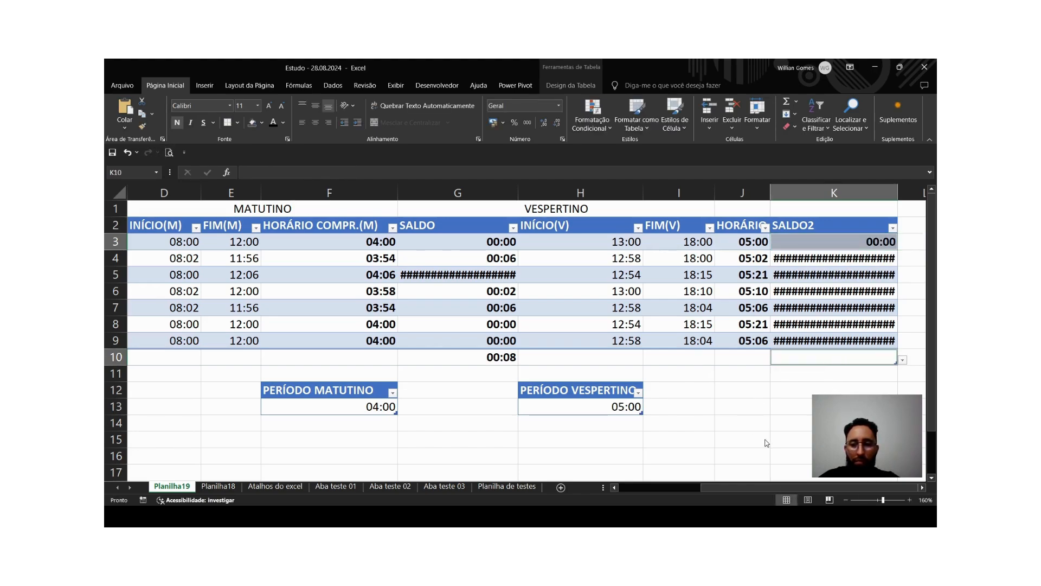
key("alt+equal")
left_click(810, 258)
Reverse the subtraction in the SALDO2 column from cell K3, changing the formula to =[@[HORÁRIO CUMP.(V)]]-VESP.
left_click(819, 246)
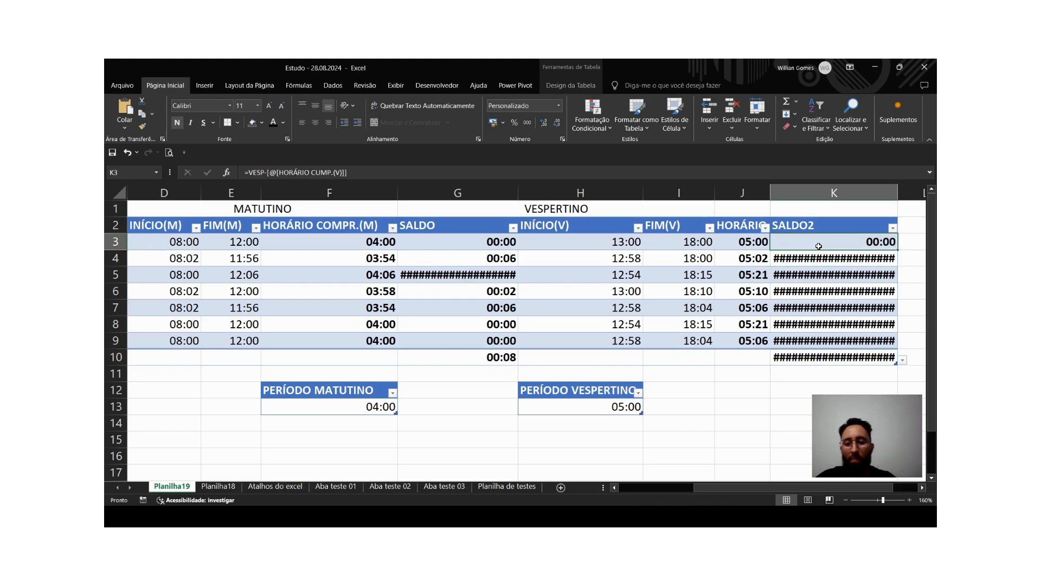
double_click(819, 247)
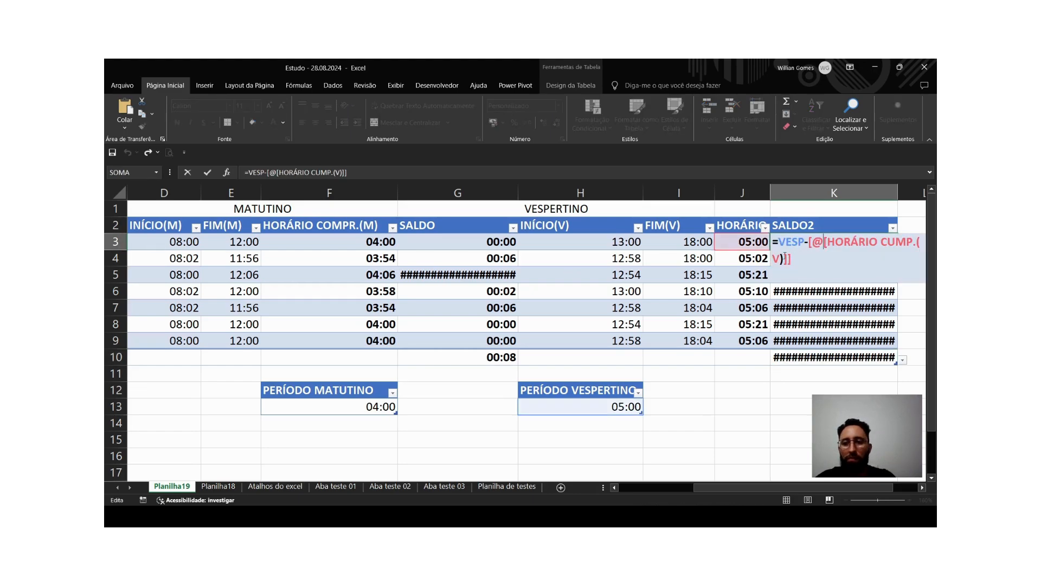
left_click_drag(805, 246, 779, 242)
key("BackSpace")
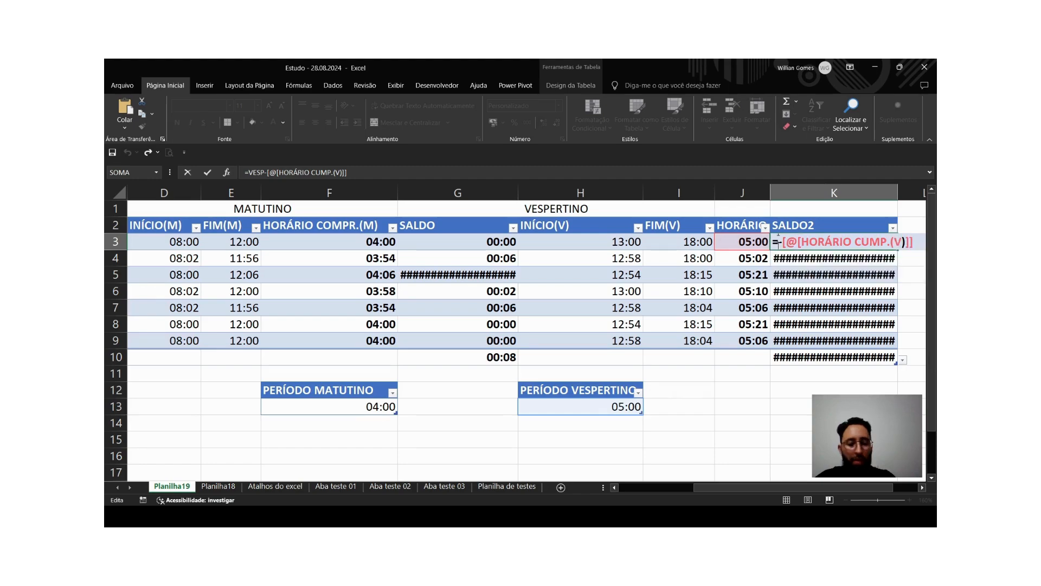
key("Delete")
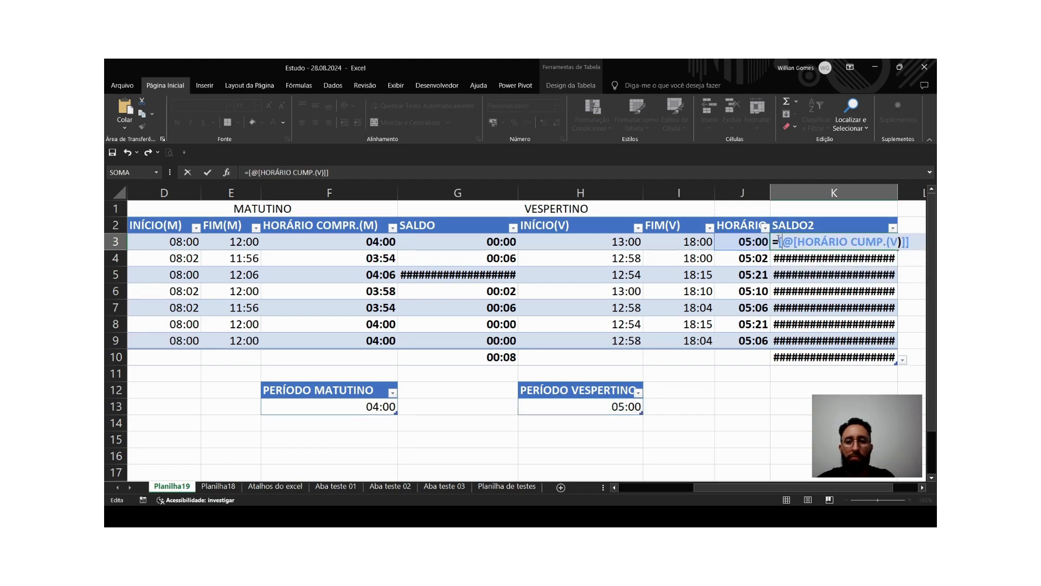
key("End")
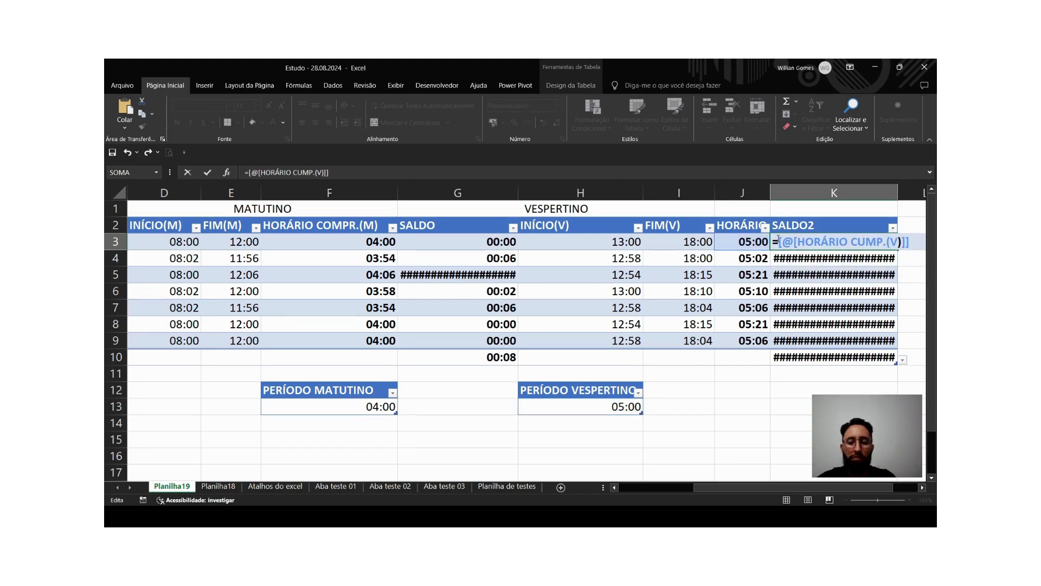
type("-VESP")
key("Return")
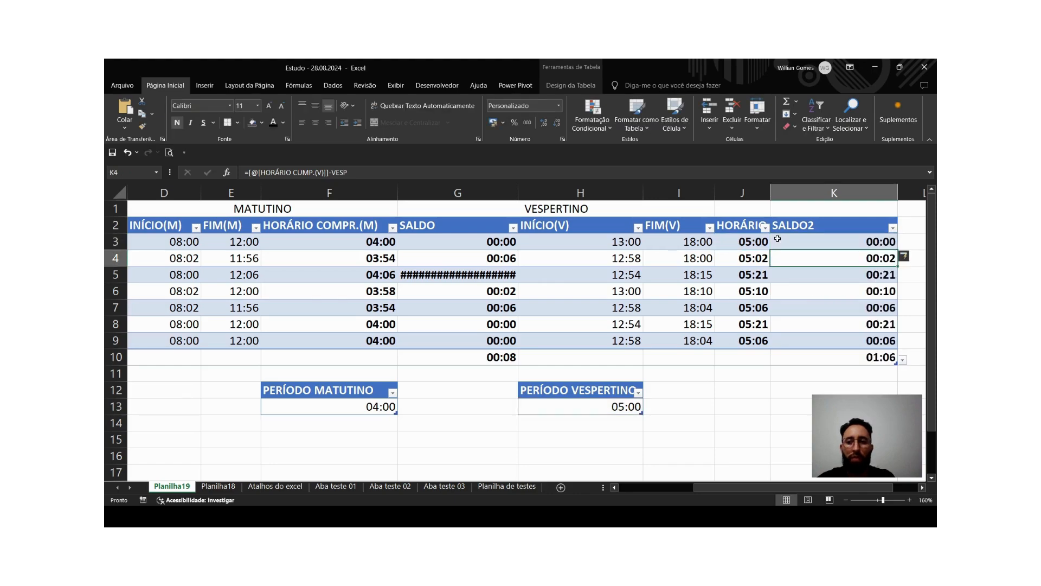
Examine the afternoon SALDO2 balances and their total in K10 against the end times and worked hours in columns I and J.
left_click(819, 353)
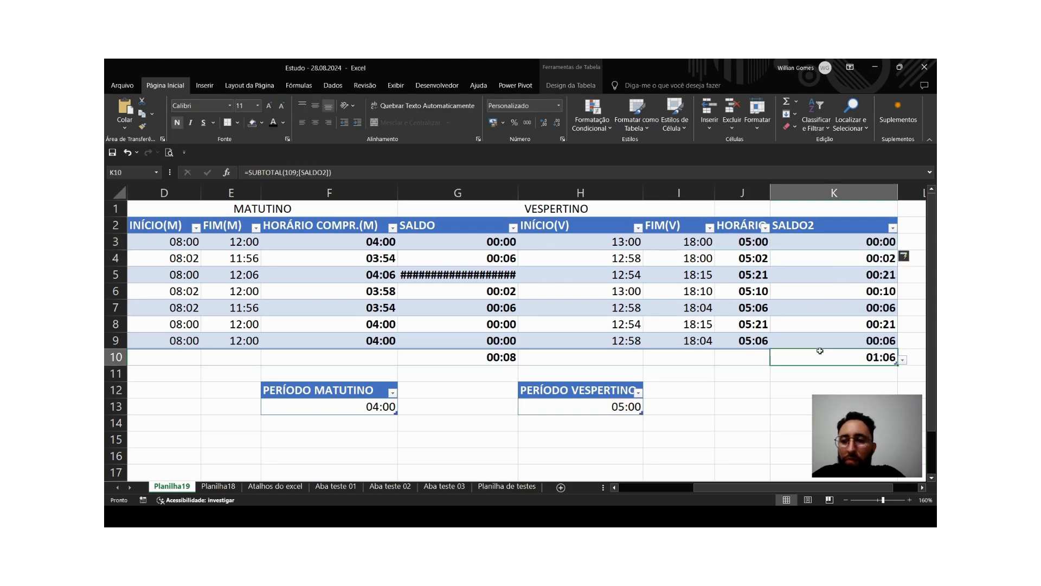
left_click(809, 279)
left_click(813, 258)
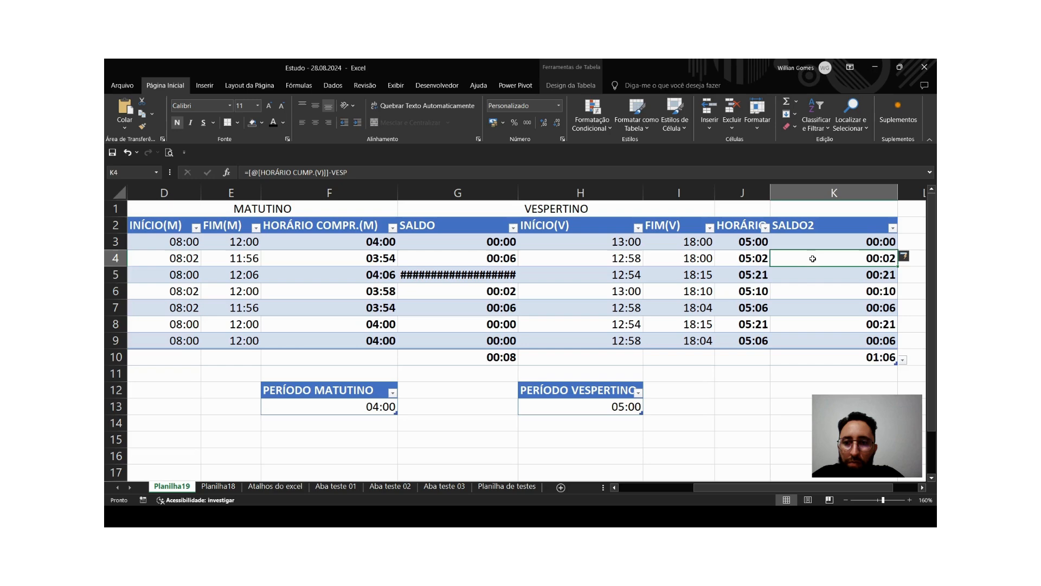
left_click(833, 274)
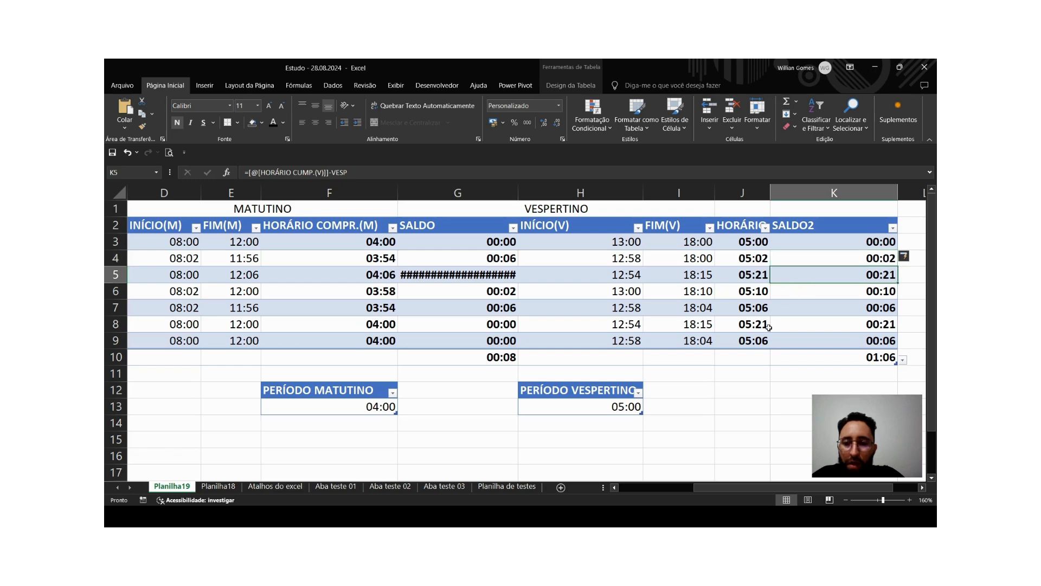
left_click(741, 322)
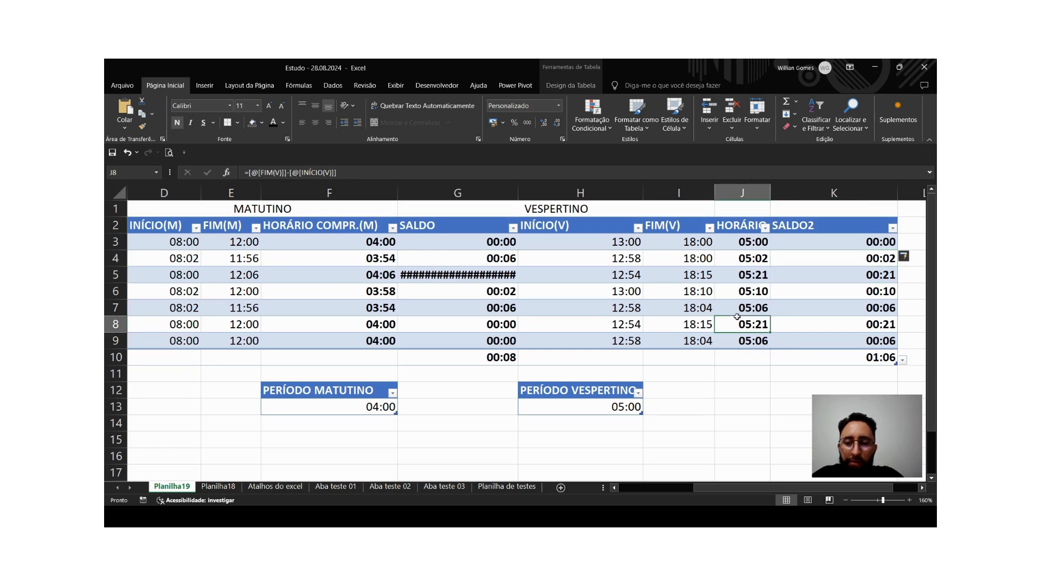
left_click(711, 296)
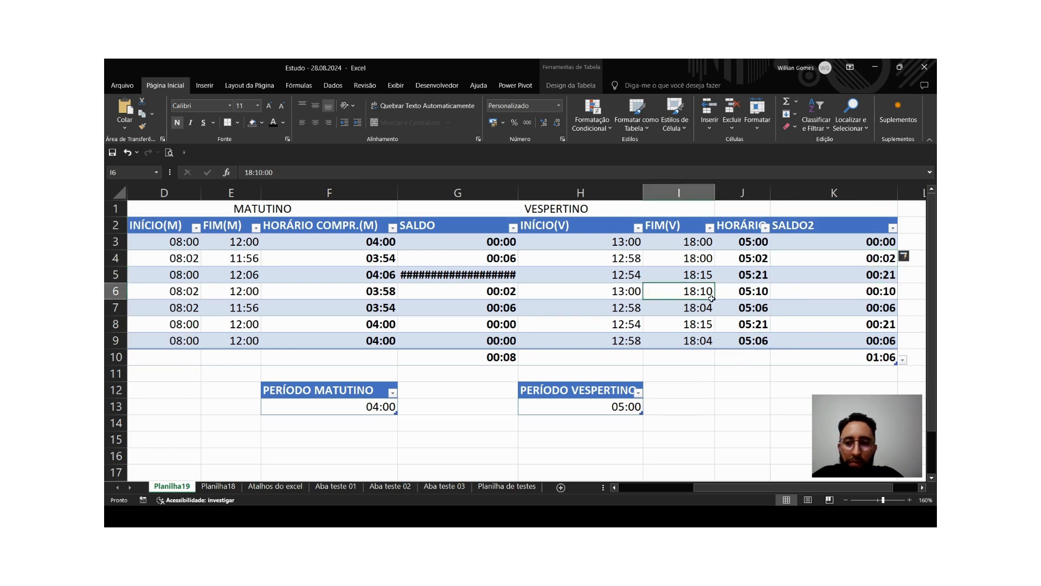
left_click(754, 270)
left_click(747, 243)
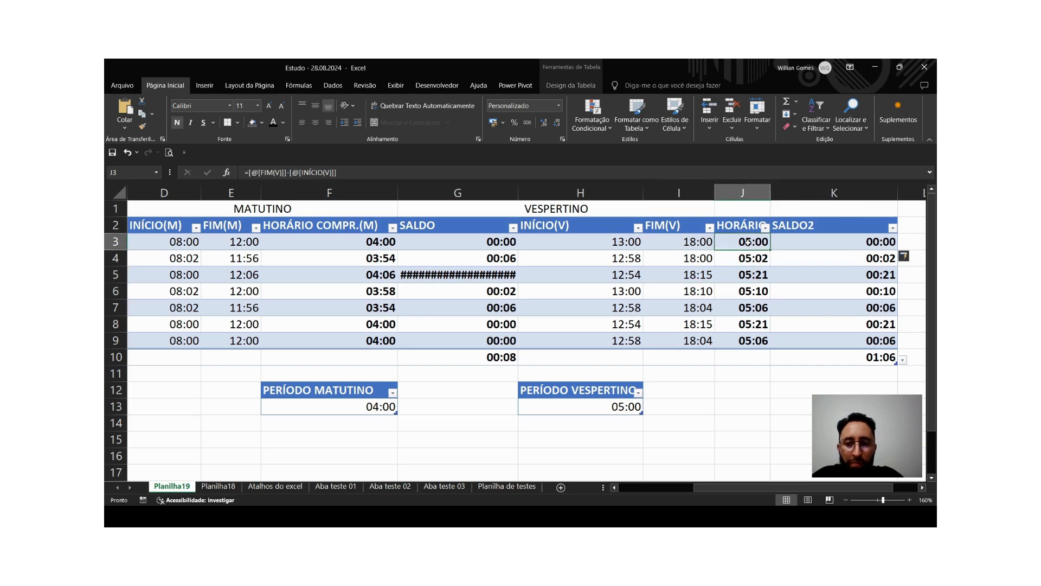
left_click(746, 341)
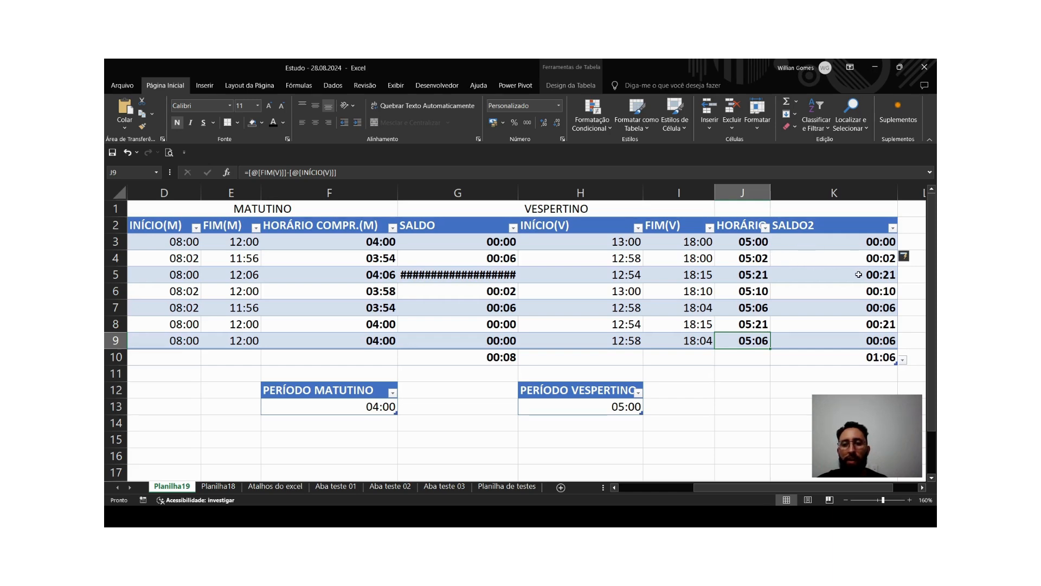
left_click(759, 277)
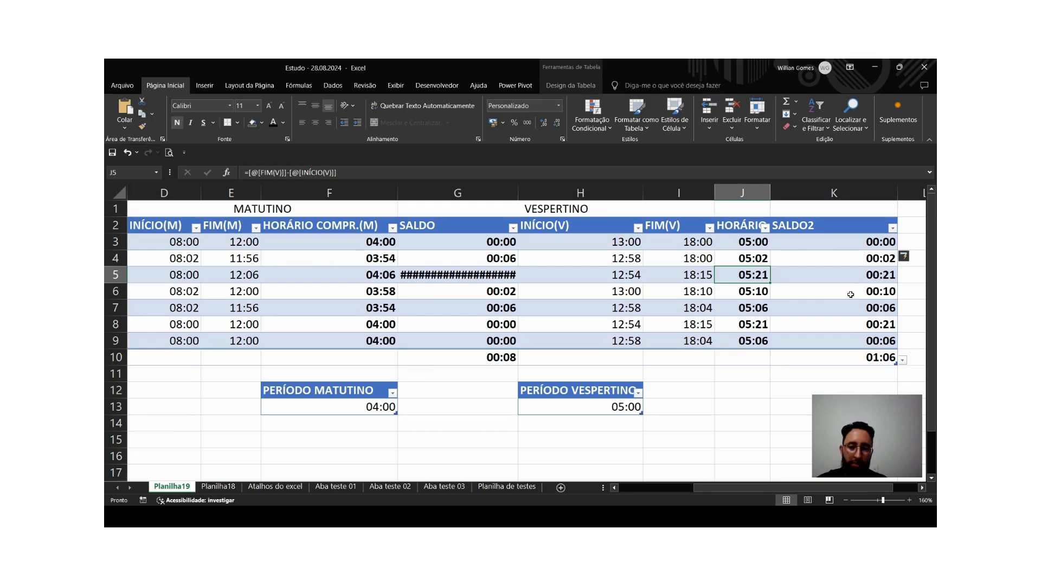
left_click(884, 369)
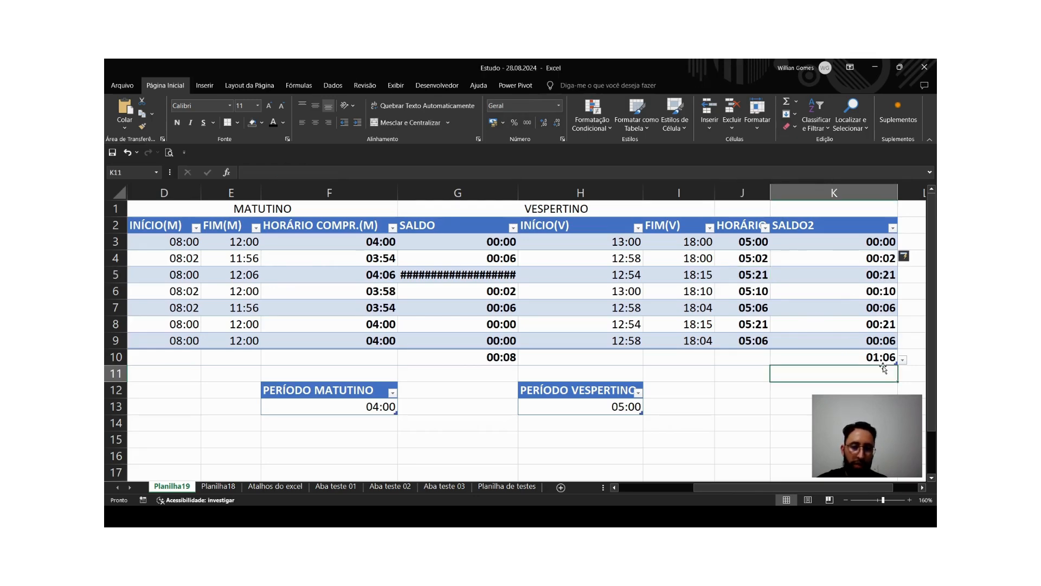
left_click(860, 357)
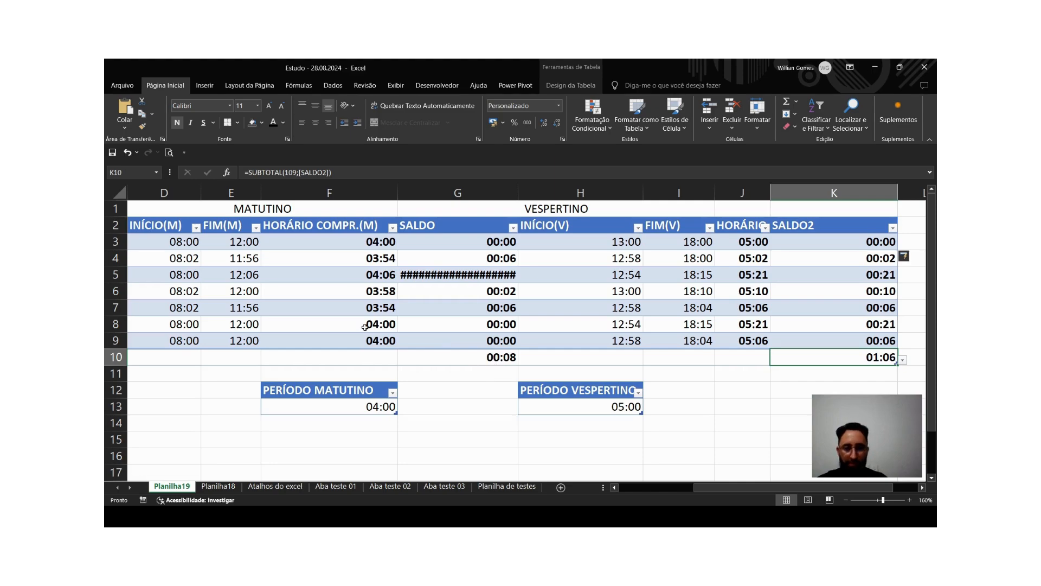
Save the workbook with the finished timesheet balances.
left_click(117, 156)
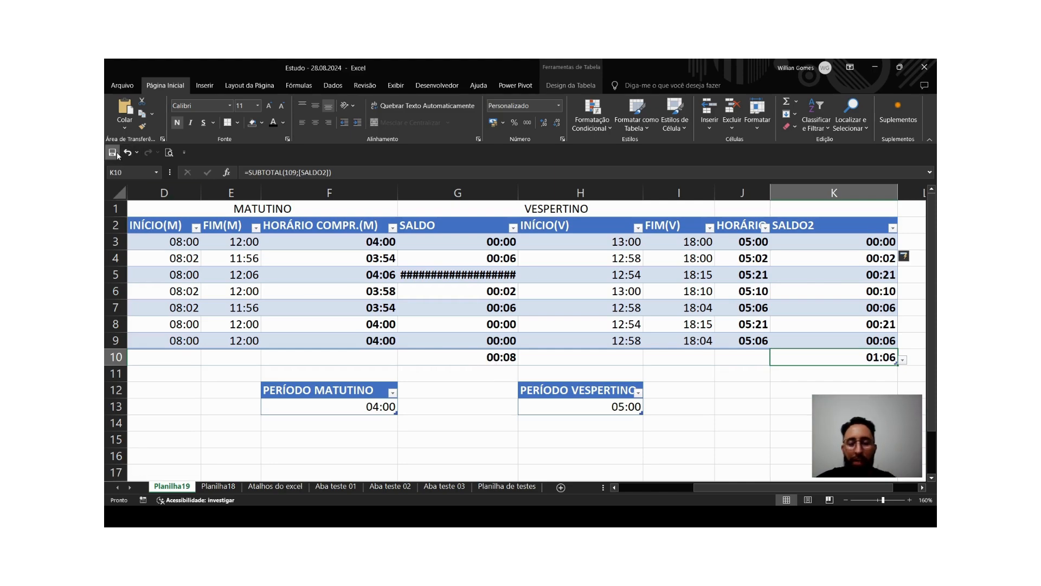
left_click(566, 515)
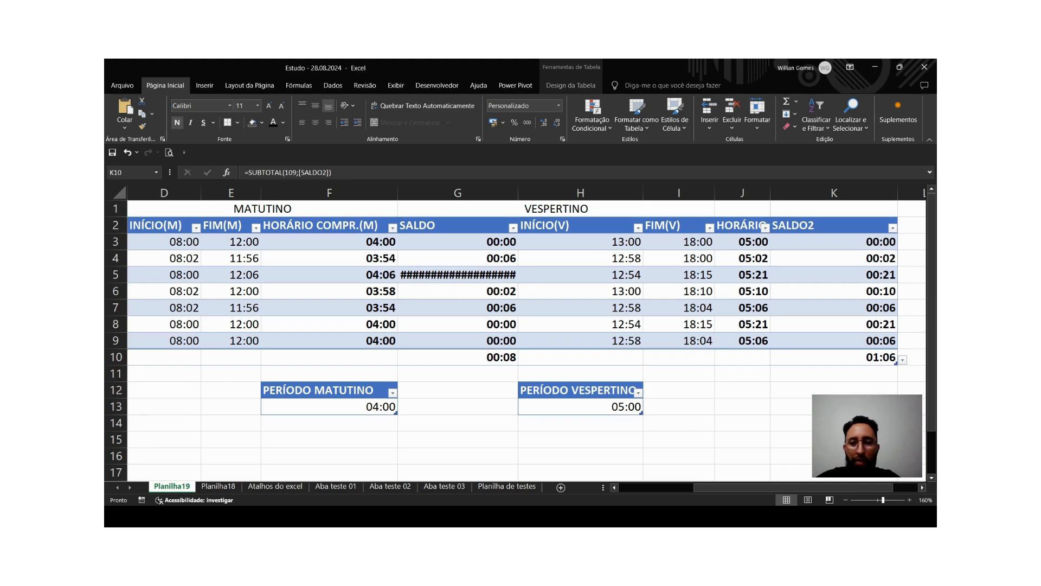
Open the Planilha18 sheet and inspect the SOMASE formula in the LUCRO total, cell H12.
key("ctrl+Page_Down")
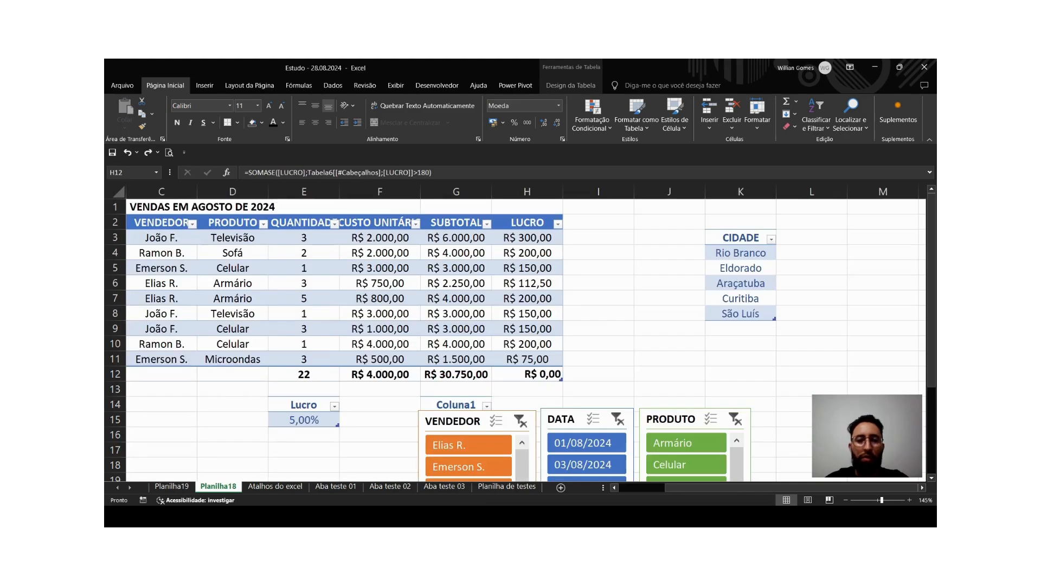
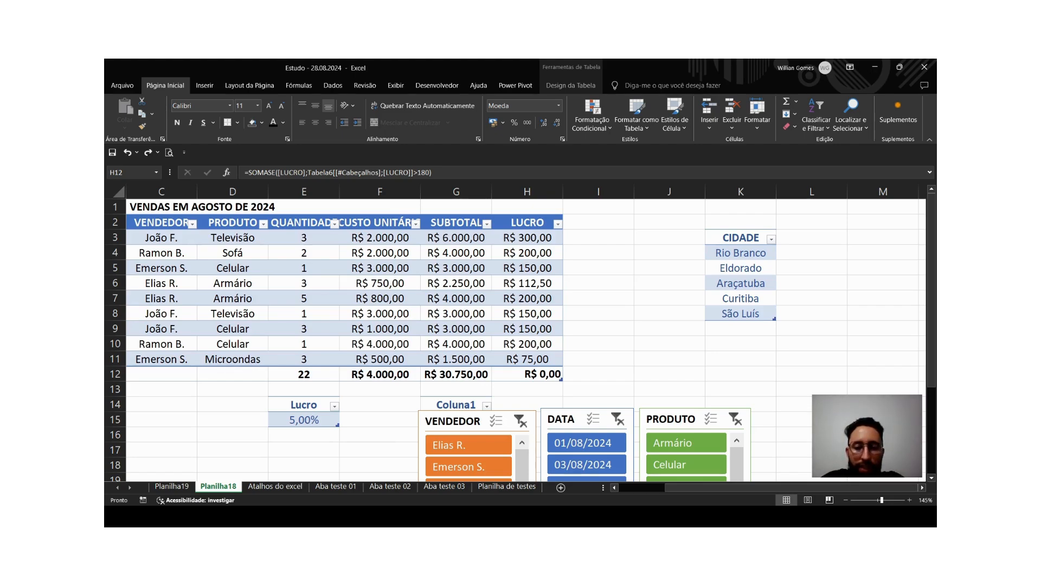
left_click(549, 286)
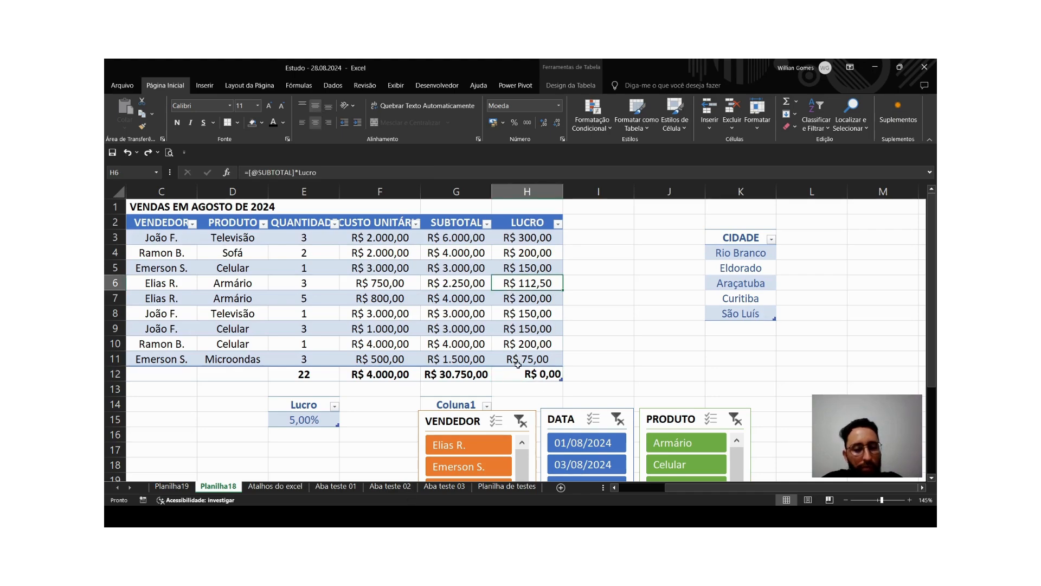
left_click(507, 378)
double_click(507, 378)
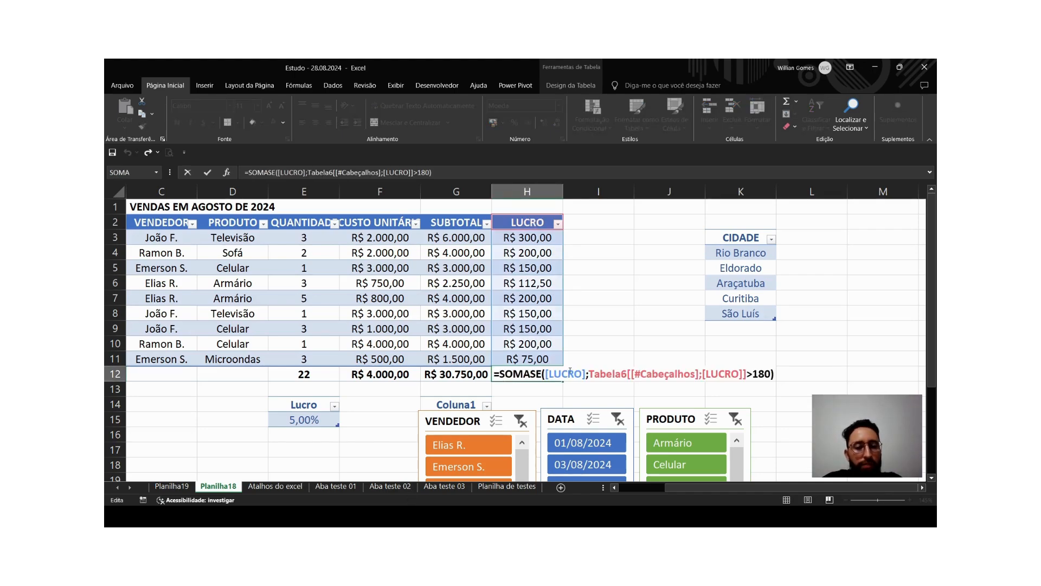
key("Escape")
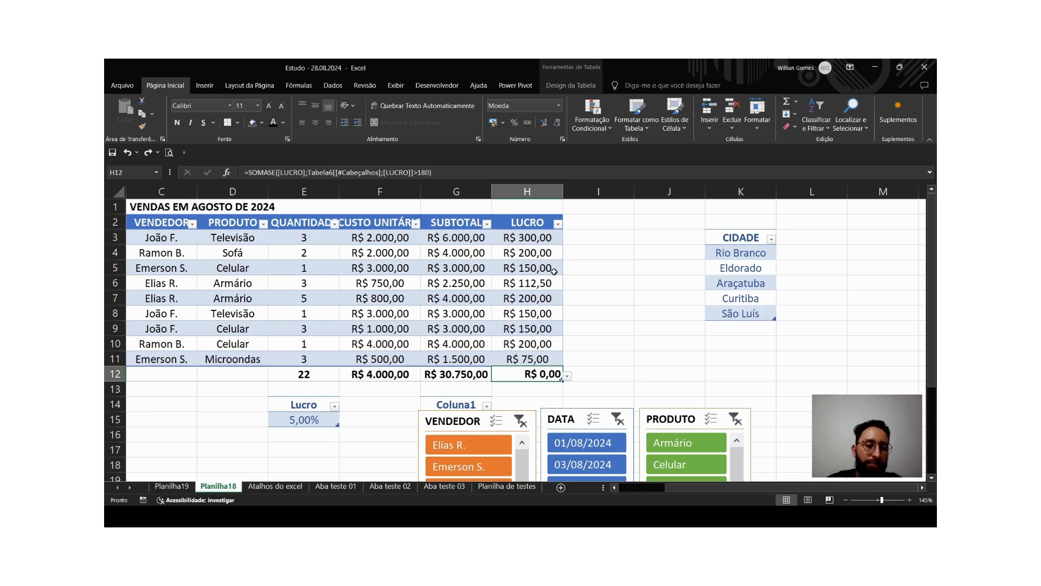
Replace the LUCRO total formula in H12 with the conditional sum =SOMASE([LUCRO];>180).
double_click(540, 374)
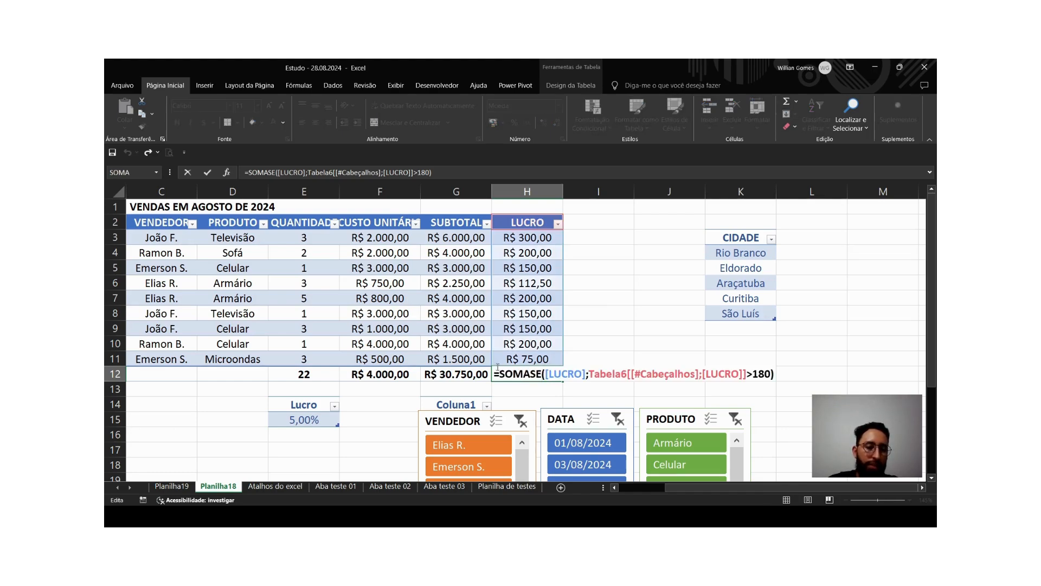
left_click_drag(499, 373, 841, 368)
key("BackSpace")
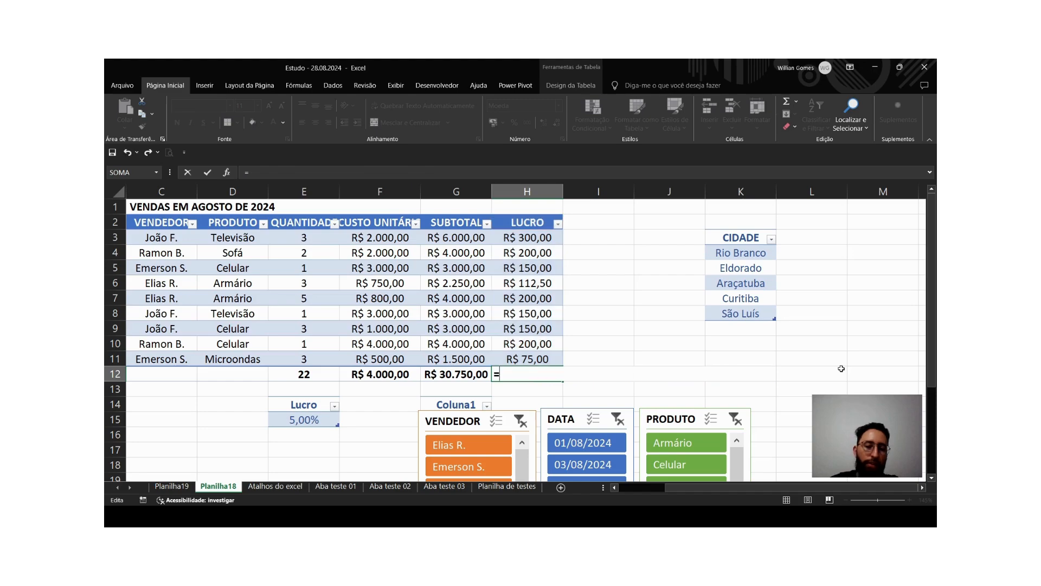
type("som")
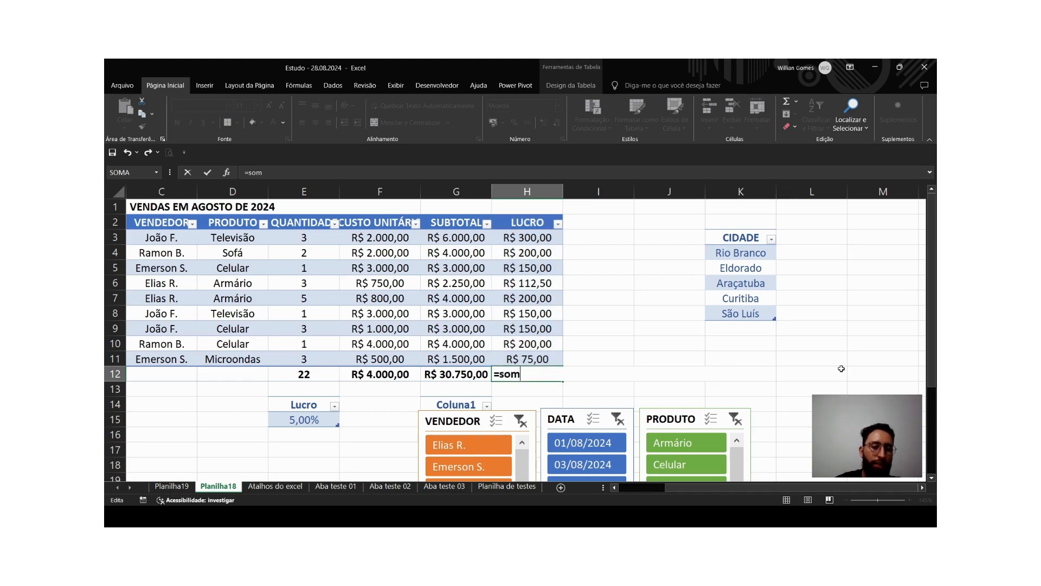
type("ase")
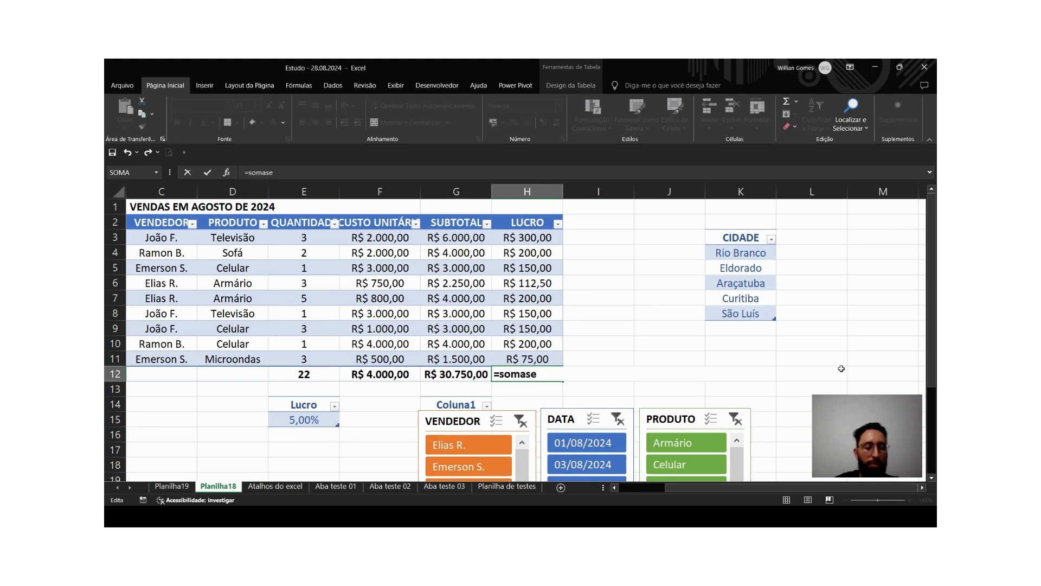
key("Tab")
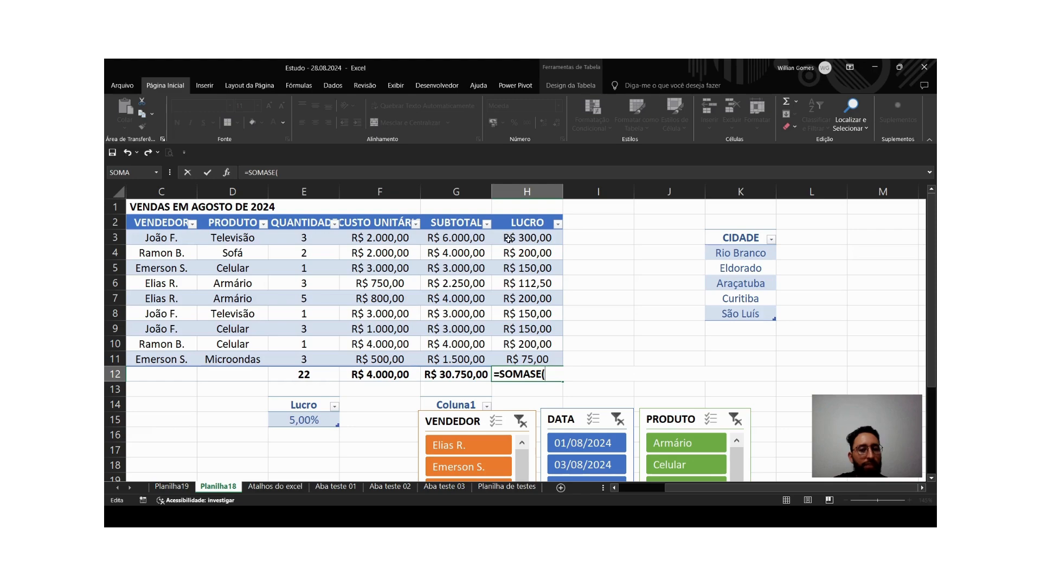
left_click_drag(509, 239, 519, 359)
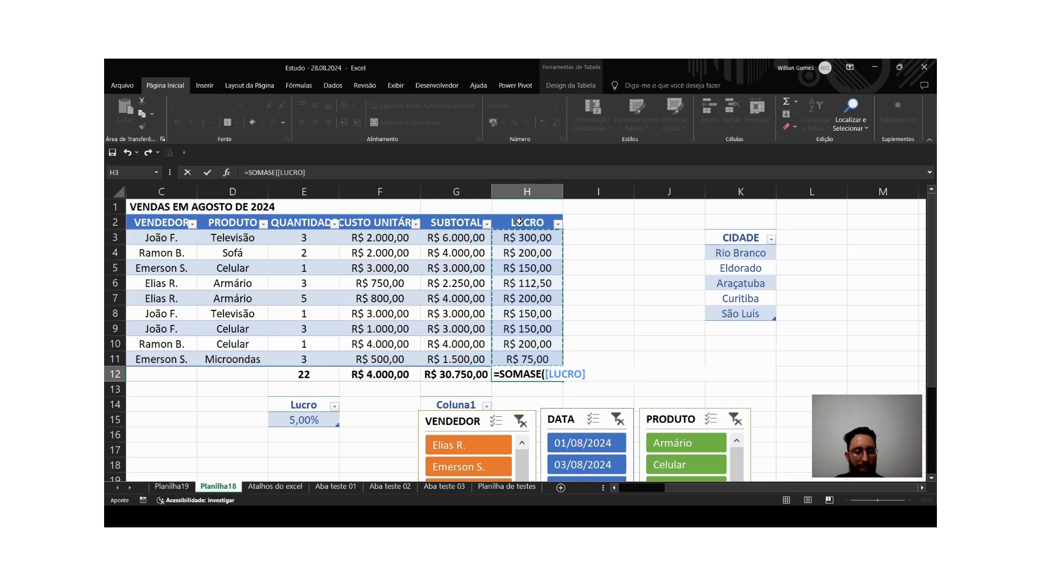
type(";")
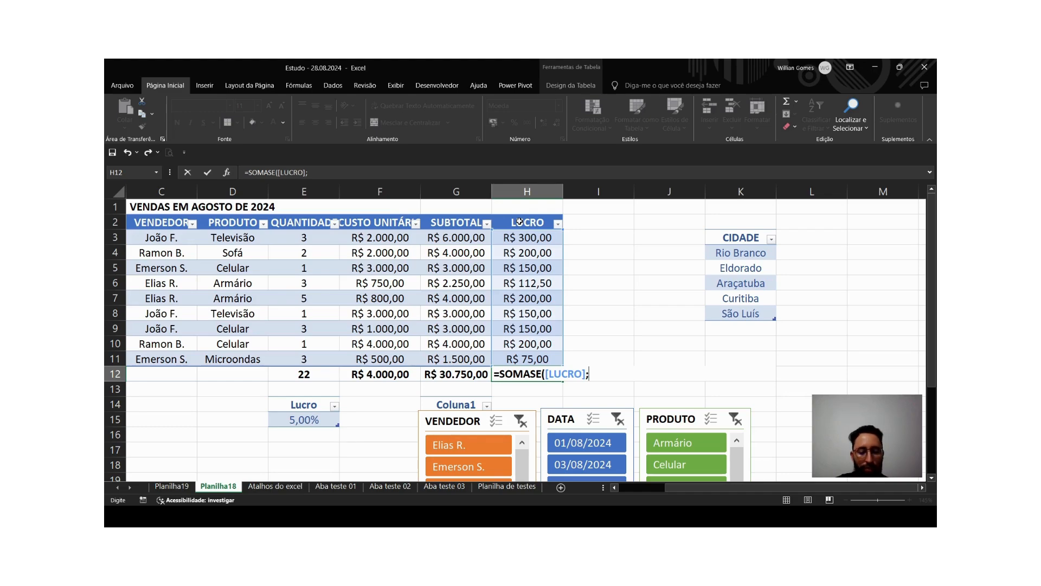
type(">1")
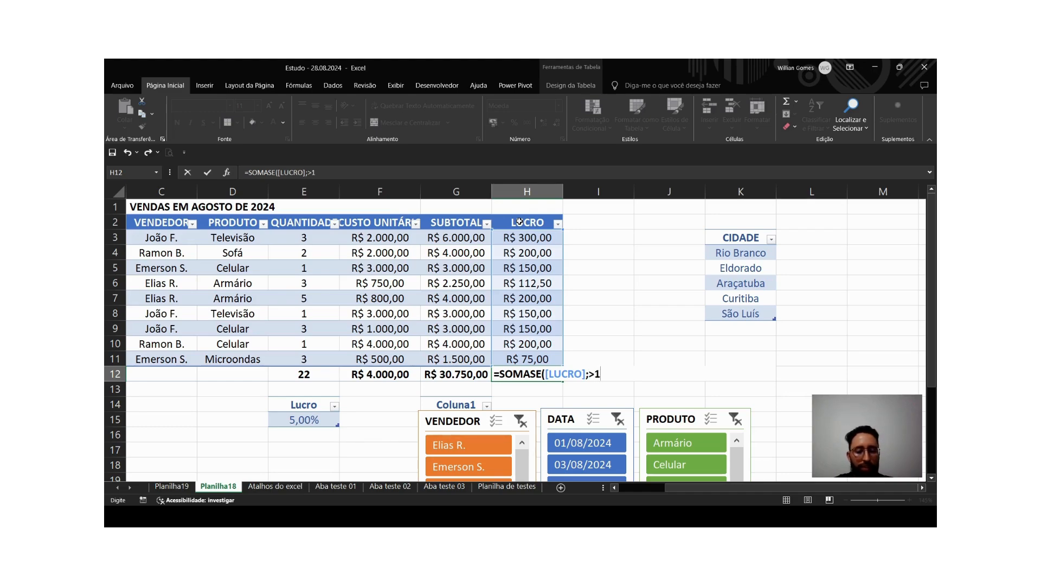
type("80")
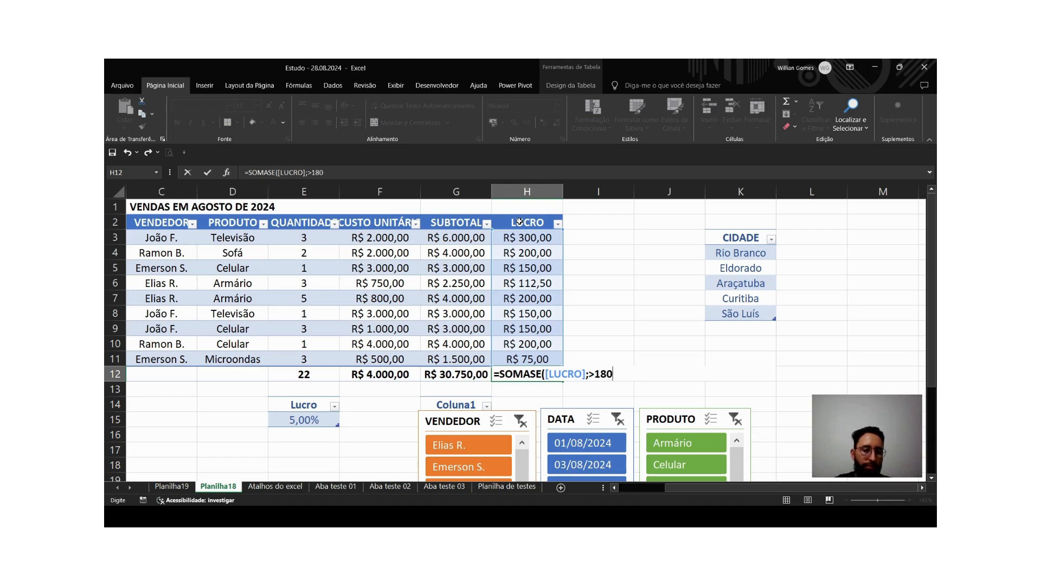
type(")")
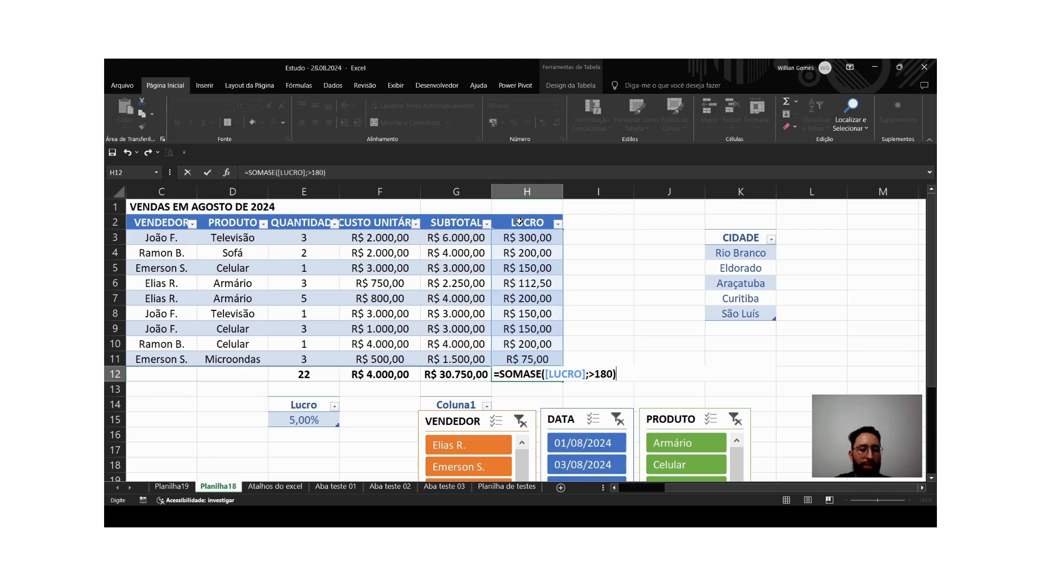
key("Return")
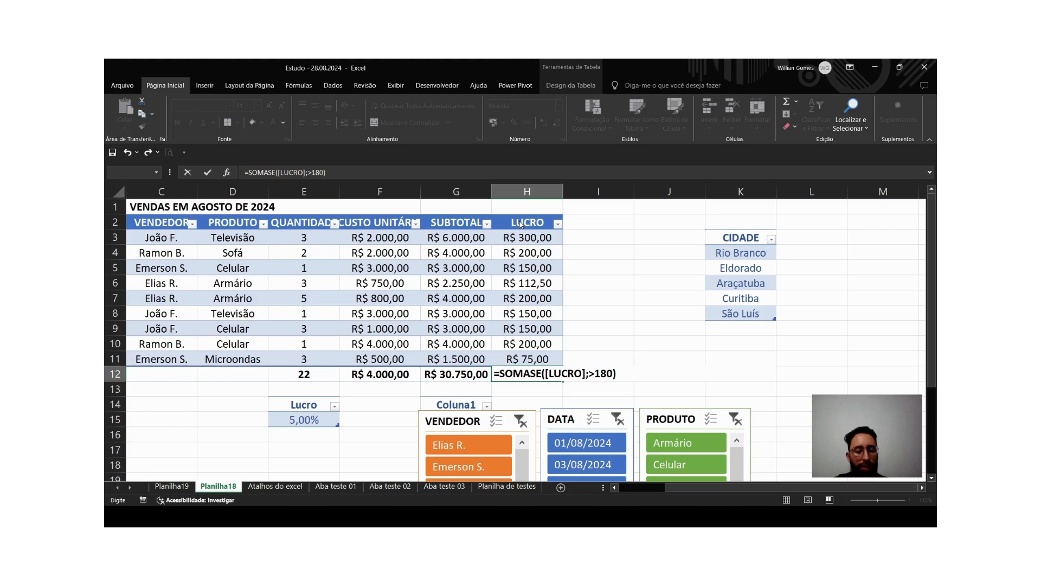
Enclose the criterion in quotation marks so the formula in H12 reads =SOMASE([LUCRO];">180").
key("F2")
key("Right")
key("Left")
key("Left")
key("Left")
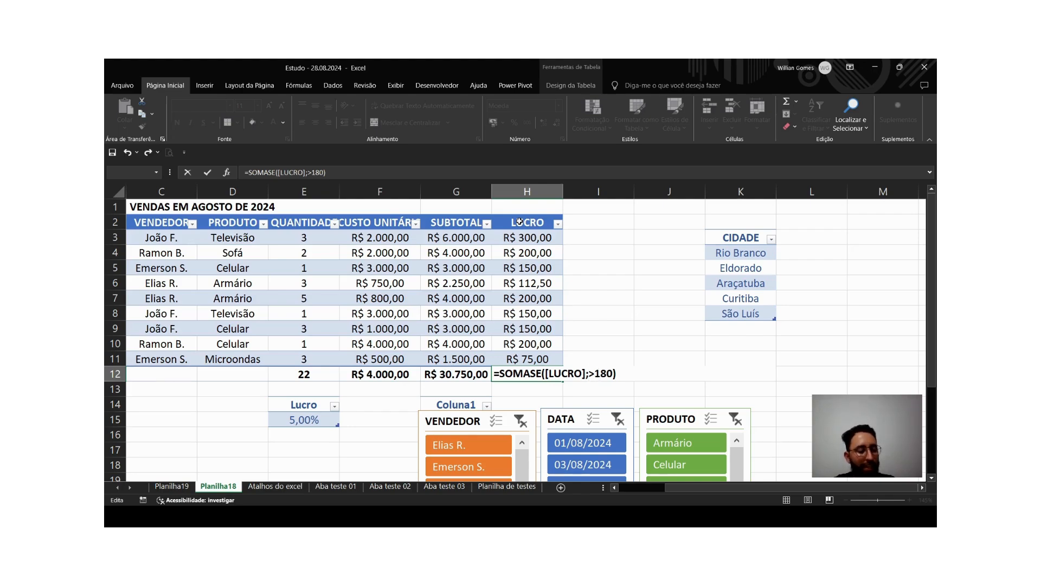
type("\">180")
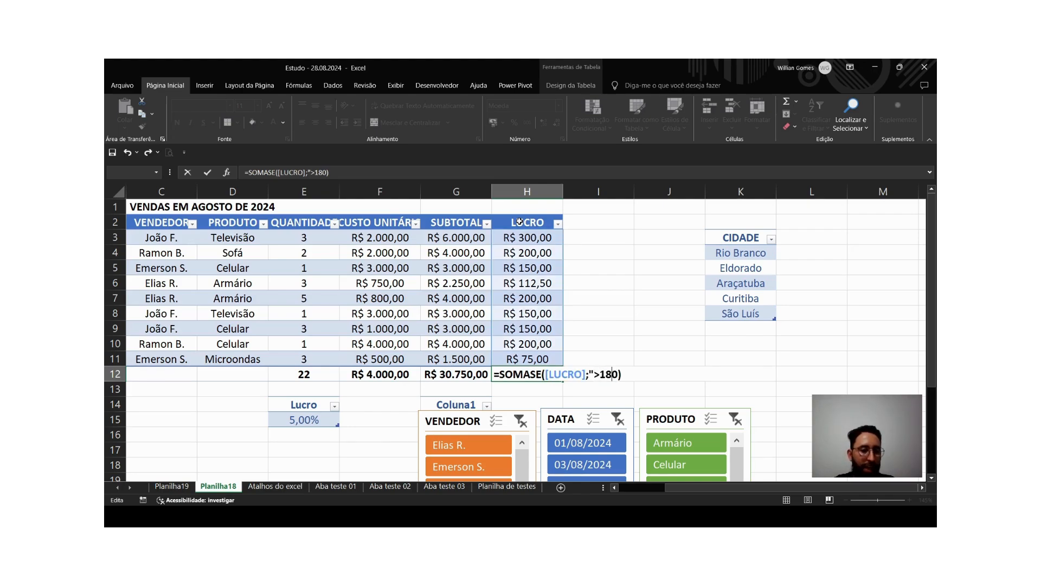
type("\"")
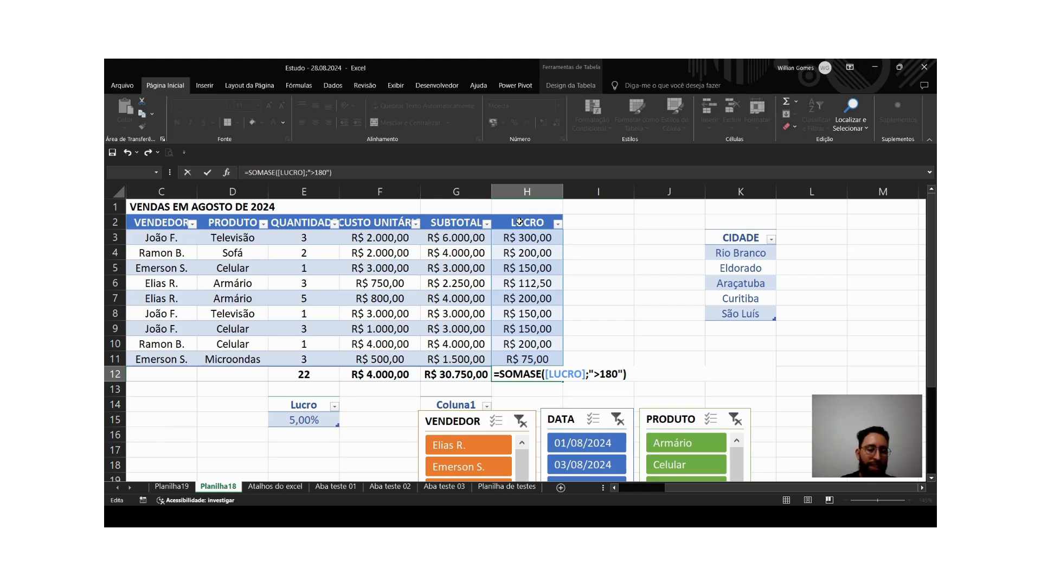
key("Return")
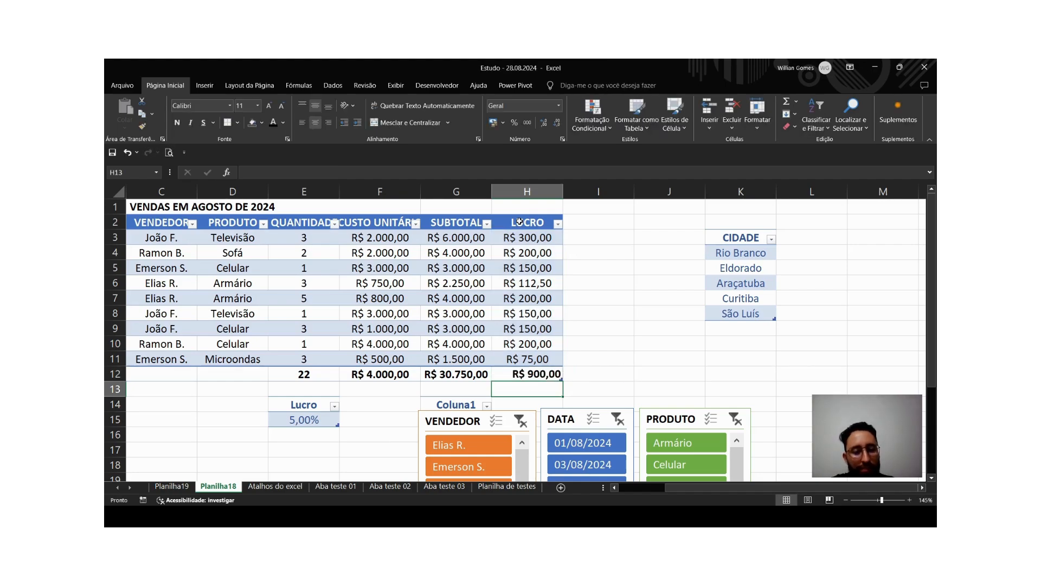
Check the conditional total in H12 against the sum of the LUCRO values above 180 in H3, H4, H7 and H10.
key("Up")
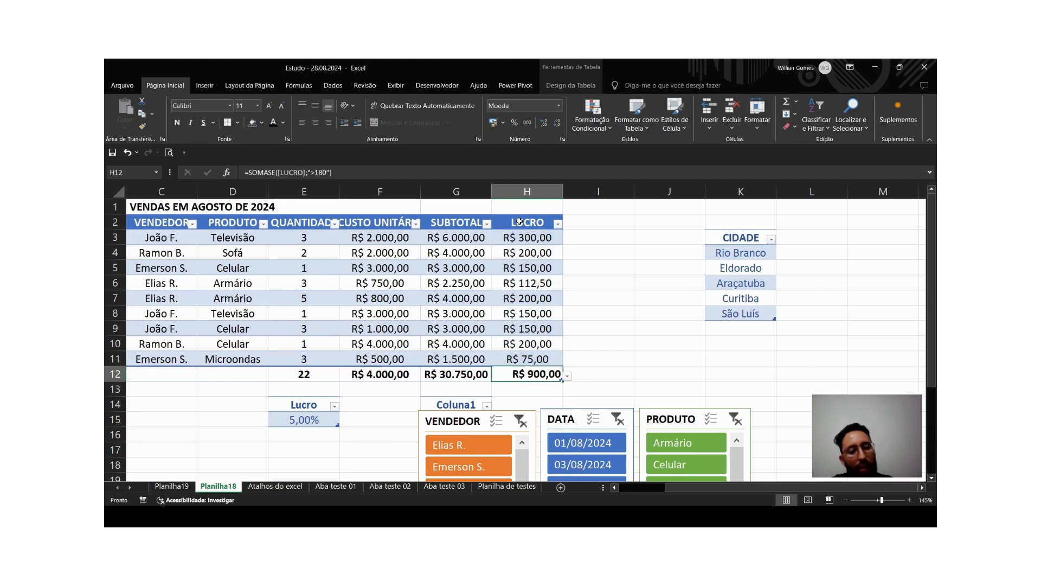
key("F2")
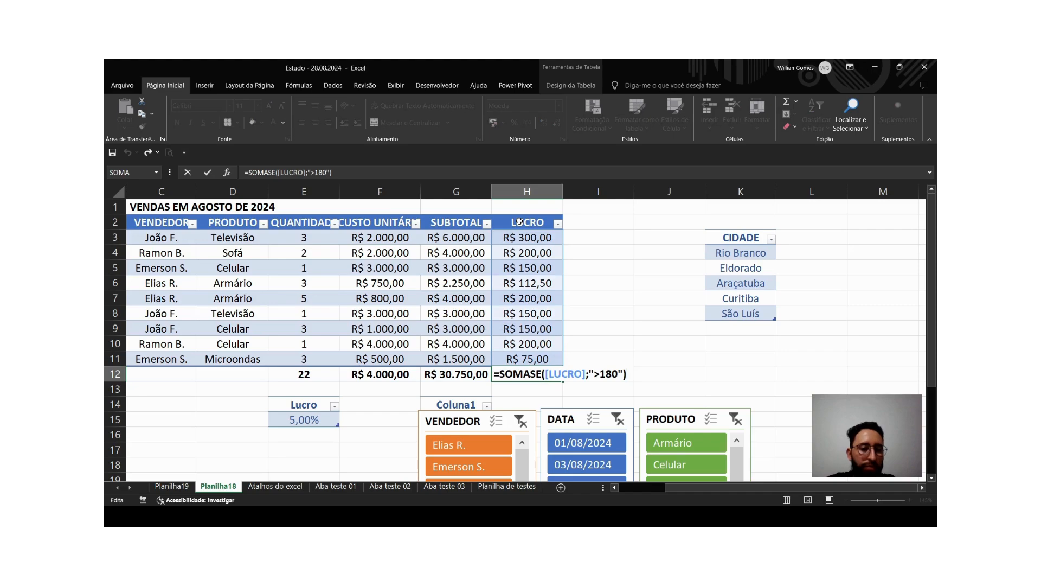
key("Escape")
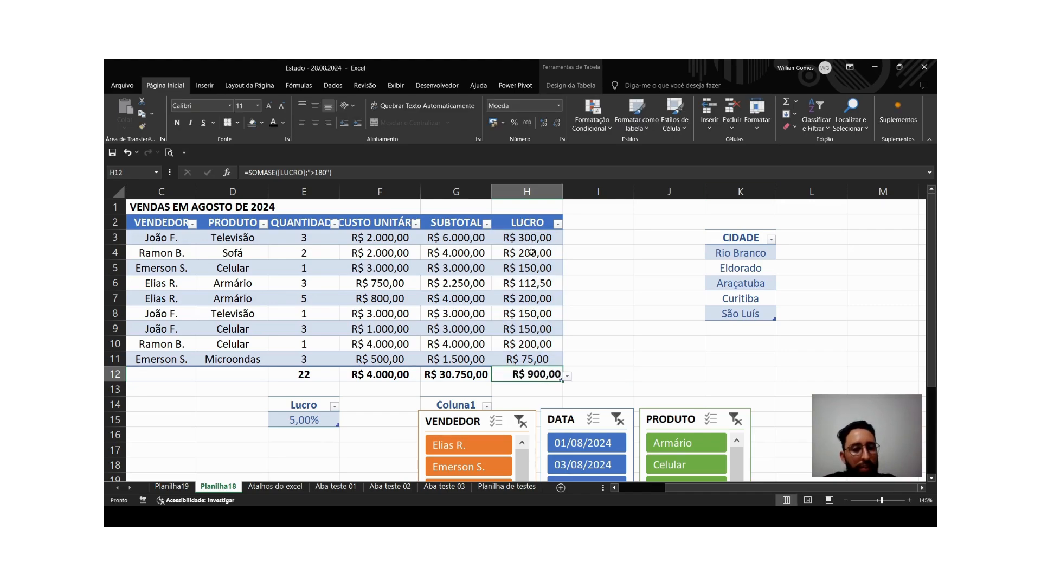
left_click(530, 238)
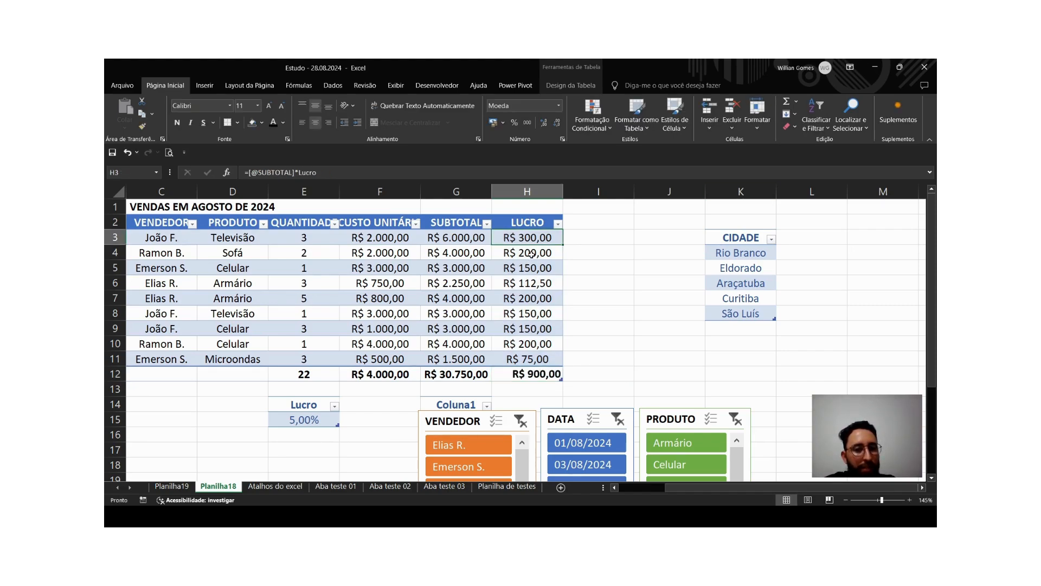
left_click(531, 253, "ctrl")
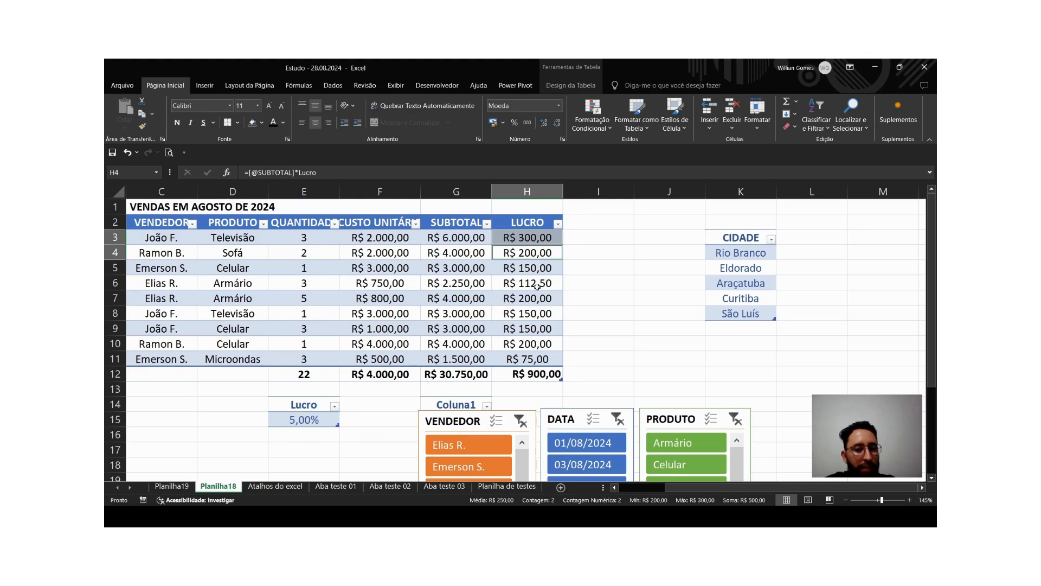
left_click(536, 298, "ctrl")
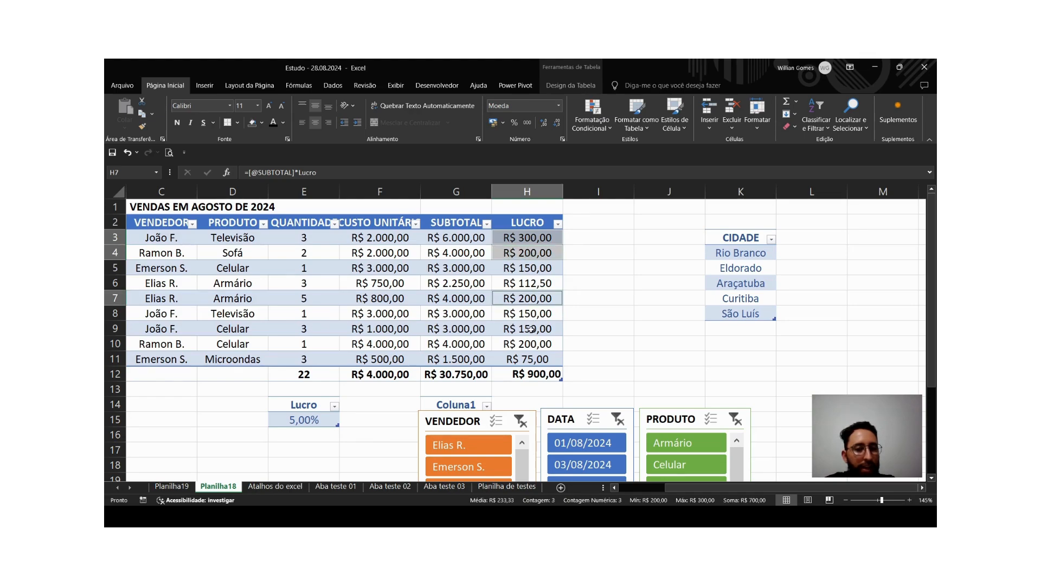
left_click(534, 346, "ctrl")
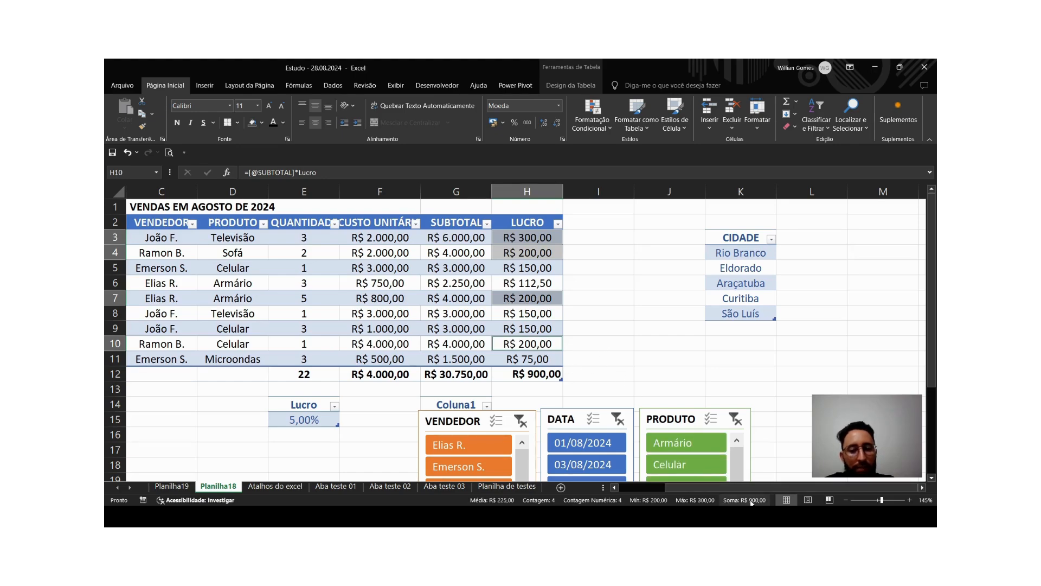
left_click(512, 374)
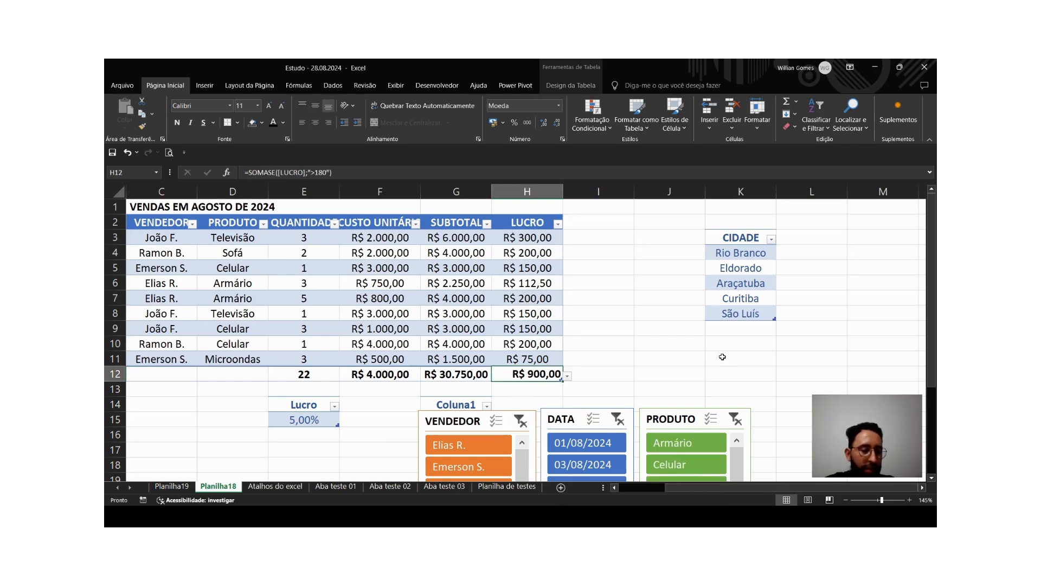
Replace the formula in the LUCRO total, cell H12, with a SOMASES function that takes the LUCRO column as its sum range.
double_click(523, 375)
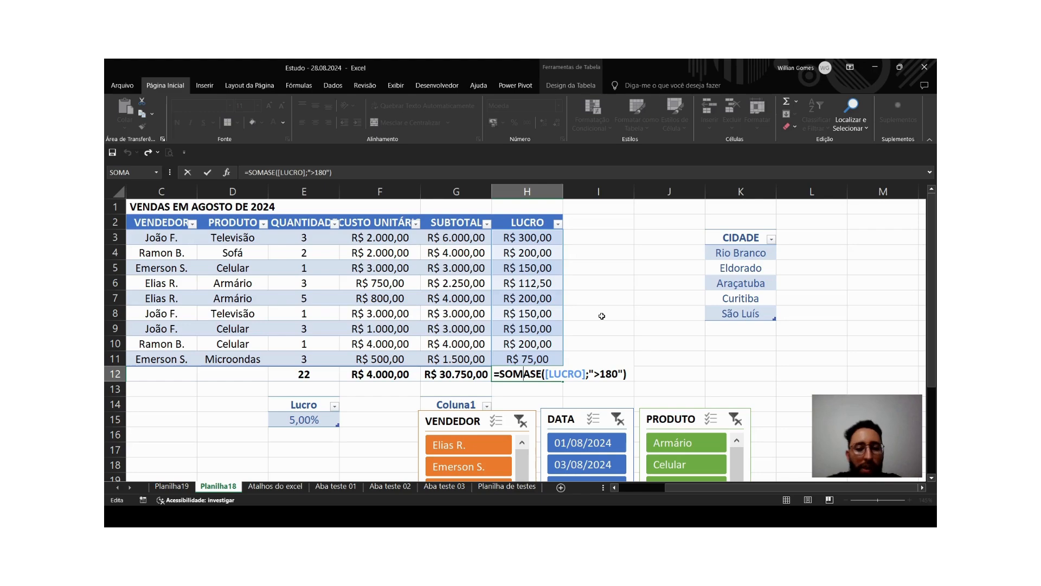
key("Return")
double_click(556, 369)
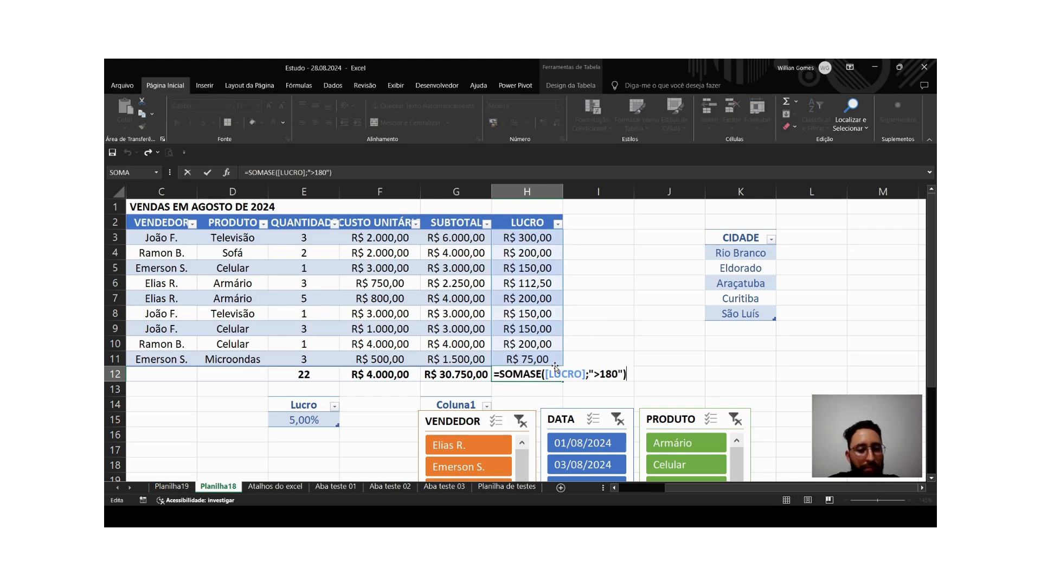
key("BackSpace")
key("BackSpace")
key("BackSpace")
key("BackSpace")
key("BackSpace")
key("BackSpace")
key("BackSpace")
key("BackSpace")
key("BackSpace")
key("BackSpace")
key("BackSpace")
key("BackSpace")
key("BackSpace")
key("BackSpace")
key("BackSpace")
key("BackSpace")
key("BackSpace")
key("BackSpace")
key("BackSpace")
key("BackSpace")
key("BackSpace")
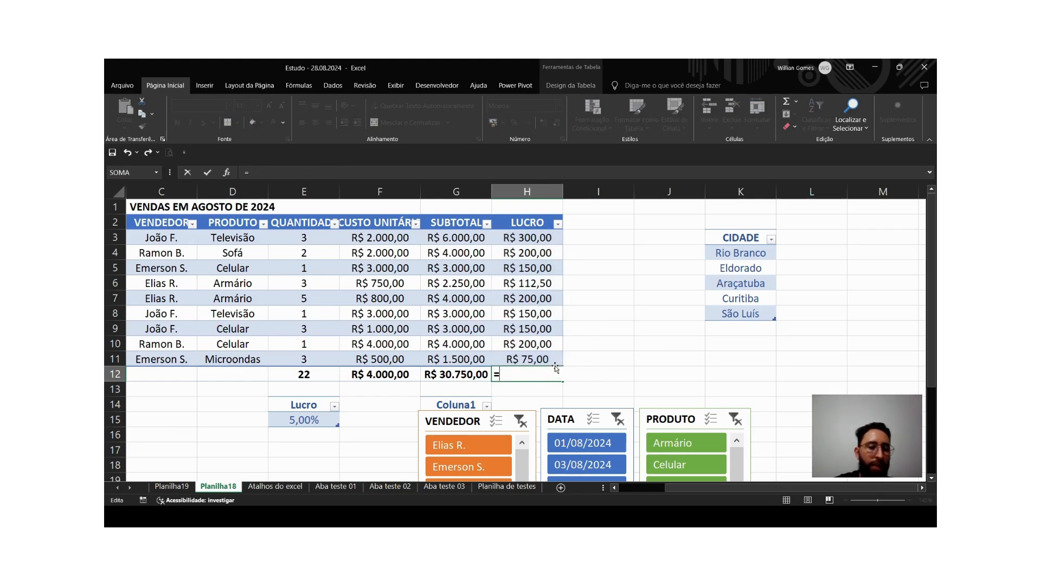
type("somases")
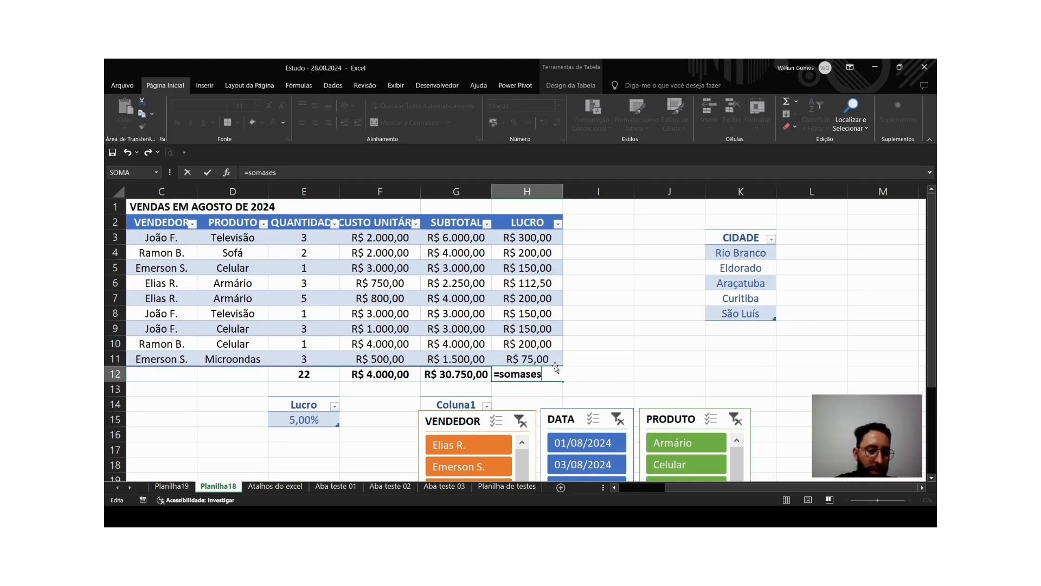
key("Tab")
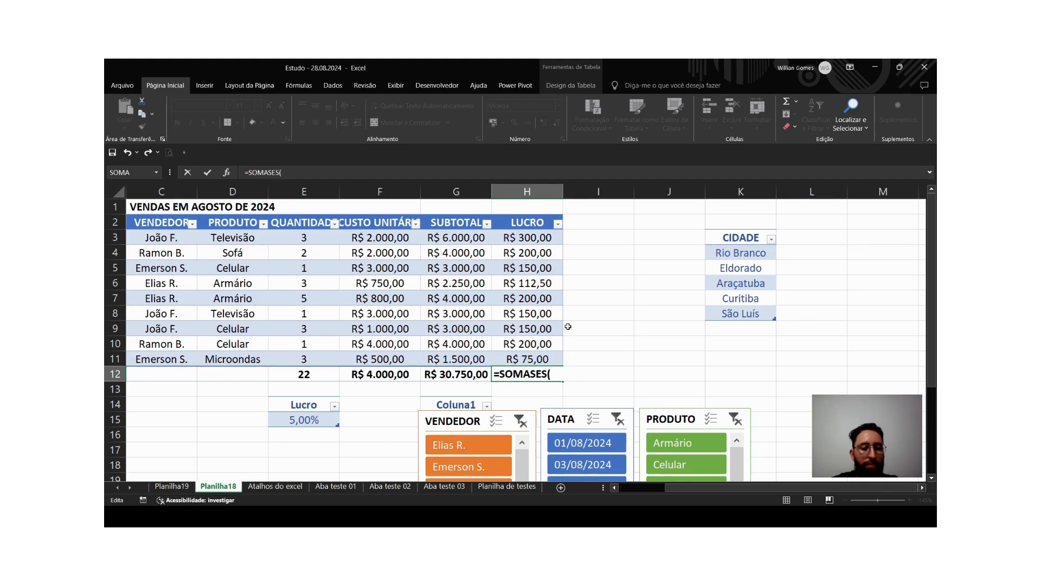
left_click_drag(529, 243, 518, 357)
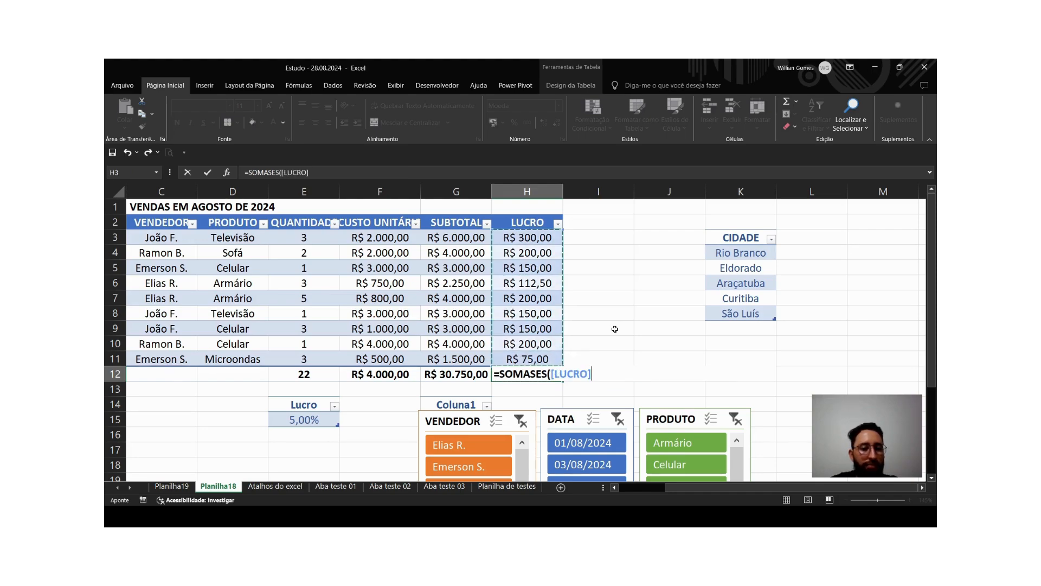
type(";")
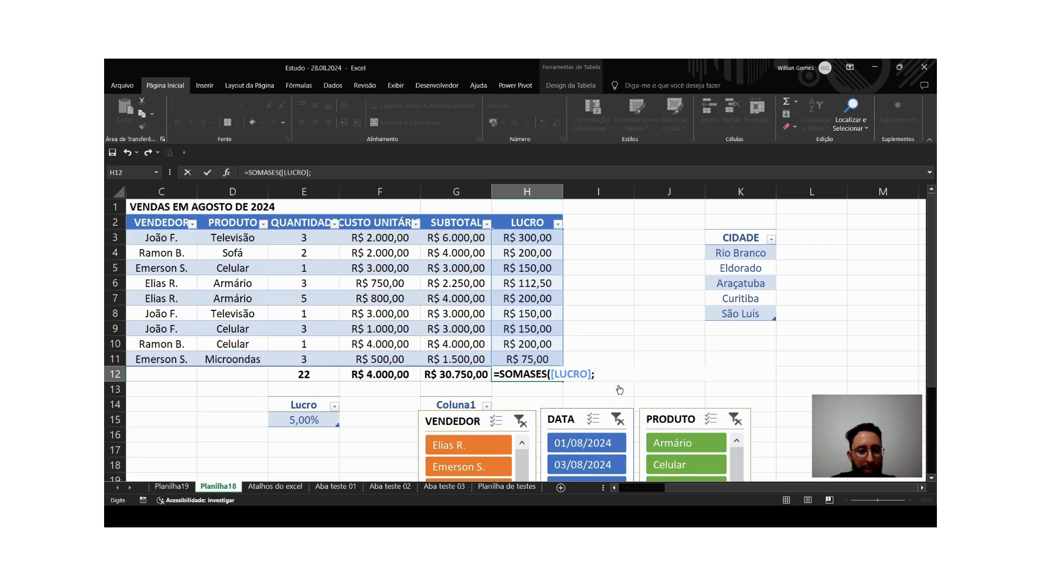
Add the LUCRO column as the first criteria range of the SOMASES formula, with the criterion >180.
left_click_drag(515, 234, 539, 358)
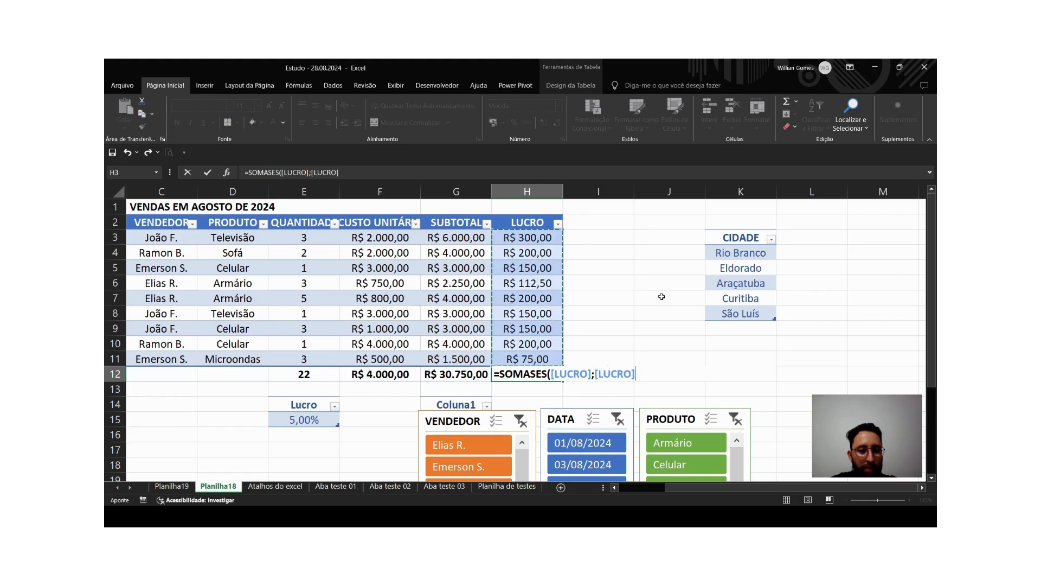
type(";")
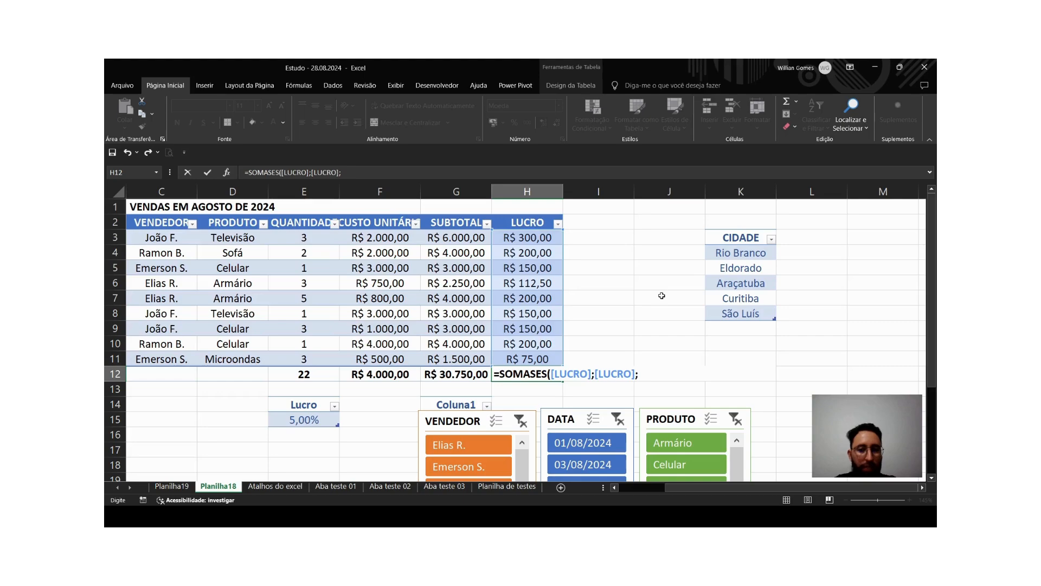
type("\"")
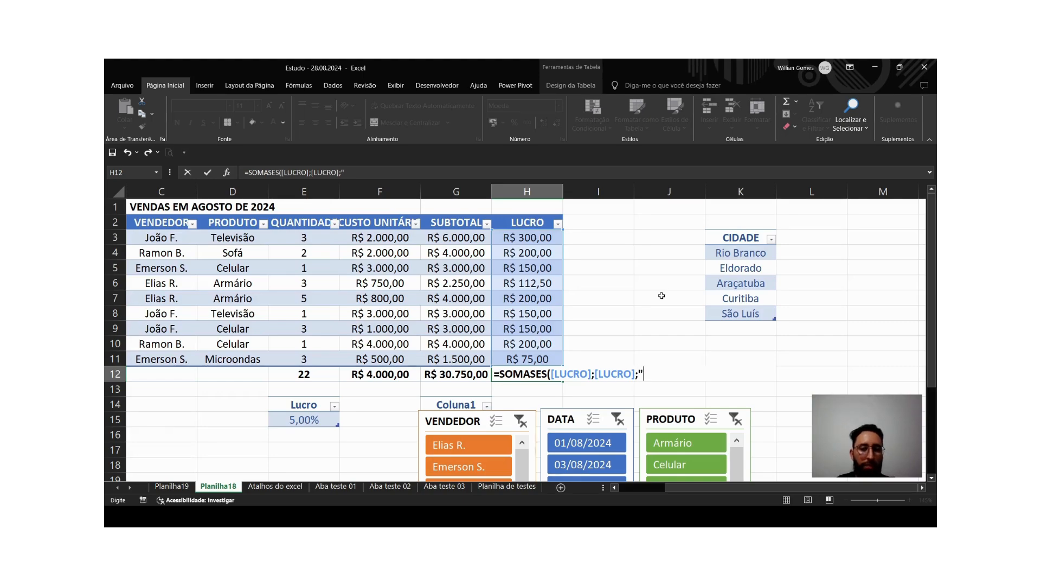
type(">180")
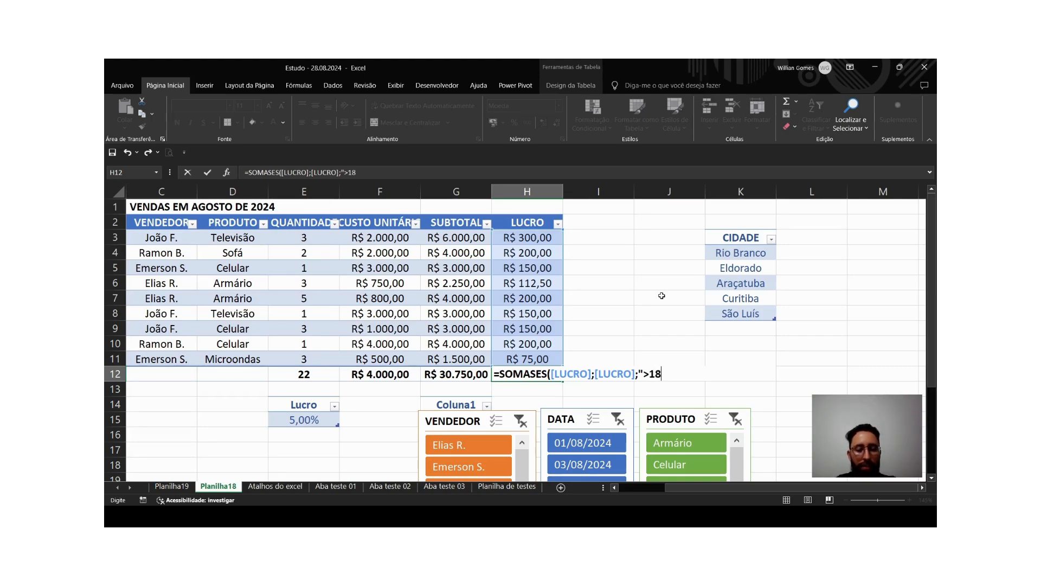
Add LUCRO as the second criteria range in H12 and close the quotation marks around the ">180" criterion.
type(";")
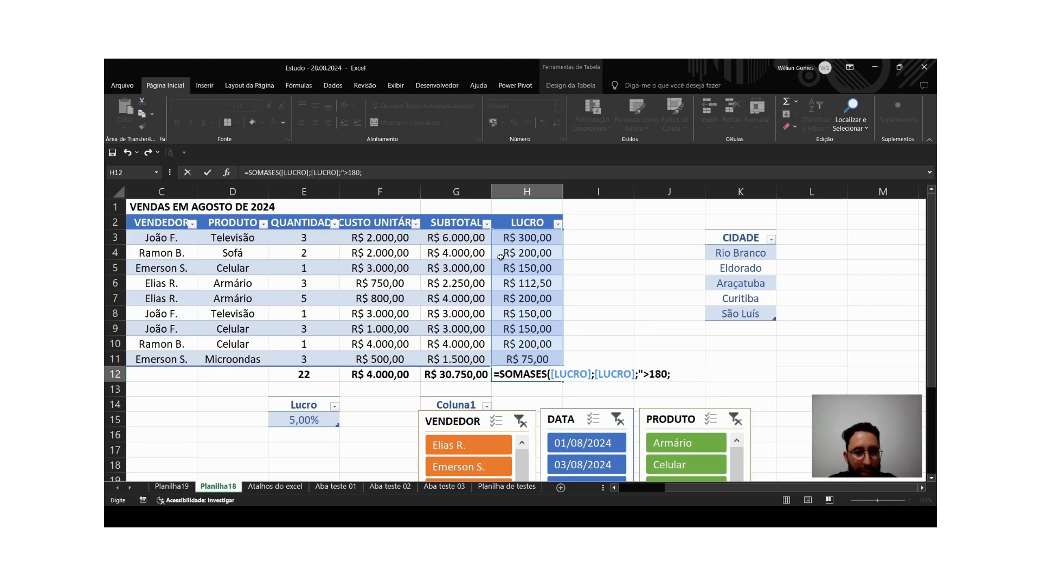
left_click_drag(500, 240, 500, 355)
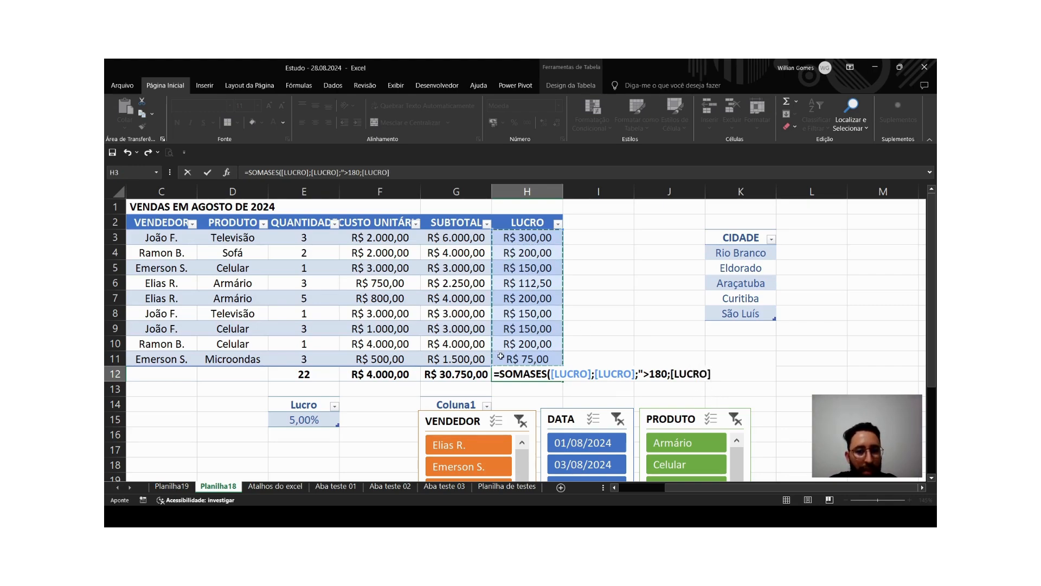
type(";")
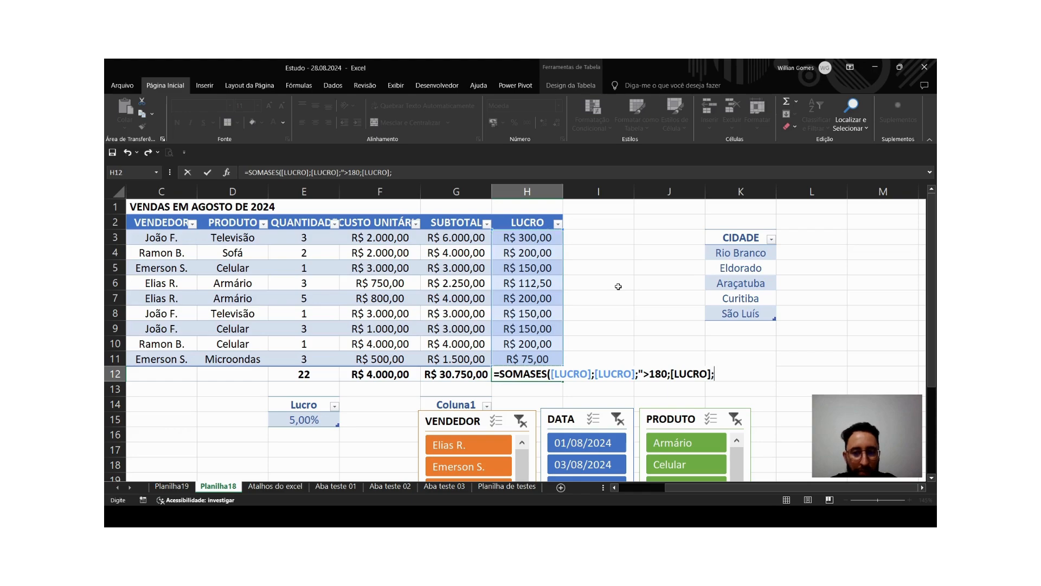
left_click(669, 374)
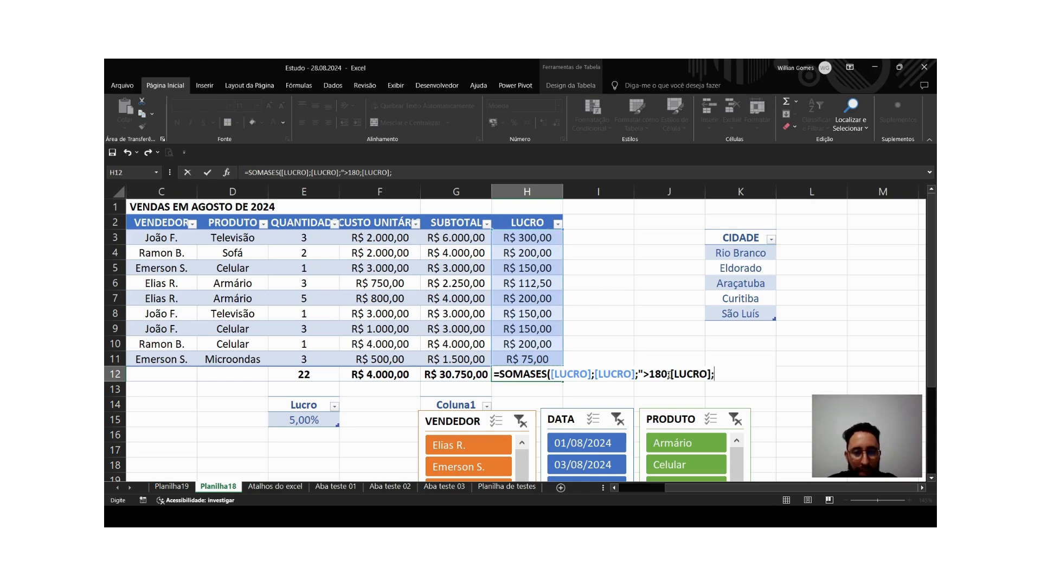
type("\"")
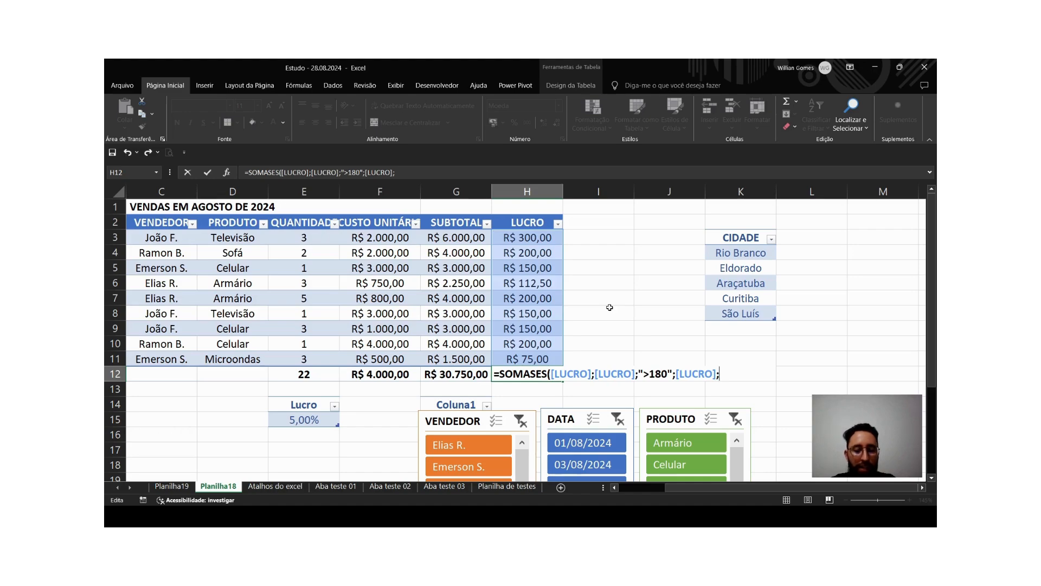
Complete the H12 formula with the second criterion in quotation marks, so it reads =SOMASES([LUCRO];[LUCRO];">180";[LUCRO];"<250").
type("<250")
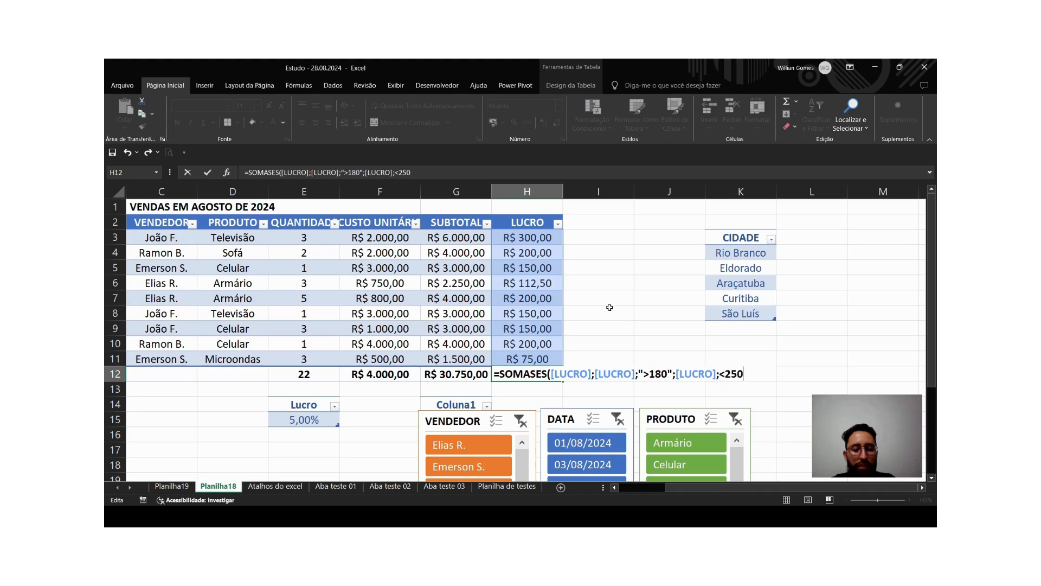
type(")")
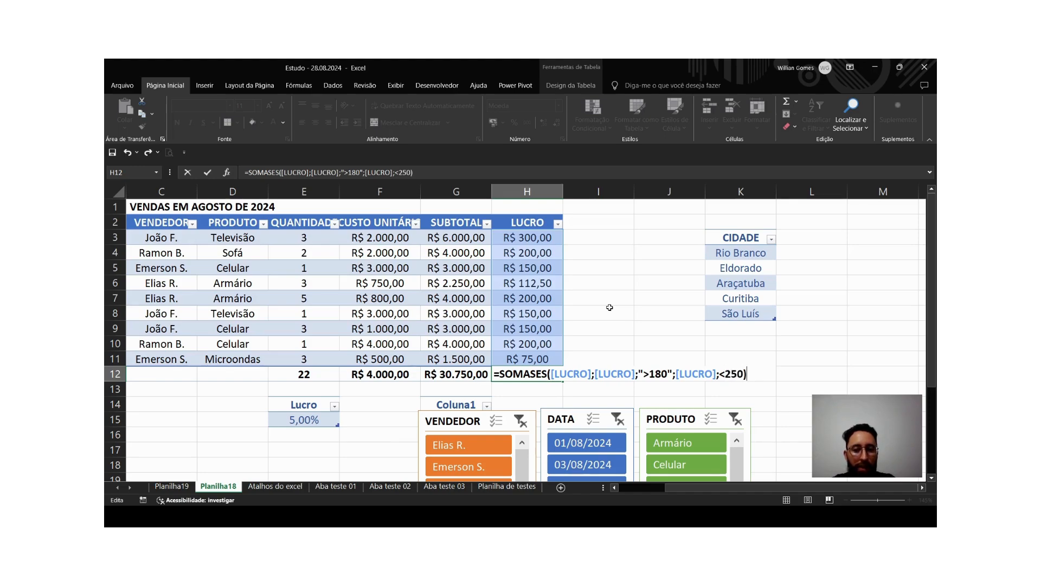
key("Left")
type("\"")
key("Left")
key("Left")
key("Left")
key("Left")
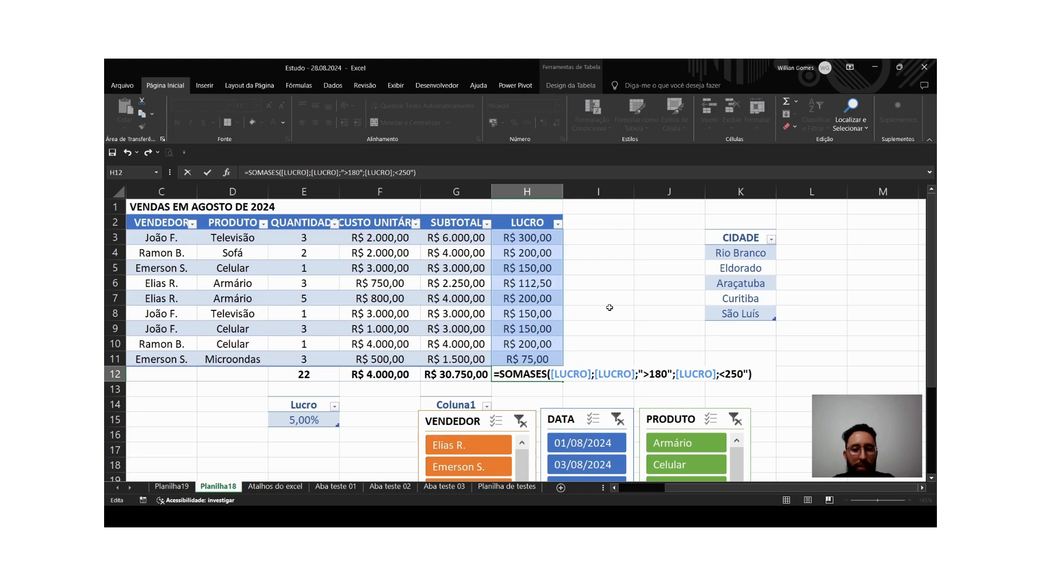
type("\"")
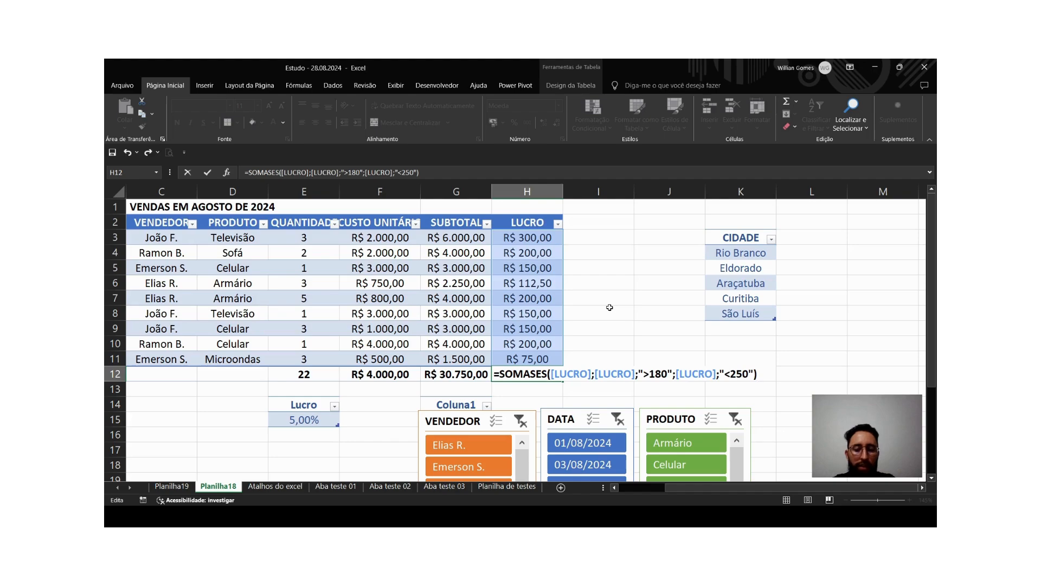
key("Return")
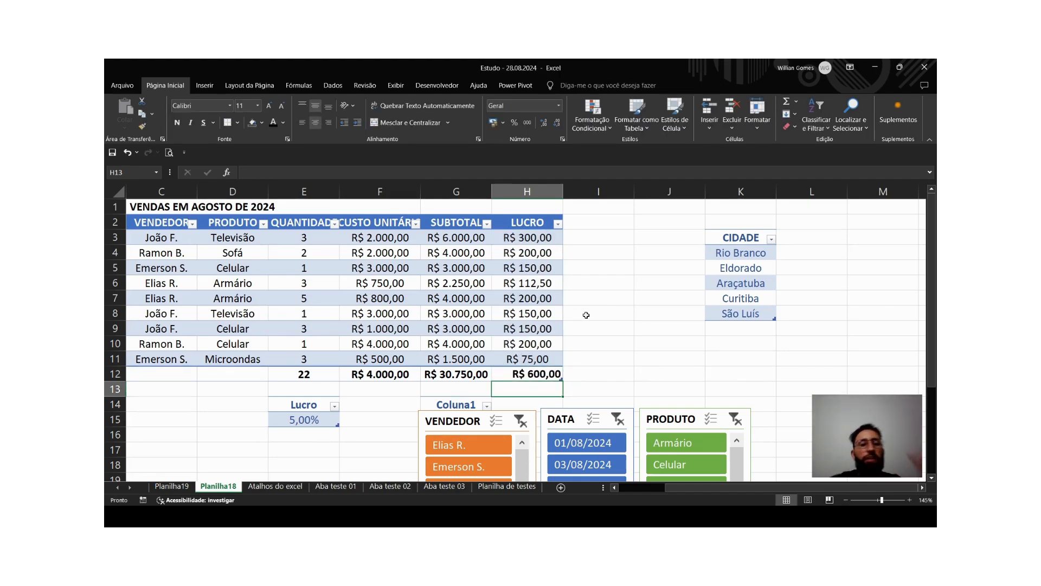
Review the SOMASES formula and its highlighted LUCRO range in cell H12 without changing it.
double_click(521, 376)
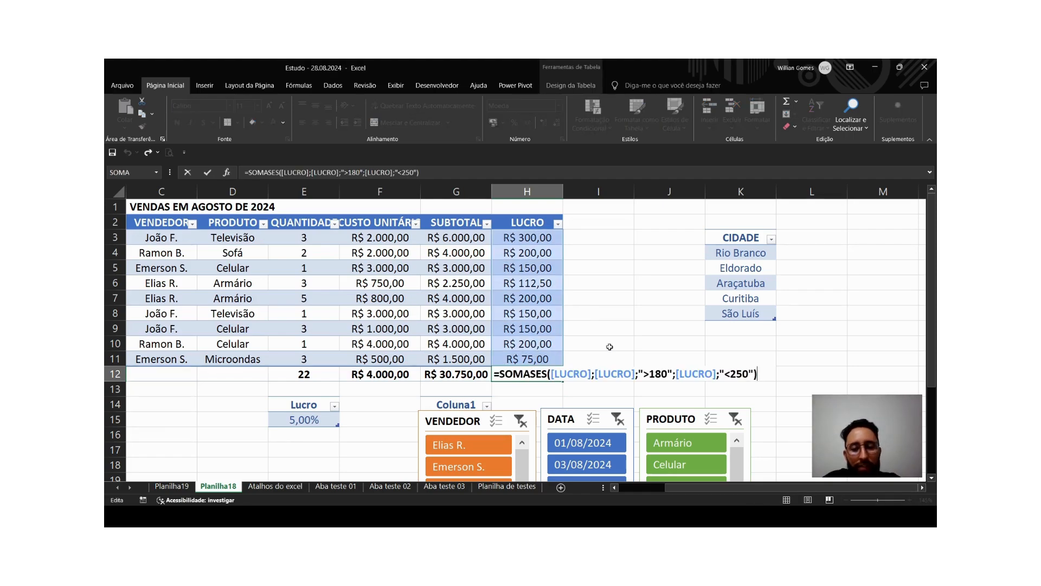
key("ctrl+Return")
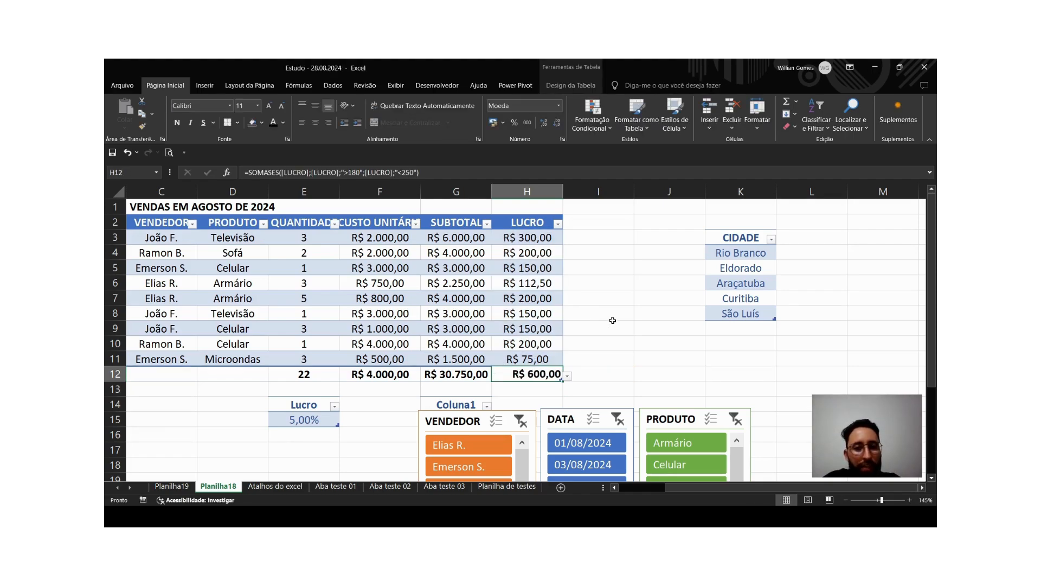
double_click(536, 375)
key("Escape")
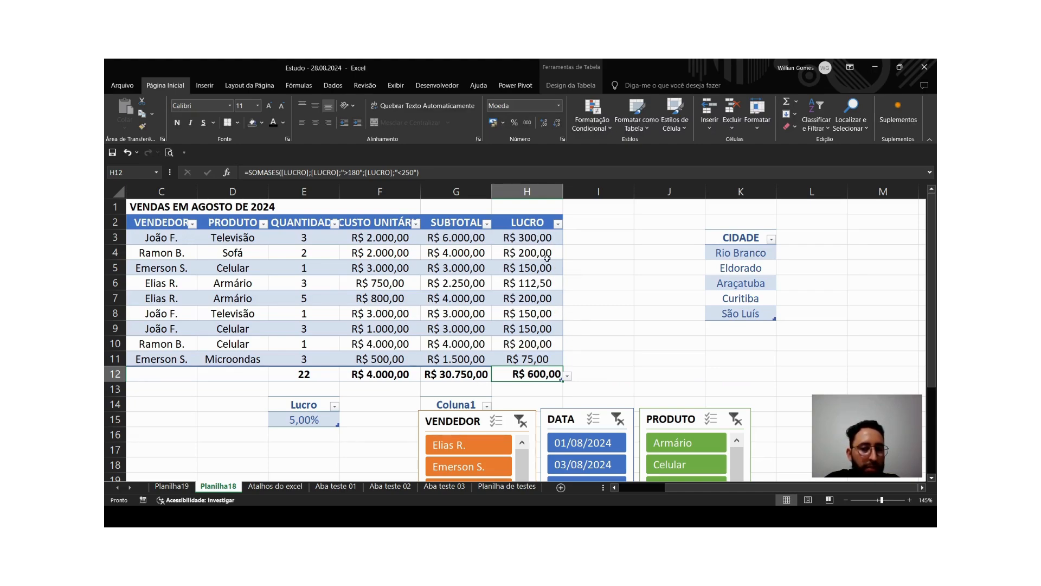
double_click(537, 374)
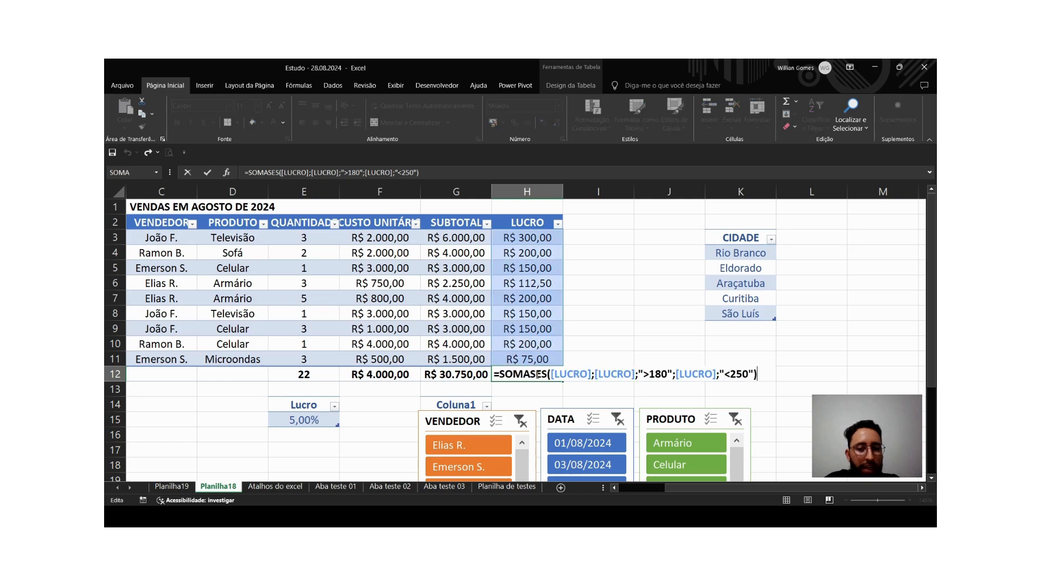
key("Return")
Check the conditional total in H12 against the sum of the LUCRO values in H4, H7 and H10.
left_click(520, 248)
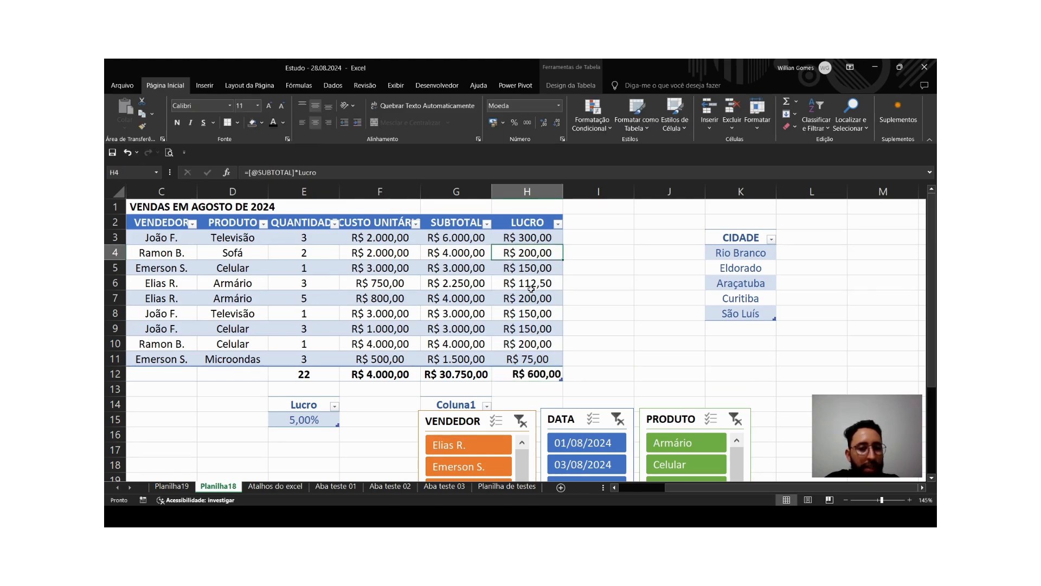
left_click(547, 300, "ctrl")
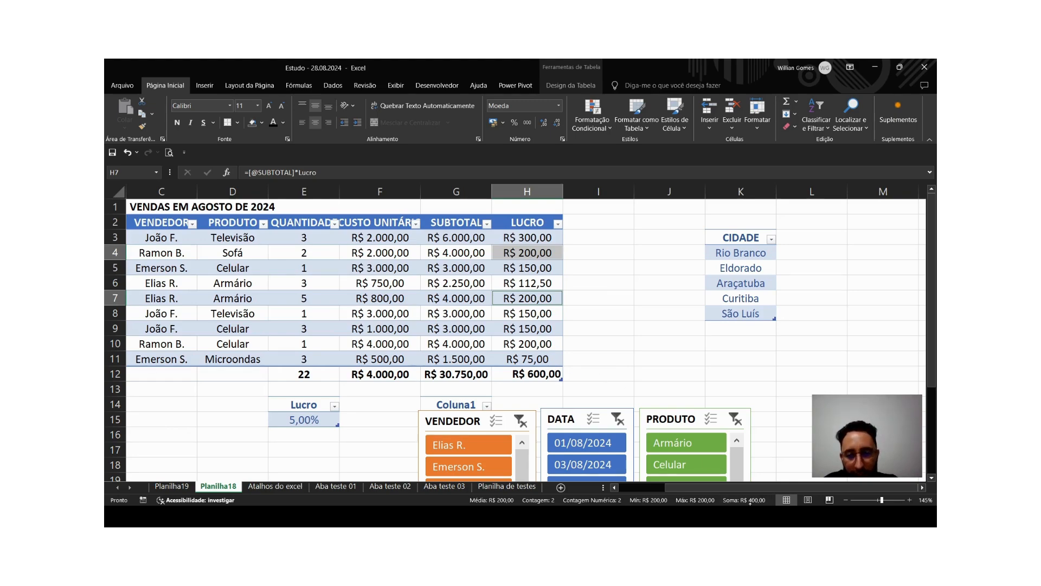
left_click(526, 346, "ctrl")
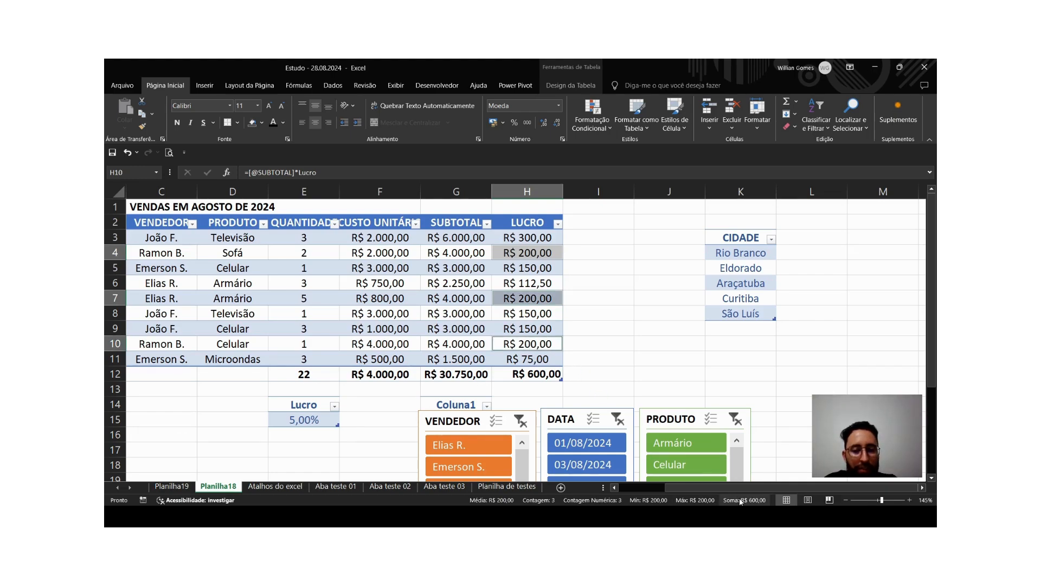
left_click(554, 373)
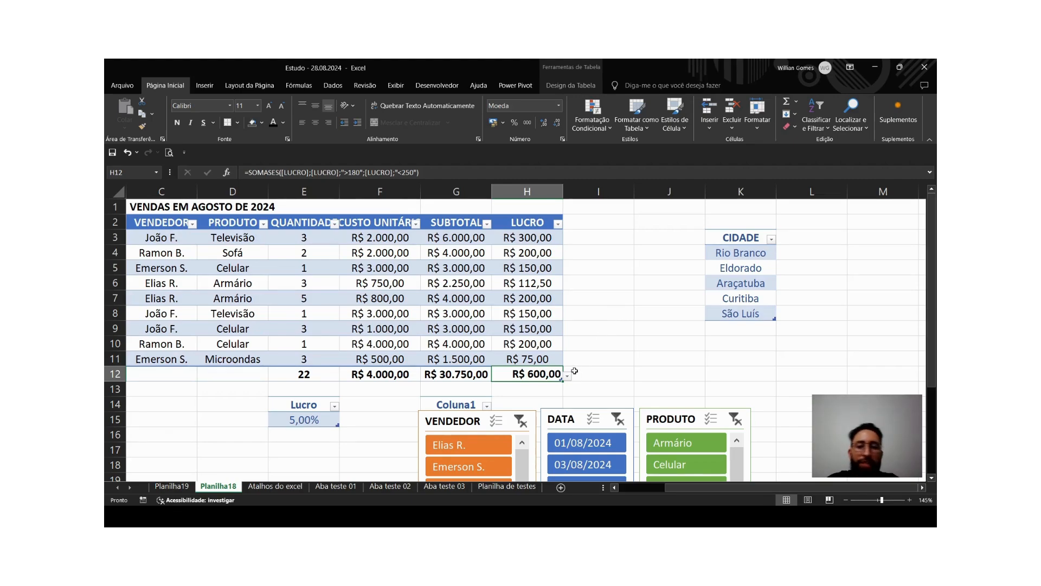
left_click(585, 332)
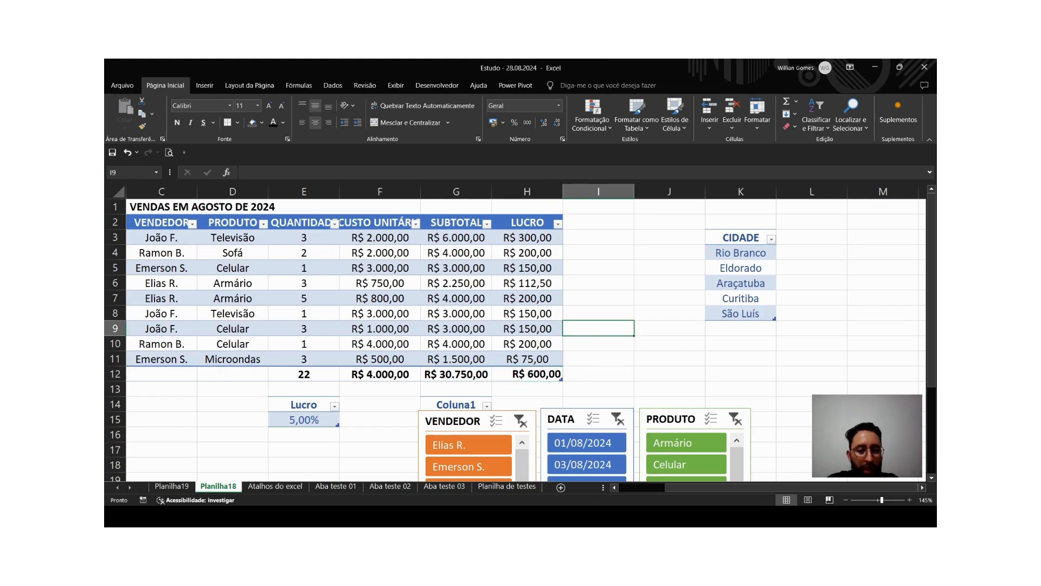
left_click(562, 419)
left_click(599, 298)
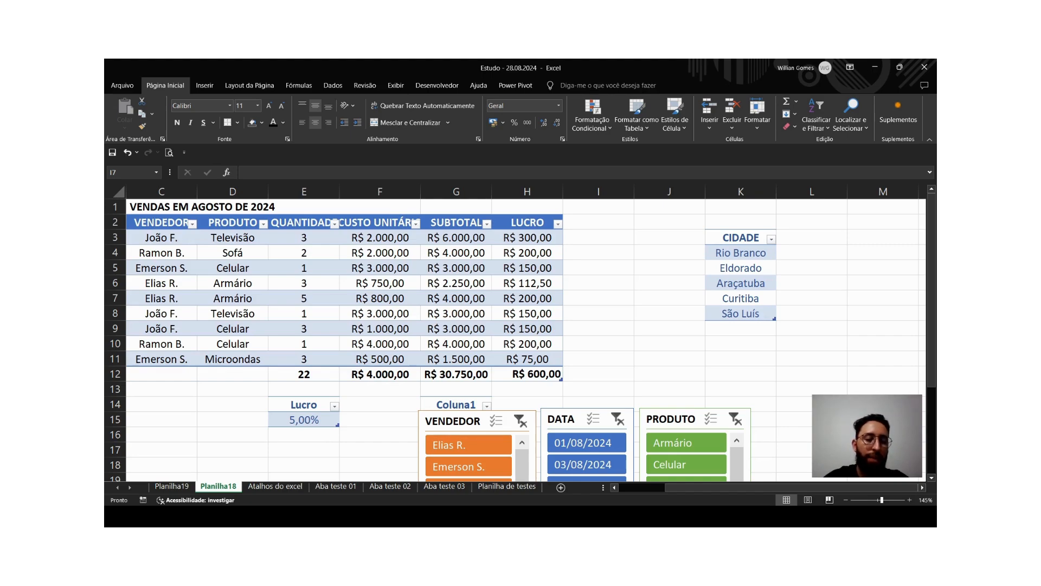
key("alt+Tab")
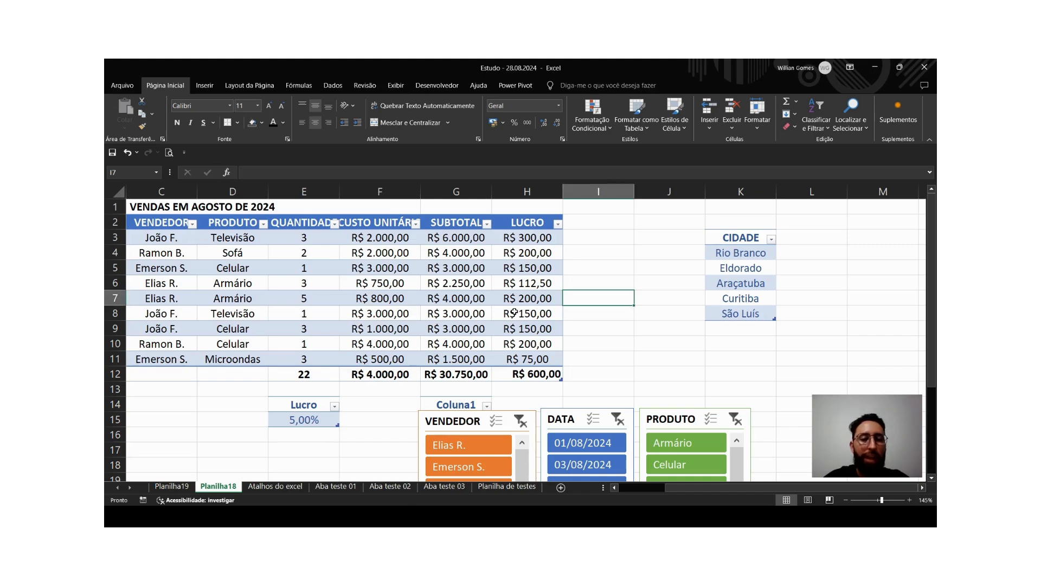
left_click(397, 271)
left_click(608, 262)
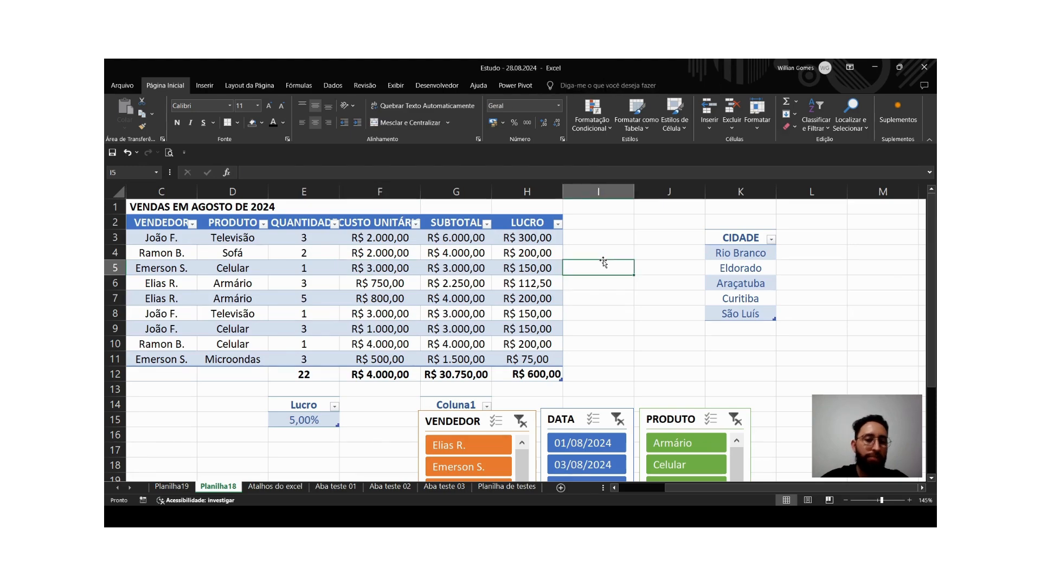
left_click(604, 241)
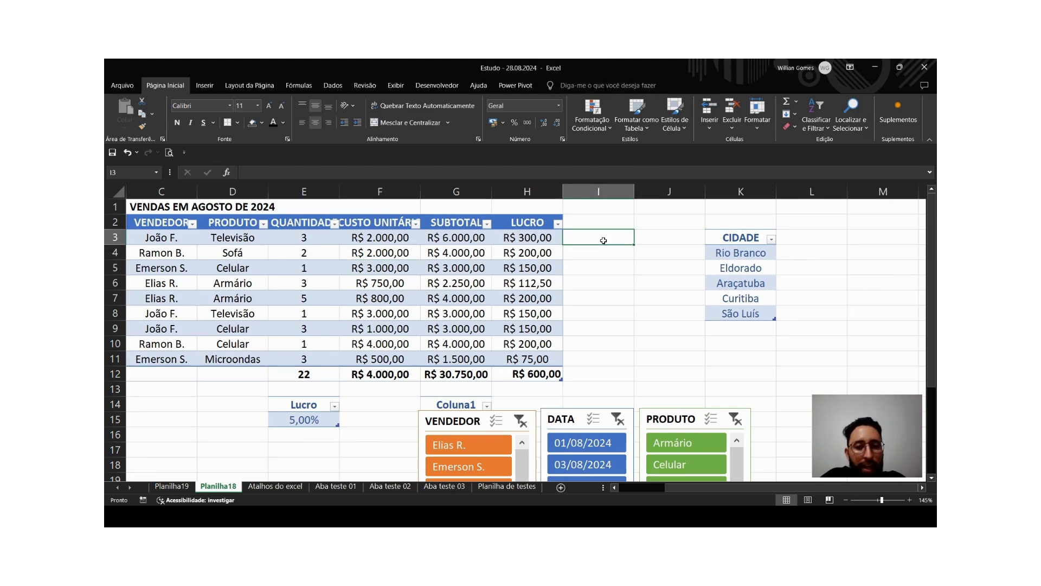
left_click(544, 225)
left_click(595, 219)
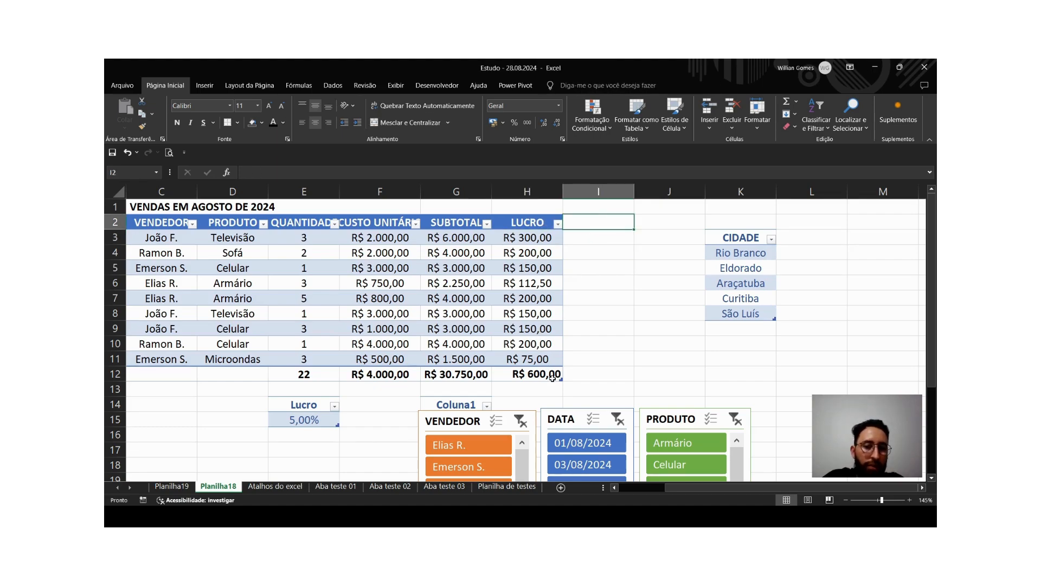
Extend the August 2024 sales table by one column so it includes column I.
left_click_drag(561, 379, 629, 377)
left_click(534, 380)
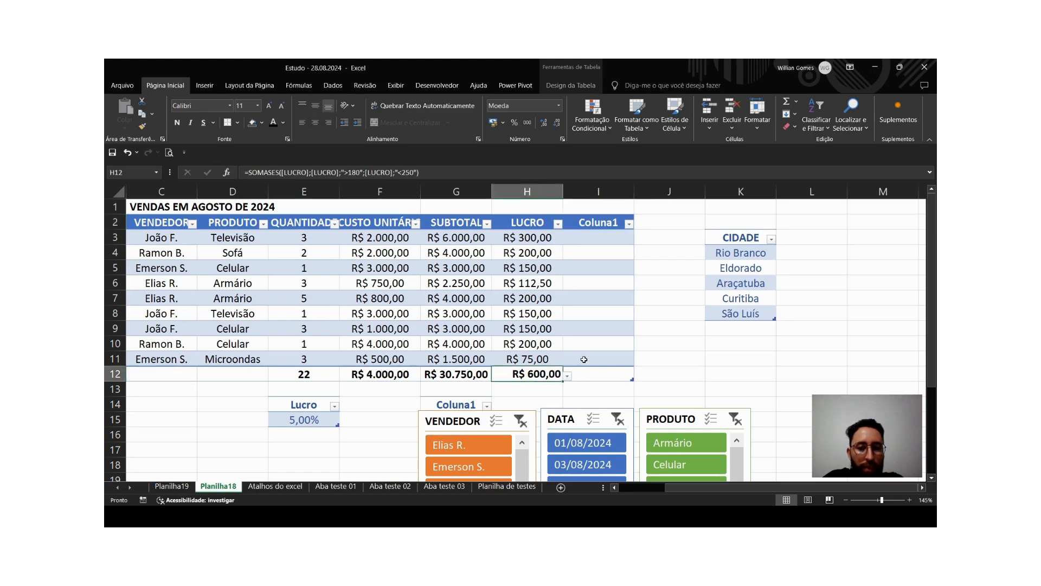
left_click(572, 345)
Replace the conditional formula in H12 with a plain total of the LUCRO column, =SOMA([LUCRO]).
double_click(532, 372)
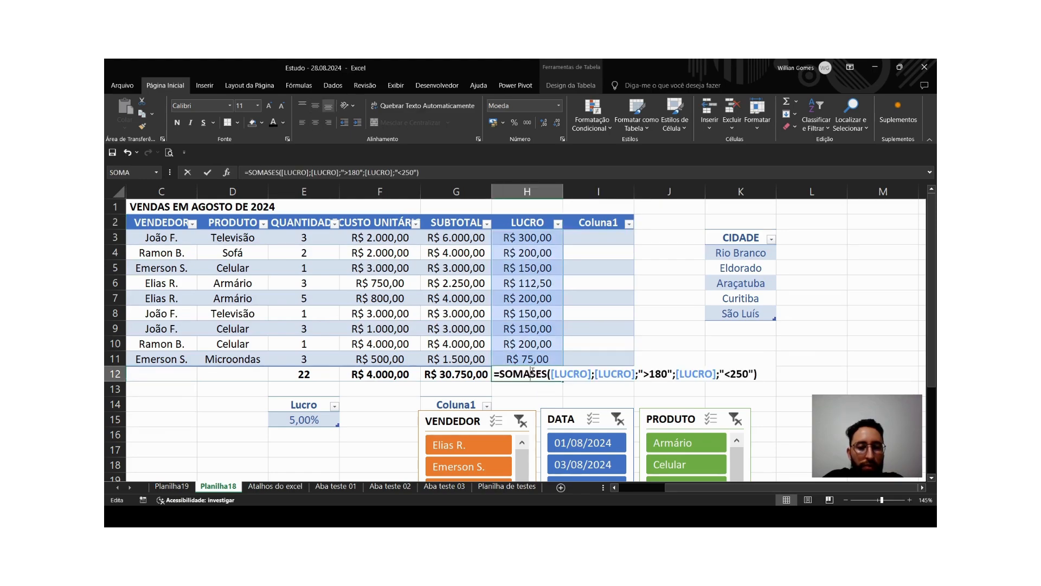
left_click_drag(532, 372, 775, 372)
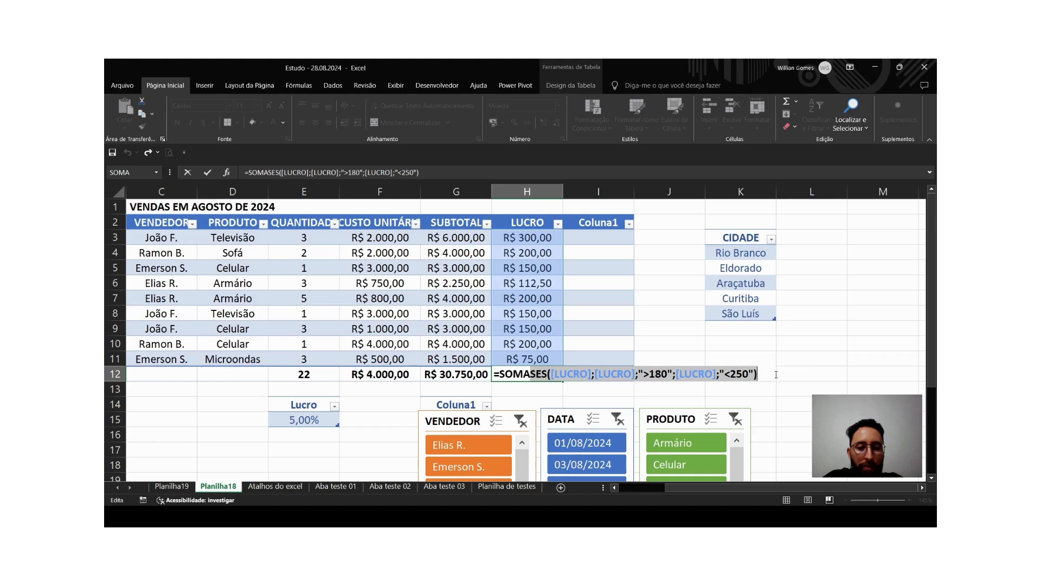
key("BackSpace")
type("(")
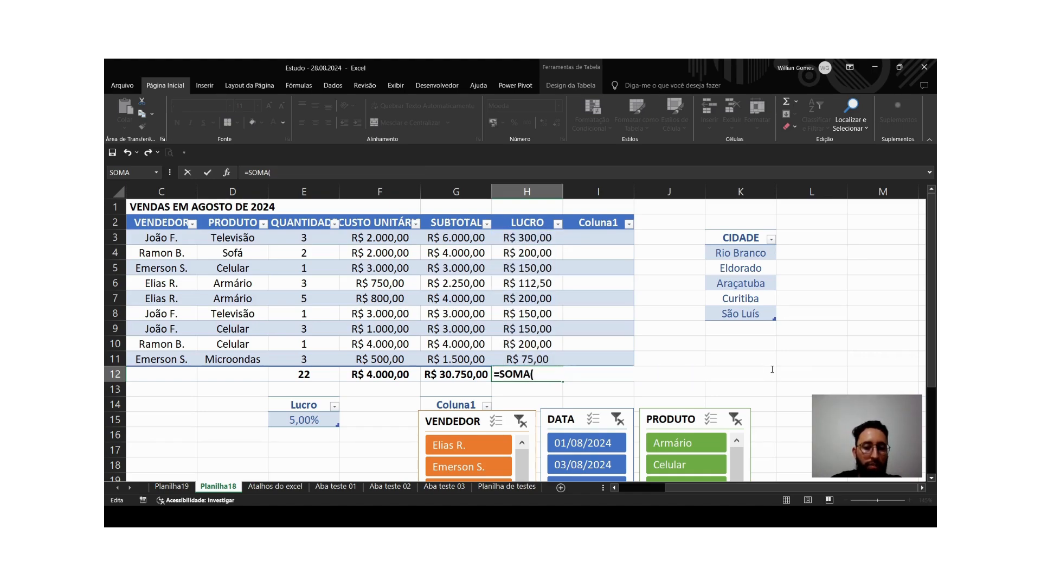
left_click(519, 245)
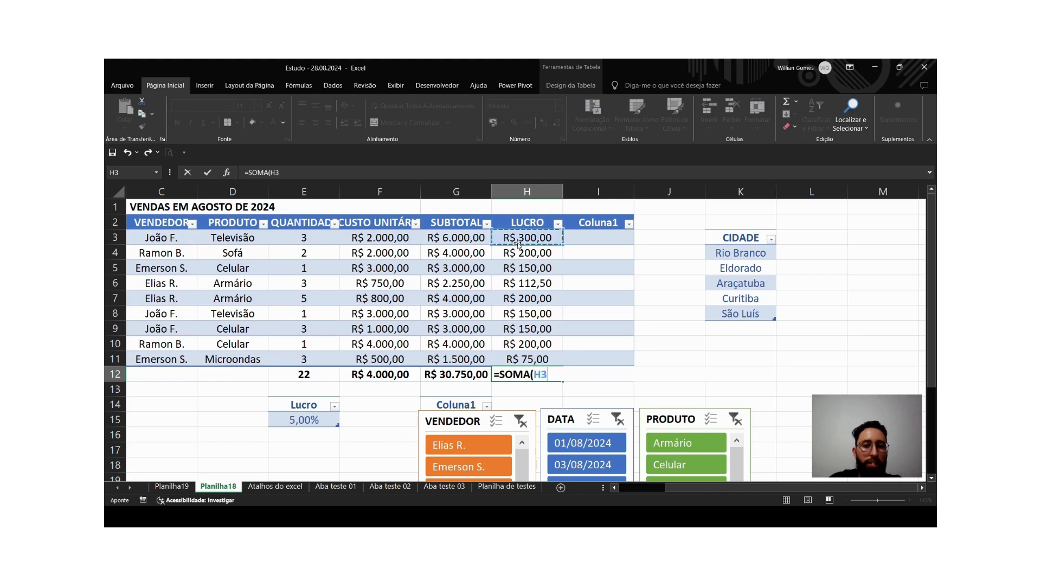
key("shift+Down")
key("shift+Down")
key("shift+Down")
key("shift+Down")
key("shift+Down")
key("shift+Down")
key("shift+Down")
key("shift+Down")
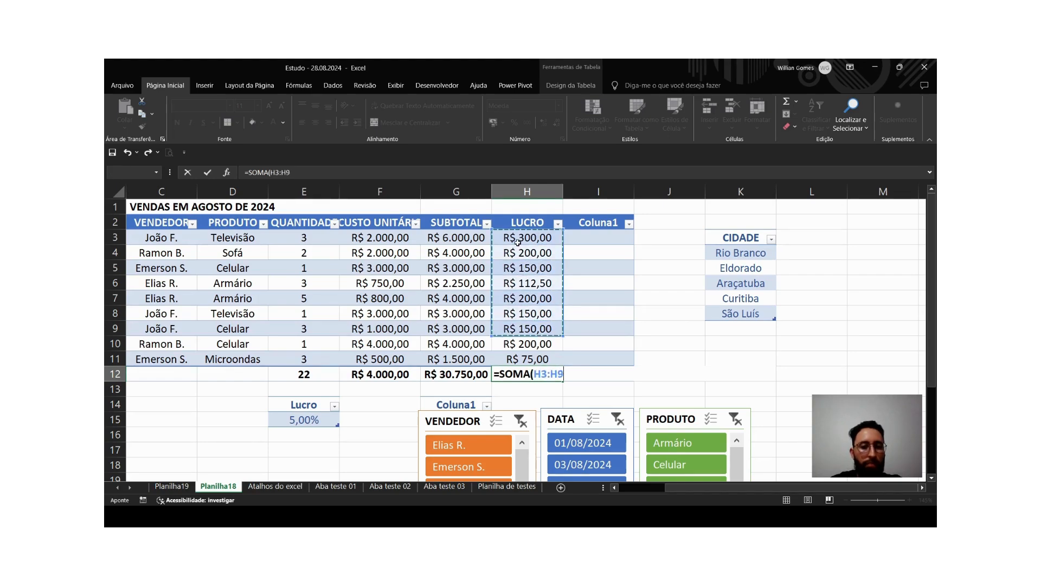
key("ctrl+Return")
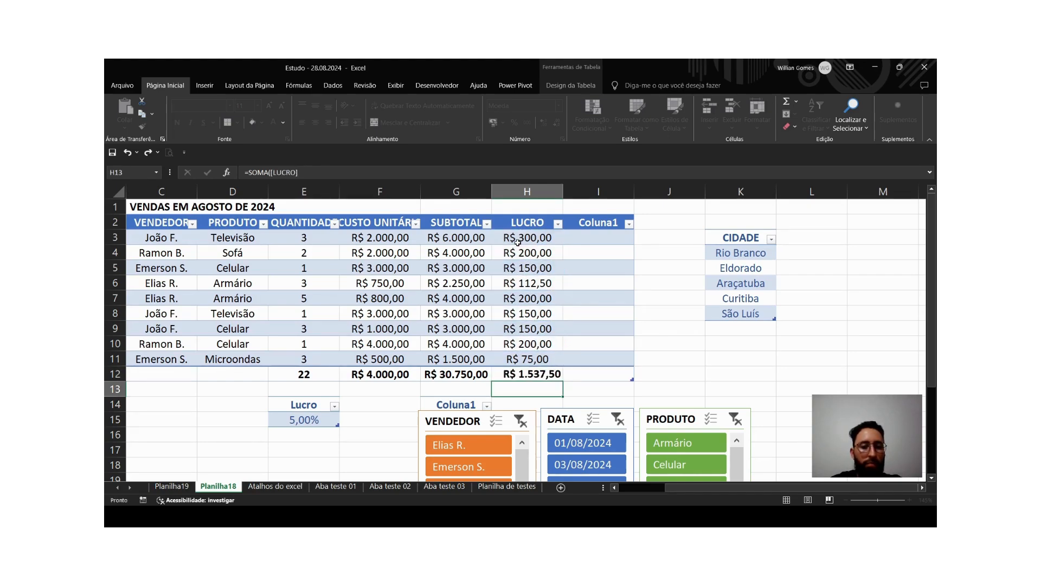
key("Right")
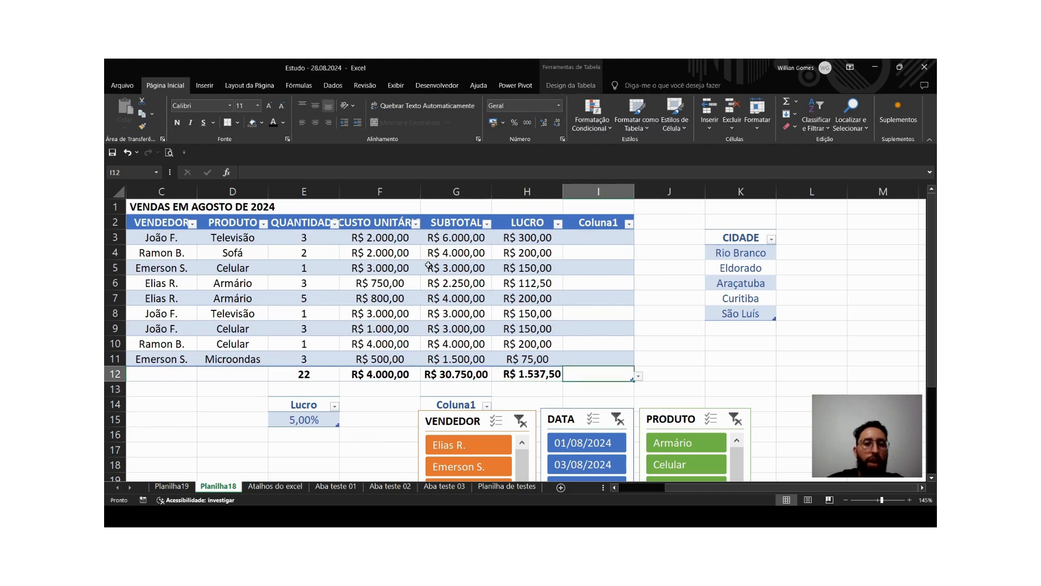
Rename the new table column's header in I2 as META.
double_click(598, 224)
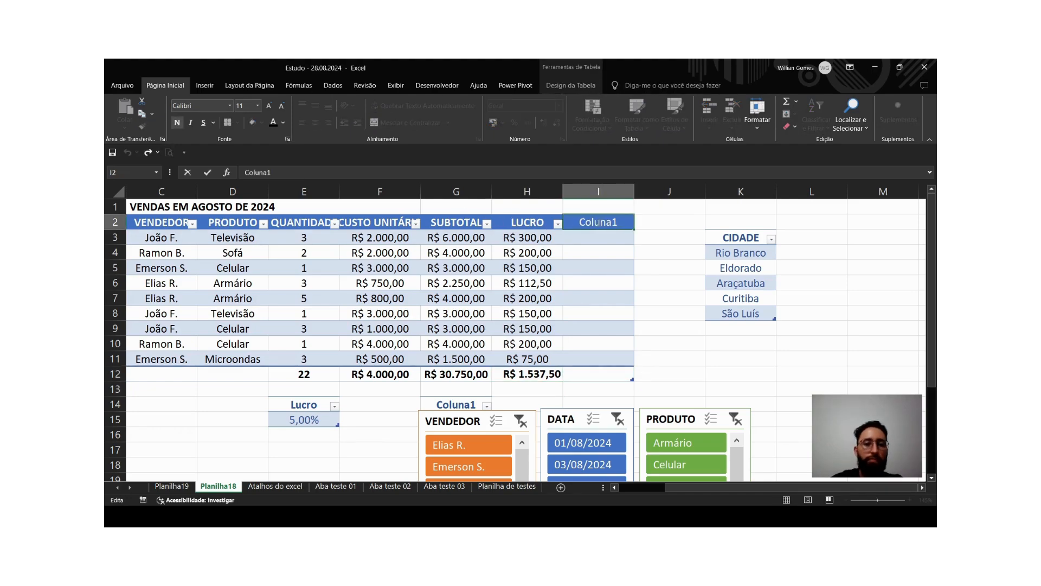
key("BackSpace")
key("BackSpace")
key("BackSpace")
key("BackSpace")
key("BackSpace")
key("BackSpace")
key("BackSpace")
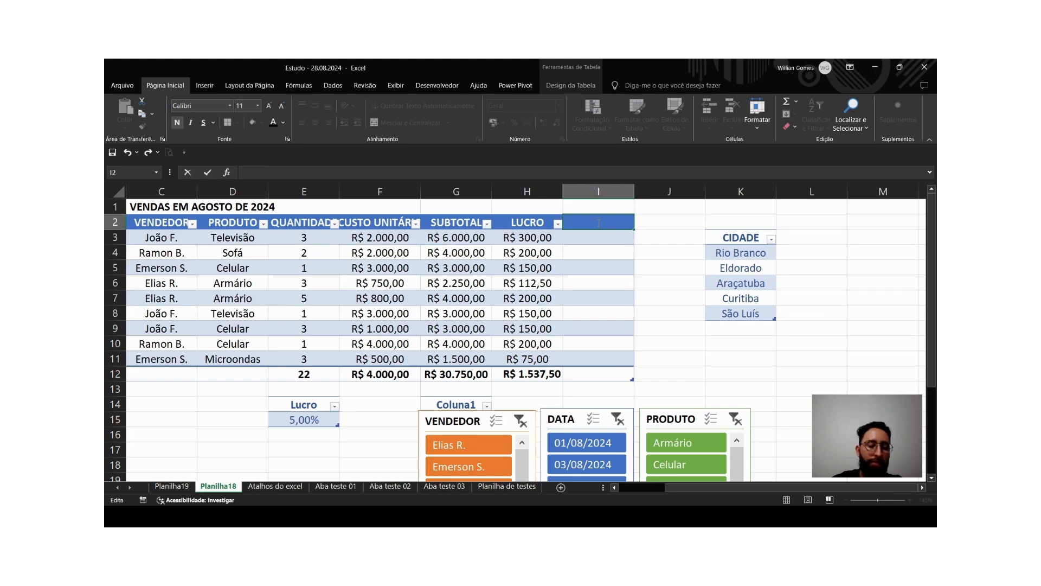
type("META")
key("Return")
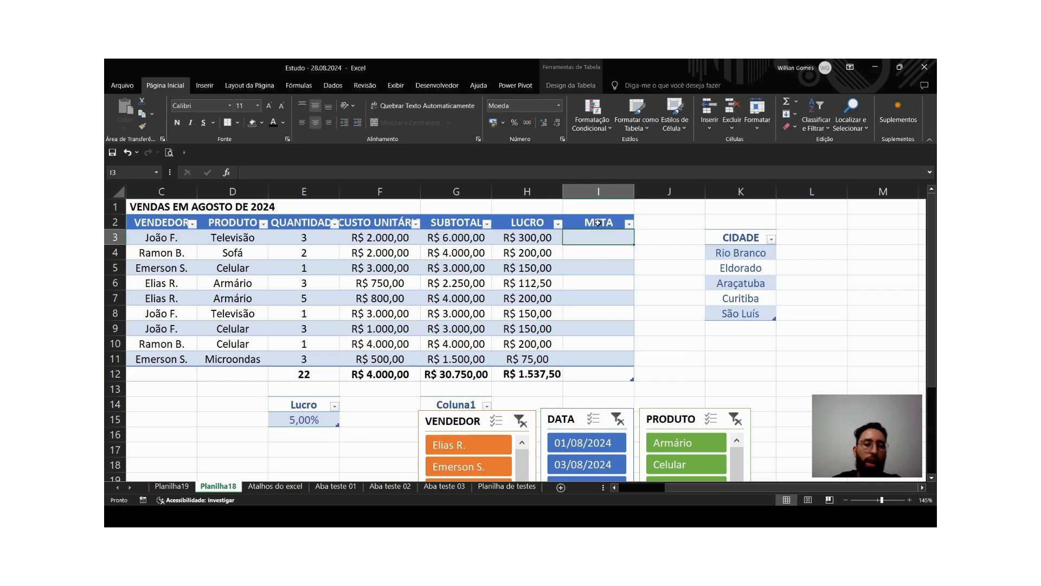
Enter the label META in cell K10, below the CIDADE list.
key("Down")
key("Down")
key("Down")
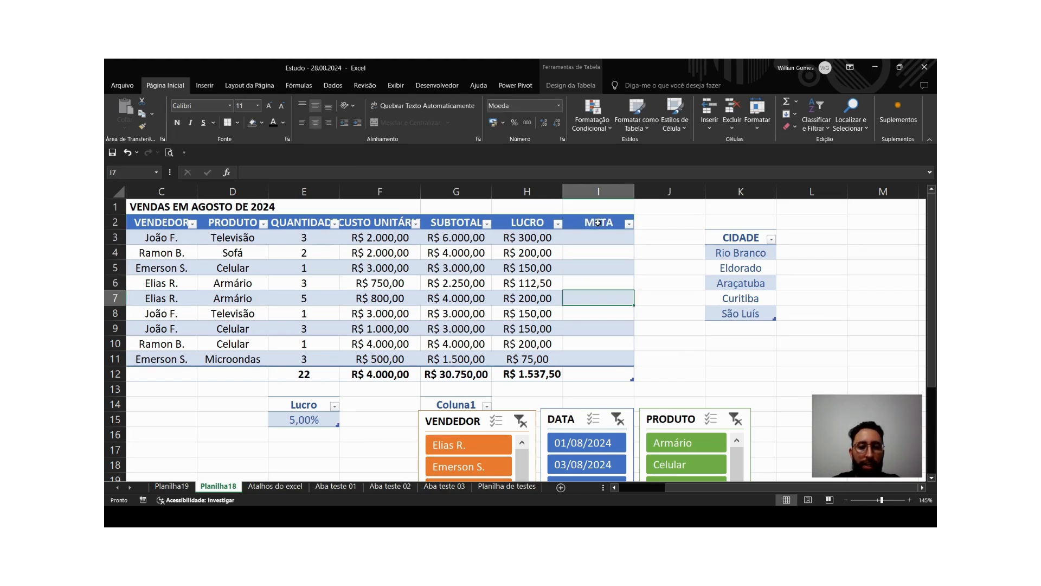
key("Down")
key("Right")
key("Right")
key("Right")
key("Down")
key("Down")
key("Down")
key("Left")
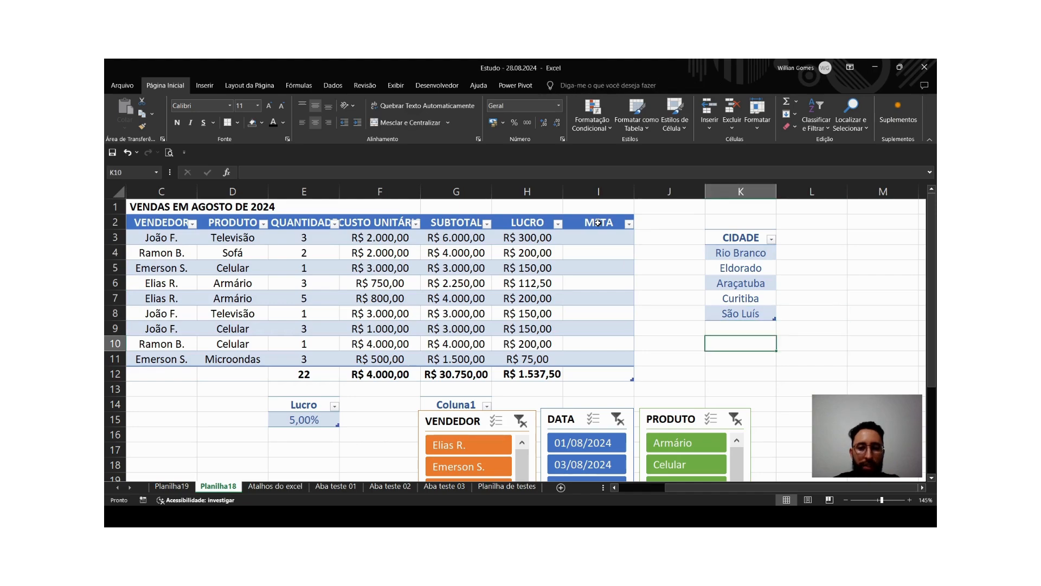
type("exe")
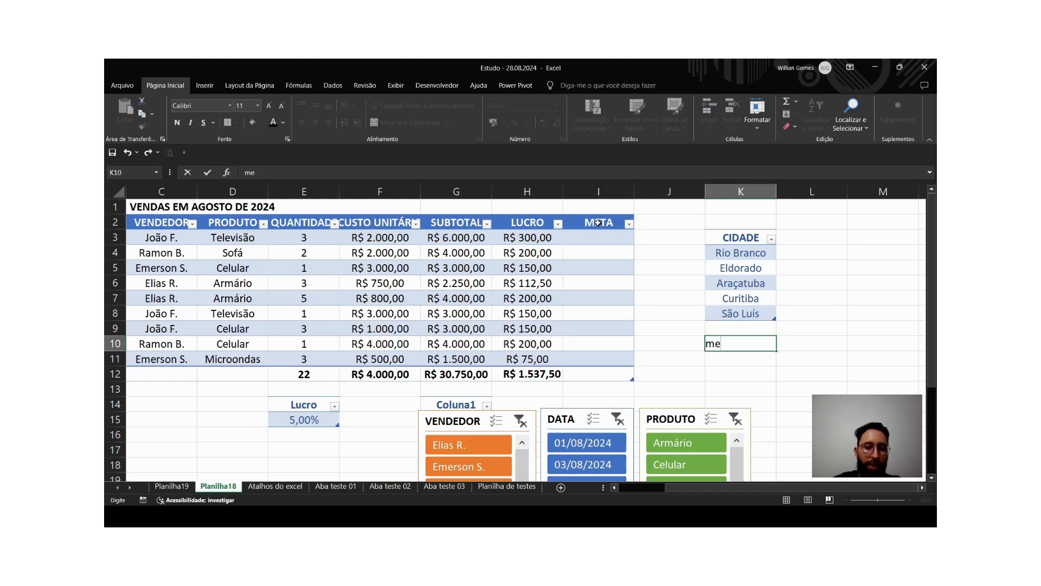
key("BackSpace")
key("BackSpace")
key("BackSpace")
type("E")
key("BackSpace")
type("META")
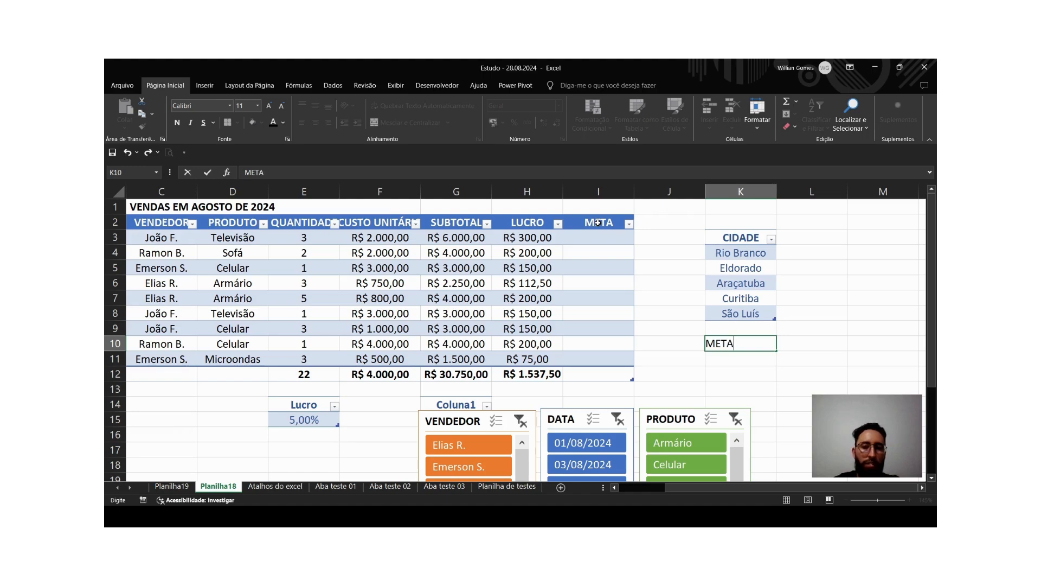
key("Return")
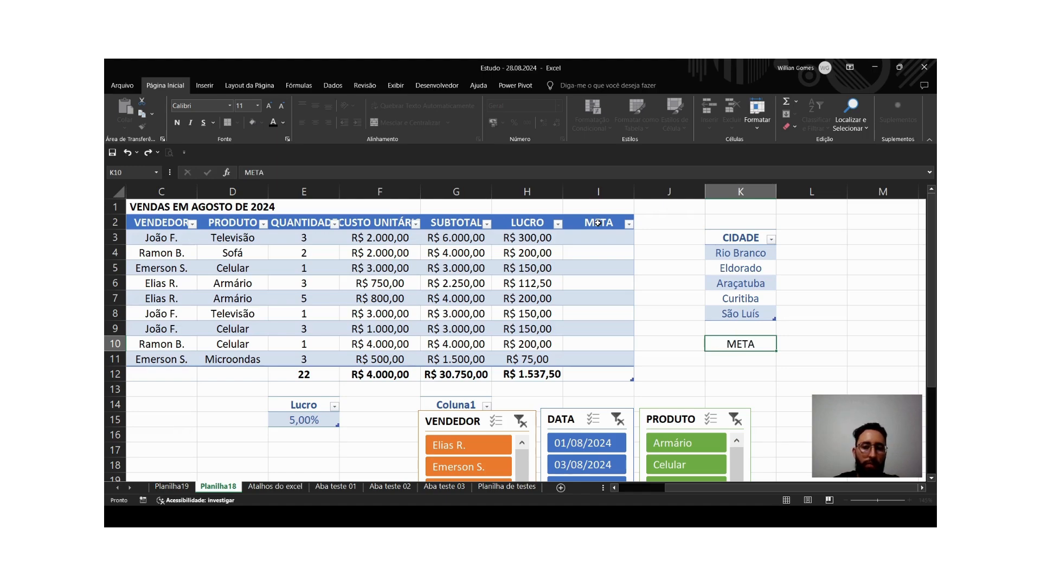
Rename the I2 header as STATUS DA META and fit column I's width to its content.
key("Up")
key("Up")
key("Up")
key("Up")
key("Up")
key("Up")
key("Up")
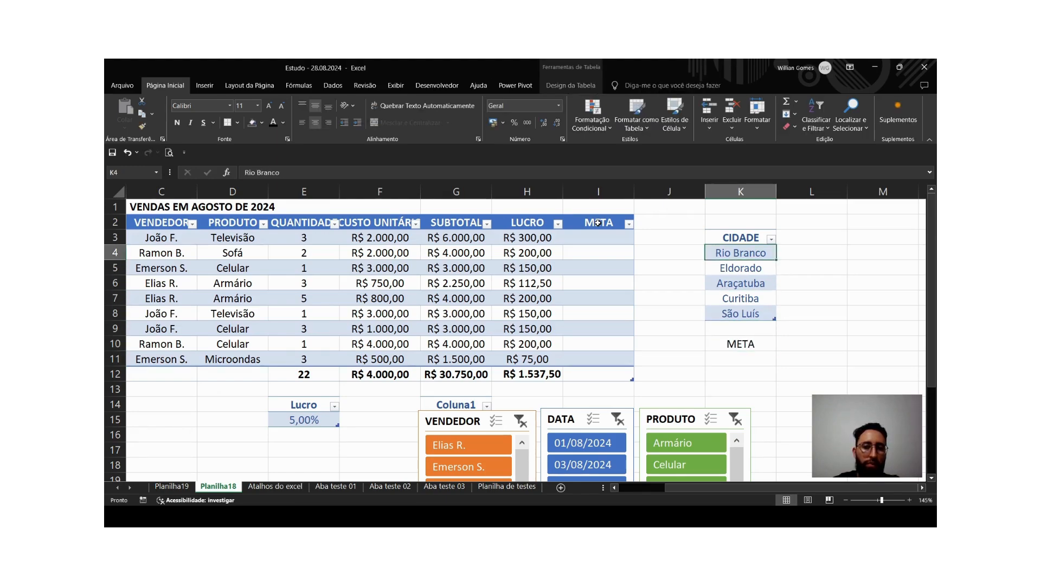
key("Left")
key("Up")
key("Up")
key("Left")
type("S")
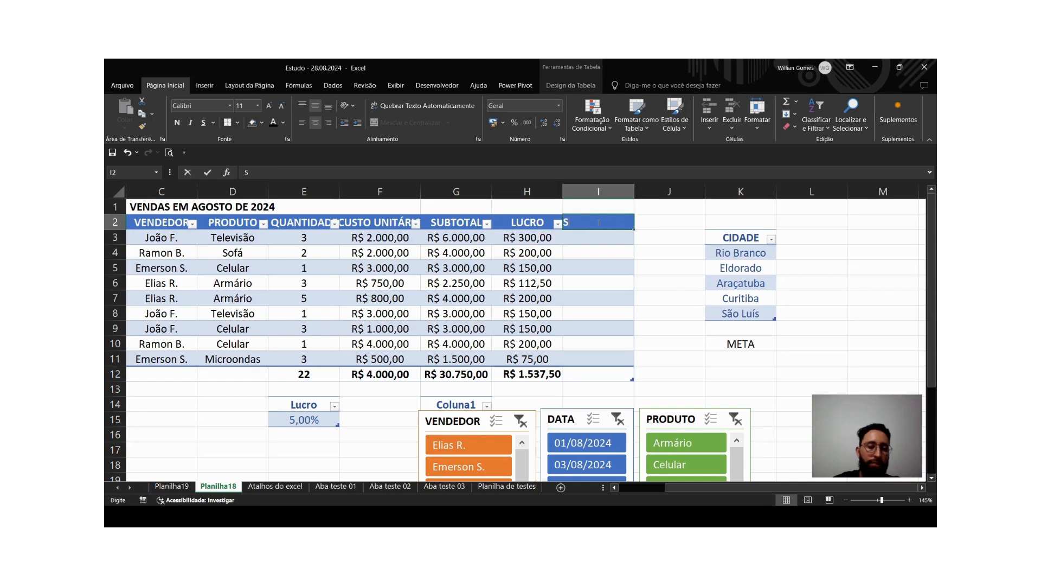
type("TATUS DA META")
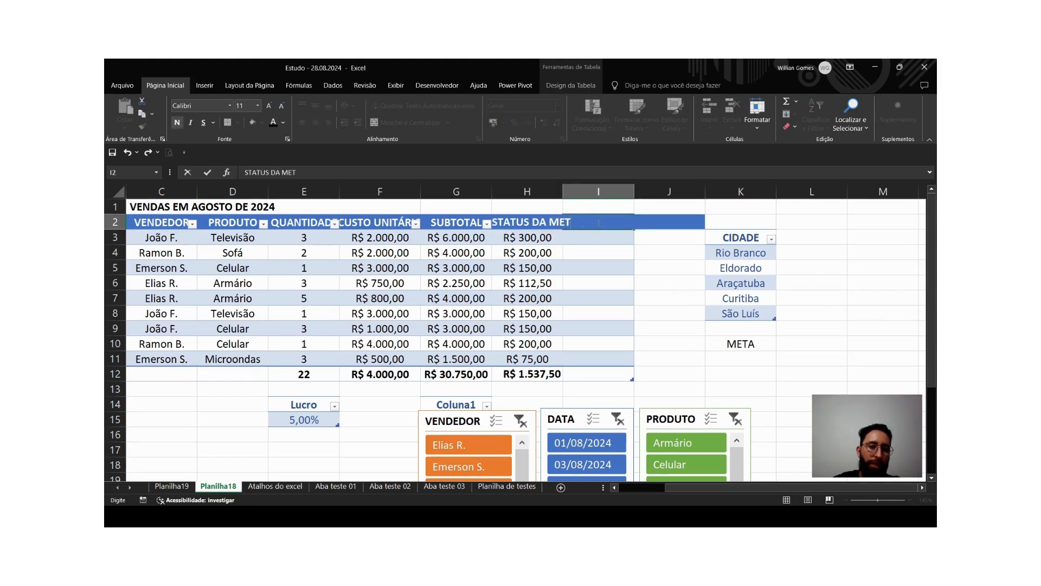
key("Return")
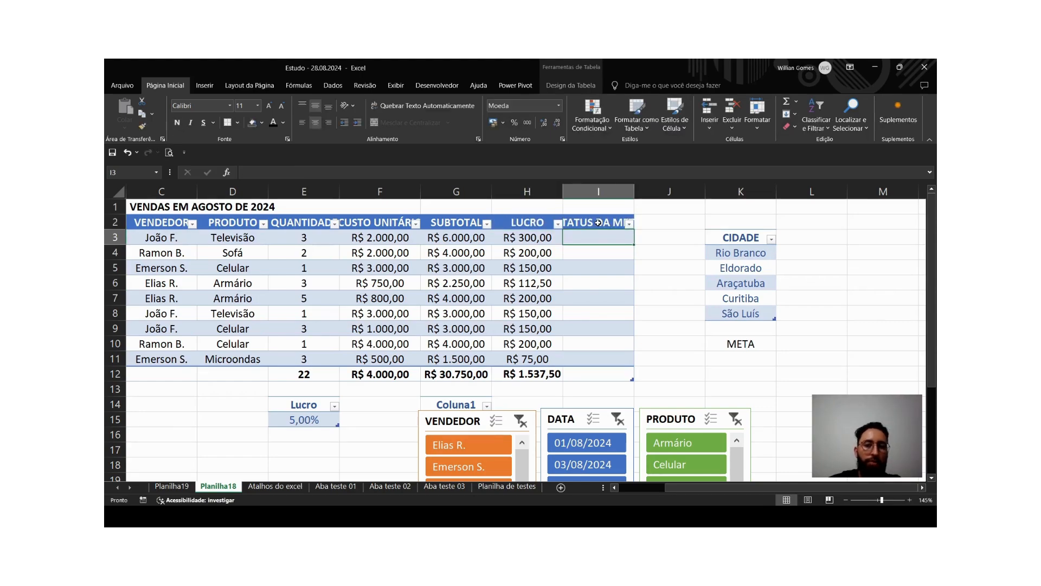
double_click(634, 191)
Enter >180 in K11 under the META label and clear cells K10:K11.
left_click(786, 356)
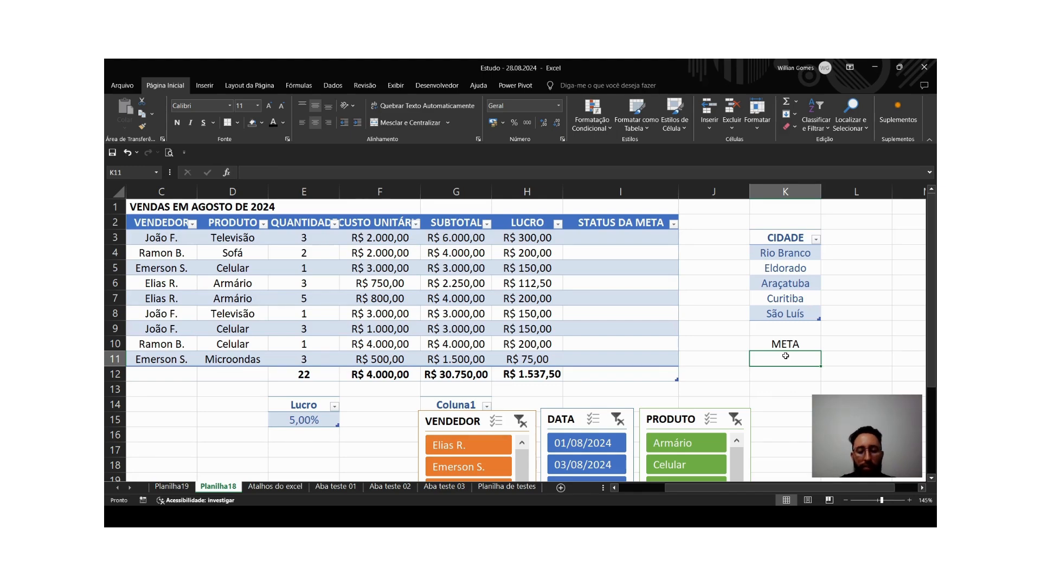
type(">18")
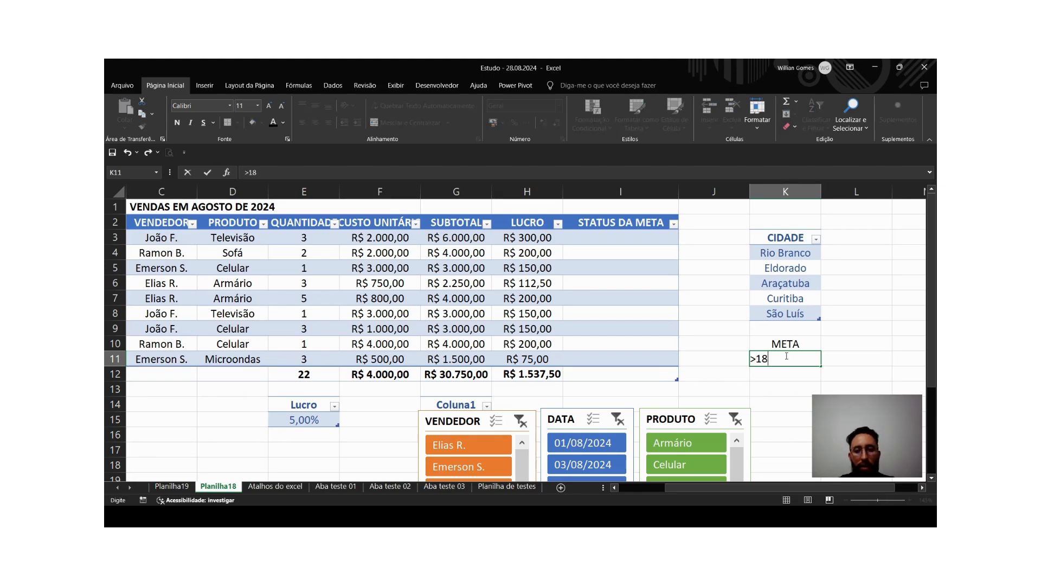
type("0")
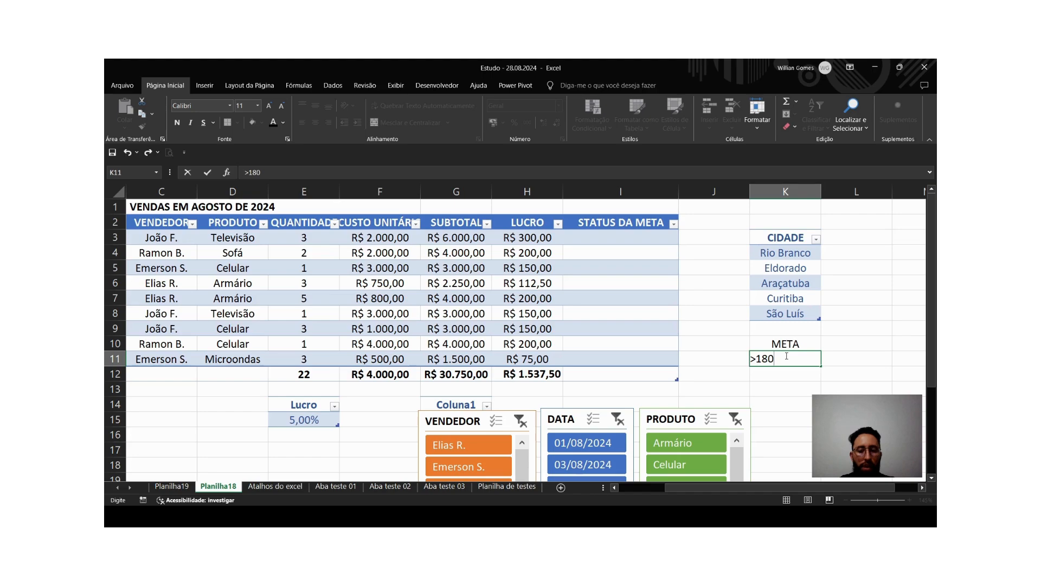
key("ctrl+Return")
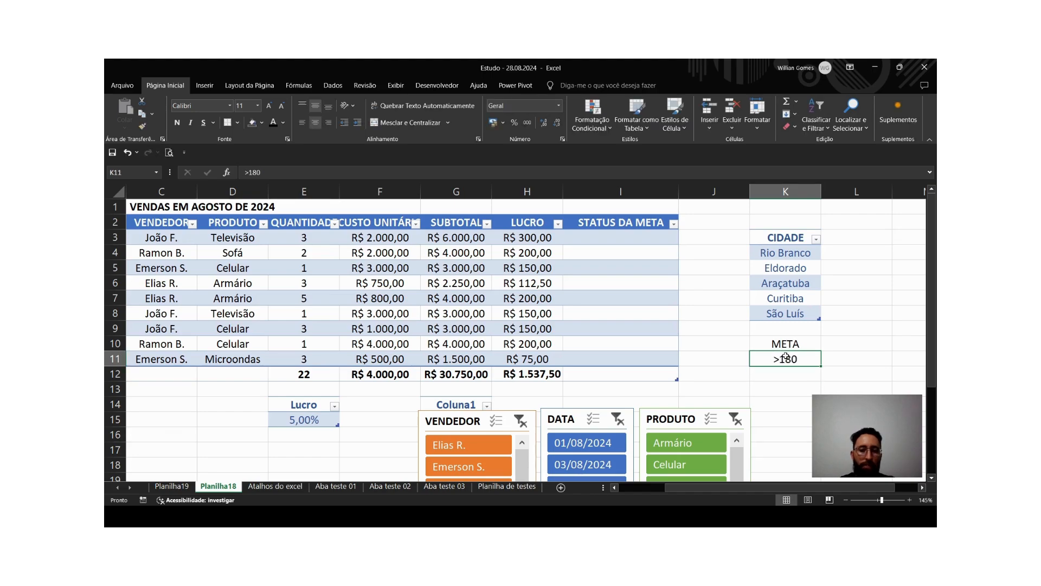
key("Up")
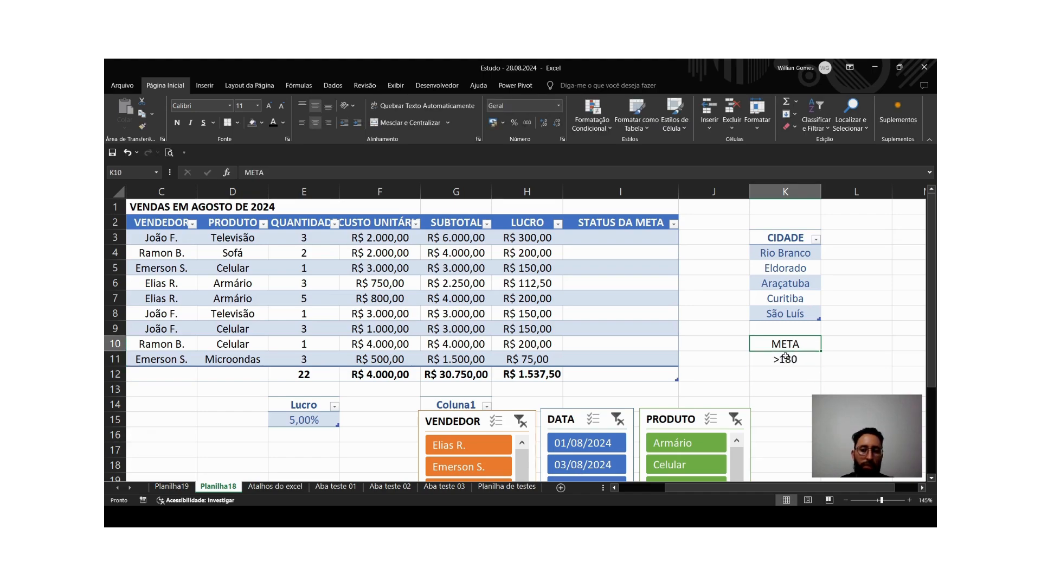
left_click(785, 358, "shift")
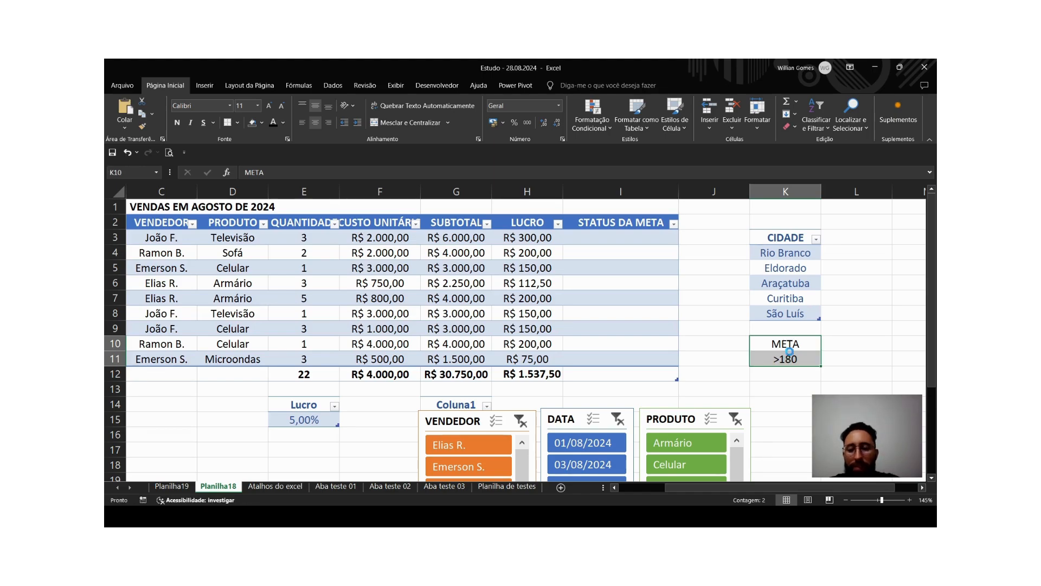
left_click(620, 239)
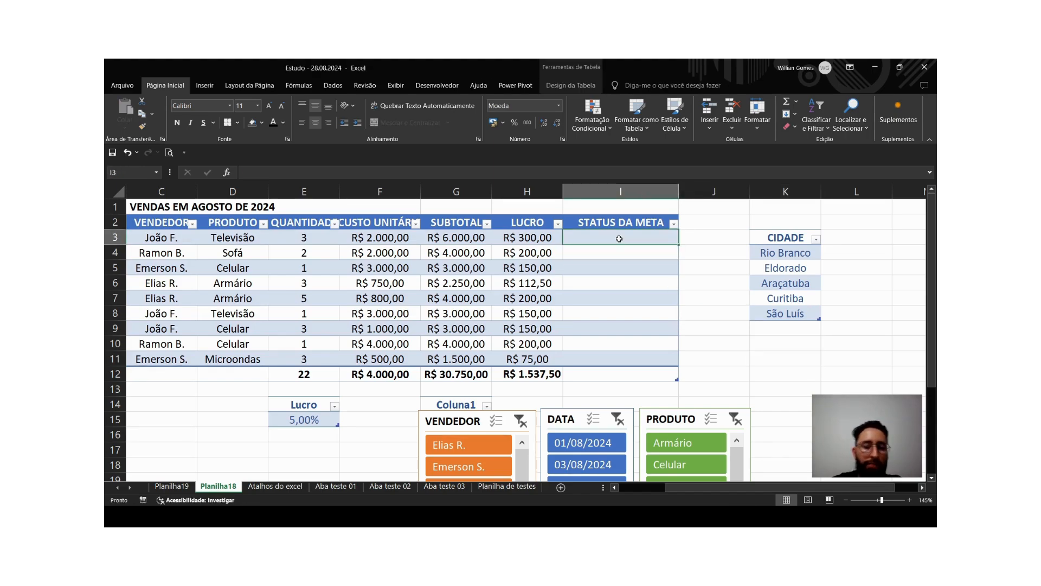
type("=")
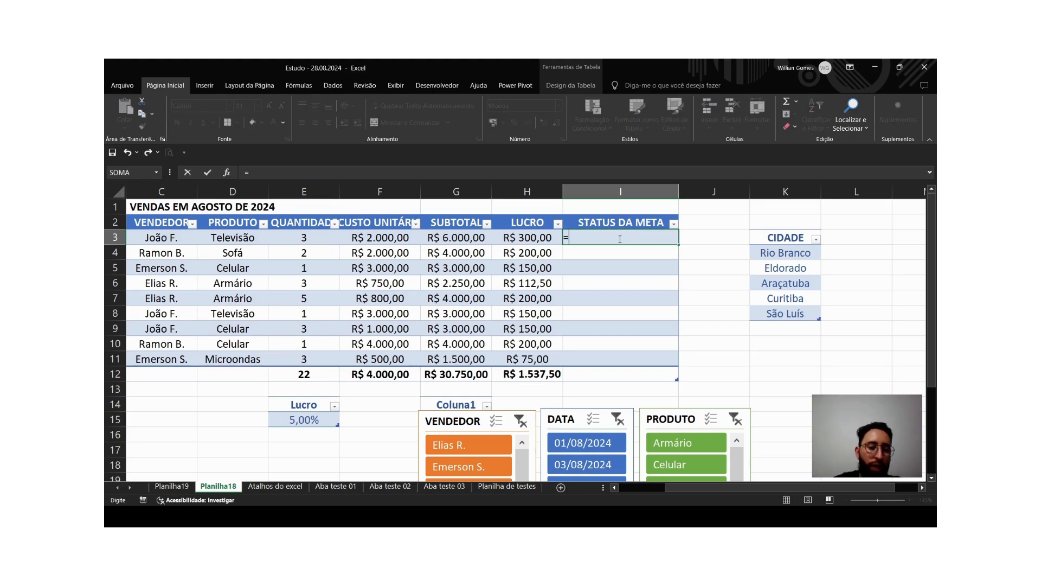
type("SE")
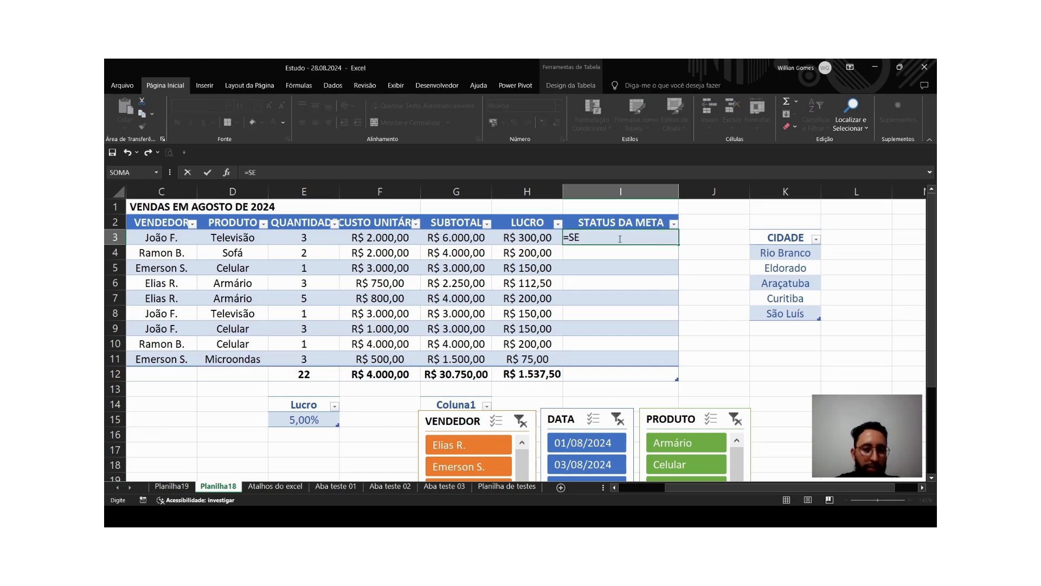
type("(")
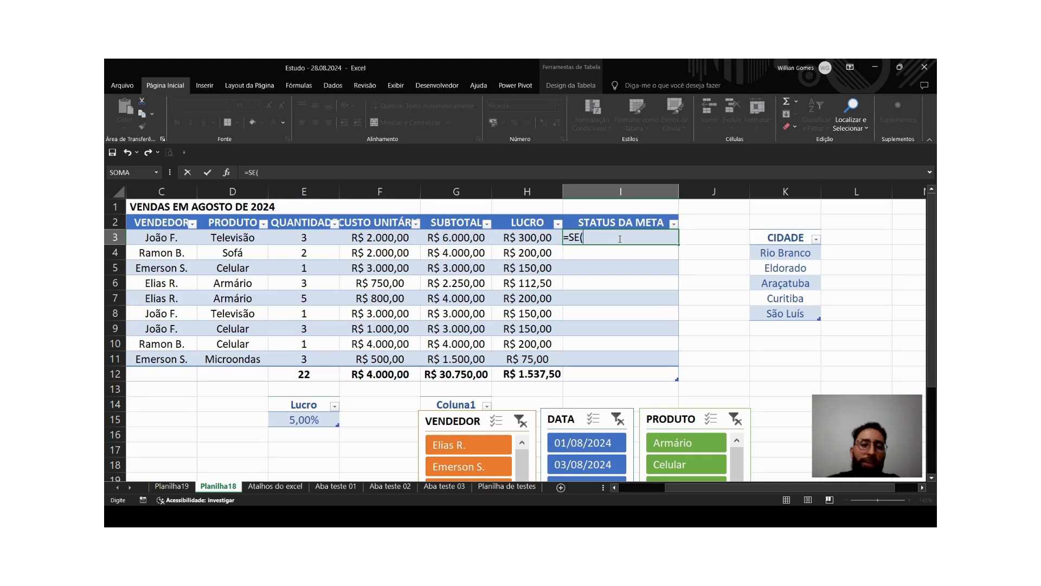
left_click(522, 239)
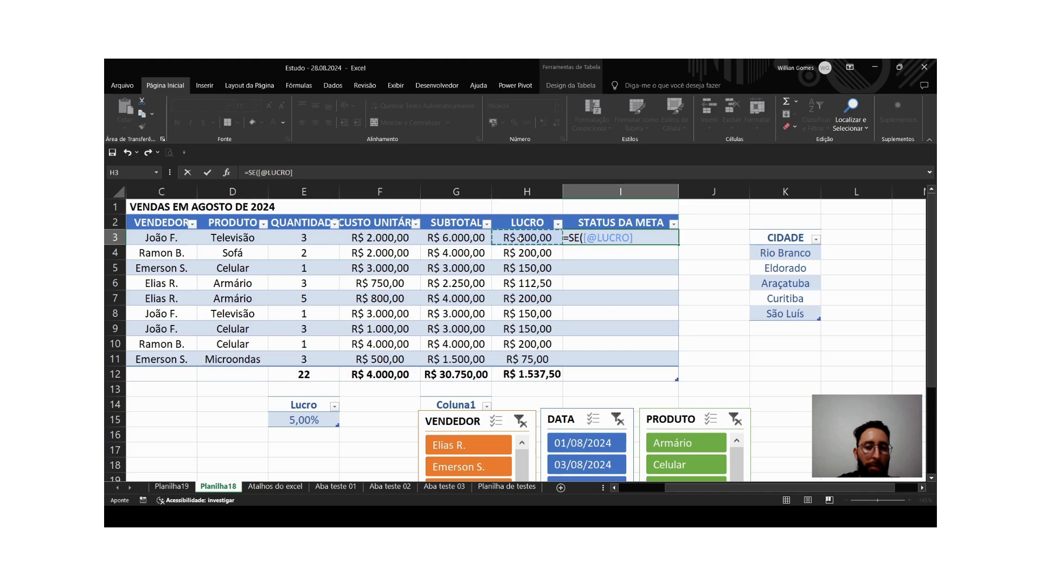
type("<")
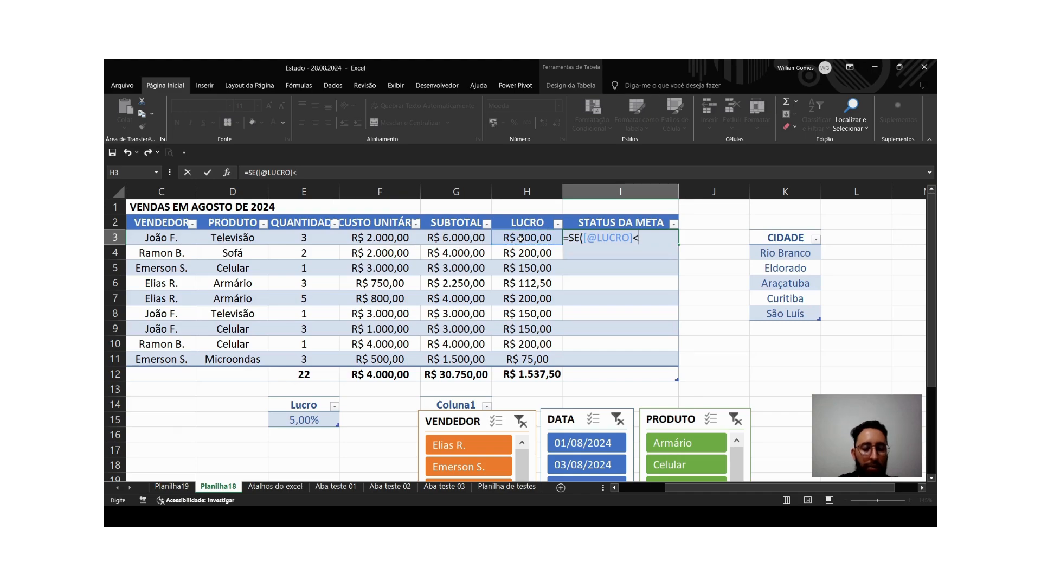
type("180")
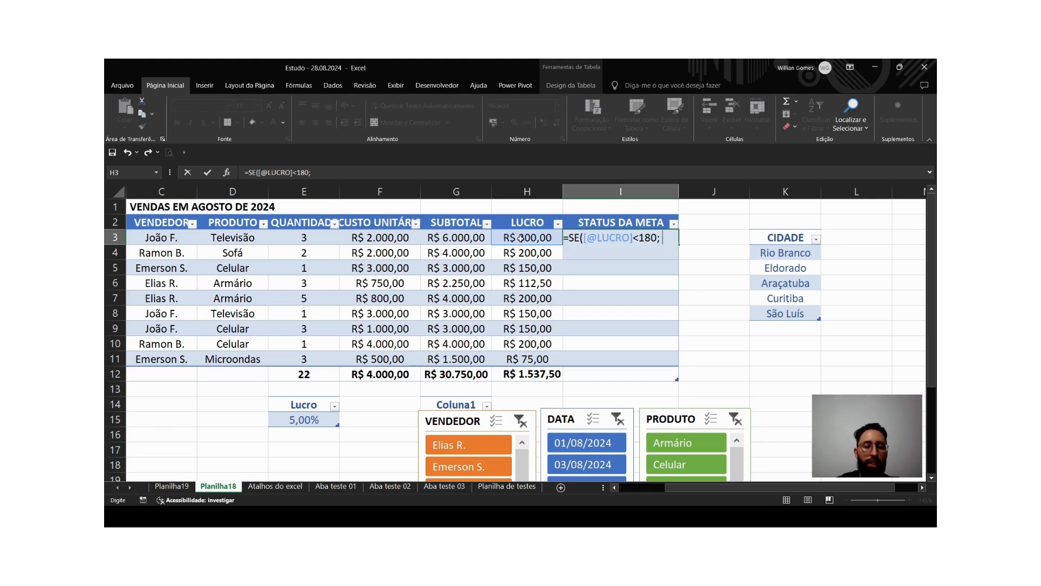
type(";\"")
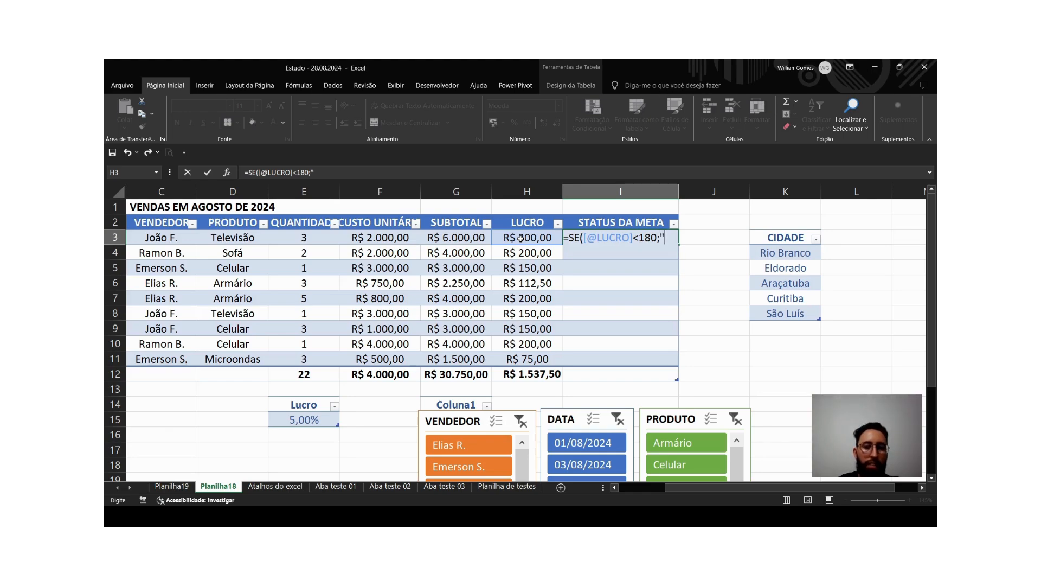
type("N")
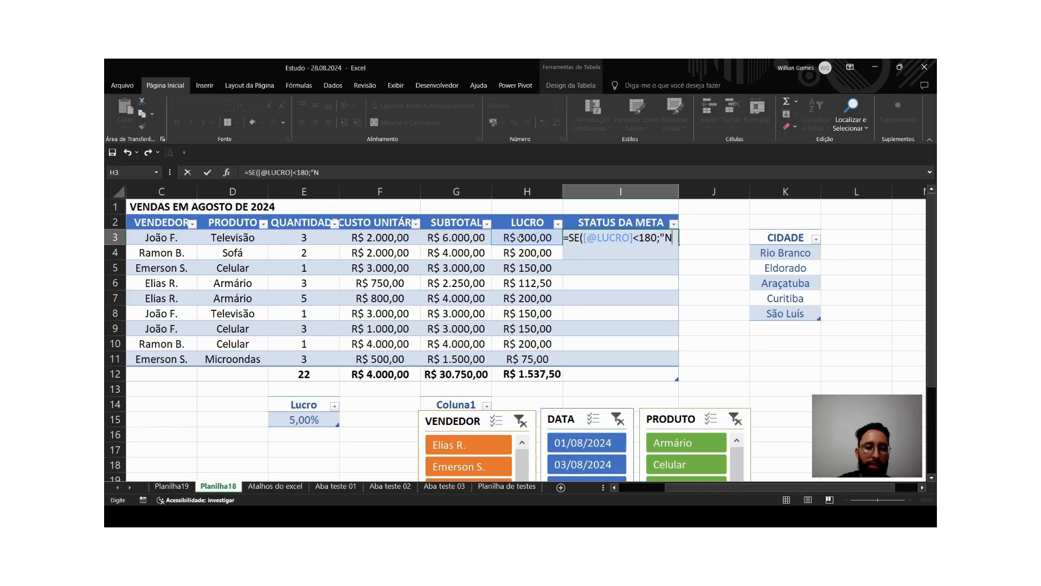
type("ão alcanç")
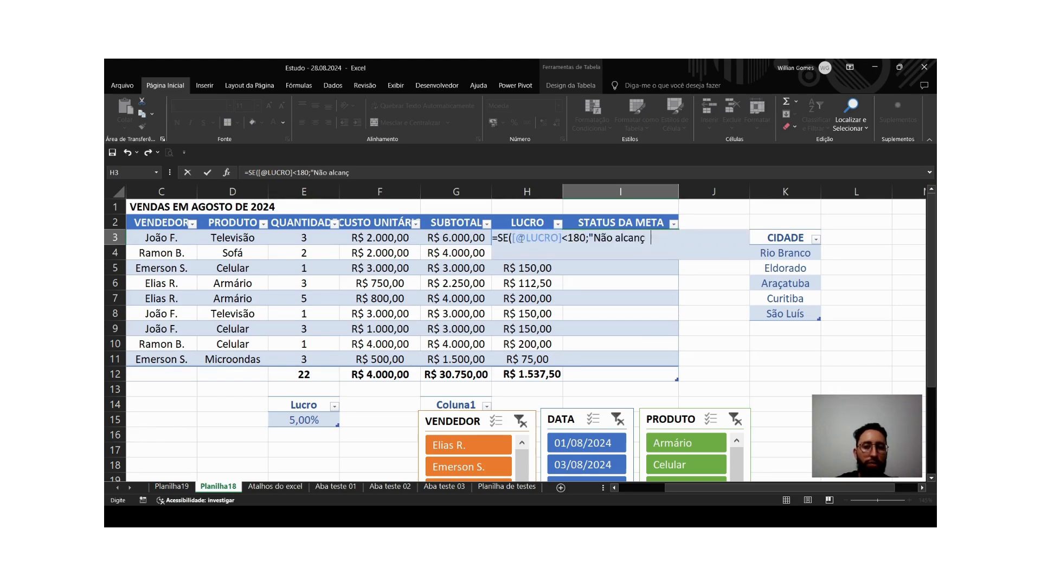
type("ou a meta\"")
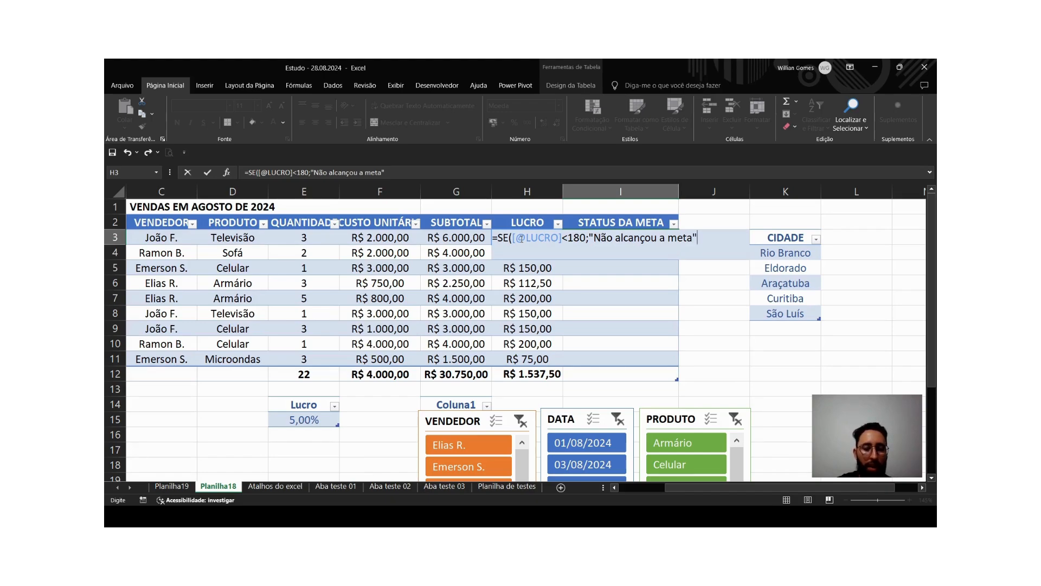
type("0")
key("BackSpace")
type(")")
key("Return")
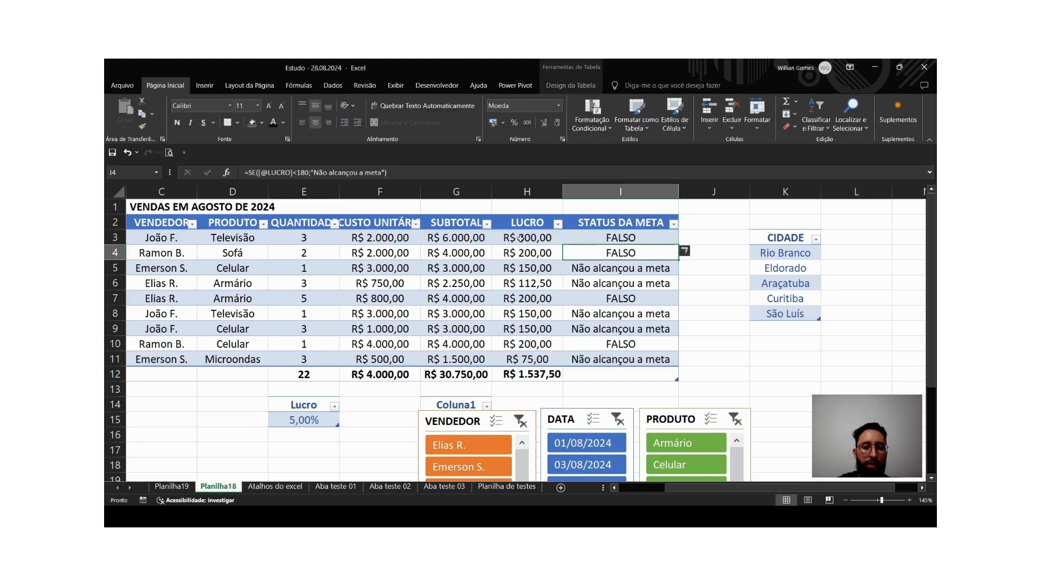
Add "Meta atingida" as the value-if-false argument of the SE formula in I3.
key("Up")
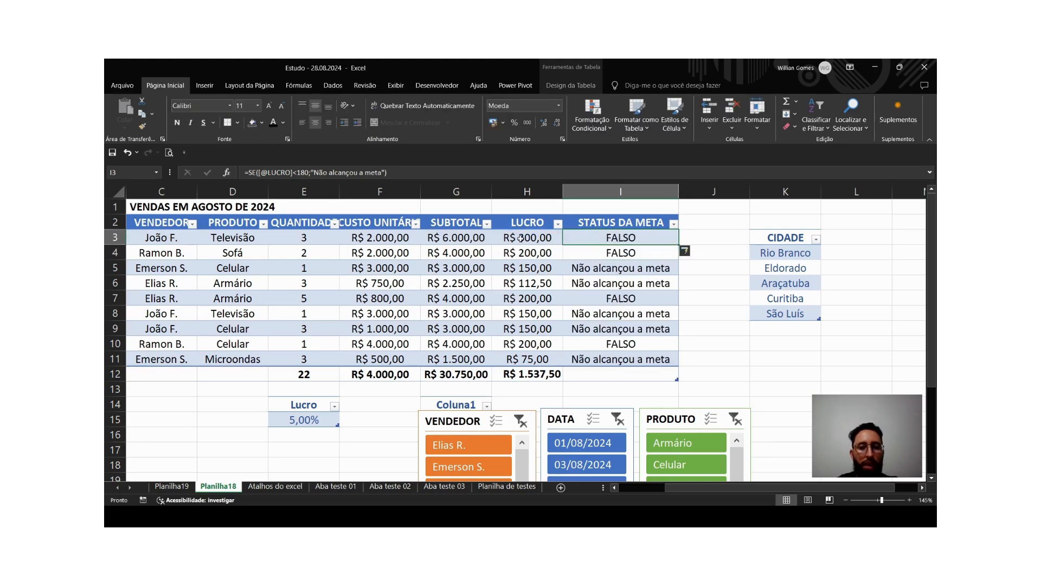
key("F2")
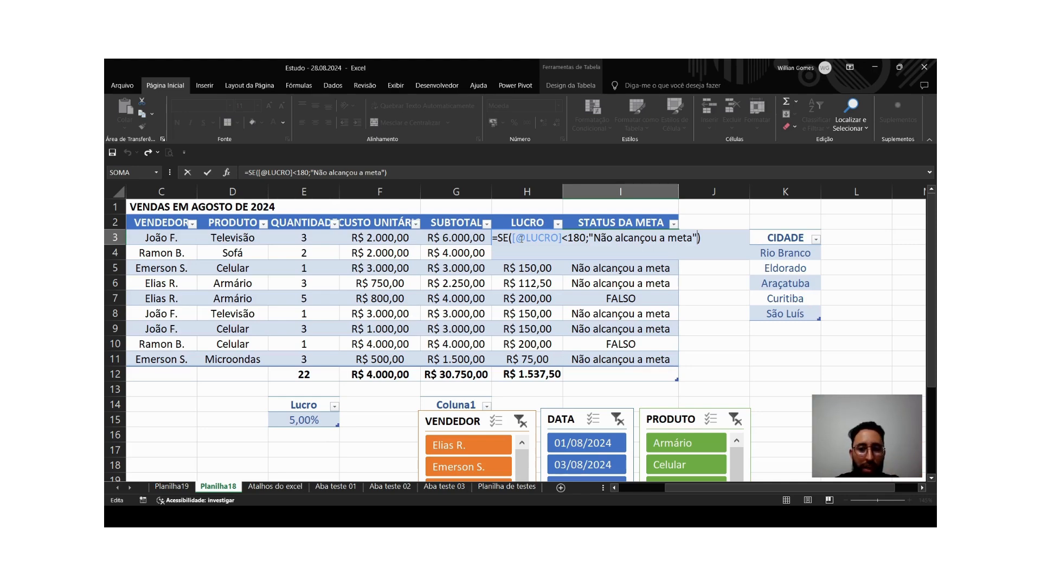
type(";")
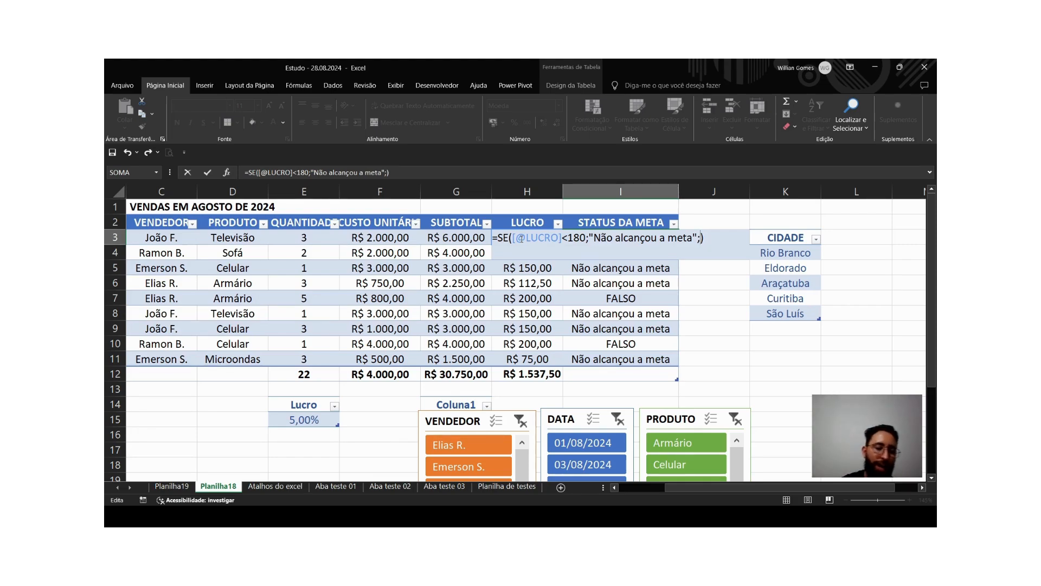
type("\";\"")
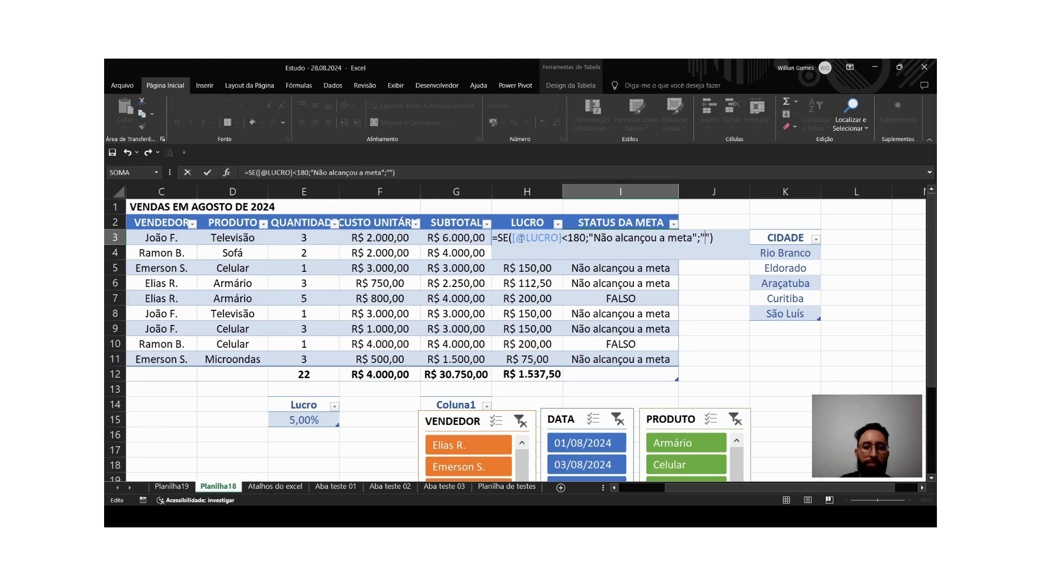
type("Meta")
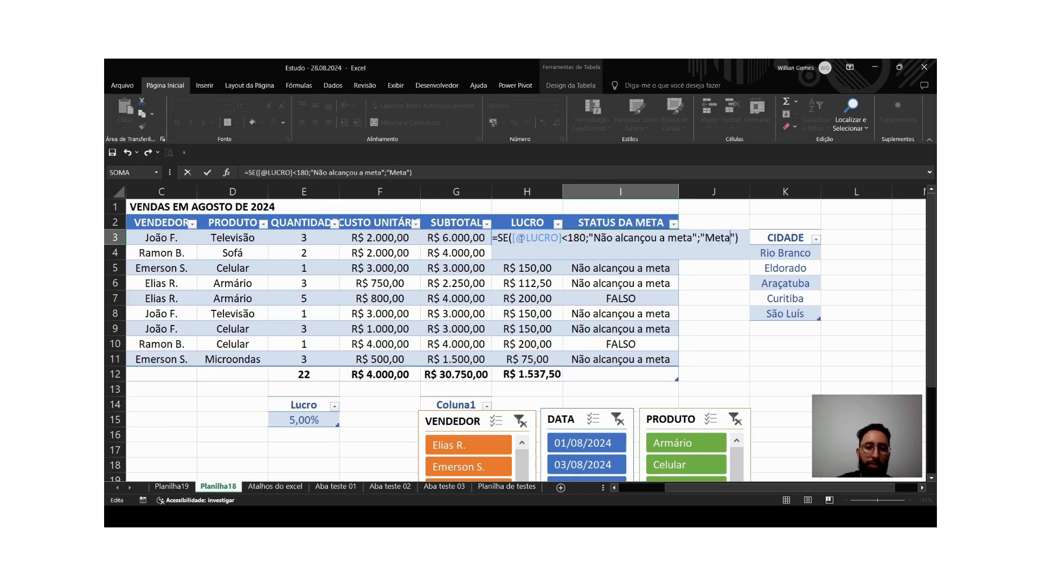
type(" atigi")
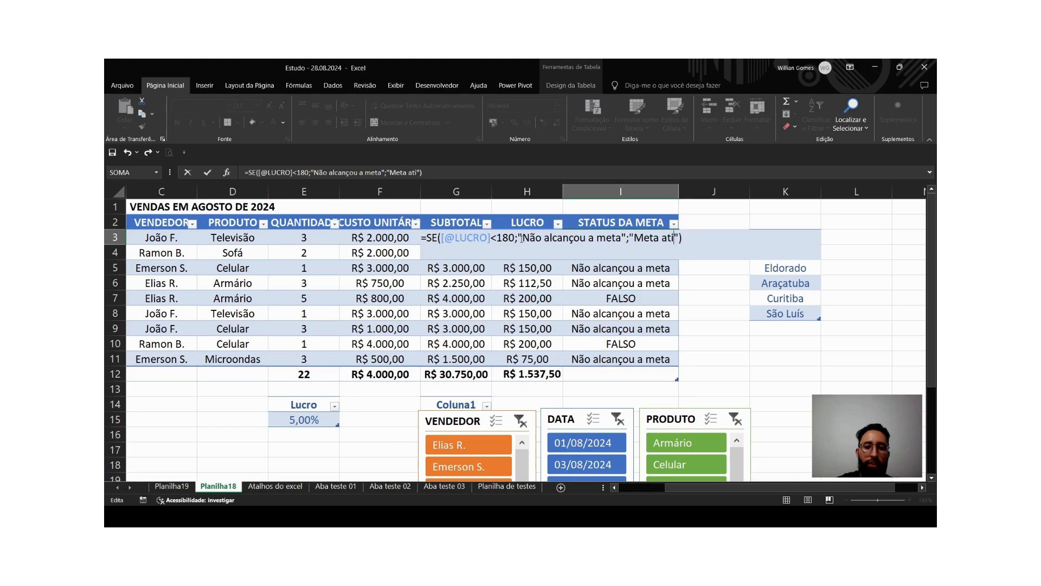
key("BackSpace")
key("BackSpace")
type("ngida")
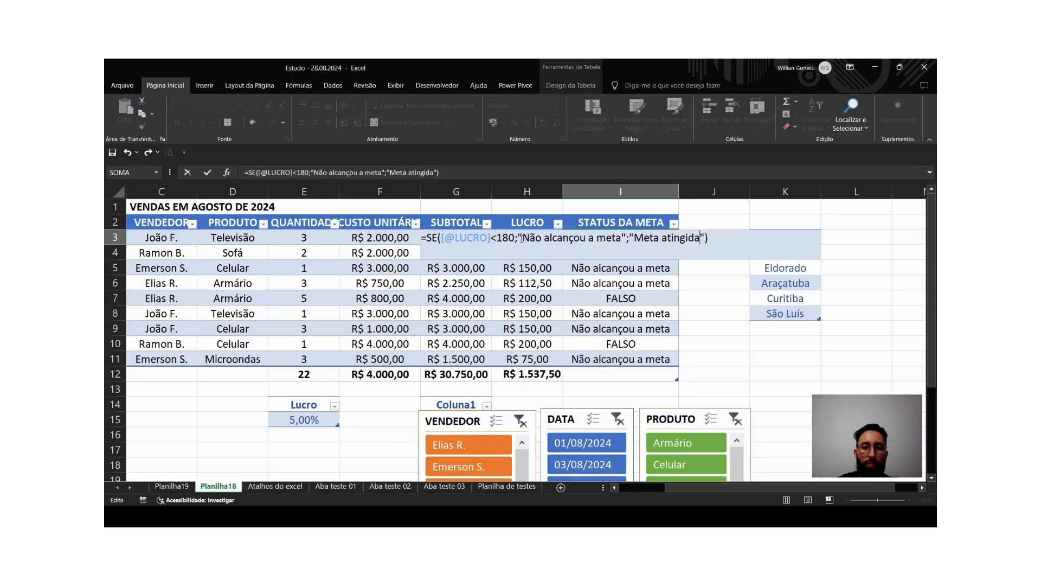
key("Return")
key("Down")
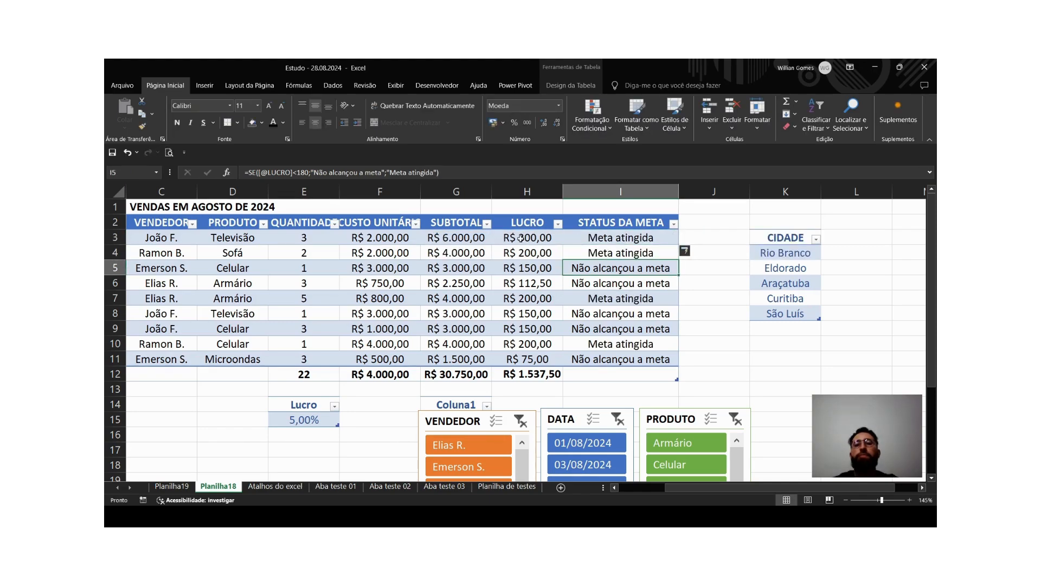
Check the STATUS DA META results row by row against the LUCRO values and the 180 limit.
left_click(585, 240)
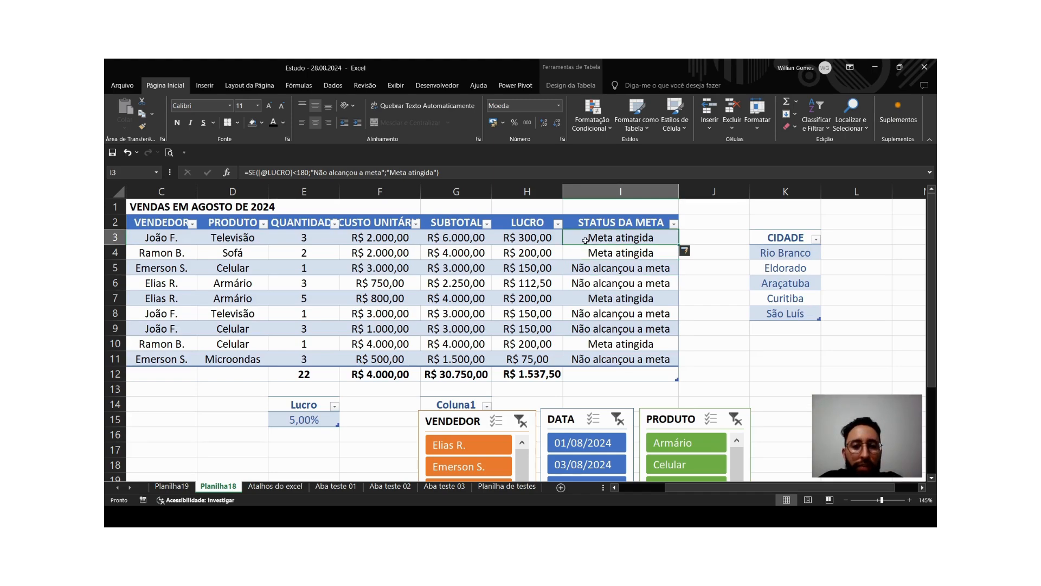
left_click(588, 266)
left_click(613, 238)
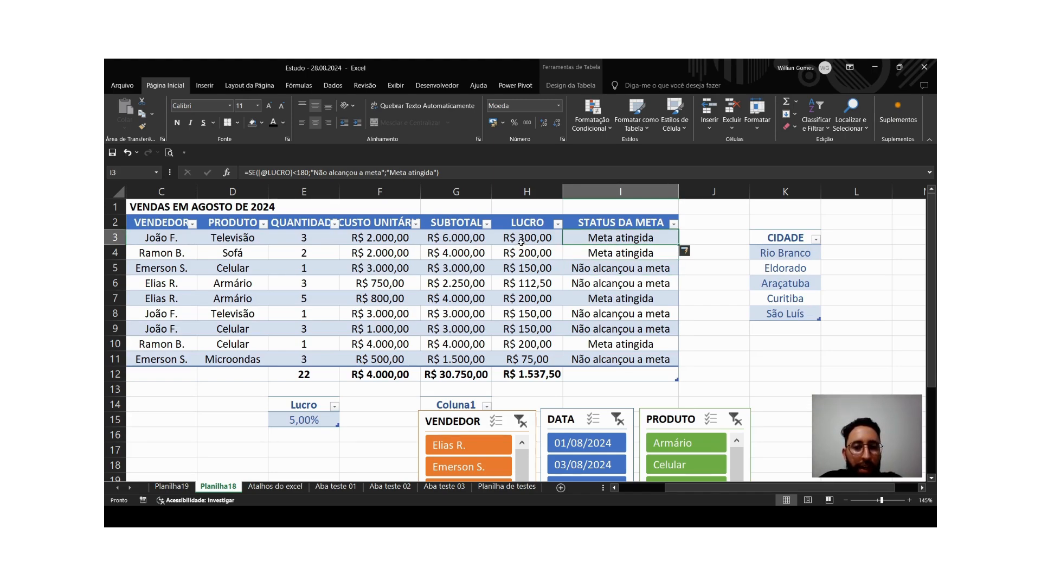
left_click(520, 241)
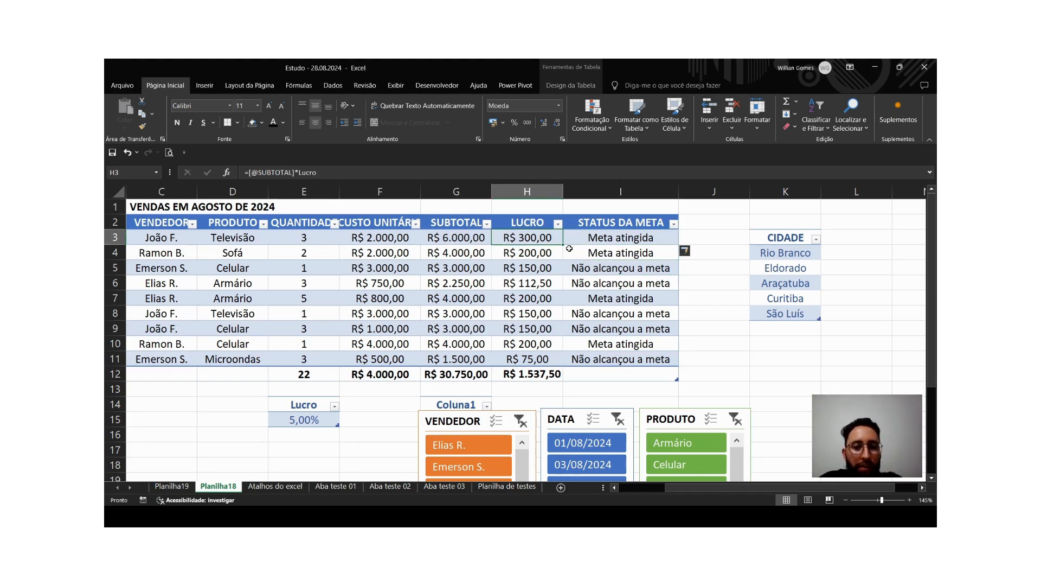
left_click(602, 252)
left_click(531, 258)
left_click(533, 271)
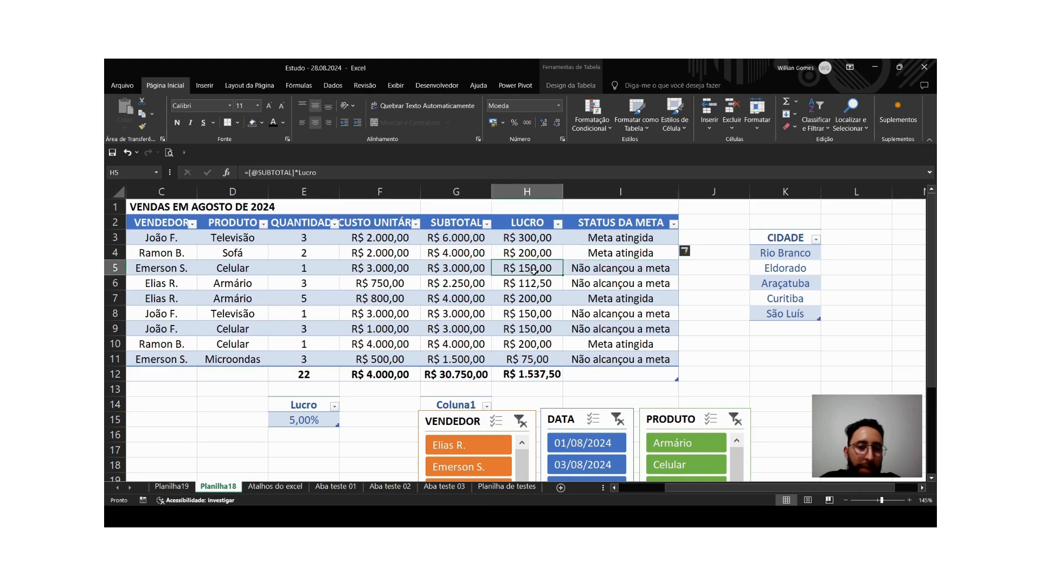
left_click(532, 284)
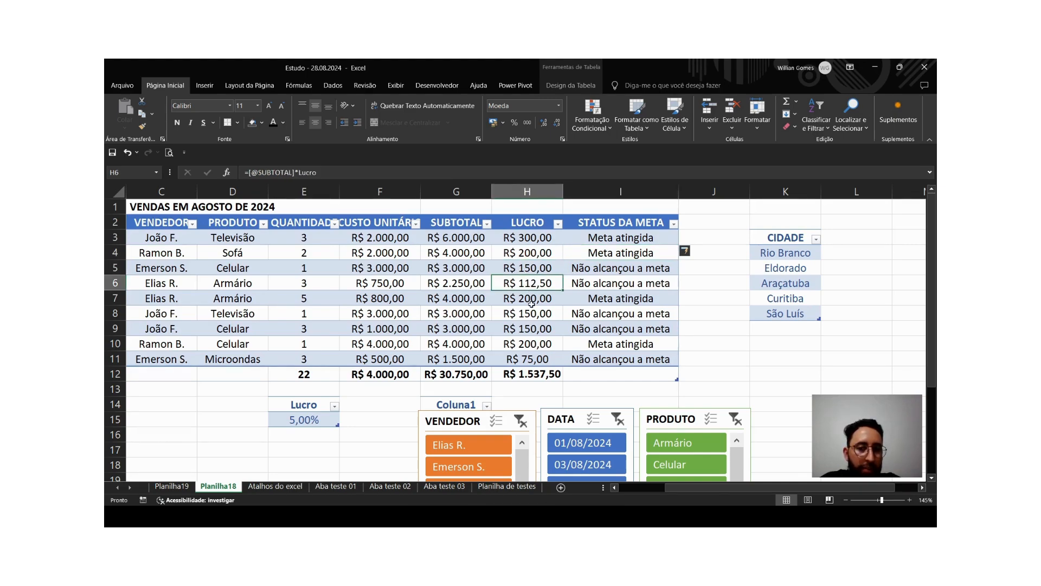
left_click(530, 298)
left_click(540, 319)
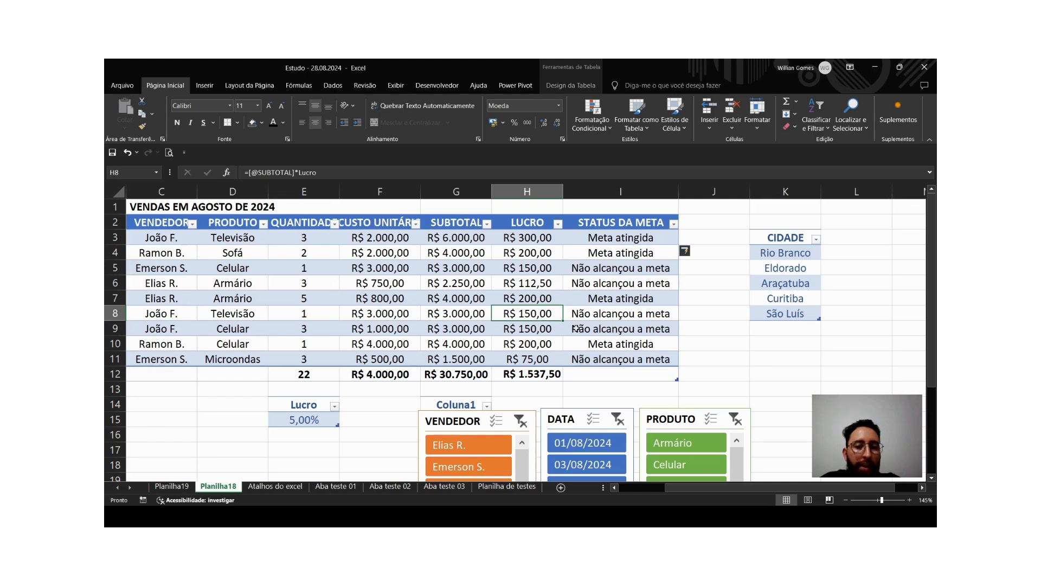
left_click(519, 343)
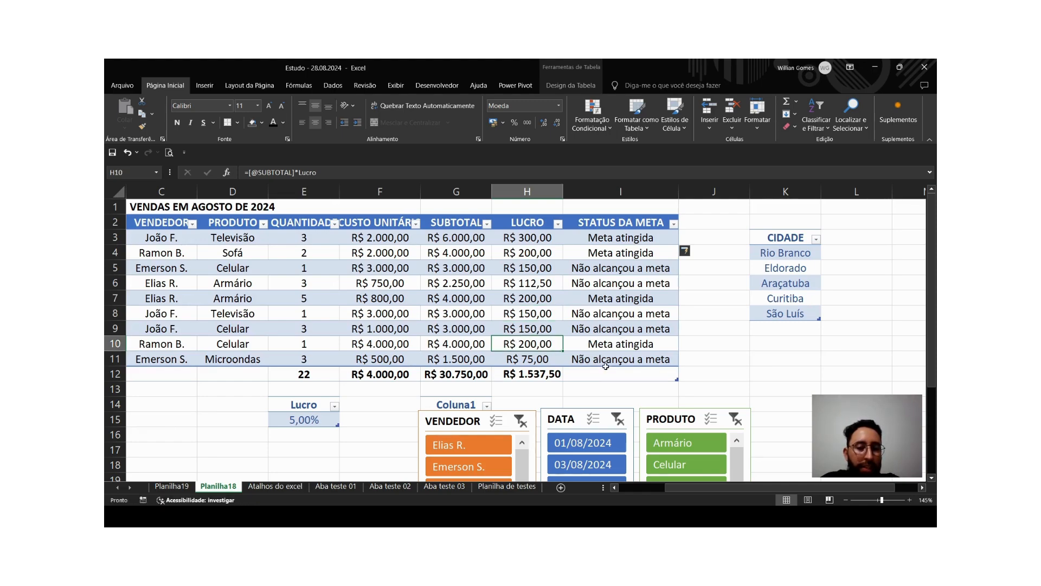
Sort the sales table by STATUS DA META from A to Z and compare the LUCRO values of the two status groups.
left_click(604, 238)
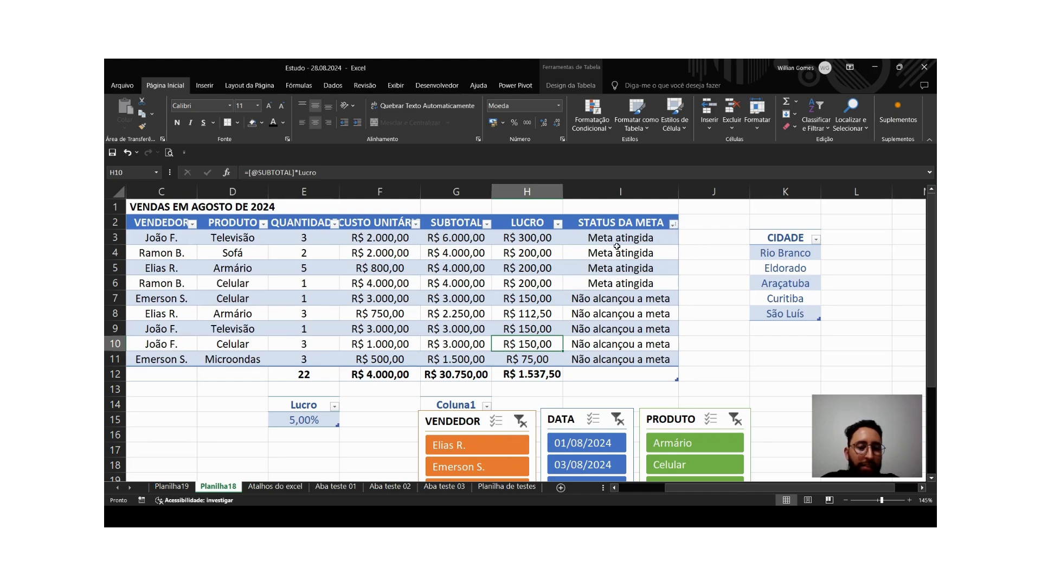
left_click_drag(605, 238, 605, 280)
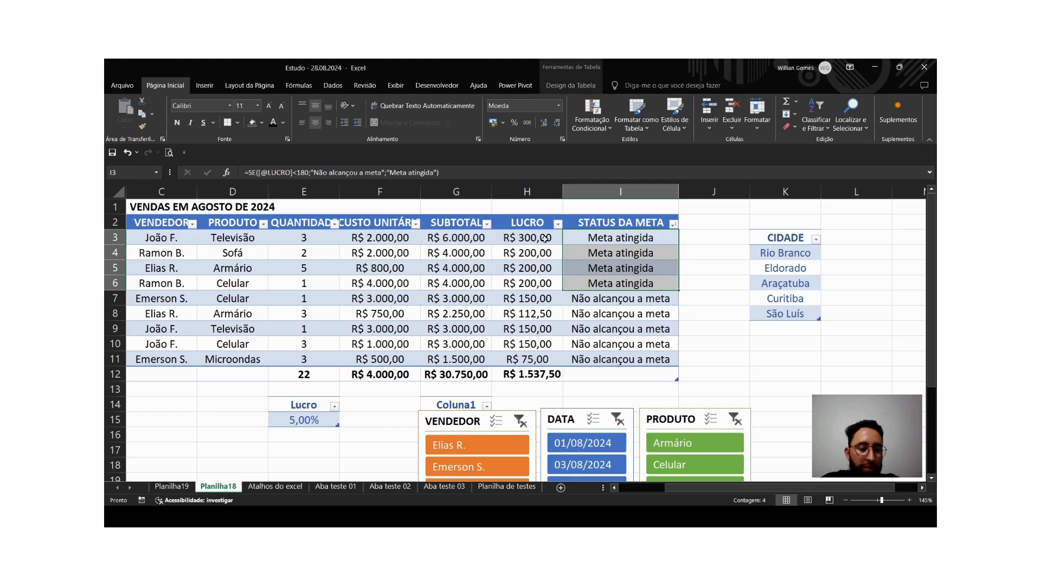
left_click_drag(528, 237, 529, 361)
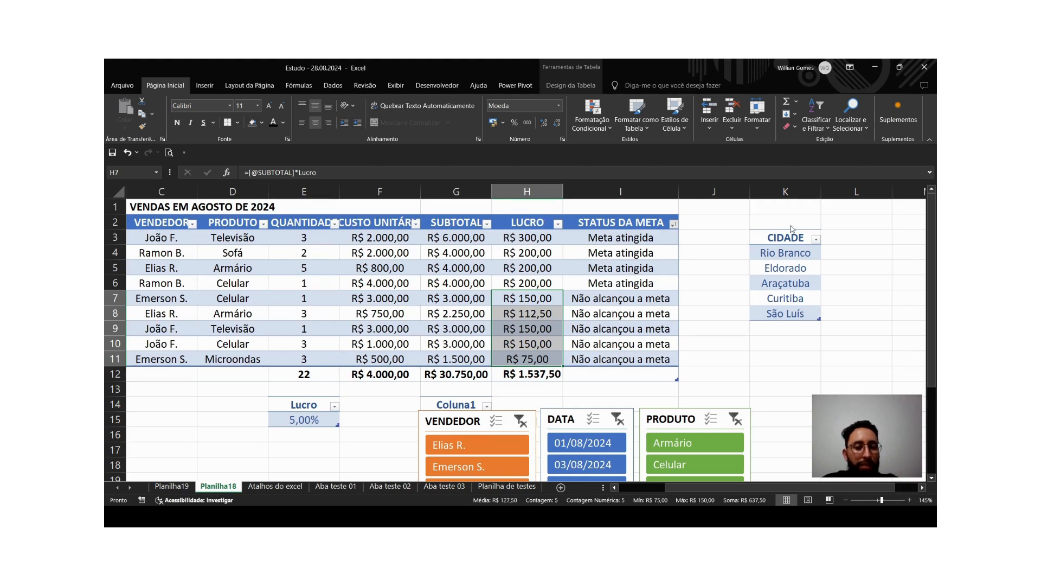
left_click(716, 252)
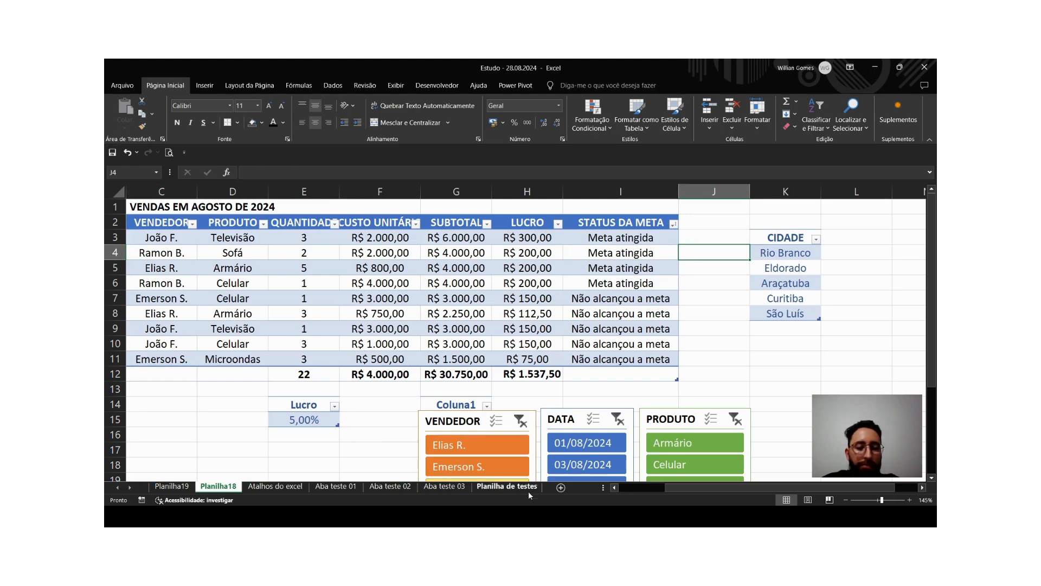
key("alt+Tab")
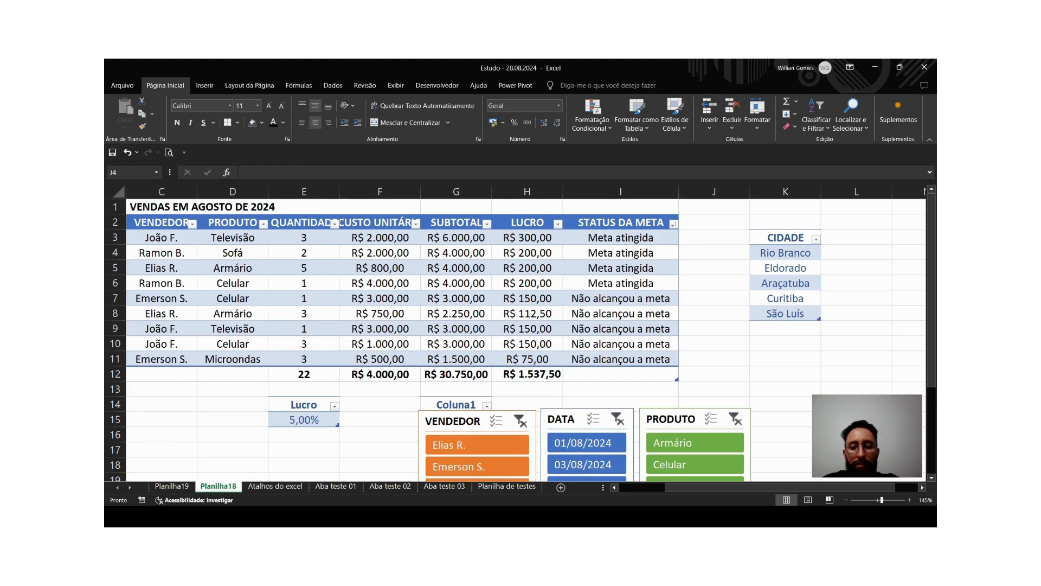